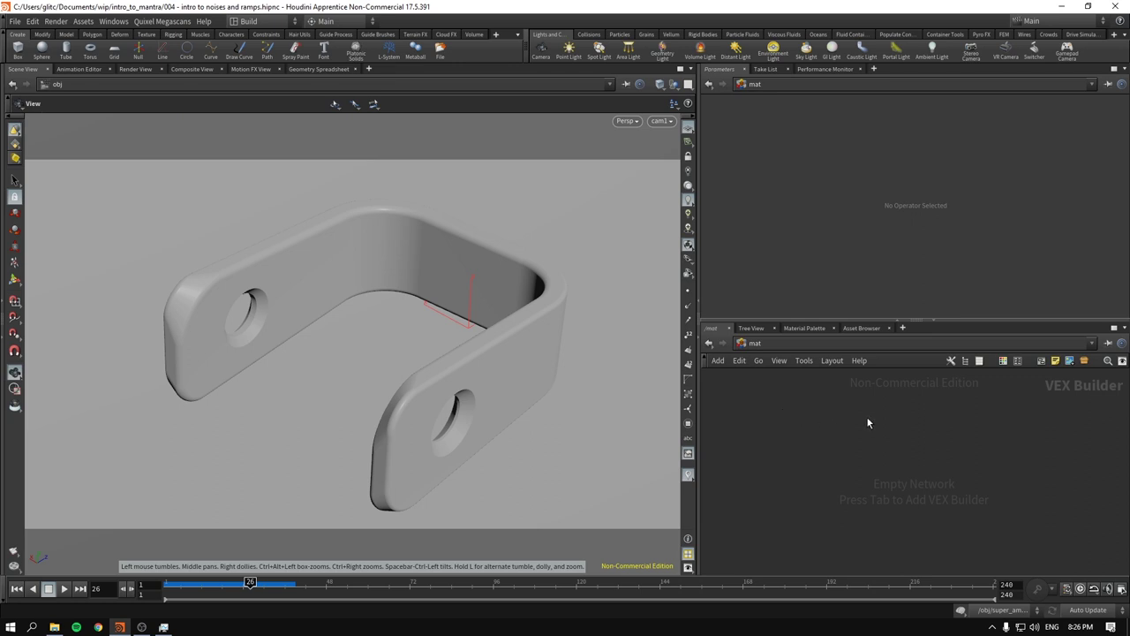
- Return to the /obj level and select the geo1 bracket and grid_object1 ground grid
{"action": "left_click", "coordinate": [753, 344]}
{"action": "left_click", "coordinate": [766, 395]}
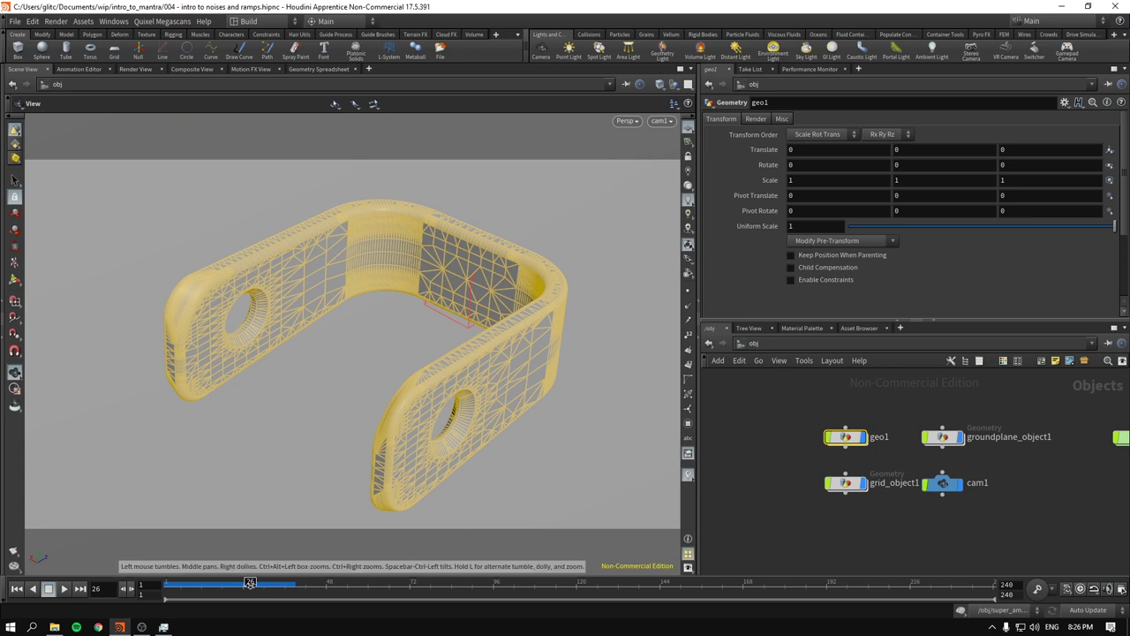
{"action": "left_click_drag", "start_coordinate": [784, 408], "coordinate": [768, 464]}
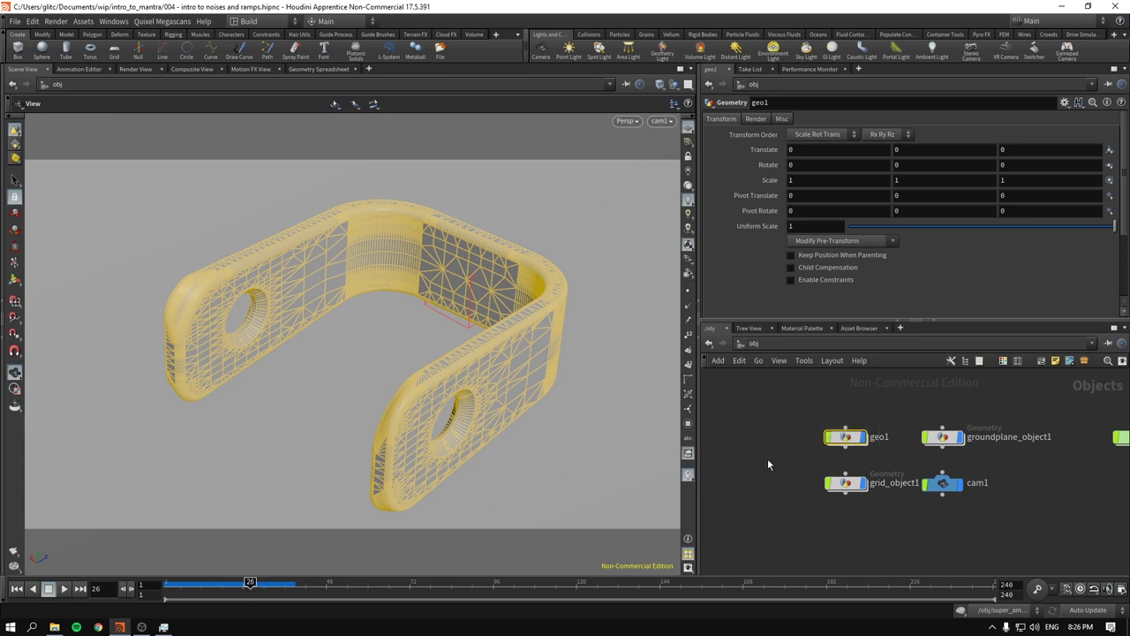
{"action": "left_click", "coordinate": [752, 456]}
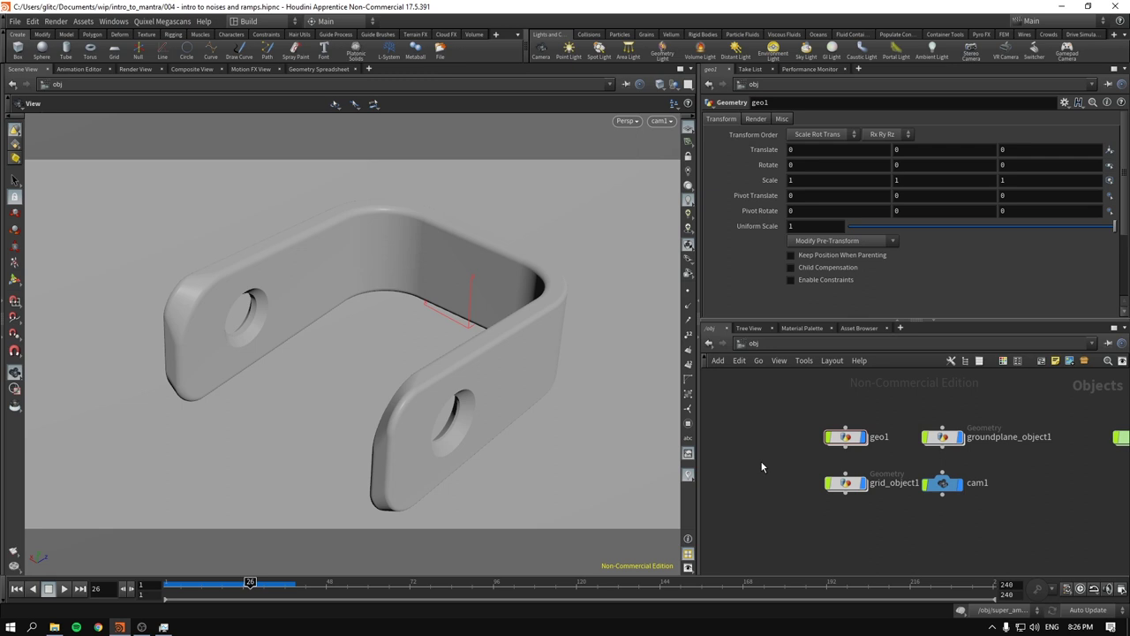
{"action": "left_click_drag", "start_coordinate": [760, 460], "coordinate": [789, 479]}
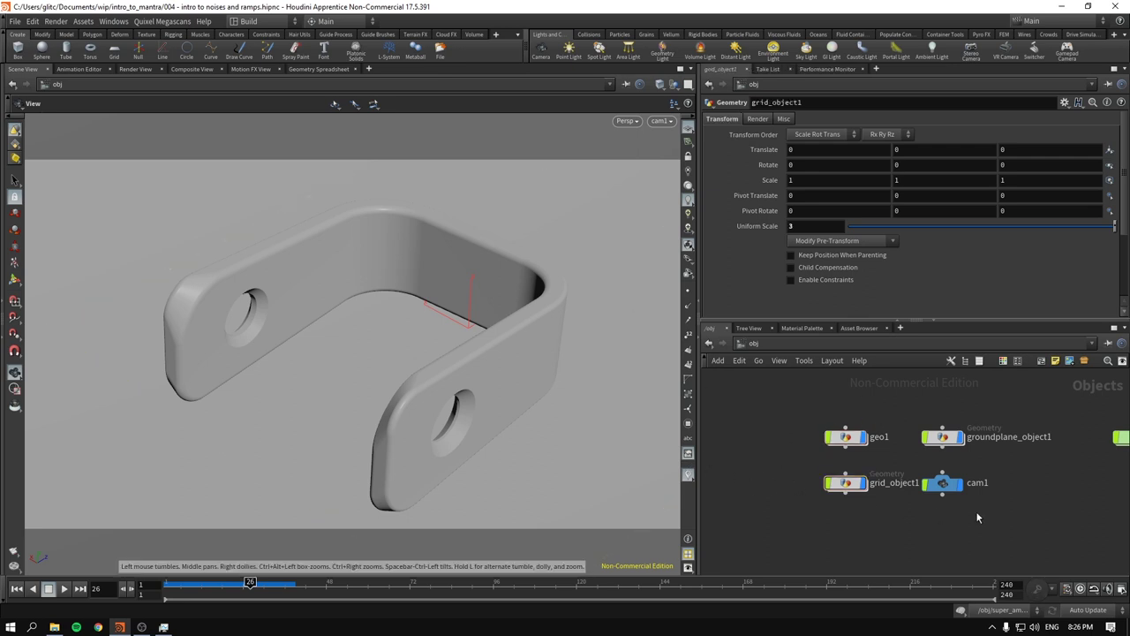
- Select the falling simulation network and scrub the timeline from frame 1 to 19
{"action": "middle_click_drag", "start_coordinate": [977, 518], "coordinate": [875, 527]}
{"action": "left_click", "coordinate": [1024, 444]}
{"action": "middle_click_drag", "start_coordinate": [1024, 444], "coordinate": [938, 446]}
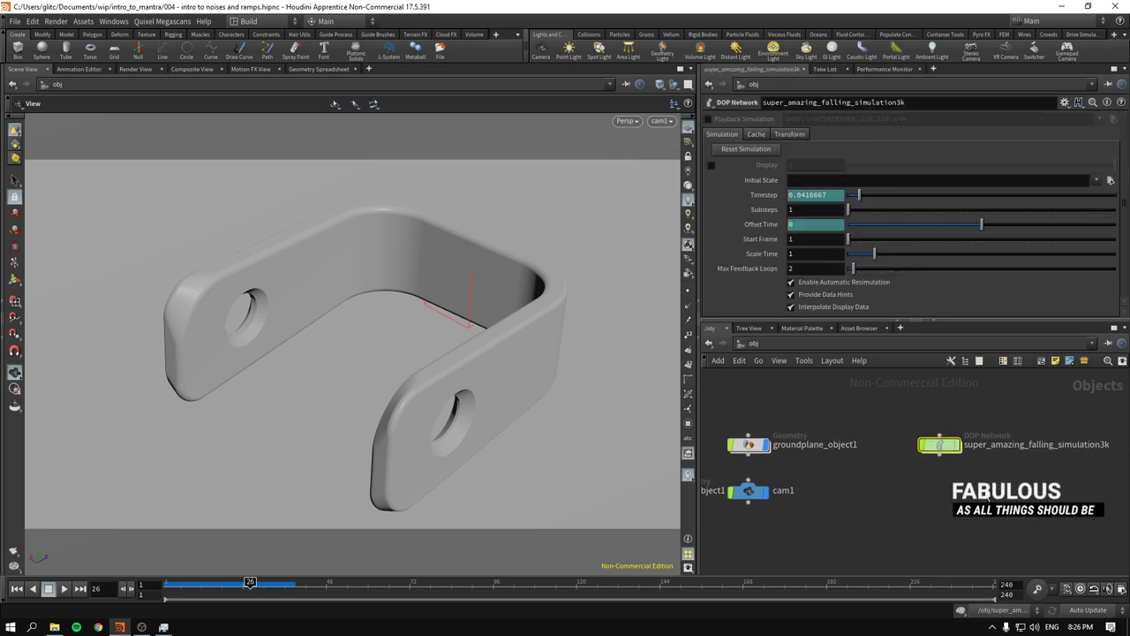
{"action": "middle_click_drag", "start_coordinate": [836, 518], "coordinate": [969, 531]}
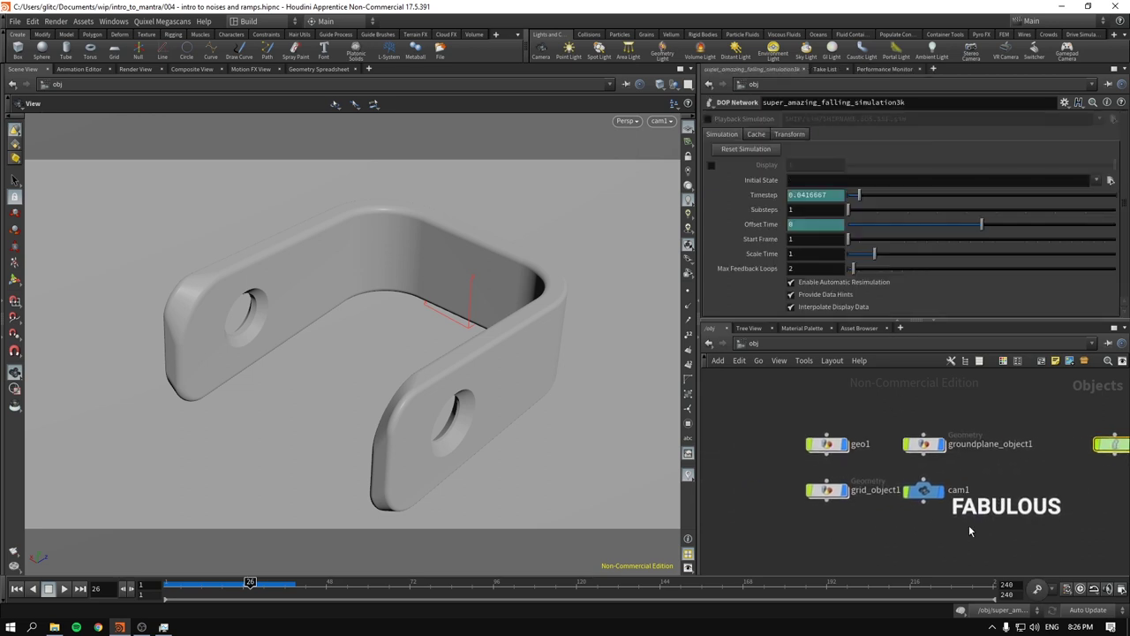
{"action": "left_click_drag", "start_coordinate": [251, 583], "coordinate": [131, 583]}
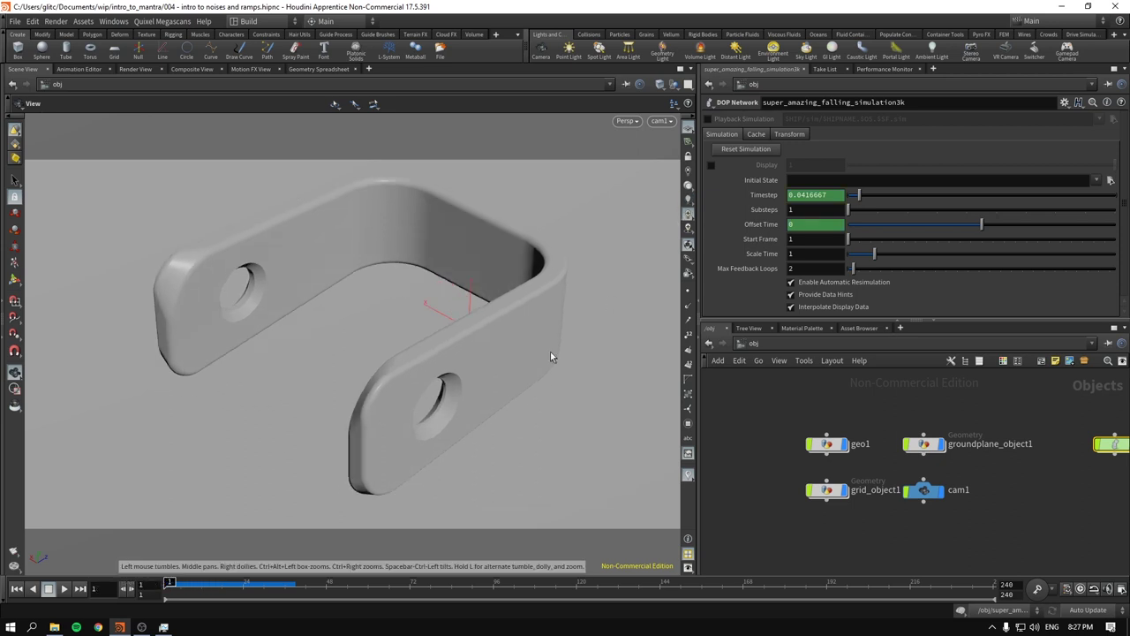
{"action": "left_click_drag", "start_coordinate": [169, 584], "coordinate": [244, 581]}
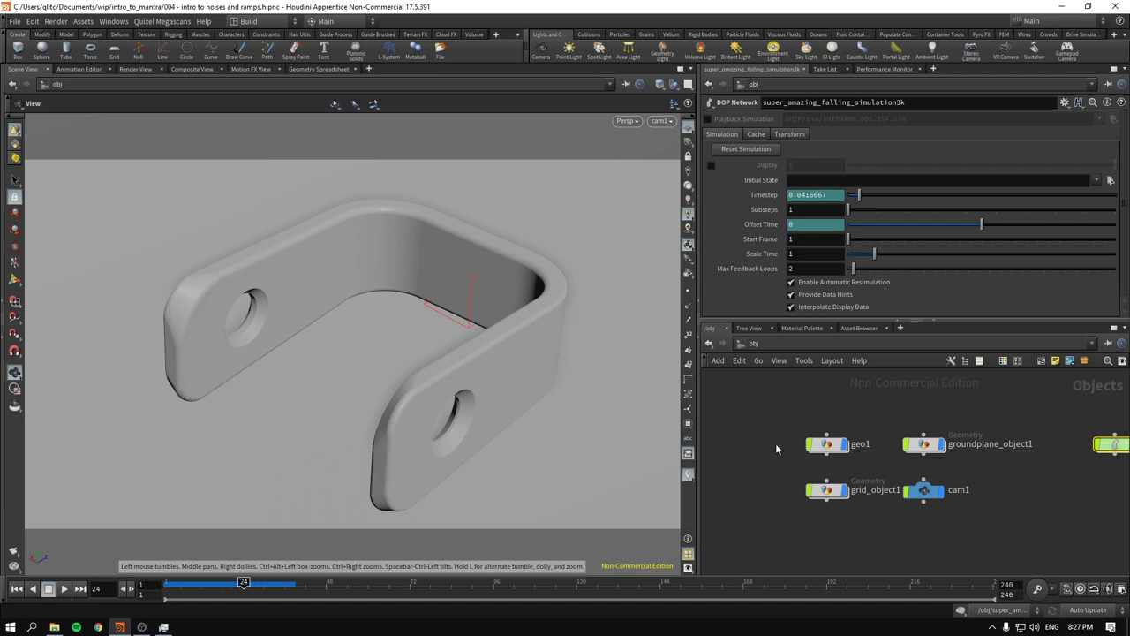
{"action": "middle_click_drag", "start_coordinate": [757, 424], "coordinate": [798, 427]}
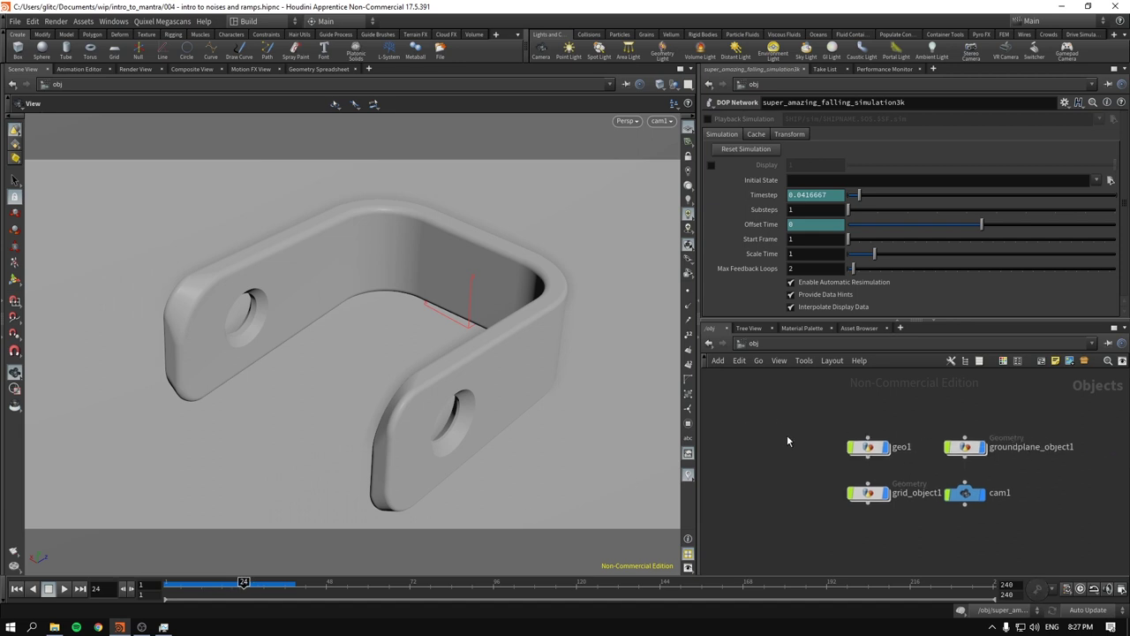
- Give cam1 a resolution width of 780 and a focal length of 130
{"action": "left_click", "coordinate": [965, 493]}
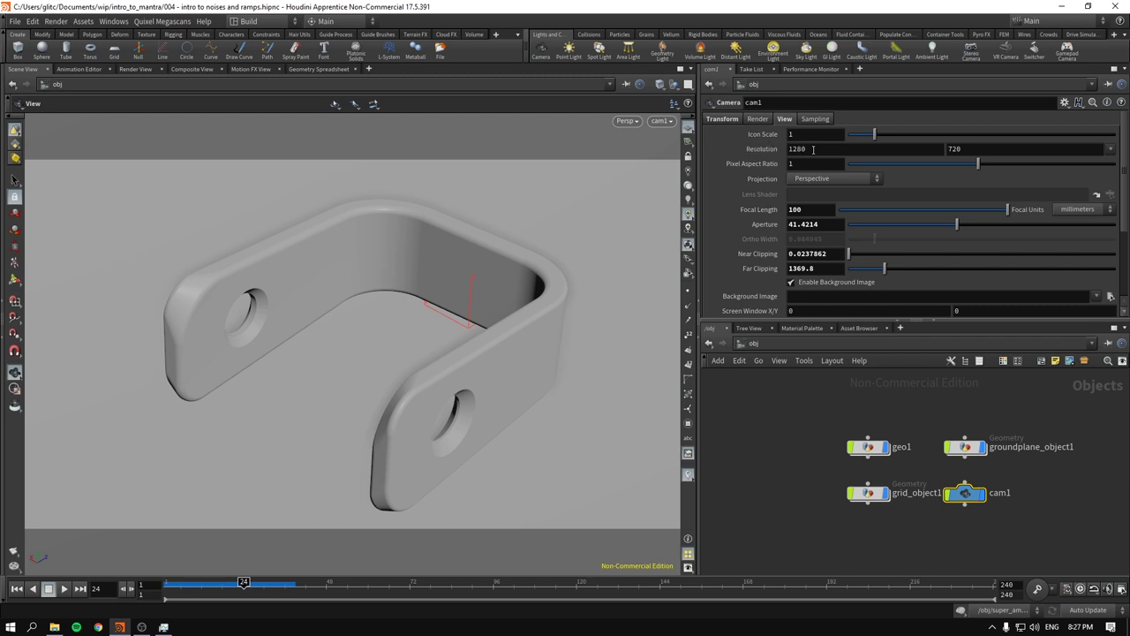
{"action": "middle_click_drag", "start_coordinate": [814, 149], "coordinate": [777, 107]}
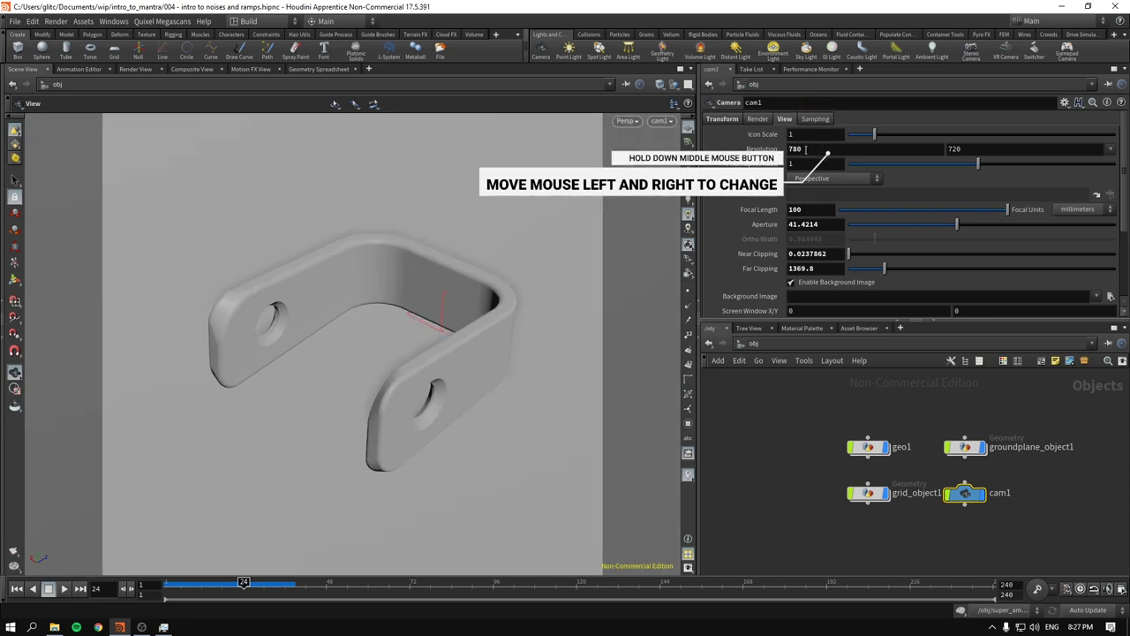
{"action": "middle_click_drag", "start_coordinate": [813, 149], "coordinate": [810, 103]}
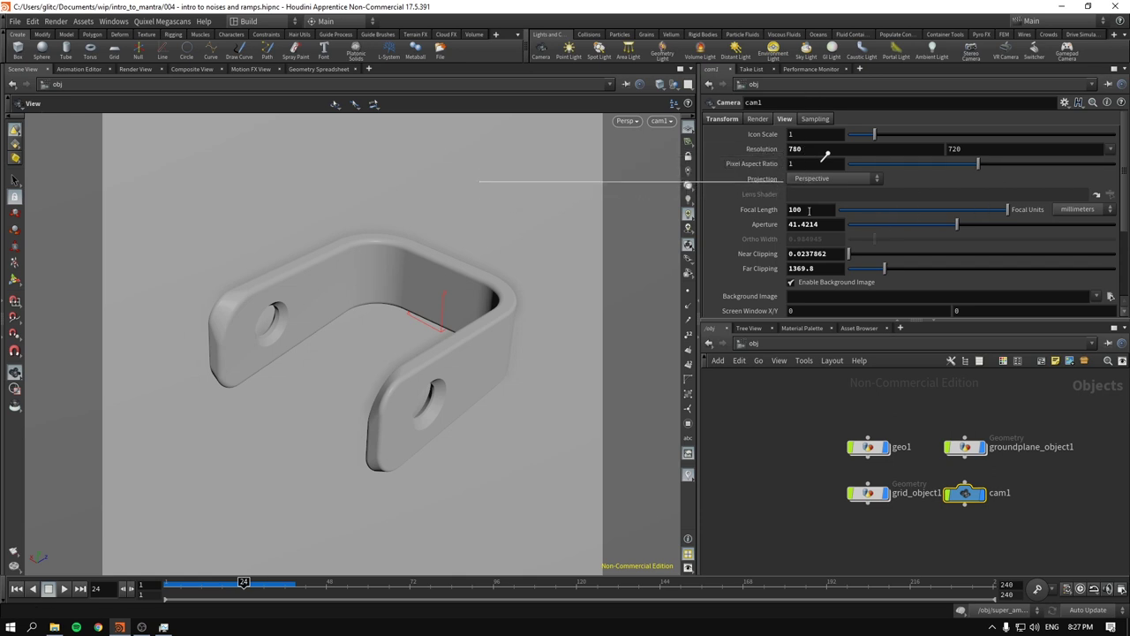
{"action": "middle_click_drag", "start_coordinate": [809, 177], "coordinate": [837, 165]}
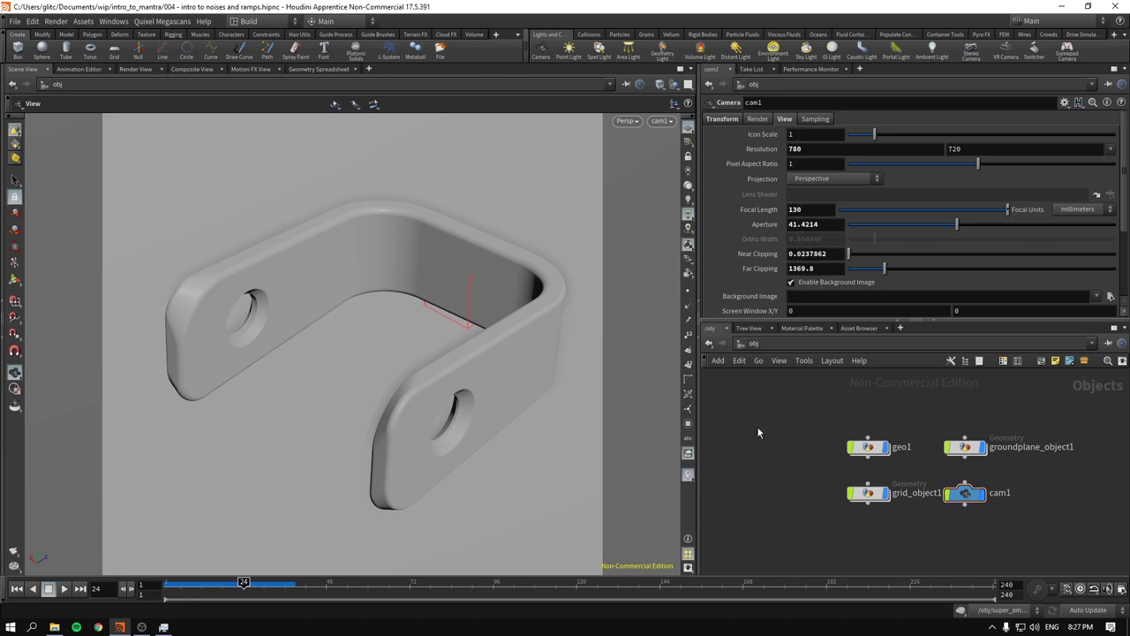
{"action": "left_click_drag", "start_coordinate": [517, 318], "coordinate": [575, 359]}
- Add an area light aimed at the bracket and place arealight1 beside cam1
{"action": "scroll", "coordinate": [574, 359], "scroll_direction": "down", "scroll_amount": 10}
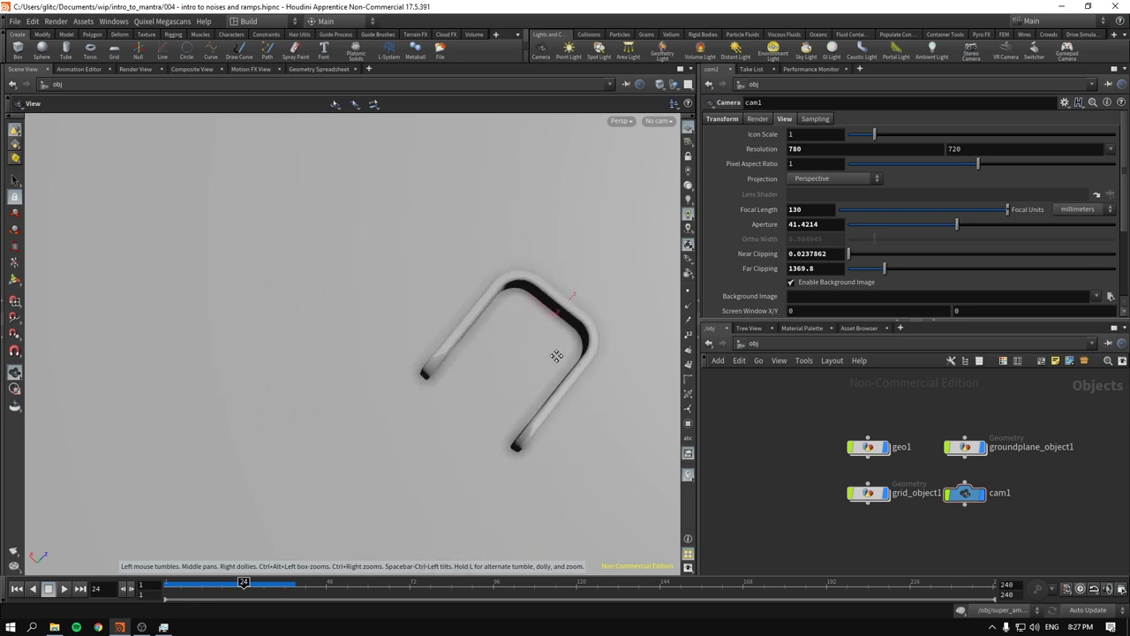
{"action": "mouse_move", "coordinate": [435, 368]}
{"action": "left_mouse_down"}
{"action": "mouse_move", "coordinate": [497, 374]}
{"action": "mouse_move", "coordinate": [506, 396]}
{"action": "mouse_move", "coordinate": [376, 341]}
{"action": "mouse_move", "coordinate": [380, 328]}
{"action": "mouse_move", "coordinate": [366, 315]}
{"action": "mouse_move", "coordinate": [403, 350]}
{"action": "mouse_move", "coordinate": [468, 371]}
{"action": "mouse_move", "coordinate": [457, 368]}
{"action": "left_mouse_up"}
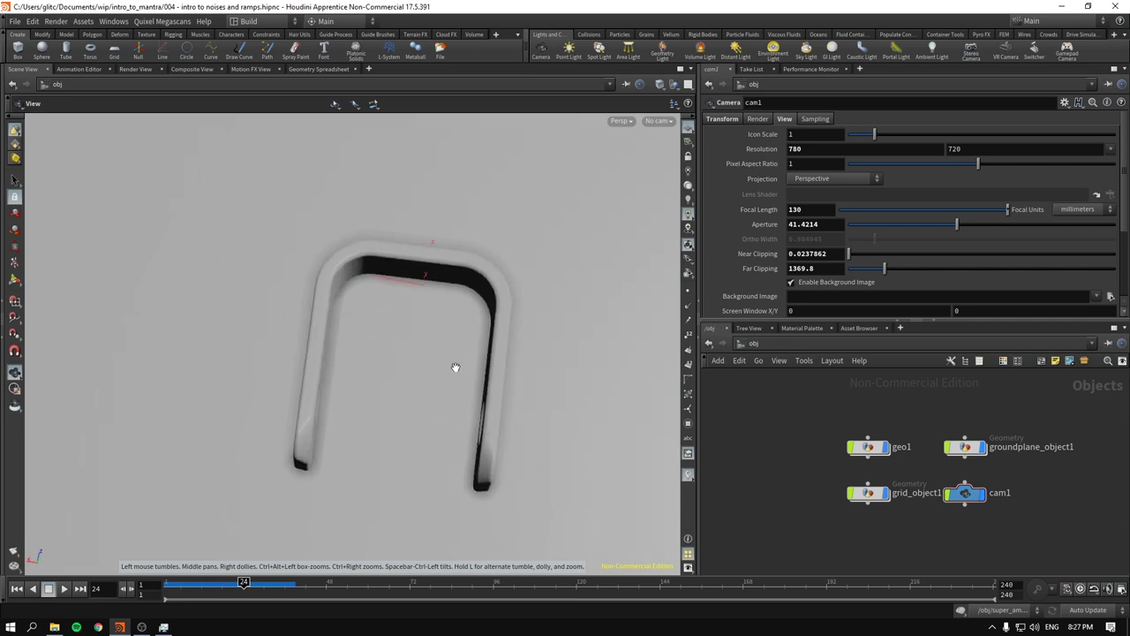
{"action": "left_click", "coordinate": [631, 56]}
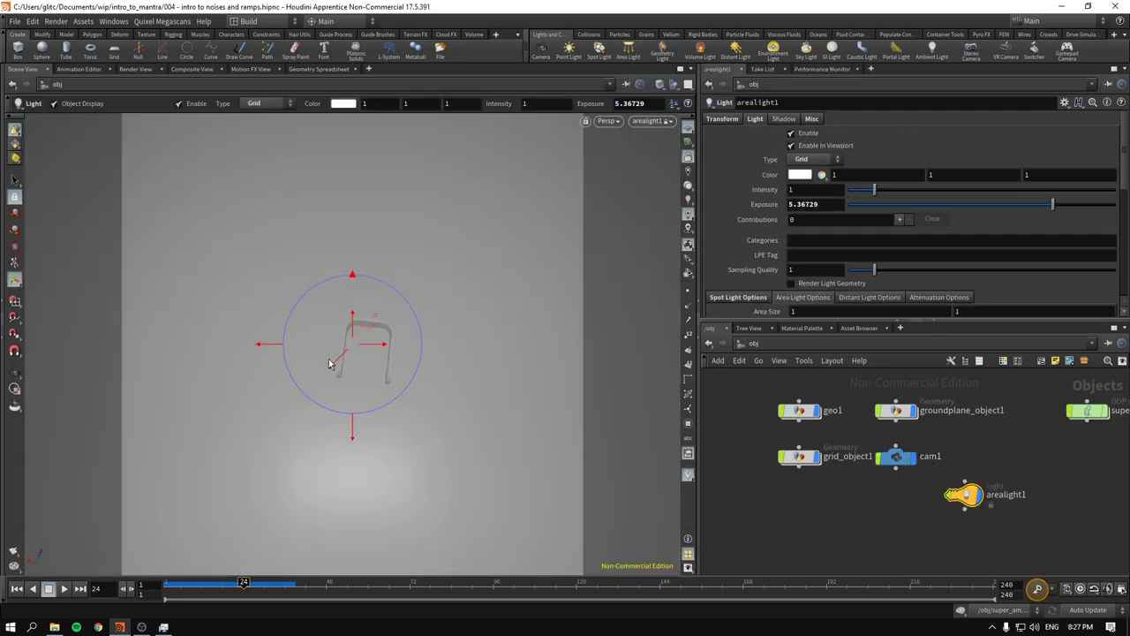
{"action": "key", "text": "Escape"}
{"action": "left_click_drag", "start_coordinate": [345, 357], "coordinate": [392, 381]}
{"action": "key", "text": "Return"}
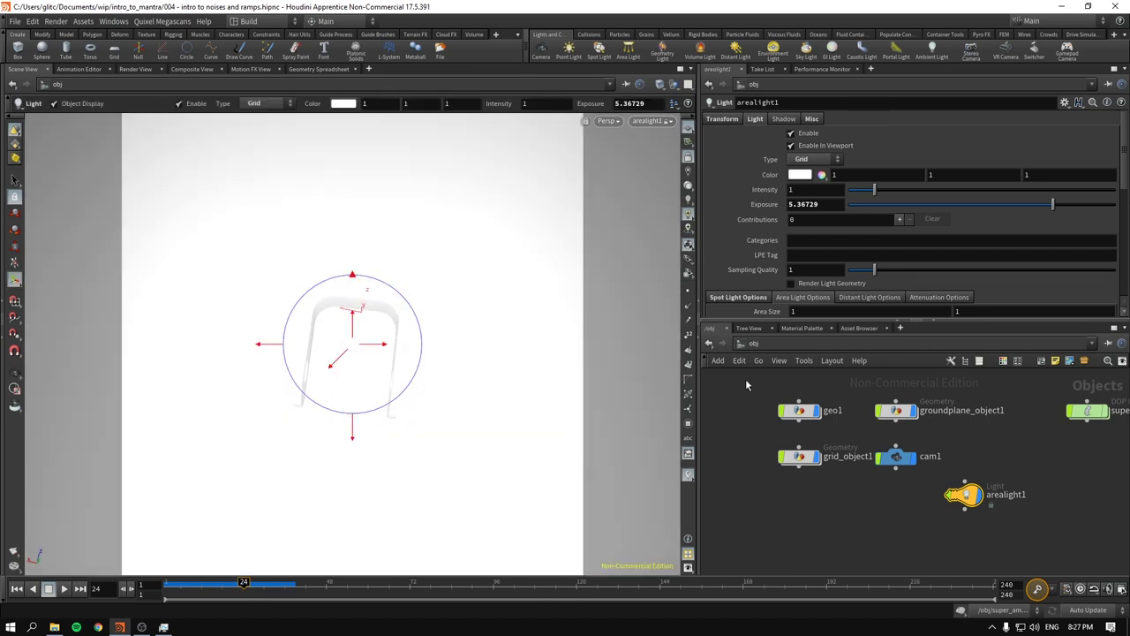
{"action": "left_click_drag", "start_coordinate": [886, 486], "coordinate": [1019, 556]}
{"action": "left_click_drag", "start_coordinate": [964, 494], "coordinate": [986, 455]}
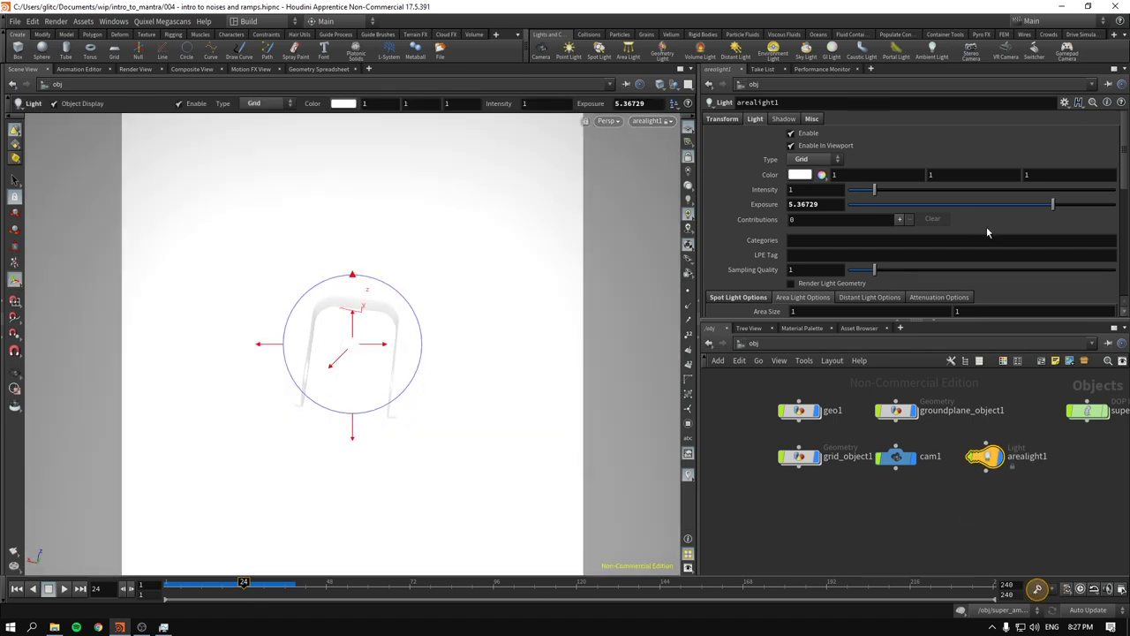
- Lower arealight1's exposure to 3.07 and paste a duplicate as arealight2
{"action": "left_click_drag", "start_coordinate": [1055, 207], "coordinate": [1023, 207]}
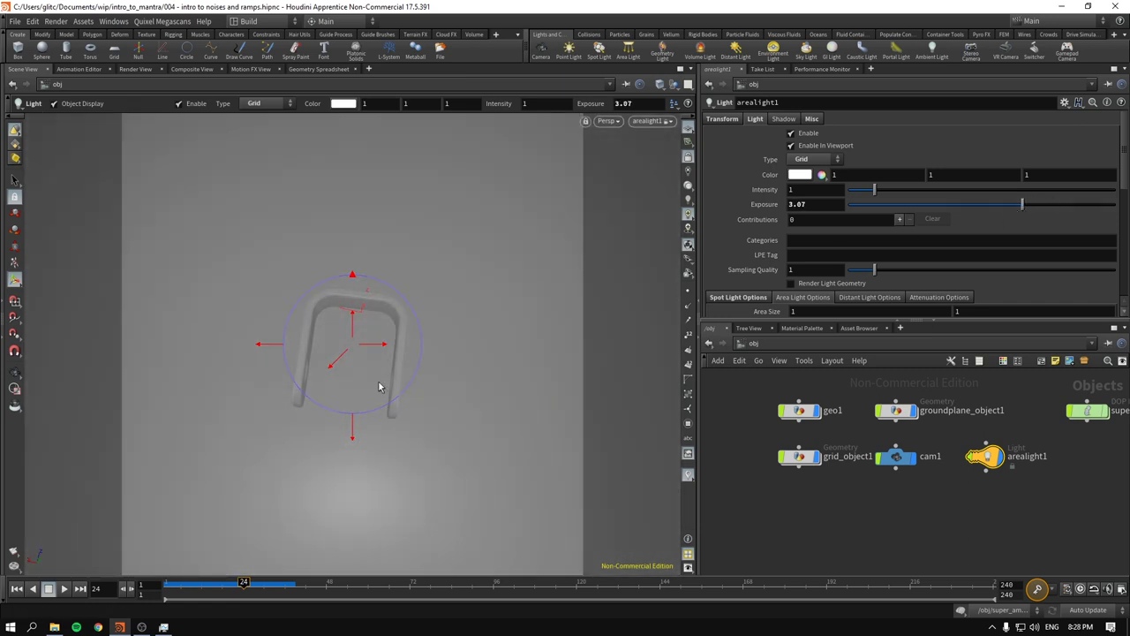
{"action": "key", "text": "Escape"}
{"action": "left_click_drag", "start_coordinate": [379, 387], "coordinate": [360, 363]}
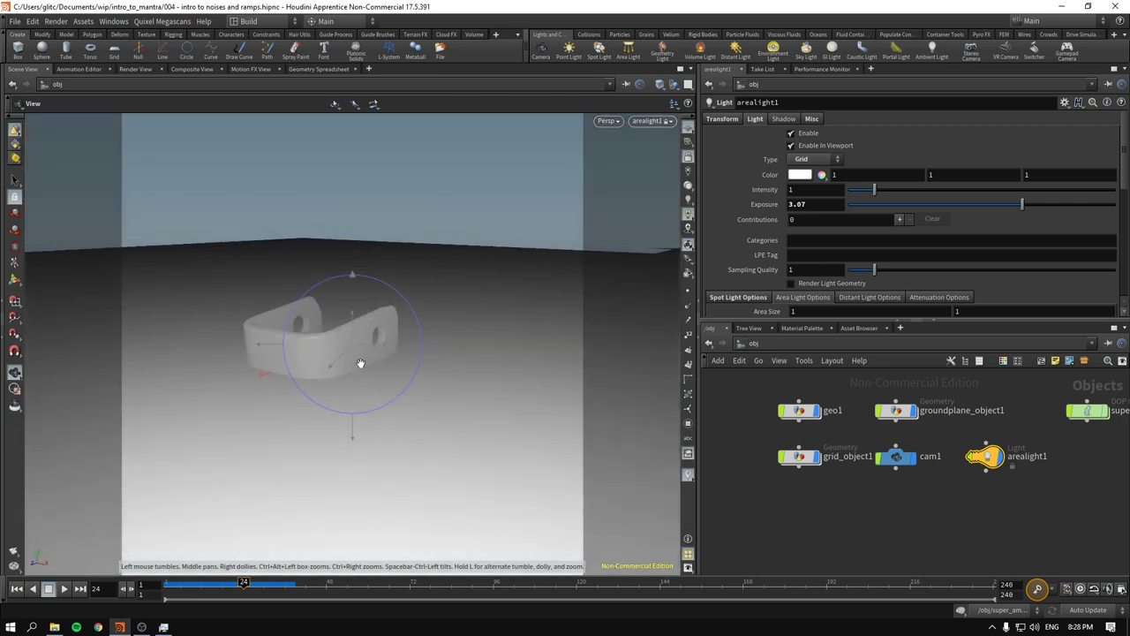
{"action": "key", "text": "Return"}
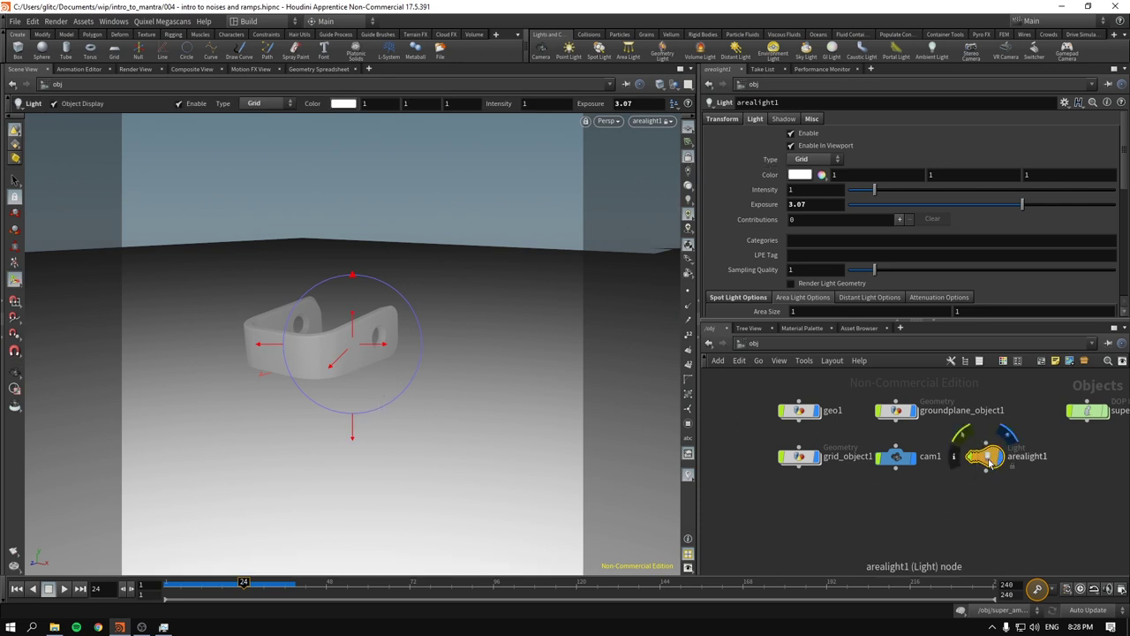
{"action": "left_click_drag", "start_coordinate": [989, 463], "coordinate": [1003, 449]}
{"action": "key", "text": "ctrl+c"}
{"action": "key", "text": "ctrl+v"}
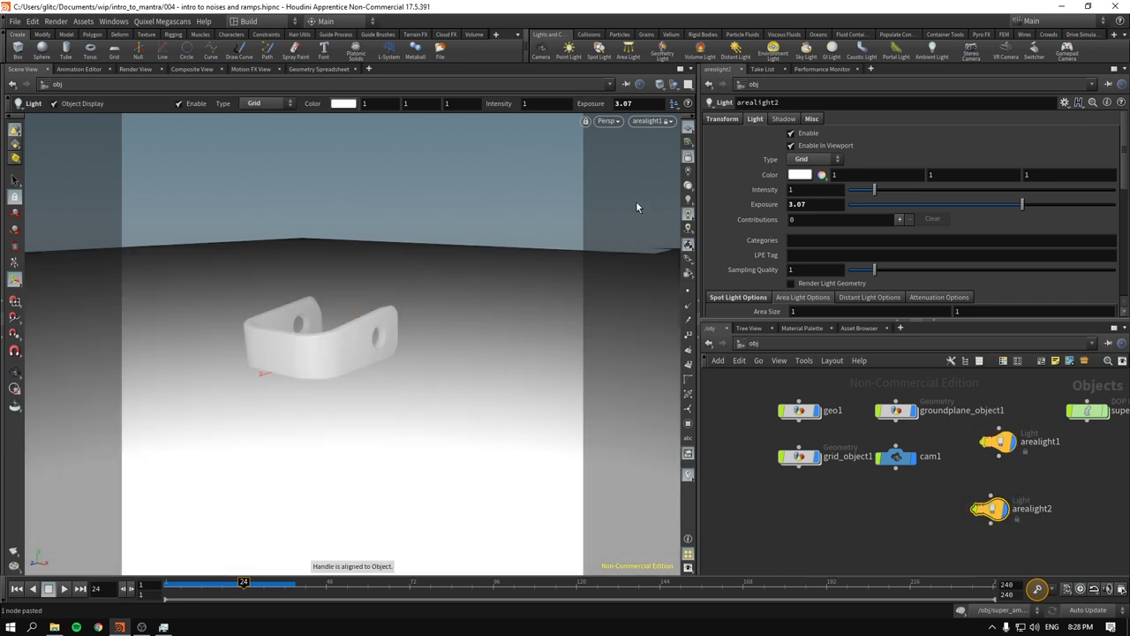
- Look through arealight2 to swing it around the bracket, then return to cam1
{"action": "left_click", "coordinate": [652, 121]}
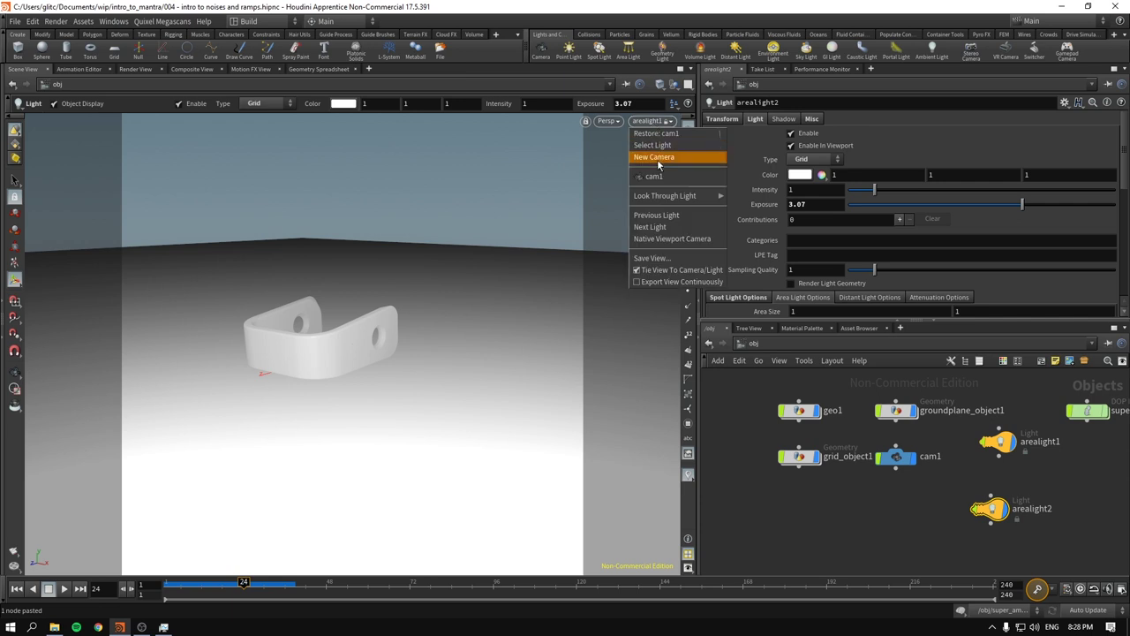
{"action": "mouse_move", "coordinate": [671, 196]}
{"action": "left_click", "coordinate": [753, 220]}
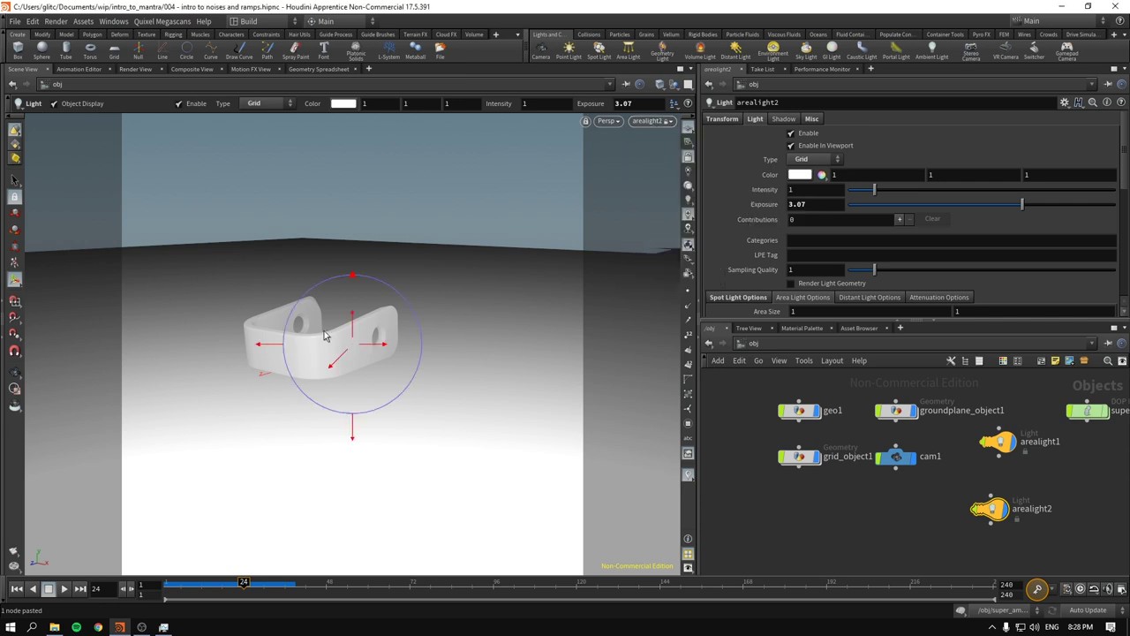
{"action": "key", "text": "Escape"}
{"action": "left_click_drag", "start_coordinate": [371, 371], "coordinate": [497, 298]}
{"action": "key", "text": "Return"}
{"action": "left_click", "coordinate": [655, 121]}
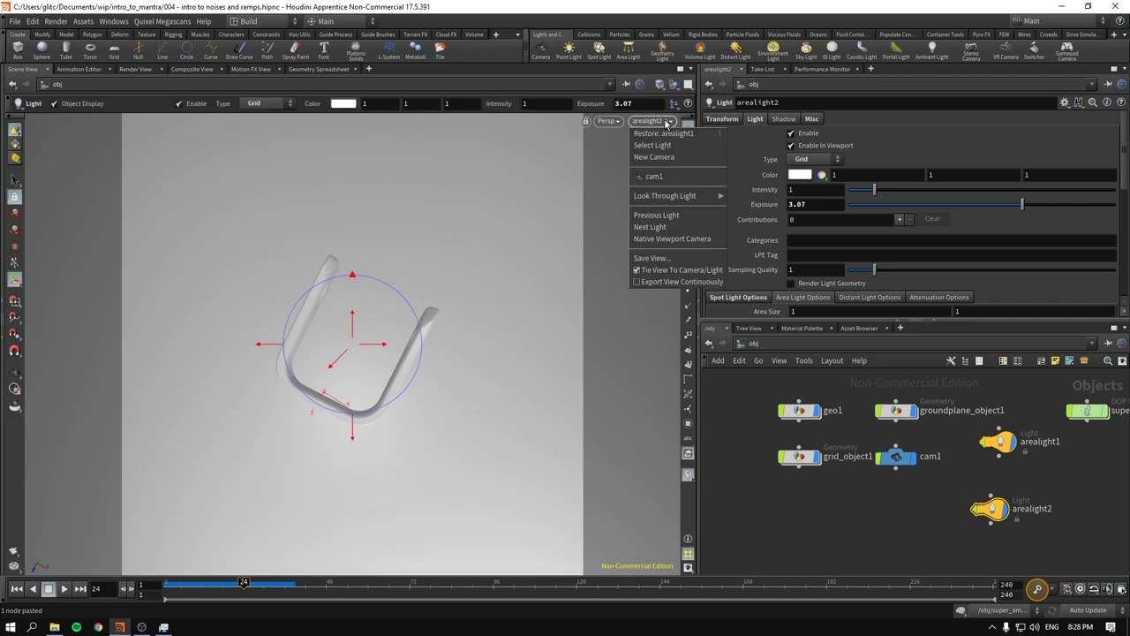
{"action": "left_click", "coordinate": [667, 178]}
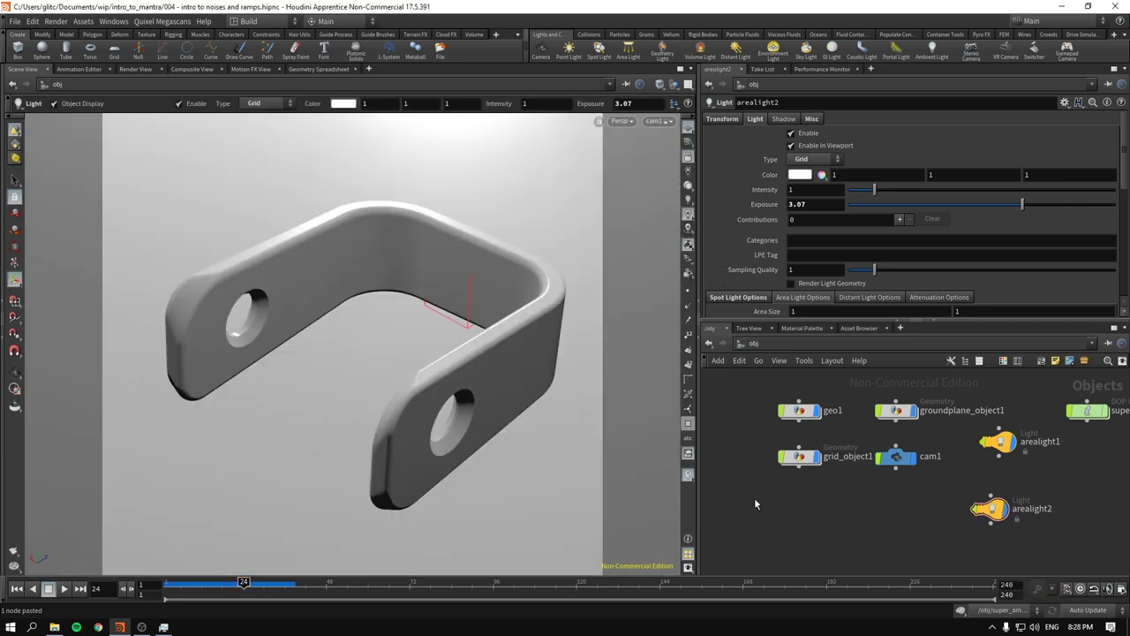
{"action": "scroll", "coordinate": [913, 524], "scroll_direction": "down", "scroll_amount": 2}
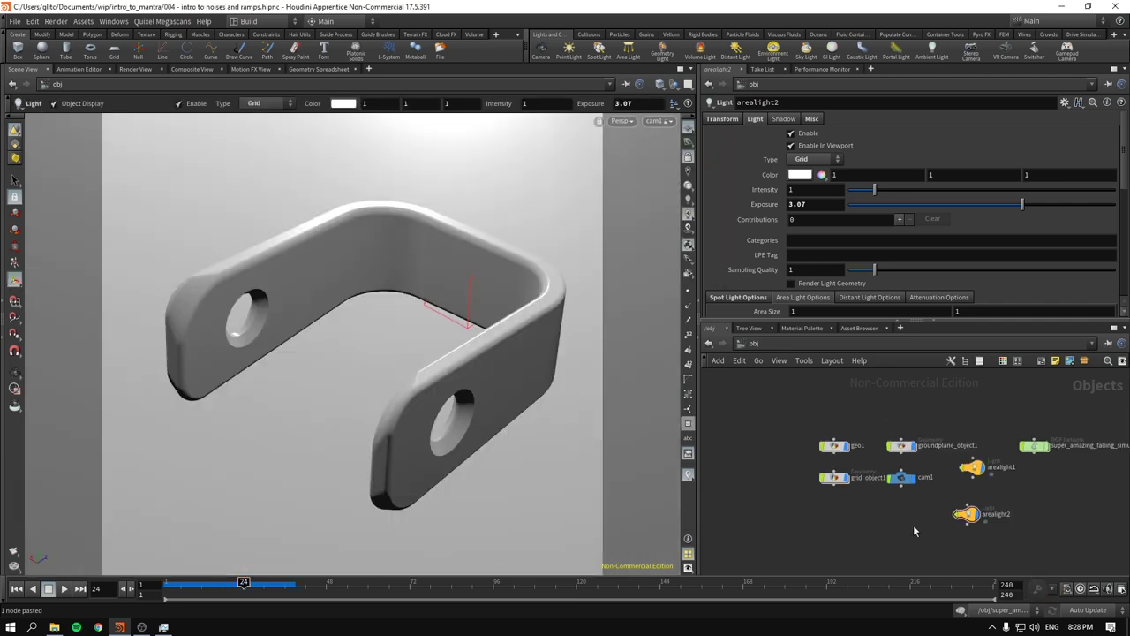
- Add an environment light with intensity lowered to 0.02, then select arealight2
{"action": "left_click", "coordinate": [780, 53]}
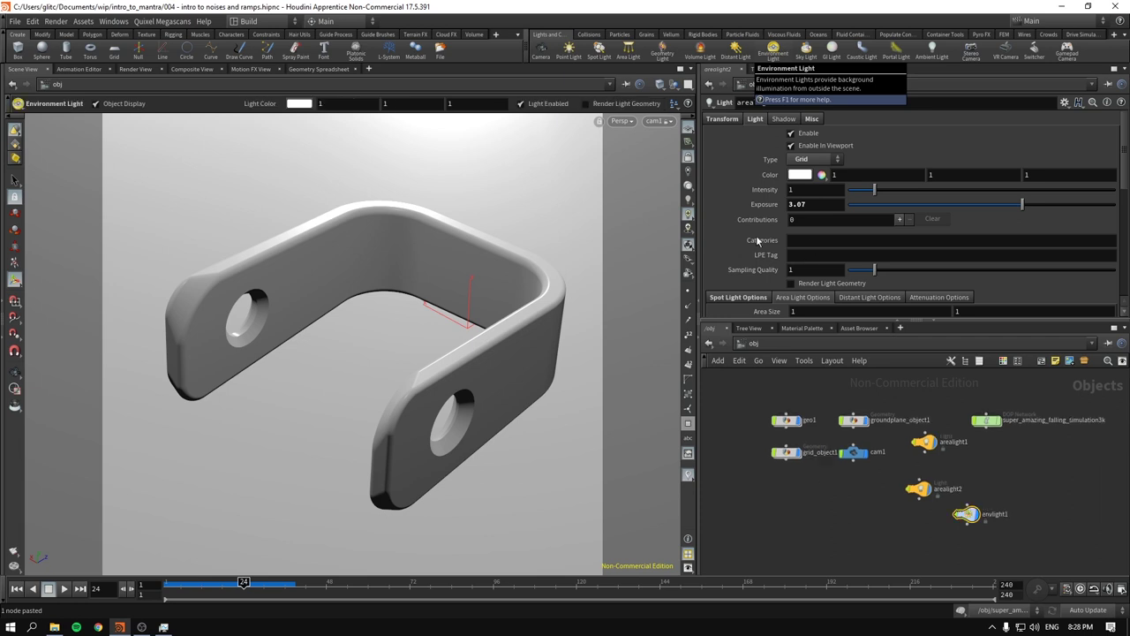
{"action": "left_click_drag", "start_coordinate": [884, 152], "coordinate": [847, 152]}
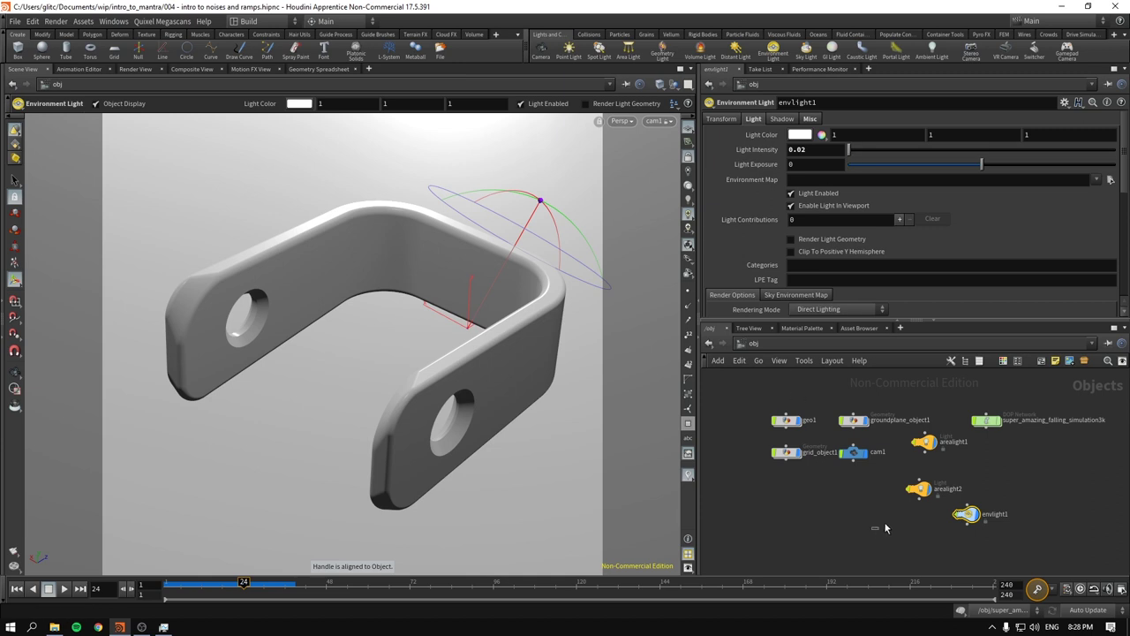
{"action": "left_click_drag", "start_coordinate": [886, 528], "coordinate": [945, 472]}
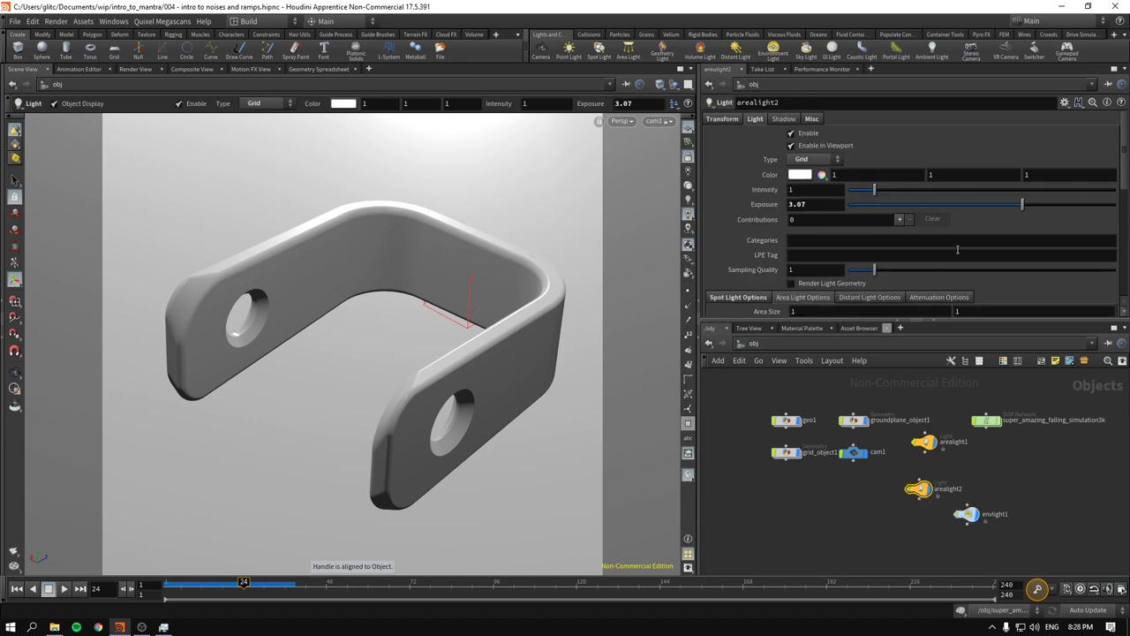
{"action": "middle_click_drag", "start_coordinate": [761, 540], "coordinate": [804, 534]}
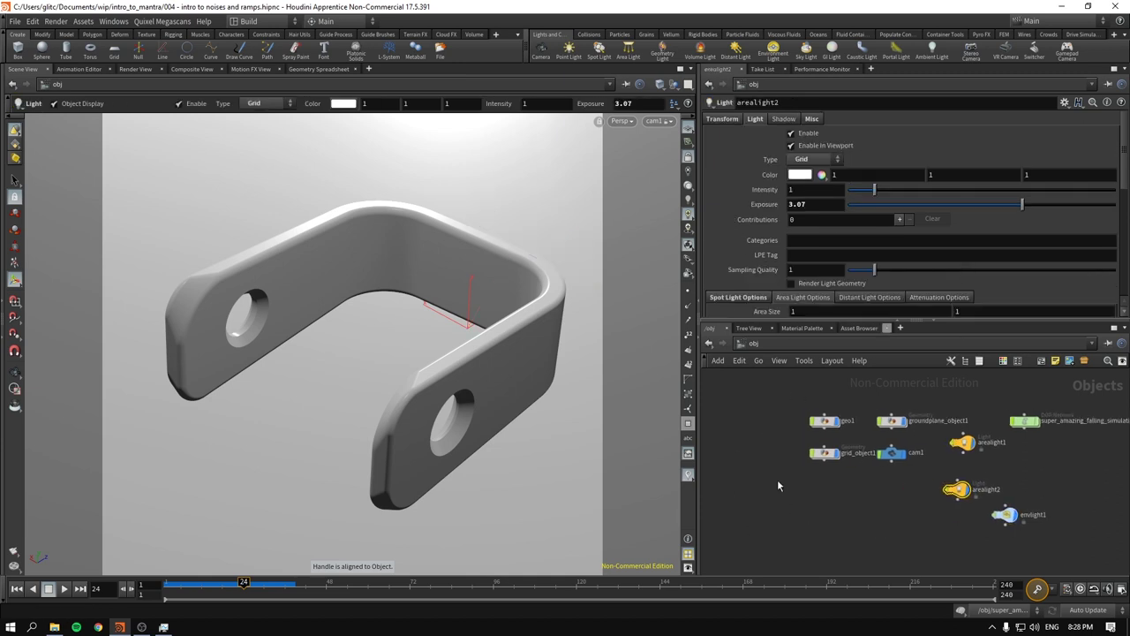
- Start a live Mantra IPR render in the render view and resize the panes
{"action": "left_click", "coordinate": [135, 69]}
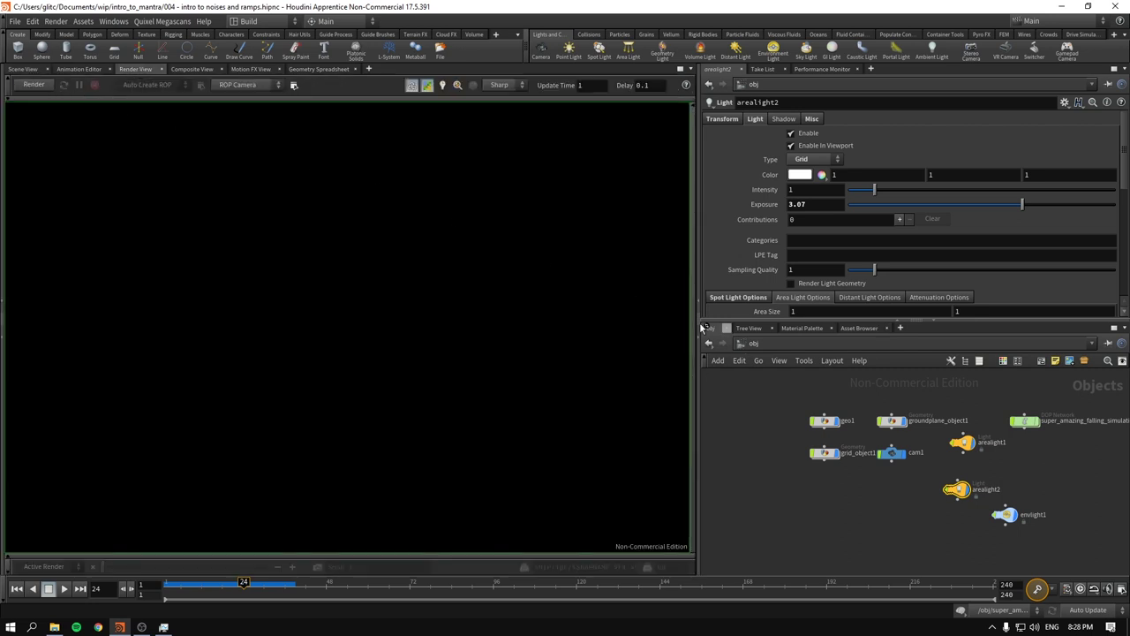
{"action": "left_click", "coordinate": [33, 84]}
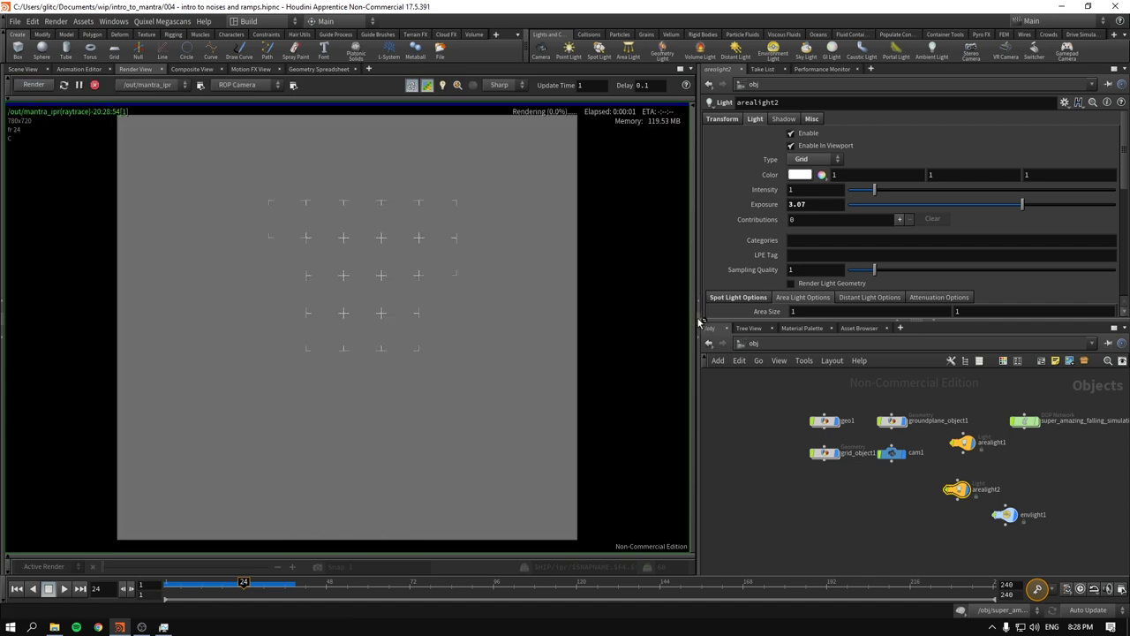
{"action": "left_click_drag", "start_coordinate": [698, 321], "coordinate": [516, 309]}
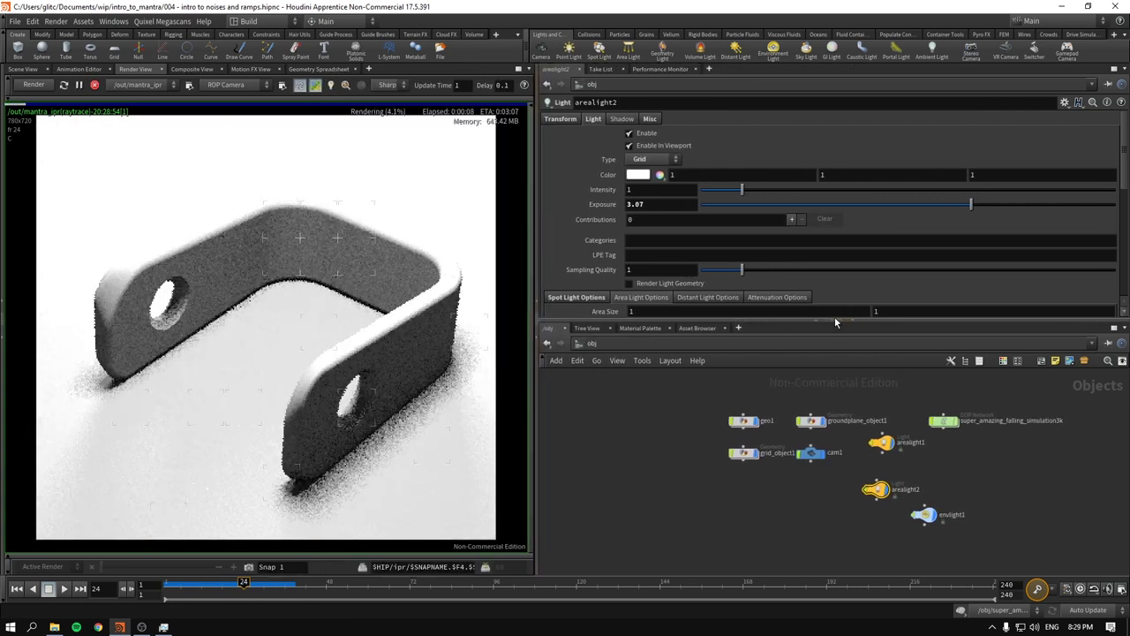
{"action": "left_click_drag", "start_coordinate": [835, 316], "coordinate": [839, 271]}
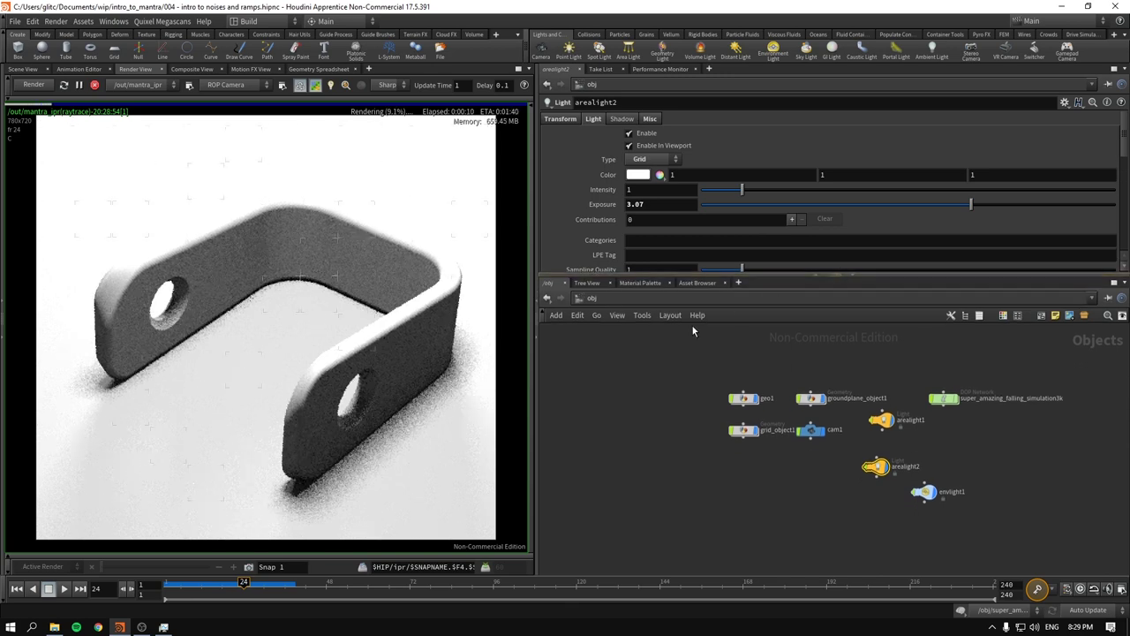
- Shrink arealight1's area size to 6 and set arealight2's area size to 5
{"action": "left_click_drag", "start_coordinate": [886, 427], "coordinate": [888, 400]}
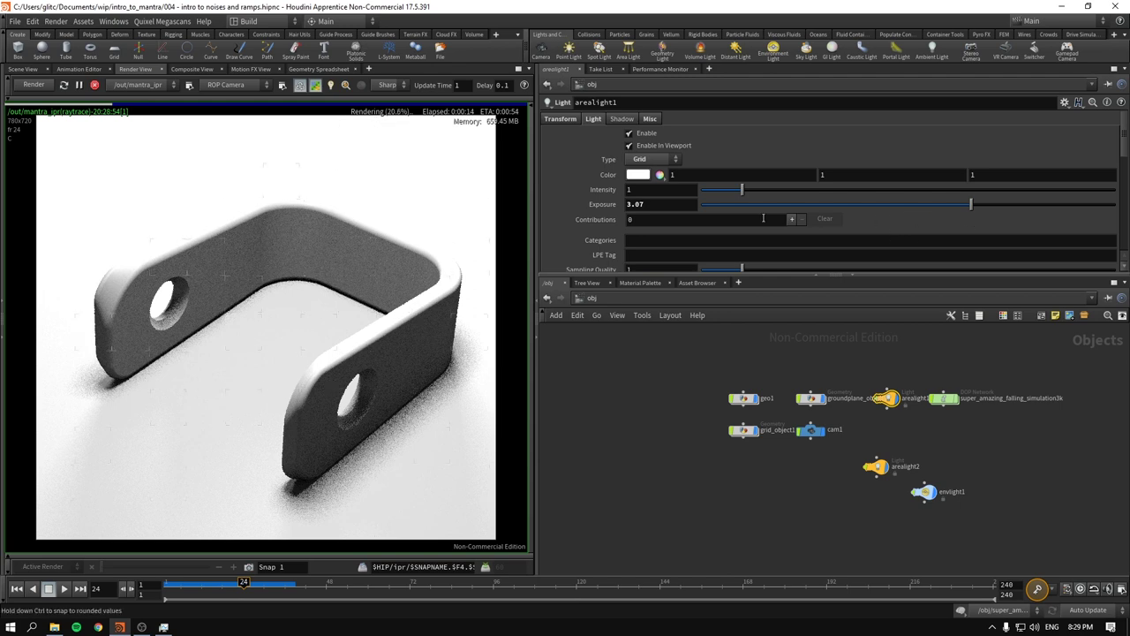
{"action": "scroll", "coordinate": [594, 218], "scroll_direction": "down", "scroll_amount": 2}
{"action": "middle_click_drag", "start_coordinate": [592, 221], "coordinate": [626, 193]}
{"action": "left_click_drag", "start_coordinate": [796, 517], "coordinate": [887, 460]}
{"action": "mouse_move", "coordinate": [593, 219]}
{"action": "middle_mouse_down"}
{"action": "mouse_move", "coordinate": [621, 196]}
{"action": "mouse_move", "coordinate": [589, 217]}
{"action": "middle_mouse_up"}
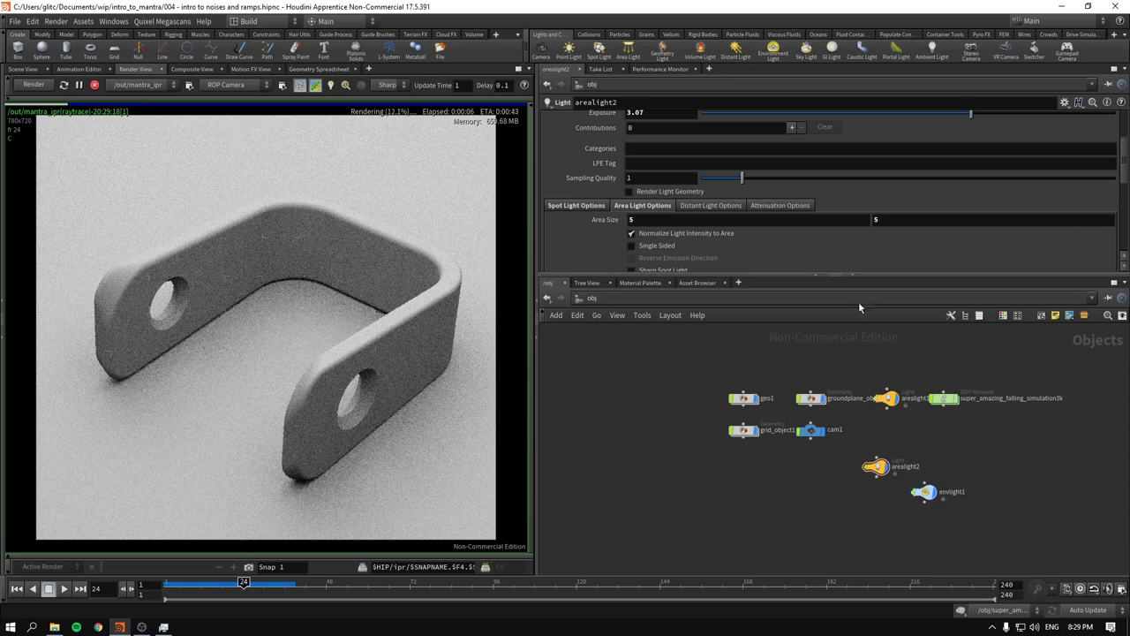
- Move arealight1 next to arealight2 and disable both area lights
{"action": "scroll", "coordinate": [611, 212], "scroll_direction": "up", "scroll_amount": 3}
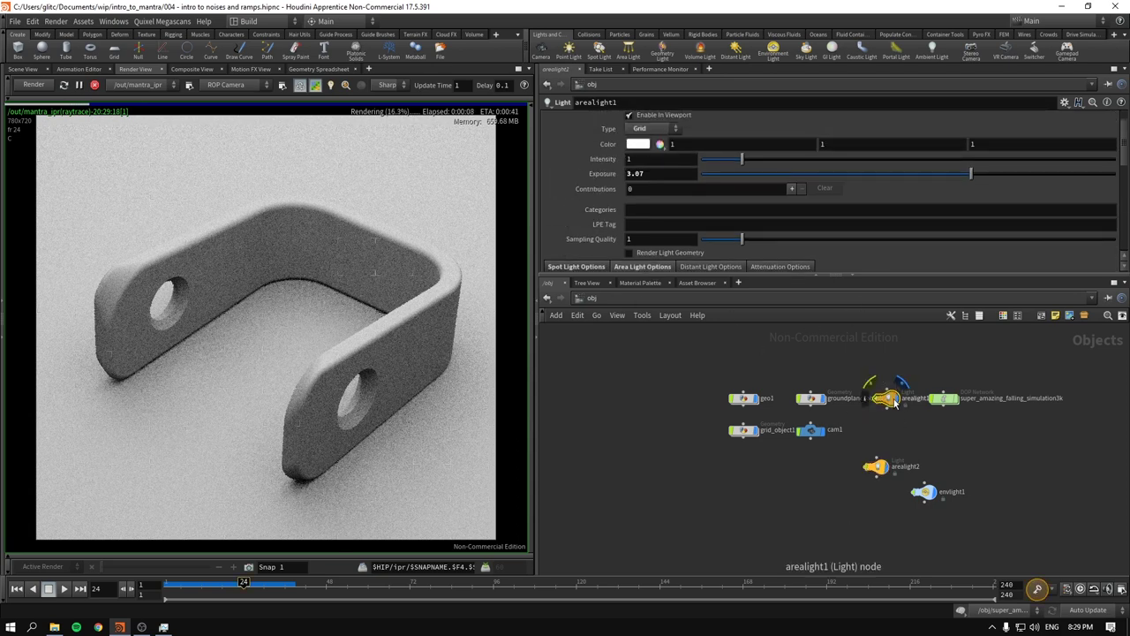
{"action": "left_click_drag", "start_coordinate": [887, 397], "coordinate": [820, 467]}
{"action": "left_click_drag", "start_coordinate": [773, 495], "coordinate": [888, 468]}
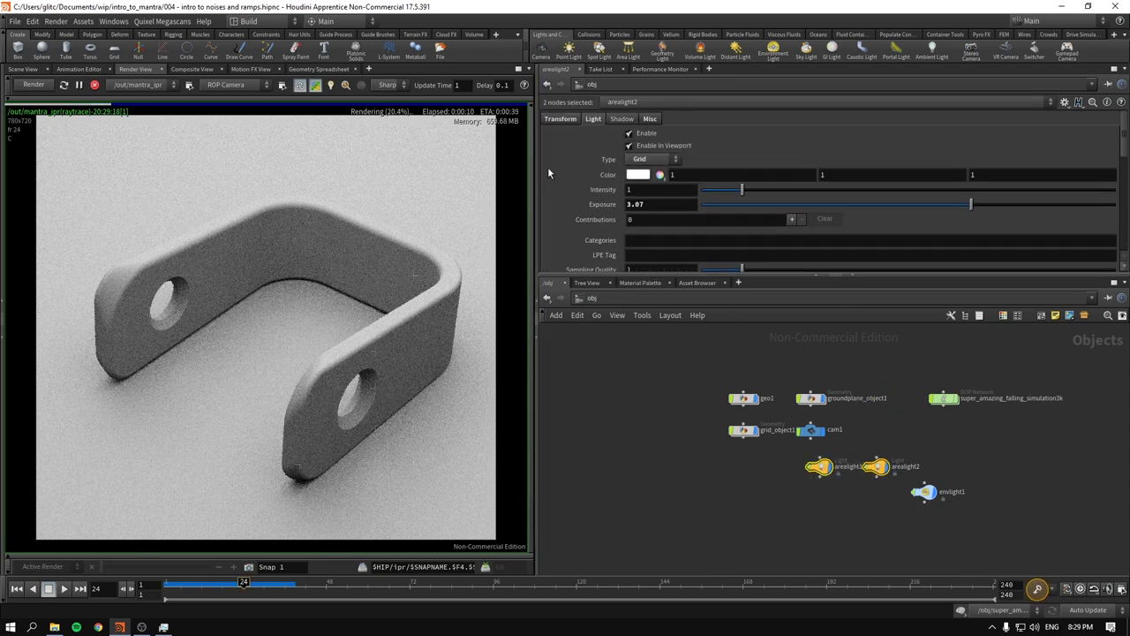
{"action": "left_click", "coordinate": [629, 133]}
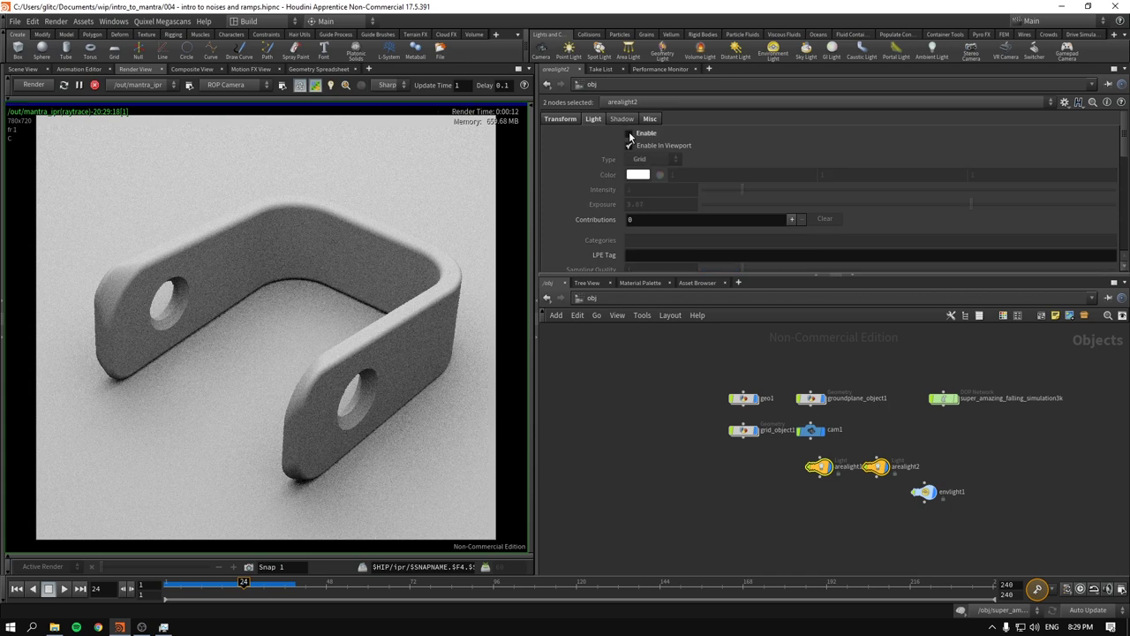
- Test a brighter envlight1 intensity, undo it, and re-enable both area lights
{"action": "left_click_drag", "start_coordinate": [999, 549], "coordinate": [928, 477]}
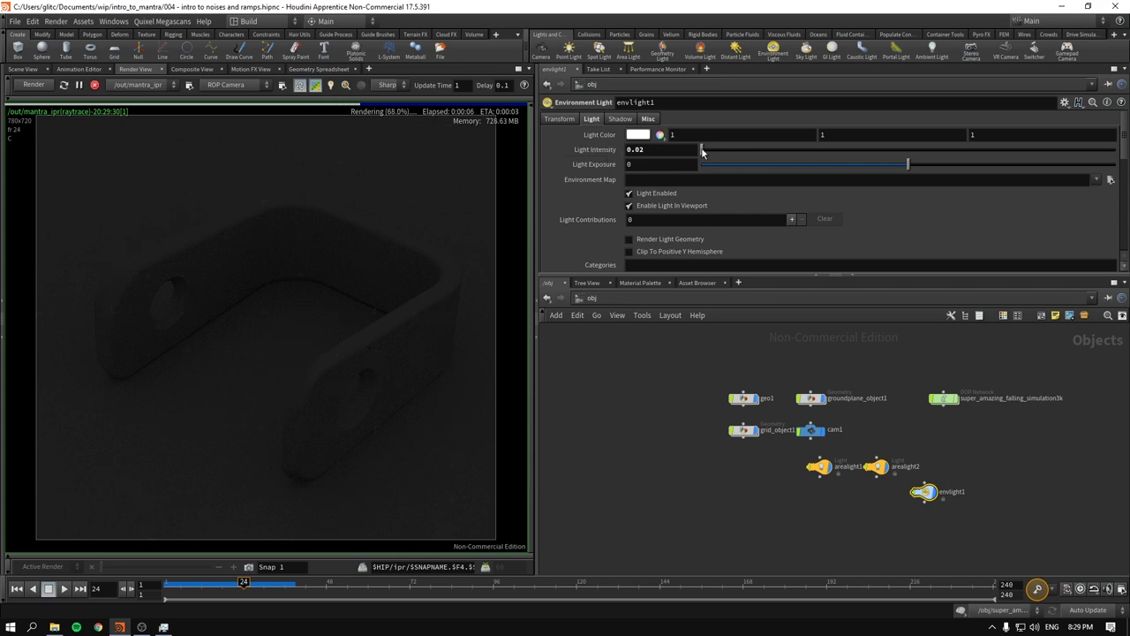
{"action": "left_click_drag", "start_coordinate": [701, 152], "coordinate": [740, 156]}
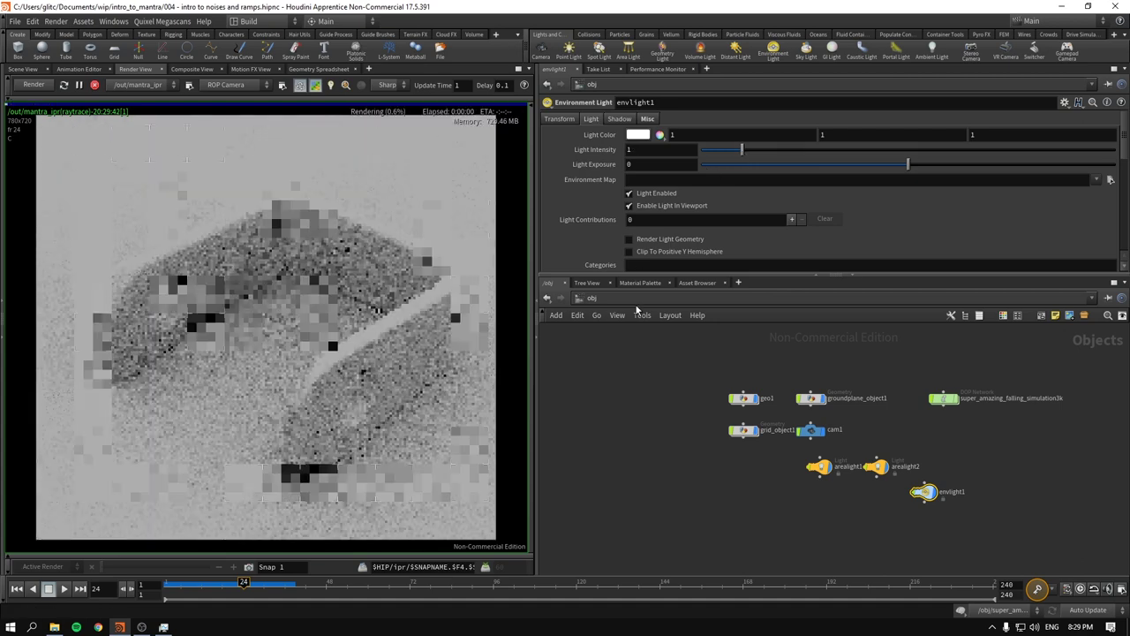
{"action": "key", "text": "ctrl+z"}
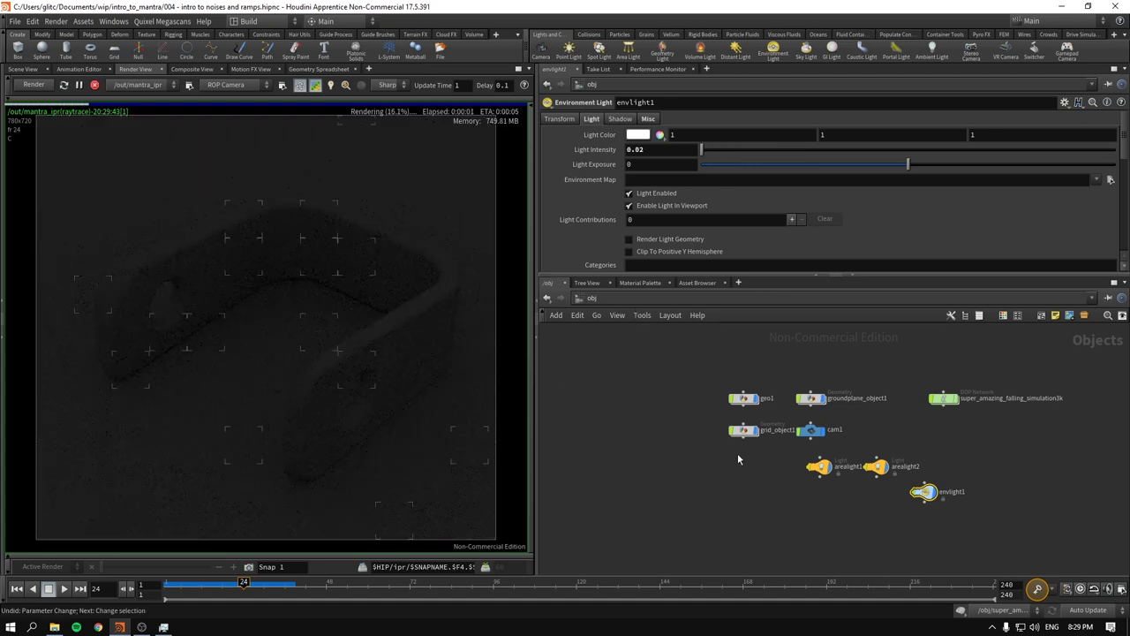
{"action": "left_click_drag", "start_coordinate": [782, 516], "coordinate": [902, 455]}
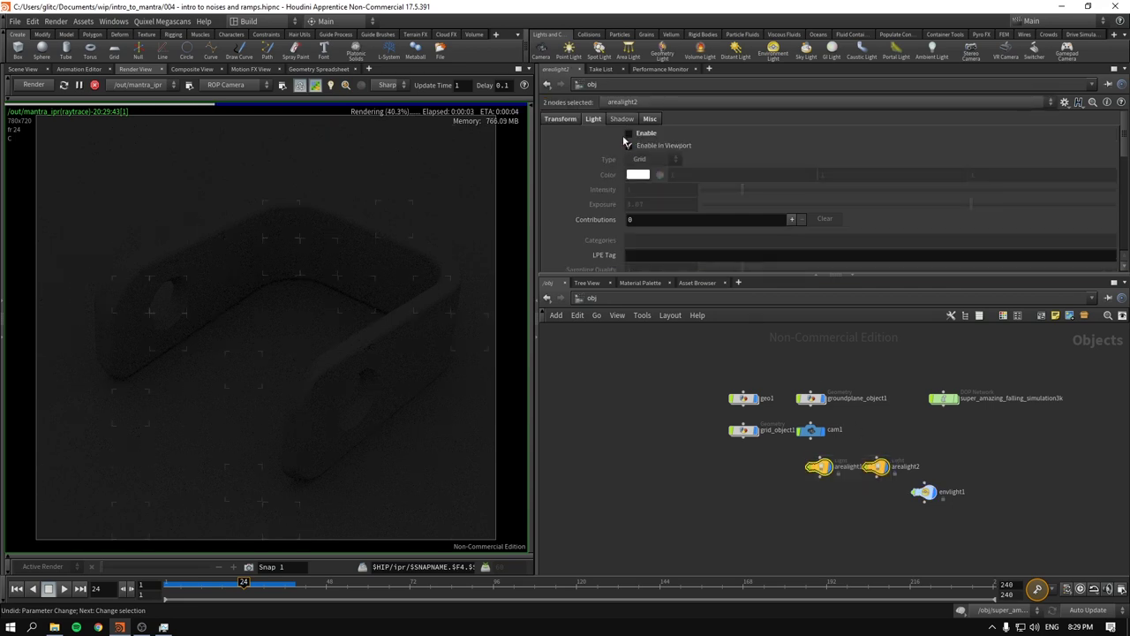
{"action": "left_click", "coordinate": [627, 133]}
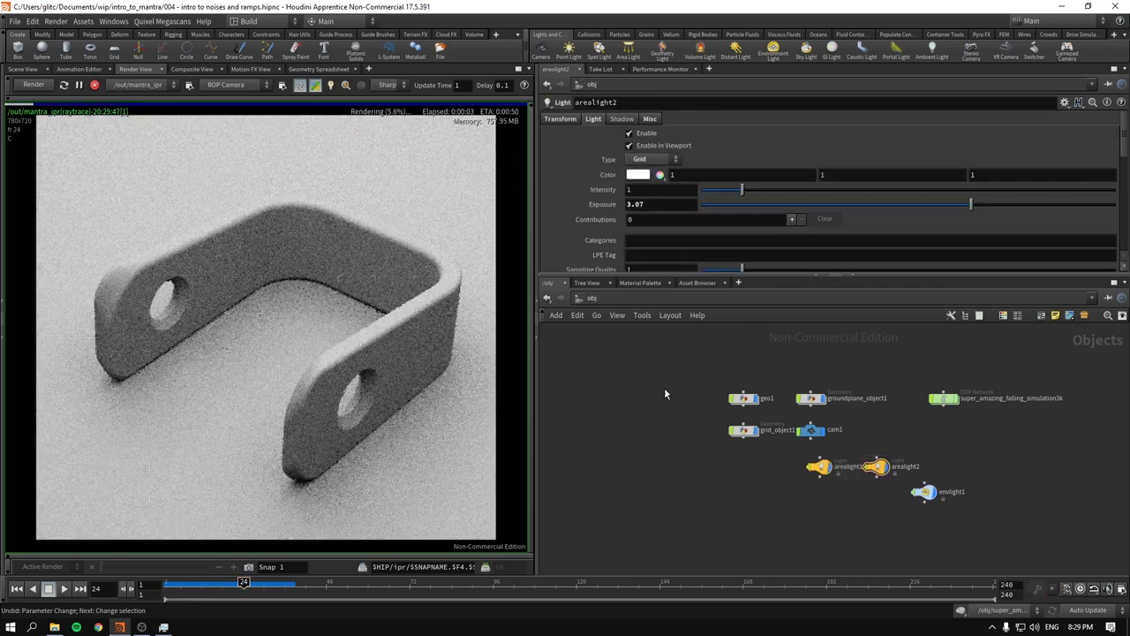
- Add a Principled Shader node to the mat network
{"action": "left_click", "coordinate": [582, 300]}
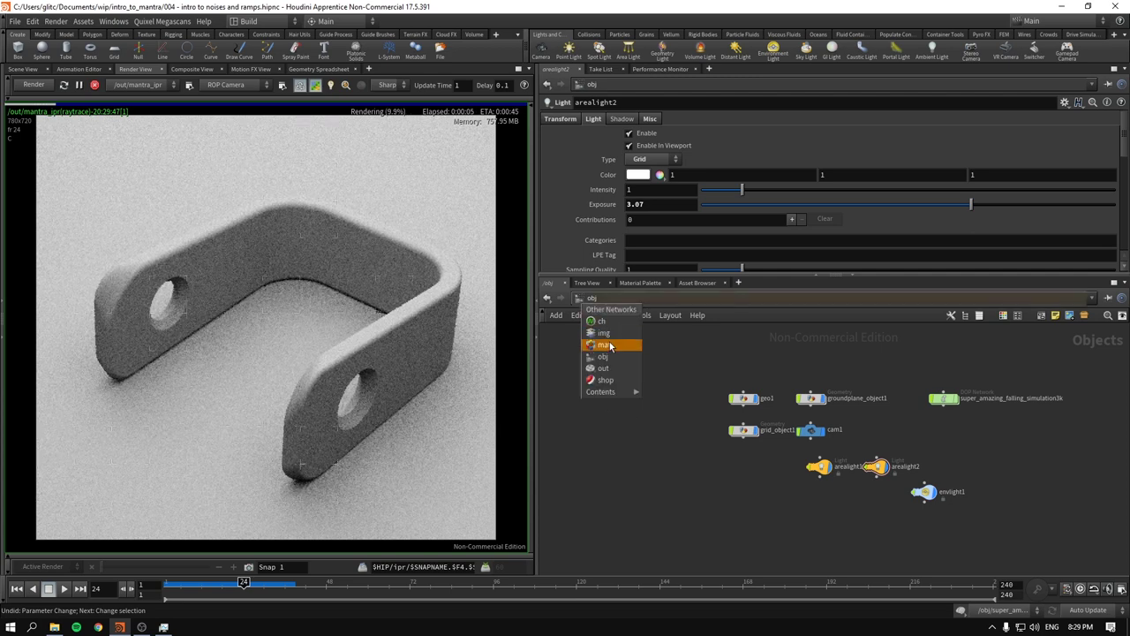
{"action": "left_click", "coordinate": [612, 353]}
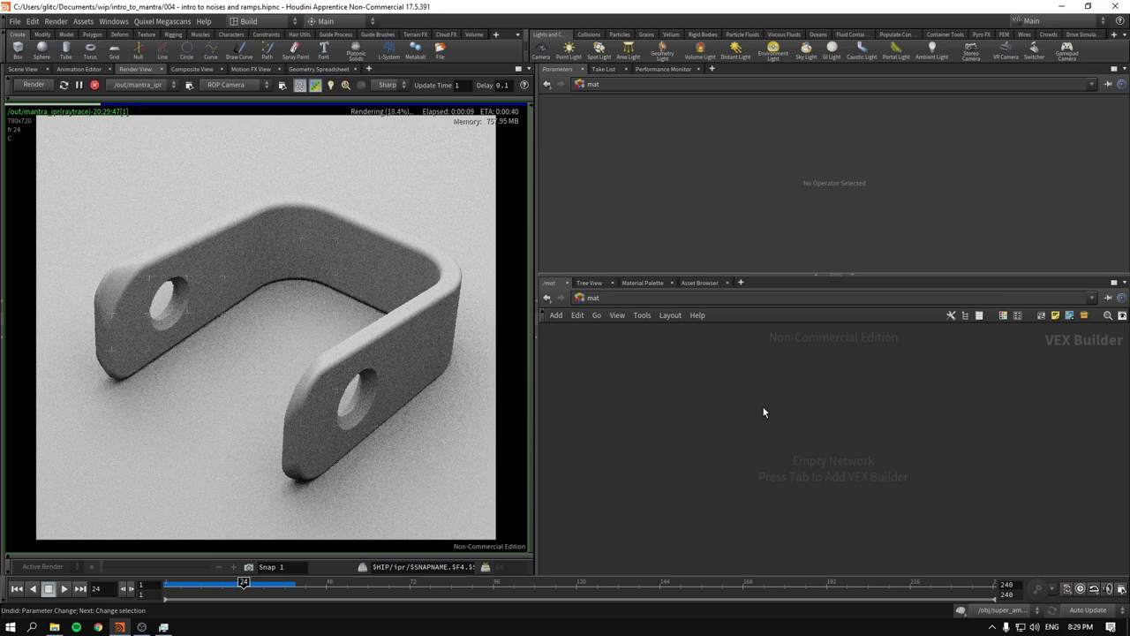
{"action": "key", "text": "Tab"}
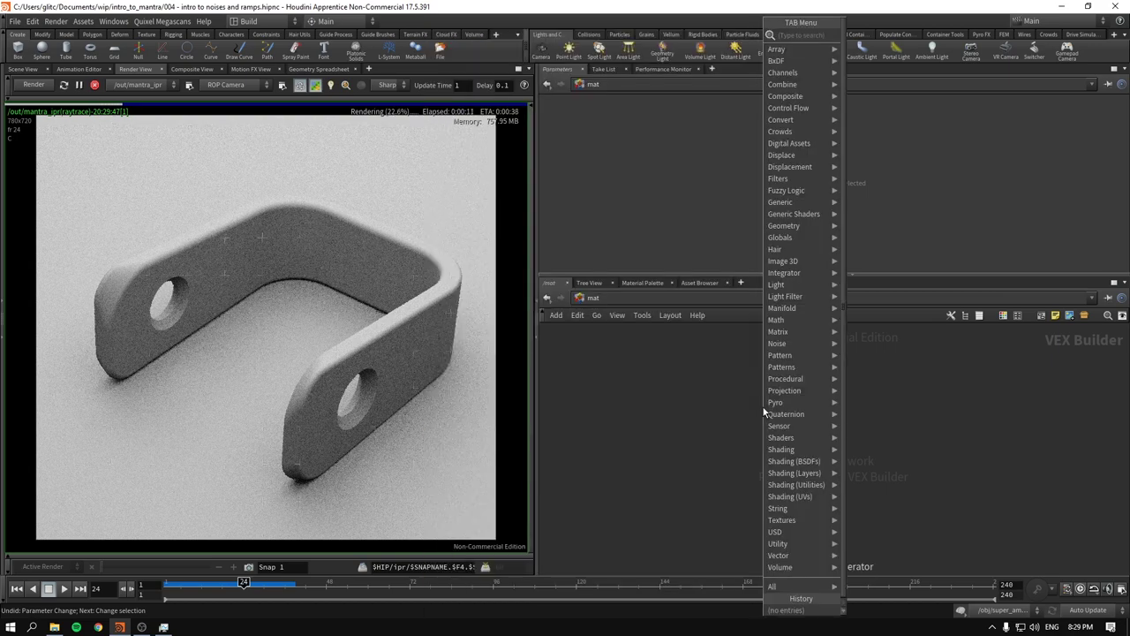
{"action": "key", "text": "Tab"}
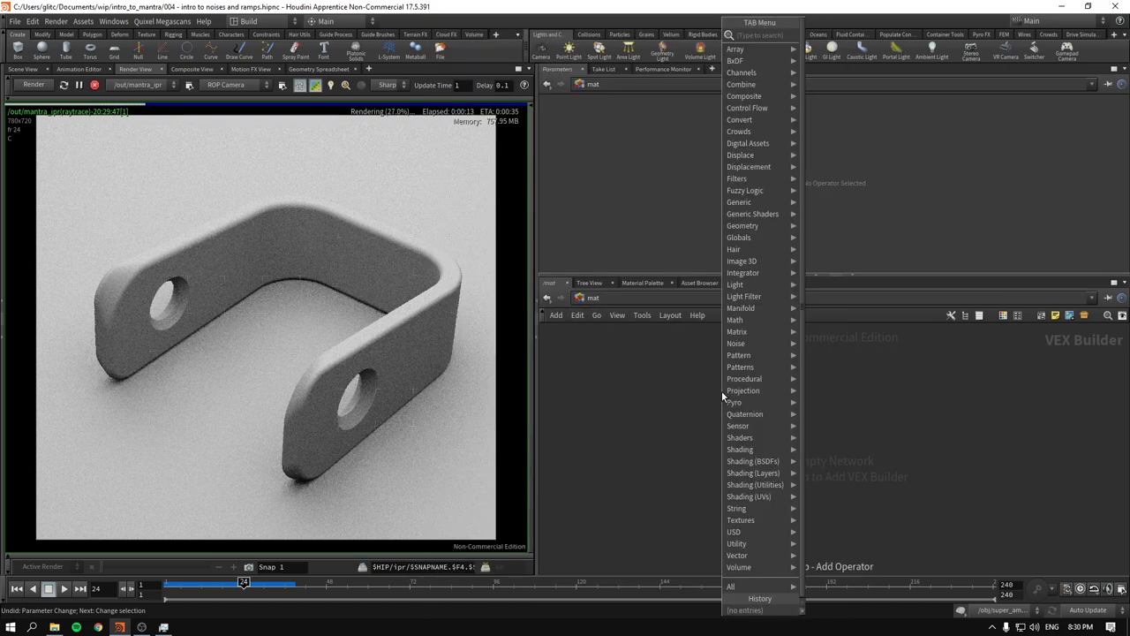
{"action": "type", "text": "prin"}
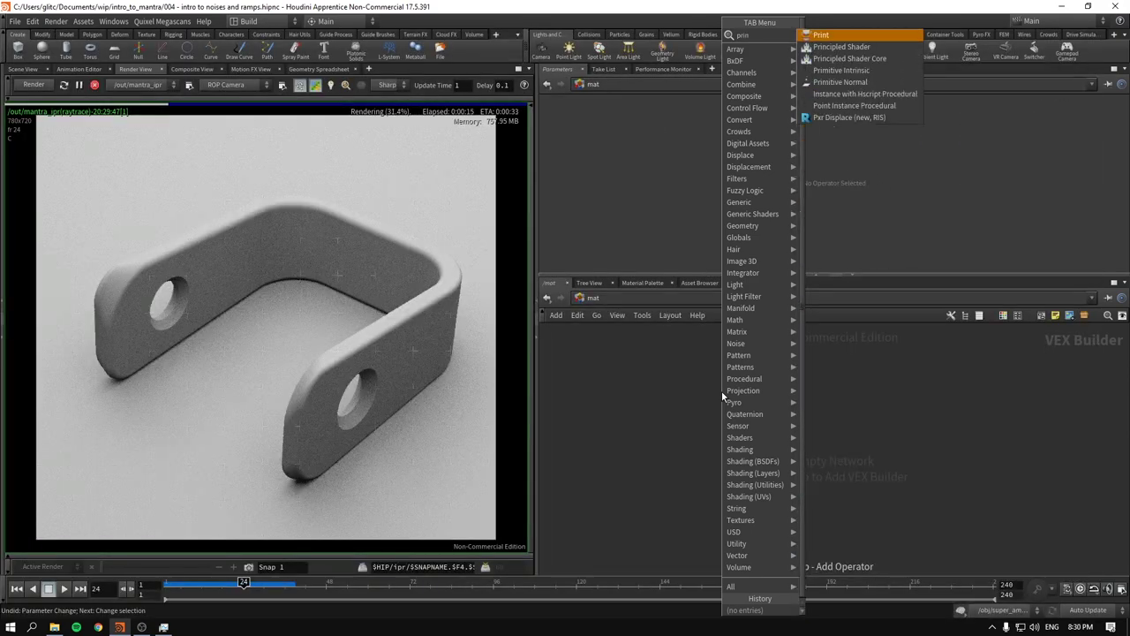
{"action": "key", "text": "Down"}
{"action": "key", "text": "Return"}
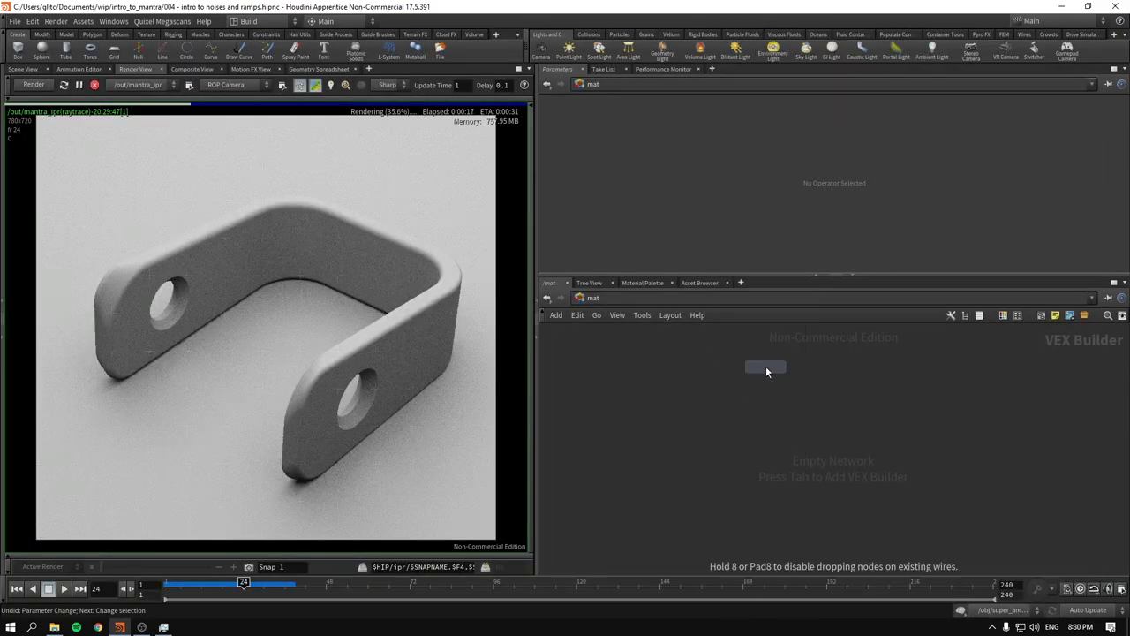
{"action": "left_click", "coordinate": [749, 381]}
- Rename the shader to floor and dismiss the error from dropping it on the render
{"action": "mouse_move", "coordinate": [775, 372]}
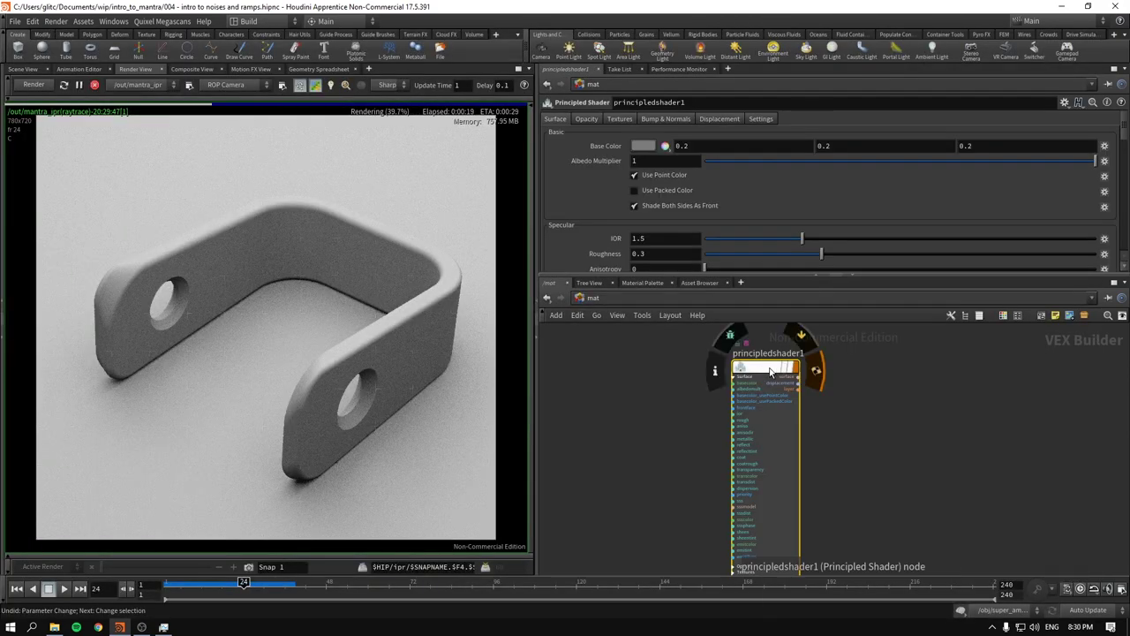
{"action": "double_click", "coordinate": [648, 103]}
{"action": "type", "text": "floor"}
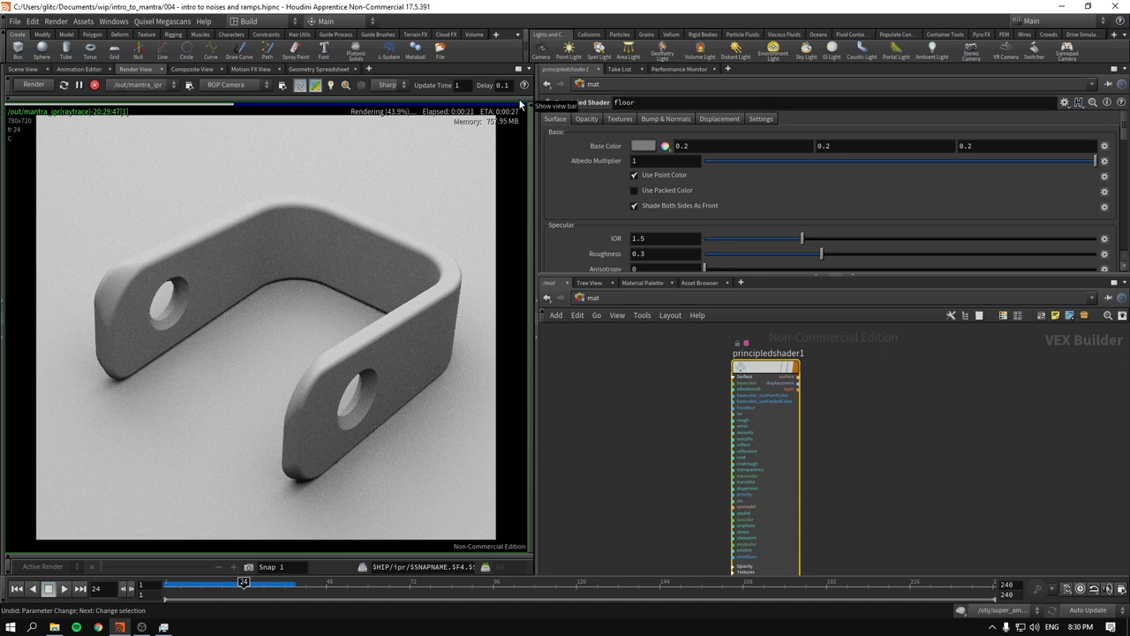
{"action": "left_click_drag", "start_coordinate": [764, 366], "coordinate": [425, 191]}
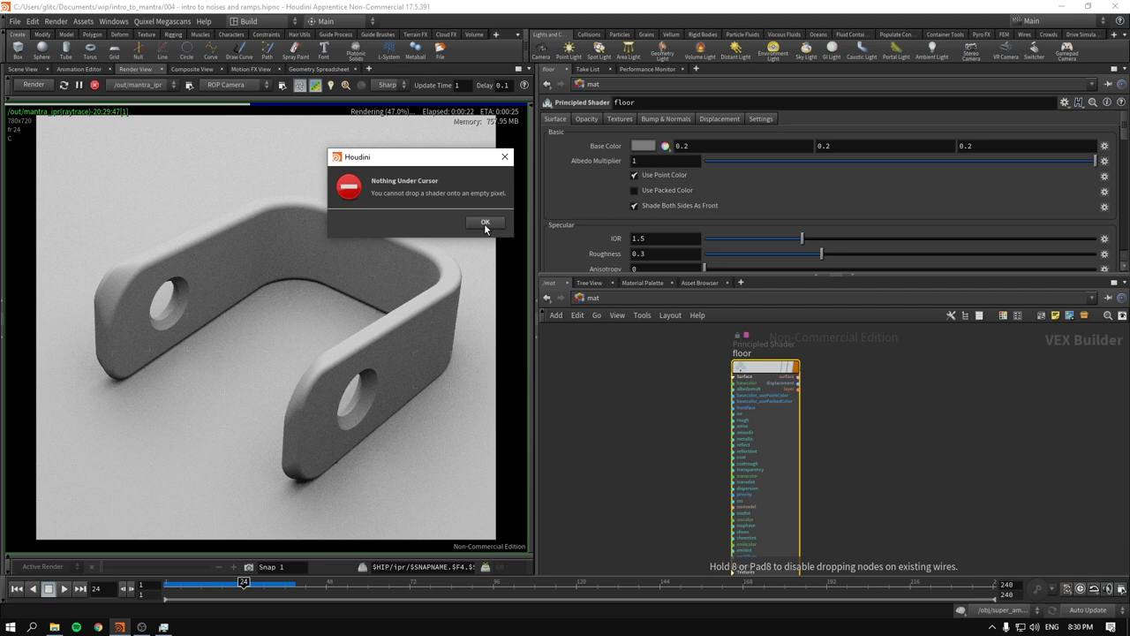
{"action": "left_click", "coordinate": [485, 224]}
- Set grid_object1's Material to /mat/floor in its Render settings
{"action": "left_click", "coordinate": [590, 298]}
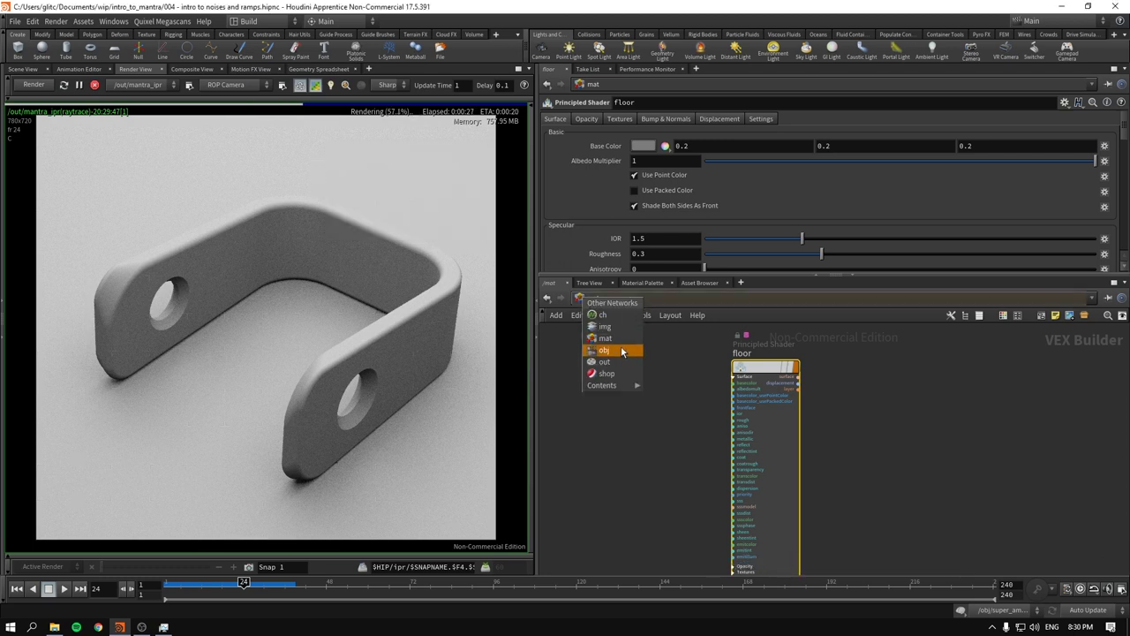
{"action": "left_click", "coordinate": [609, 351]}
{"action": "left_click_drag", "start_coordinate": [740, 447], "coordinate": [742, 445]}
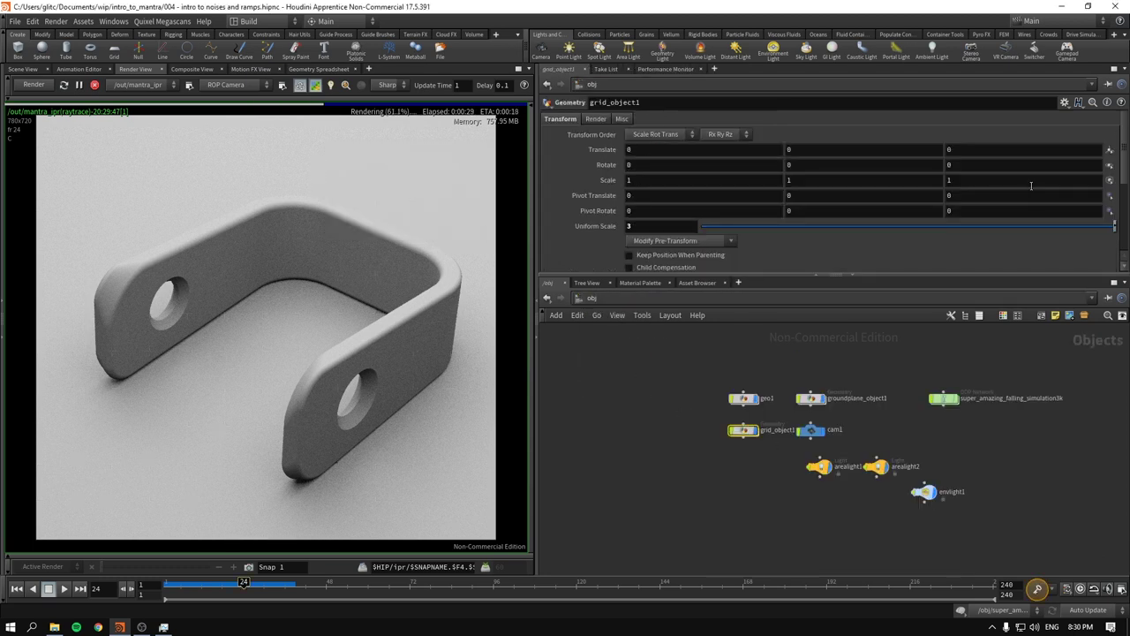
{"action": "left_click", "coordinate": [595, 118]}
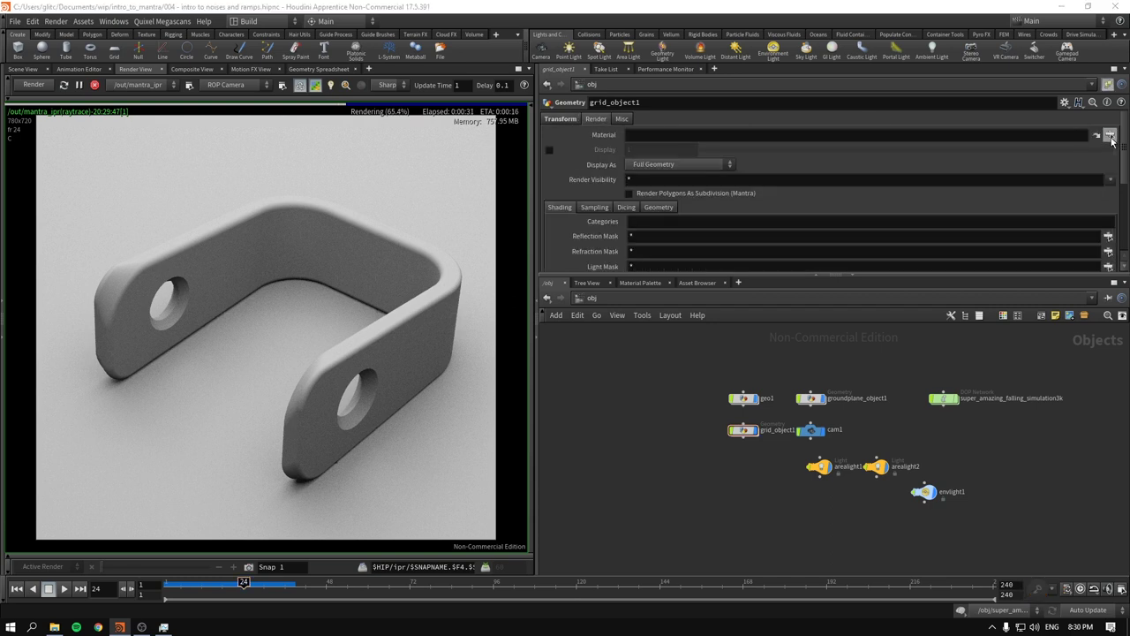
{"action": "left_click", "coordinate": [1109, 134]}
{"action": "left_click", "coordinate": [987, 68]}
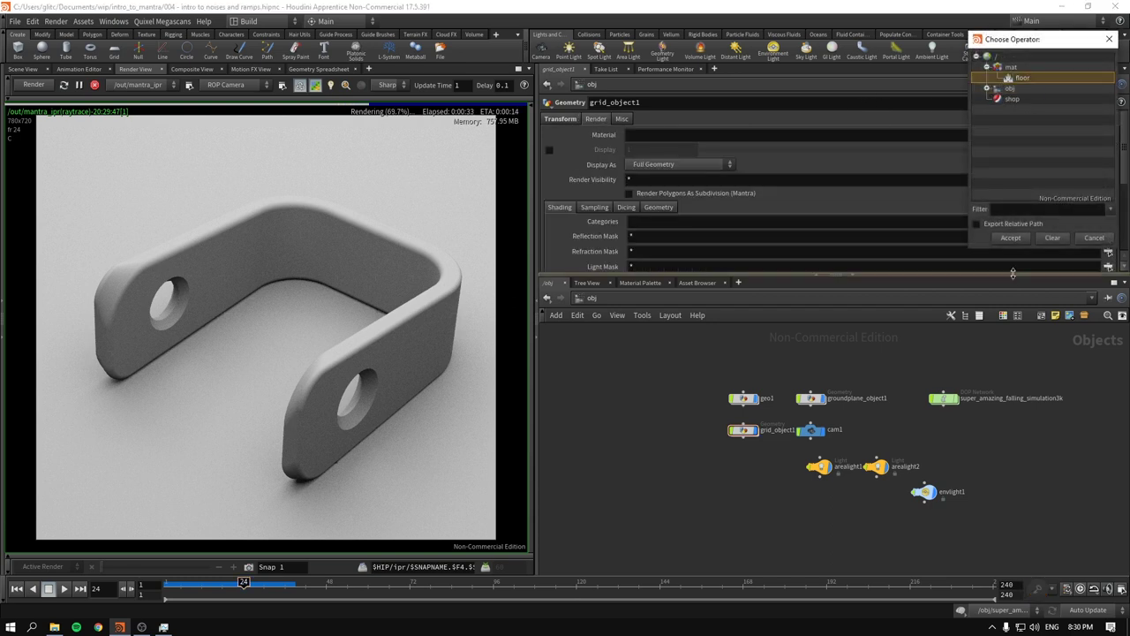
{"action": "left_click", "coordinate": [1014, 77]}
{"action": "left_click", "coordinate": [1011, 238]}
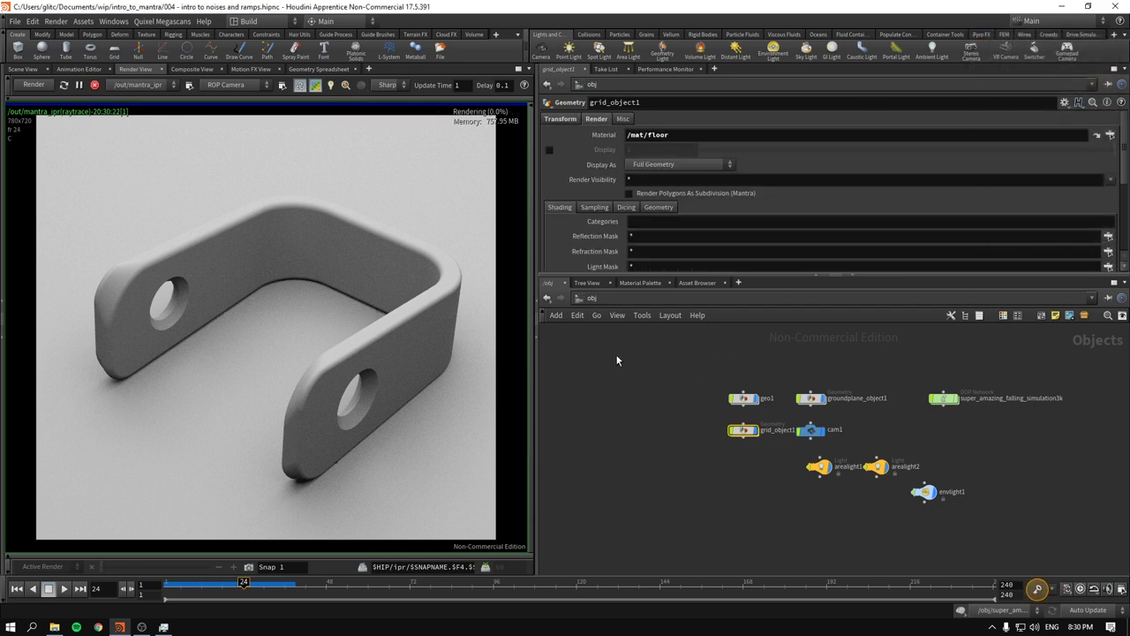
- Jump to the mat network and reposition the floor shader node
{"action": "left_click", "coordinate": [596, 315]}
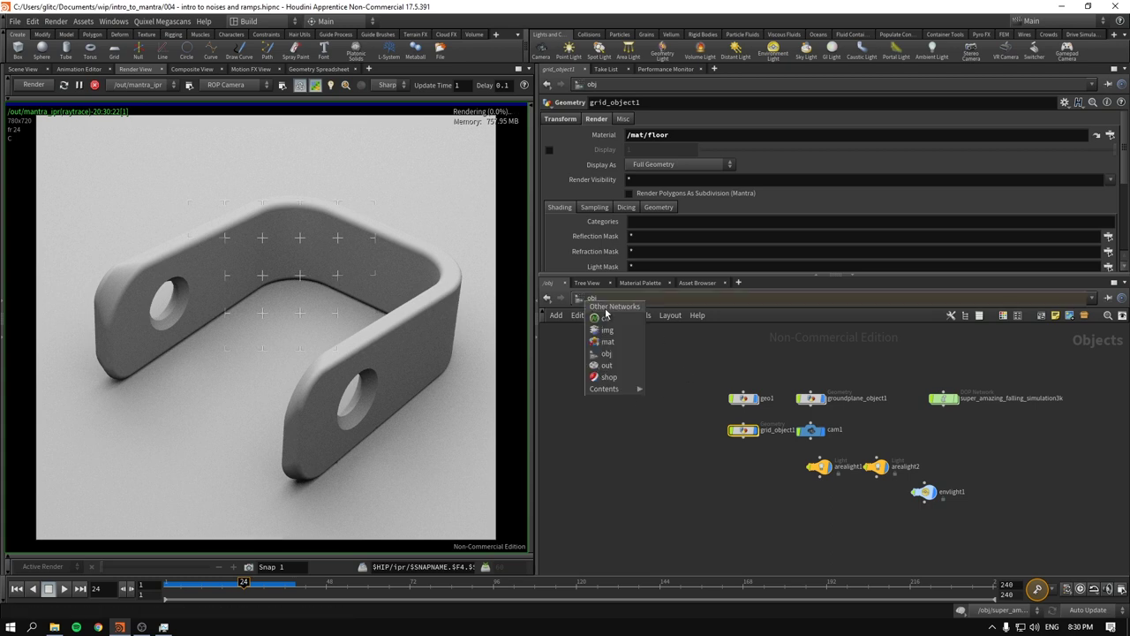
{"action": "left_click", "coordinate": [594, 345]}
{"action": "left_click_drag", "start_coordinate": [775, 369], "coordinate": [1000, 370]}
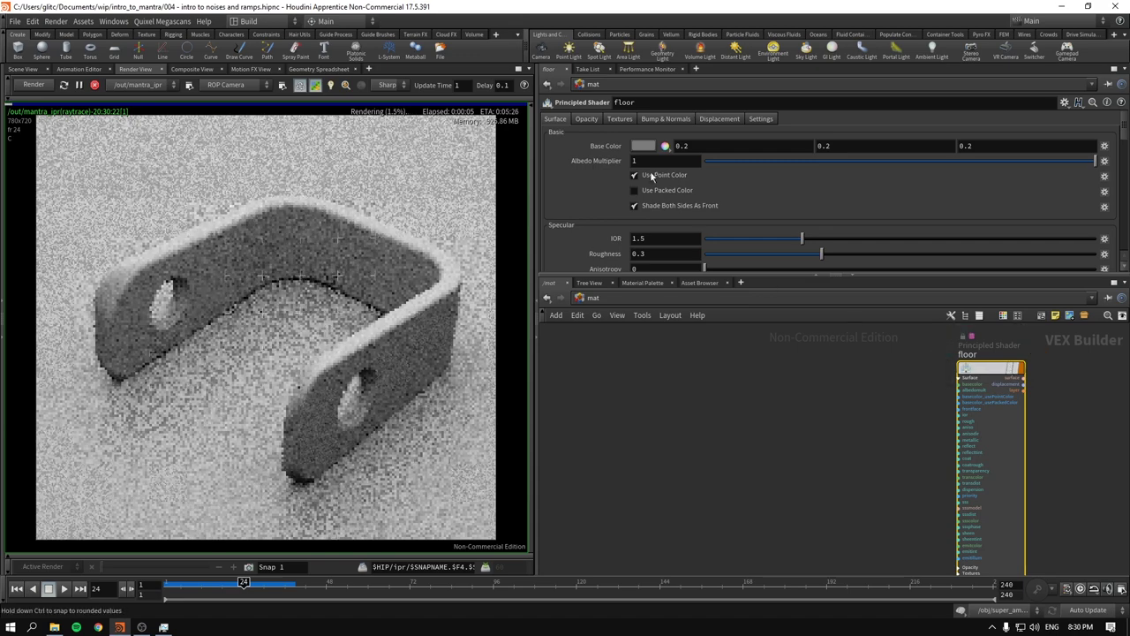
- Lower the floor shader's roughness to 0.23 and try an orange base colour
{"action": "left_click_drag", "start_coordinate": [821, 254], "coordinate": [794, 256]}
{"action": "left_click", "coordinate": [642, 145]}
{"action": "left_click", "coordinate": [607, 71]}
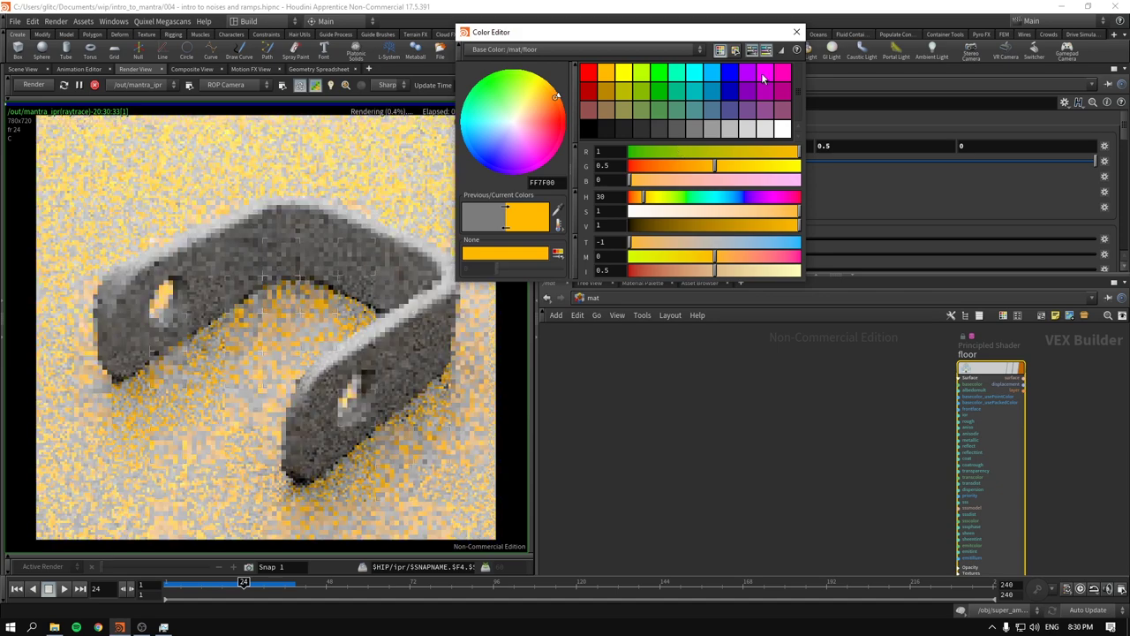
{"action": "left_click", "coordinate": [795, 32]}
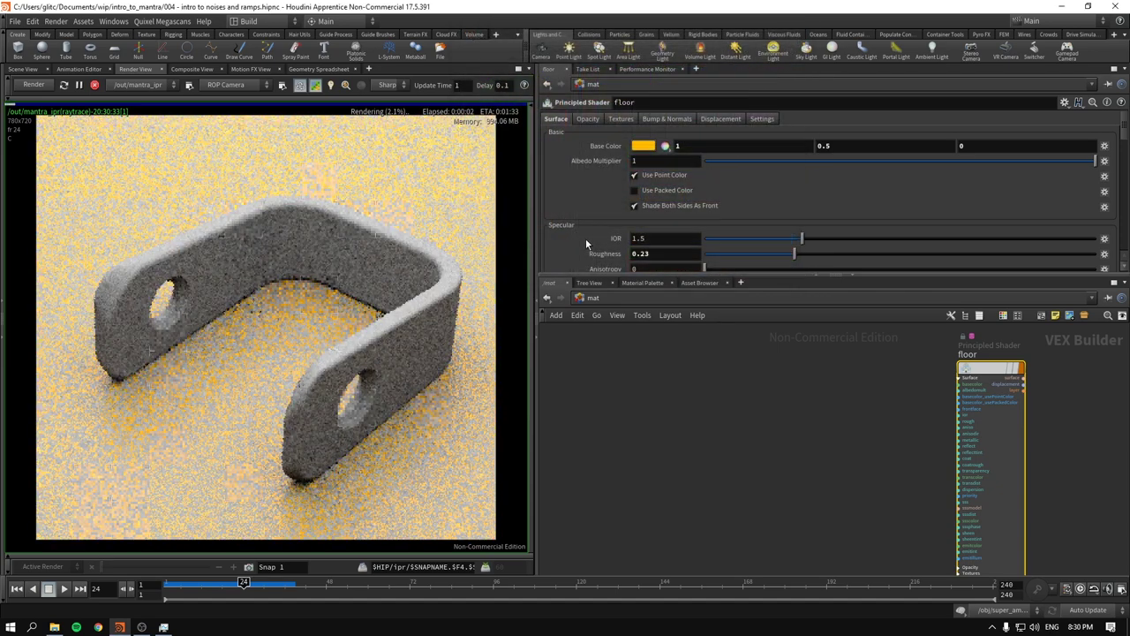
{"action": "left_click", "coordinate": [593, 298]}
{"action": "left_click", "coordinate": [610, 354]}
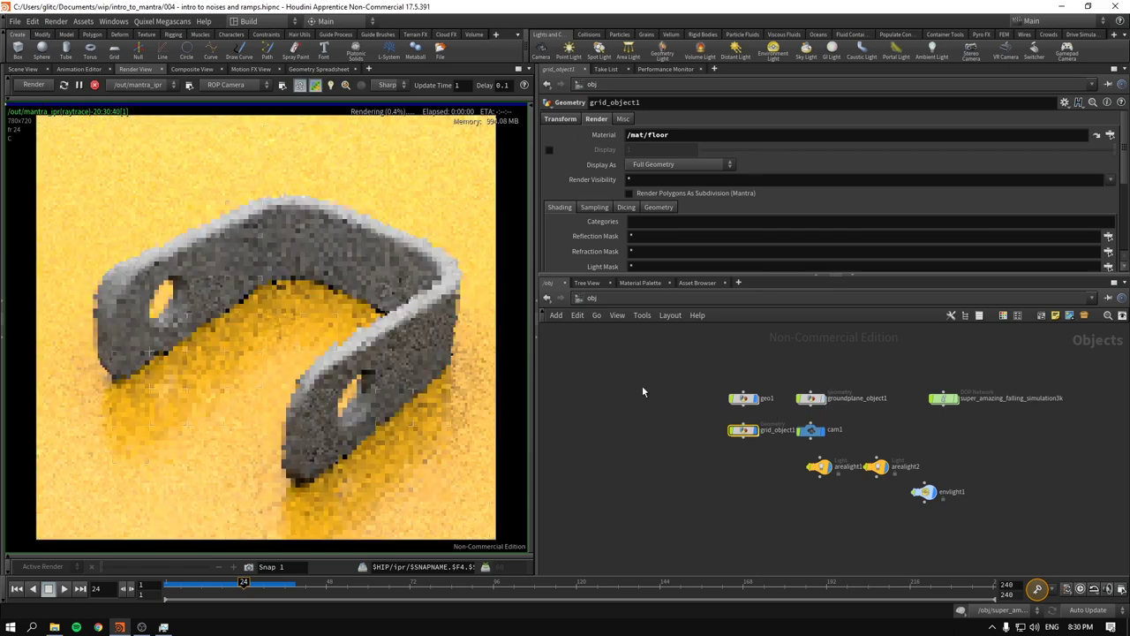
- Change the floor shader's base colour to dark grey 0.05
{"action": "left_click", "coordinate": [592, 297]}
{"action": "left_click", "coordinate": [622, 344]}
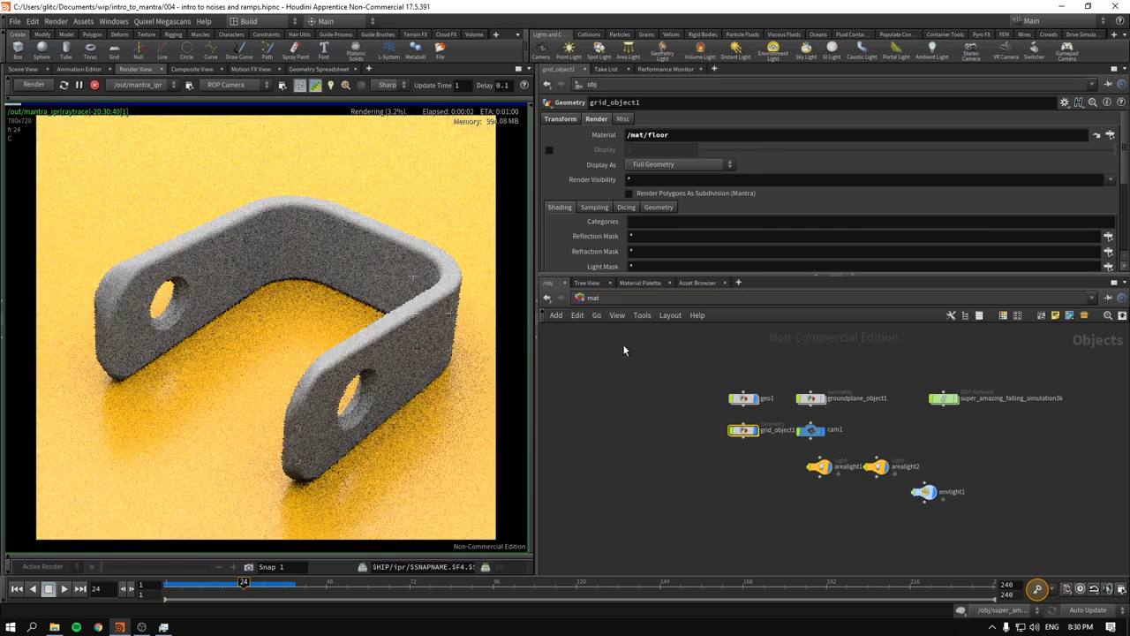
{"action": "left_click", "coordinate": [643, 147]}
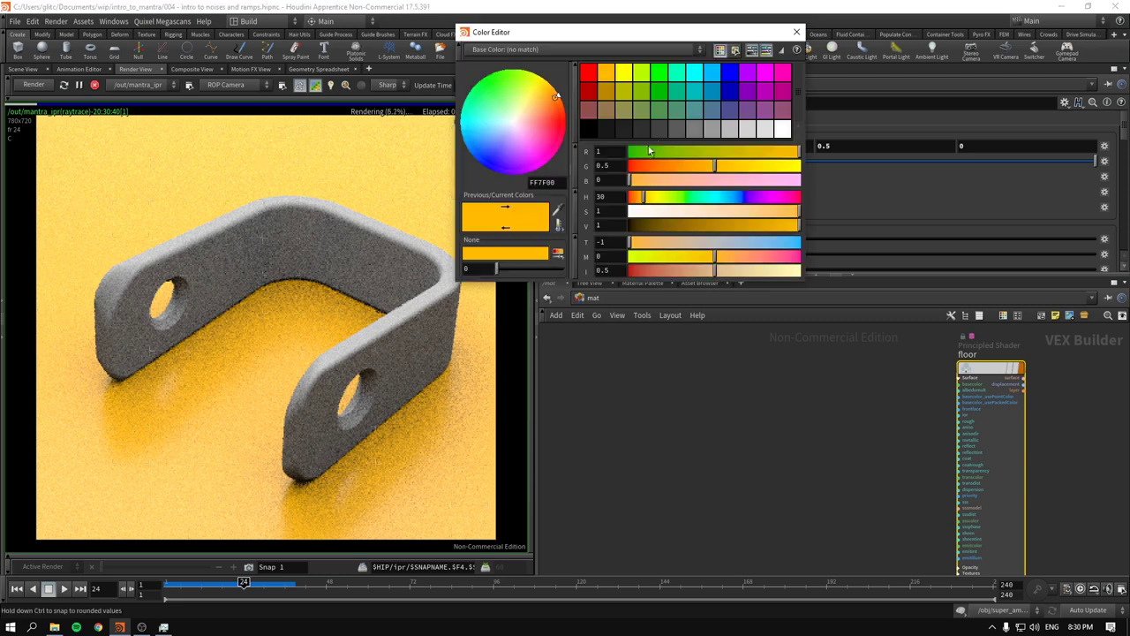
{"action": "left_click", "coordinate": [660, 132]}
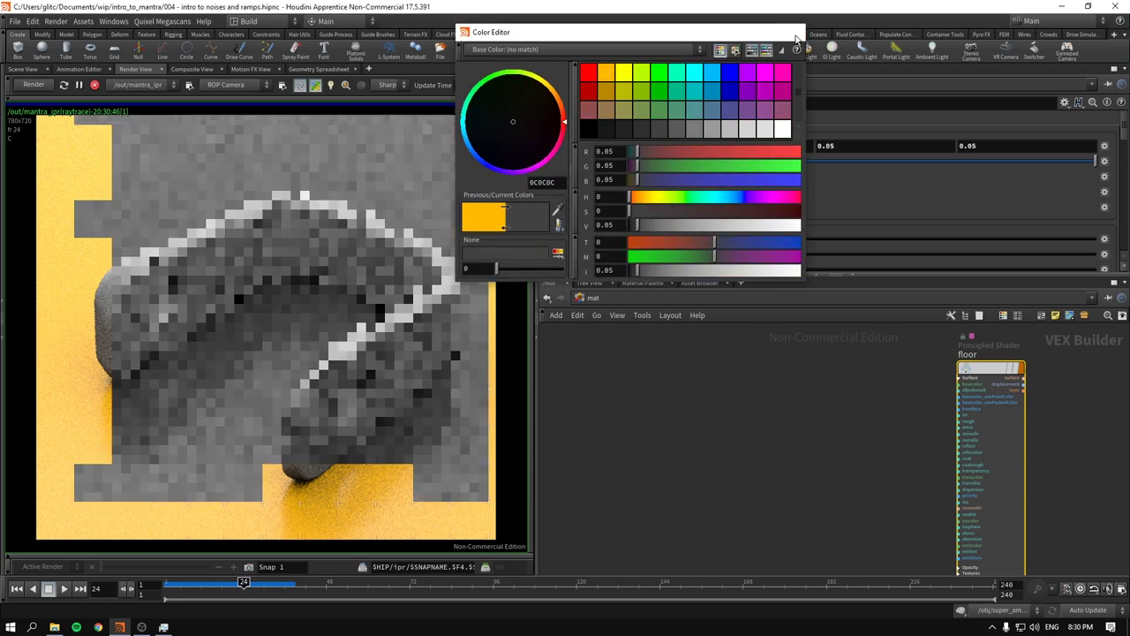
{"action": "left_click", "coordinate": [796, 32]}
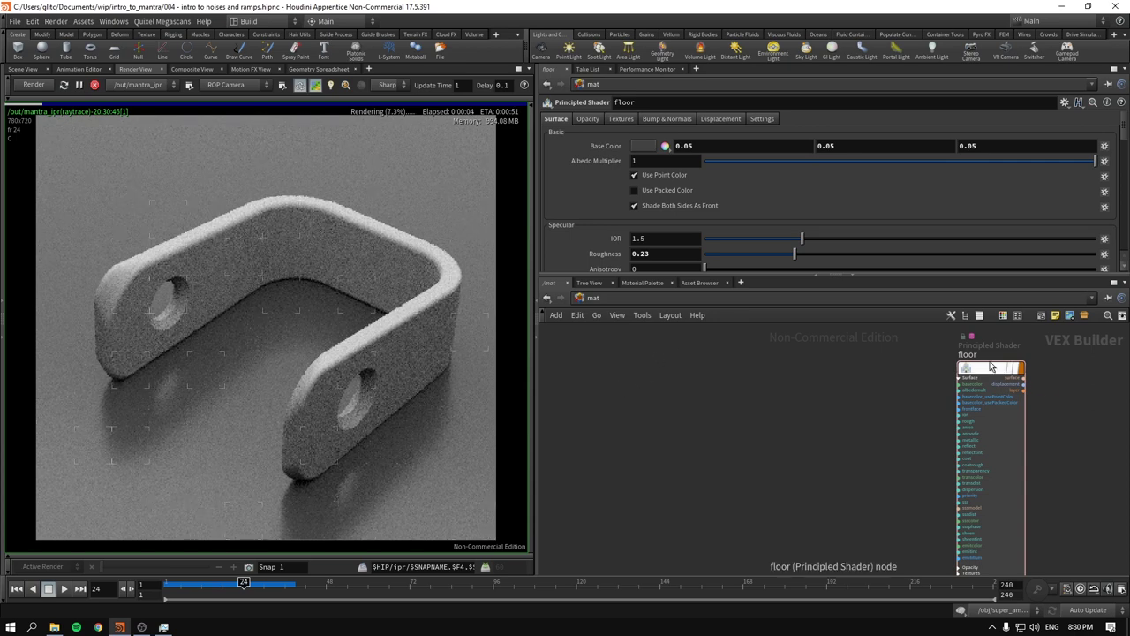
{"action": "left_click_drag", "start_coordinate": [990, 368], "coordinate": [1040, 421]}
- Cancel a stray Rings node and duplicate the floor shader
{"action": "scroll", "coordinate": [836, 399], "scroll_direction": "down", "scroll_amount": 2}
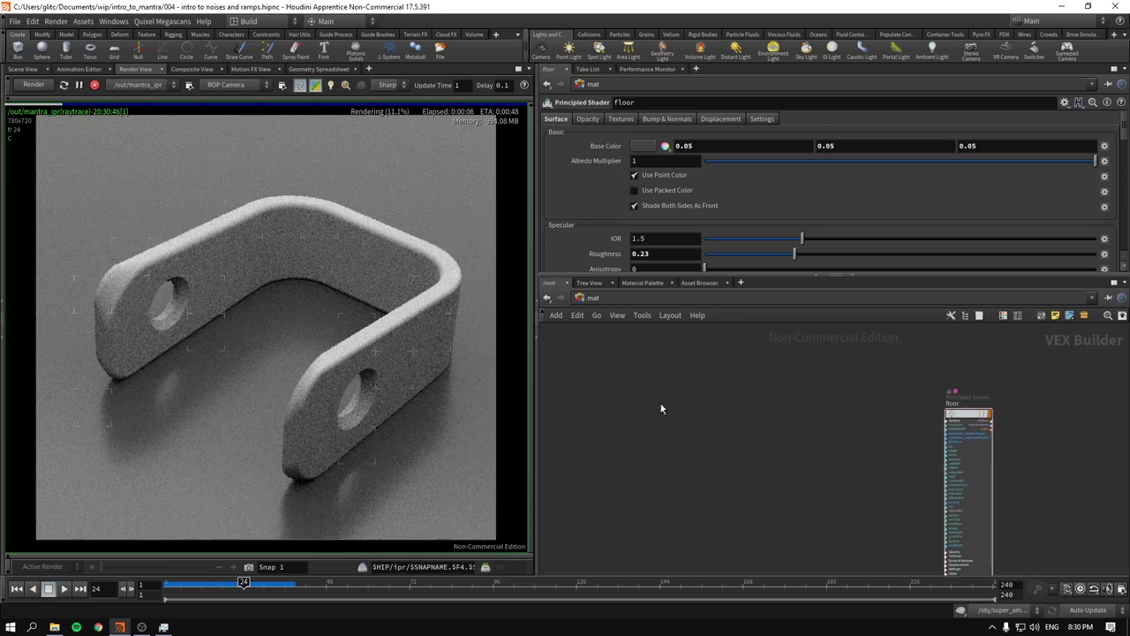
{"action": "key", "text": "Tab"}
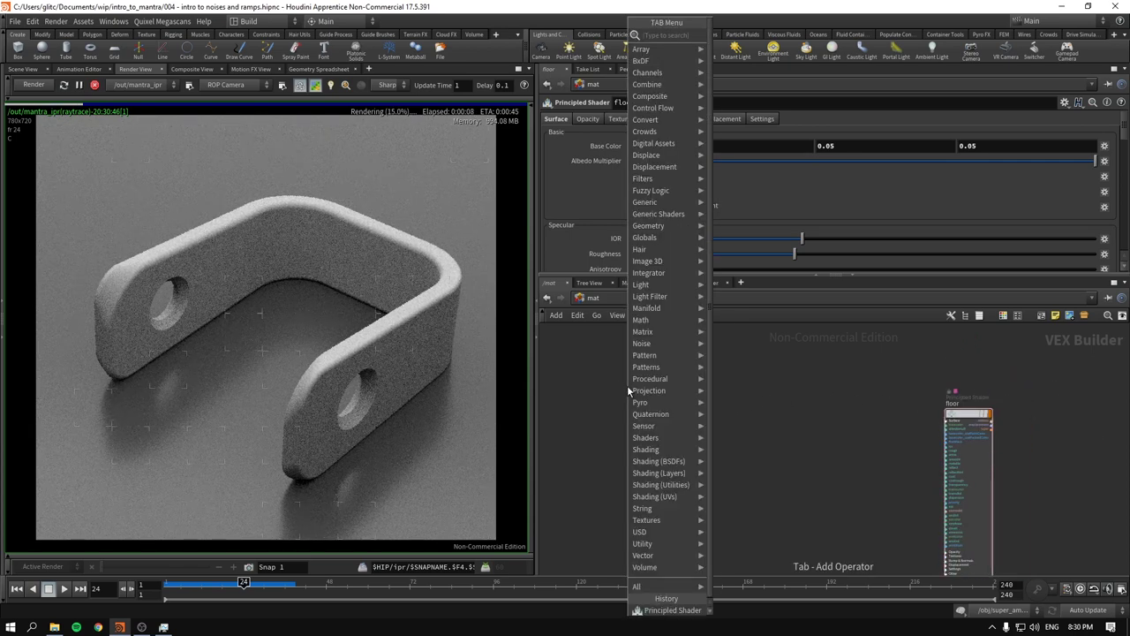
{"action": "mouse_move", "coordinate": [653, 366]}
{"action": "left_click", "coordinate": [813, 442]}
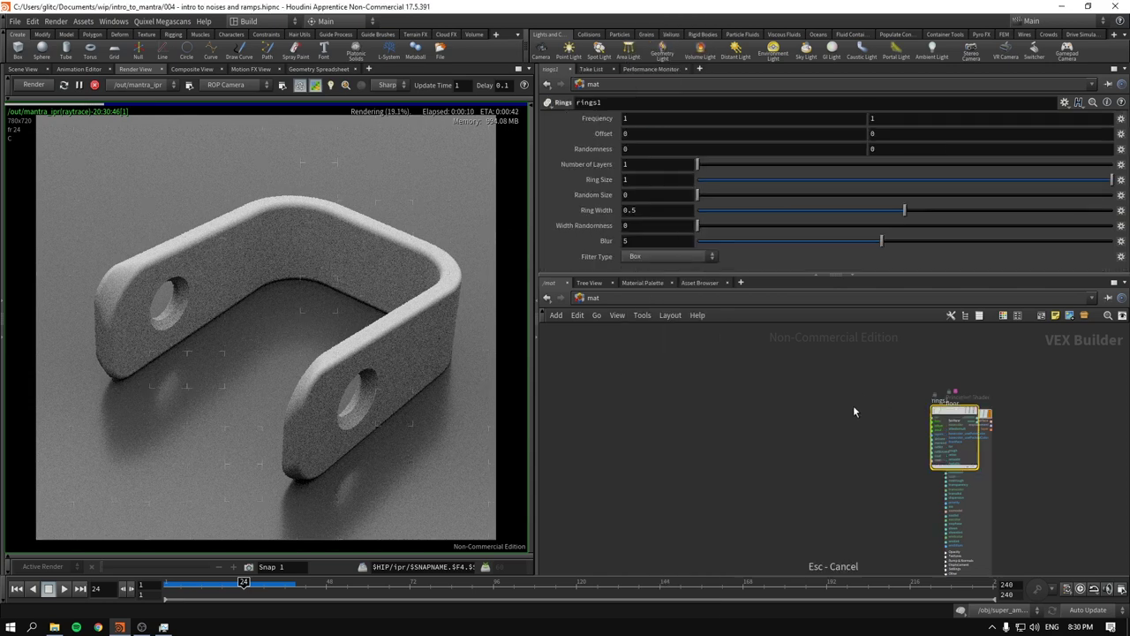
{"action": "key", "text": "Escape"}
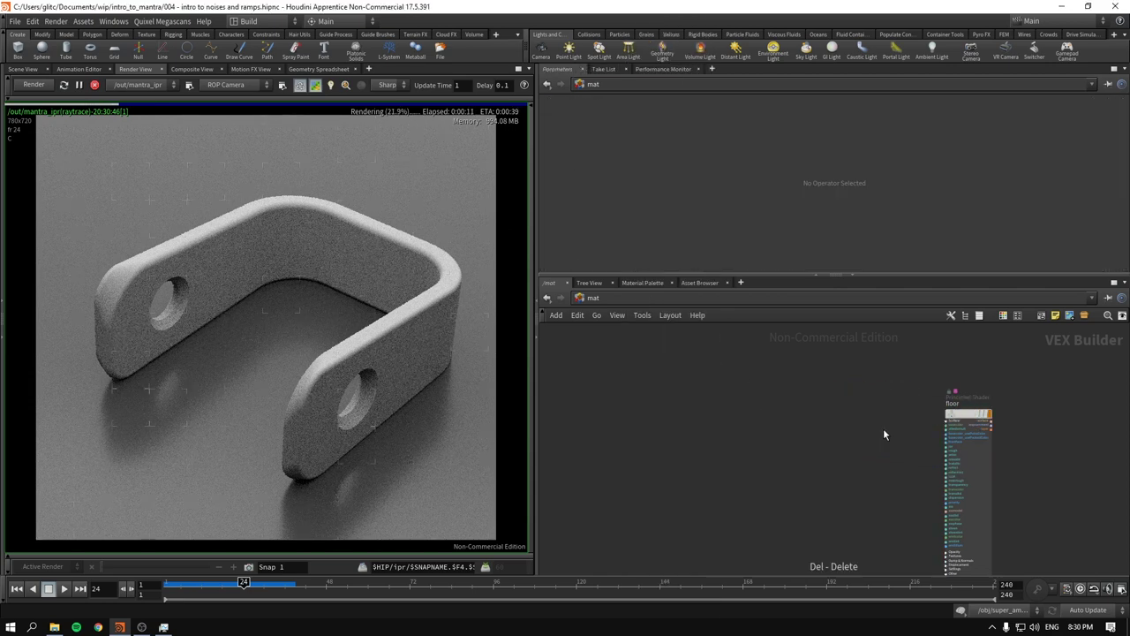
{"action": "left_click", "coordinate": [963, 421]}
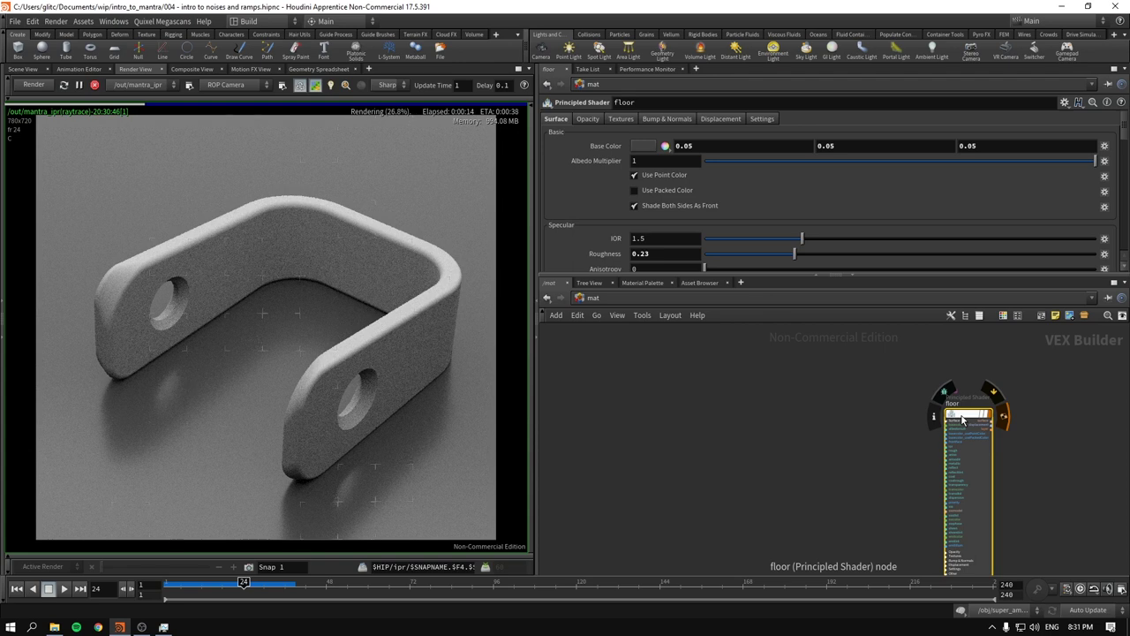
{"action": "left_click_drag", "start_coordinate": [963, 421], "coordinate": [708, 413], "text": "alt"}
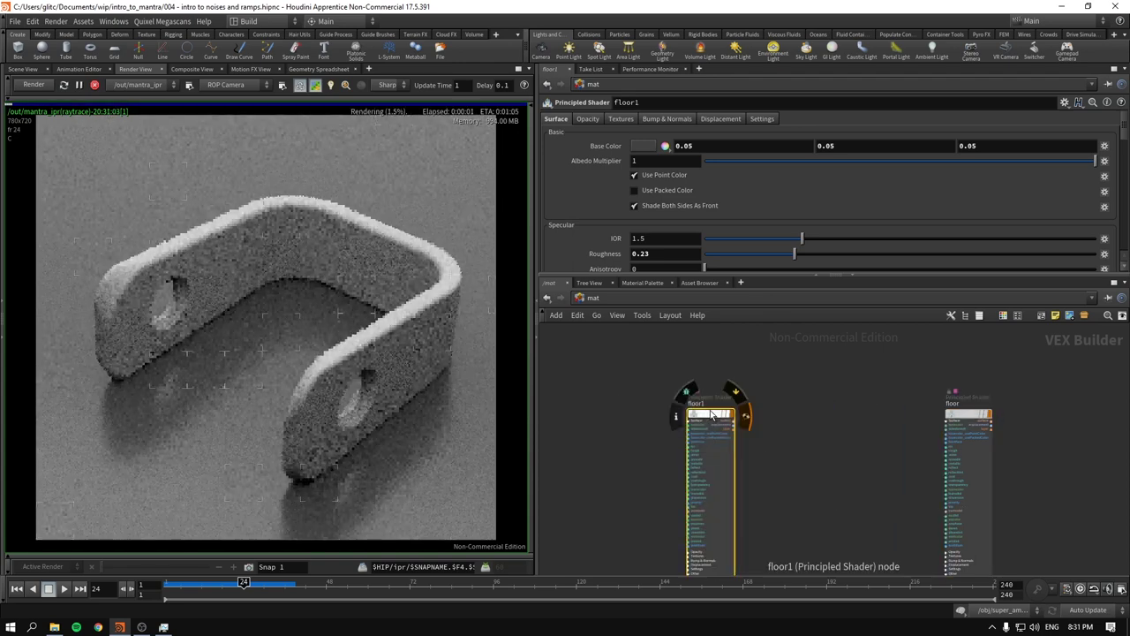
- Rename the copy to metal_item and arrange it beside the floor node
{"action": "double_click", "coordinate": [650, 102]}
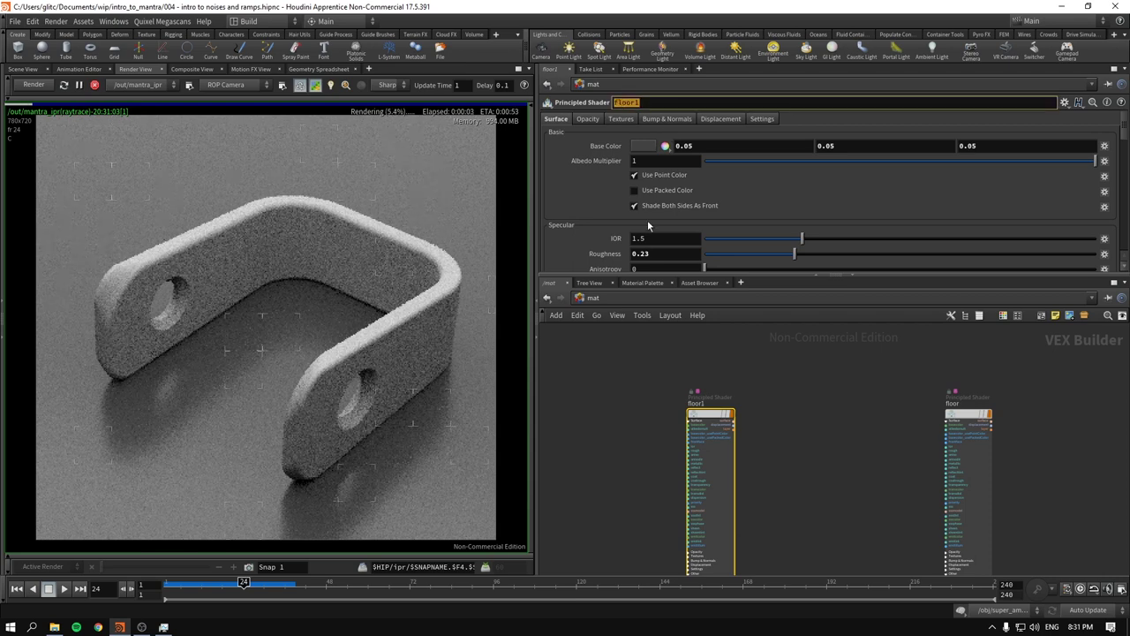
{"action": "type", "text": "metal_meta"}
{"action": "key", "text": "BackSpace"}
{"action": "key", "text": "BackSpace"}
{"action": "key", "text": "BackSpace"}
{"action": "key", "text": "BackSpace"}
{"action": "key", "text": "BackSpace"}
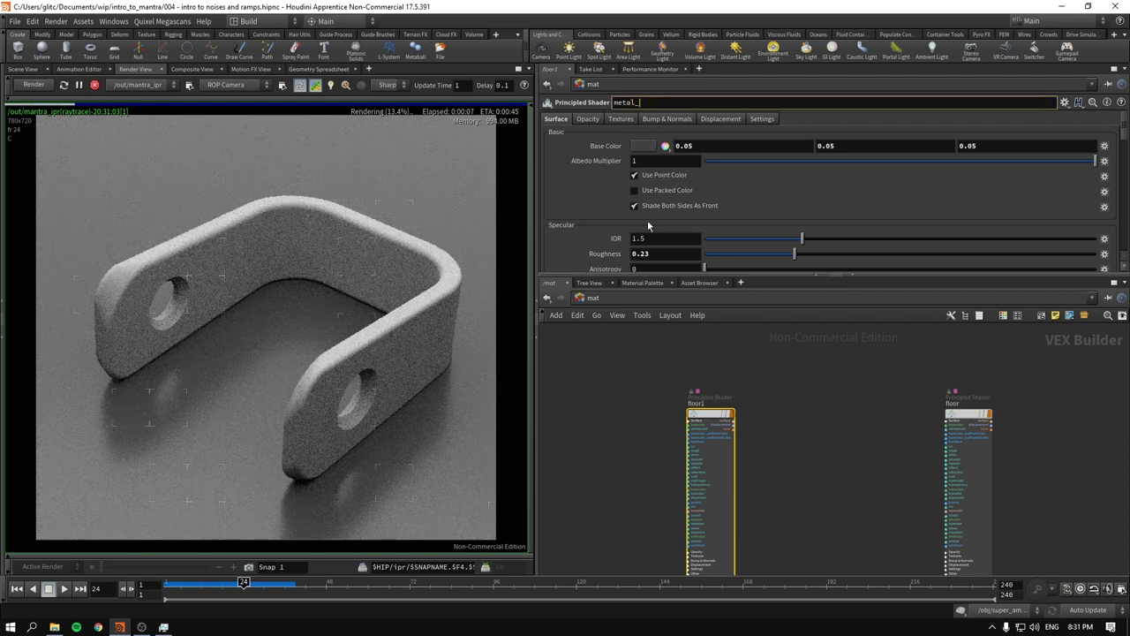
{"action": "type", "text": "_item"}
{"action": "key", "text": "Return"}
{"action": "left_click_drag", "start_coordinate": [711, 414], "coordinate": [820, 389]}
{"action": "left_click_drag", "start_coordinate": [962, 420], "coordinate": [1064, 417]}
{"action": "left_click_drag", "start_coordinate": [820, 390], "coordinate": [914, 401]}
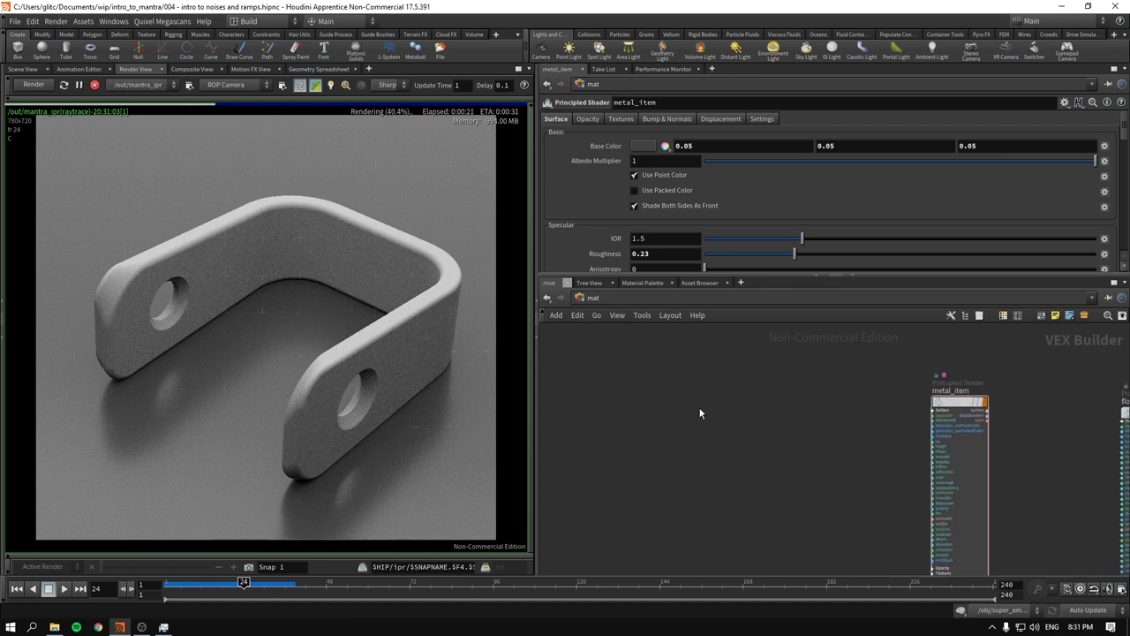
{"action": "left_click_drag", "start_coordinate": [1004, 415], "coordinate": [1070, 409]}
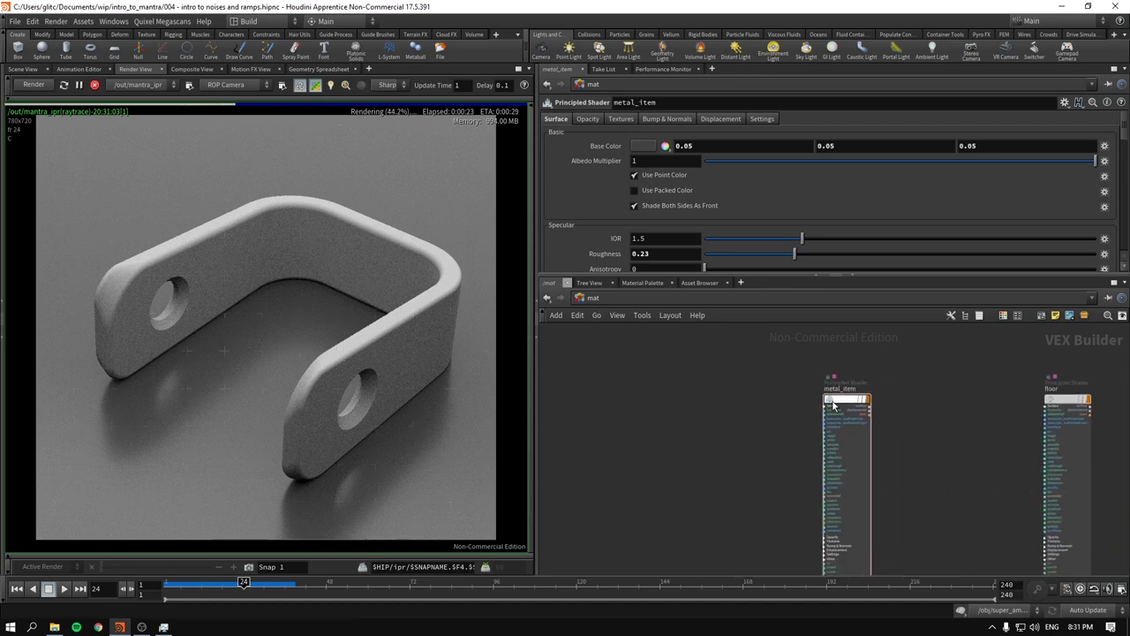
- Add a Worley Noise node, worleynoise1, to the material network
{"action": "key", "text": "l"}
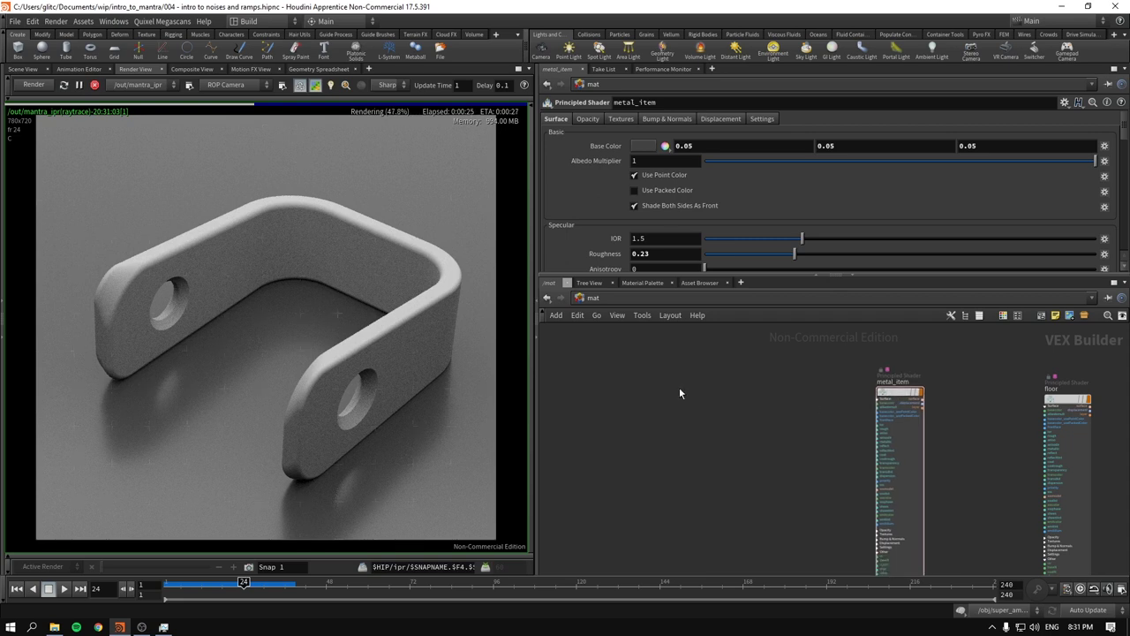
{"action": "key", "text": "Tab"}
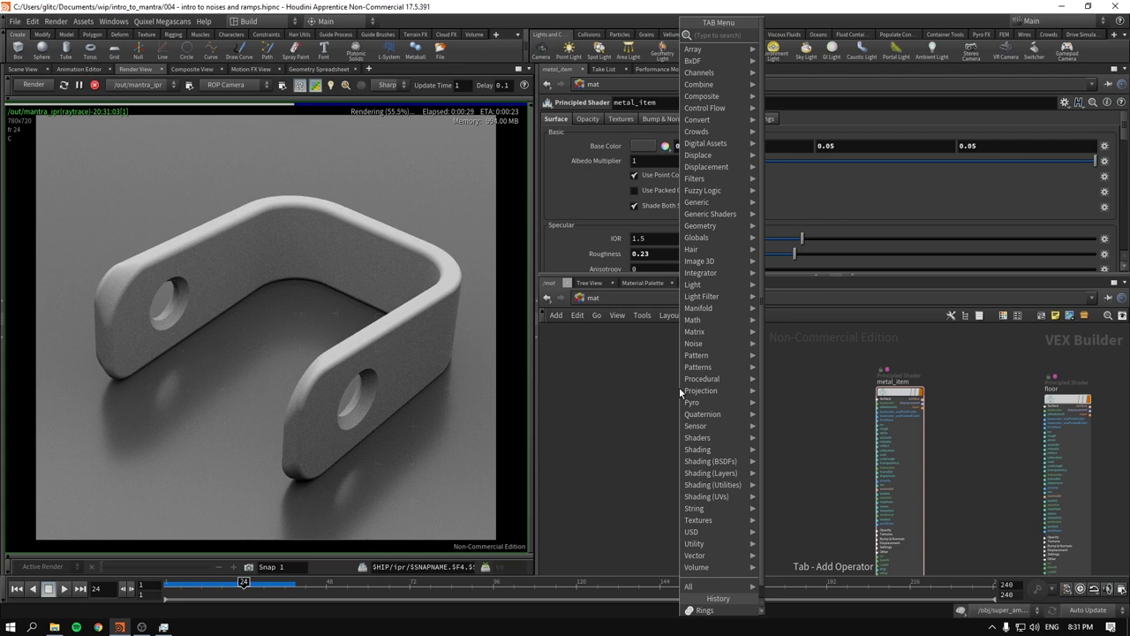
{"action": "type", "text": "nois"}
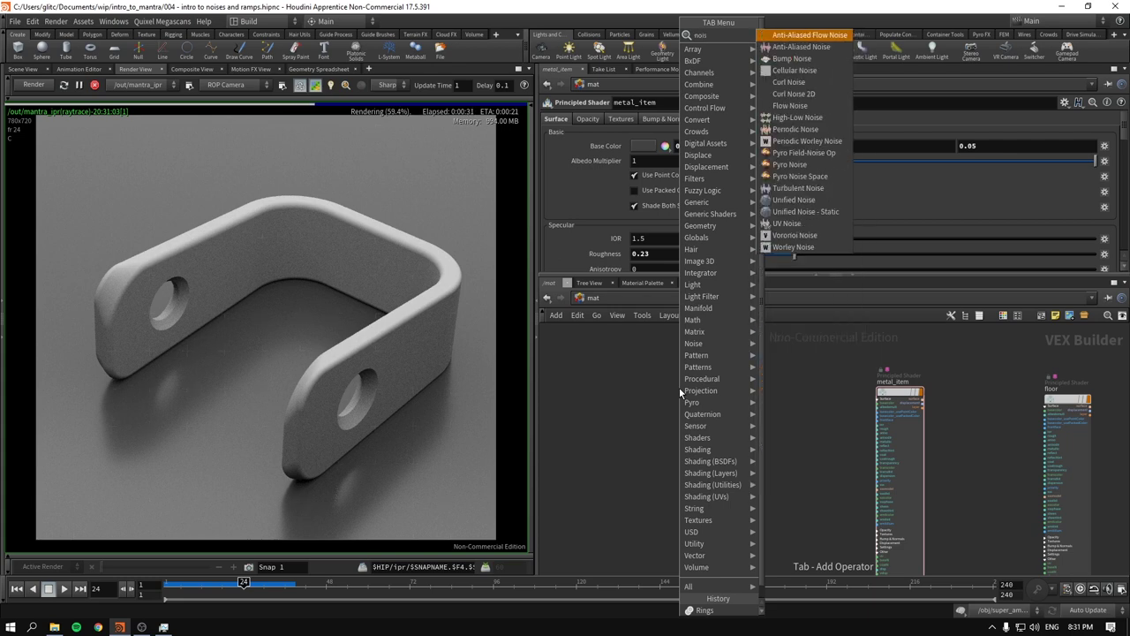
{"action": "type", "text": "e"}
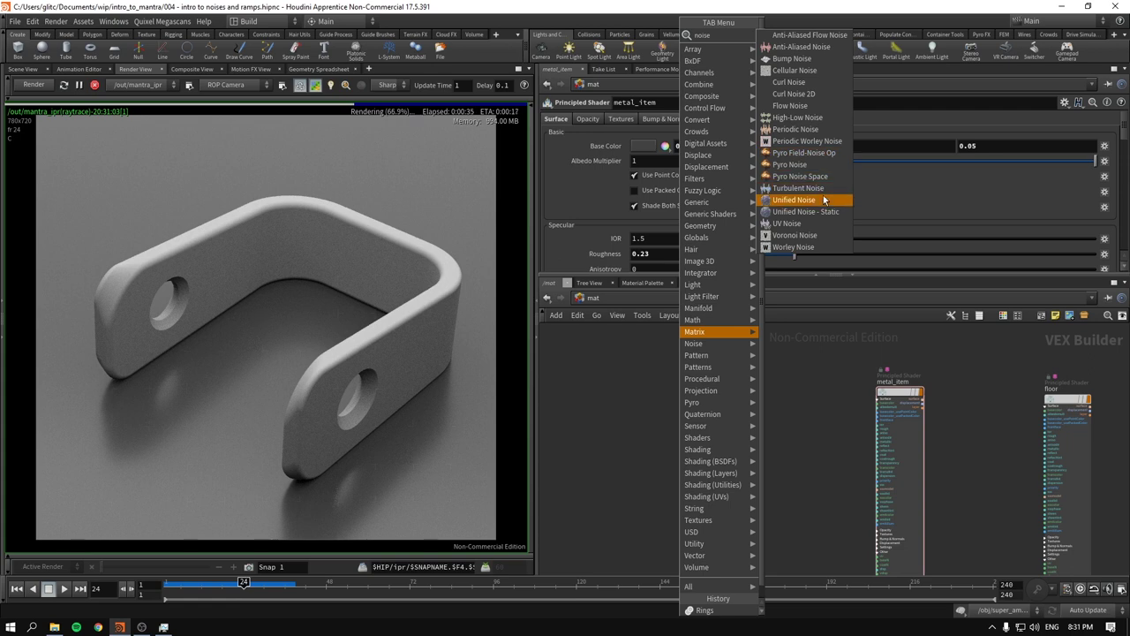
{"action": "left_click", "coordinate": [814, 248]}
{"action": "left_click", "coordinate": [680, 388]}
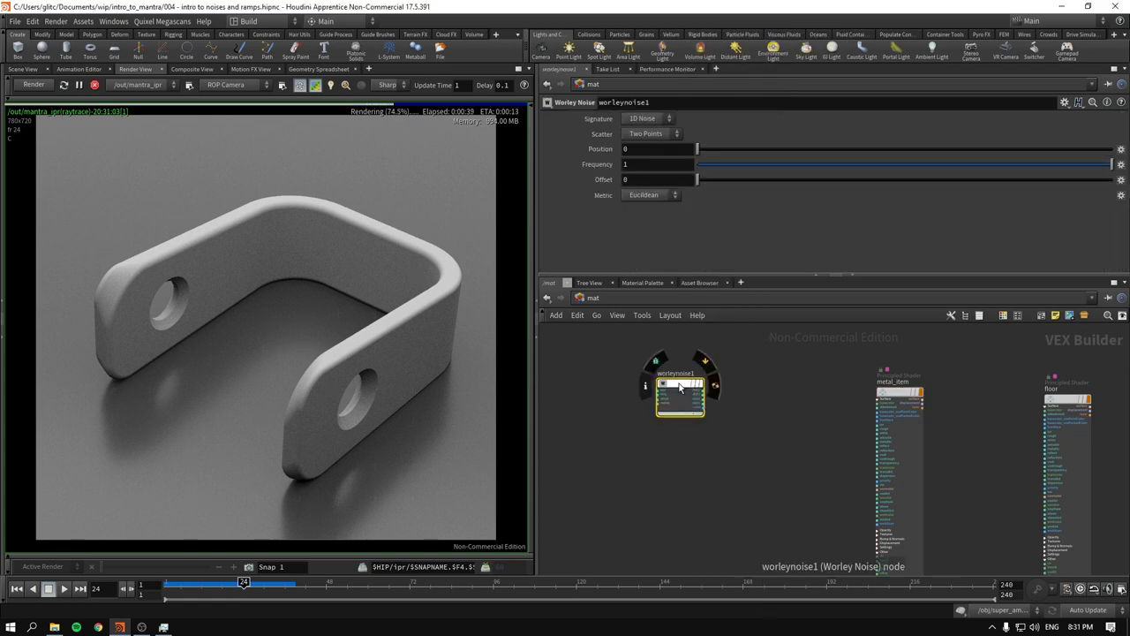
{"action": "scroll", "coordinate": [707, 402], "scroll_direction": "up", "scroll_amount": 3}
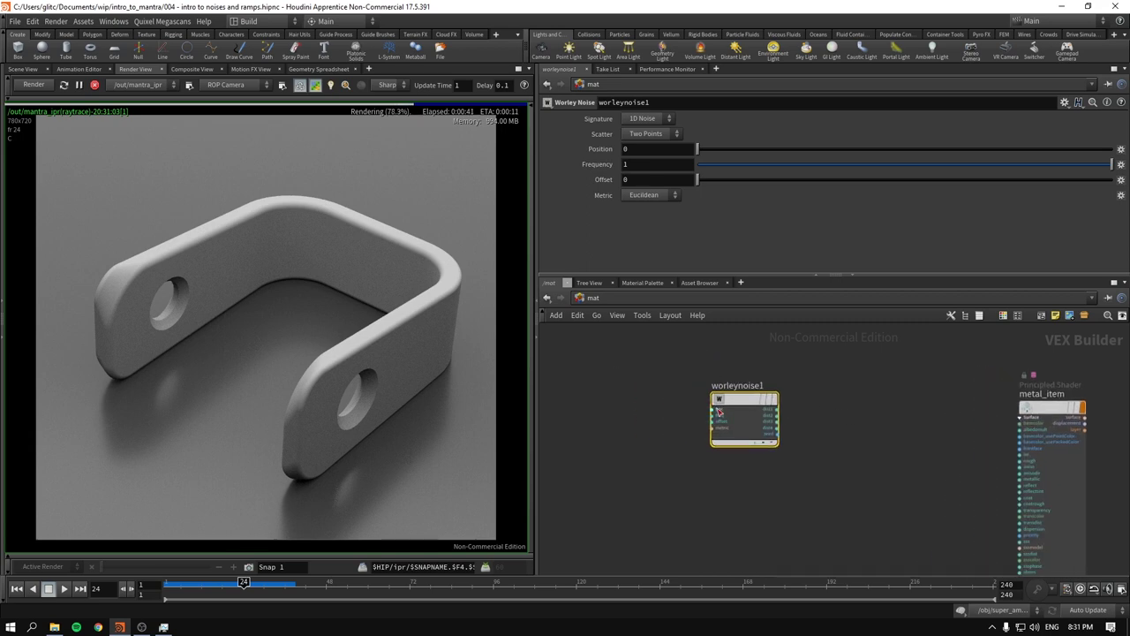
{"action": "scroll", "coordinate": [684, 387], "scroll_direction": "up", "scroll_amount": 3}
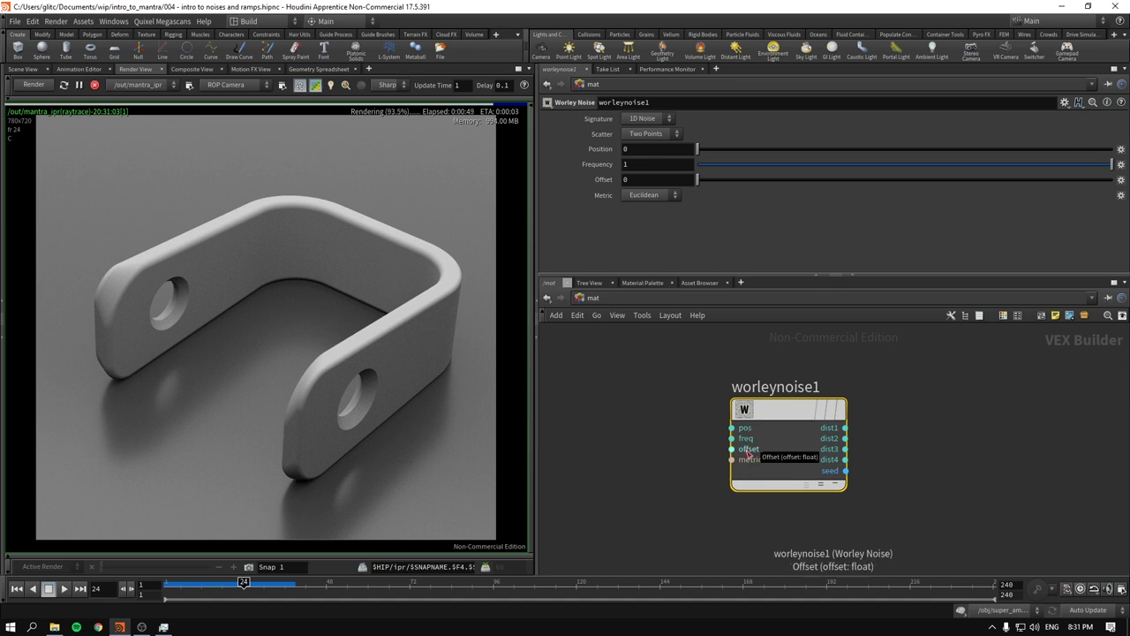
- Keep the Worley distance metric at Euclidean and move metal_item and worleynoise1 into view
{"action": "left_click", "coordinate": [638, 196]}
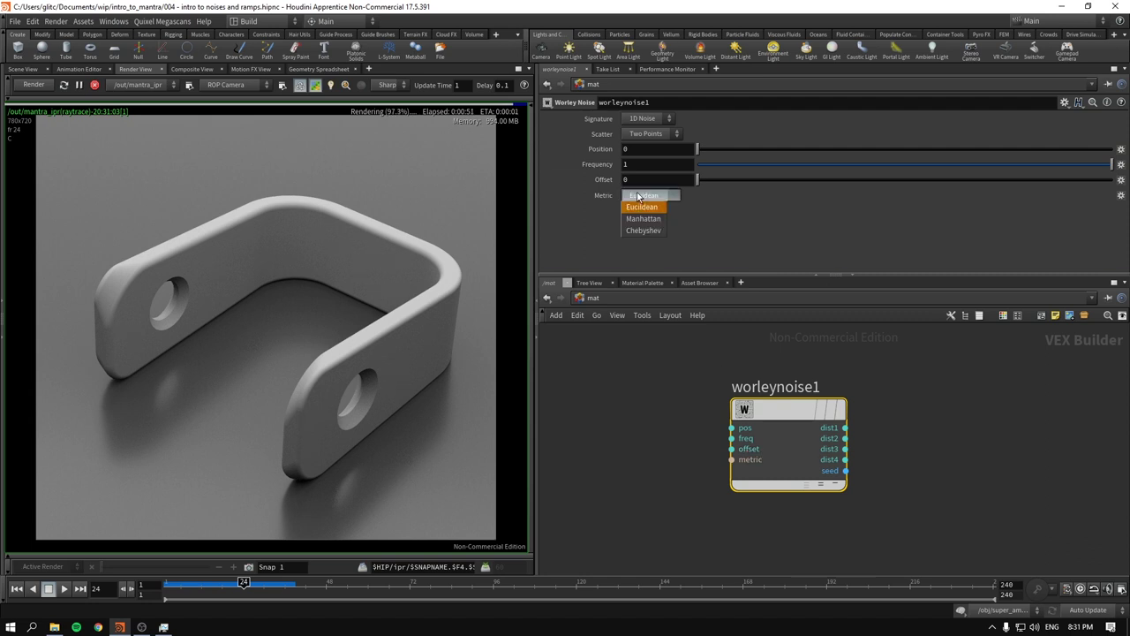
{"action": "left_click", "coordinate": [674, 464]}
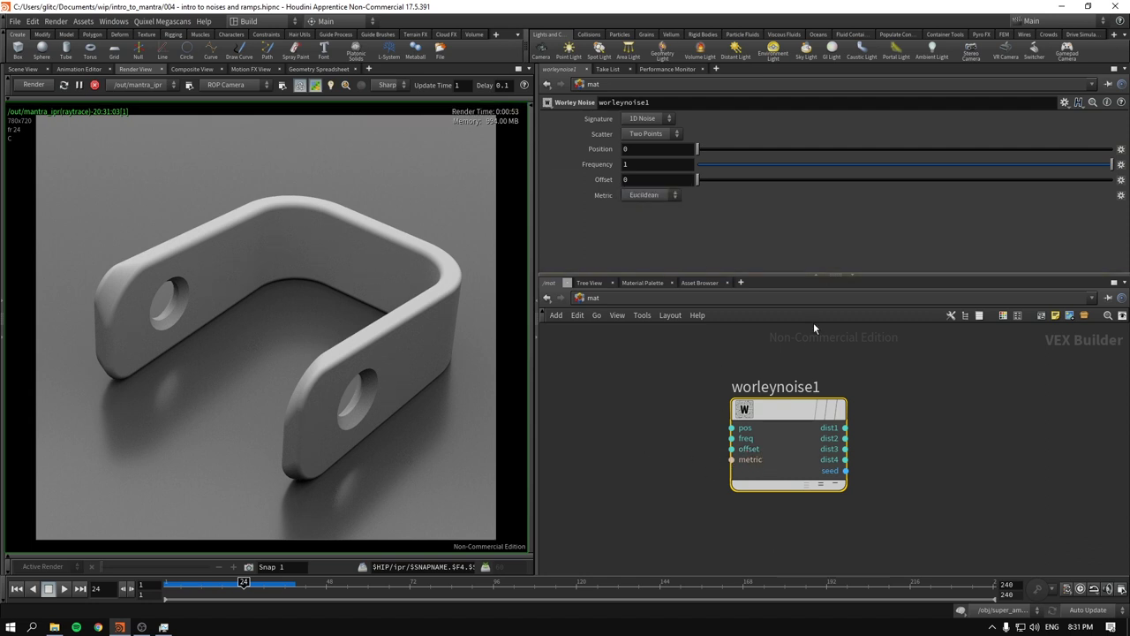
{"action": "left_click", "coordinate": [655, 197]}
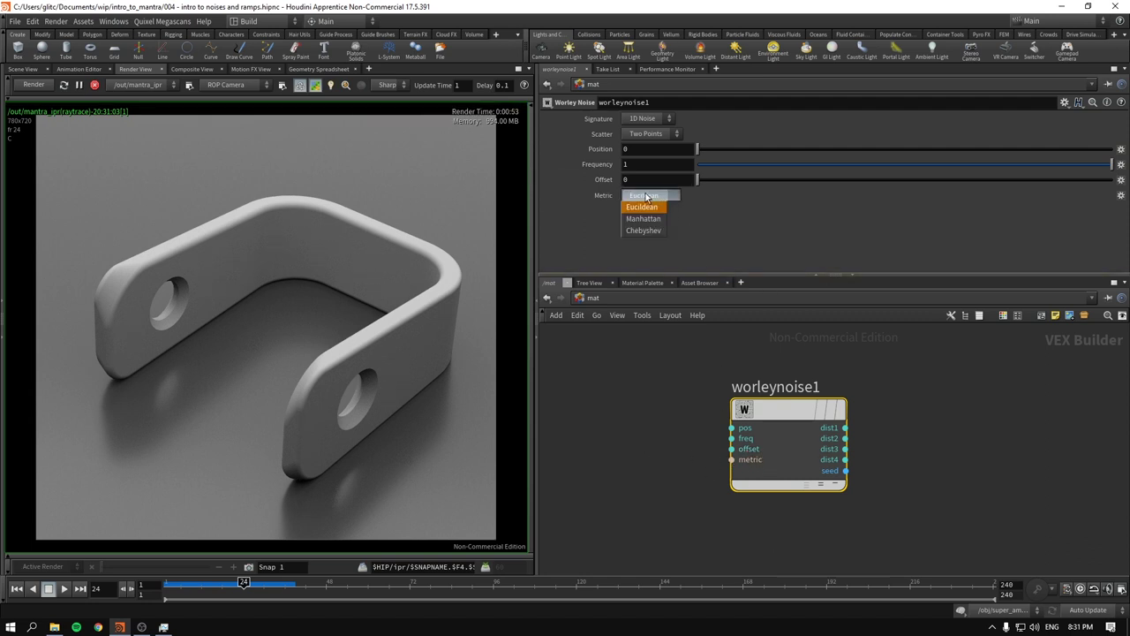
{"action": "left_click", "coordinate": [666, 198]}
{"action": "scroll", "coordinate": [636, 401], "scroll_direction": "down", "scroll_amount": 3}
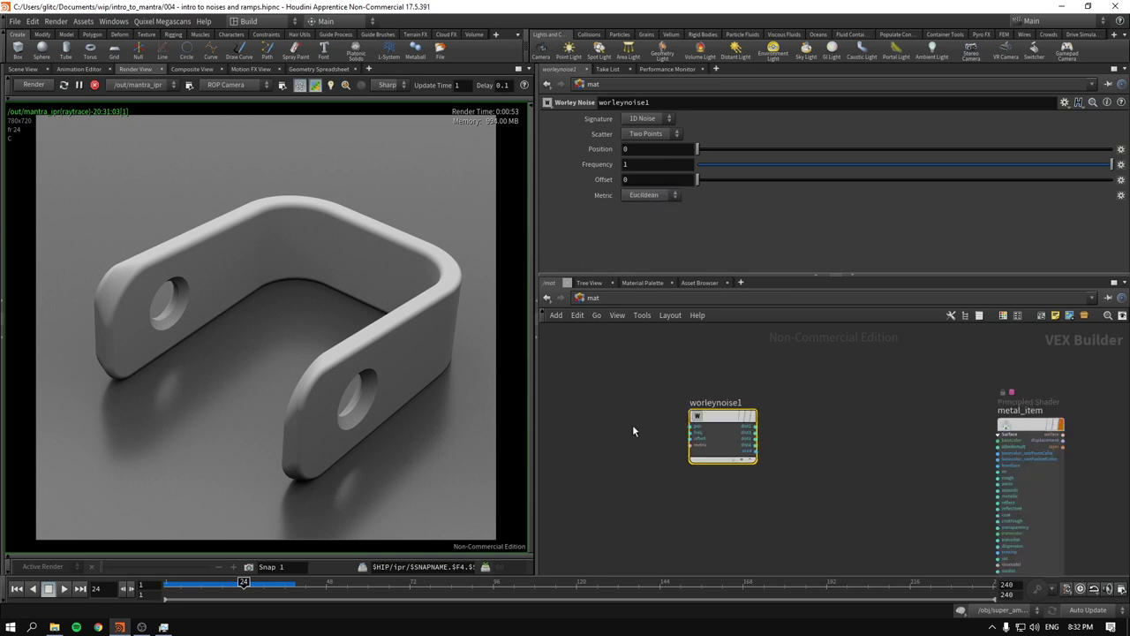
{"action": "mouse_move", "coordinate": [1013, 397]}
{"action": "left_mouse_down"}
{"action": "mouse_move", "coordinate": [991, 398]}
{"action": "mouse_move", "coordinate": [1004, 397]}
{"action": "left_mouse_up"}
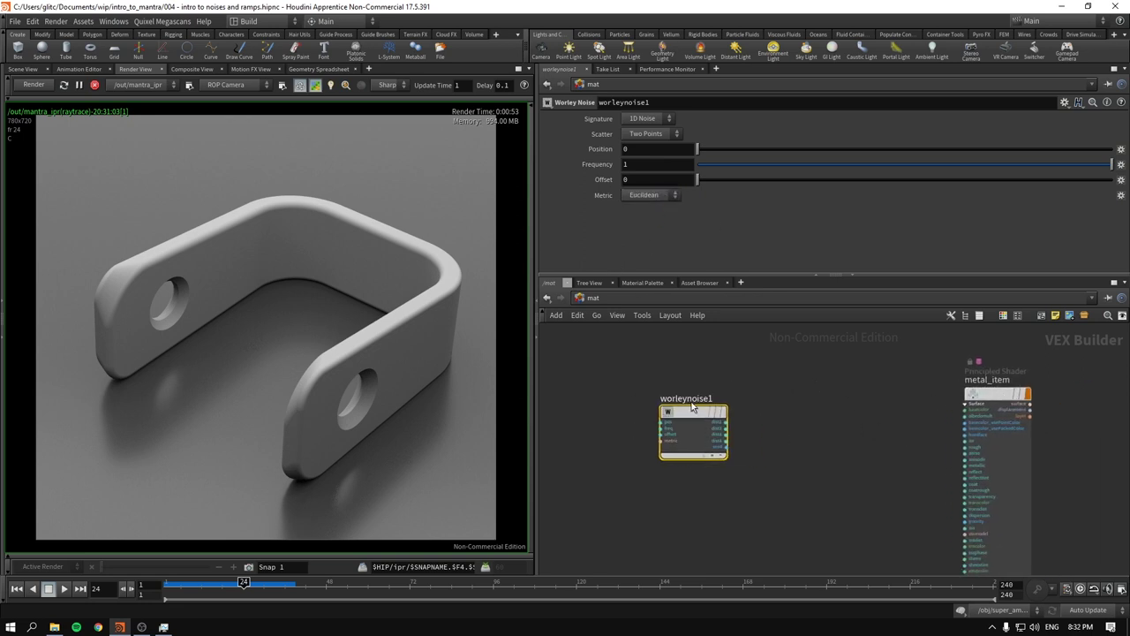
{"action": "left_click_drag", "start_coordinate": [700, 411], "coordinate": [711, 410]}
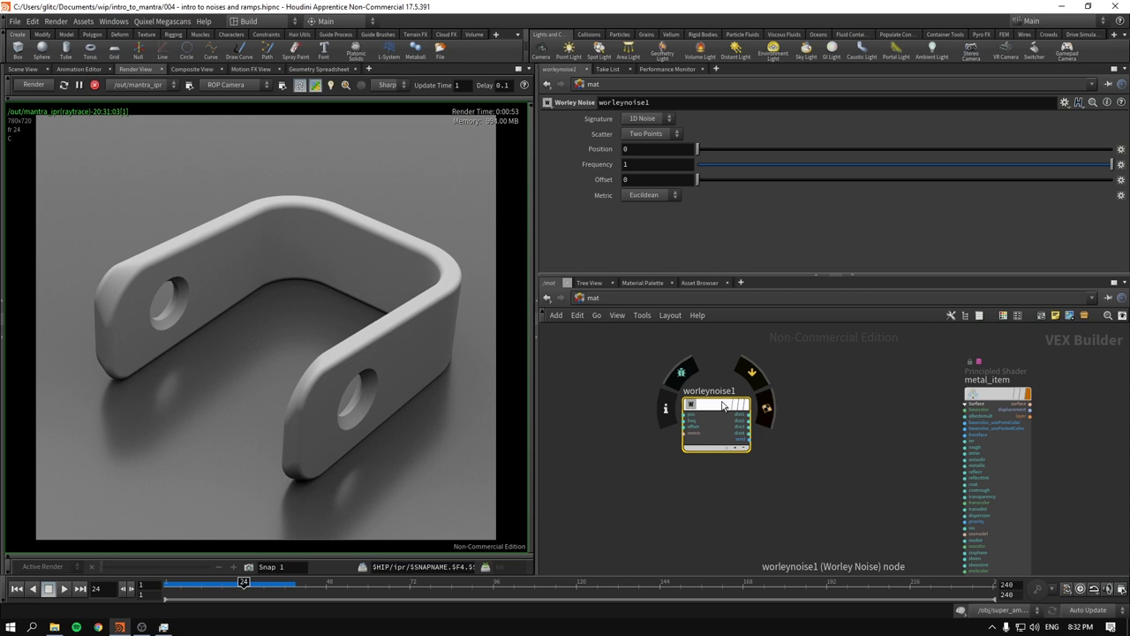
{"action": "left_click_drag", "start_coordinate": [723, 405], "coordinate": [427, 320]}
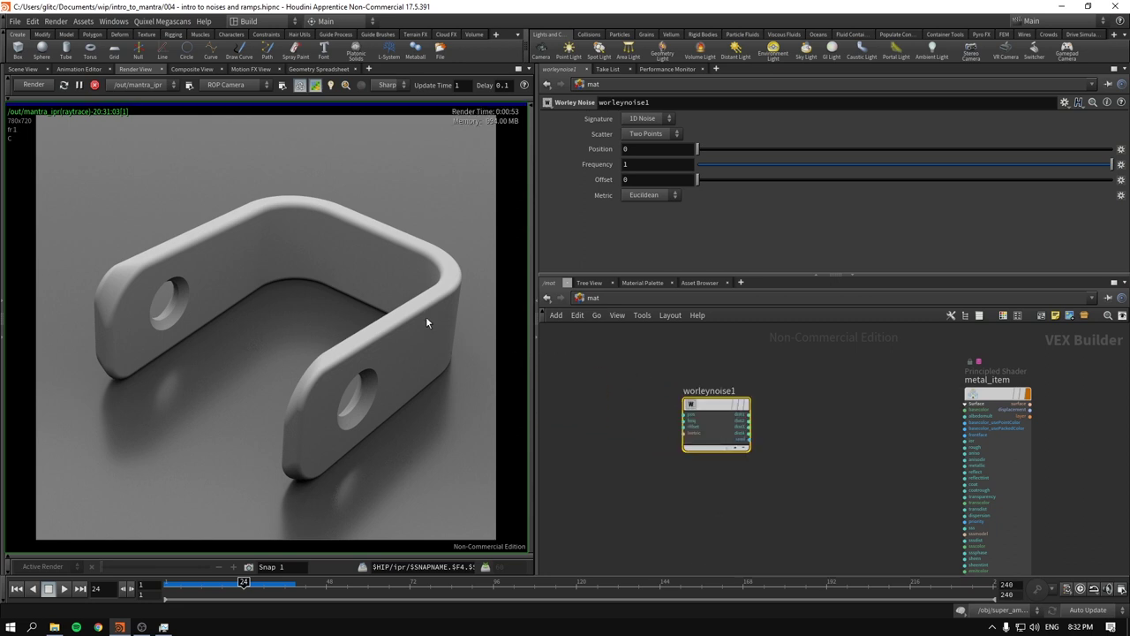
- Position worleynoise1 just left of the metal_item shader in the network view
{"action": "left_click_drag", "start_coordinate": [730, 406], "coordinate": [707, 404]}
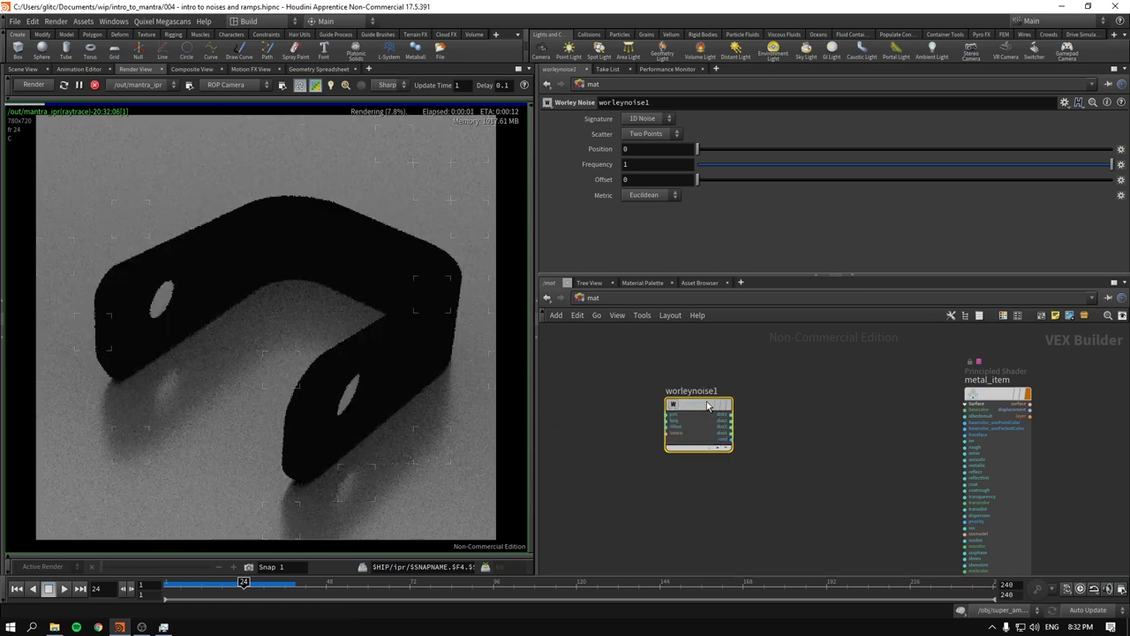
{"action": "scroll", "coordinate": [555, 396], "scroll_direction": "down", "scroll_amount": 2}
{"action": "middle_click_drag", "start_coordinate": [554, 396], "coordinate": [683, 437]}
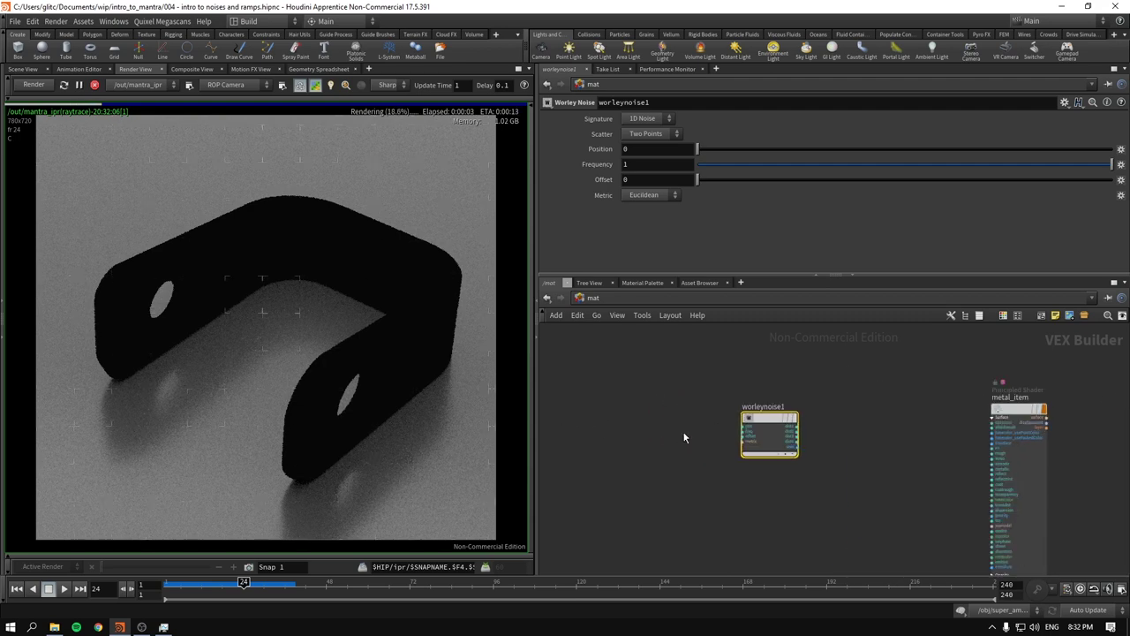
{"action": "left_click_drag", "start_coordinate": [751, 436], "coordinate": [809, 428]}
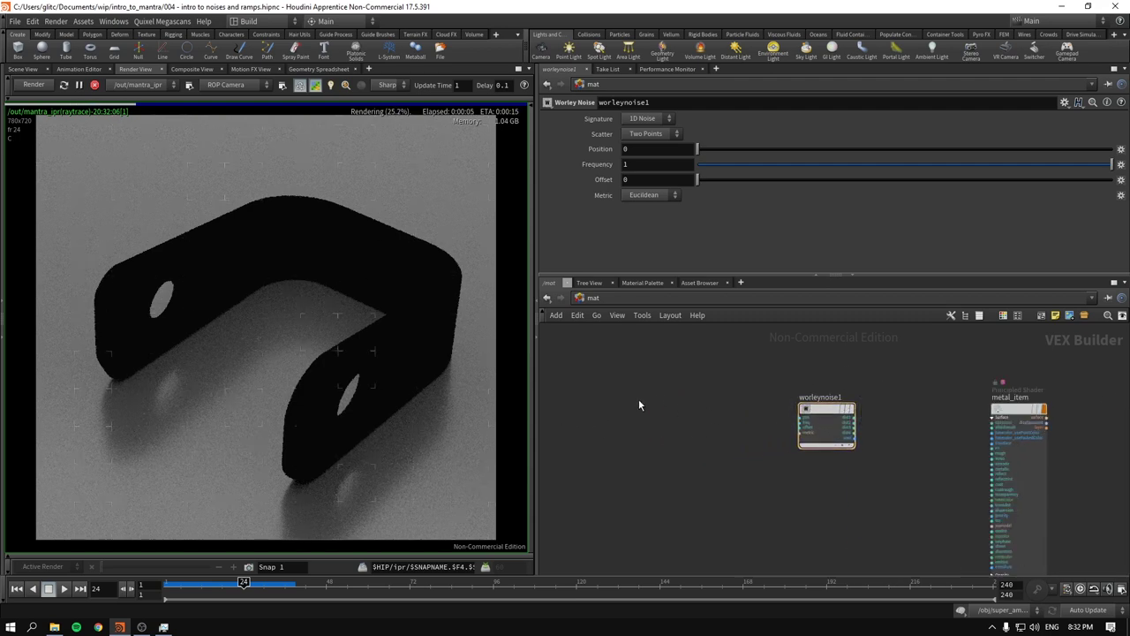
{"action": "scroll", "coordinate": [638, 399], "scroll_direction": "up", "scroll_amount": 2}
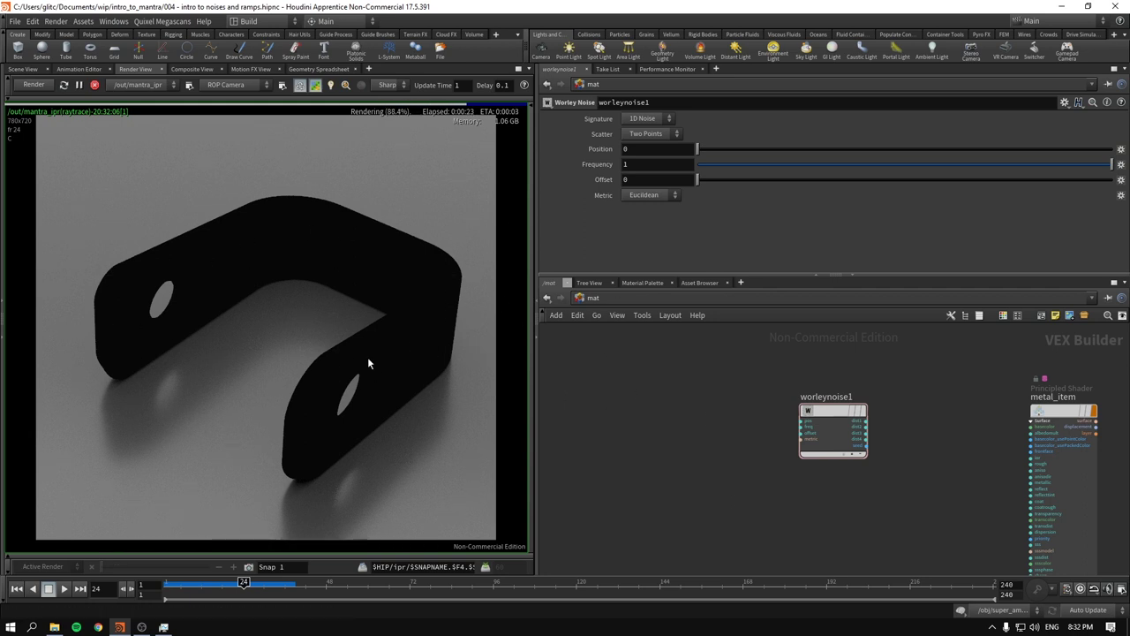
{"action": "left_click_drag", "start_coordinate": [862, 411], "coordinate": [910, 413]}
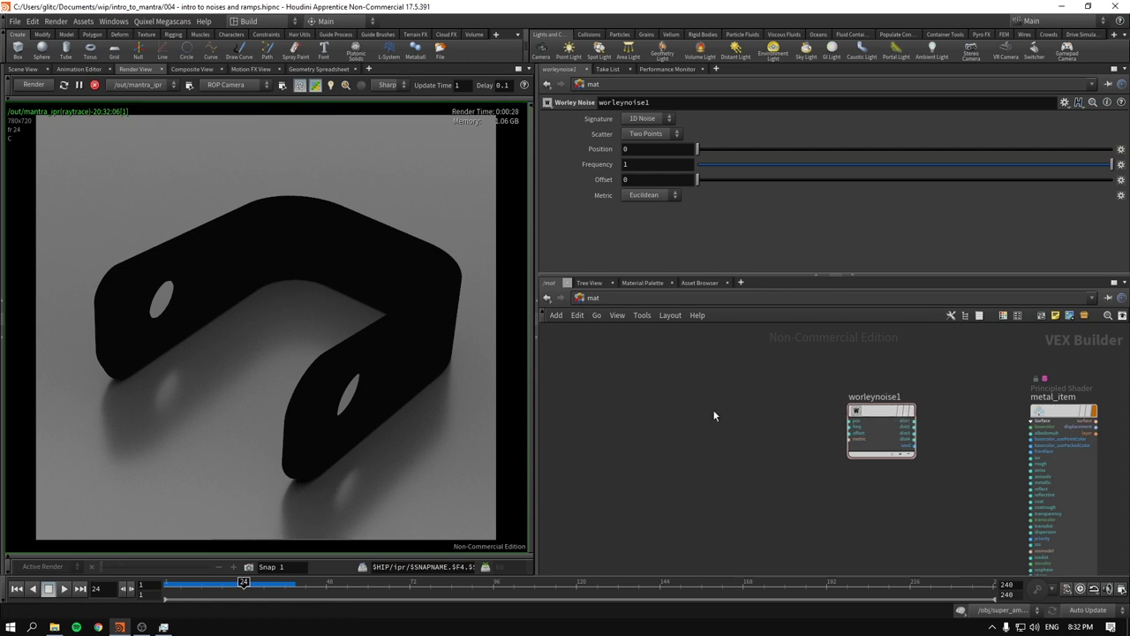
- Add a Rest Position node and wire it into worleynoise1's pos input
{"action": "key", "text": "Tab"}
{"action": "type", "text": "restp"}
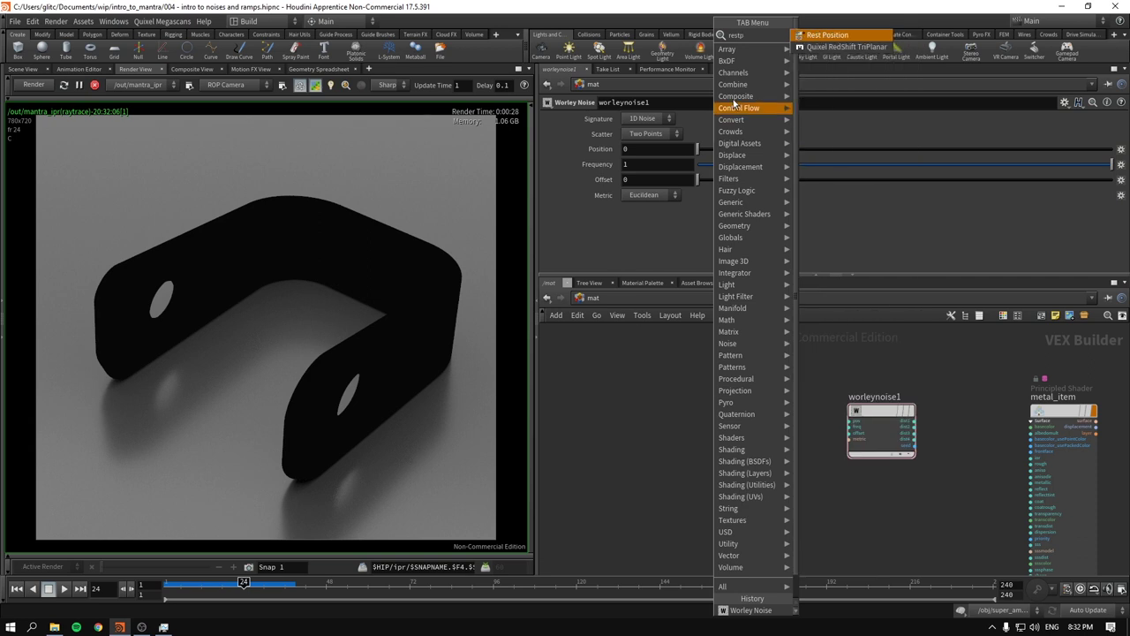
{"action": "left_click", "coordinate": [819, 37]}
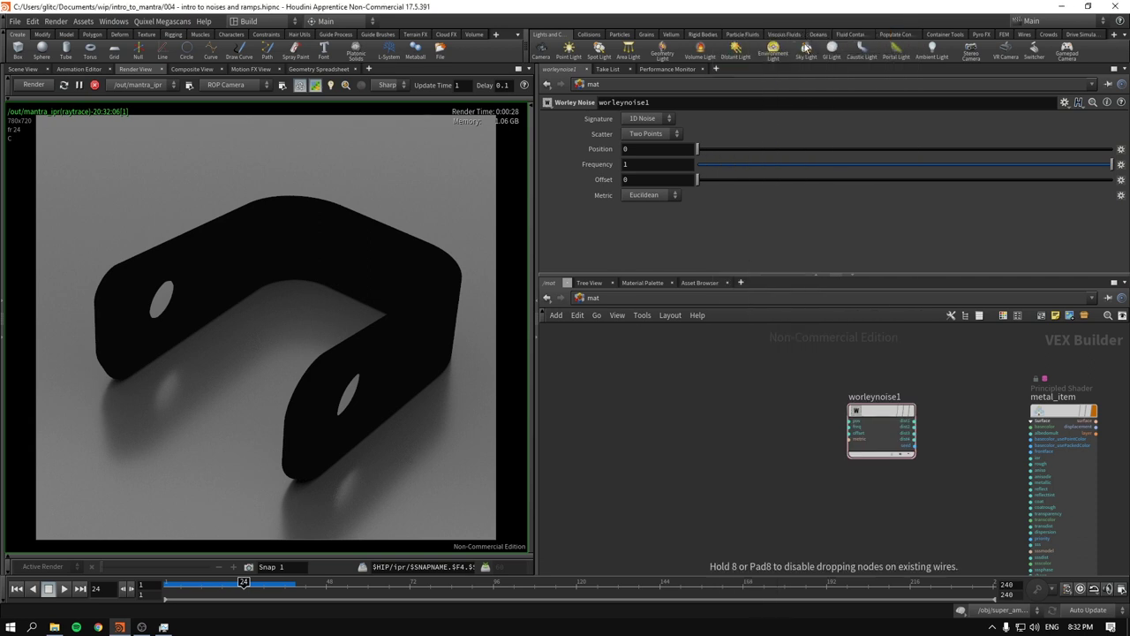
{"action": "left_click", "coordinate": [697, 399]}
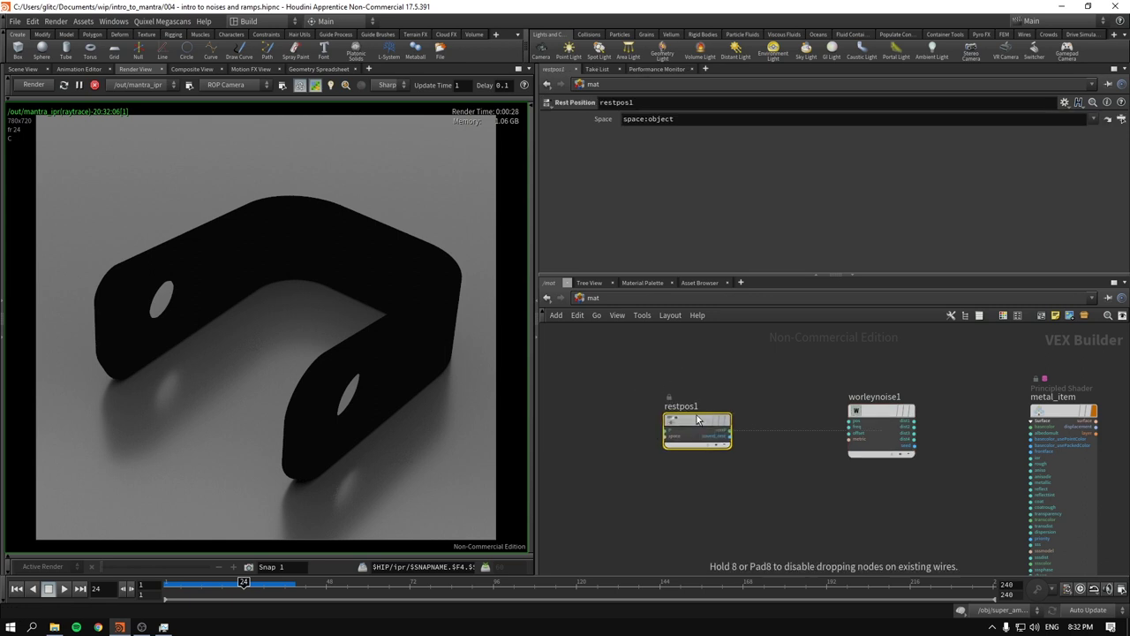
{"action": "left_click", "coordinate": [744, 425]}
{"action": "left_click", "coordinate": [850, 421]}
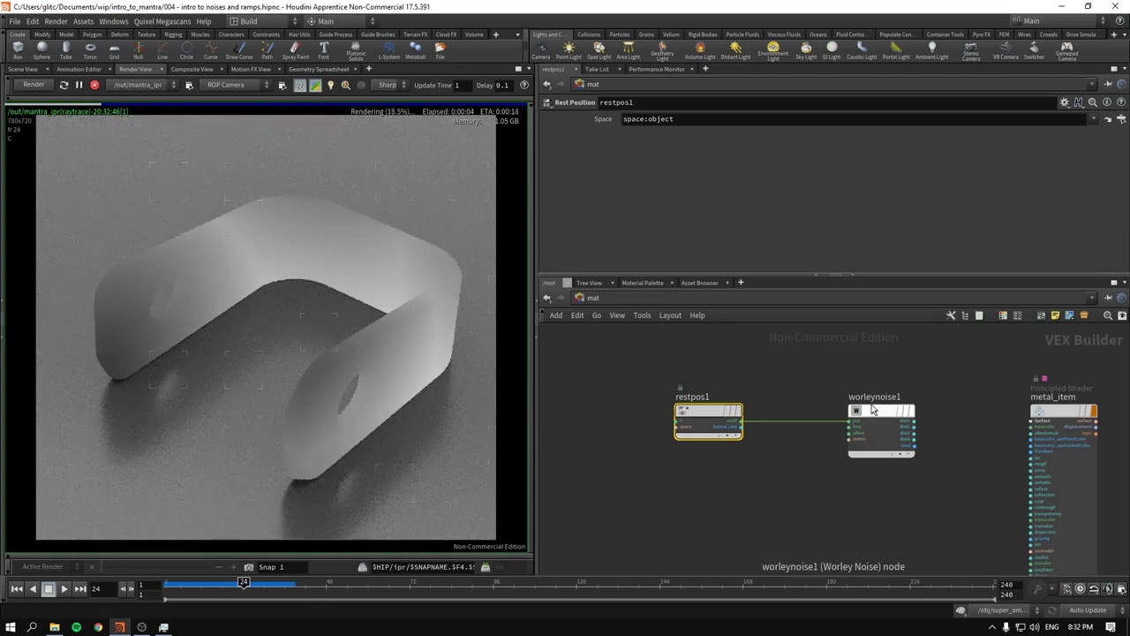
- Move restpos1 and worleynoise1 further left in the network
{"action": "left_click", "coordinate": [878, 431]}
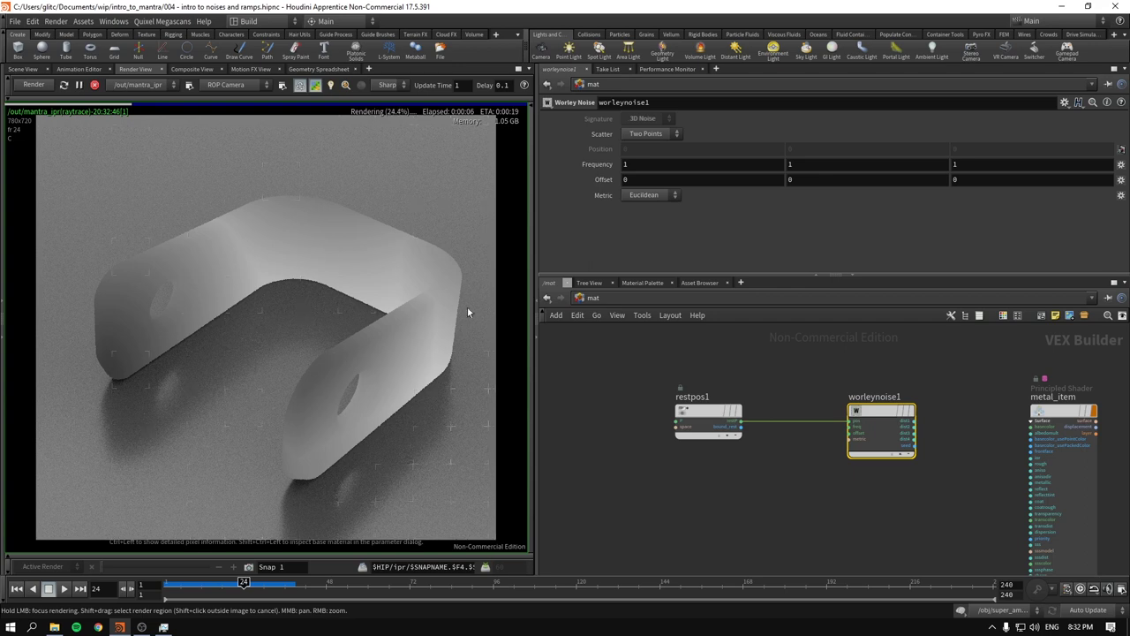
{"action": "mouse_move", "coordinate": [1076, 420]}
{"action": "middle_click_drag", "start_coordinate": [923, 368], "coordinate": [849, 371]}
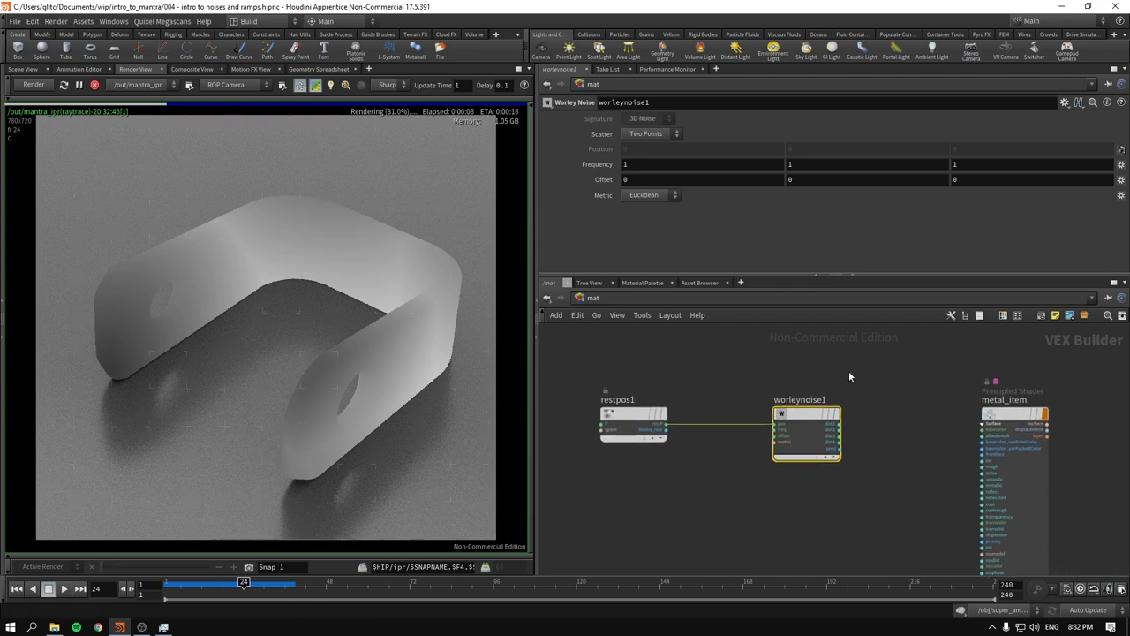
{"action": "left_click", "coordinate": [633, 424], "text": "shift"}
{"action": "left_click_drag", "start_coordinate": [805, 419], "coordinate": [758, 415]}
{"action": "left_click", "coordinate": [738, 413]}
{"action": "middle_click_drag", "start_coordinate": [684, 377], "coordinate": [755, 377]}
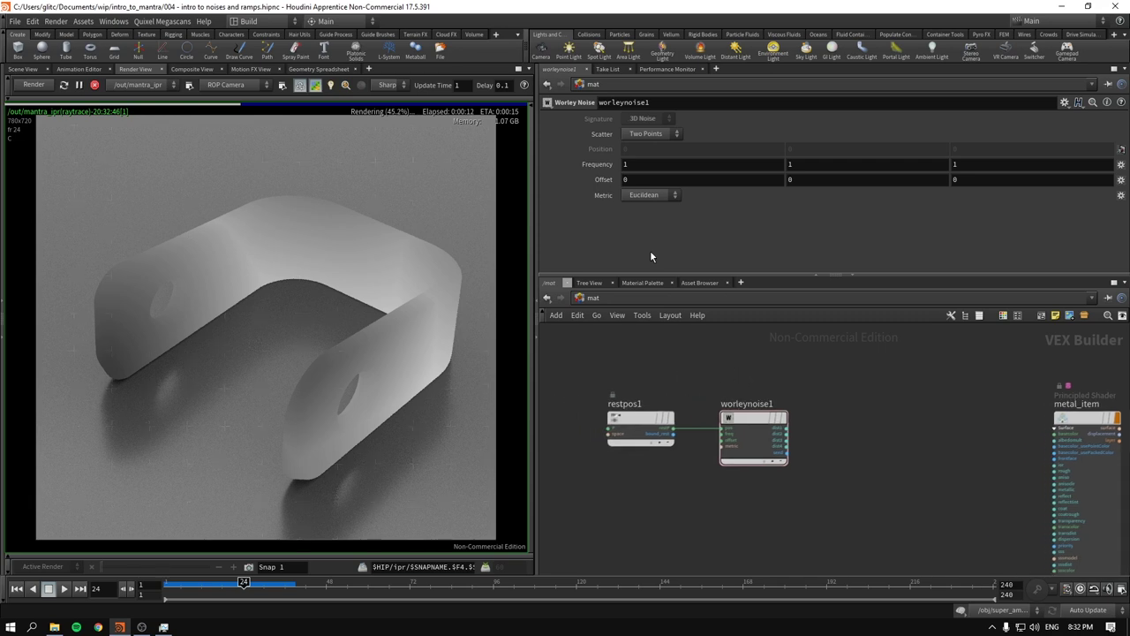
- Raise the Worley noise frequency to 8 on all axes
{"action": "middle_click_drag", "start_coordinate": [587, 167], "coordinate": [637, 141]}
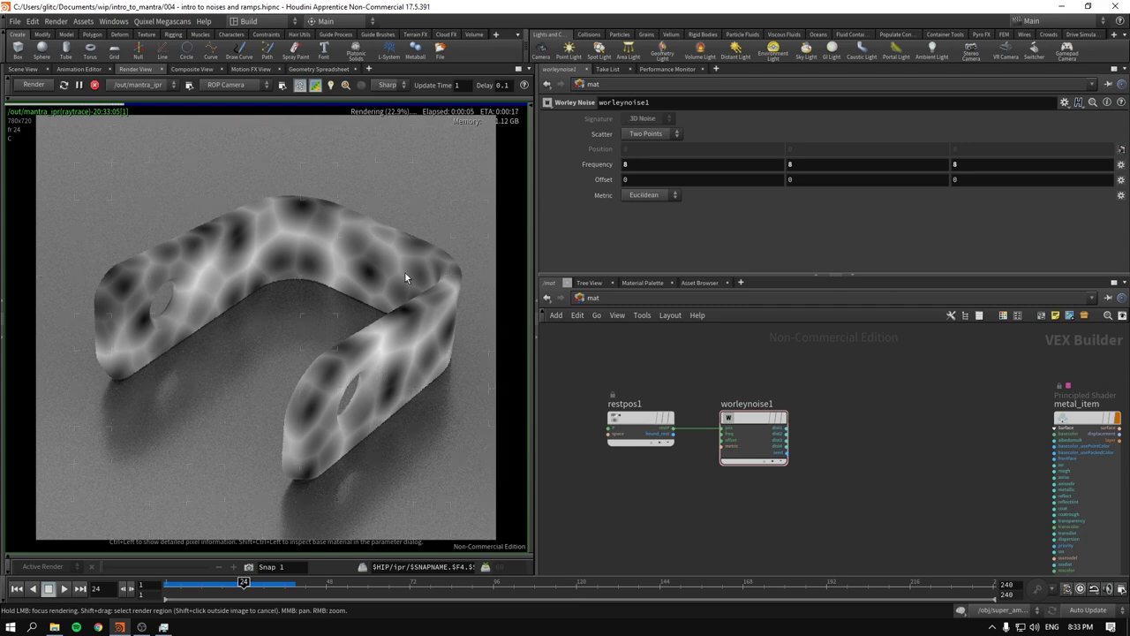
{"action": "left_click", "coordinate": [751, 437]}
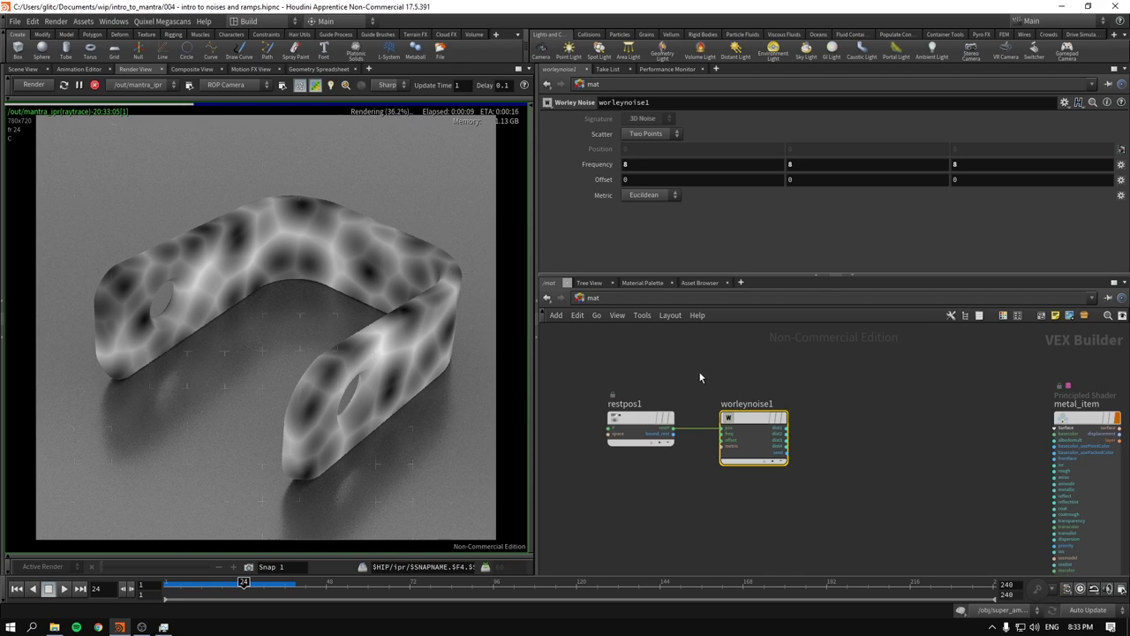
{"action": "middle_click_drag", "start_coordinate": [677, 414], "coordinate": [659, 390]}
{"action": "left_click", "coordinate": [728, 478]}
{"action": "middle_click_drag", "start_coordinate": [786, 497], "coordinate": [775, 473]}
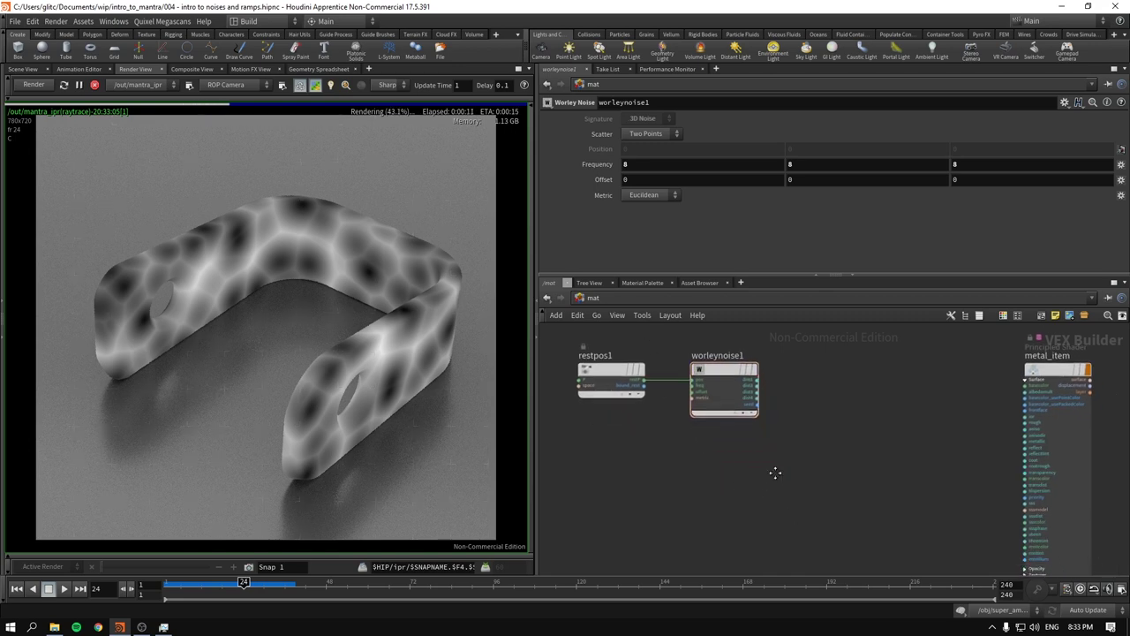
{"action": "key", "text": "Tab"}
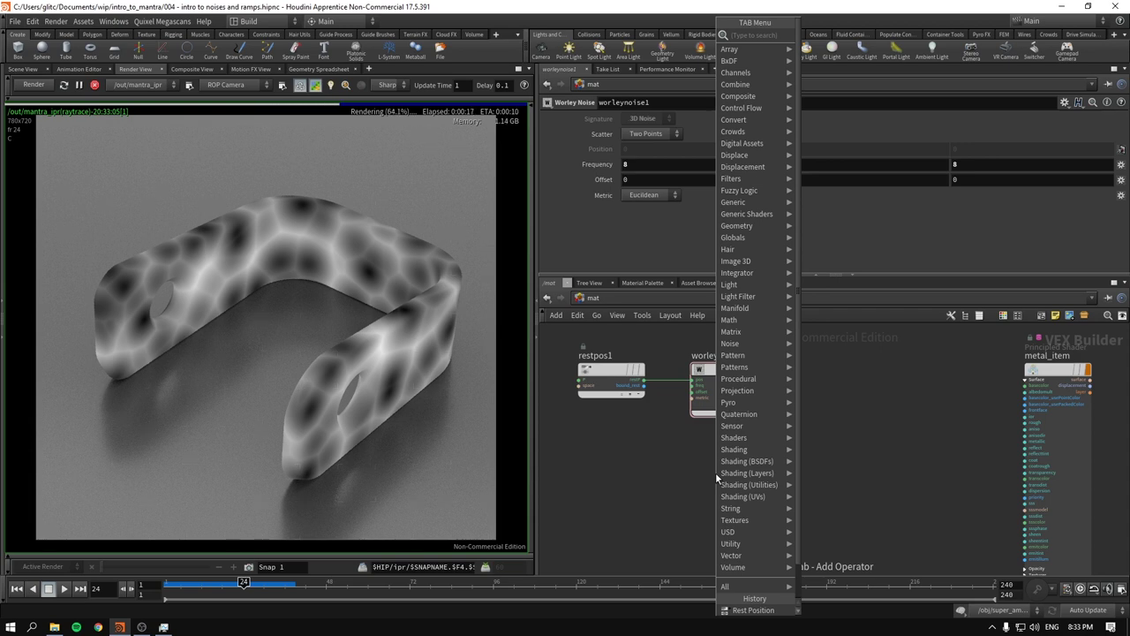
- Add an Anti-Aliased Noise node below worleynoise1 and wire restpos1 into its pos
{"action": "type", "text": "noise"}
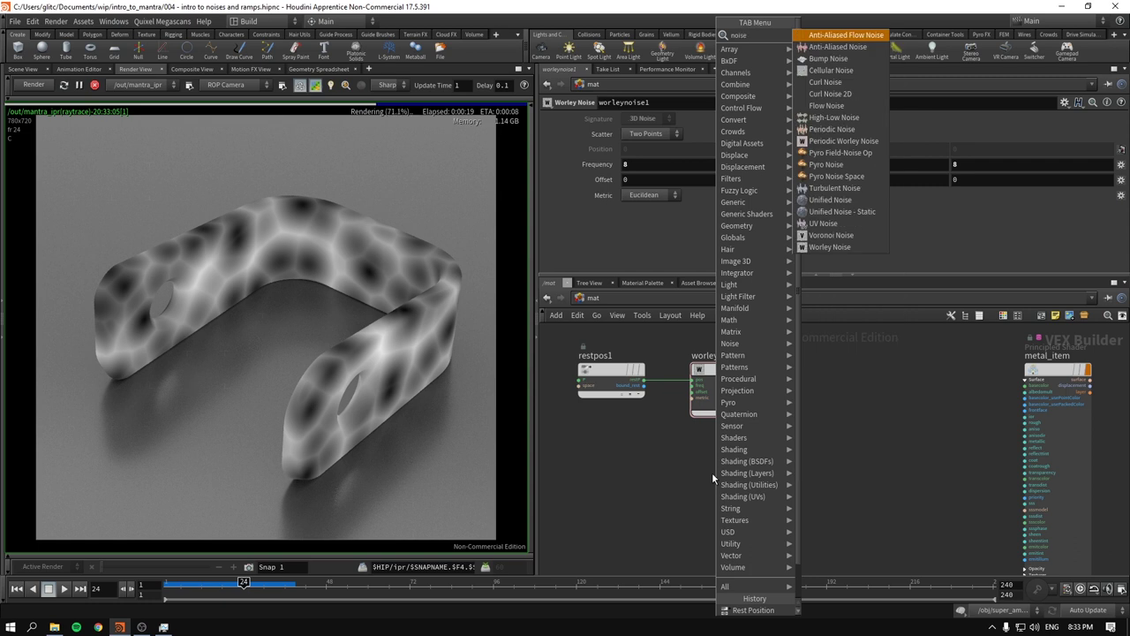
{"action": "left_click", "coordinate": [864, 50]}
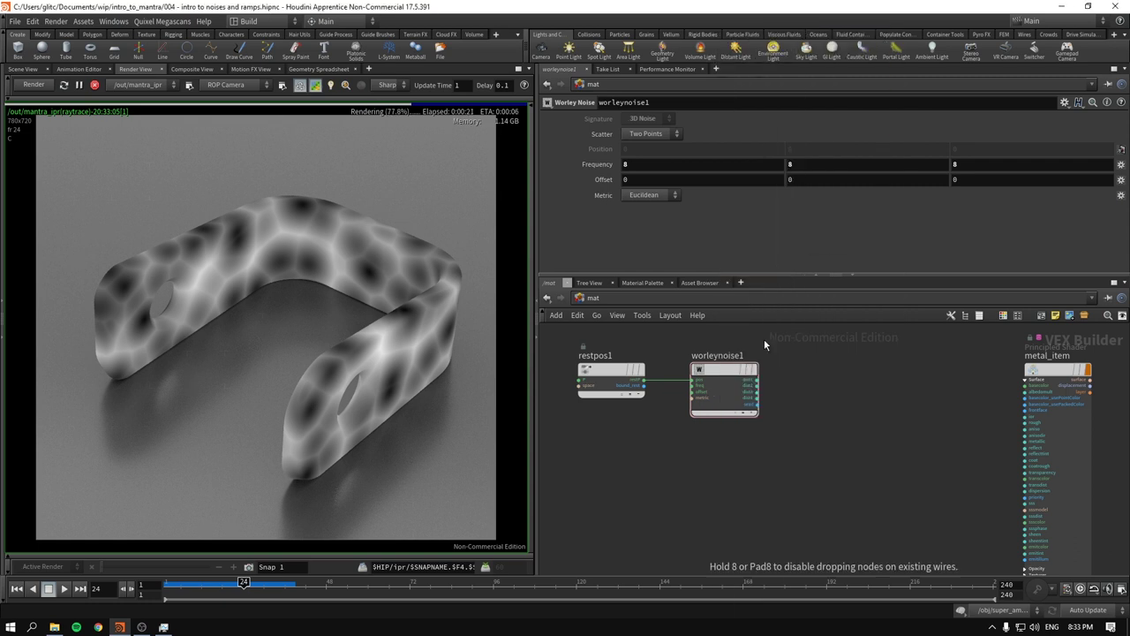
{"action": "left_click", "coordinate": [724, 463]}
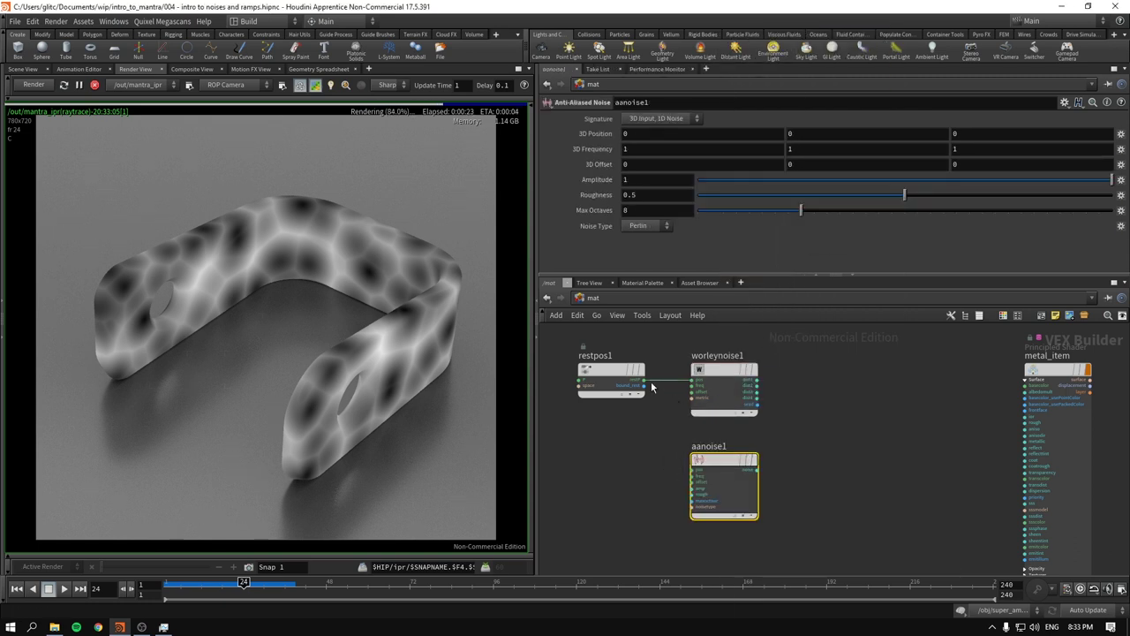
{"action": "left_click_drag", "start_coordinate": [646, 379], "coordinate": [694, 469]}
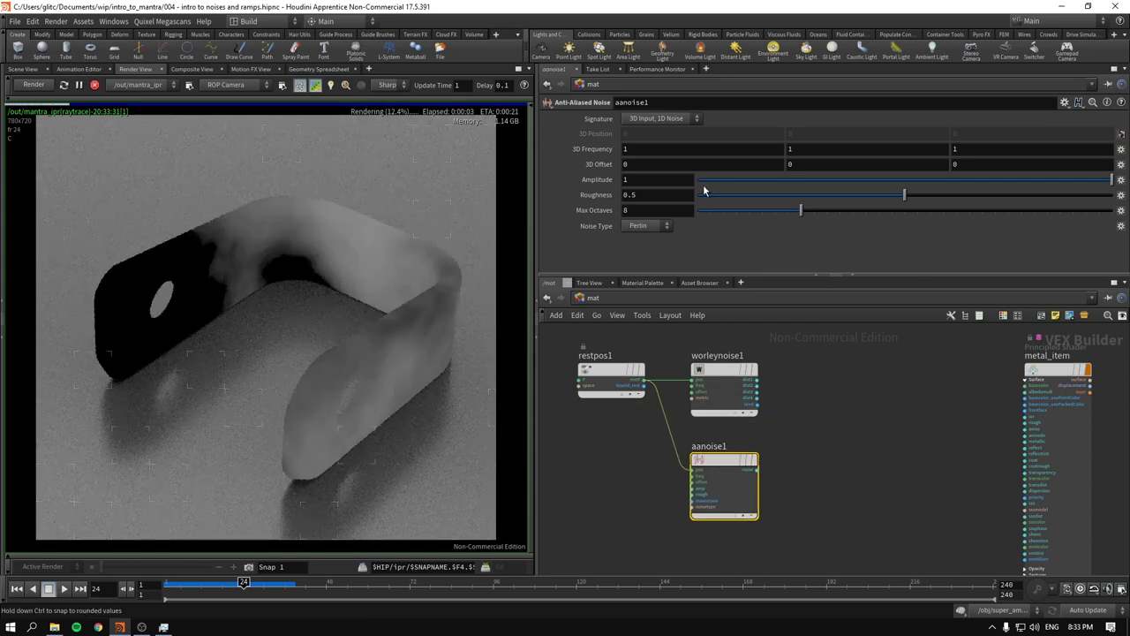
- Set aanoise1's 3D frequency to 2.4 and tidy its position
{"action": "middle_click_drag", "start_coordinate": [577, 149], "coordinate": [397, 293]}
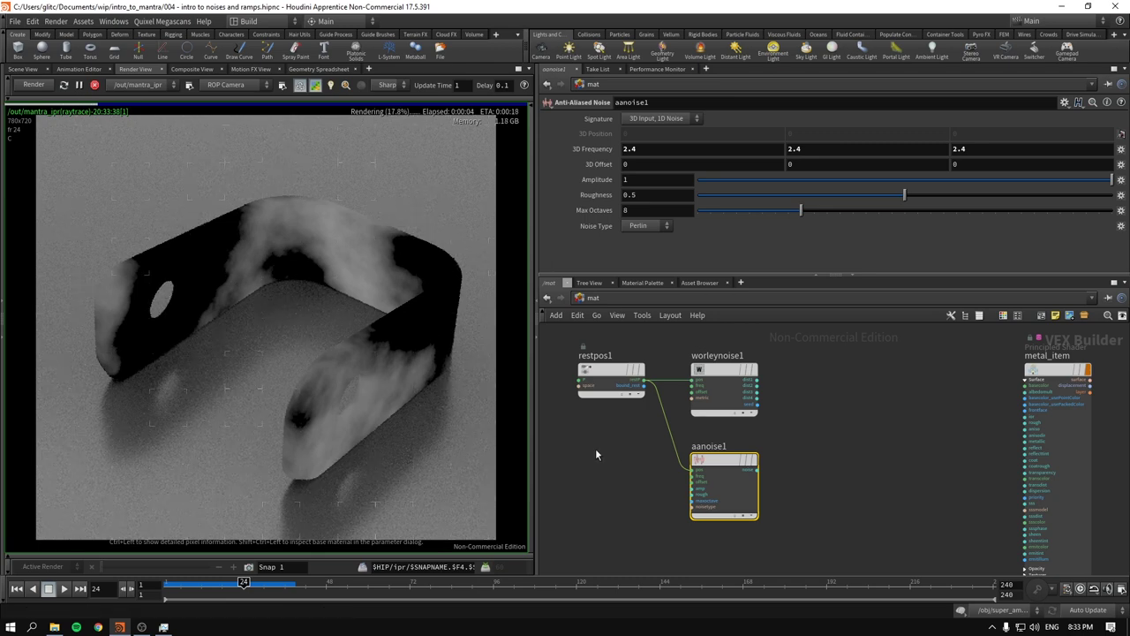
{"action": "mouse_move", "coordinate": [723, 462]}
{"action": "left_mouse_down"}
{"action": "mouse_move", "coordinate": [712, 464]}
{"action": "mouse_move", "coordinate": [723, 465]}
{"action": "left_mouse_up"}
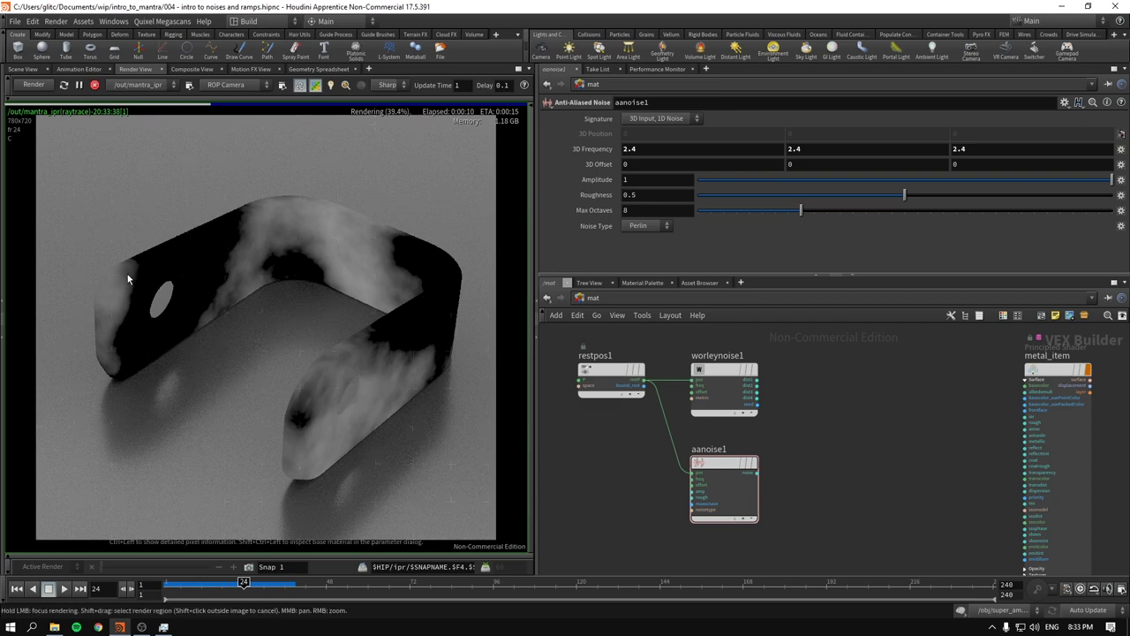
{"action": "left_click_drag", "start_coordinate": [724, 465], "coordinate": [724, 471]}
{"action": "middle_click_drag", "start_coordinate": [879, 470], "coordinate": [827, 482]}
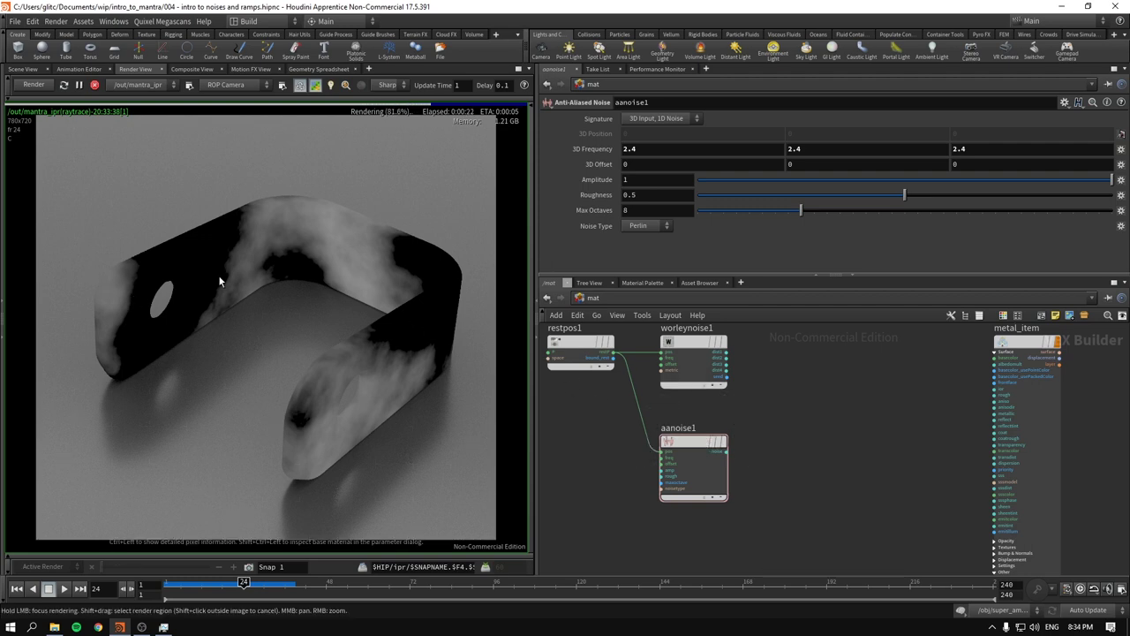
- Review the metal_item and aanoise1 settings while framing the network
{"action": "left_click", "coordinate": [1025, 340]}
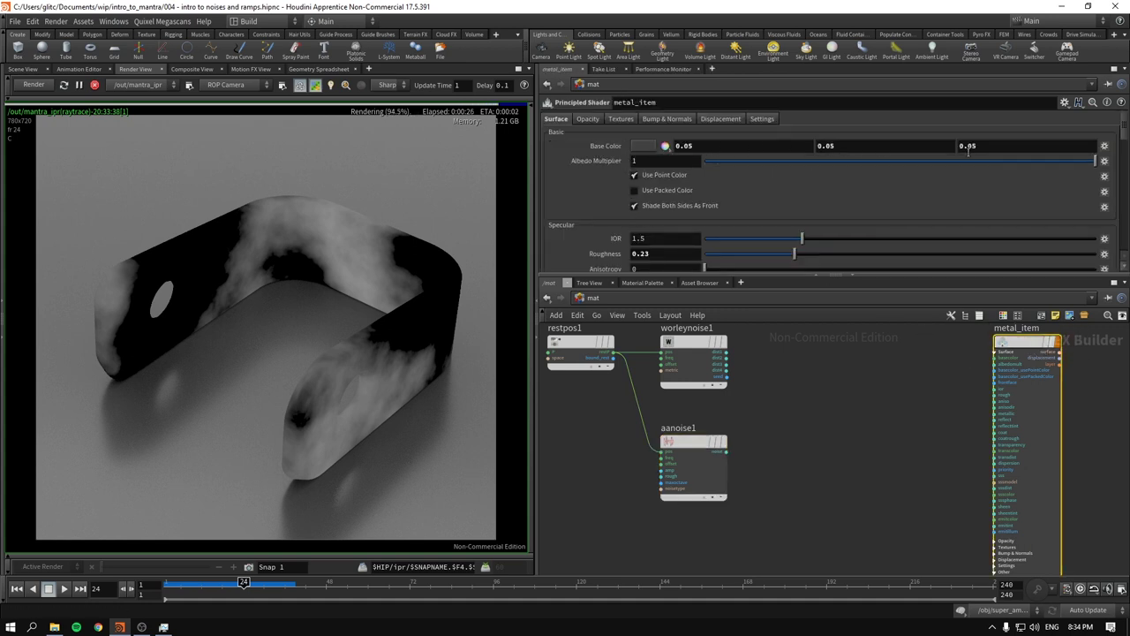
{"action": "scroll", "coordinate": [688, 189], "scroll_direction": "down", "scroll_amount": 2}
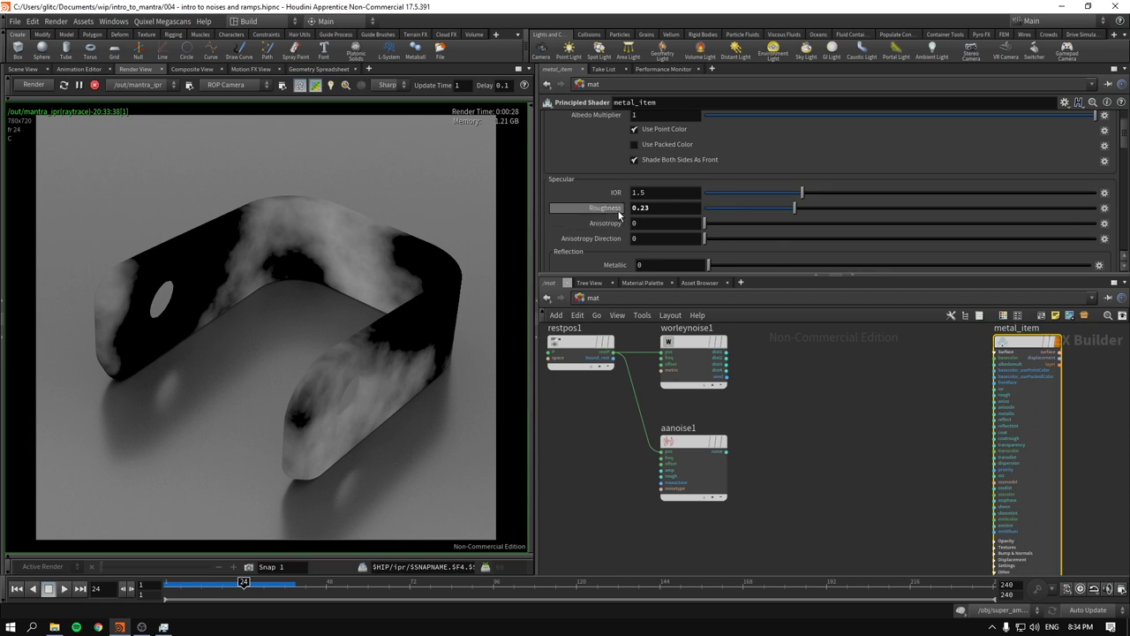
{"action": "scroll", "coordinate": [565, 214], "scroll_direction": "up", "scroll_amount": 3}
{"action": "scroll", "coordinate": [568, 213], "scroll_direction": "down", "scroll_amount": 1}
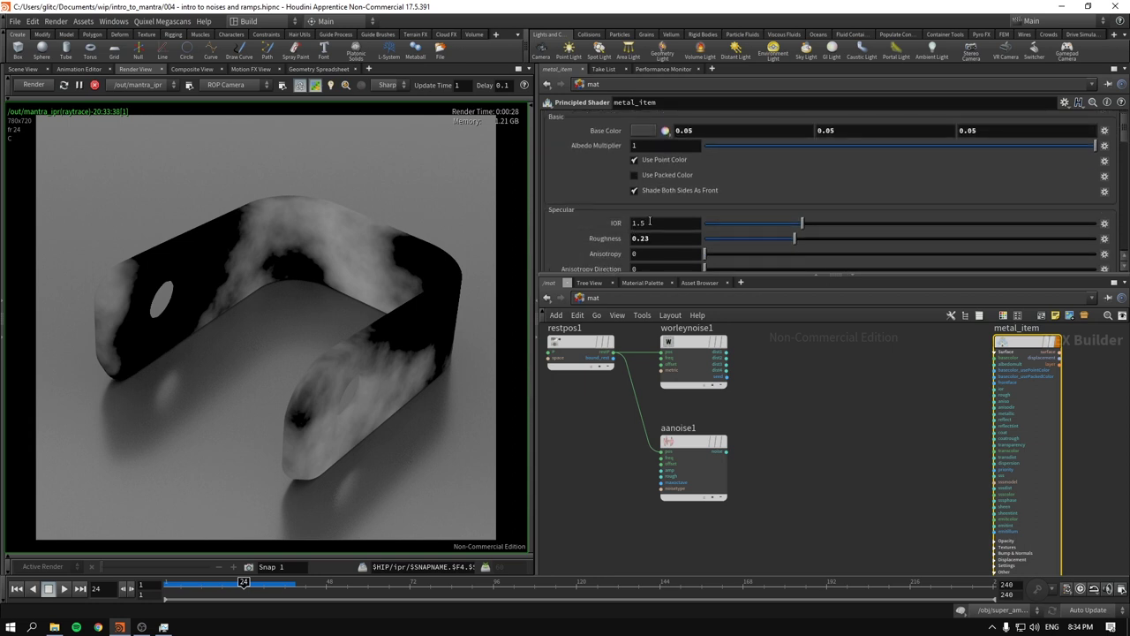
{"action": "middle_click_drag", "start_coordinate": [805, 386], "coordinate": [822, 386]}
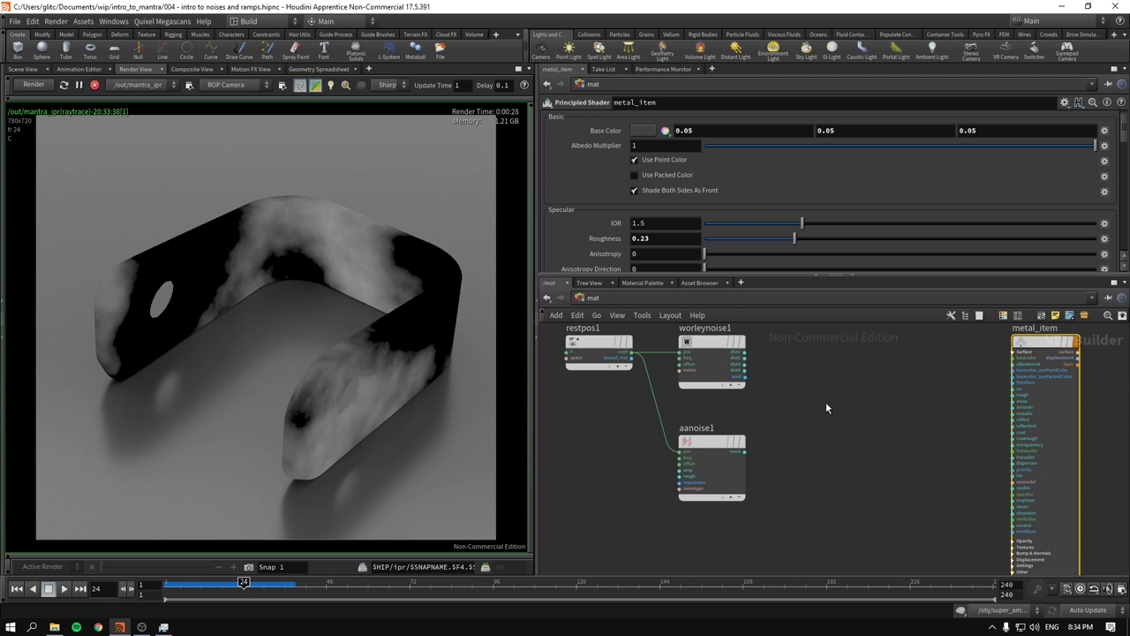
{"action": "left_click", "coordinate": [711, 459]}
{"action": "middle_click_drag", "start_coordinate": [838, 439], "coordinate": [834, 436]}
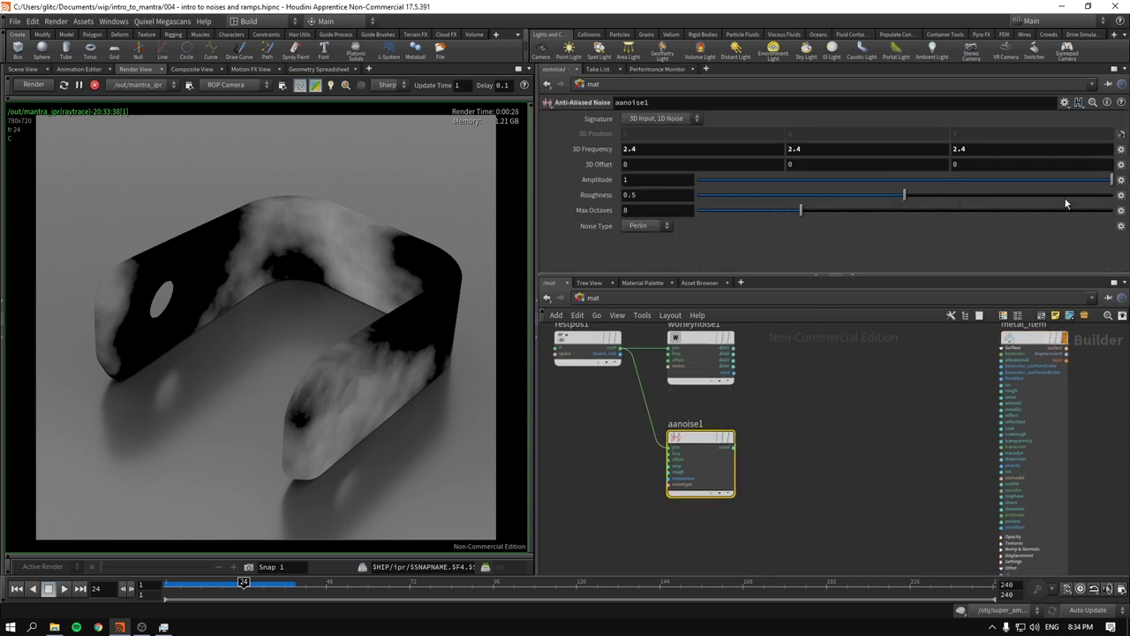
- Add an Absolute node, abs1, between aanoise1 and metal_item
{"action": "key", "text": "Tab"}
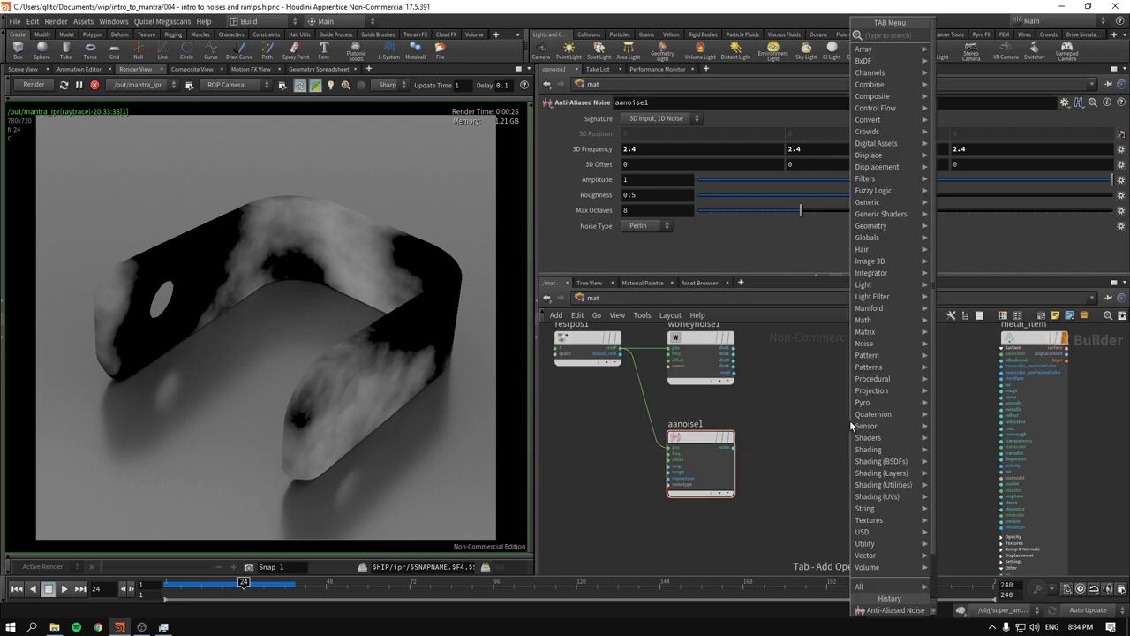
{"action": "type", "text": "abs"}
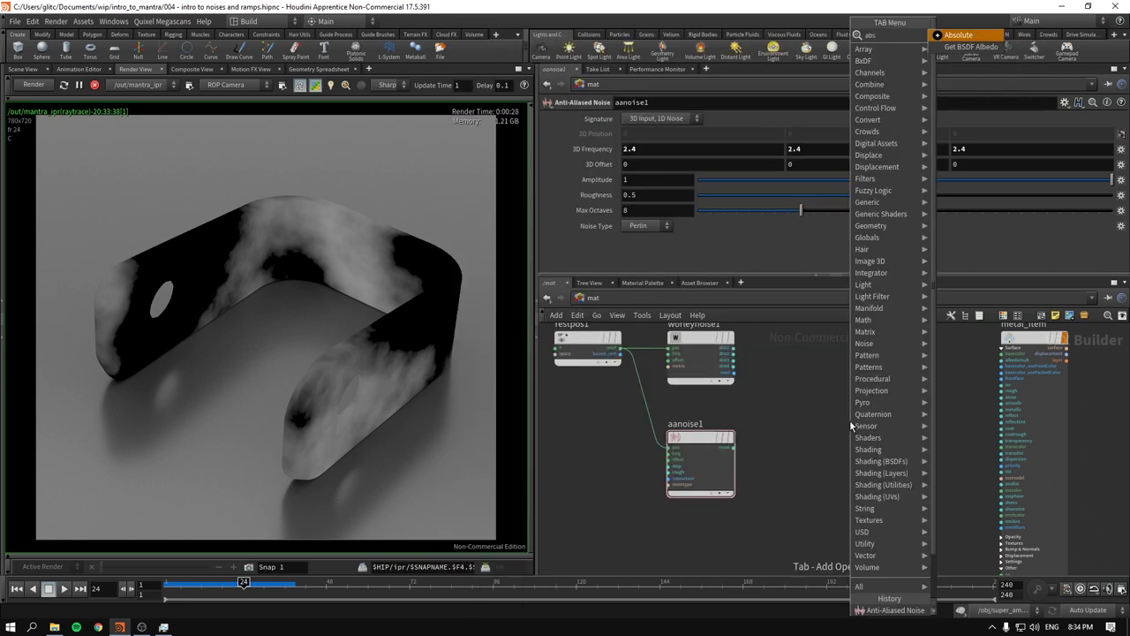
{"action": "key", "text": "Return"}
{"action": "left_click", "coordinate": [816, 441]}
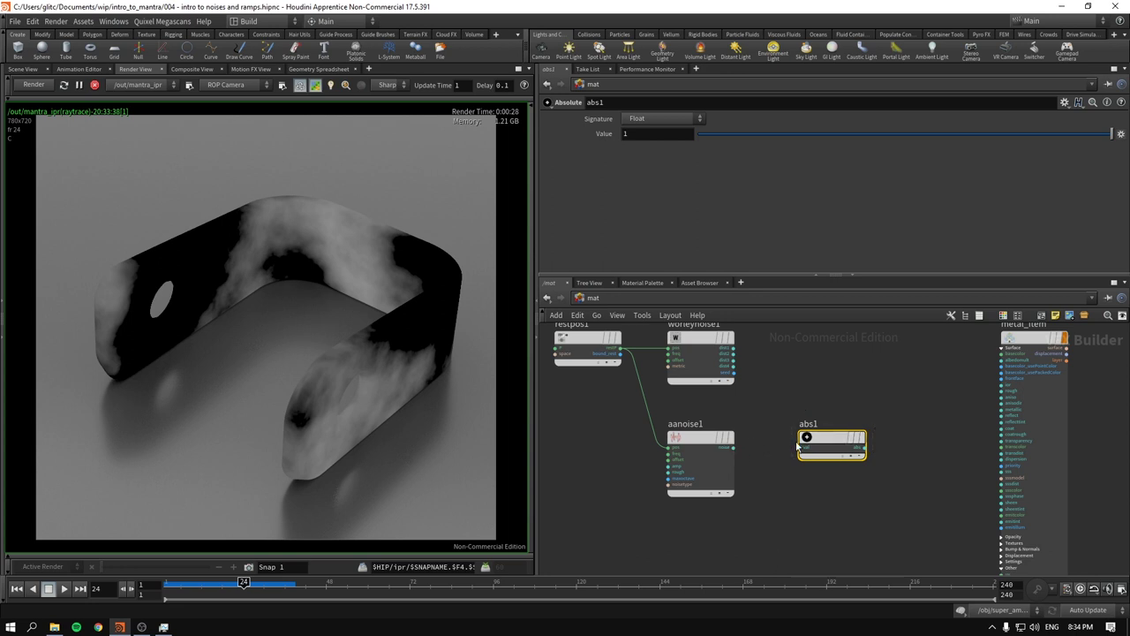
{"action": "left_click_drag", "start_coordinate": [797, 446], "coordinate": [806, 483]}
{"action": "left_click_drag", "start_coordinate": [1032, 343], "coordinate": [985, 411]}
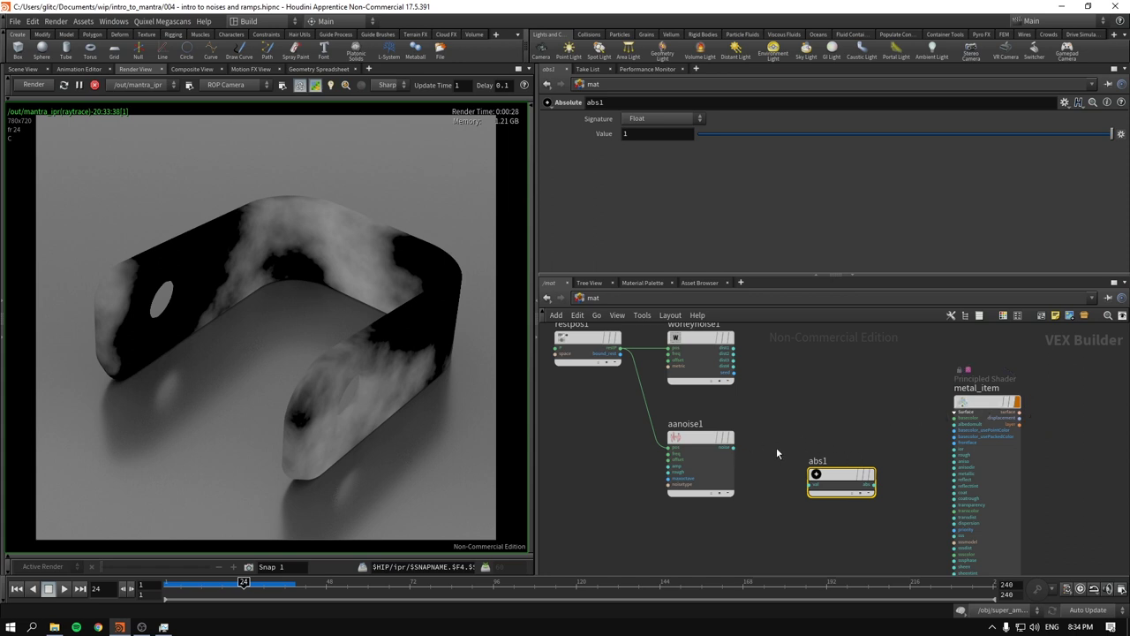
- Set metal_item's Metallic to 1 and Base Color to 0.15
{"action": "left_click", "coordinate": [986, 403]}
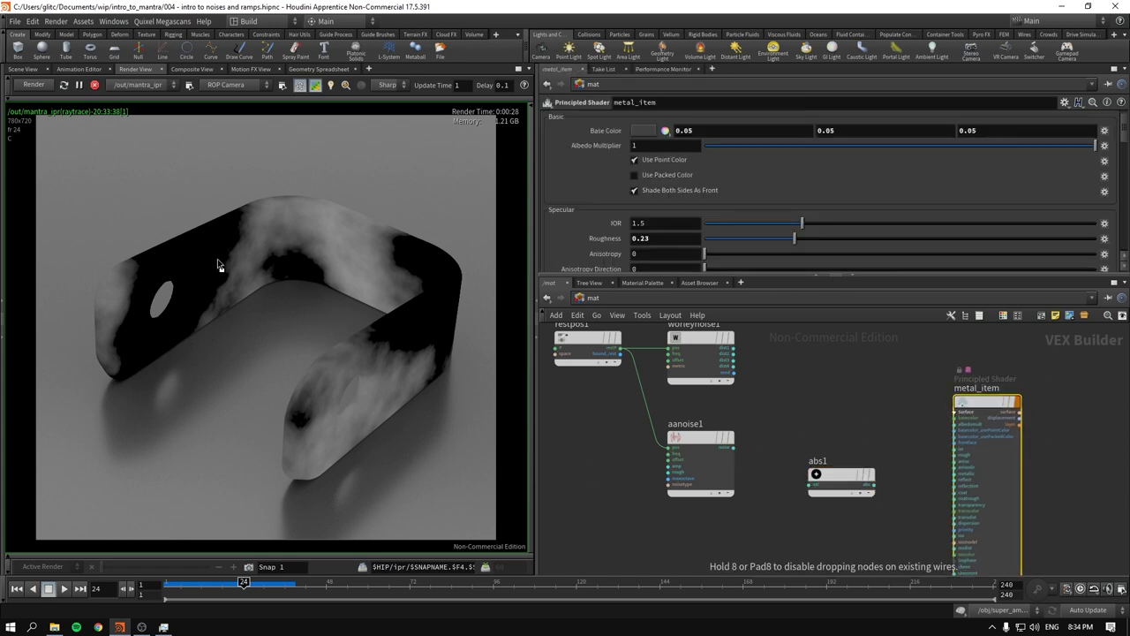
{"action": "left_click_drag", "start_coordinate": [1000, 399], "coordinate": [988, 414]}
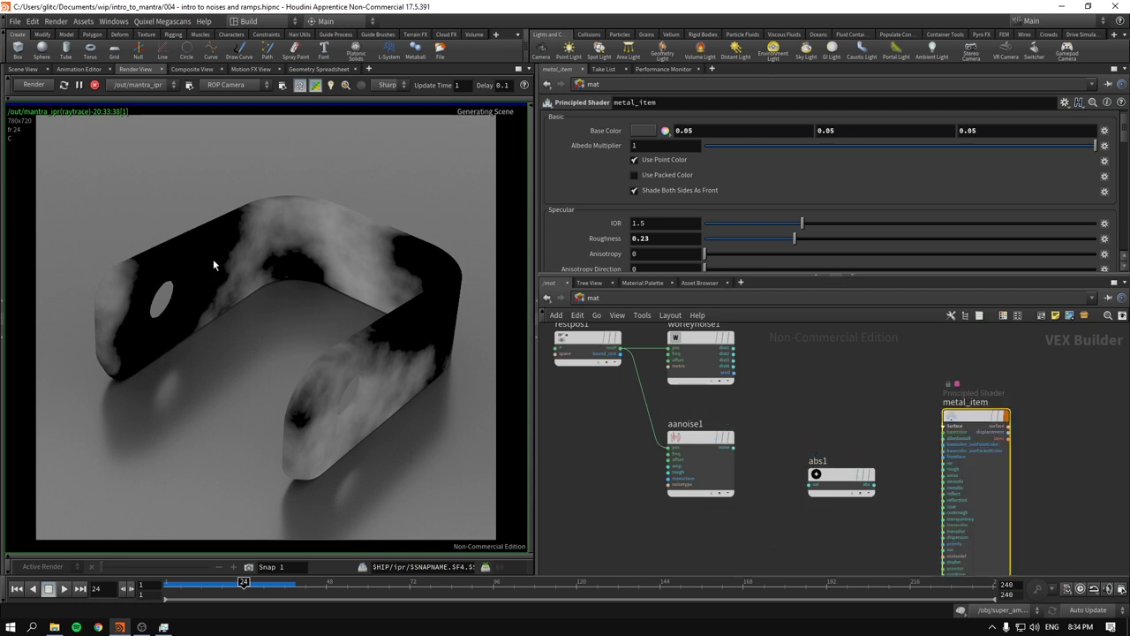
{"action": "scroll", "coordinate": [1096, 207], "scroll_direction": "down", "scroll_amount": 3}
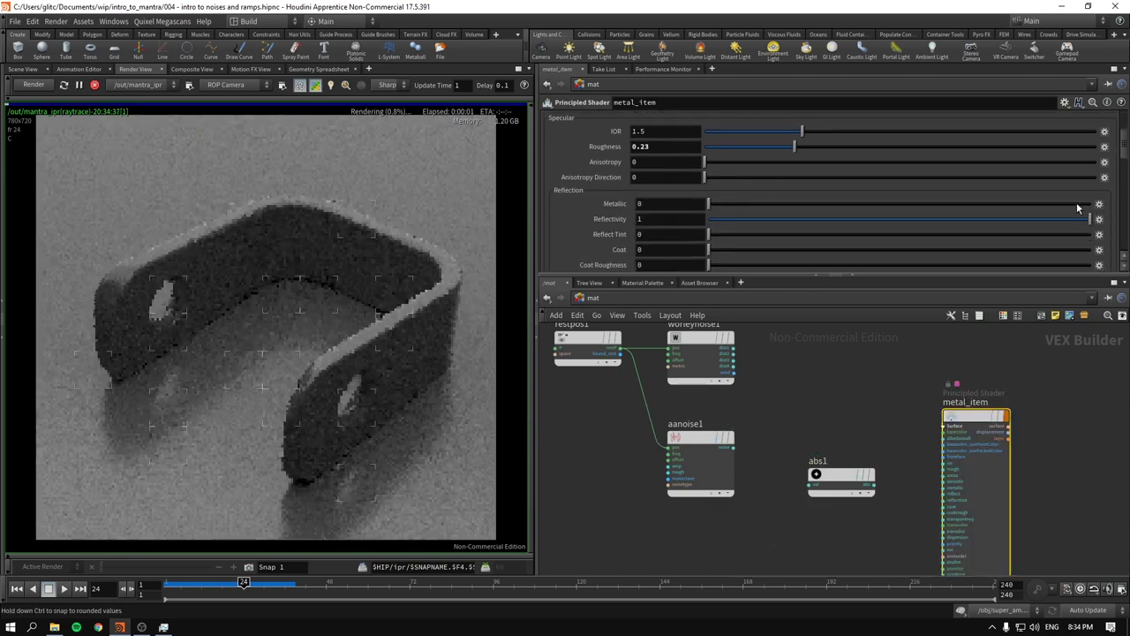
{"action": "left_click_drag", "start_coordinate": [1076, 202], "coordinate": [1093, 203]}
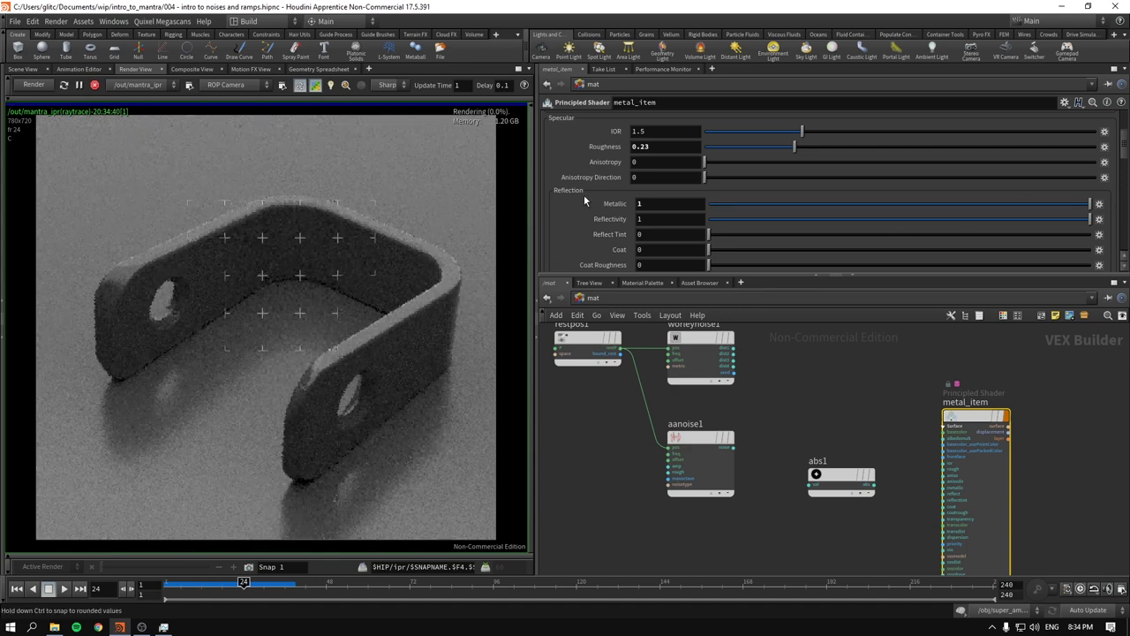
{"action": "scroll", "coordinate": [584, 194], "scroll_direction": "up", "scroll_amount": 2}
{"action": "scroll", "coordinate": [580, 189], "scroll_direction": "up", "scroll_amount": 4}
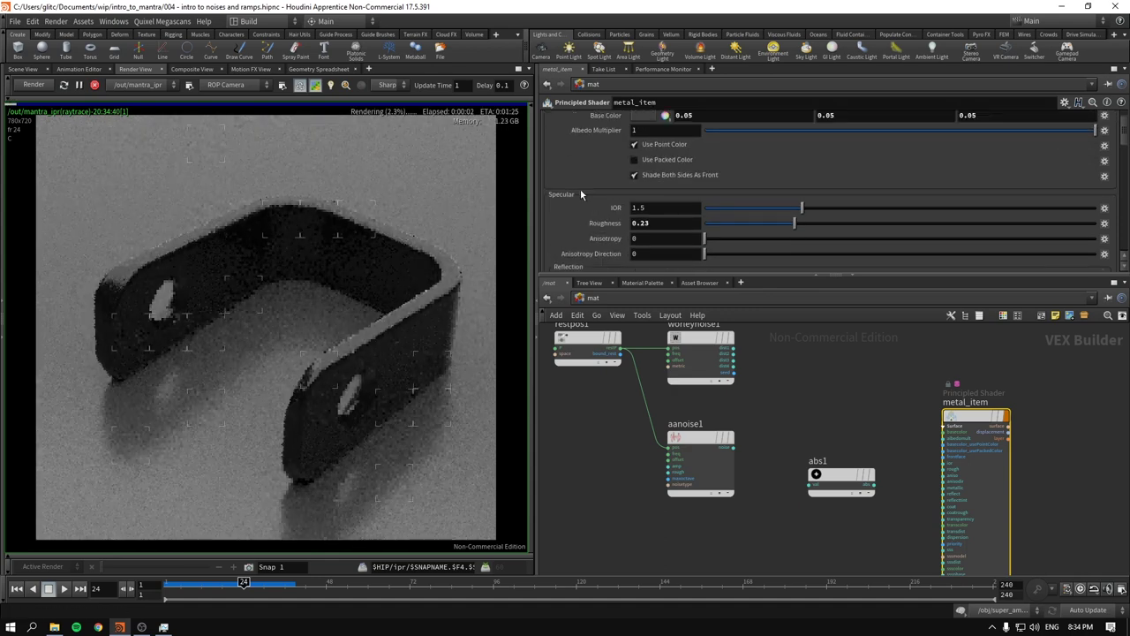
{"action": "middle_click", "coordinate": [611, 130]}
{"action": "middle_click_drag", "start_coordinate": [612, 130], "coordinate": [607, 137]}
- Wire aanoise1's noise output into metal_item's basecolor input
{"action": "left_click_drag", "start_coordinate": [840, 474], "coordinate": [840, 511]}
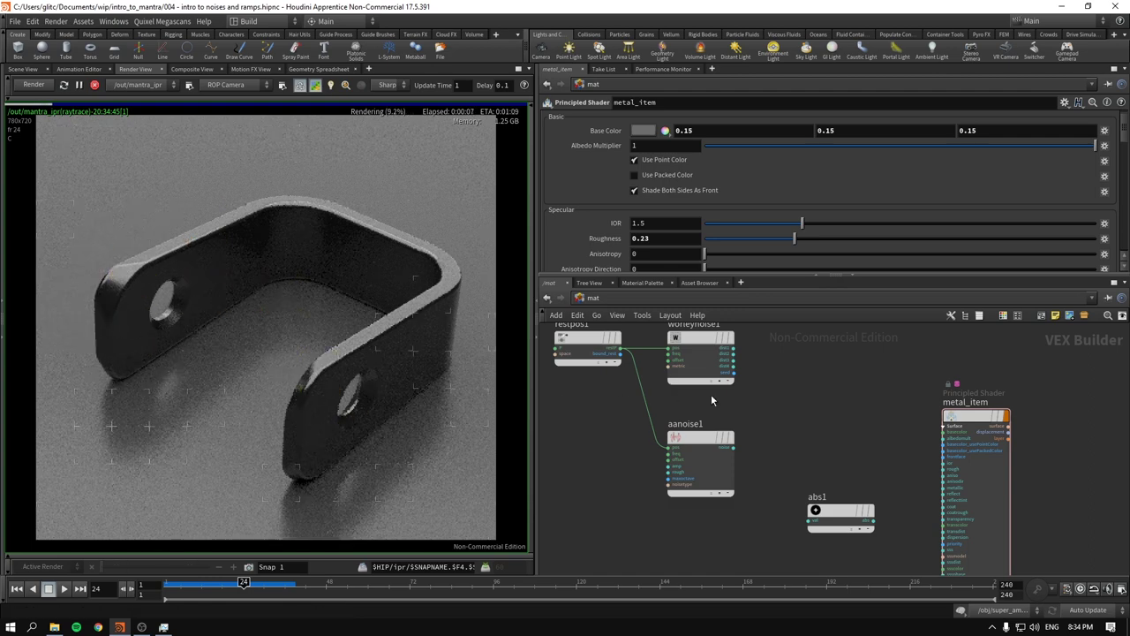
{"action": "middle_click_drag", "start_coordinate": [815, 458], "coordinate": [810, 454]}
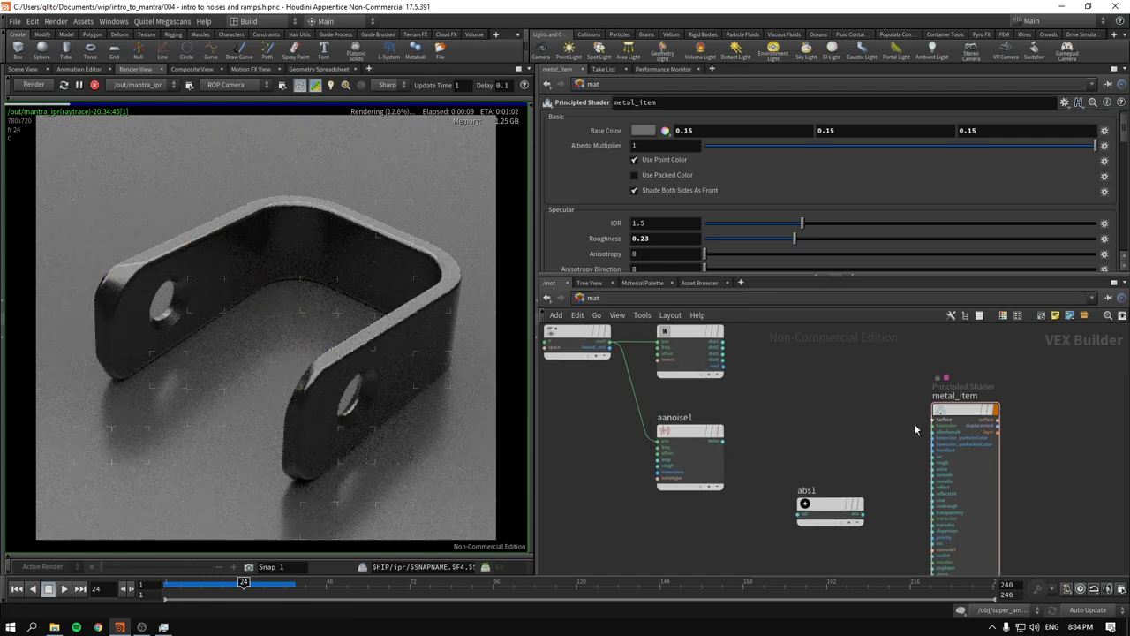
{"action": "scroll", "coordinate": [804, 433], "scroll_direction": "up", "scroll_amount": 2}
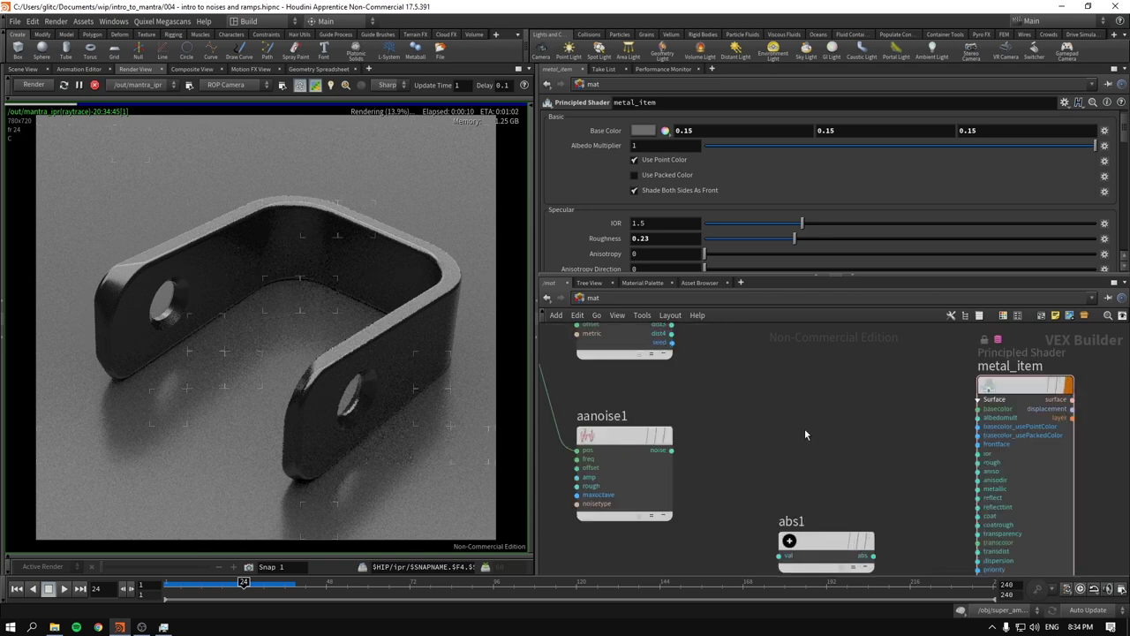
{"action": "left_click", "coordinate": [671, 450]}
{"action": "left_click", "coordinate": [970, 408]}
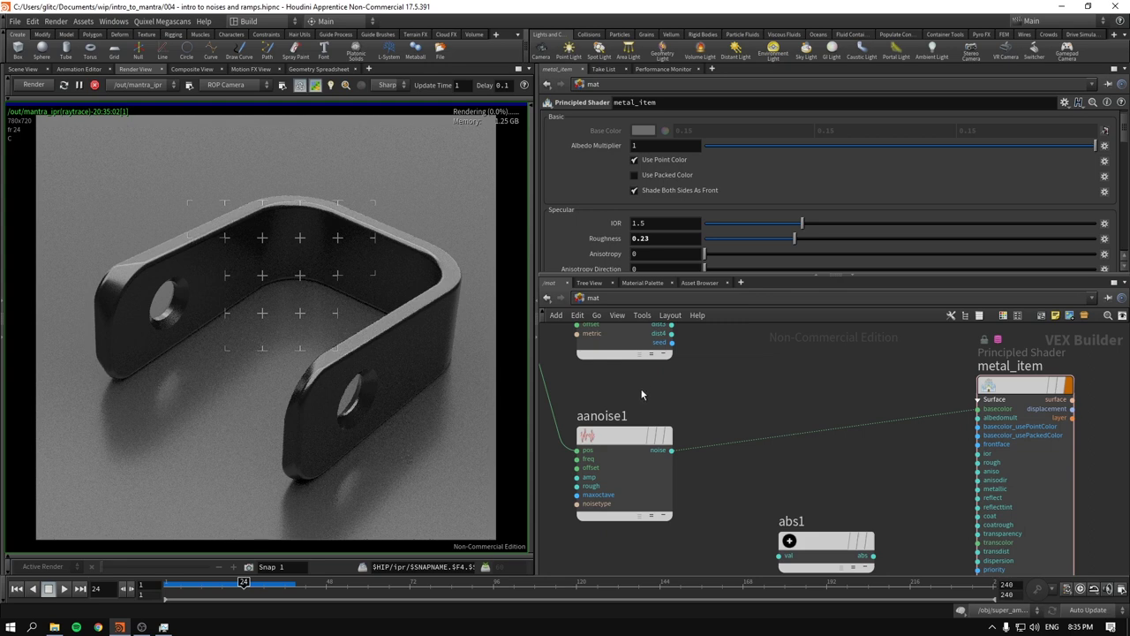
- Raise metal_item's Roughness to 0.991 for a matte grey bracket
{"action": "middle_click_drag", "start_coordinate": [652, 397], "coordinate": [722, 402]}
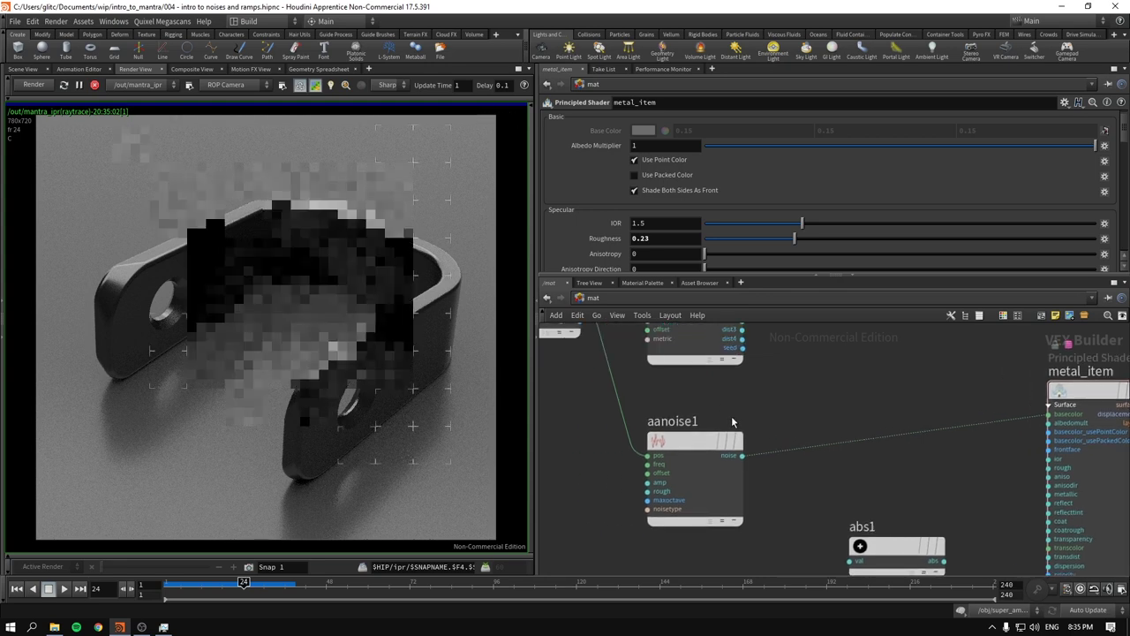
{"action": "mouse_move", "coordinate": [307, 256]}
{"action": "left_mouse_down"}
{"action": "mouse_move", "coordinate": [246, 264]}
{"action": "mouse_move", "coordinate": [273, 222]}
{"action": "mouse_move", "coordinate": [380, 248]}
{"action": "mouse_move", "coordinate": [433, 318]}
{"action": "mouse_move", "coordinate": [329, 399]}
{"action": "mouse_move", "coordinate": [128, 303]}
{"action": "left_mouse_up"}
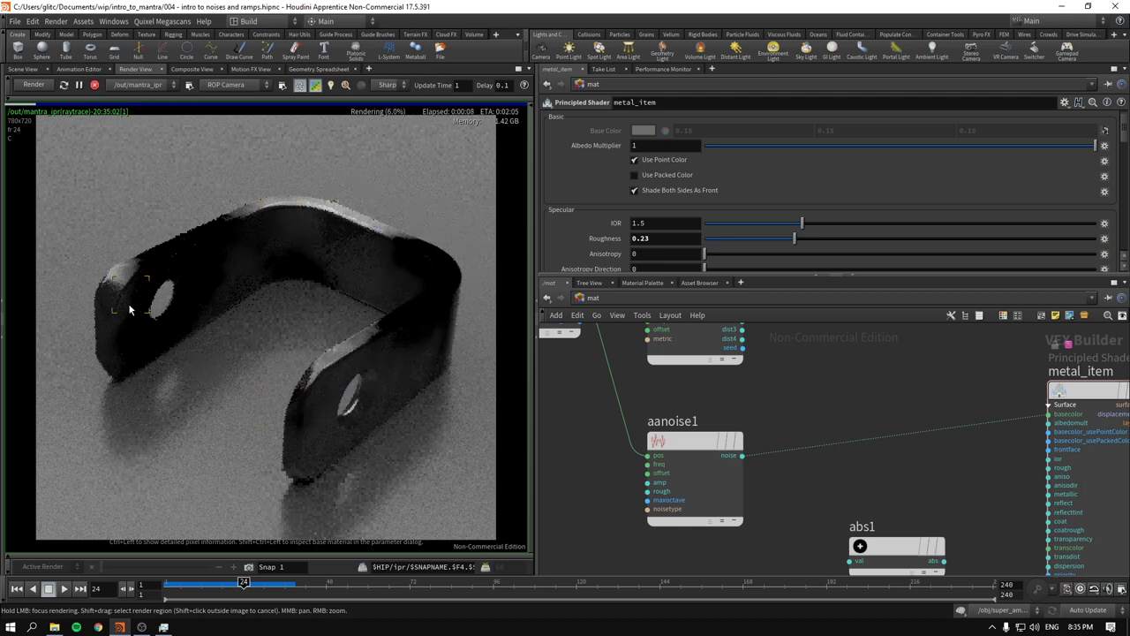
{"action": "left_click_drag", "start_coordinate": [794, 238], "coordinate": [721, 238]}
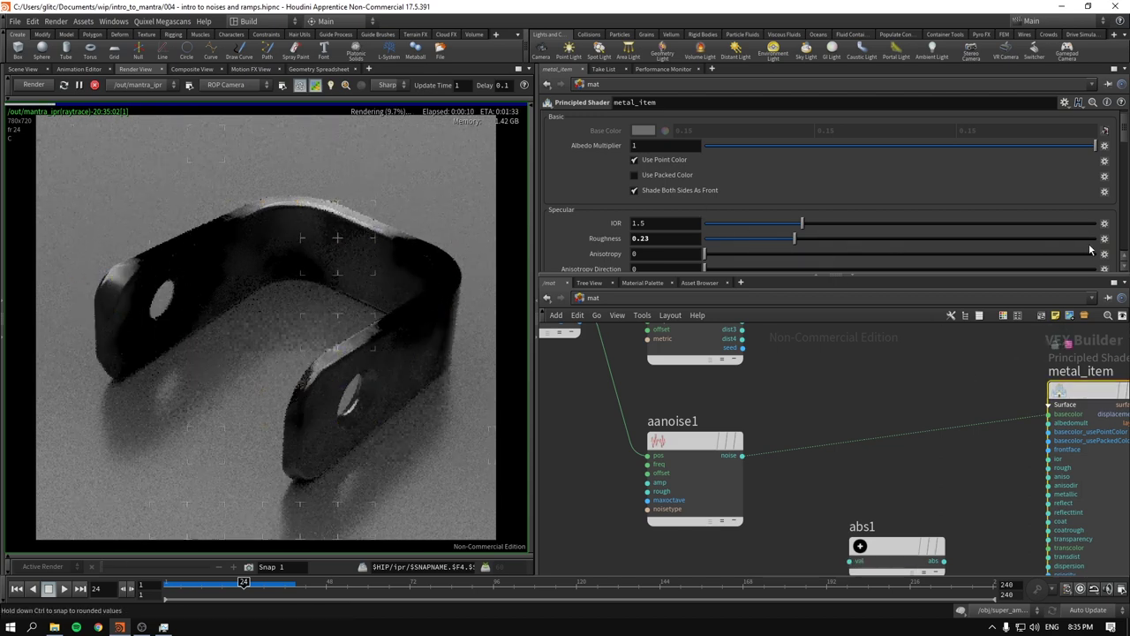
{"action": "left_click", "coordinate": [1092, 239]}
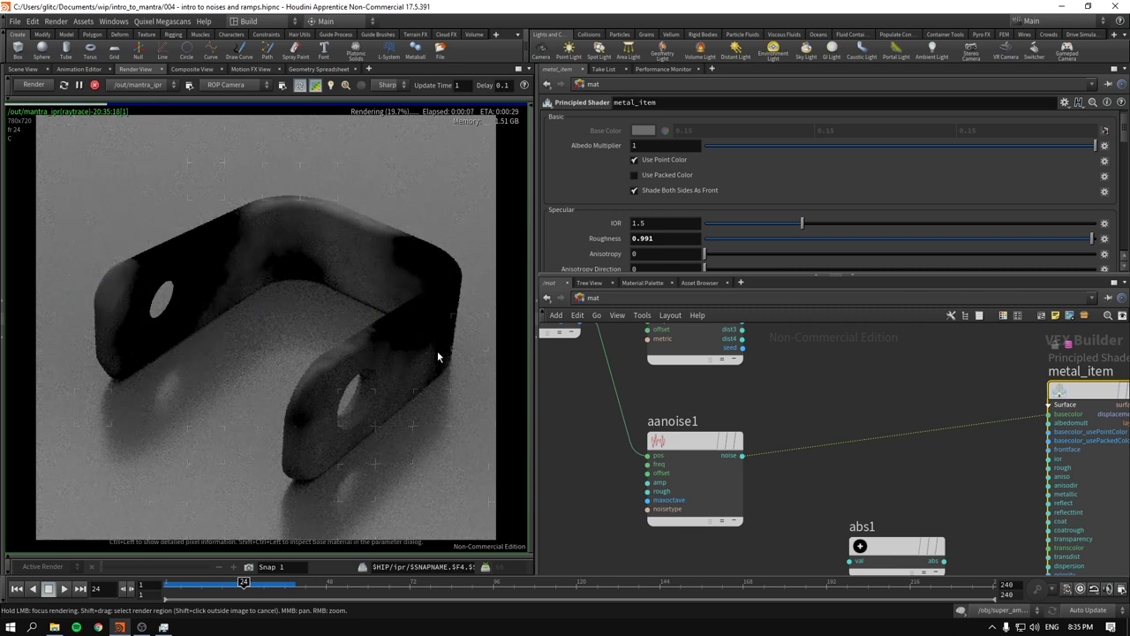
{"action": "left_click_drag", "start_coordinate": [888, 545], "coordinate": [894, 512]}
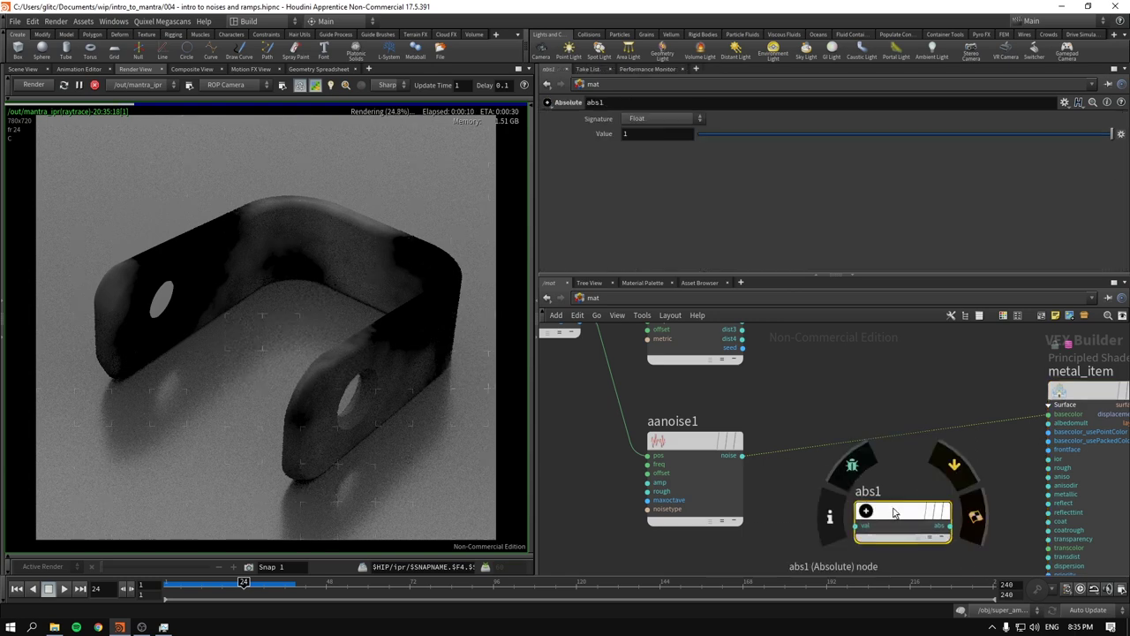
- Save the current render as a snapshot in the render history
{"action": "middle_click_drag", "start_coordinate": [779, 470], "coordinate": [667, 415]}
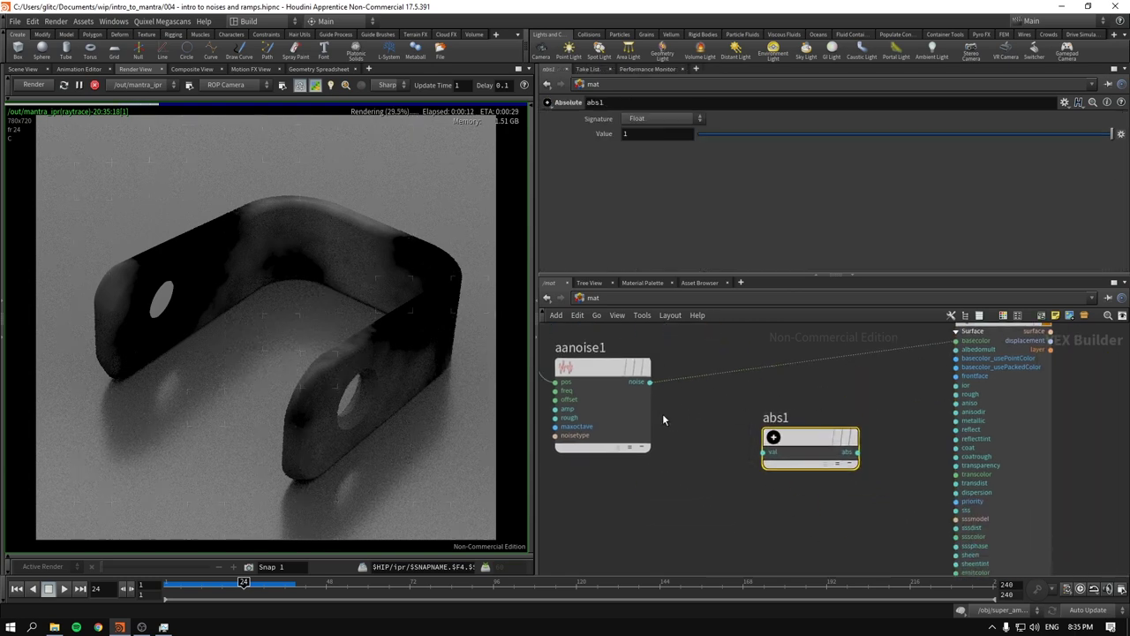
{"action": "left_click", "coordinate": [249, 568]}
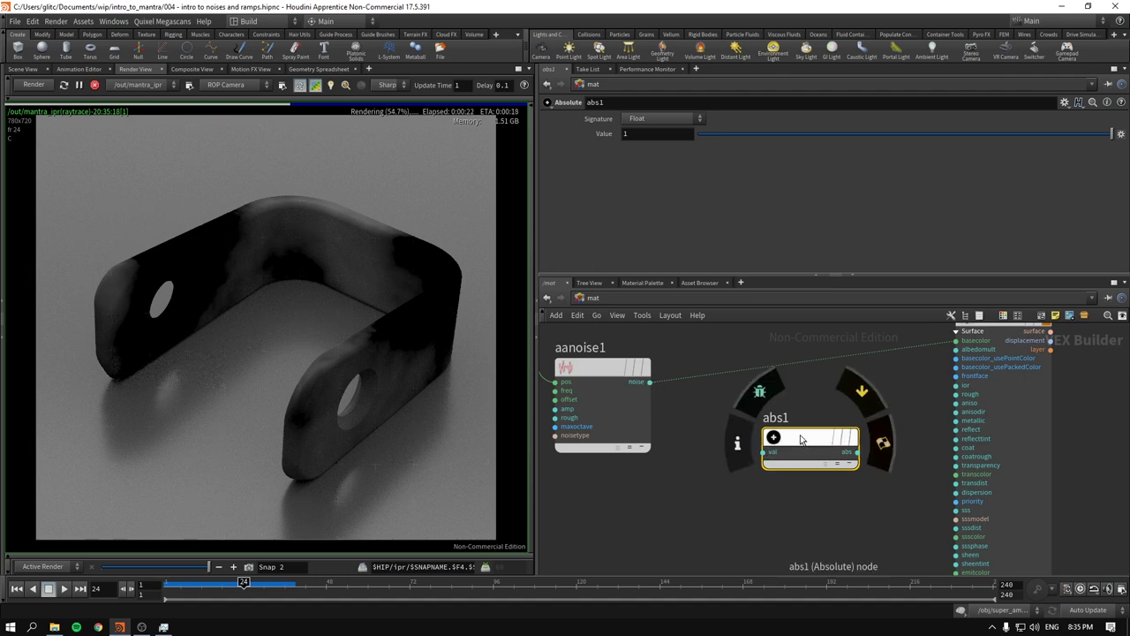
{"action": "middle_click_drag", "start_coordinate": [883, 391], "coordinate": [855, 425]}
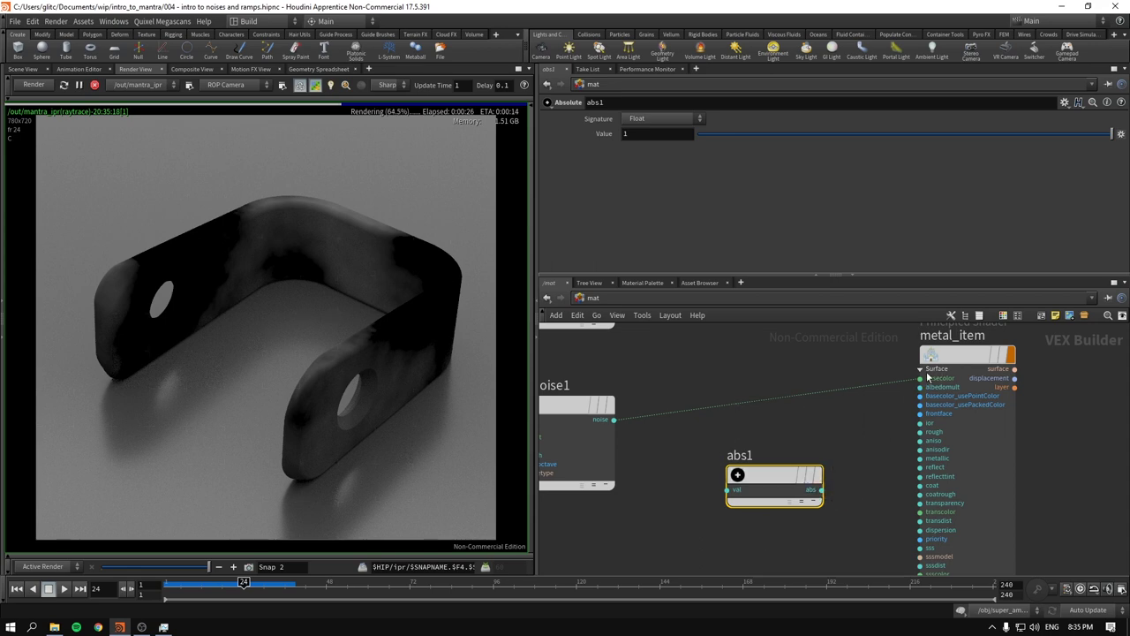
- Insert abs1 between aanoise1's noise output and metal_item's base colour
{"action": "left_click_drag", "start_coordinate": [613, 419], "coordinate": [766, 406]}
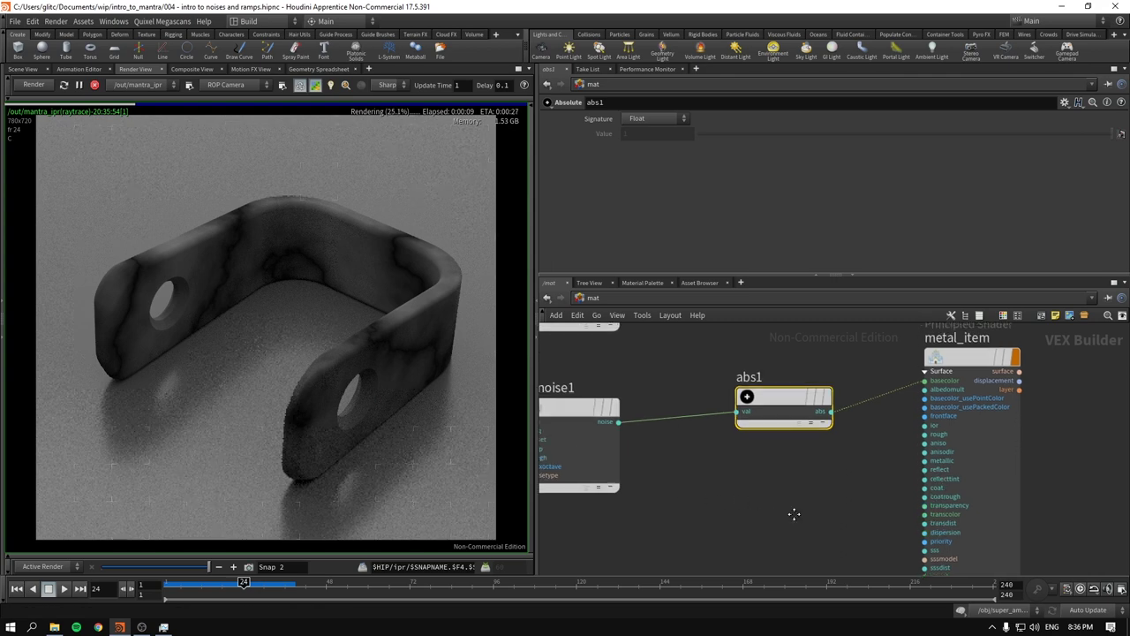
{"action": "middle_click_drag", "start_coordinate": [795, 515], "coordinate": [909, 532]}
{"action": "left_click_drag", "start_coordinate": [887, 422], "coordinate": [861, 468]}
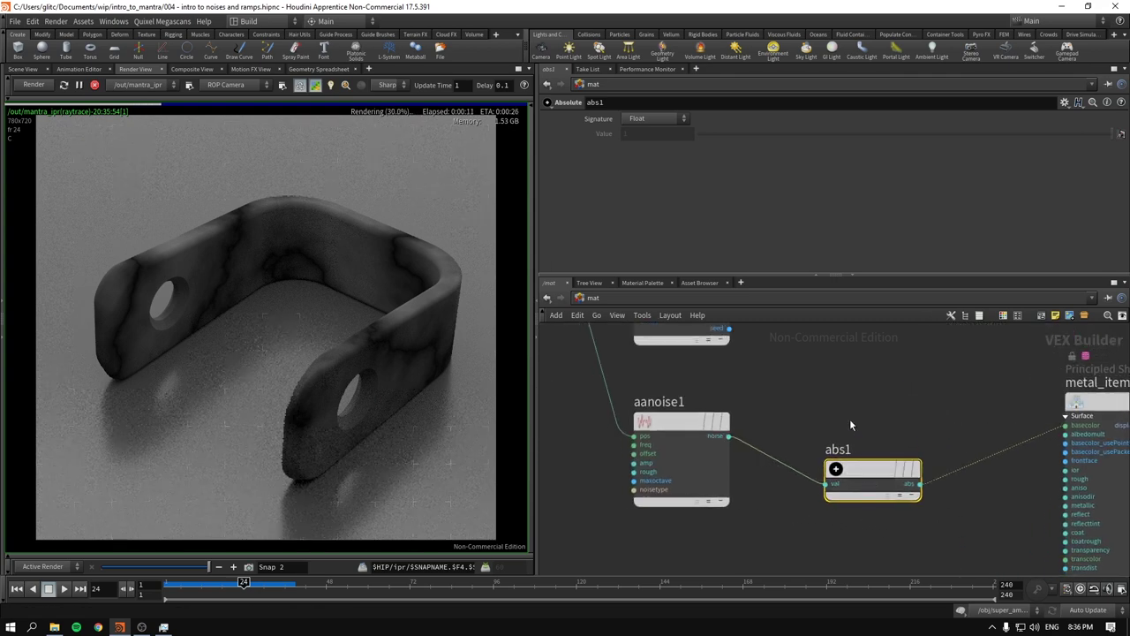
{"action": "scroll", "coordinate": [845, 399], "scroll_direction": "down", "scroll_amount": 1}
{"action": "middle_click_drag", "start_coordinate": [835, 398], "coordinate": [856, 405]}
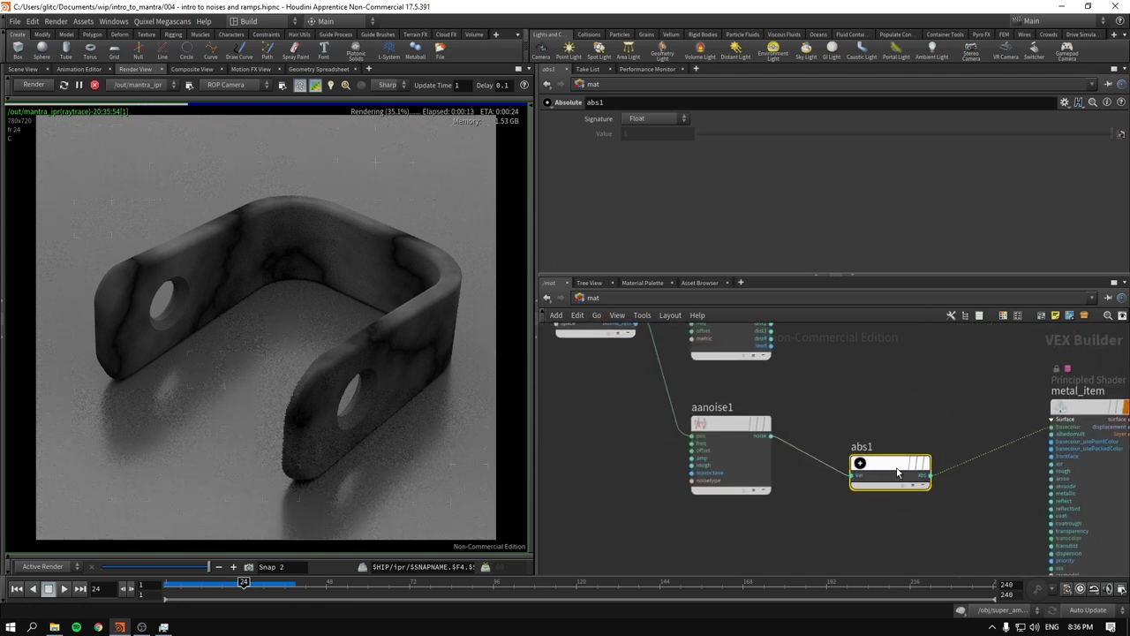
{"action": "left_click_drag", "start_coordinate": [890, 468], "coordinate": [902, 429]}
{"action": "left_click", "coordinate": [731, 426]}
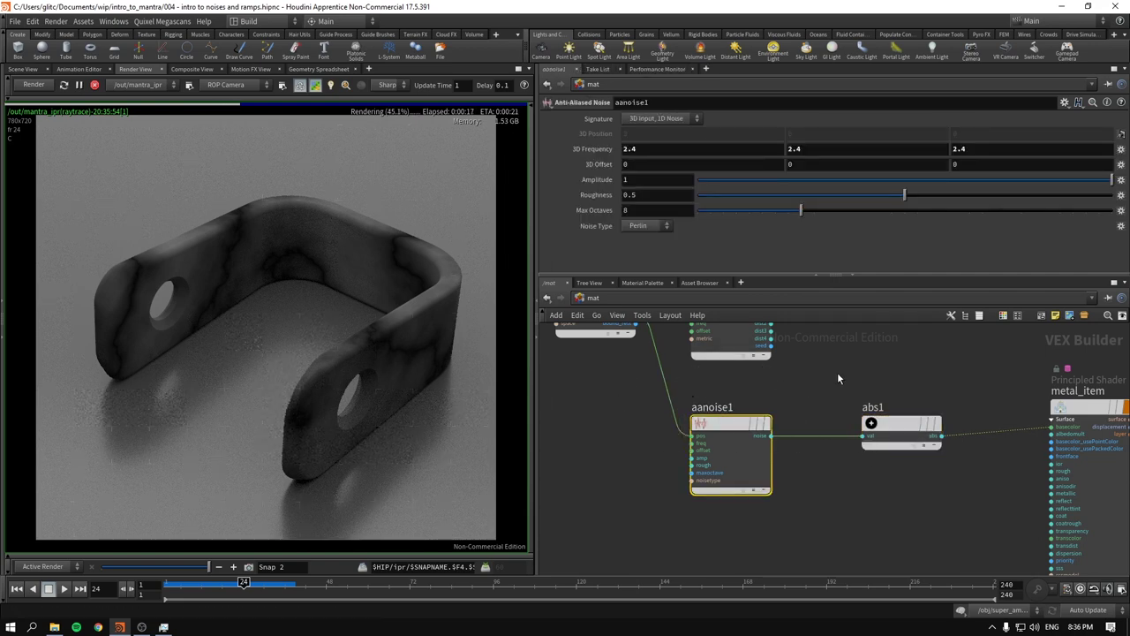
{"action": "scroll", "coordinate": [837, 372], "scroll_direction": "down", "scroll_amount": 2}
{"action": "left_click_drag", "start_coordinate": [725, 466], "coordinate": [726, 477]}
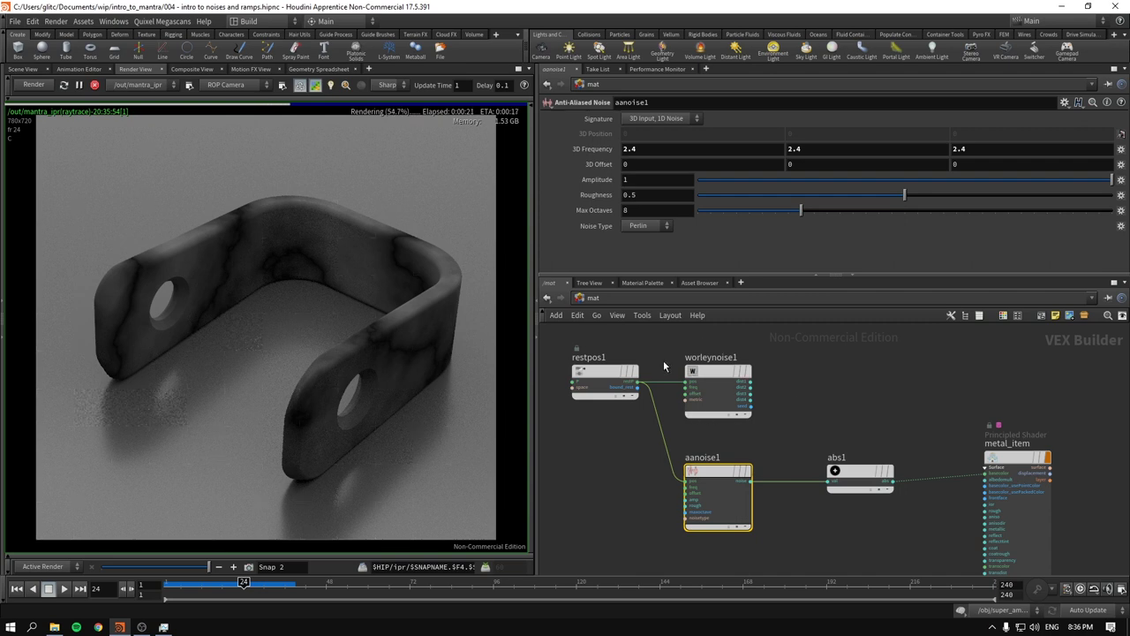
{"action": "scroll", "coordinate": [663, 362], "scroll_direction": "up", "scroll_amount": 1}
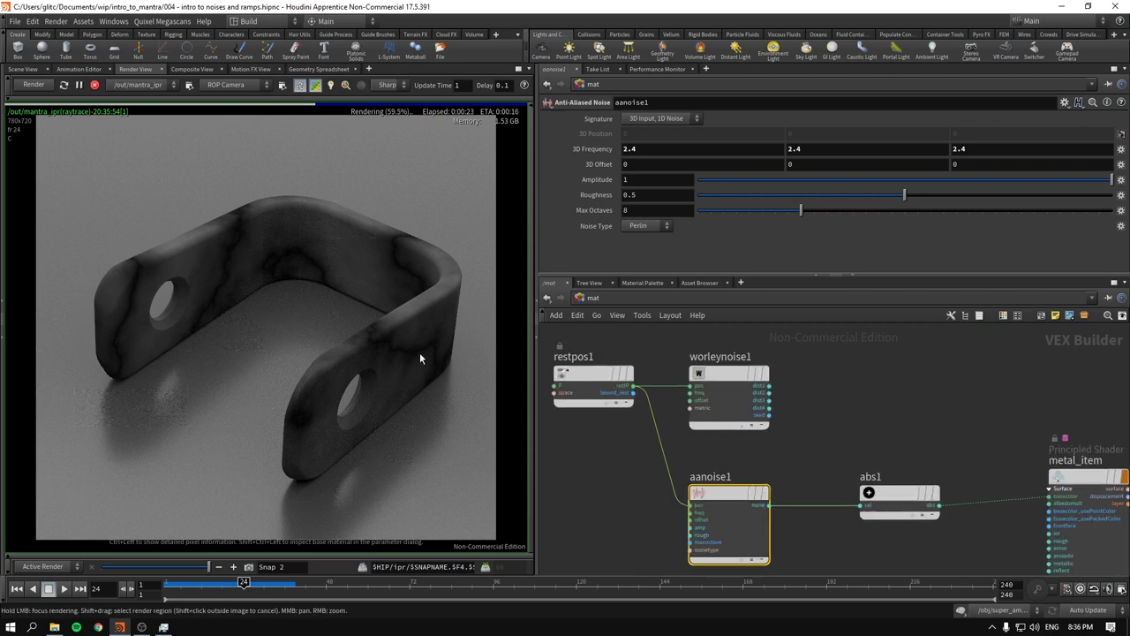
{"action": "scroll", "coordinate": [844, 477], "scroll_direction": "down", "scroll_amount": 1}
{"action": "left_click", "coordinate": [739, 433]}
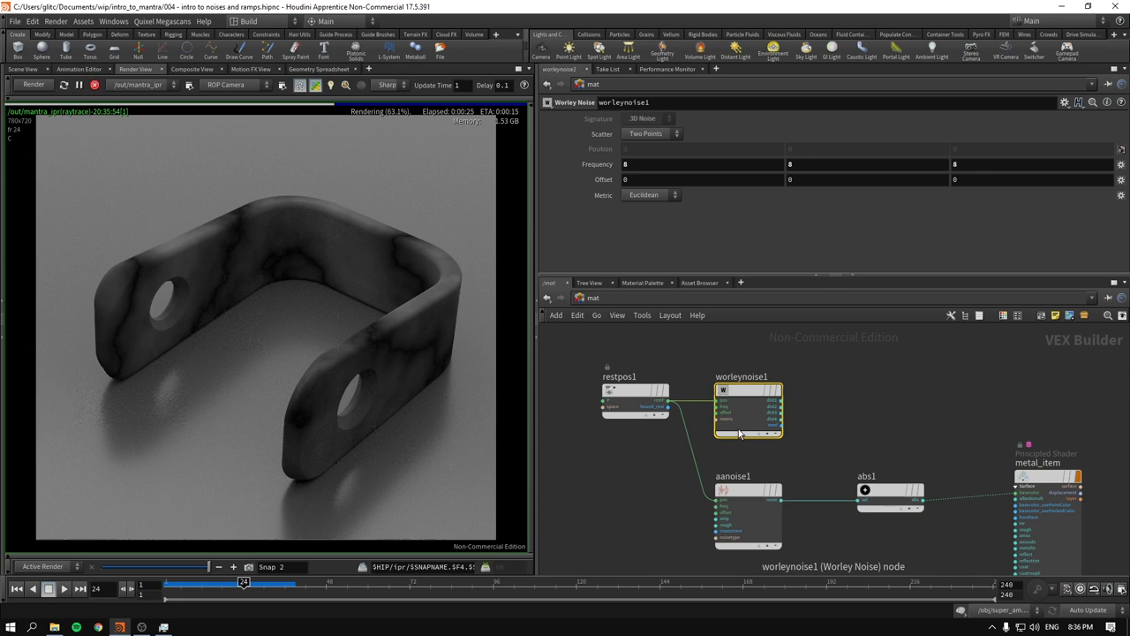
{"action": "left_click", "coordinate": [740, 481]}
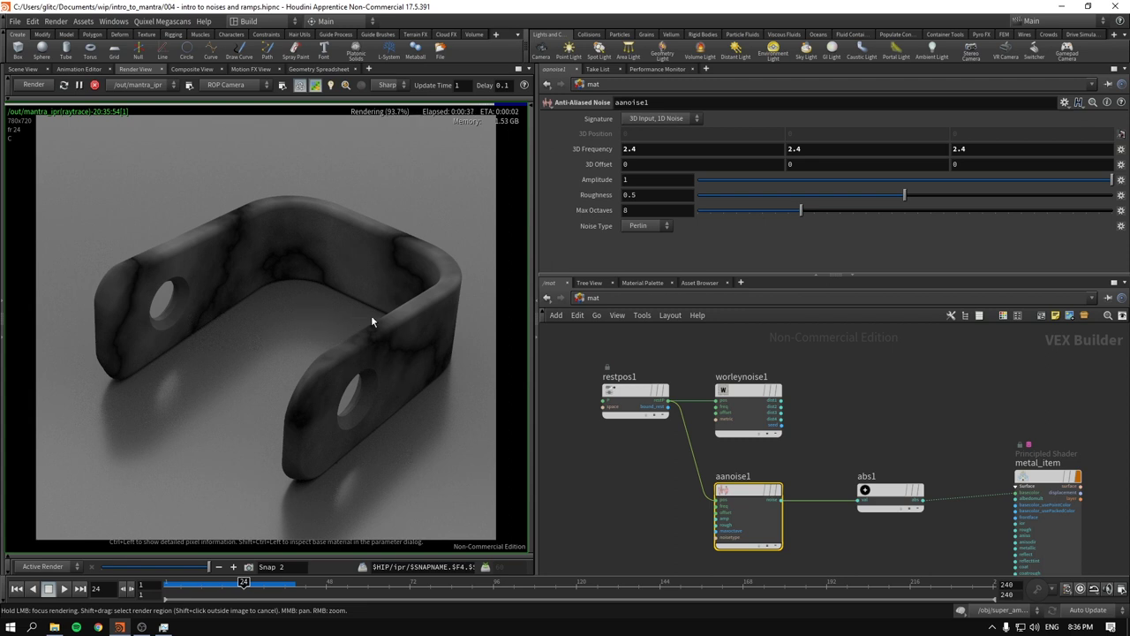
{"action": "left_click", "coordinate": [986, 181]}
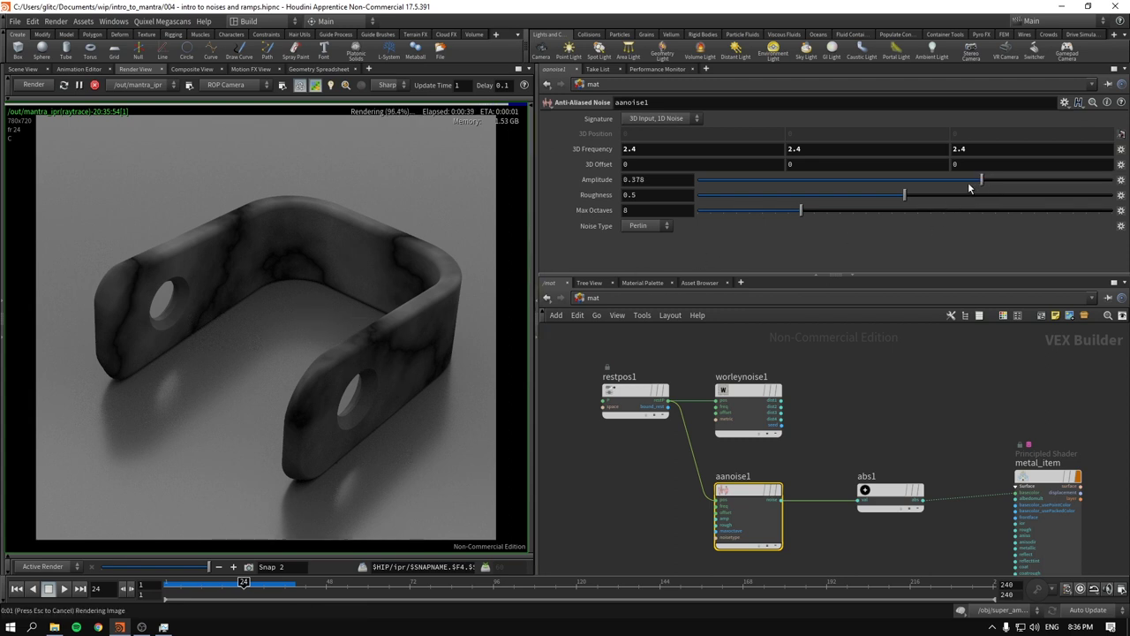
{"action": "left_click", "coordinate": [969, 187]}
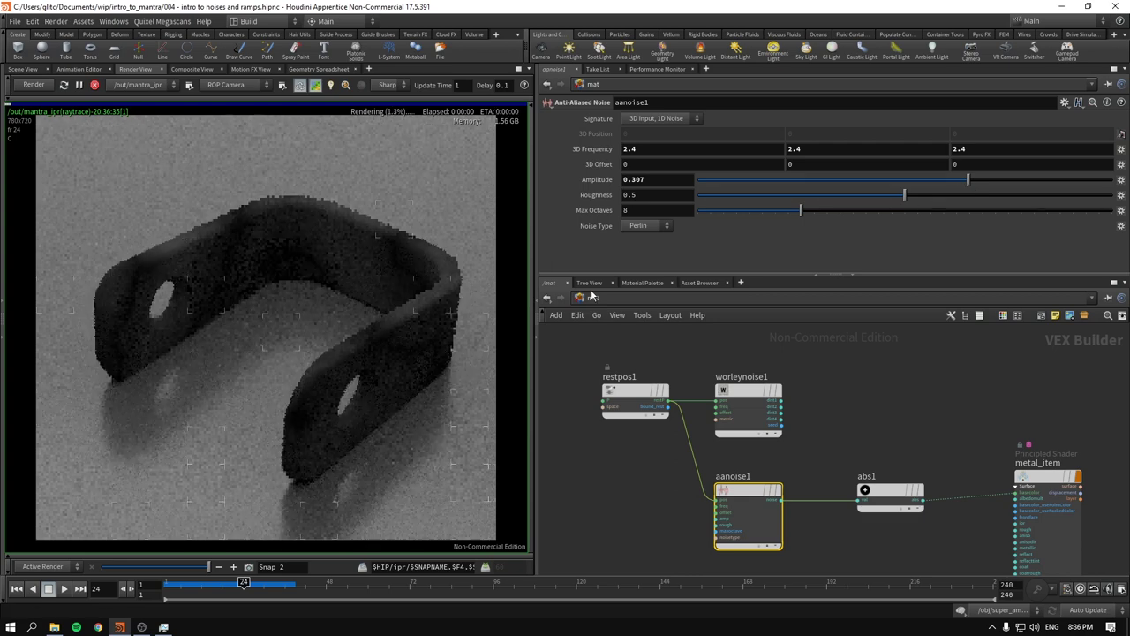
{"action": "left_click", "coordinate": [916, 181]}
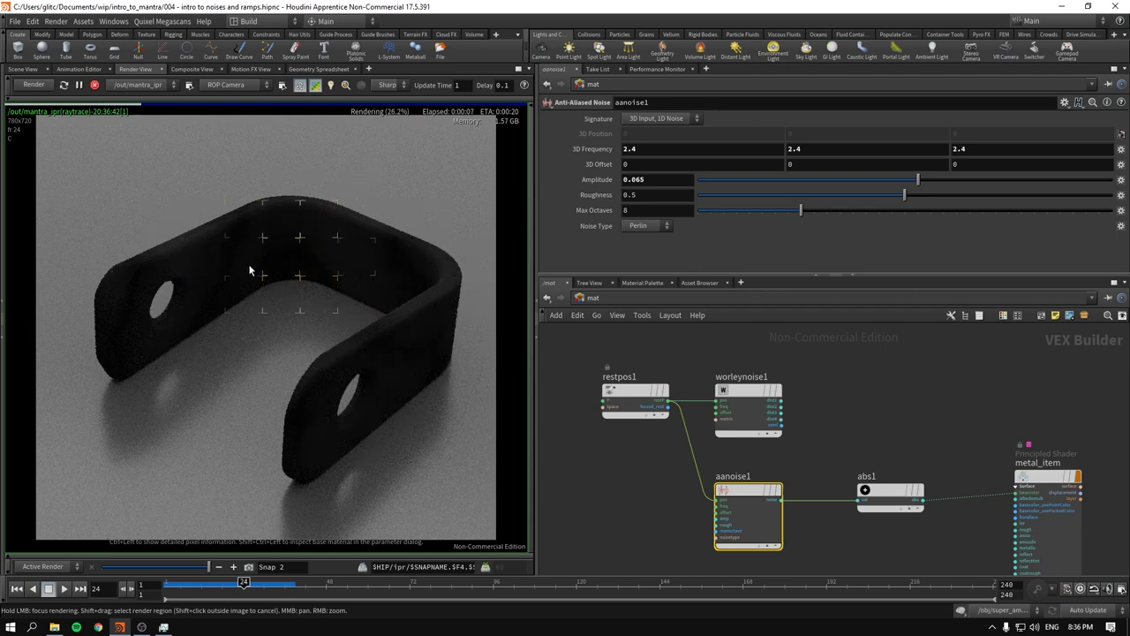
{"action": "left_click", "coordinate": [1109, 181]}
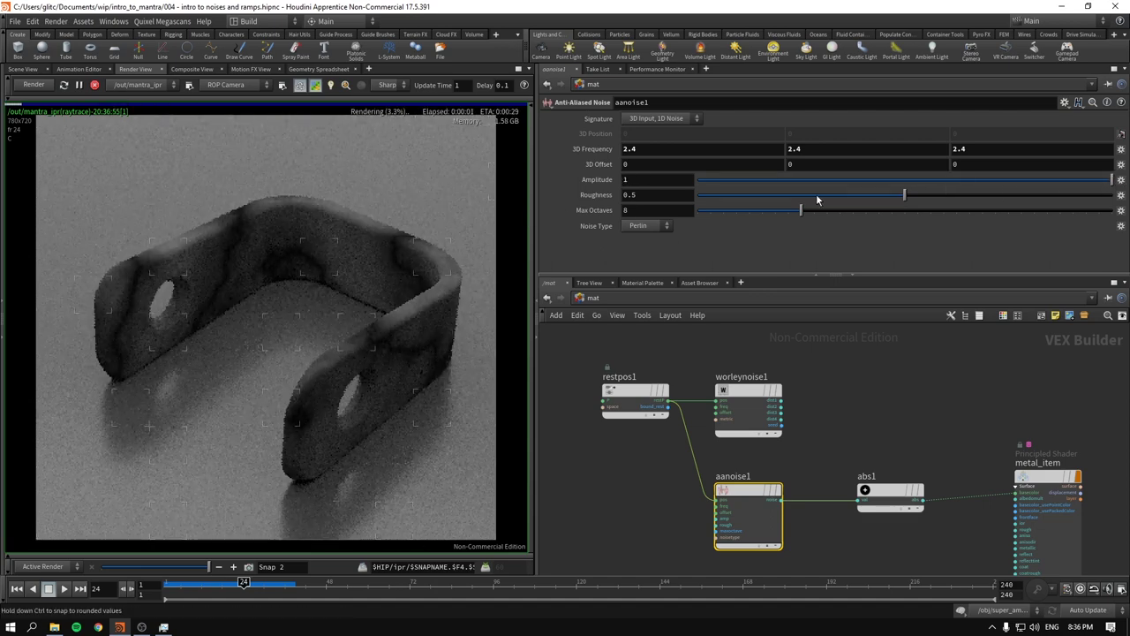
- Set aanoise1's Roughness to 0.938 and Max Octaves to 2
{"action": "mouse_move", "coordinate": [765, 498]}
{"action": "left_mouse_down"}
{"action": "mouse_move", "coordinate": [757, 432]}
{"action": "mouse_move", "coordinate": [765, 498]}
{"action": "left_mouse_up"}
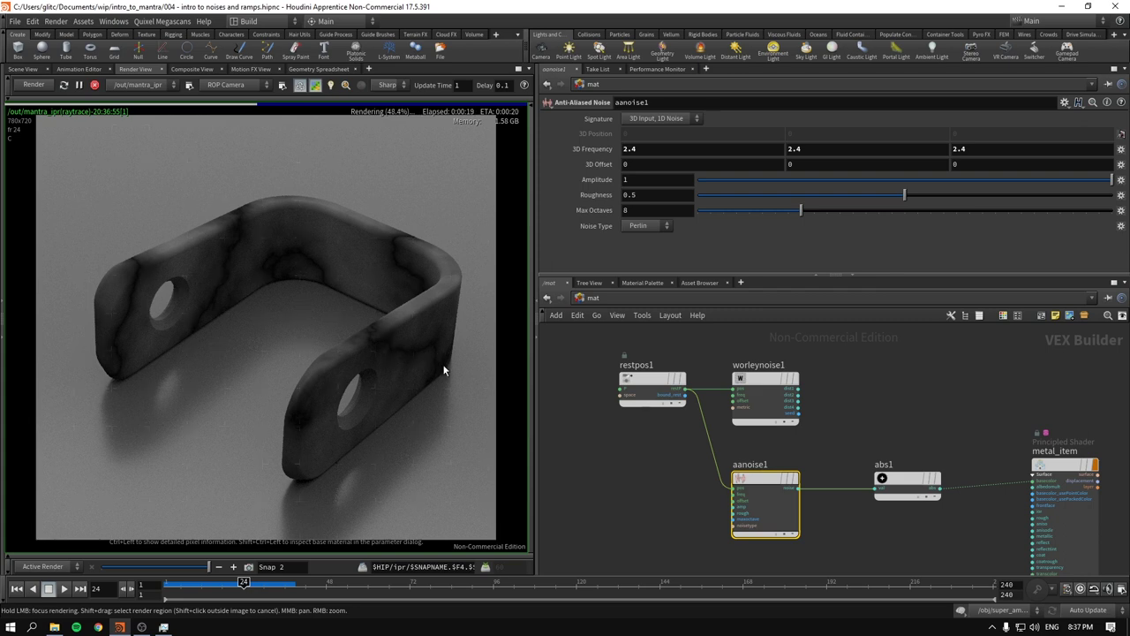
{"action": "left_click", "coordinate": [1087, 199]}
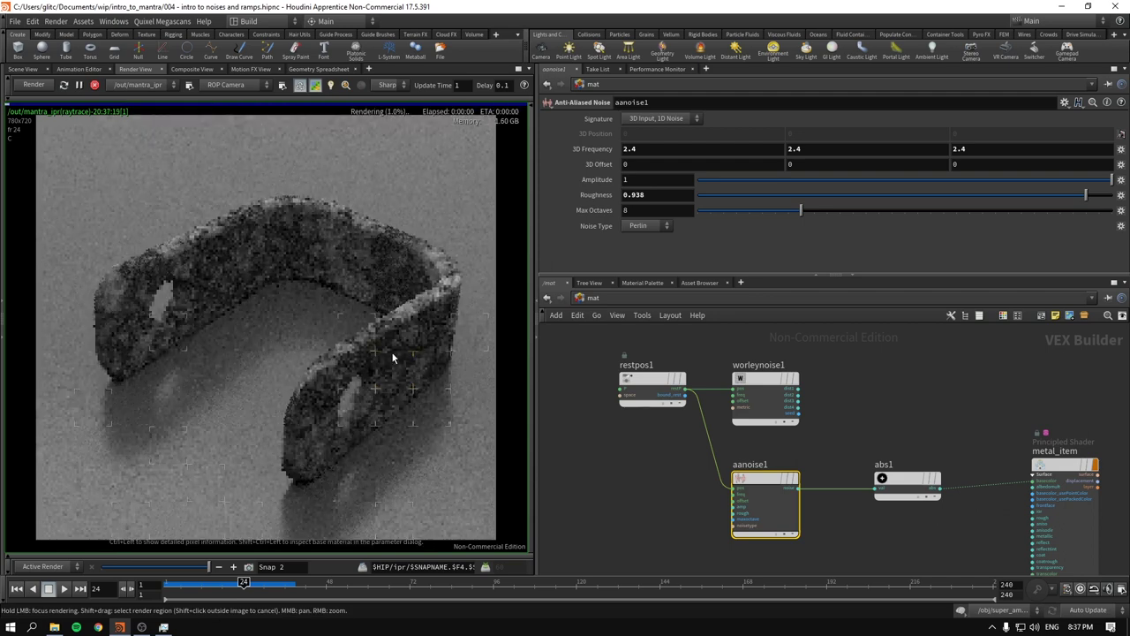
{"action": "mouse_move", "coordinate": [393, 357]}
{"action": "left_mouse_down"}
{"action": "mouse_move", "coordinate": [298, 397]}
{"action": "mouse_move", "coordinate": [295, 431]}
{"action": "mouse_move", "coordinate": [326, 370]}
{"action": "mouse_move", "coordinate": [420, 311]}
{"action": "mouse_move", "coordinate": [433, 274]}
{"action": "mouse_move", "coordinate": [287, 208]}
{"action": "mouse_move", "coordinate": [128, 298]}
{"action": "mouse_move", "coordinate": [231, 235]}
{"action": "mouse_move", "coordinate": [324, 224]}
{"action": "mouse_move", "coordinate": [420, 297]}
{"action": "left_mouse_up"}
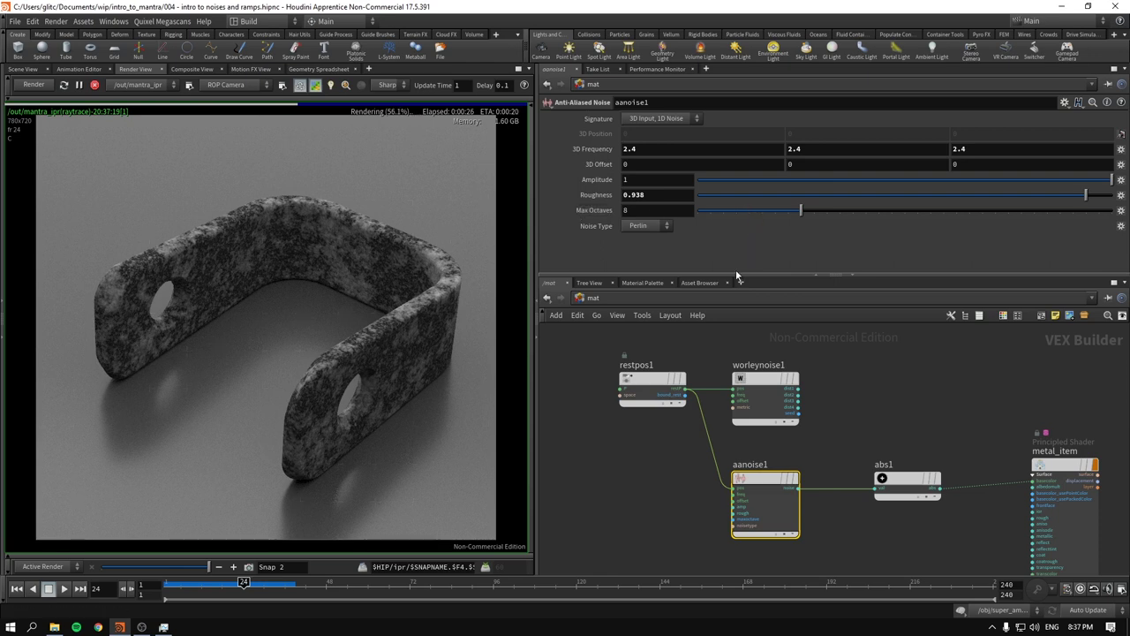
{"action": "middle_click_drag", "start_coordinate": [680, 345], "coordinate": [731, 362]}
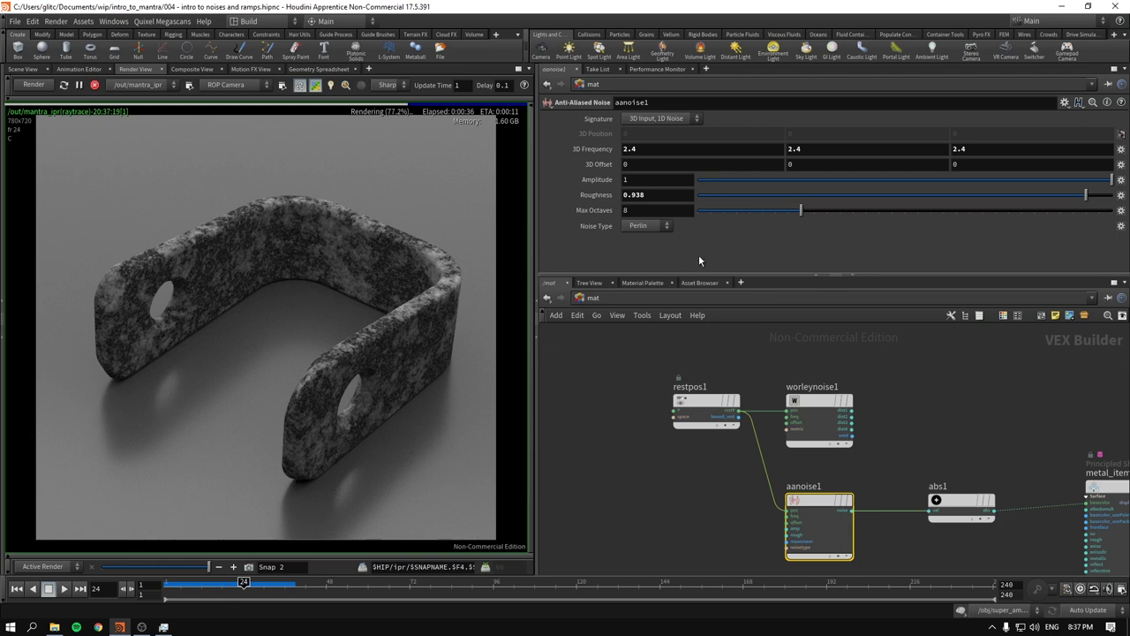
{"action": "left_click", "coordinate": [724, 211]}
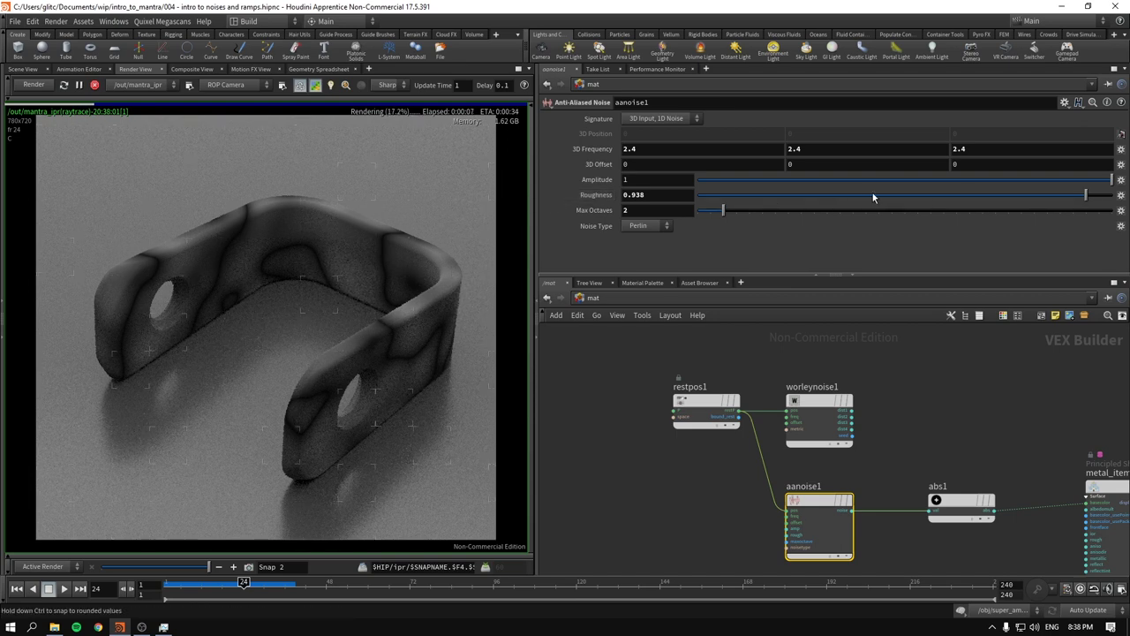
- Try several aanoise1 values, ending with Roughness 0.659 and Max Octaves 8
{"action": "left_click_drag", "start_coordinate": [872, 196], "coordinate": [859, 195]}
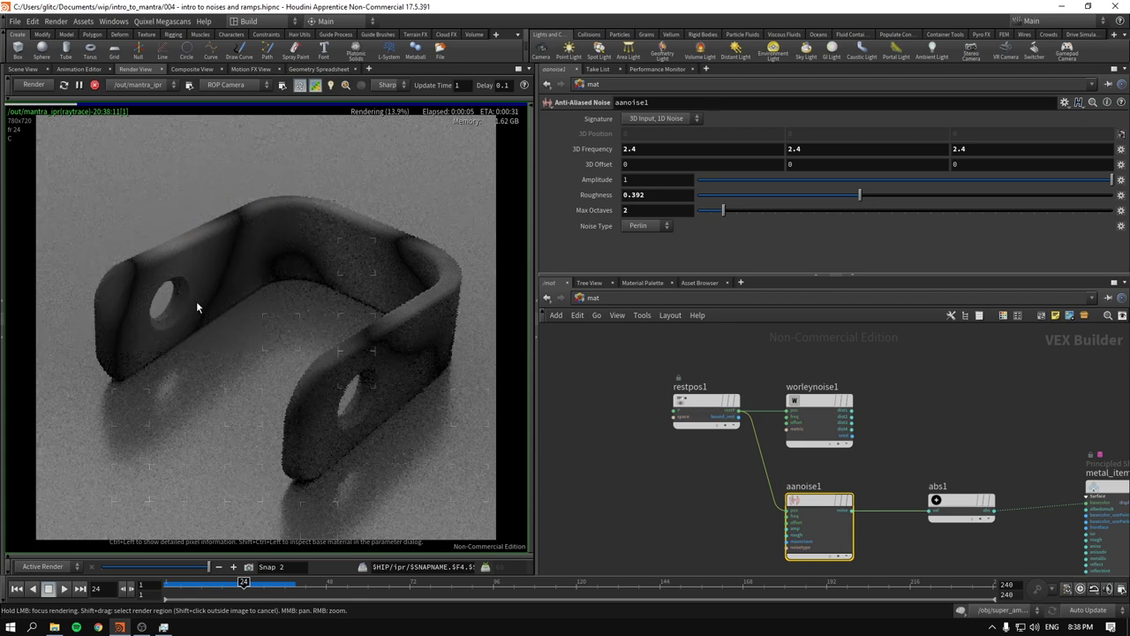
{"action": "left_click", "coordinate": [1107, 196]}
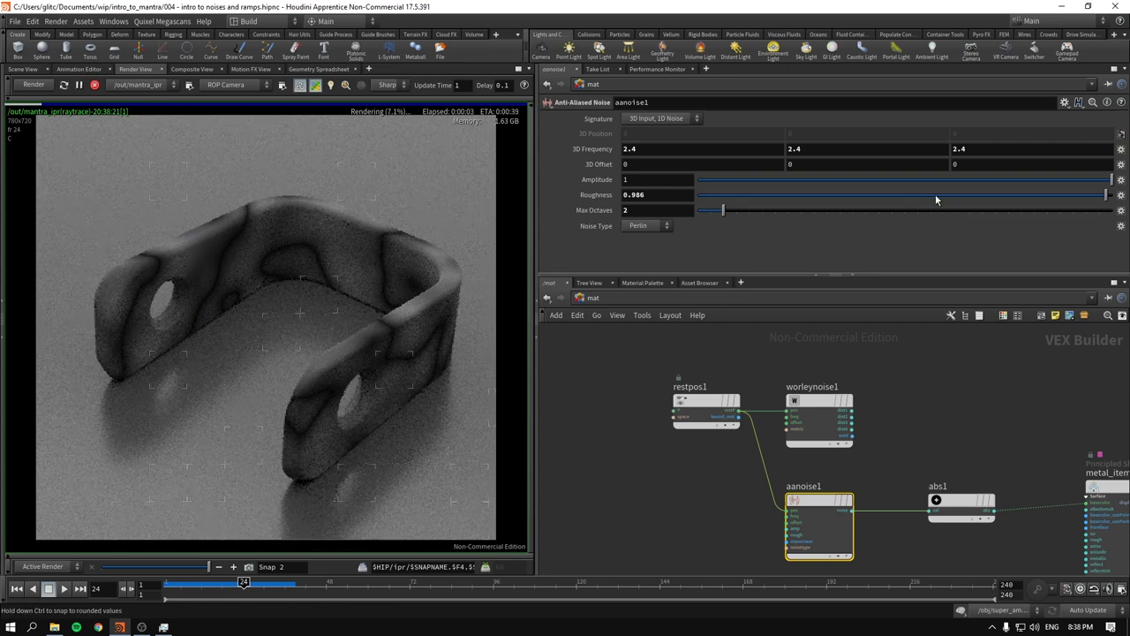
{"action": "key", "text": "Tab"}
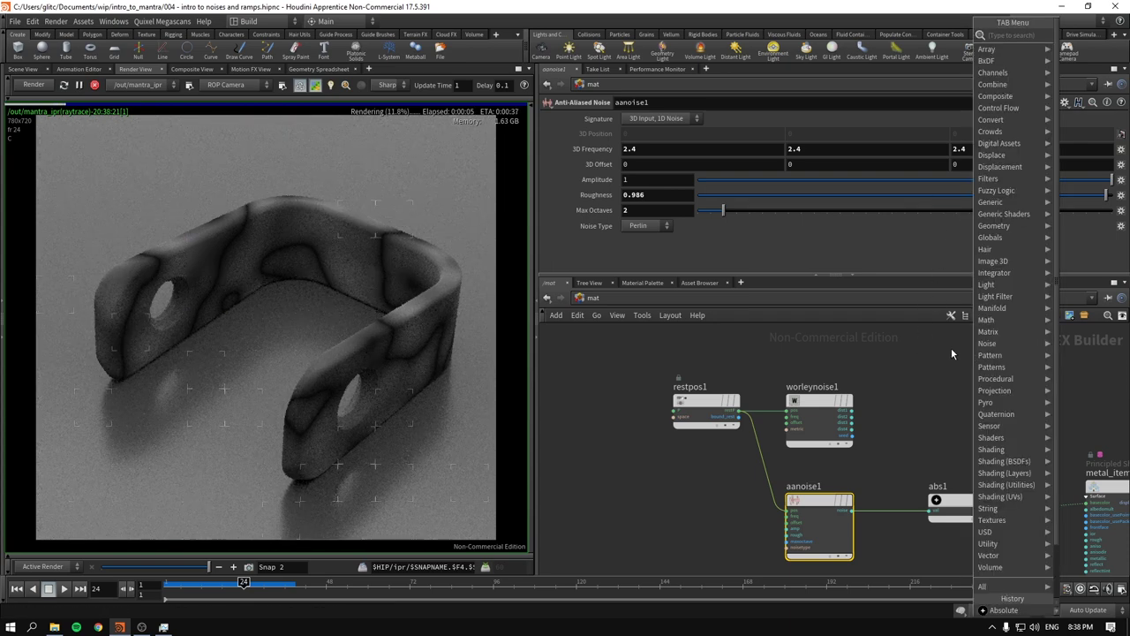
{"action": "key", "text": "Escape"}
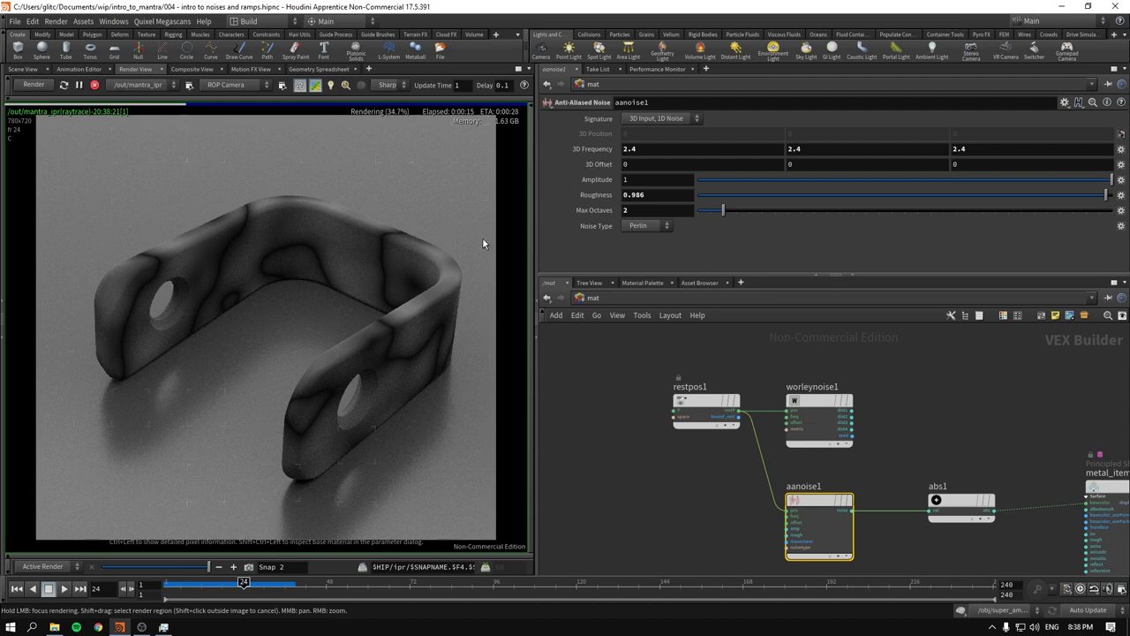
{"action": "left_click", "coordinate": [842, 212]}
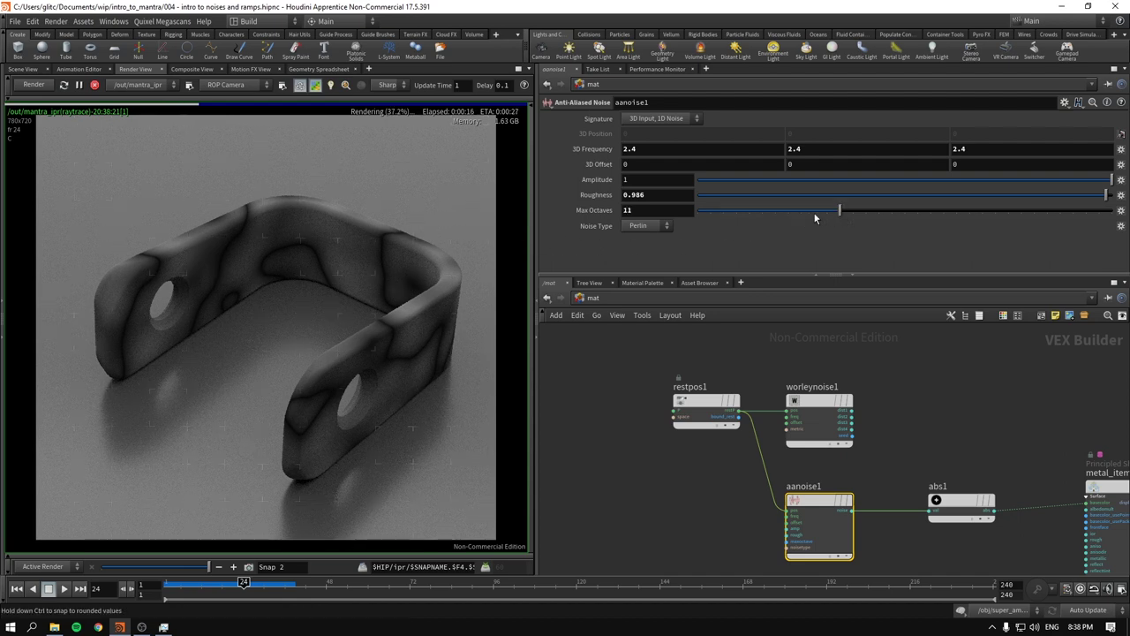
{"action": "left_click", "coordinate": [801, 210]}
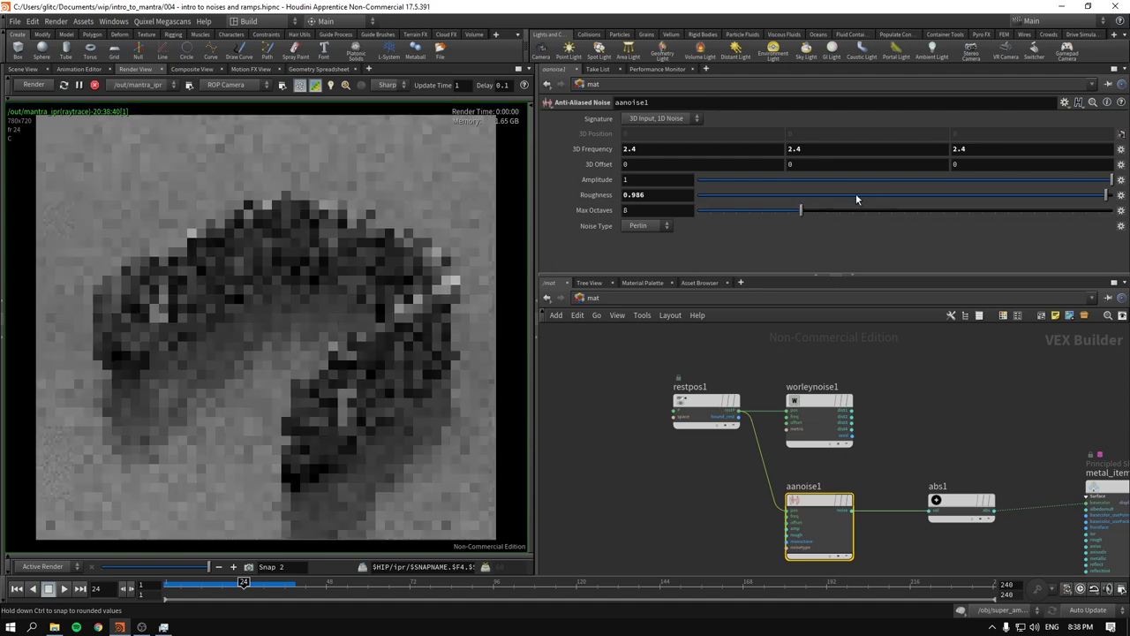
{"action": "left_click", "coordinate": [845, 194]}
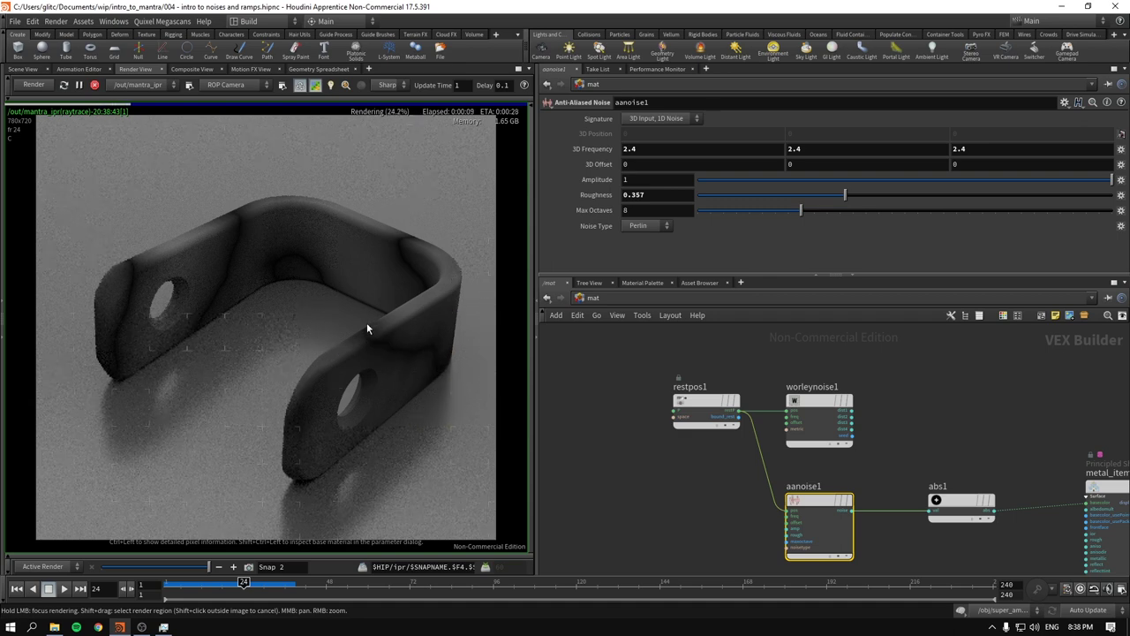
{"action": "left_click", "coordinate": [970, 195]}
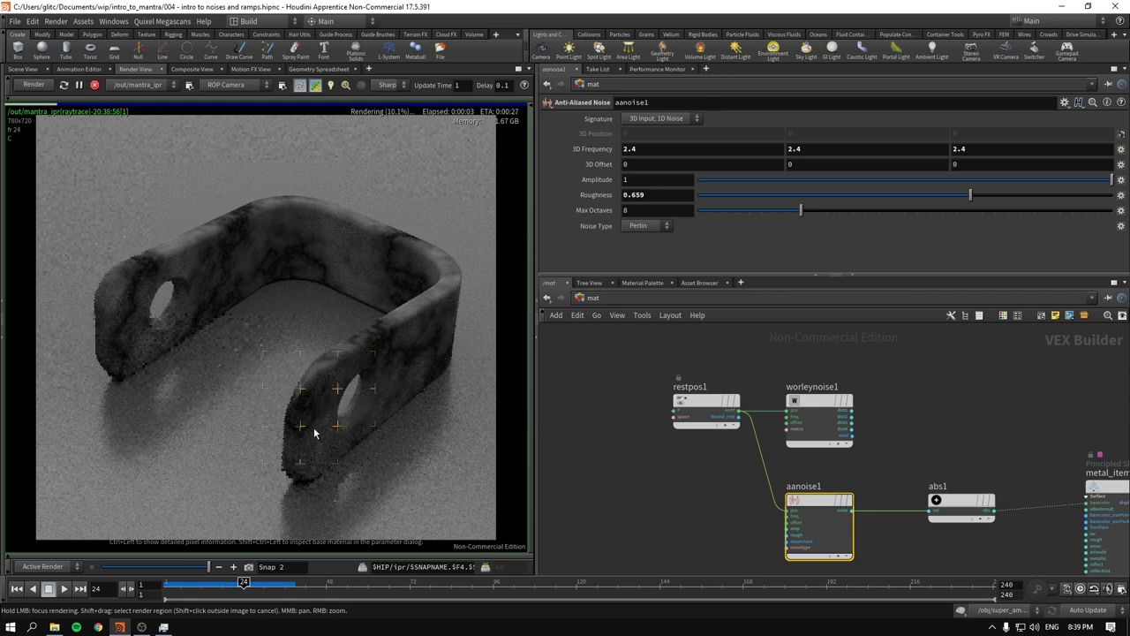
{"action": "middle_click_drag", "start_coordinate": [999, 459], "coordinate": [842, 414]}
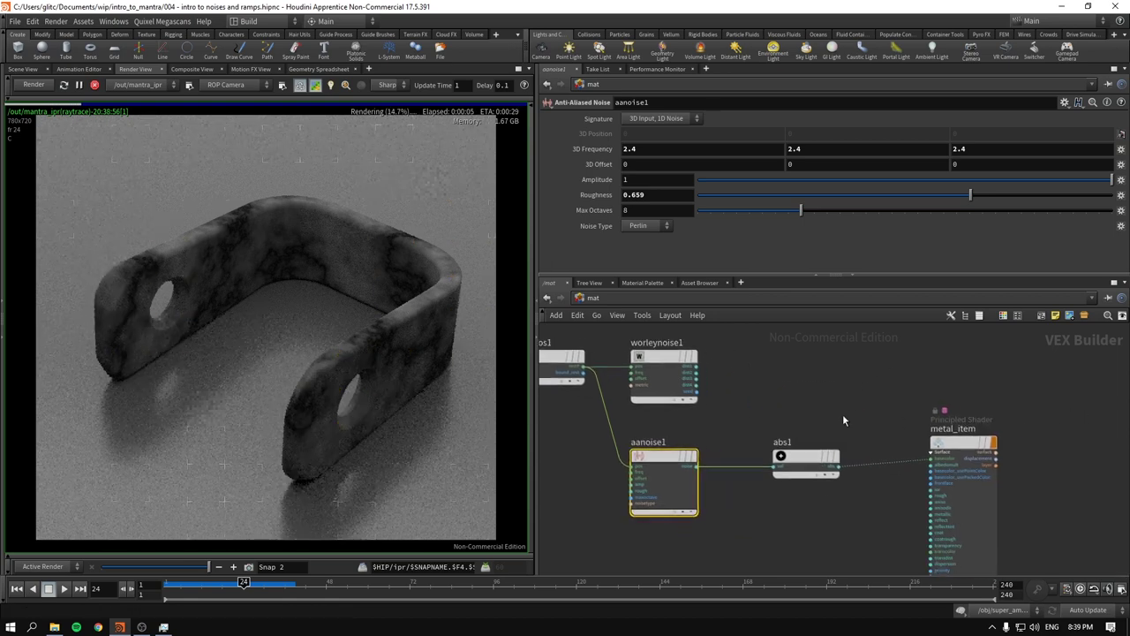
- Add a Turbulent Noise node, turbnoise1, below aanoise1 in the shader network
{"action": "middle_click_drag", "start_coordinate": [623, 565], "coordinate": [660, 487]}
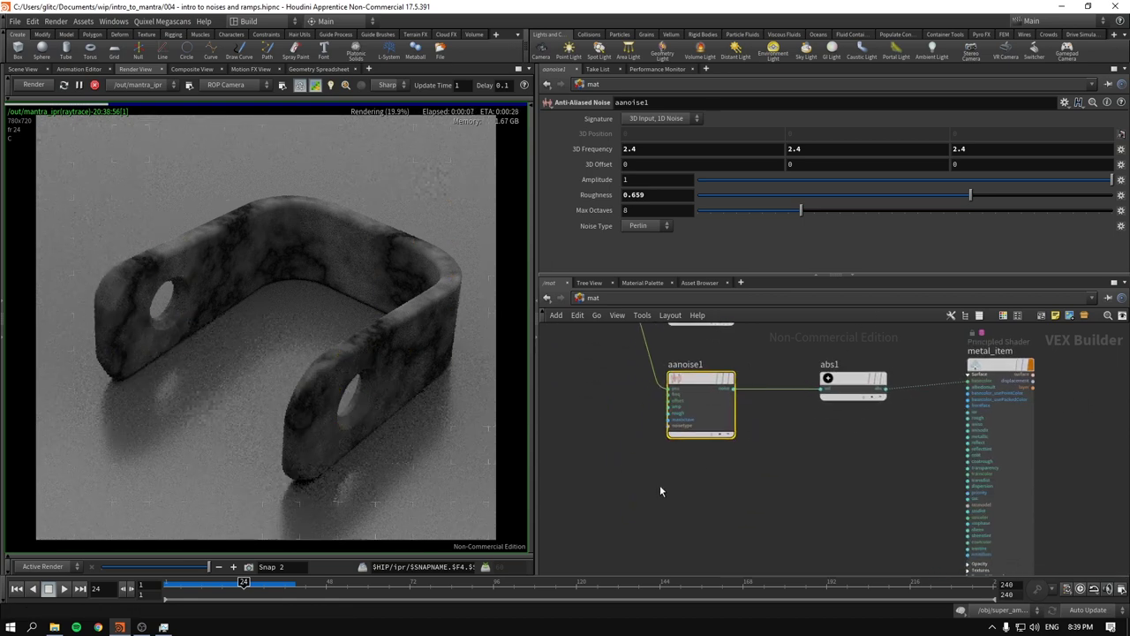
{"action": "key", "text": "Tab"}
{"action": "type", "text": "turb"}
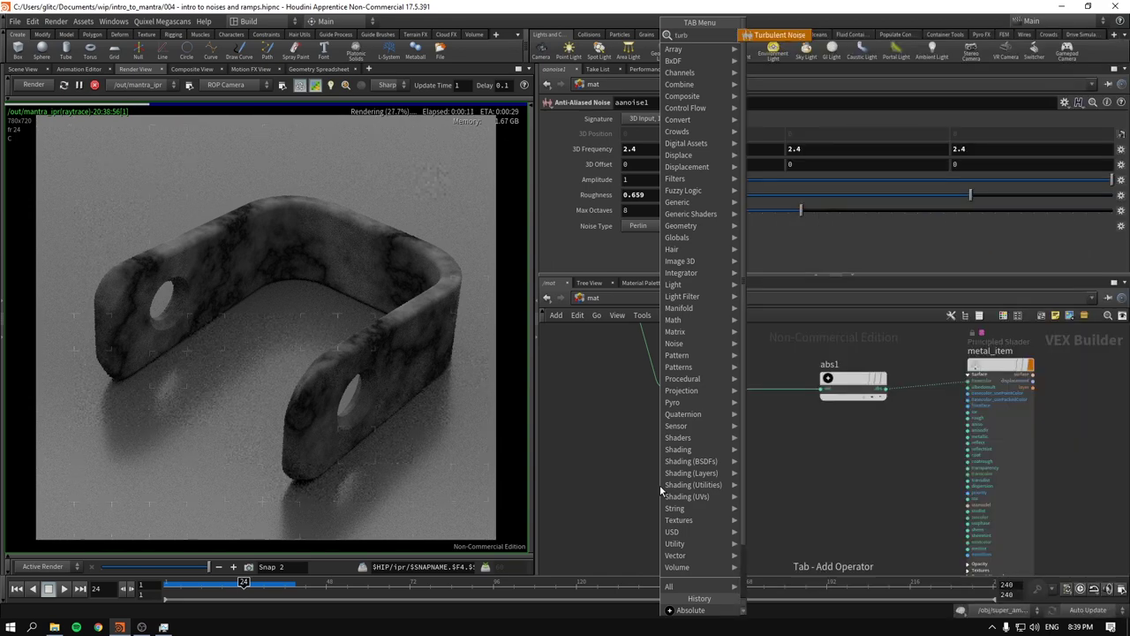
{"action": "key", "text": "Return"}
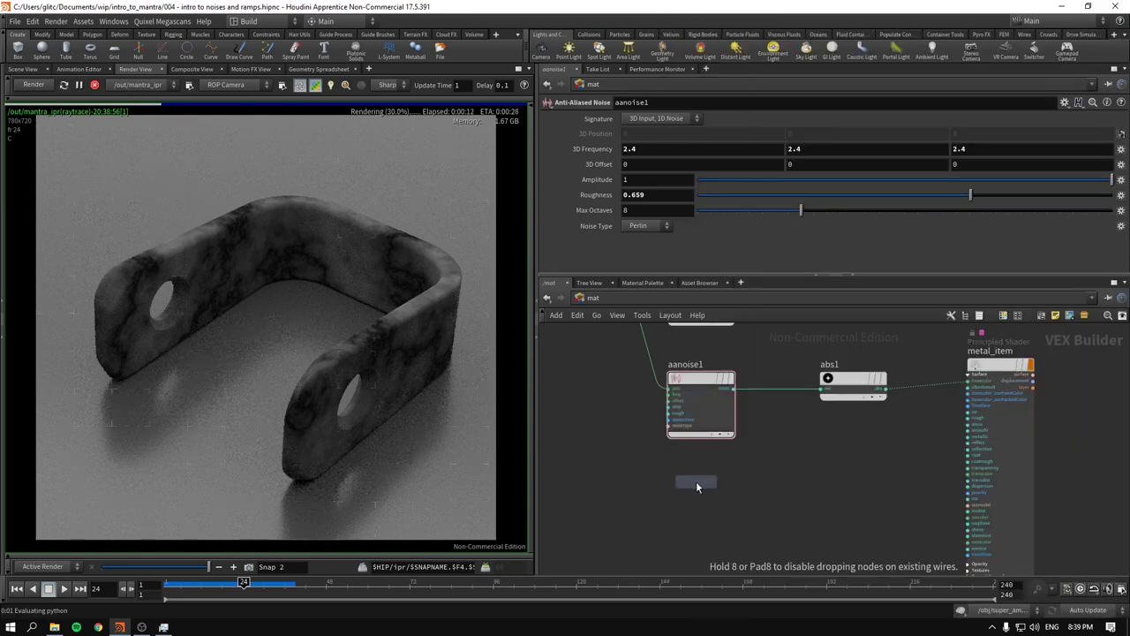
{"action": "left_click", "coordinate": [695, 485]}
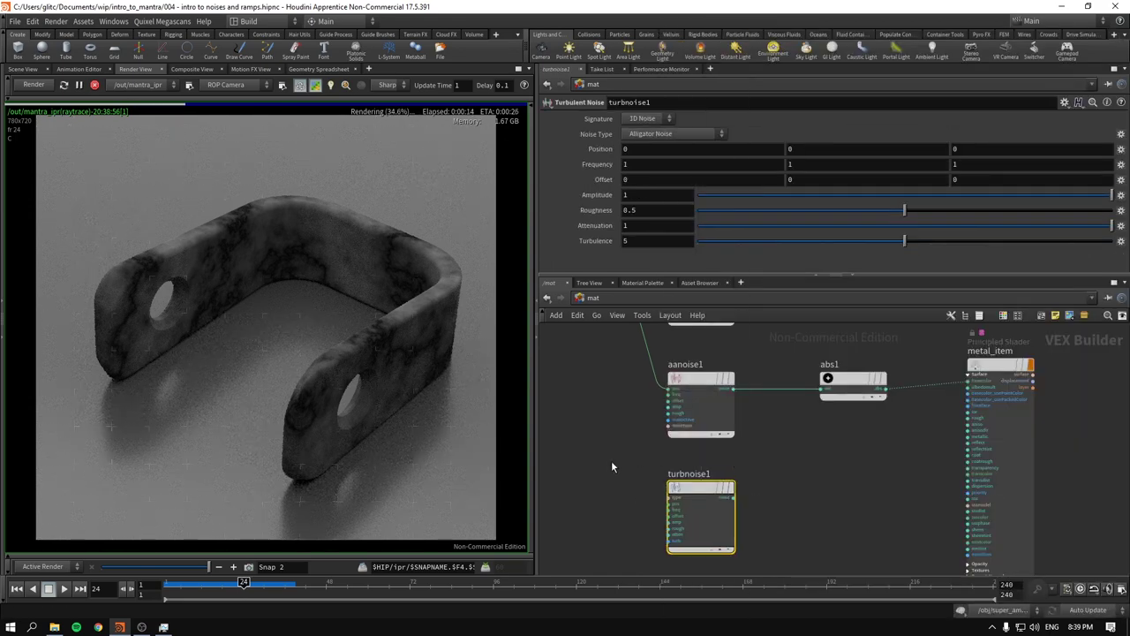
{"action": "middle_click_drag", "start_coordinate": [617, 417], "coordinate": [639, 428]}
- Check turbnoise1's noise type choices without changing them, then display aanoise1's parameters
{"action": "scroll", "coordinate": [639, 428], "scroll_direction": "up", "scroll_amount": 2}
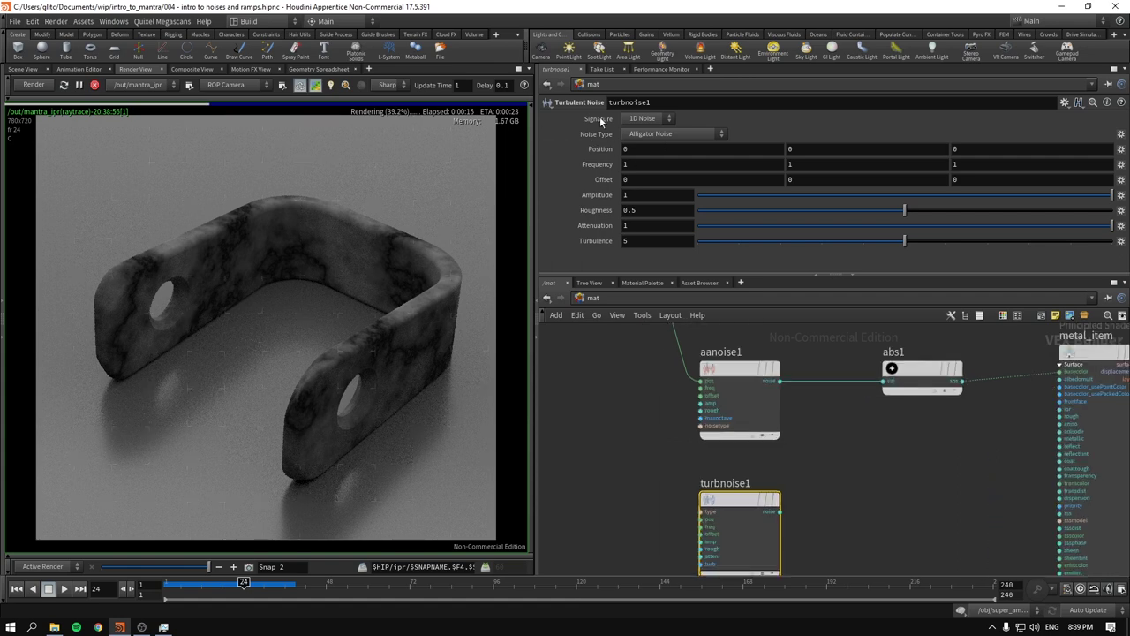
{"action": "left_click", "coordinate": [659, 134]}
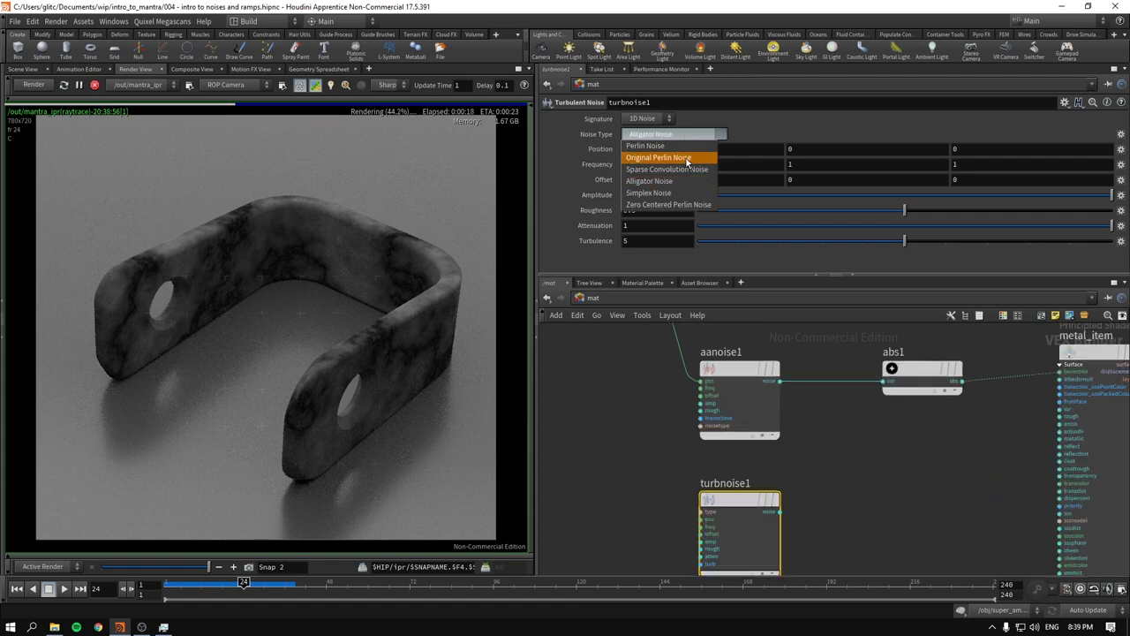
{"action": "key", "text": "Escape"}
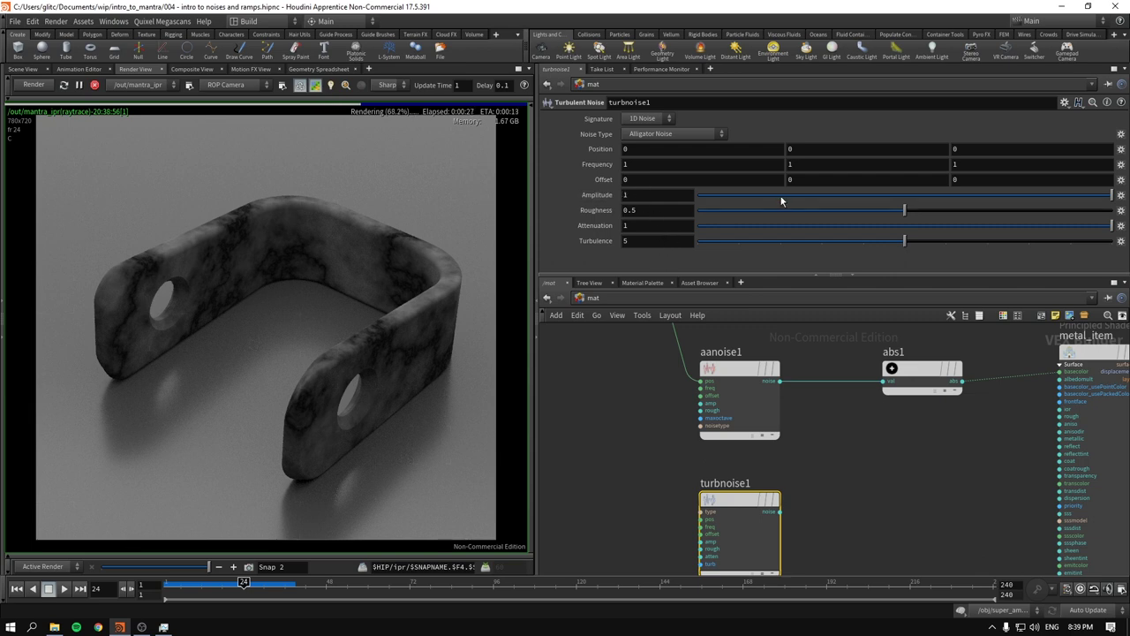
{"action": "left_click", "coordinate": [739, 369]}
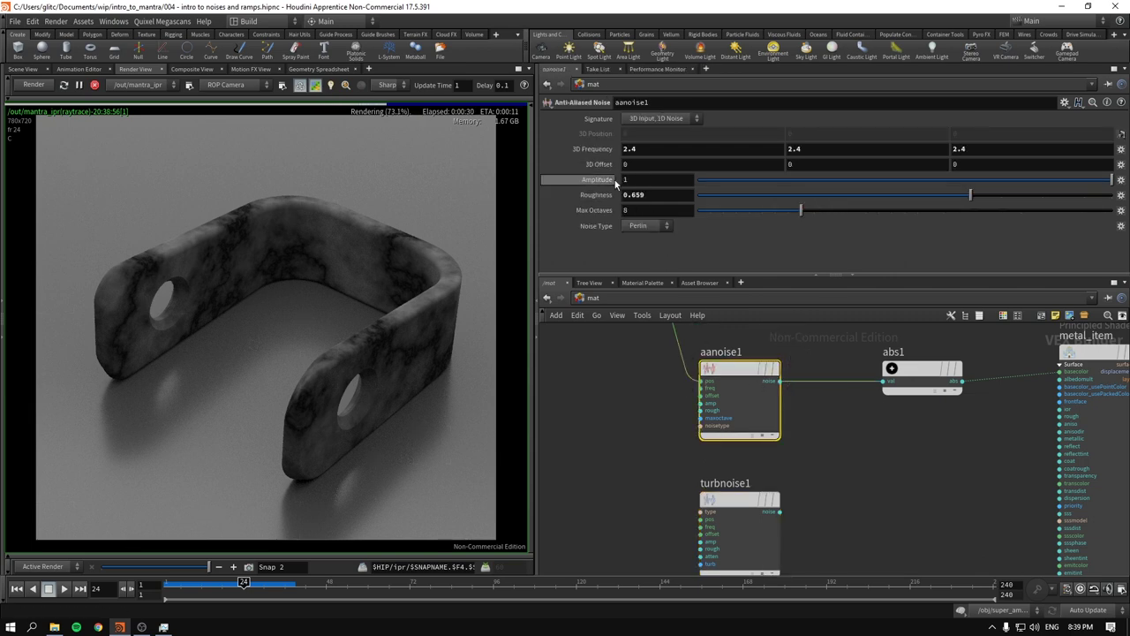
- Compare turbnoise1's settings with aanoise1's, then frame all shader nodes
{"action": "mouse_move", "coordinate": [748, 510]}
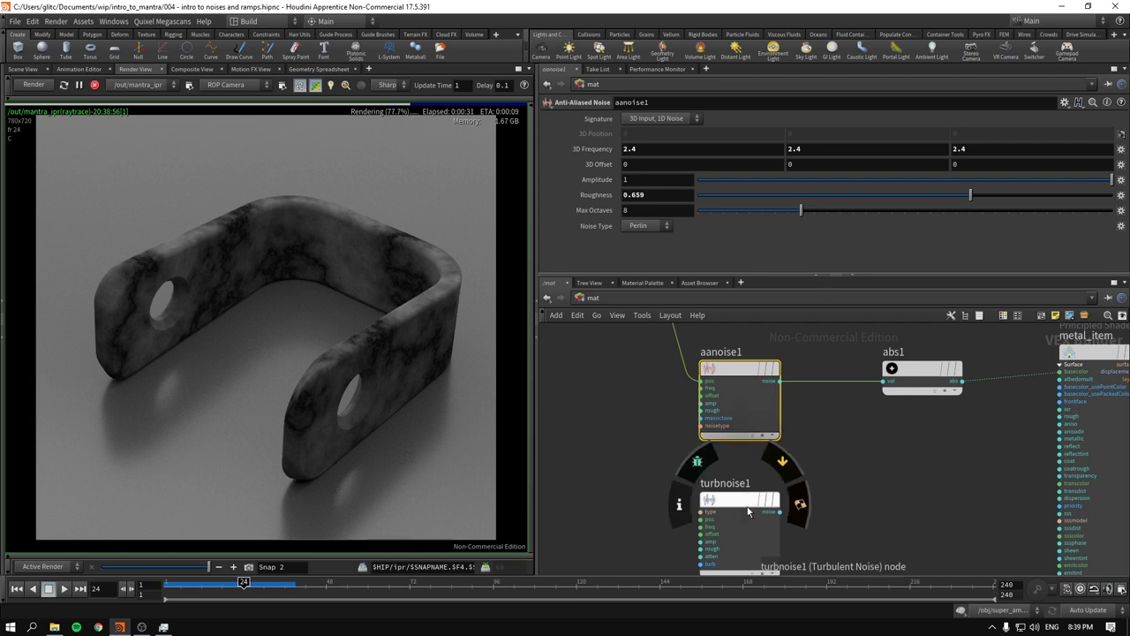
{"action": "left_click", "coordinate": [748, 510]}
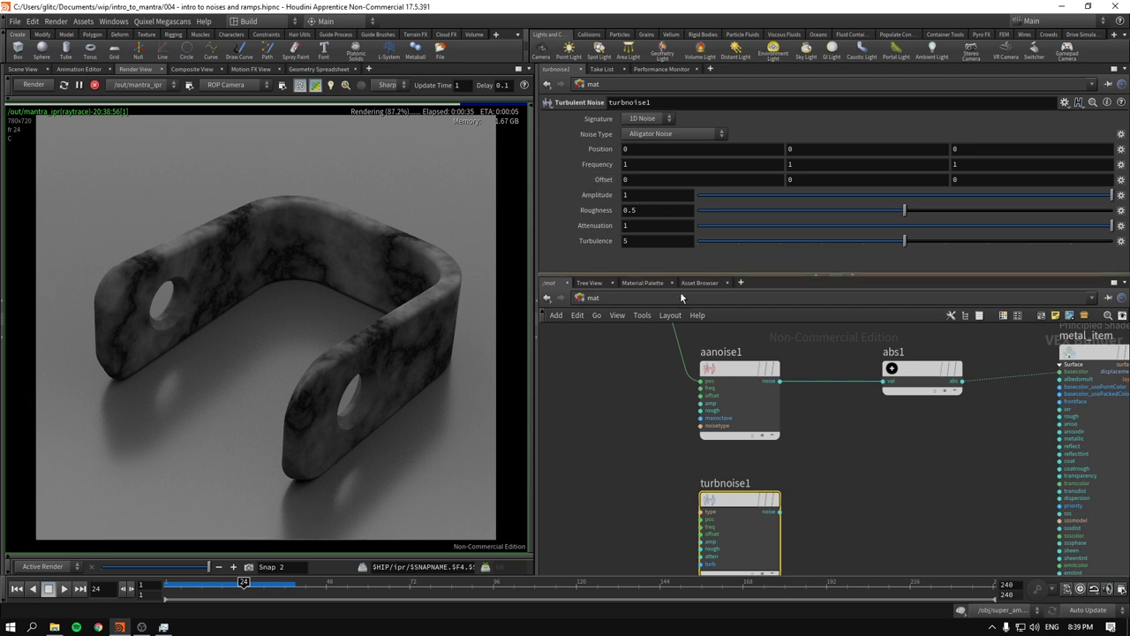
{"action": "left_click", "coordinate": [729, 371]}
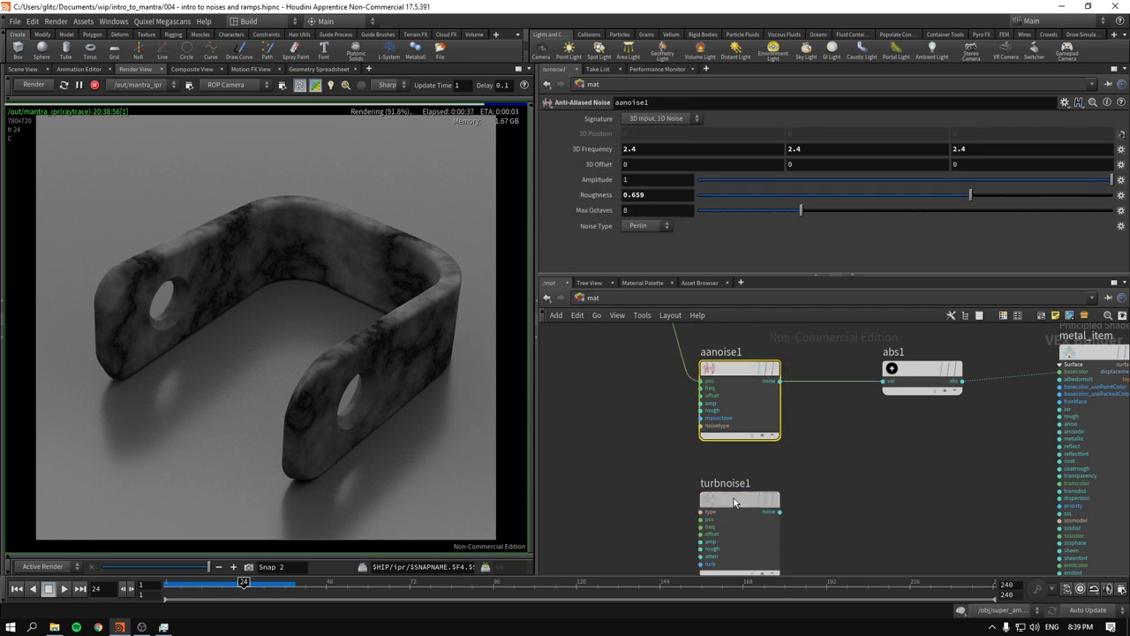
{"action": "left_click", "coordinate": [734, 498]}
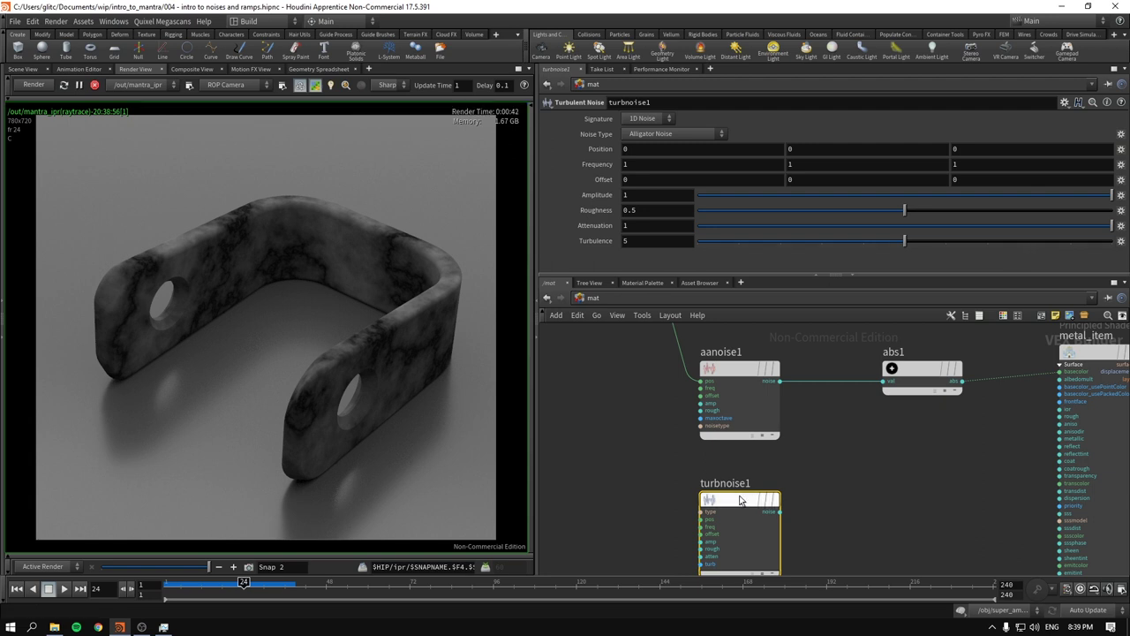
{"action": "scroll", "coordinate": [561, 395], "scroll_direction": "down", "scroll_amount": 3}
{"action": "key", "text": "h"}
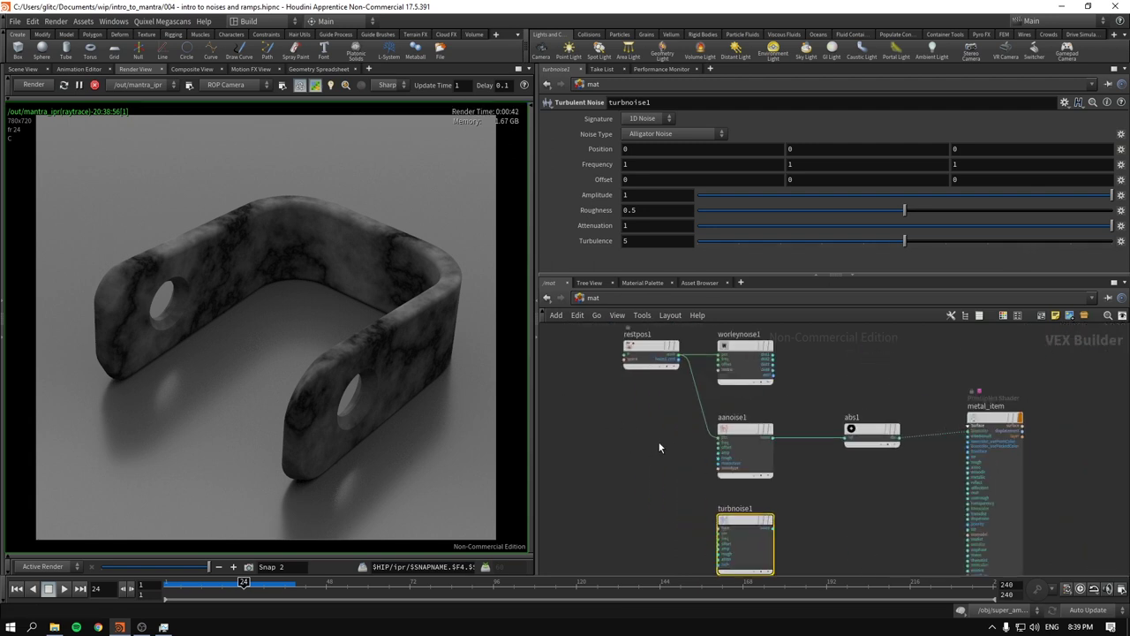
- Wire restpos1 into turbnoise1's pos and turbnoise1's noise into metal_item's basecolor
{"action": "left_click", "coordinate": [678, 357]}
{"action": "scroll", "coordinate": [571, 425], "scroll_direction": "up", "scroll_amount": 2}
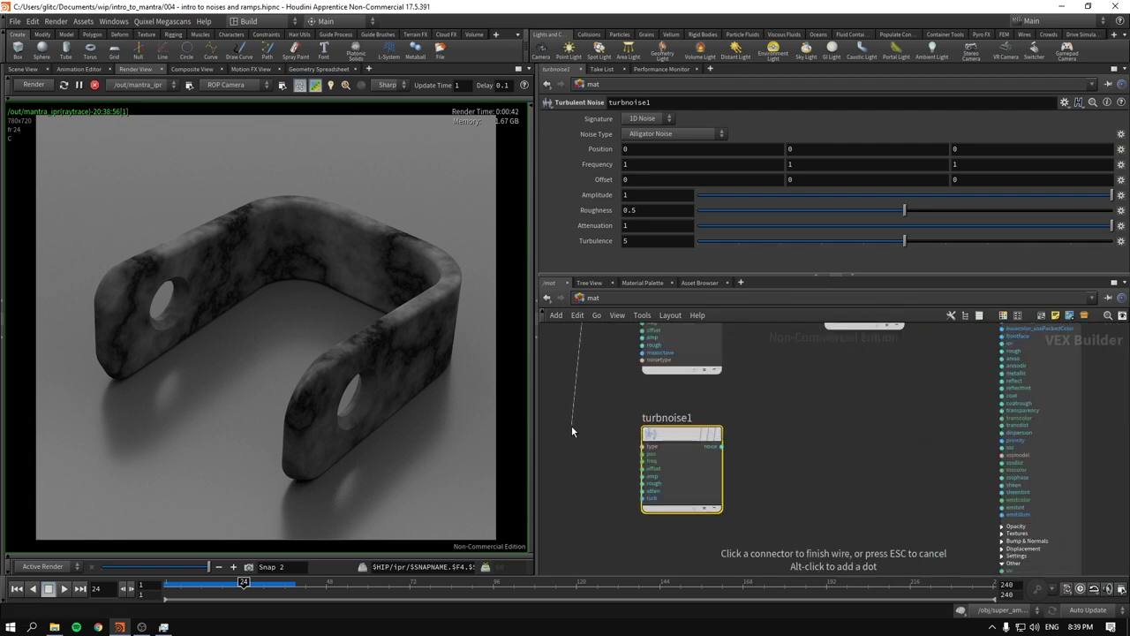
{"action": "left_click", "coordinate": [643, 453]}
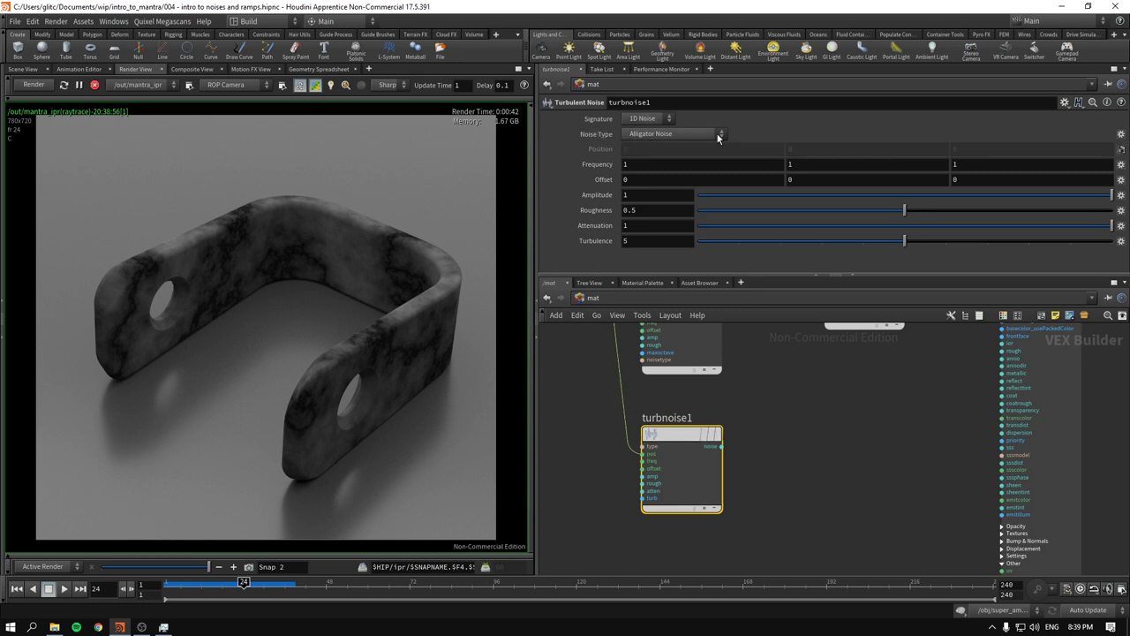
{"action": "scroll", "coordinate": [847, 413], "scroll_direction": "down", "scroll_amount": 4}
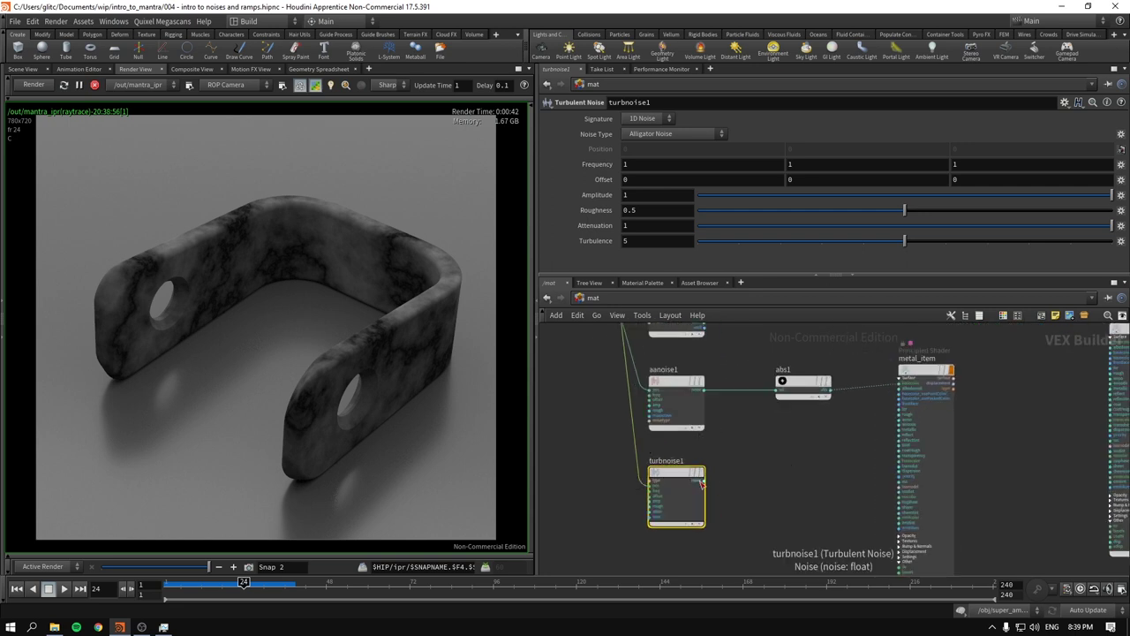
{"action": "left_click", "coordinate": [703, 480]}
{"action": "scroll", "coordinate": [846, 468], "scroll_direction": "up", "scroll_amount": 3}
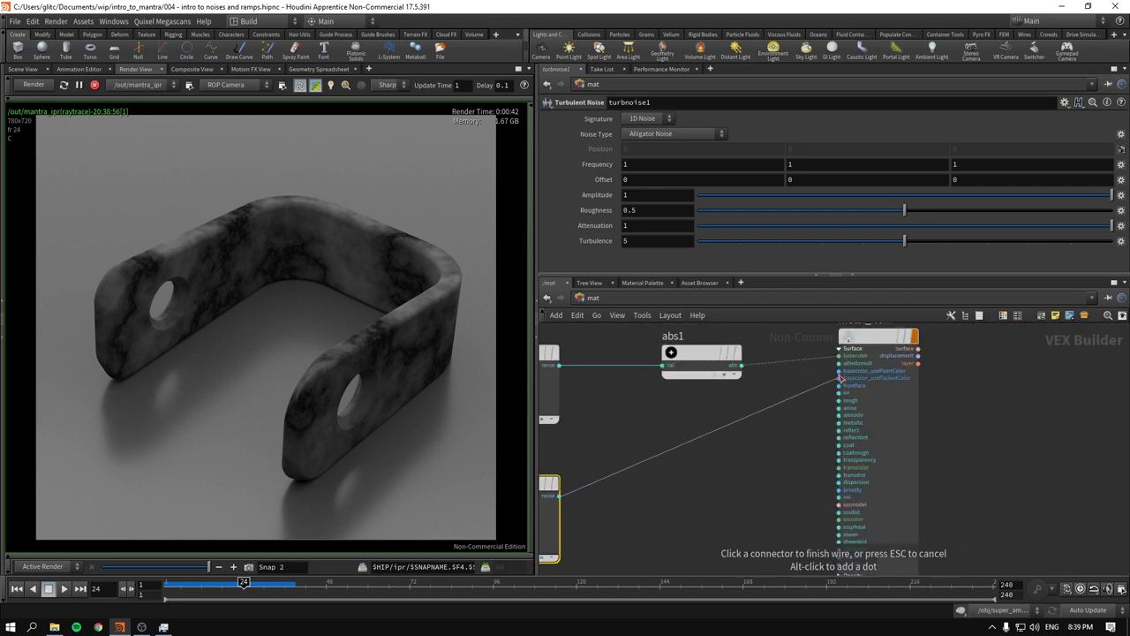
{"action": "left_click", "coordinate": [838, 356]}
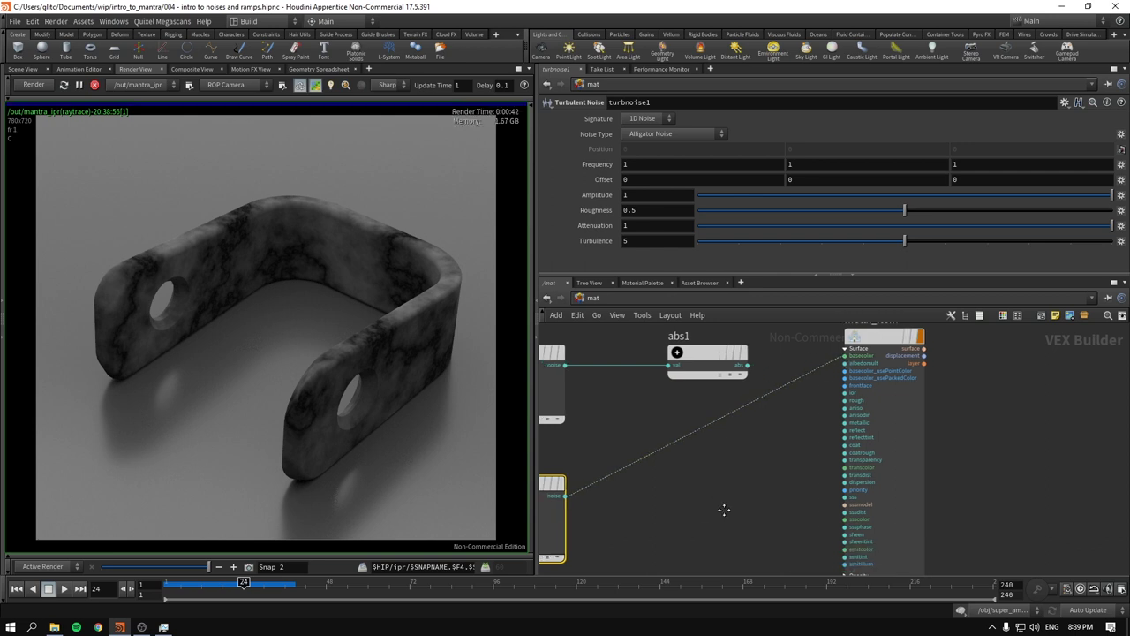
{"action": "middle_click_drag", "start_coordinate": [724, 510], "coordinate": [884, 485]}
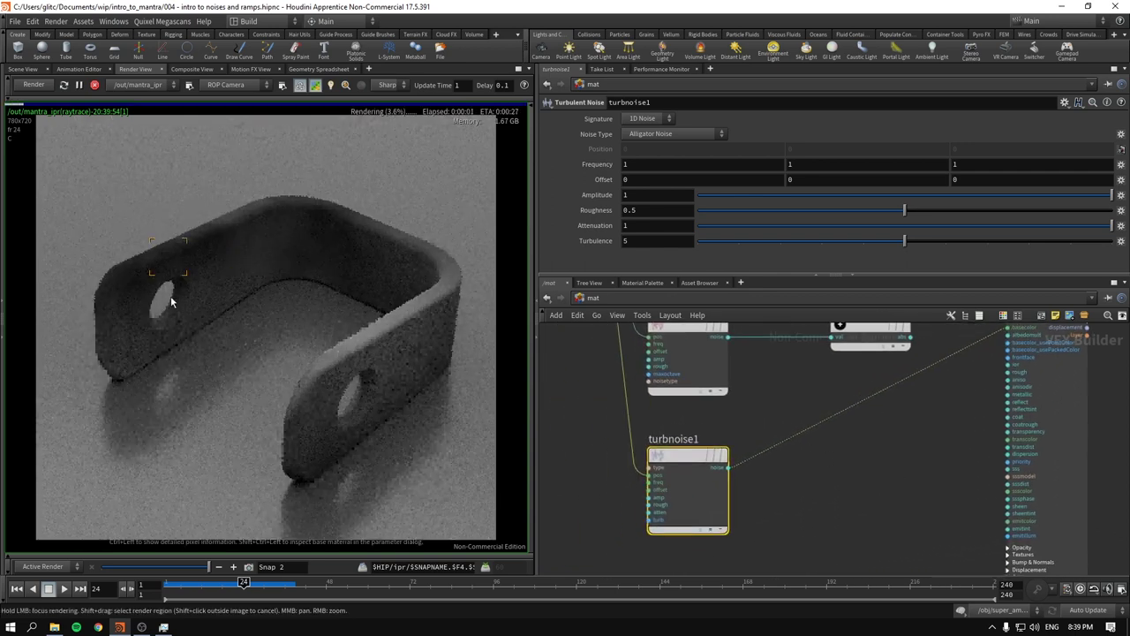
- Set turbnoise1's roughness to 0.912 and turbulence to 8
{"action": "left_click_drag", "start_coordinate": [1035, 214], "coordinate": [1075, 213]}
{"action": "left_click_drag", "start_coordinate": [905, 240], "coordinate": [998, 242]}
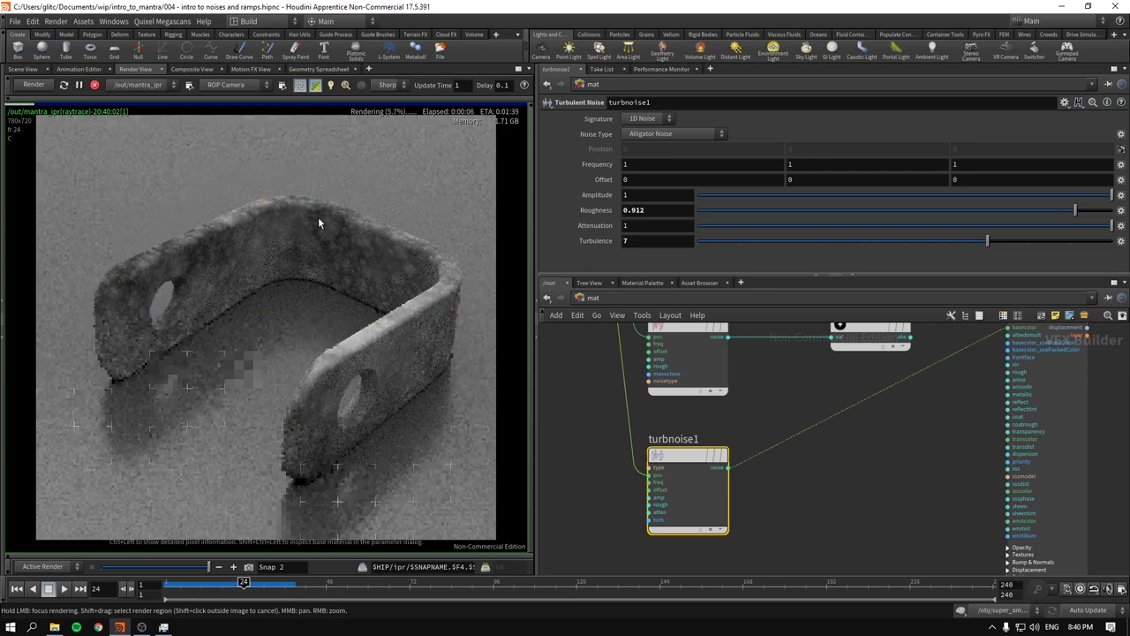
{"action": "left_click", "coordinate": [1030, 240]}
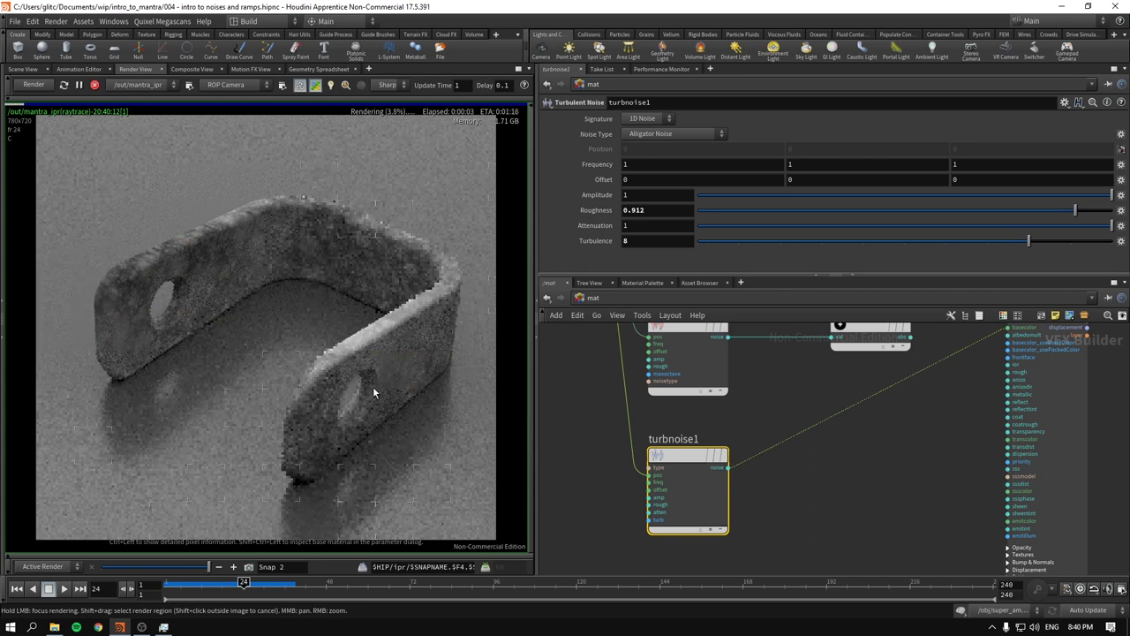
{"action": "scroll", "coordinate": [664, 380], "scroll_direction": "down", "scroll_amount": 3}
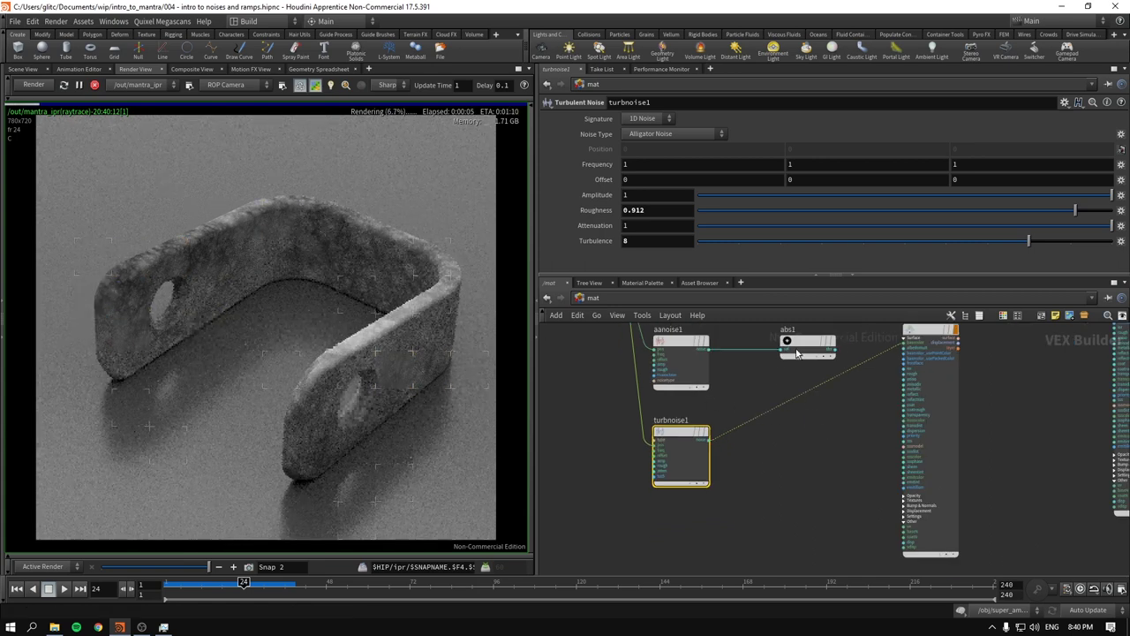
- Move abs1 left and metal_item near the noises, then display worleynoise1's parameters
{"action": "left_click_drag", "start_coordinate": [807, 344], "coordinate": [767, 344]}
{"action": "left_click_drag", "start_coordinate": [929, 336], "coordinate": [914, 423]}
{"action": "left_click", "coordinate": [827, 386]}
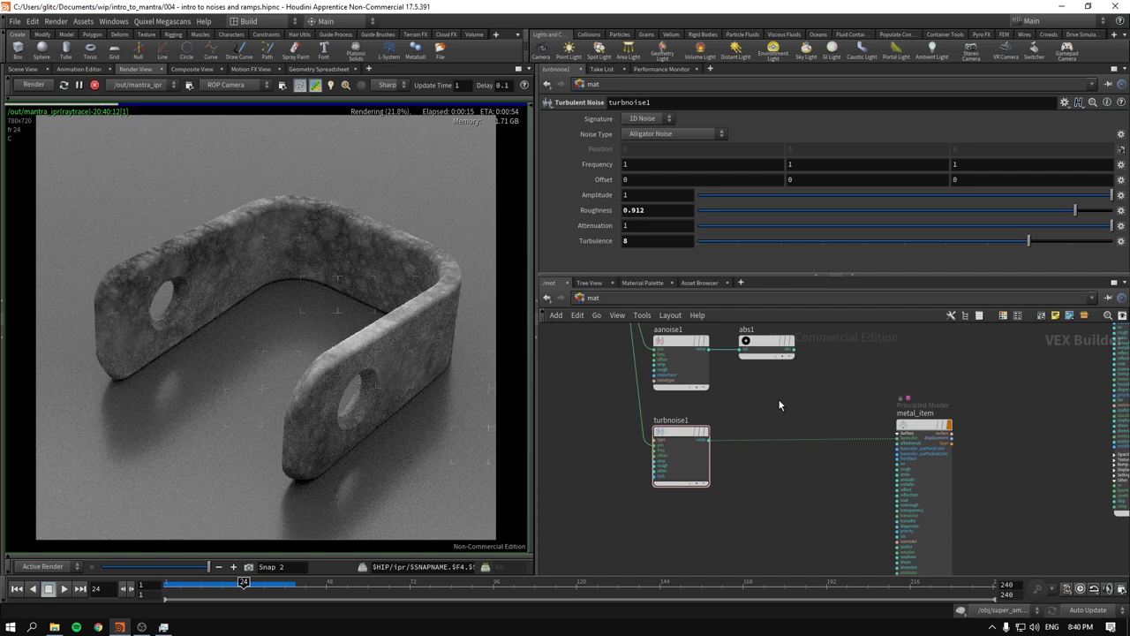
{"action": "scroll", "coordinate": [778, 398], "scroll_direction": "down", "scroll_amount": 3}
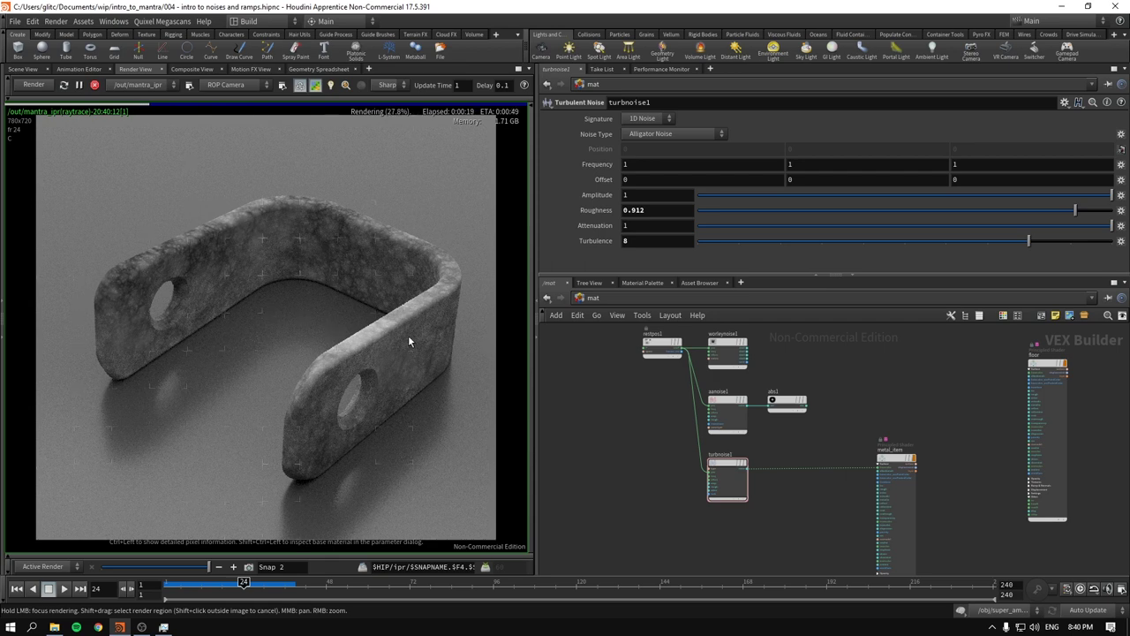
{"action": "left_click_drag", "start_coordinate": [913, 474], "coordinate": [896, 362]}
{"action": "scroll", "coordinate": [770, 419], "scroll_direction": "up", "scroll_amount": 4}
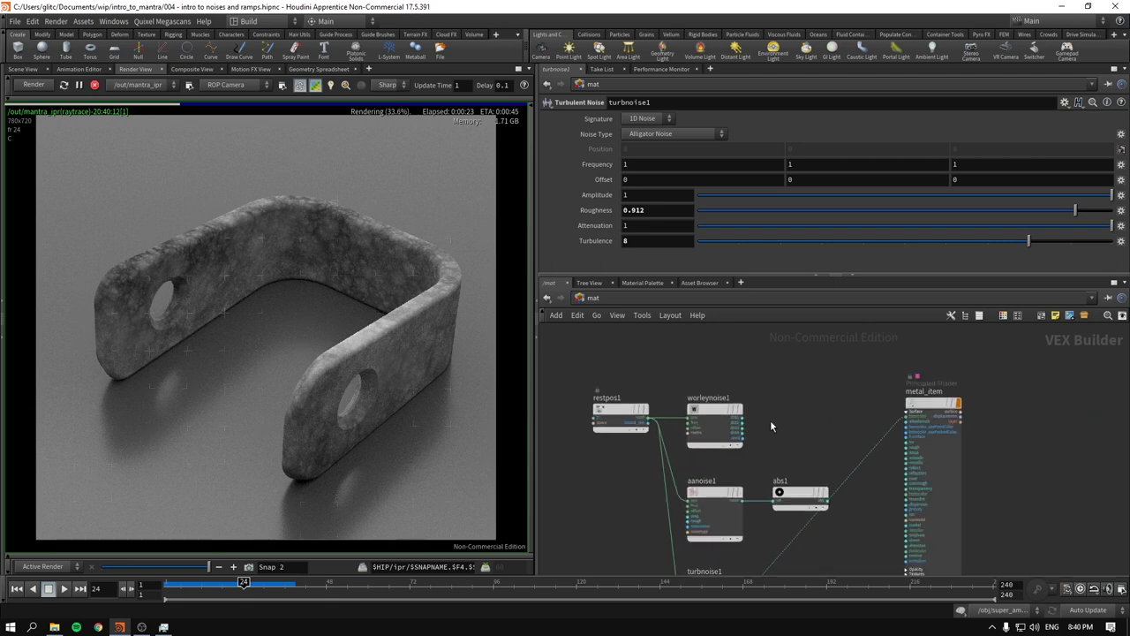
{"action": "left_click", "coordinate": [726, 415]}
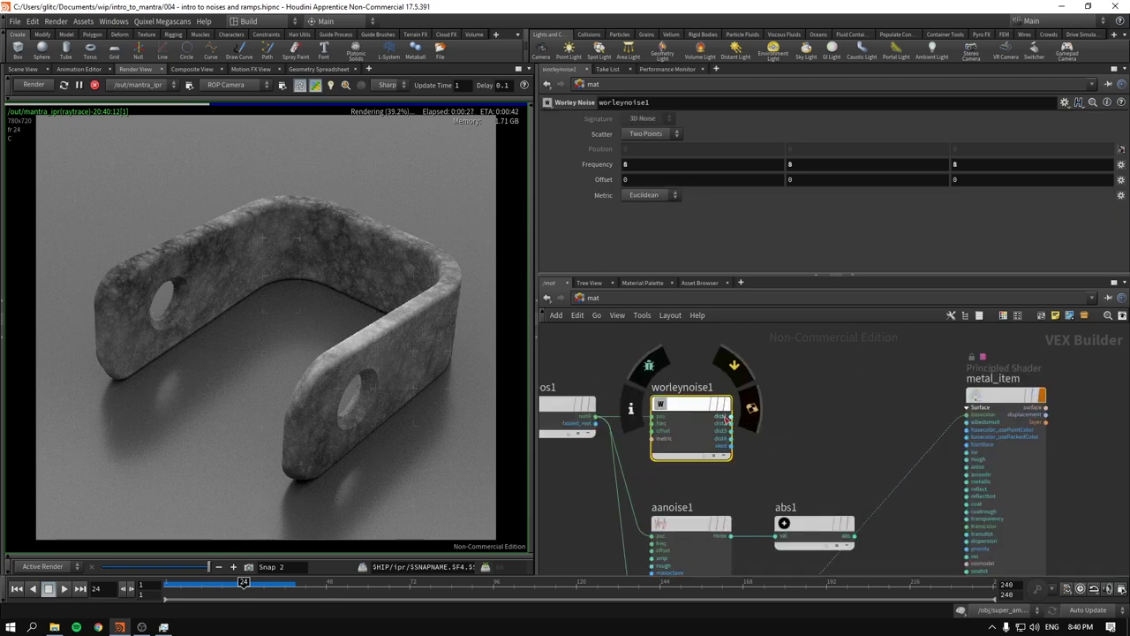
- Wire worleynoise1's dist1 output into metal_item's basecolor input
{"action": "left_click_drag", "start_coordinate": [732, 421], "coordinate": [1031, 398]}
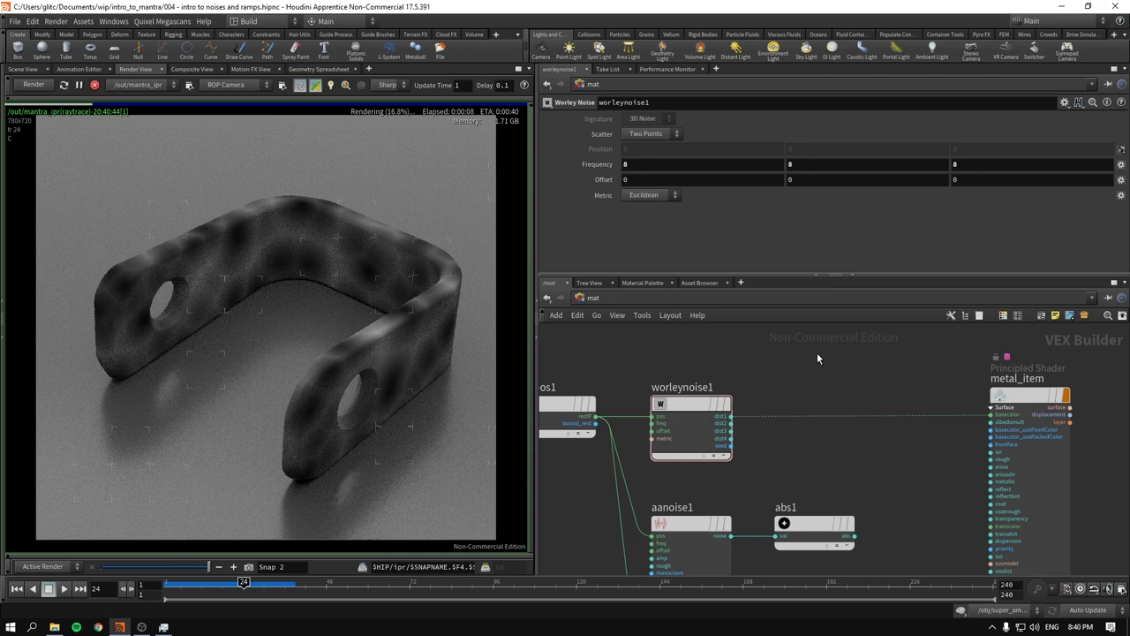
- Drop a Ramp Parameter node, ramp1, onto the worleynoise1-to-metal_item wire and enlarge the parameter pane
{"action": "key", "text": "Tab"}
{"action": "type", "text": "ra"}
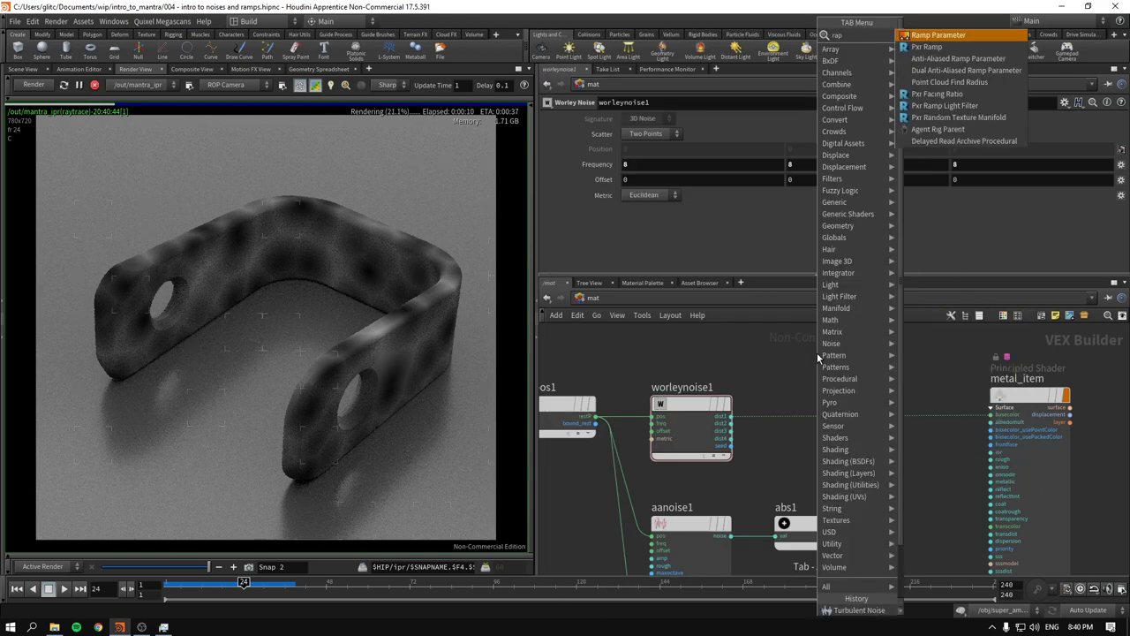
{"action": "type", "text": "mp"}
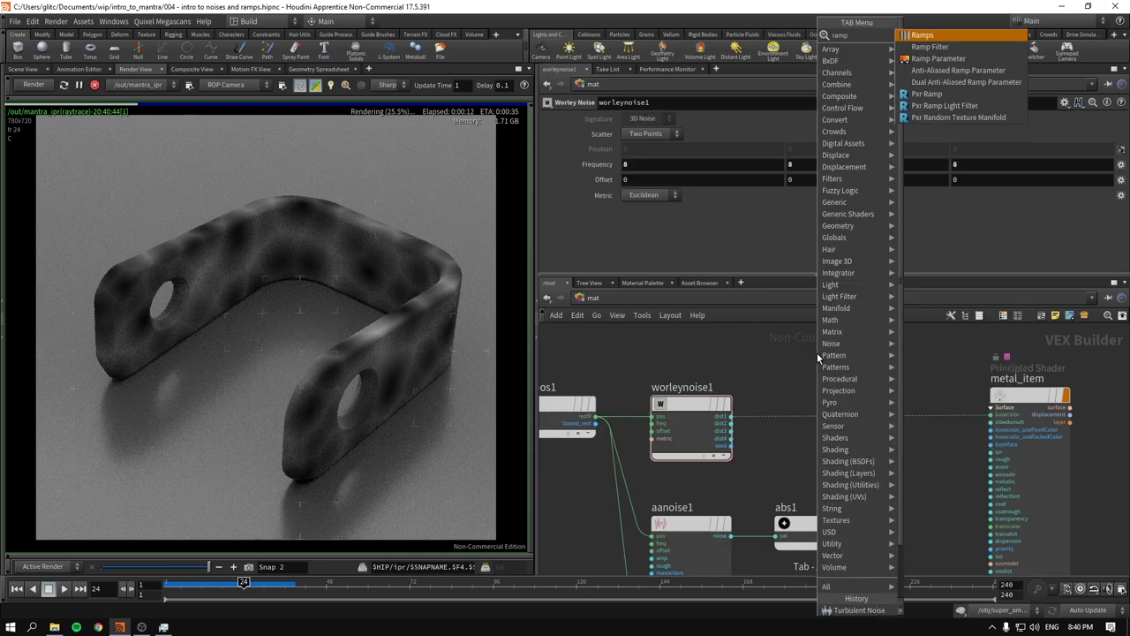
{"action": "left_click", "coordinate": [929, 62]}
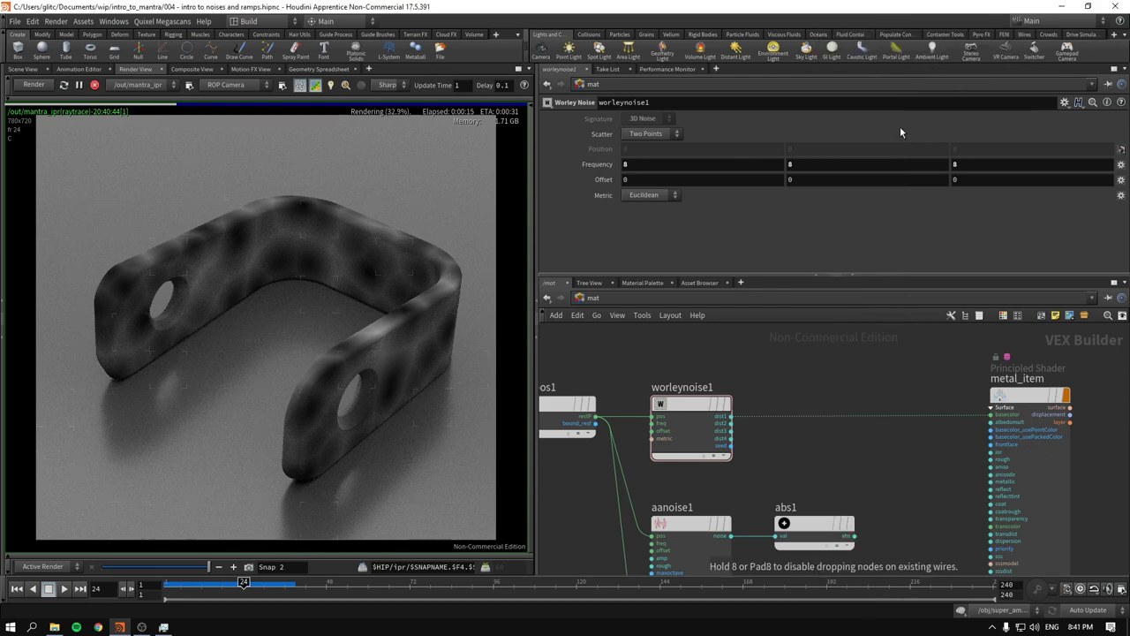
{"action": "left_click", "coordinate": [830, 422]}
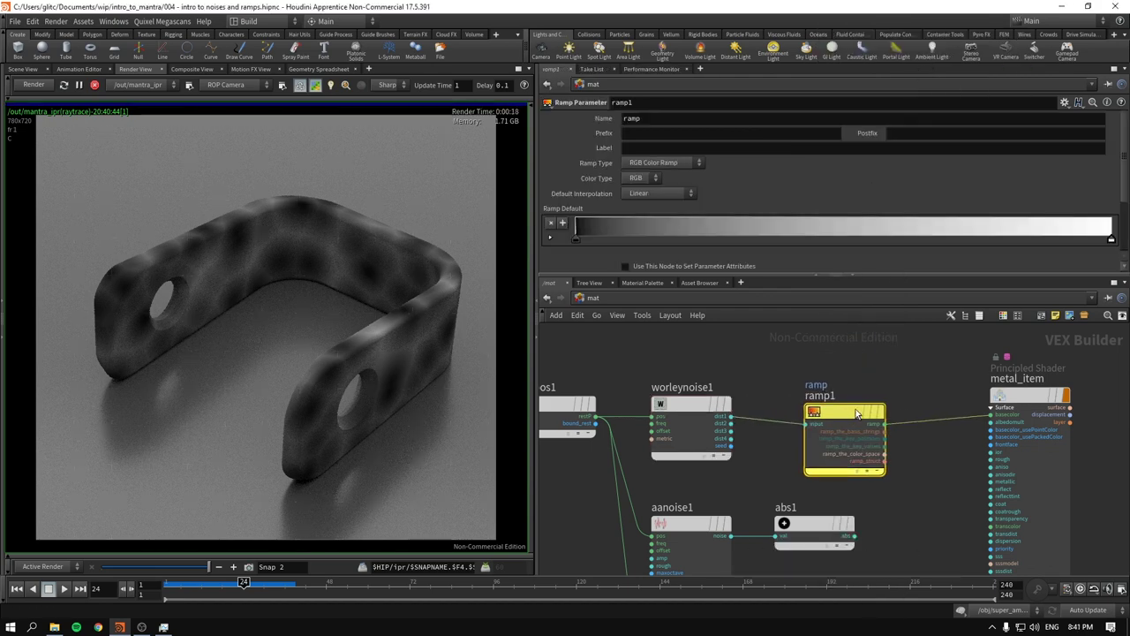
{"action": "left_click", "coordinate": [862, 405]}
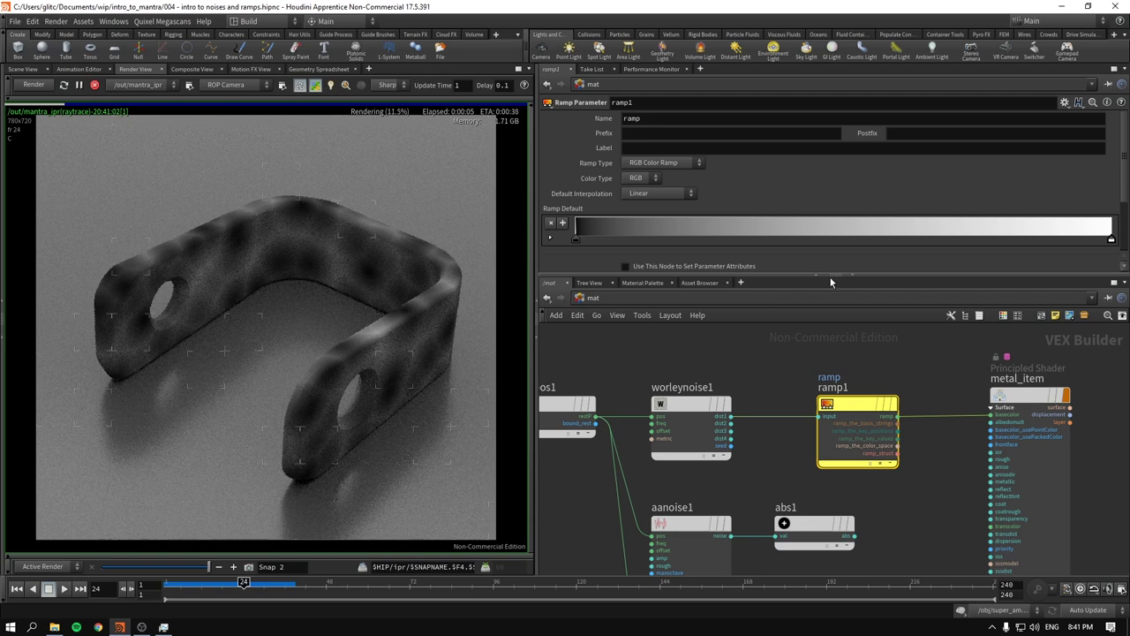
{"action": "left_click_drag", "start_coordinate": [833, 276], "coordinate": [839, 354]}
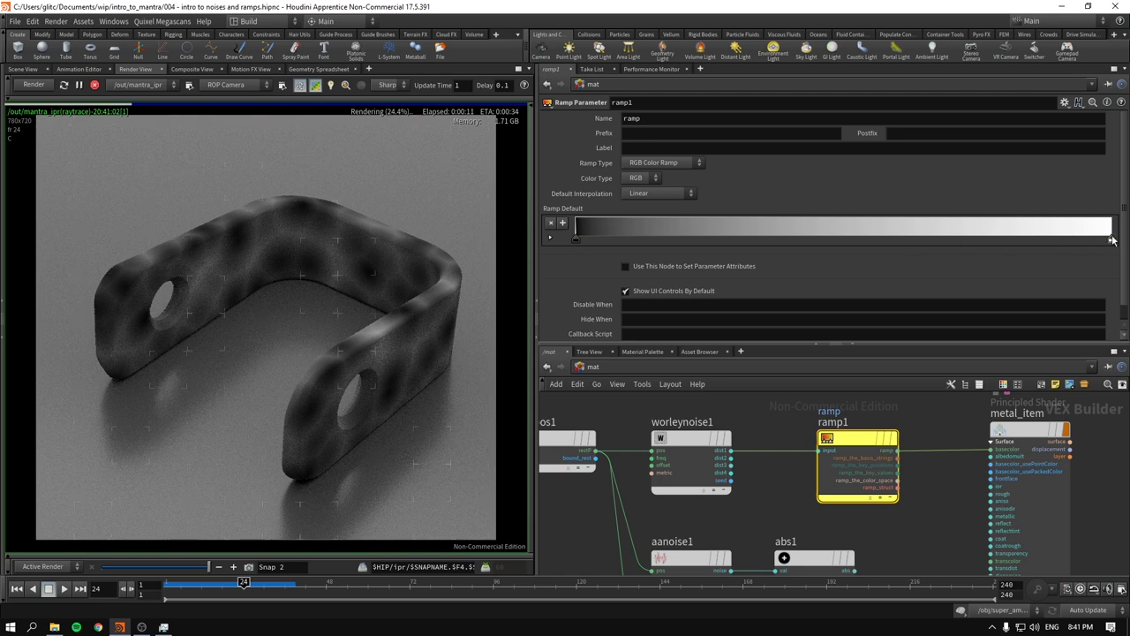
- Select ramp1's black key at position 0 and open its Color Editor
{"action": "left_click", "coordinate": [550, 238]}
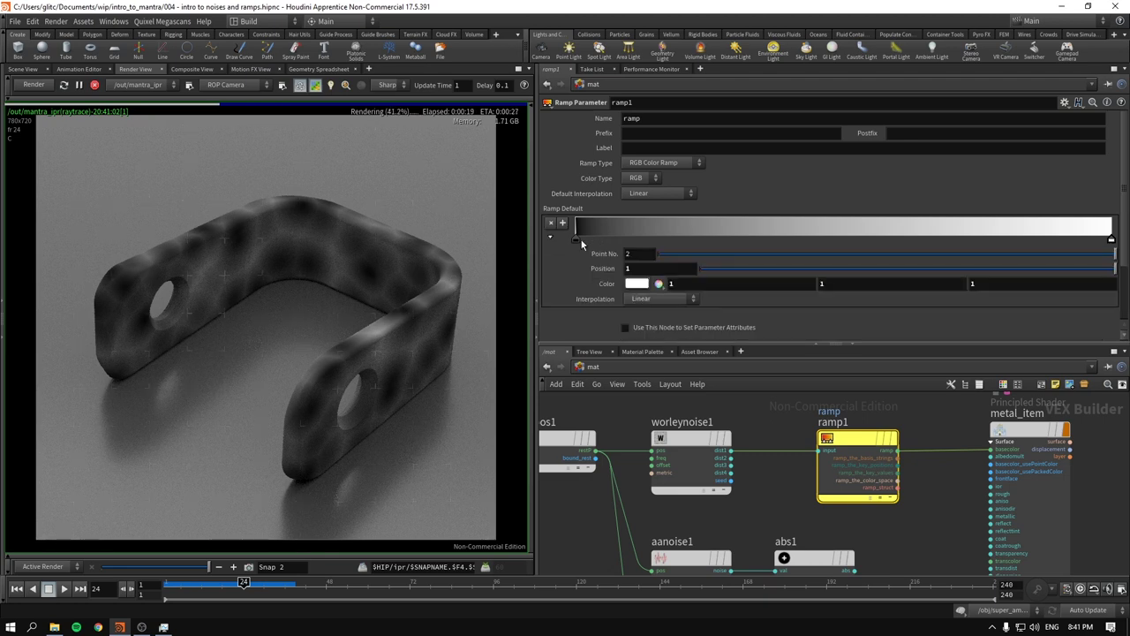
{"action": "left_click", "coordinate": [574, 239]}
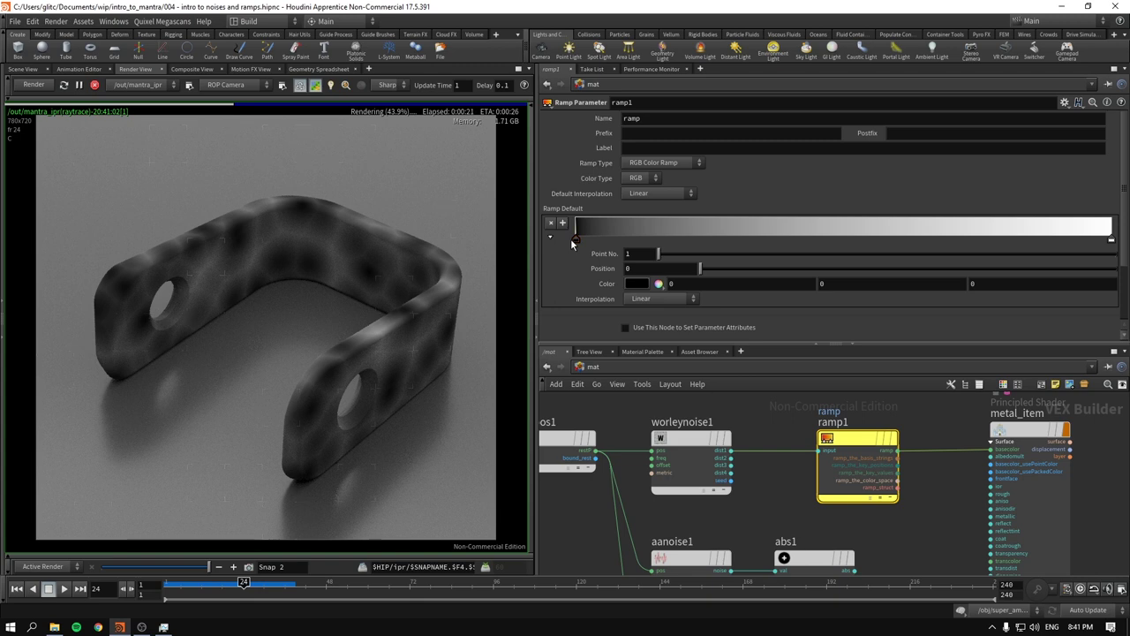
{"action": "left_click", "coordinate": [575, 239]}
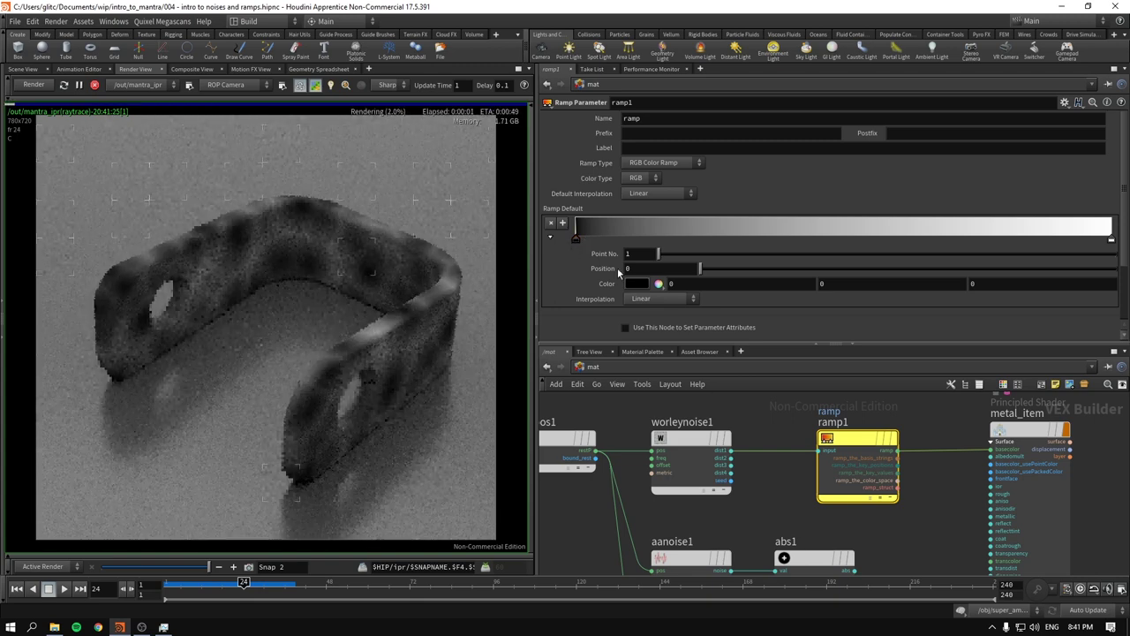
{"action": "mouse_move", "coordinate": [690, 440]}
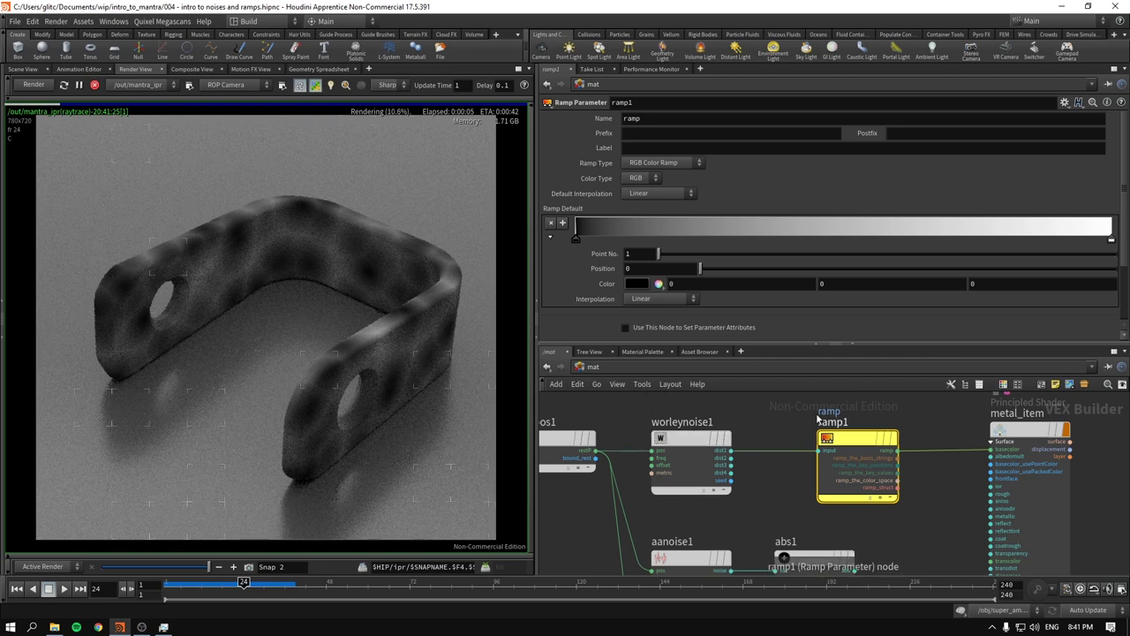
{"action": "scroll", "coordinate": [800, 415], "scroll_direction": "down", "scroll_amount": 2}
{"action": "middle_click_drag", "start_coordinate": [772, 412], "coordinate": [805, 457]}
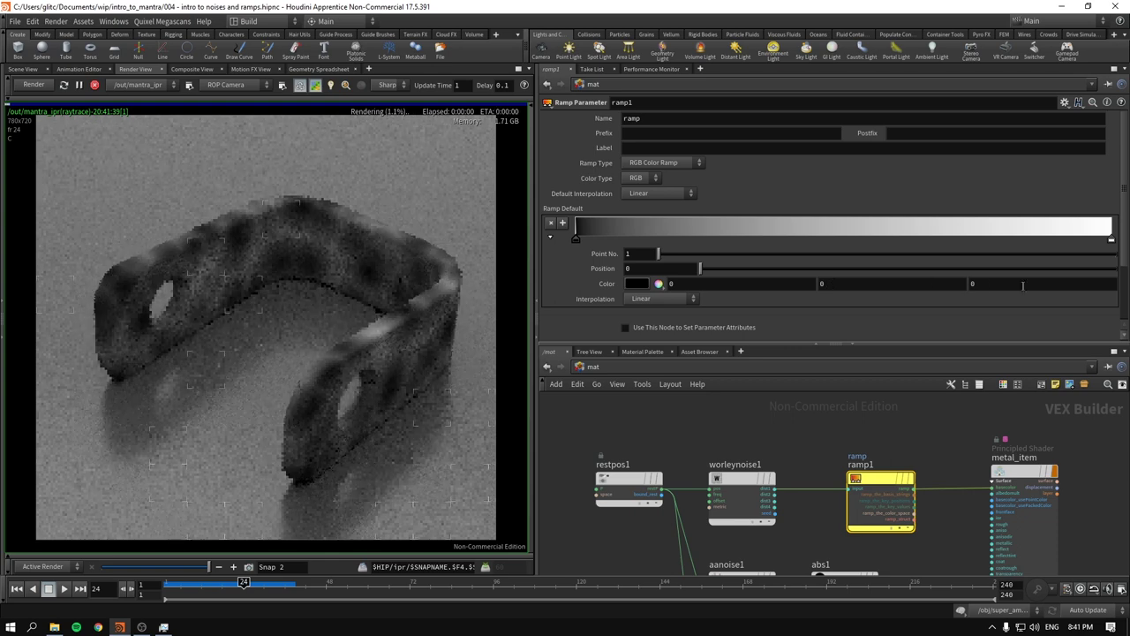
{"action": "left_click", "coordinate": [1112, 241]}
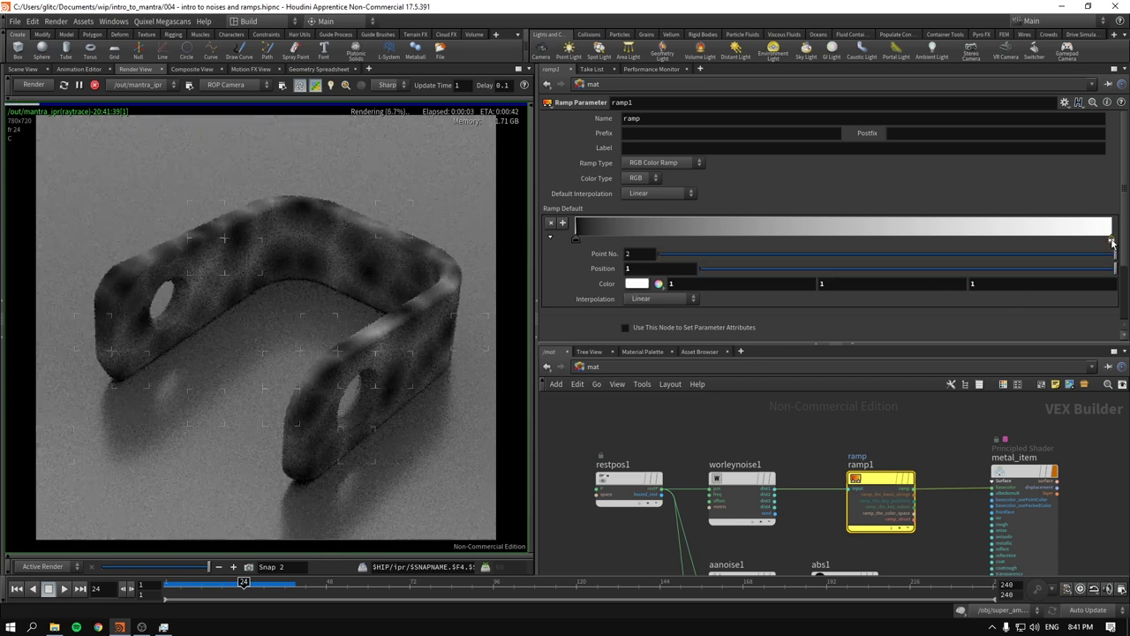
{"action": "left_click", "coordinate": [576, 239]}
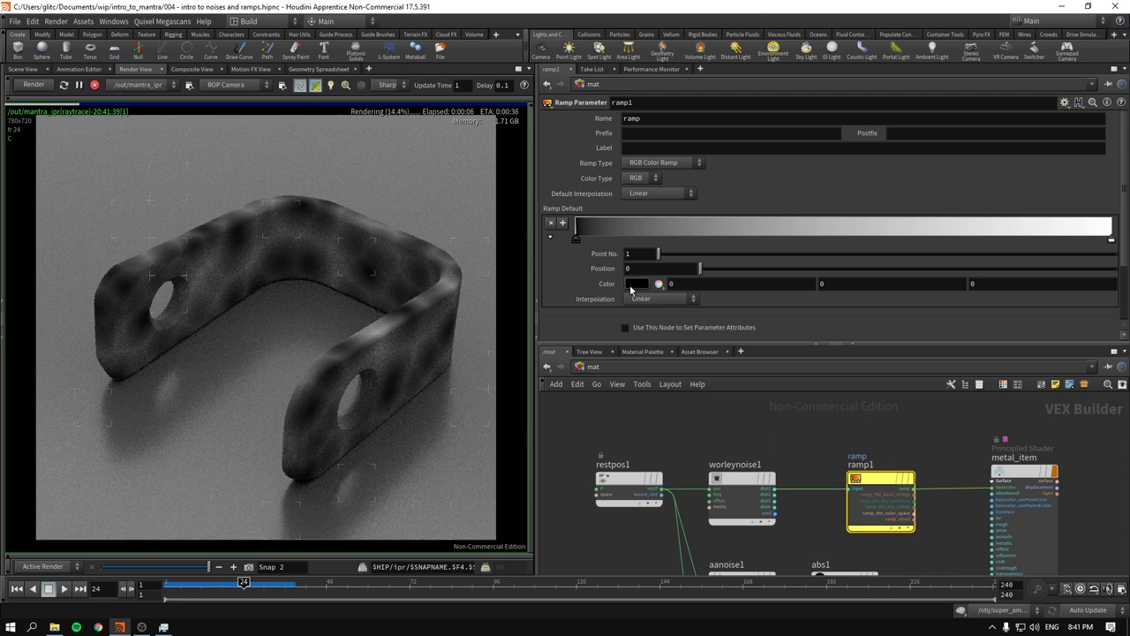
{"action": "left_click", "coordinate": [635, 283]}
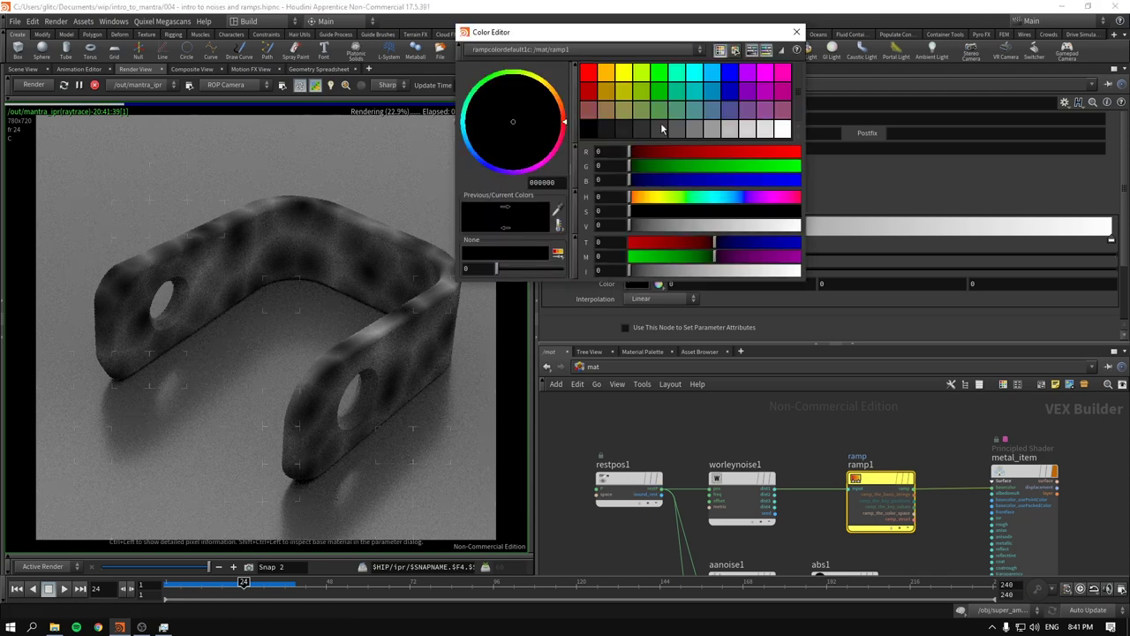
- Colour ramp1's starting key orange and its end key dark blue 00007F
{"action": "left_click", "coordinate": [608, 78]}
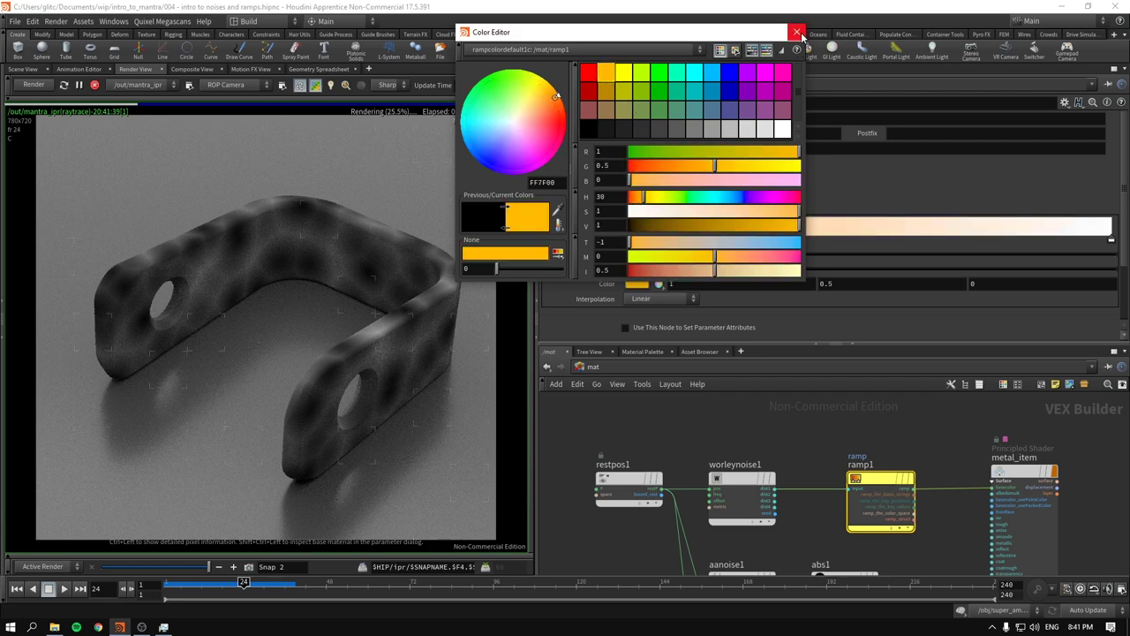
{"action": "left_click", "coordinate": [796, 32]}
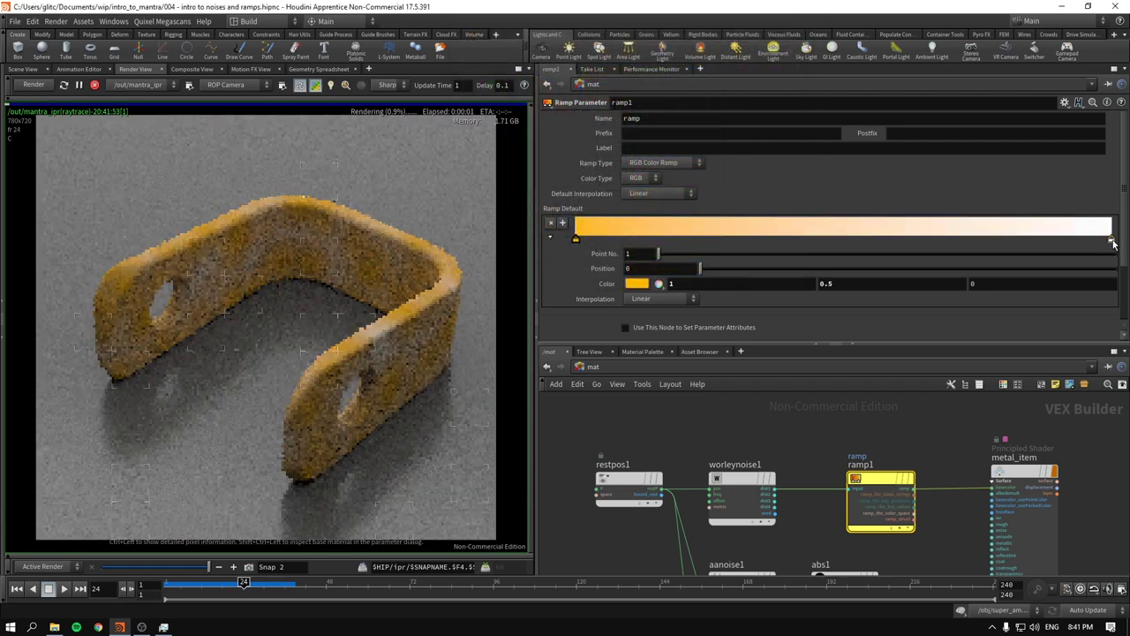
{"action": "left_click", "coordinate": [1110, 241]}
{"action": "left_click", "coordinate": [755, 481]}
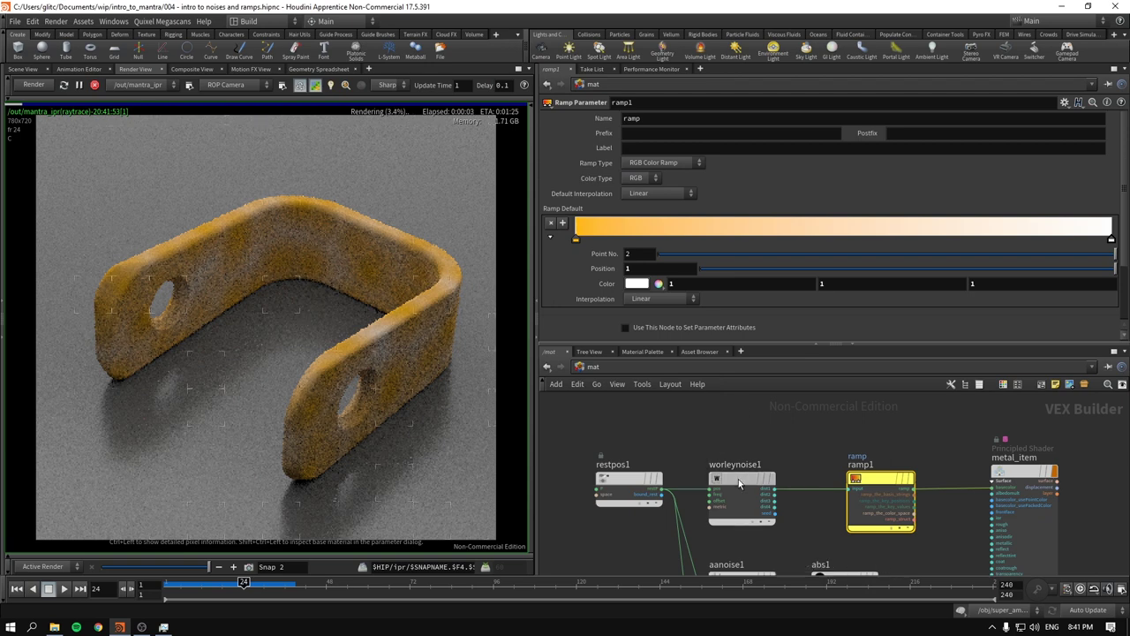
{"action": "left_click", "coordinate": [870, 482]}
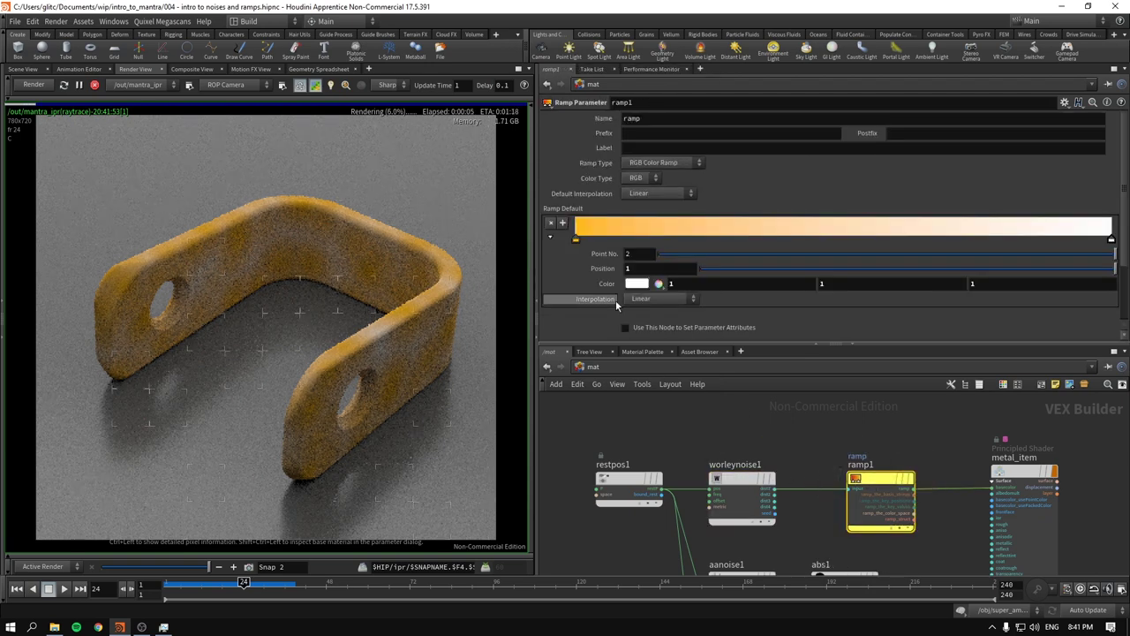
{"action": "left_click", "coordinate": [636, 283]}
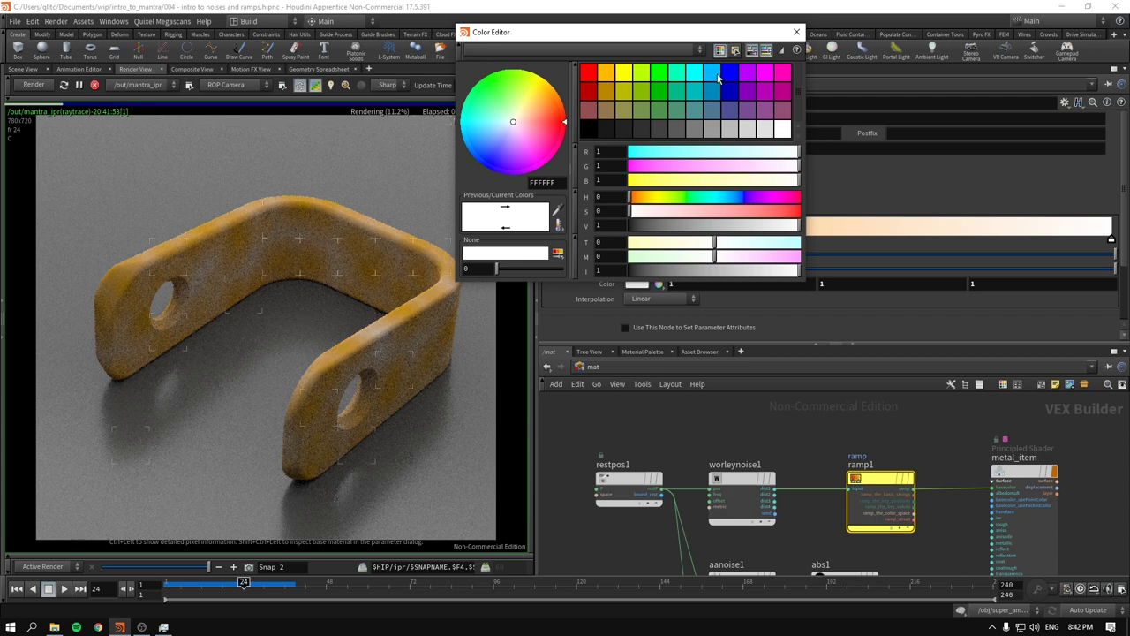
{"action": "left_click", "coordinate": [731, 92]}
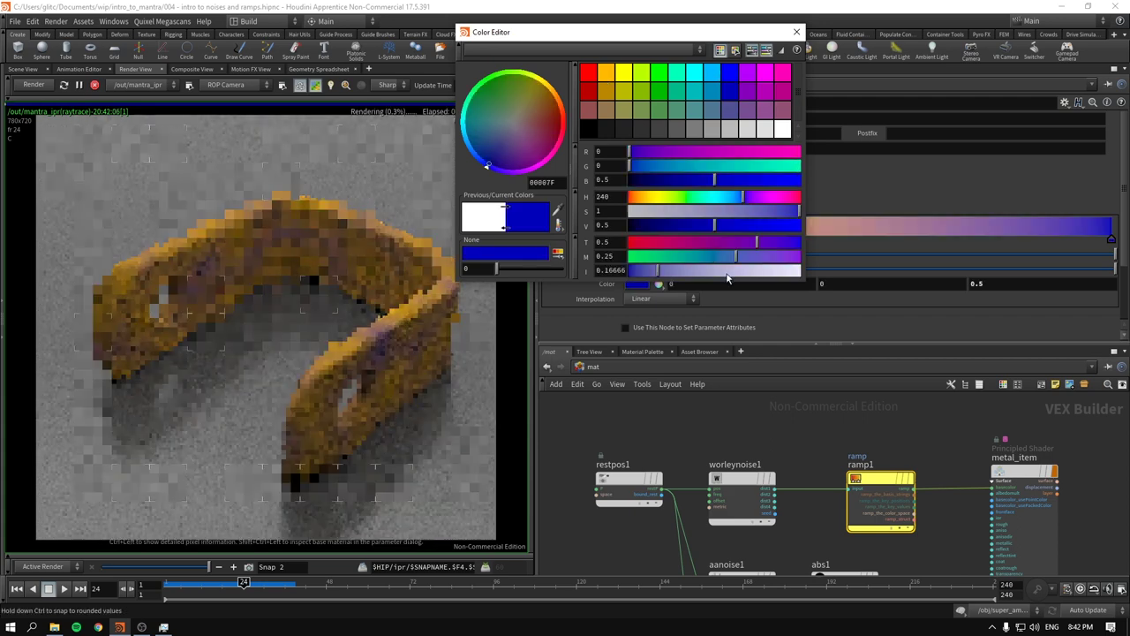
{"action": "left_click", "coordinate": [796, 32]}
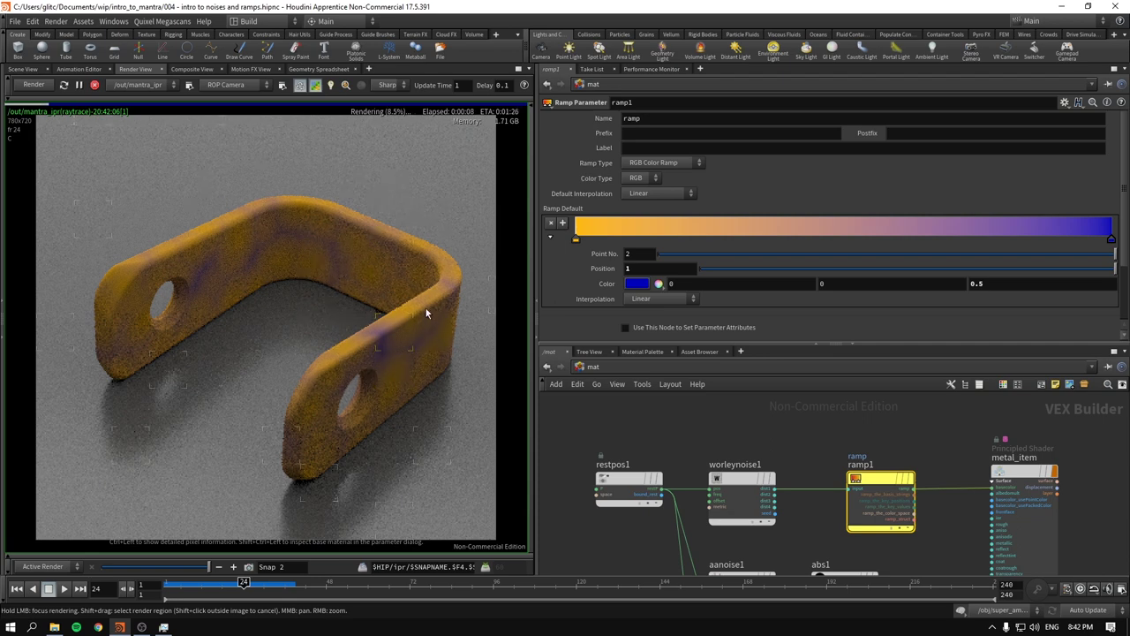
- Pull the blue end key inward from 0.7 to about 0.5
{"action": "left_click_drag", "start_coordinate": [737, 478], "coordinate": [753, 477]}
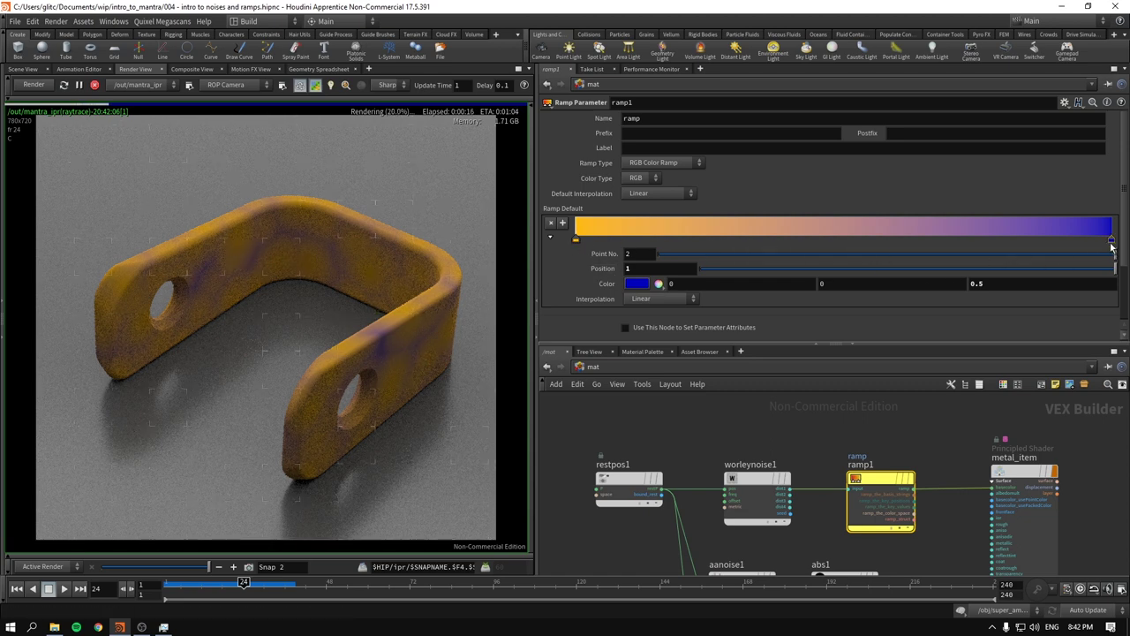
{"action": "left_click_drag", "start_coordinate": [1076, 247], "coordinate": [962, 241]}
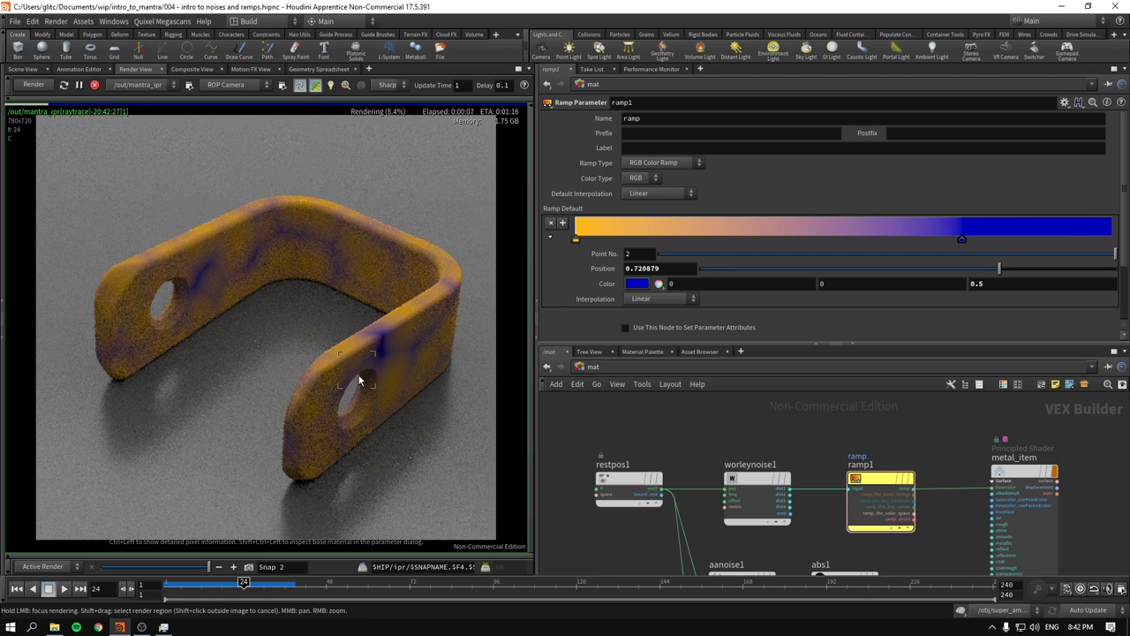
{"action": "left_click_drag", "start_coordinate": [962, 239], "coordinate": [950, 238]}
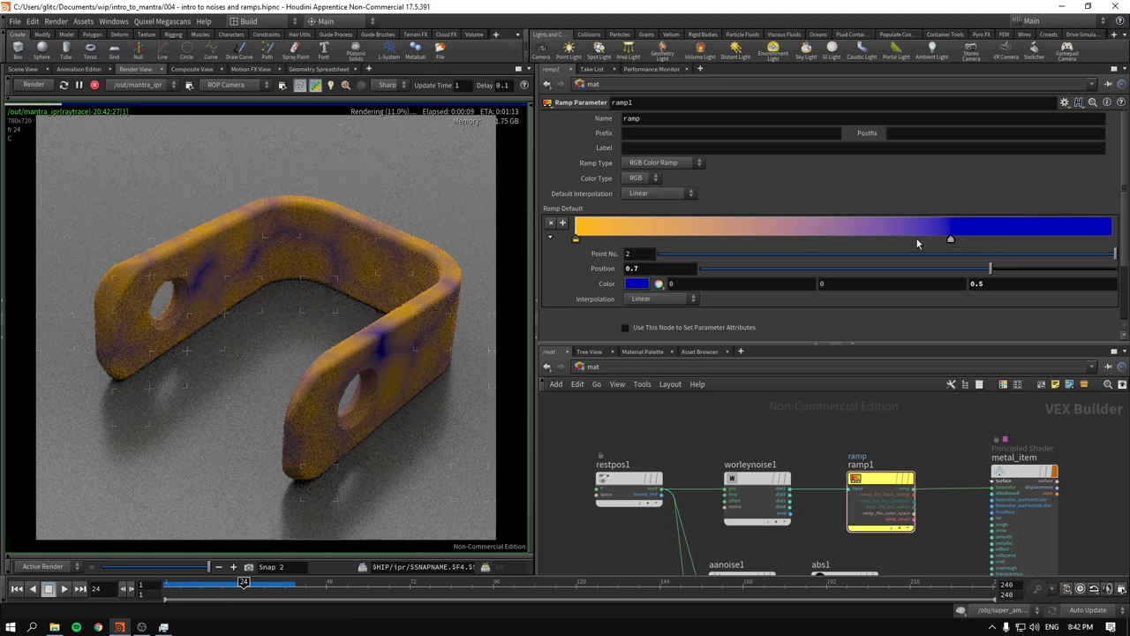
{"action": "left_click_drag", "start_coordinate": [879, 241], "coordinate": [846, 240]}
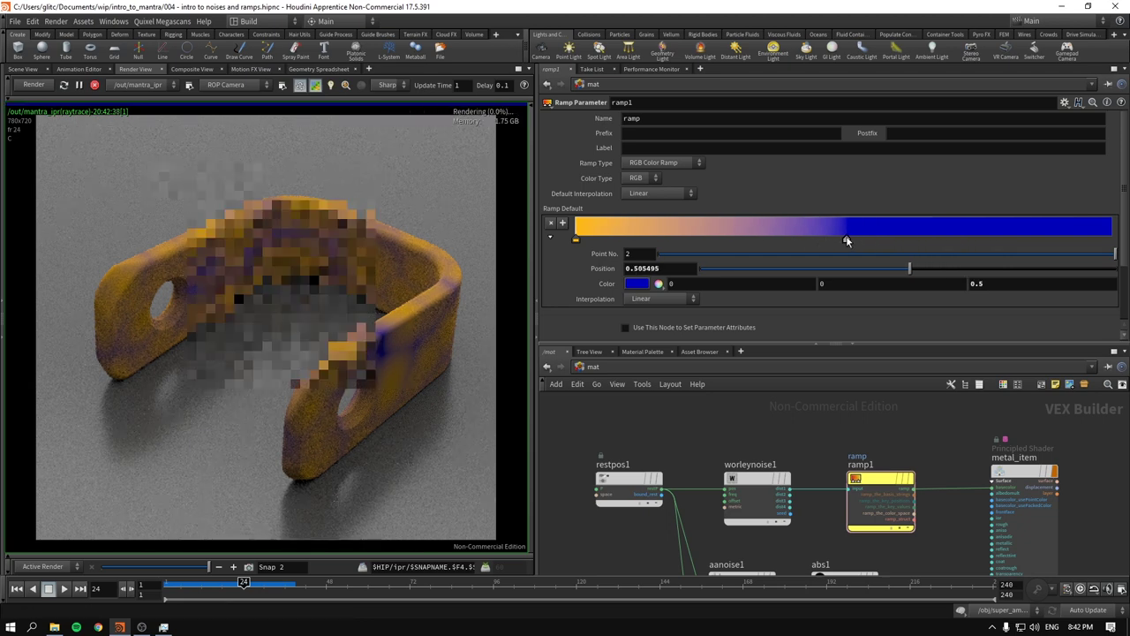
{"action": "left_click_drag", "start_coordinate": [424, 379], "coordinate": [284, 263]}
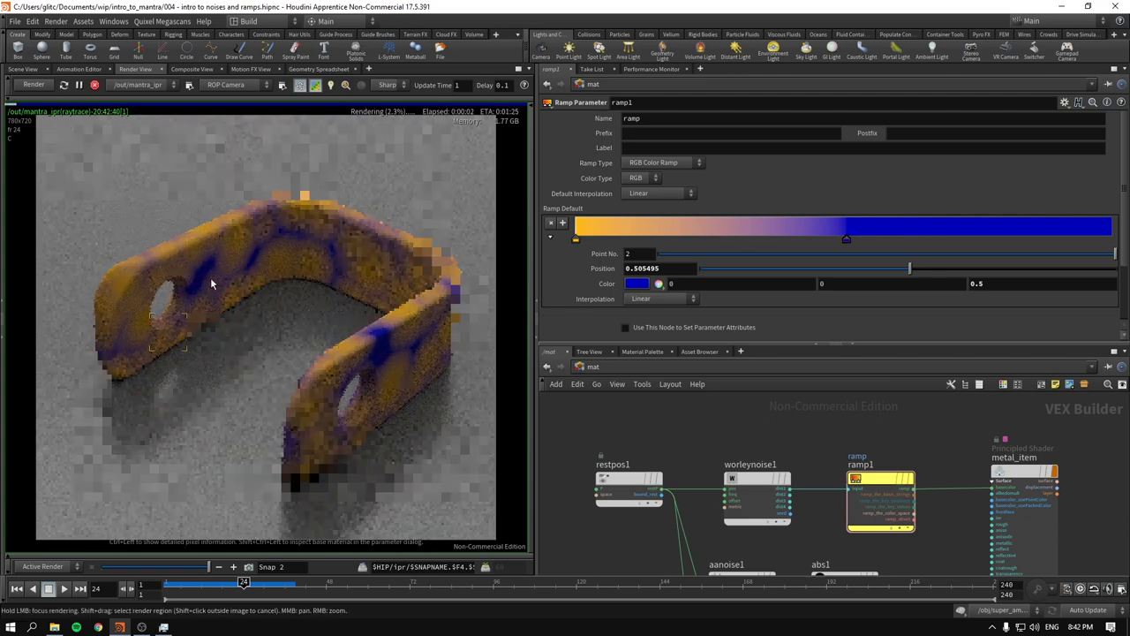
- Slide the orange key to about 0.44 and the blue key to 0.35, checking the IPR render
{"action": "left_click_drag", "start_coordinate": [575, 238], "coordinate": [840, 242]}
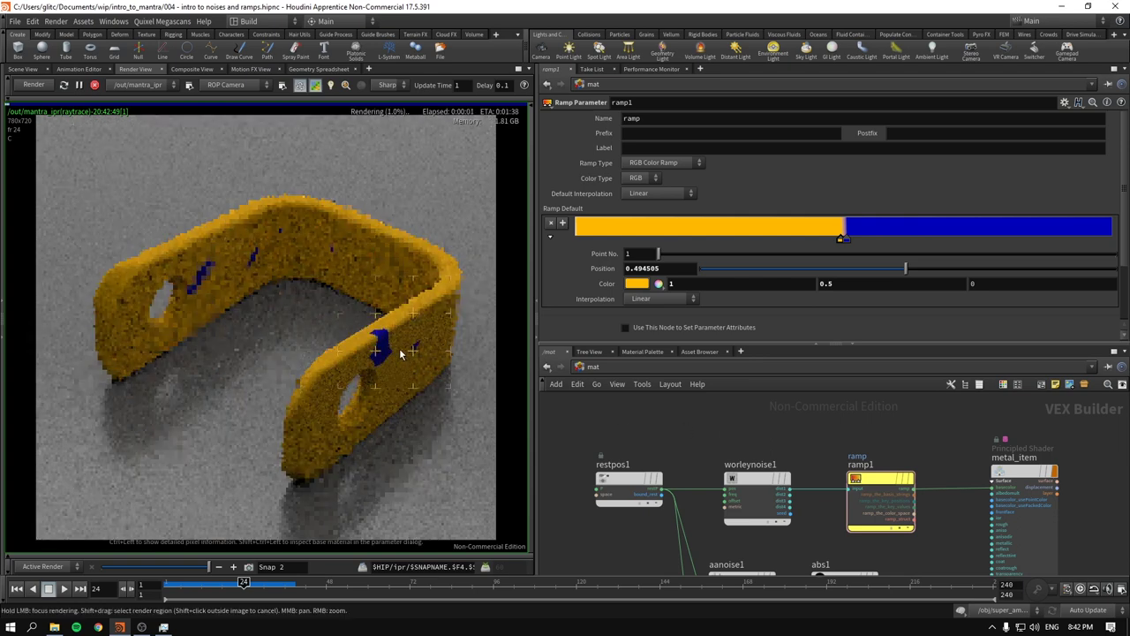
{"action": "mouse_move", "coordinate": [400, 353]}
{"action": "left_mouse_down"}
{"action": "mouse_move", "coordinate": [318, 348]}
{"action": "mouse_move", "coordinate": [174, 259]}
{"action": "mouse_move", "coordinate": [311, 214]}
{"action": "mouse_move", "coordinate": [416, 267]}
{"action": "left_mouse_up"}
{"action": "left_click_drag", "start_coordinate": [290, 336], "coordinate": [179, 297]}
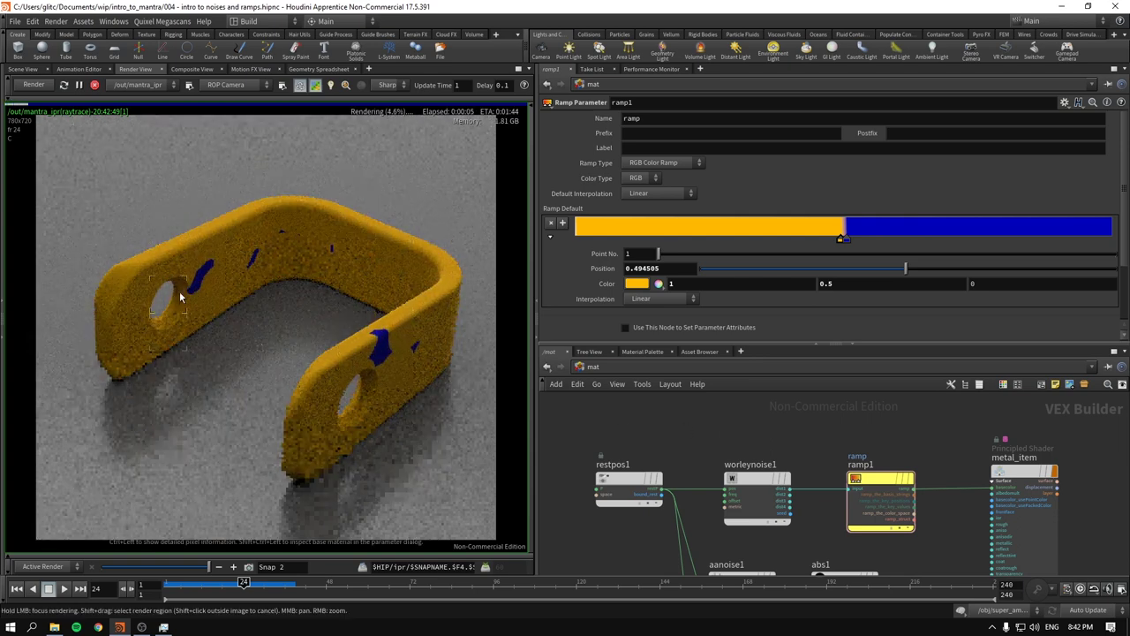
{"action": "mouse_move", "coordinate": [226, 265]}
{"action": "left_mouse_down"}
{"action": "mouse_move", "coordinate": [268, 258]}
{"action": "mouse_move", "coordinate": [378, 283]}
{"action": "mouse_move", "coordinate": [386, 360]}
{"action": "left_mouse_up"}
{"action": "left_click_drag", "start_coordinate": [840, 239], "coordinate": [744, 245]}
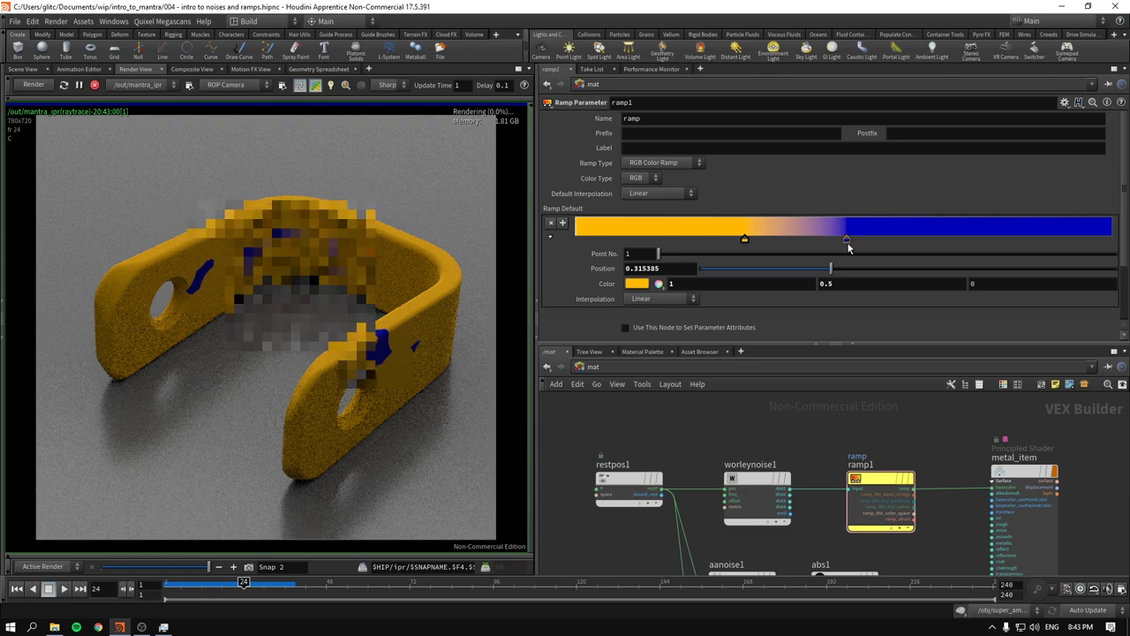
{"action": "left_click_drag", "start_coordinate": [847, 240], "coordinate": [748, 241]}
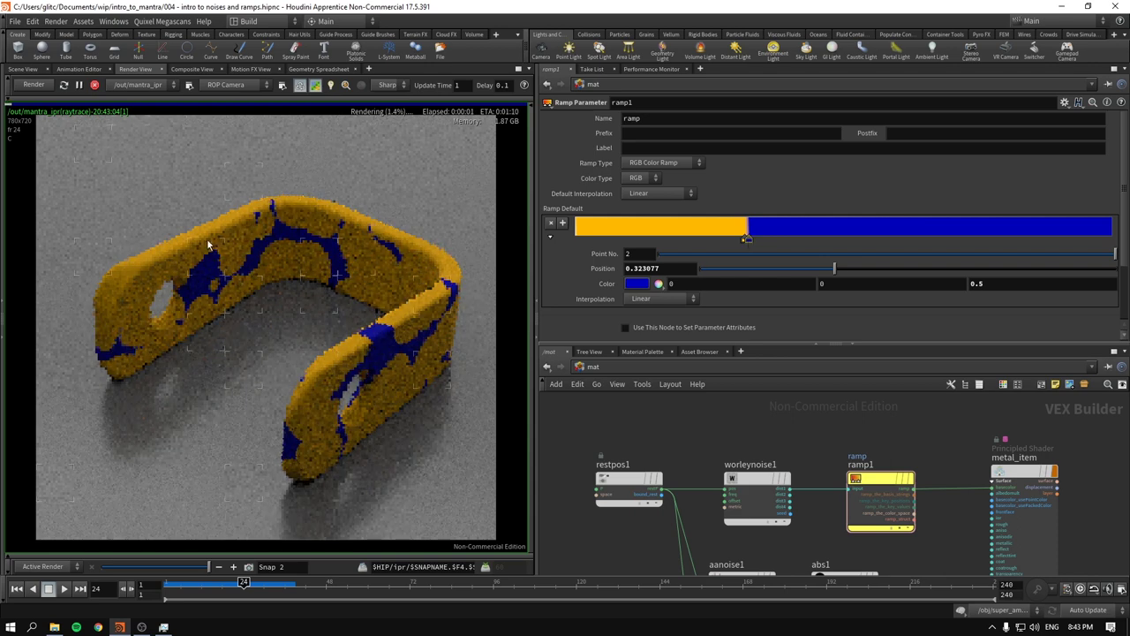
{"action": "mouse_move", "coordinate": [241, 260]}
{"action": "left_mouse_down"}
{"action": "mouse_move", "coordinate": [265, 270]}
{"action": "mouse_move", "coordinate": [318, 256]}
{"action": "mouse_move", "coordinate": [393, 278]}
{"action": "mouse_move", "coordinate": [415, 362]}
{"action": "mouse_move", "coordinate": [371, 389]}
{"action": "mouse_move", "coordinate": [335, 388]}
{"action": "left_mouse_up"}
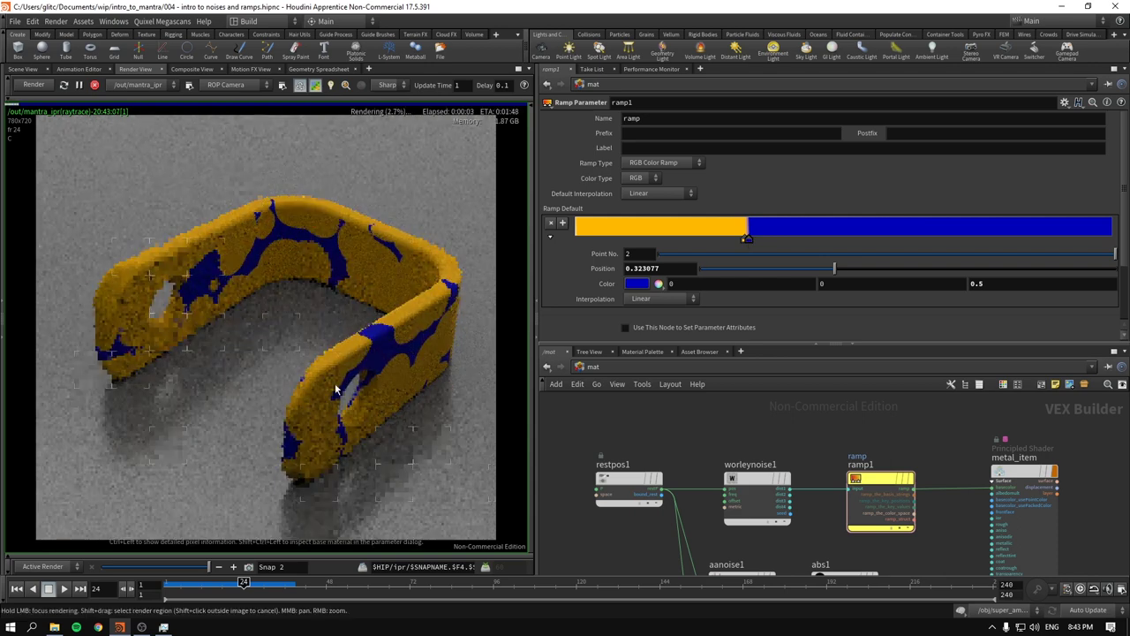
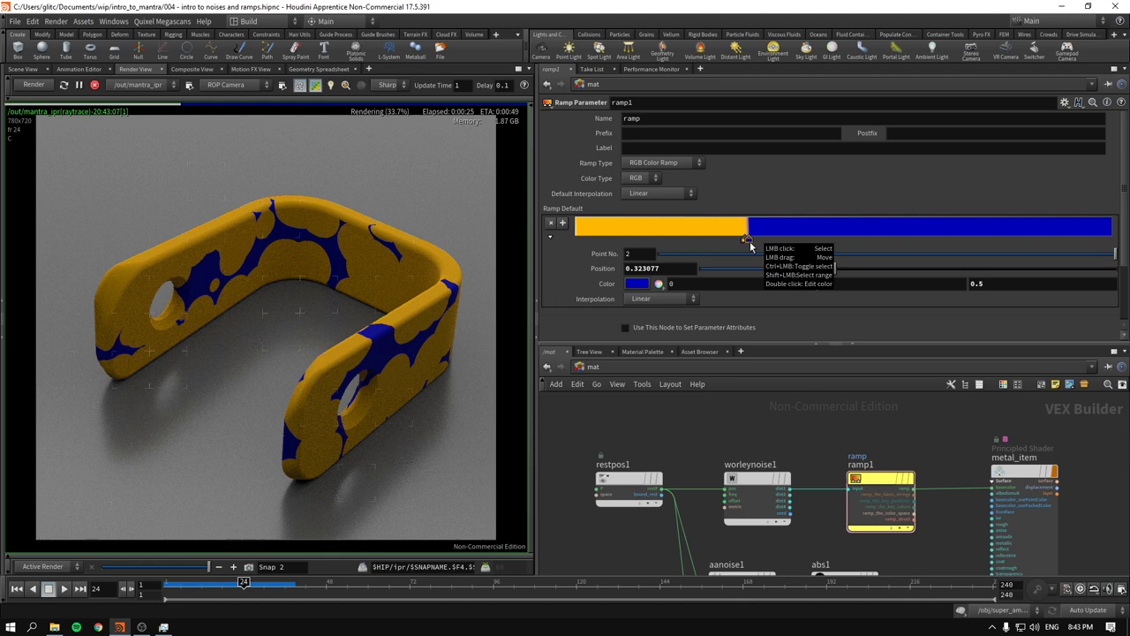
- Slide ramp1's first key and its blue key further left along the ramp
{"action": "scroll", "coordinate": [932, 453], "scroll_direction": "down", "scroll_amount": 2}
{"action": "middle_click_drag", "start_coordinate": [924, 457], "coordinate": [865, 414]}
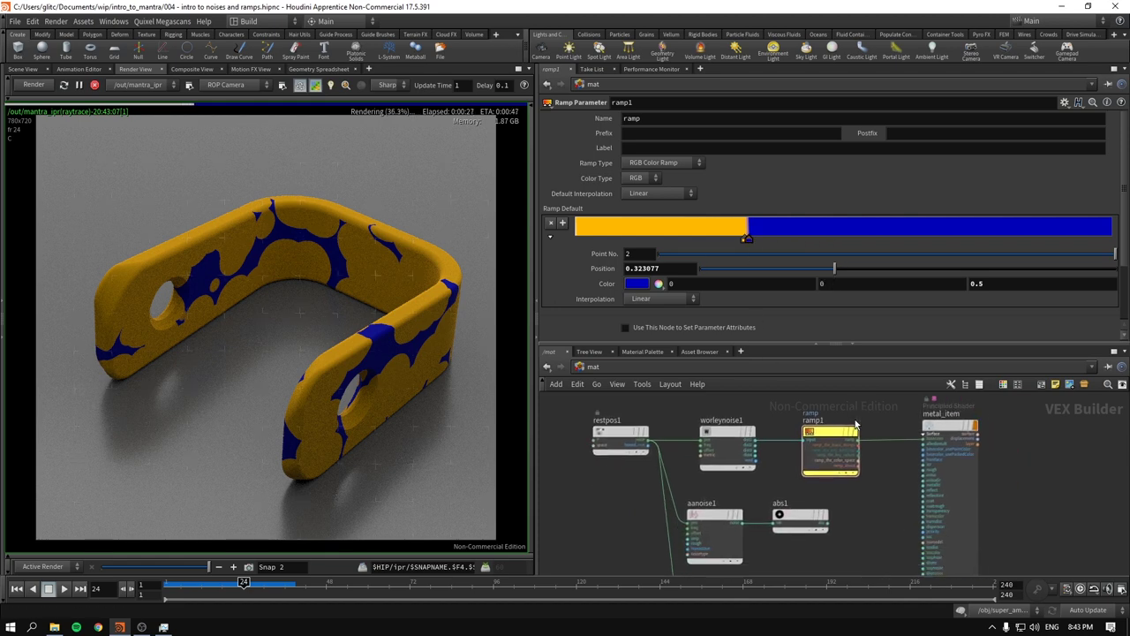
{"action": "scroll", "coordinate": [861, 420], "scroll_direction": "up", "scroll_amount": 2}
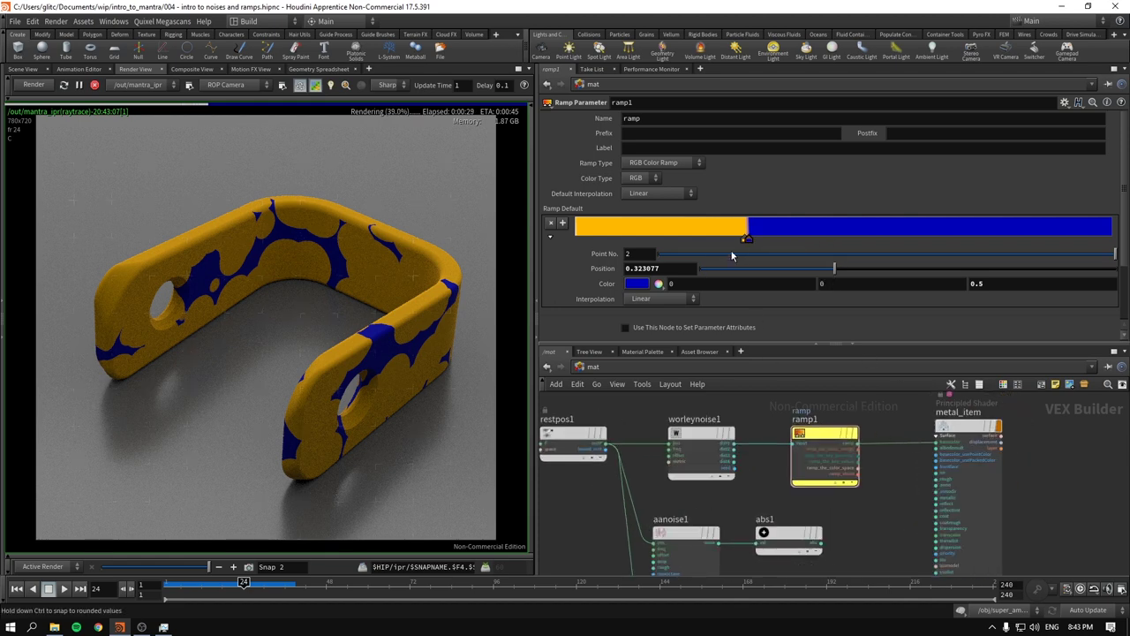
{"action": "left_click_drag", "start_coordinate": [746, 238], "coordinate": [644, 247]}
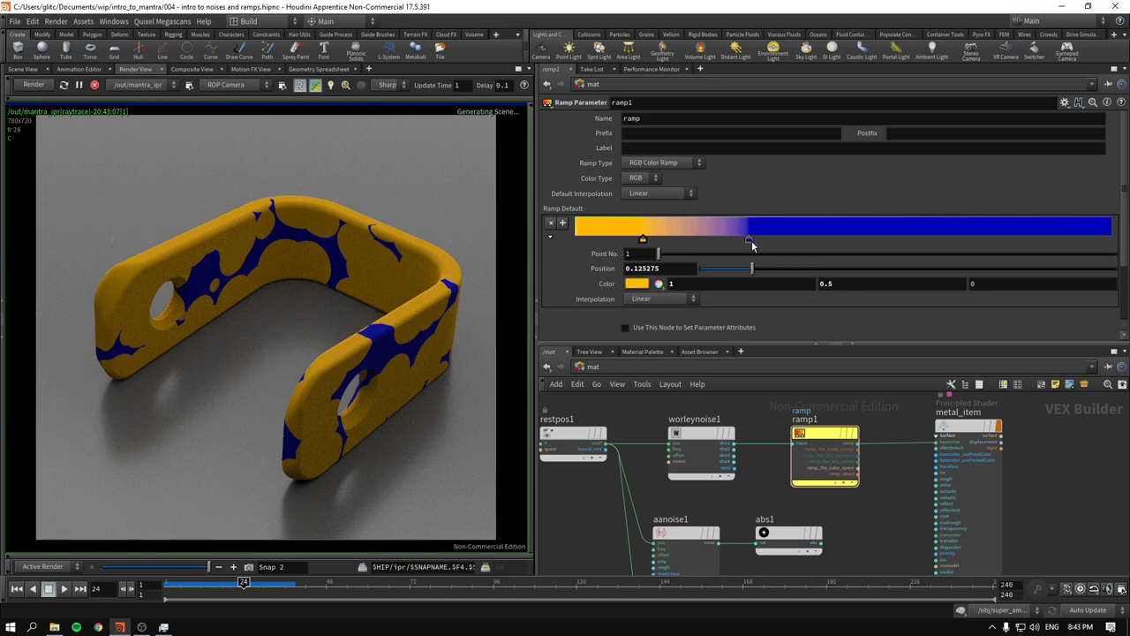
{"action": "left_click_drag", "start_coordinate": [748, 240], "coordinate": [711, 240]}
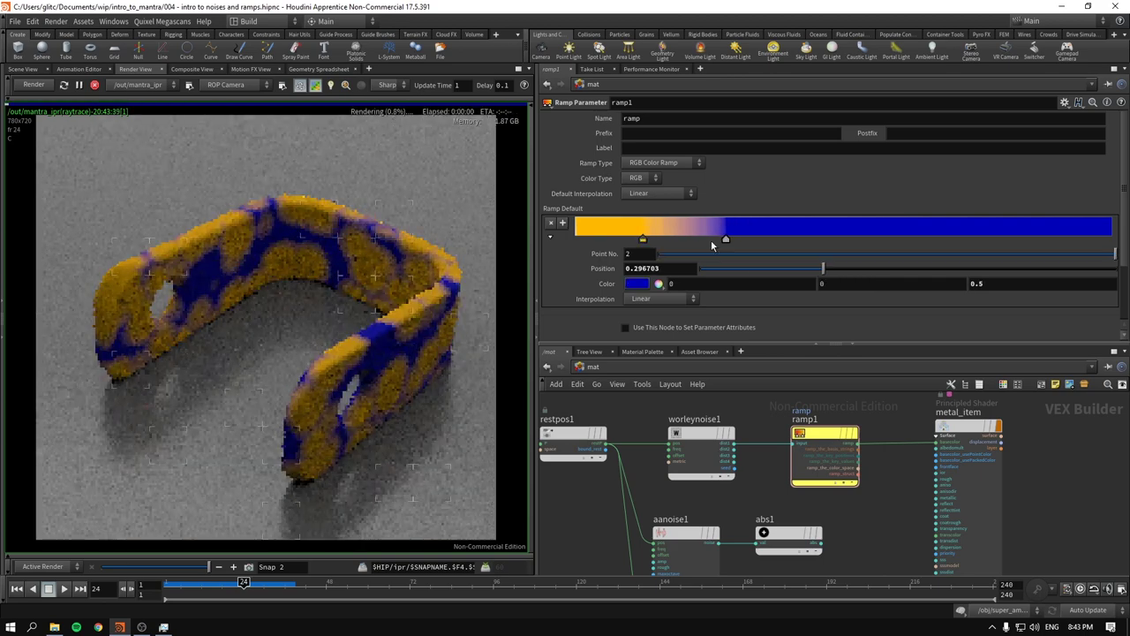
- Add a third ramp key coloured olive yellow
{"action": "left_click", "coordinate": [766, 237]}
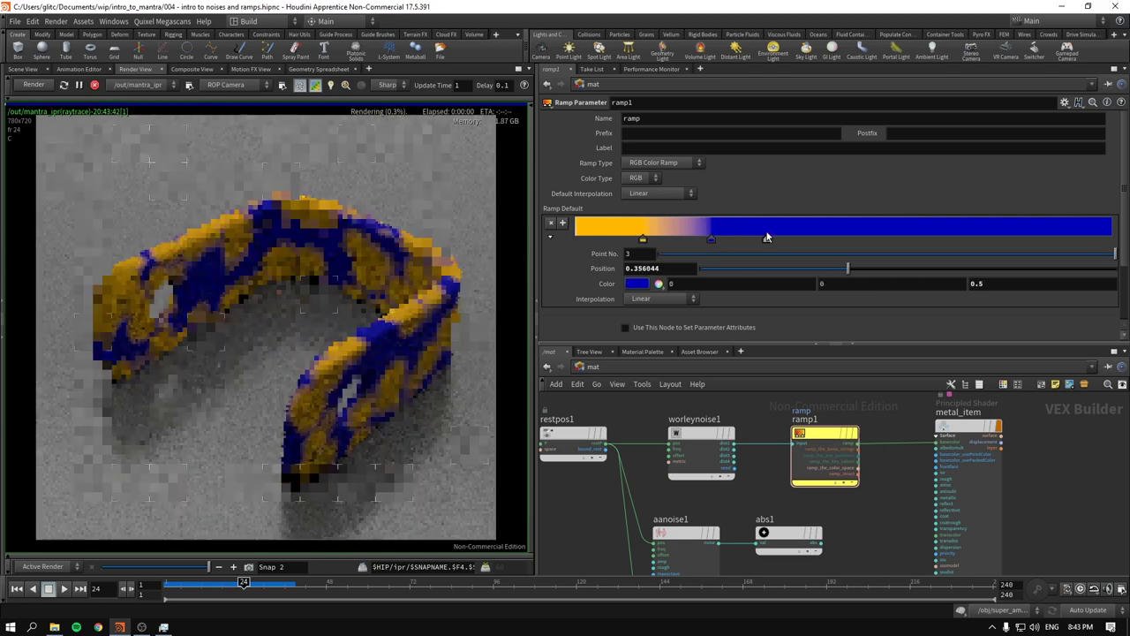
{"action": "left_click", "coordinate": [638, 284]}
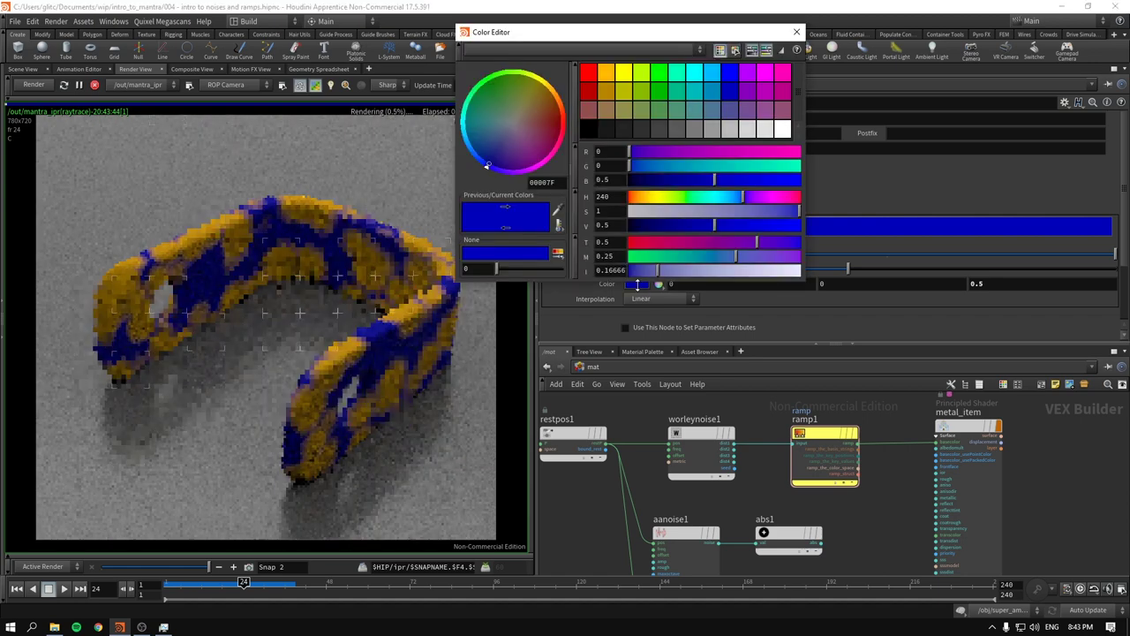
{"action": "left_click", "coordinate": [623, 92]}
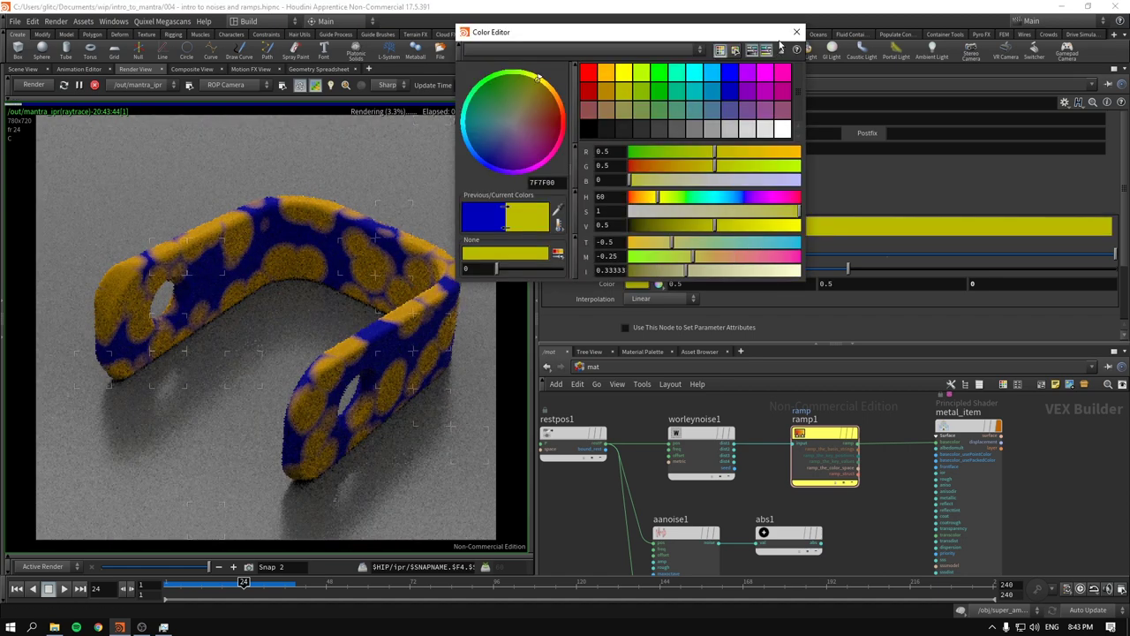
{"action": "left_click", "coordinate": [797, 33]}
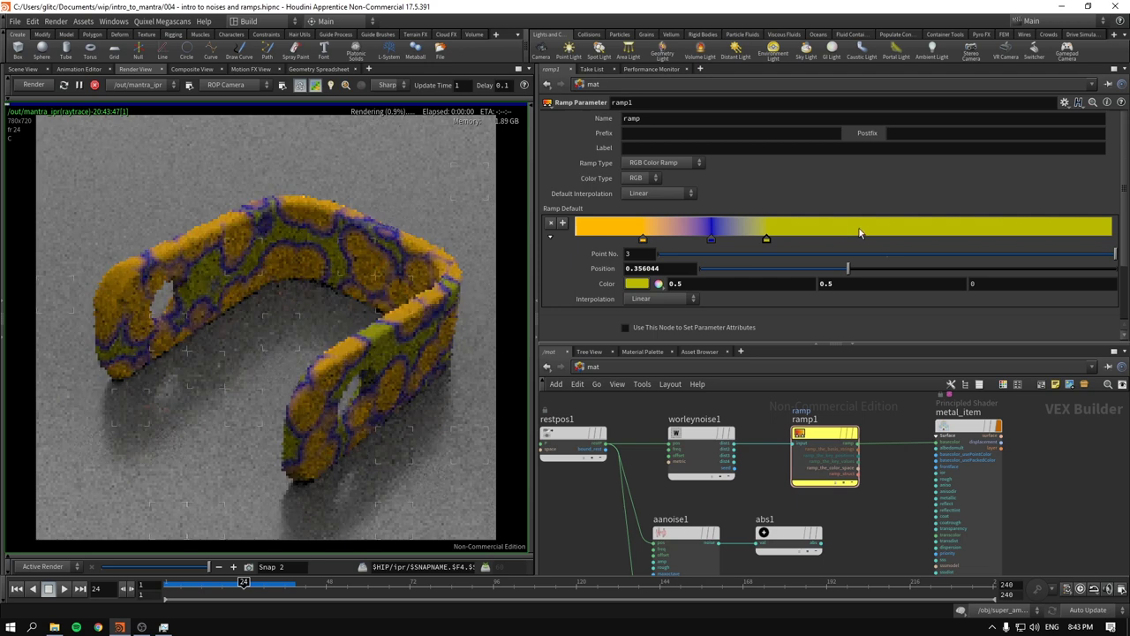
- Add a fourth ramp key, nudge it right, and colour it pure red
{"action": "left_click", "coordinate": [859, 238]}
{"action": "left_click_drag", "start_coordinate": [863, 239], "coordinate": [869, 238]}
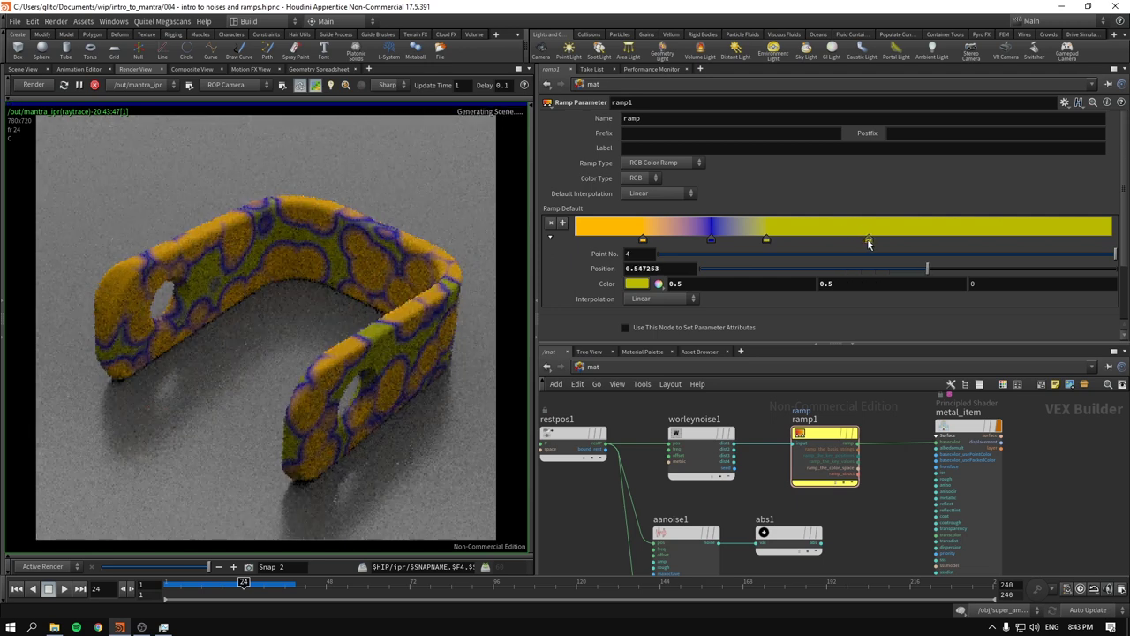
{"action": "left_click", "coordinate": [642, 284]}
{"action": "left_click", "coordinate": [587, 71]}
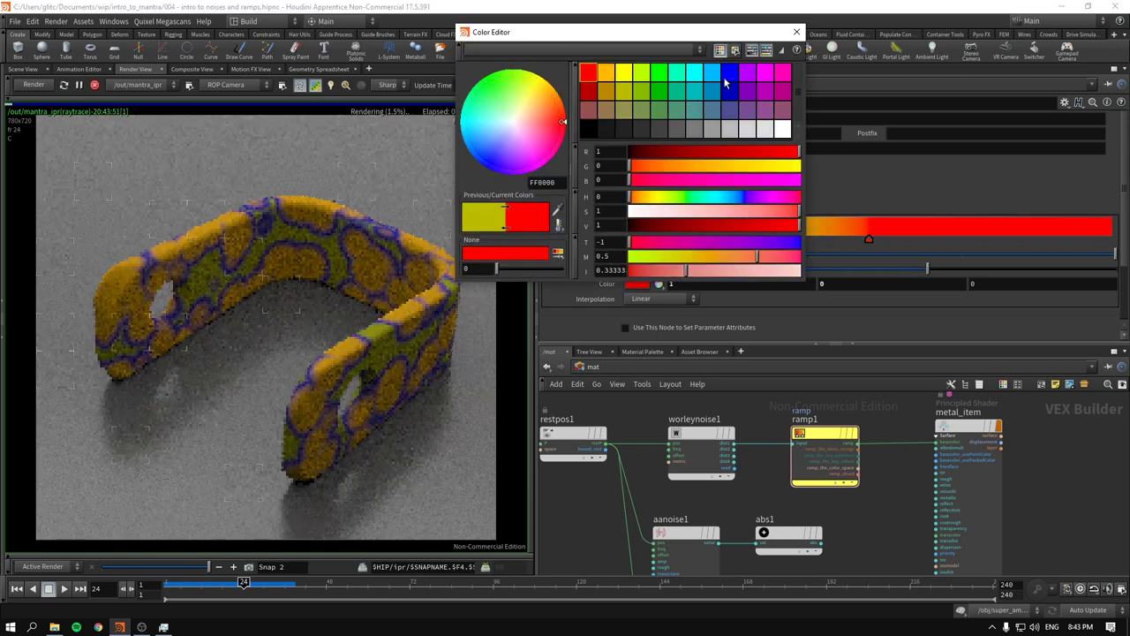
{"action": "left_click", "coordinate": [796, 32]}
- Add a fifth key near the ramp's end coloured dark blue
{"action": "left_click", "coordinate": [984, 228]}
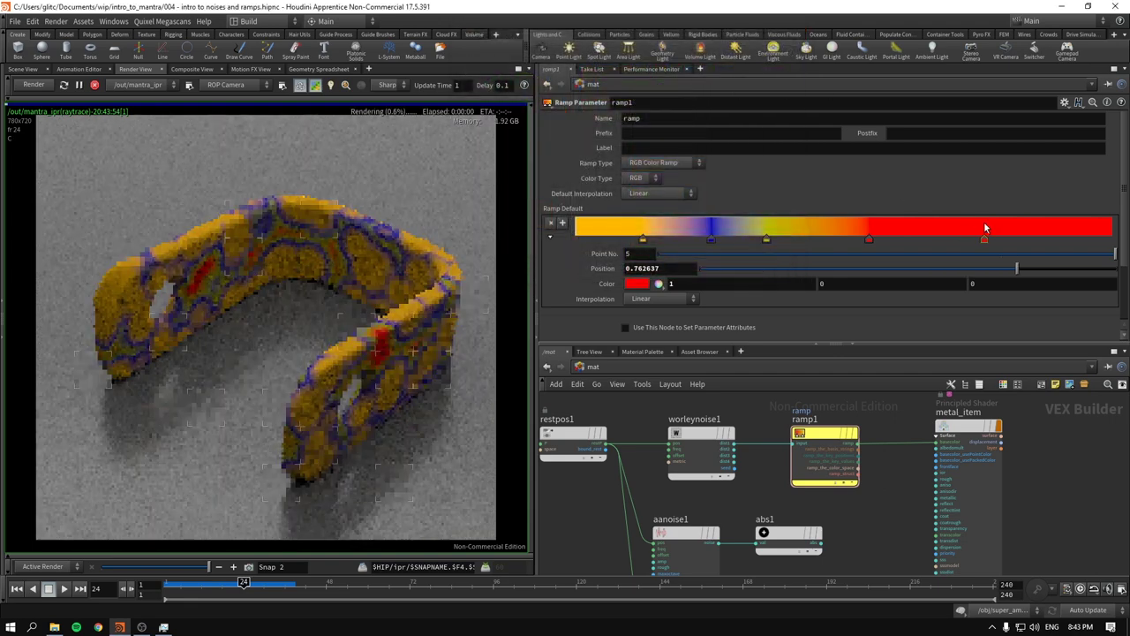
{"action": "left_click", "coordinate": [637, 284]}
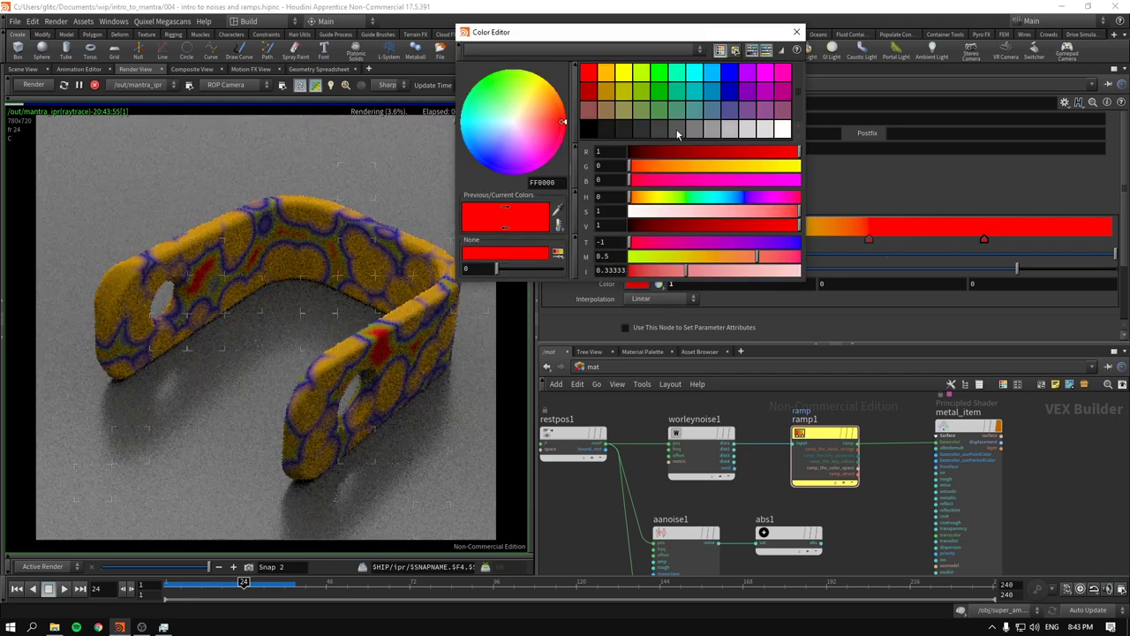
{"action": "left_click", "coordinate": [734, 115]}
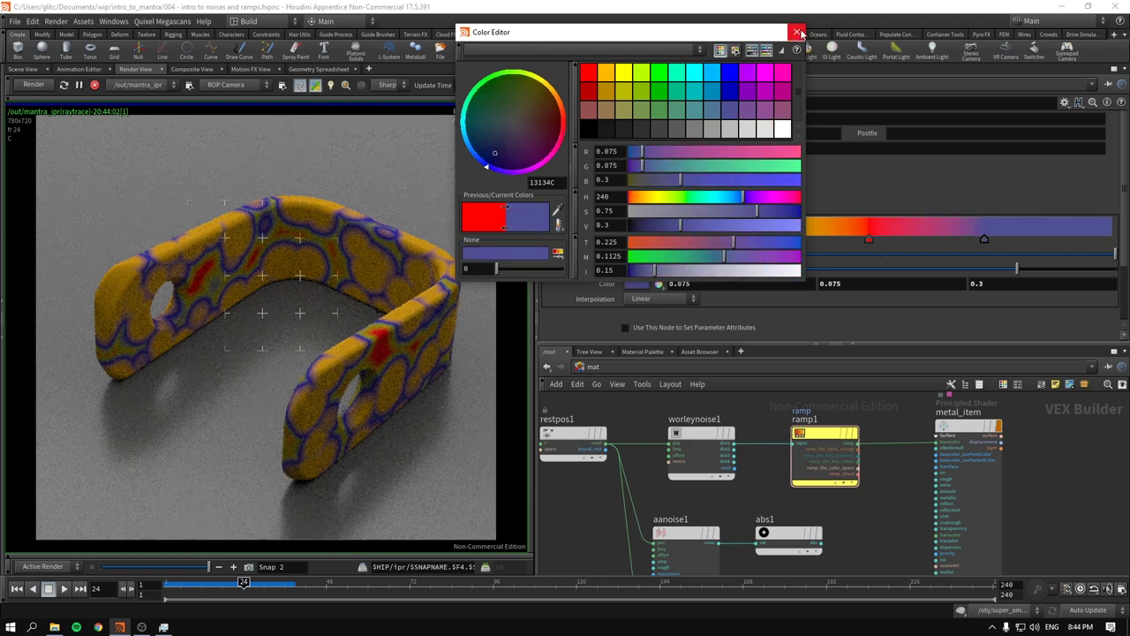
{"action": "left_click", "coordinate": [797, 35]}
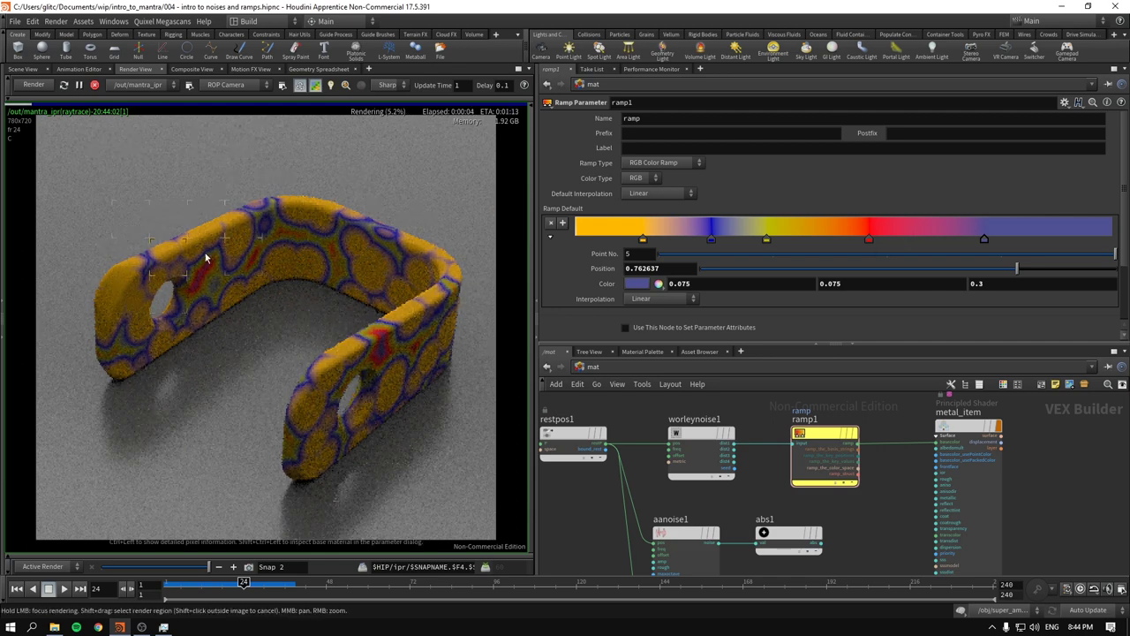
- Move ramp1 lower right, shift metal_item and worleynoise1 right, and store the render as a snapshot
{"action": "left_click_drag", "start_coordinate": [826, 446], "coordinate": [857, 470]}
{"action": "left_click_drag", "start_coordinate": [957, 432], "coordinate": [1036, 432]}
{"action": "left_click_drag", "start_coordinate": [852, 458], "coordinate": [908, 486]}
{"action": "left_click_drag", "start_coordinate": [680, 433], "coordinate": [753, 433]}
{"action": "left_click_drag", "start_coordinate": [915, 504], "coordinate": [926, 543]}
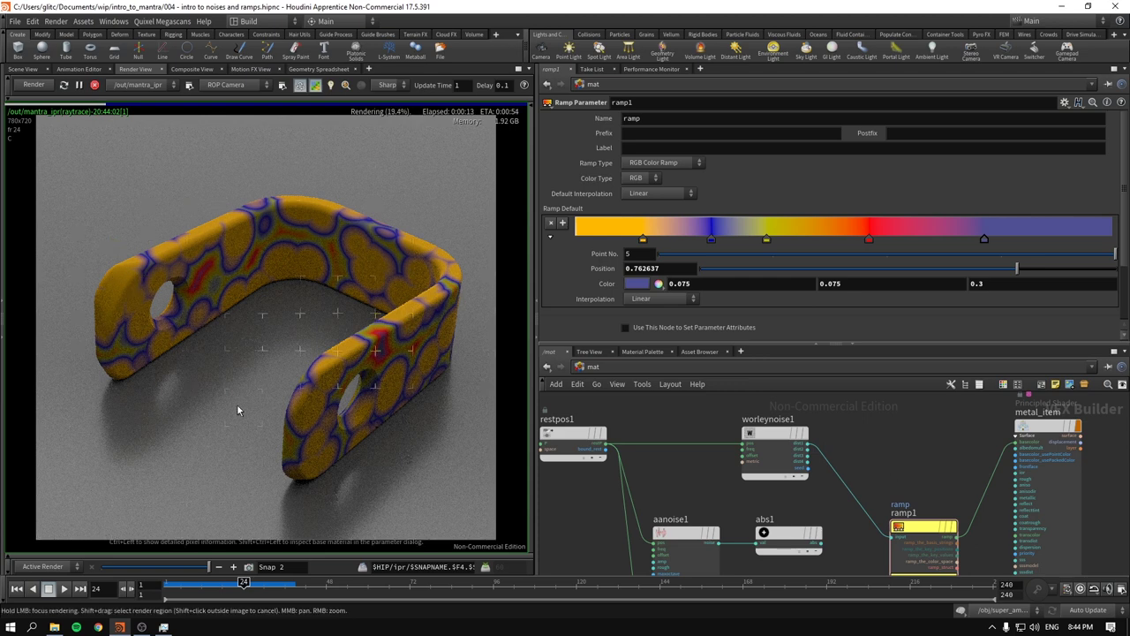
{"action": "left_click", "coordinate": [249, 568]}
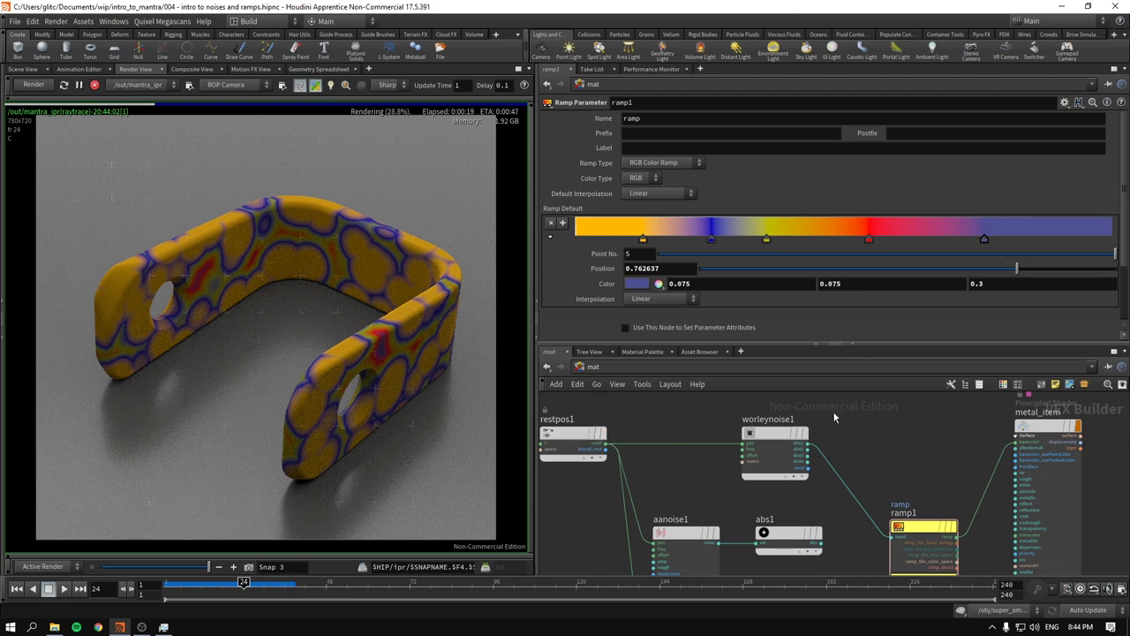
- Wire worleynoise1's dist2 into metal_item, compare the grey render with Snap 2, and auto-layout nodes
{"action": "middle_click_drag", "start_coordinate": [855, 439], "coordinate": [825, 435]}
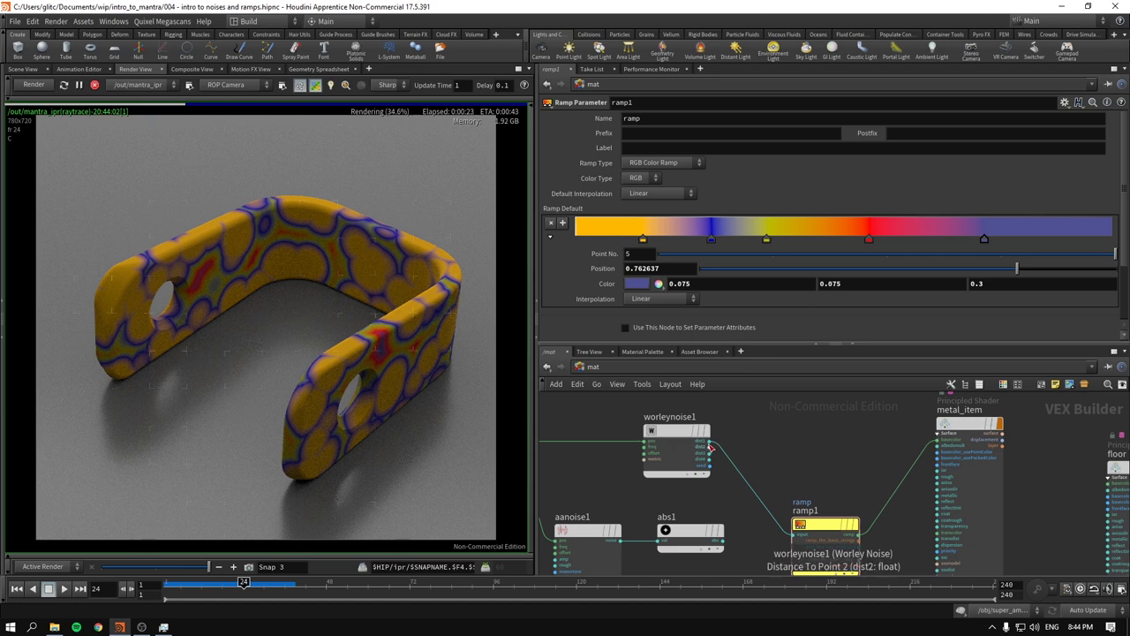
{"action": "left_click_drag", "start_coordinate": [713, 444], "coordinate": [884, 444]}
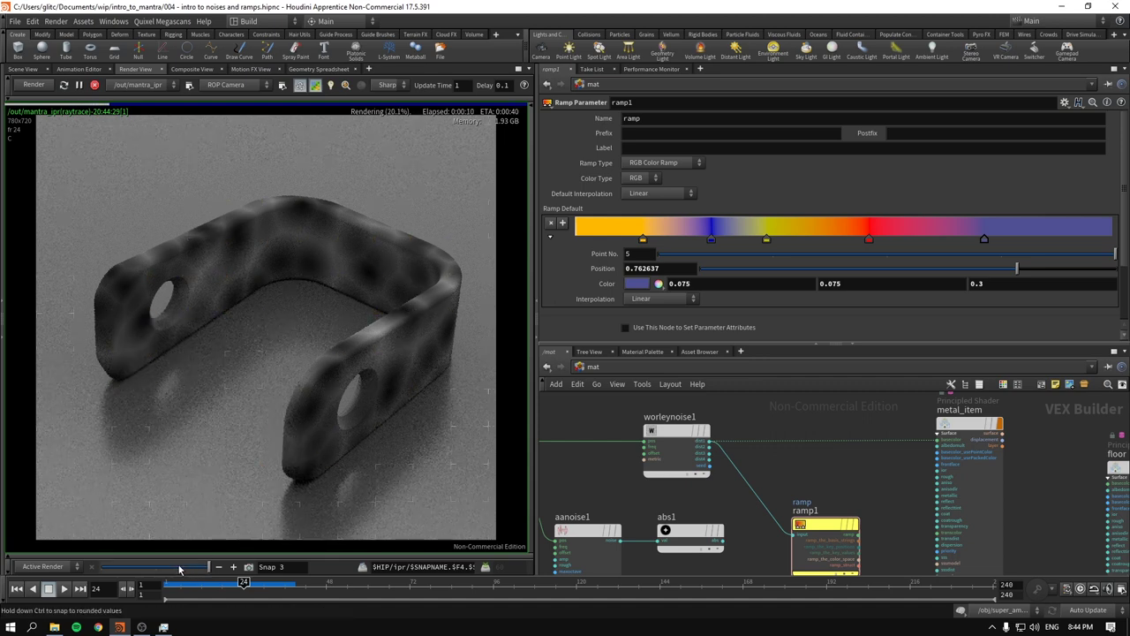
{"action": "left_click_drag", "start_coordinate": [179, 569], "coordinate": [210, 566]}
{"action": "left_click_drag", "start_coordinate": [210, 567], "coordinate": [155, 566]}
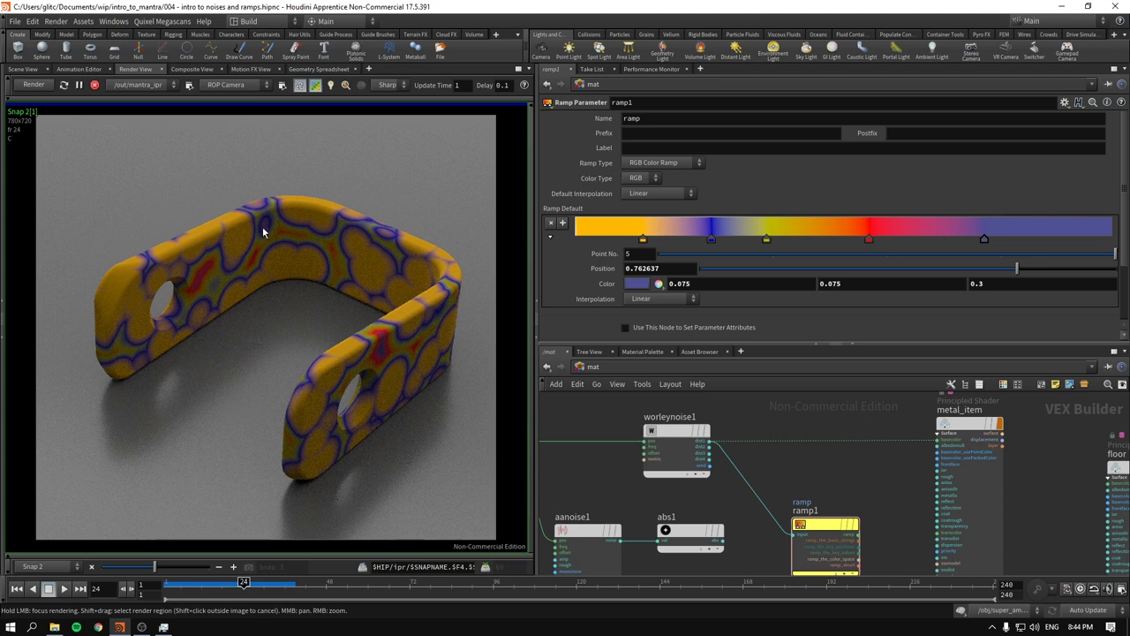
{"action": "left_click_drag", "start_coordinate": [155, 567], "coordinate": [210, 573]}
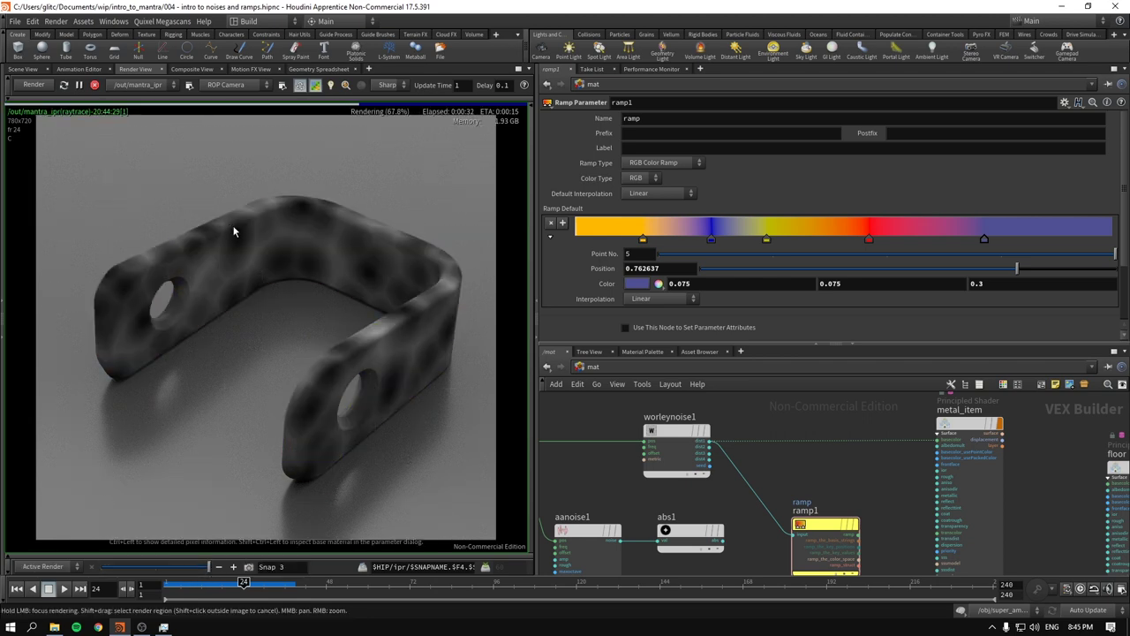
{"action": "mouse_move", "coordinate": [211, 572]}
{"action": "left_mouse_down"}
{"action": "mouse_move", "coordinate": [163, 572]}
{"action": "mouse_move", "coordinate": [207, 572]}
{"action": "left_mouse_up"}
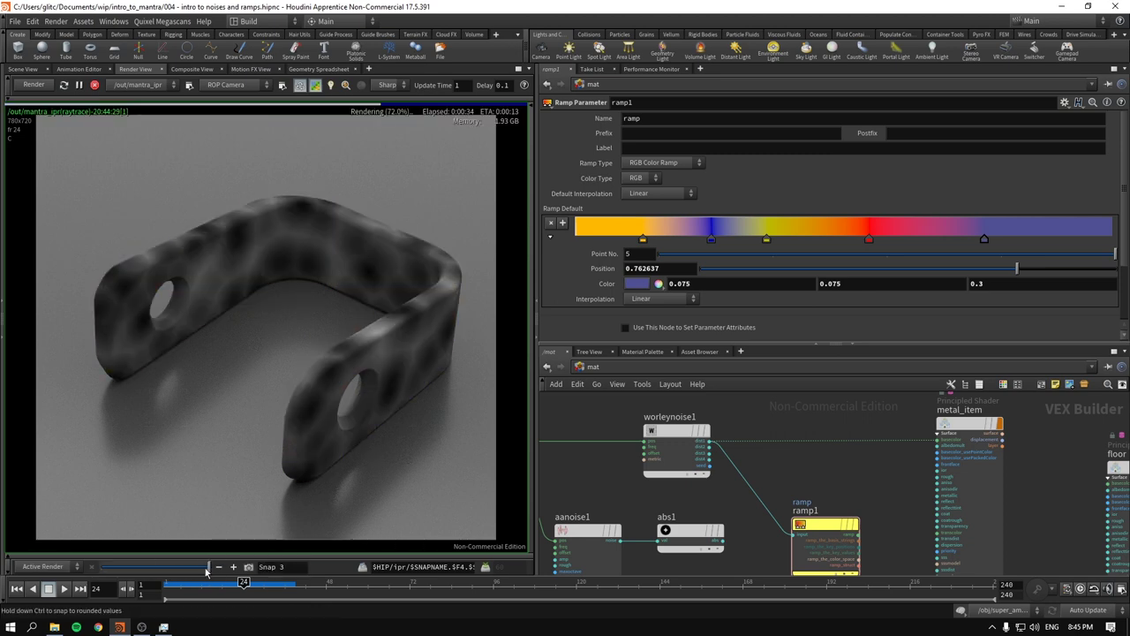
{"action": "scroll", "coordinate": [875, 479], "scroll_direction": "down", "scroll_amount": 1}
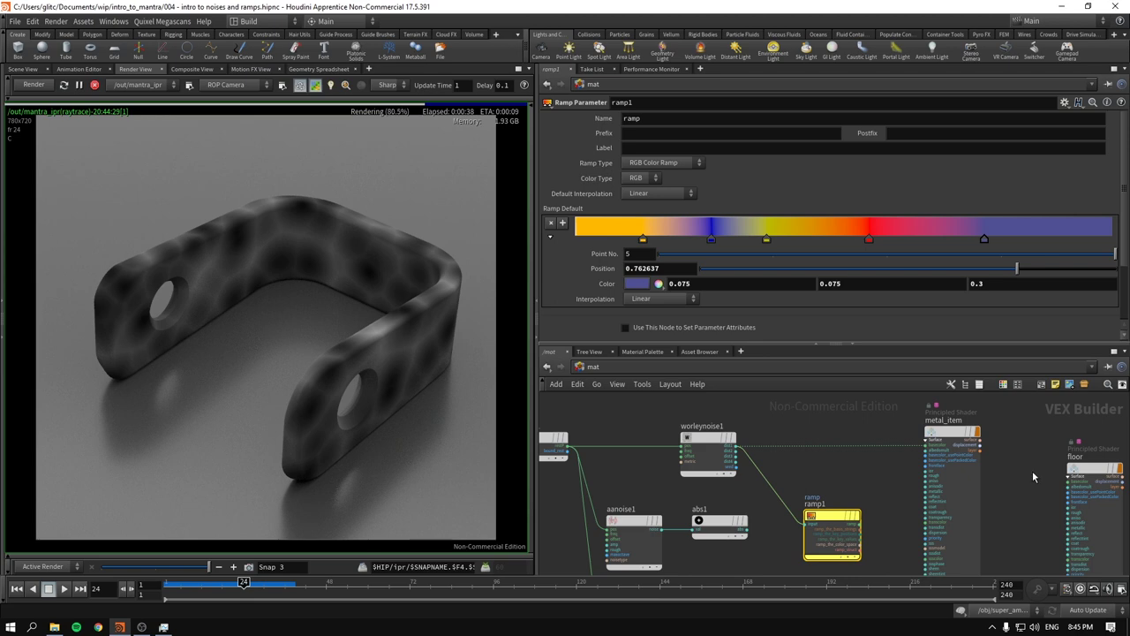
{"action": "key", "text": "l"}
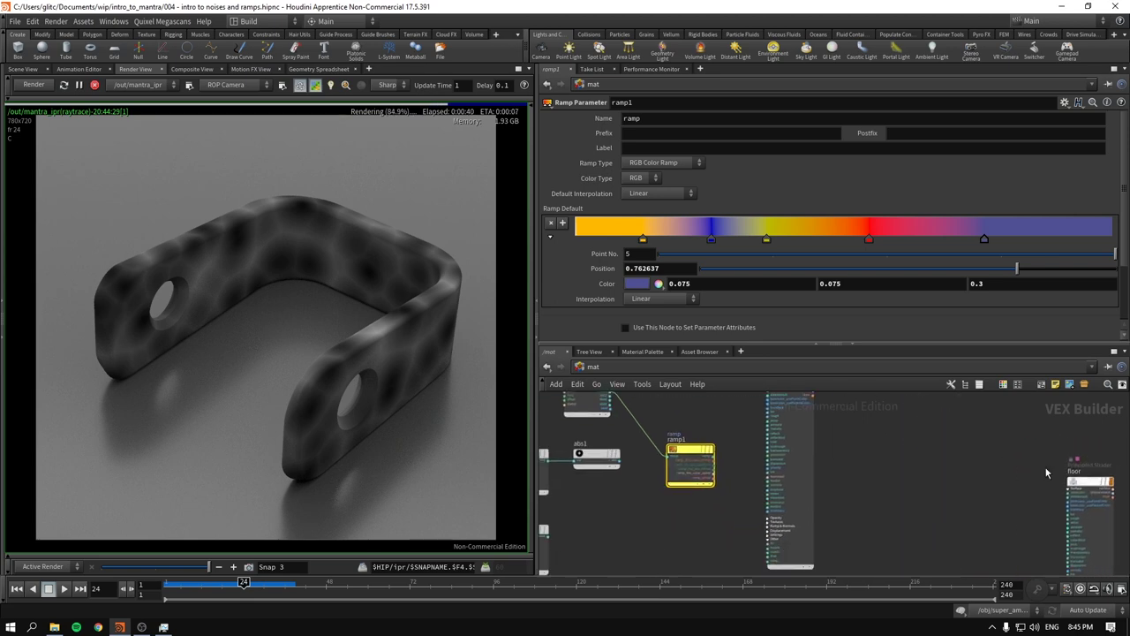
- Select metal_item and move it down and left in the network
{"action": "left_click", "coordinate": [892, 474]}
{"action": "scroll", "coordinate": [893, 477], "scroll_direction": "up", "scroll_amount": 3}
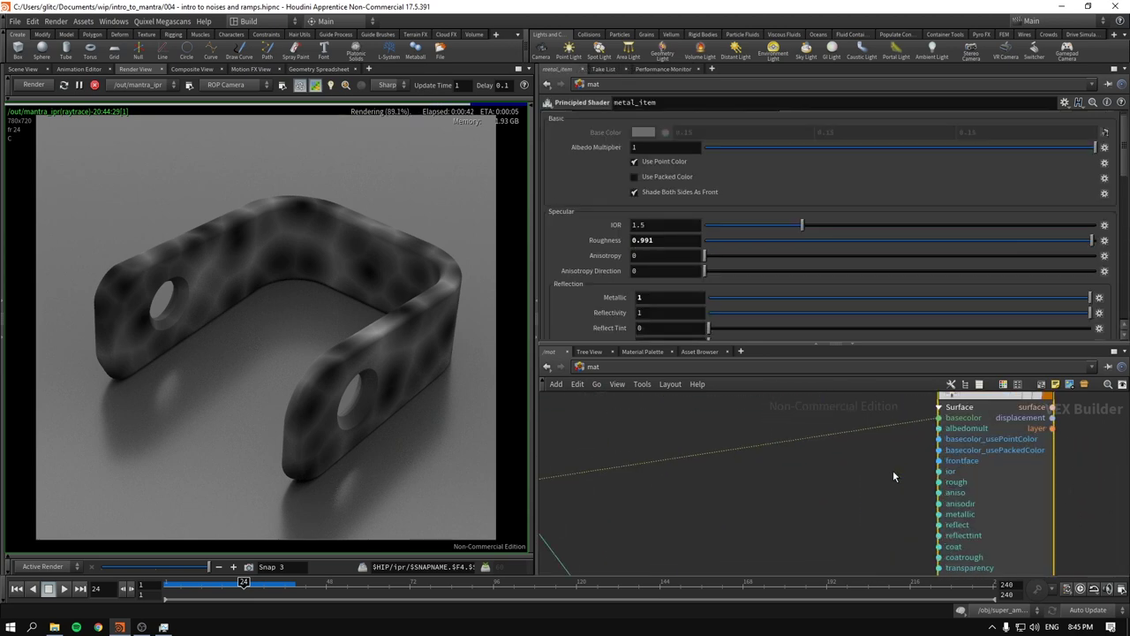
{"action": "middle_click_drag", "start_coordinate": [892, 477], "coordinate": [749, 490]}
{"action": "left_click_drag", "start_coordinate": [841, 416], "coordinate": [828, 455]}
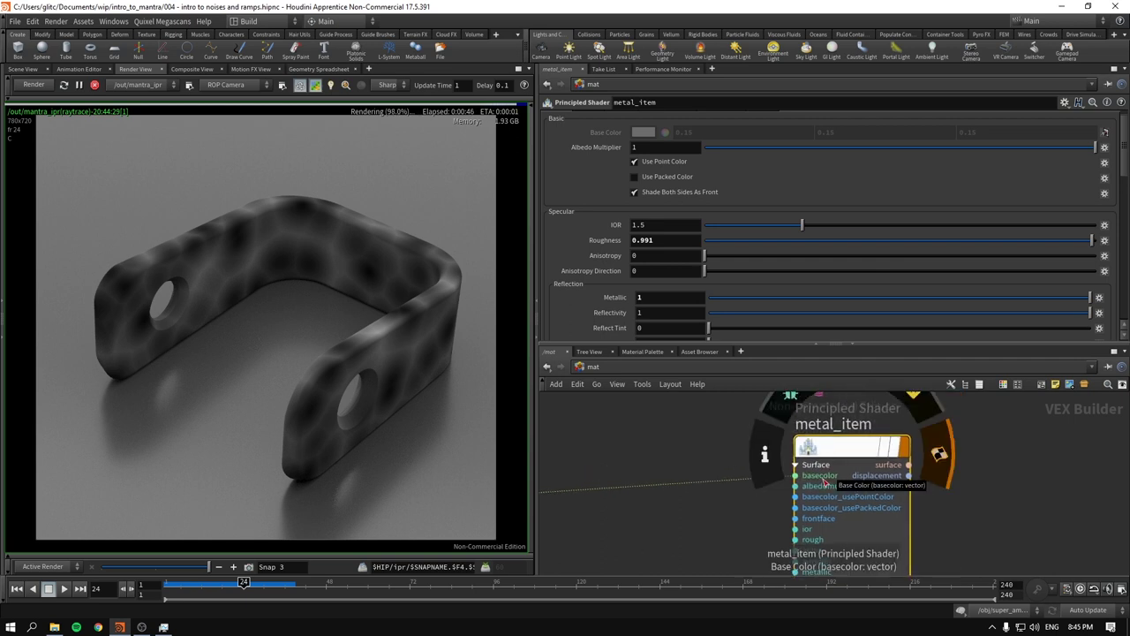
{"action": "scroll", "coordinate": [574, 134], "scroll_direction": "up", "scroll_amount": 1}
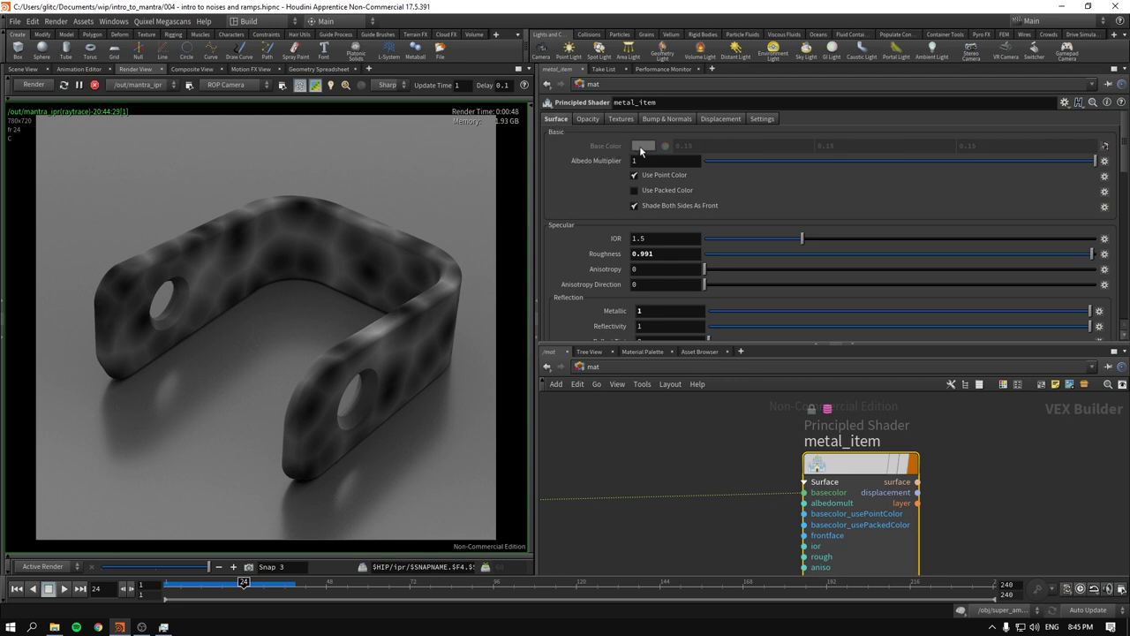
{"action": "scroll", "coordinate": [618, 434], "scroll_direction": "down", "scroll_amount": 3}
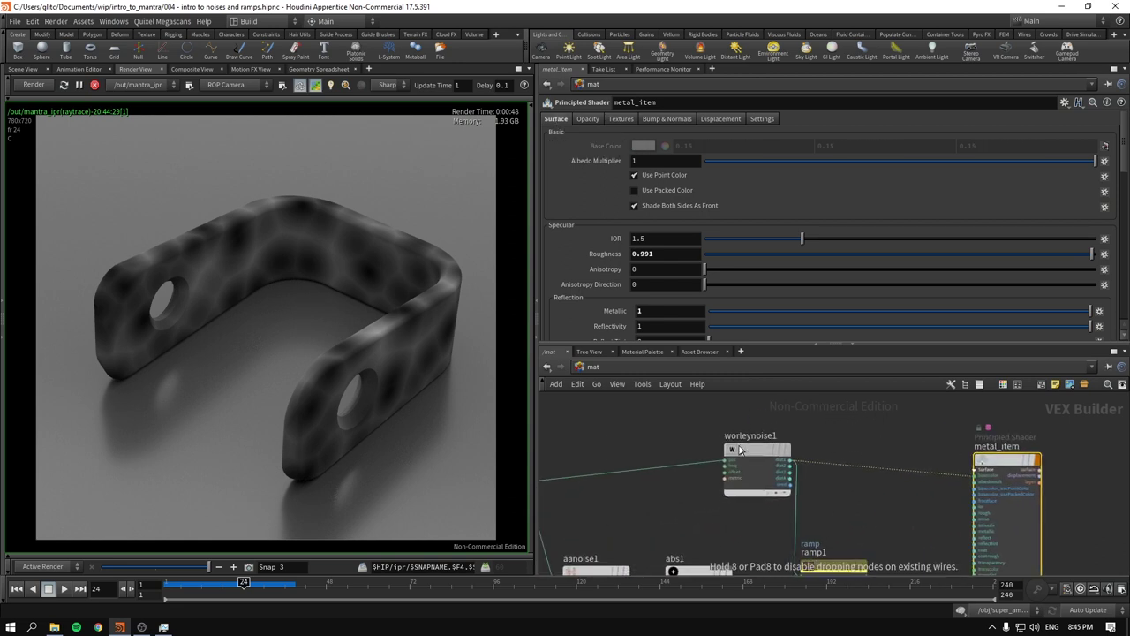
- Place ramp1 between worleynoise1 and metal_item, feeding its ramp output into basecolor
{"action": "mouse_move", "coordinate": [732, 450]}
{"action": "left_click_drag", "start_coordinate": [732, 450], "coordinate": [694, 441]}
{"action": "middle_click_drag", "start_coordinate": [892, 458], "coordinate": [814, 419]}
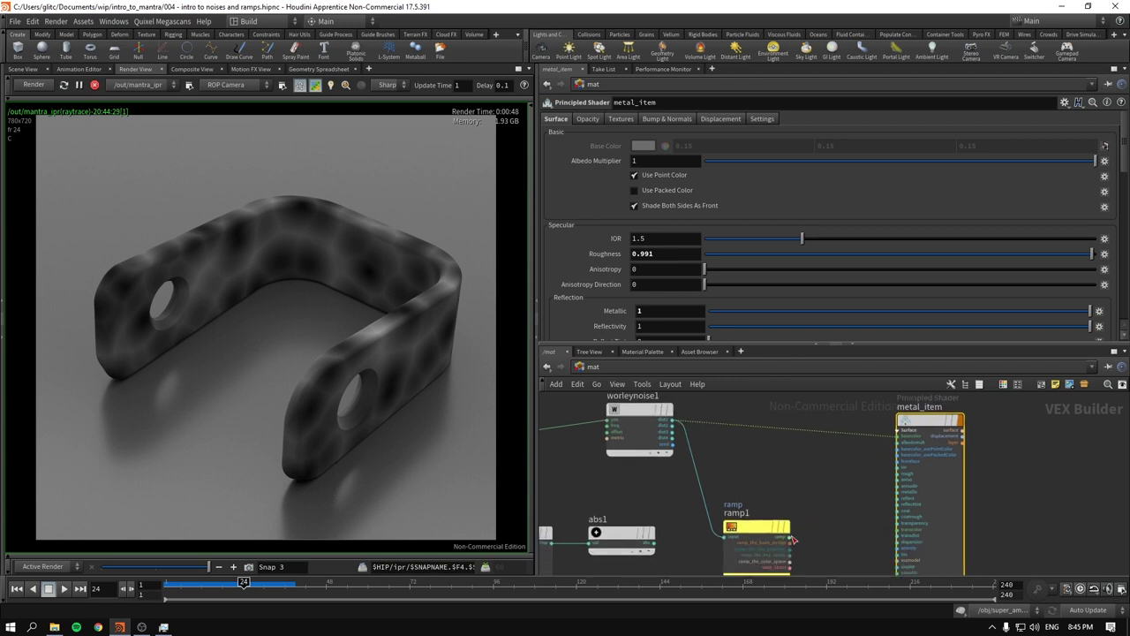
{"action": "mouse_move", "coordinate": [739, 530]}
{"action": "left_click_drag", "start_coordinate": [739, 530], "coordinate": [786, 430]}
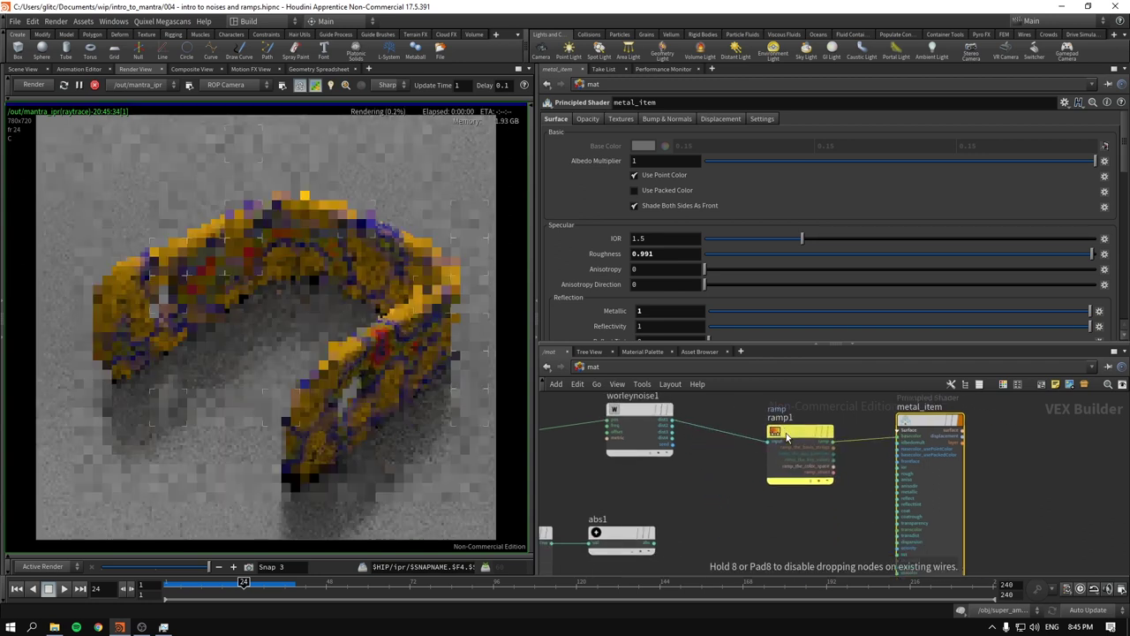
{"action": "middle_click_drag", "start_coordinate": [639, 415], "coordinate": [688, 442]}
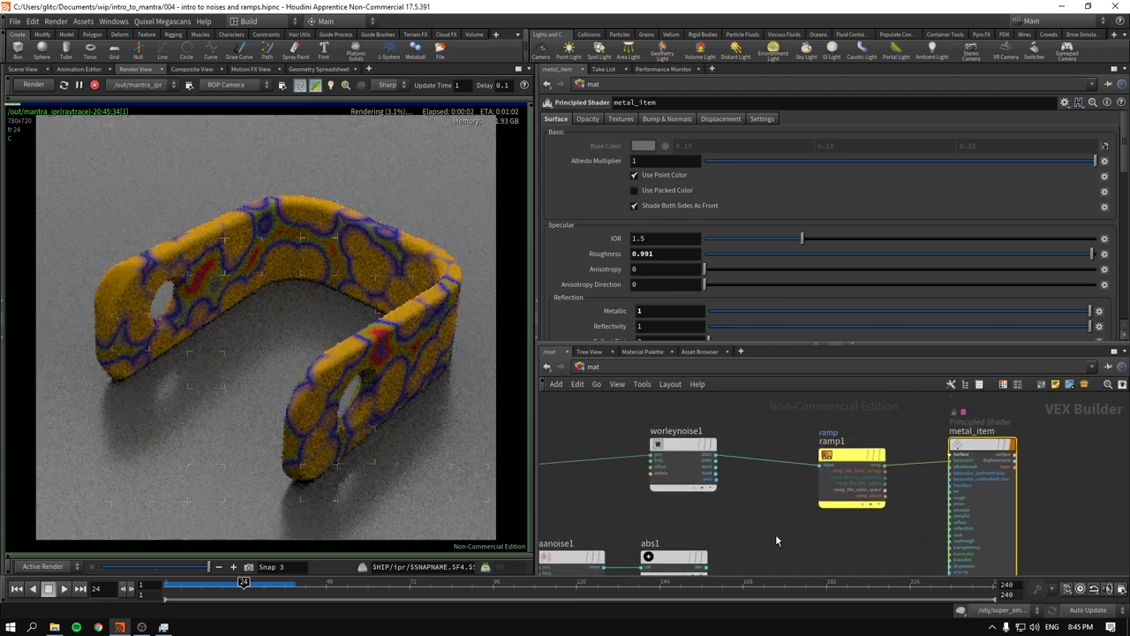
{"action": "scroll", "coordinate": [793, 488], "scroll_direction": "down", "scroll_amount": 2}
{"action": "left_click", "coordinate": [828, 415]}
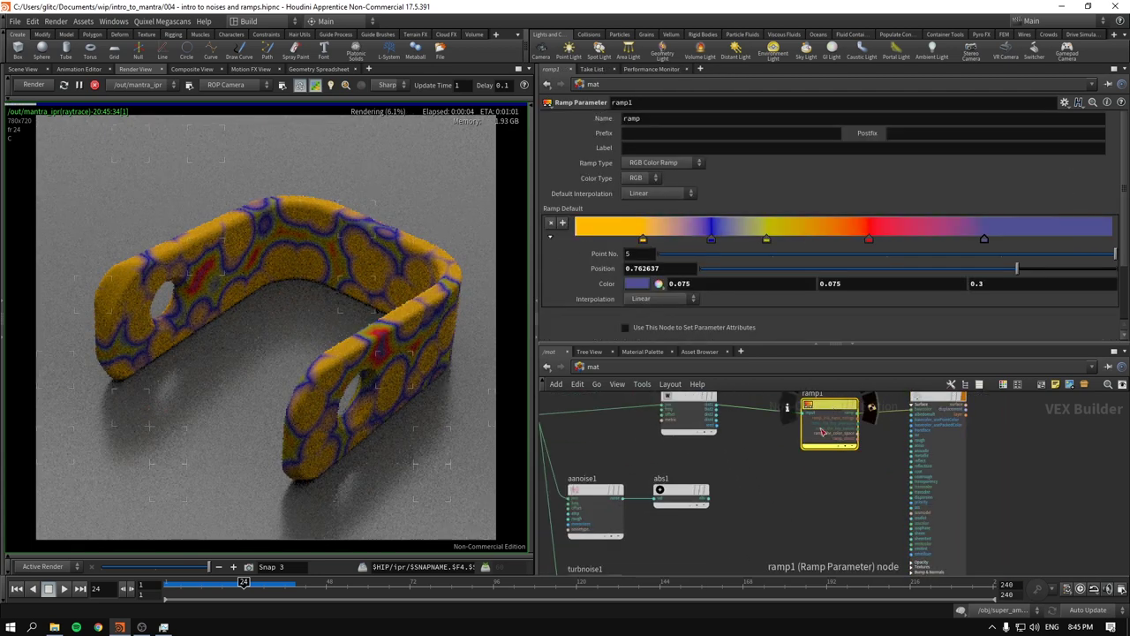
{"action": "middle_click_drag", "start_coordinate": [803, 508], "coordinate": [783, 550]}
{"action": "mouse_move", "coordinate": [805, 452]}
{"action": "left_click_drag", "start_coordinate": [805, 452], "coordinate": [790, 443]}
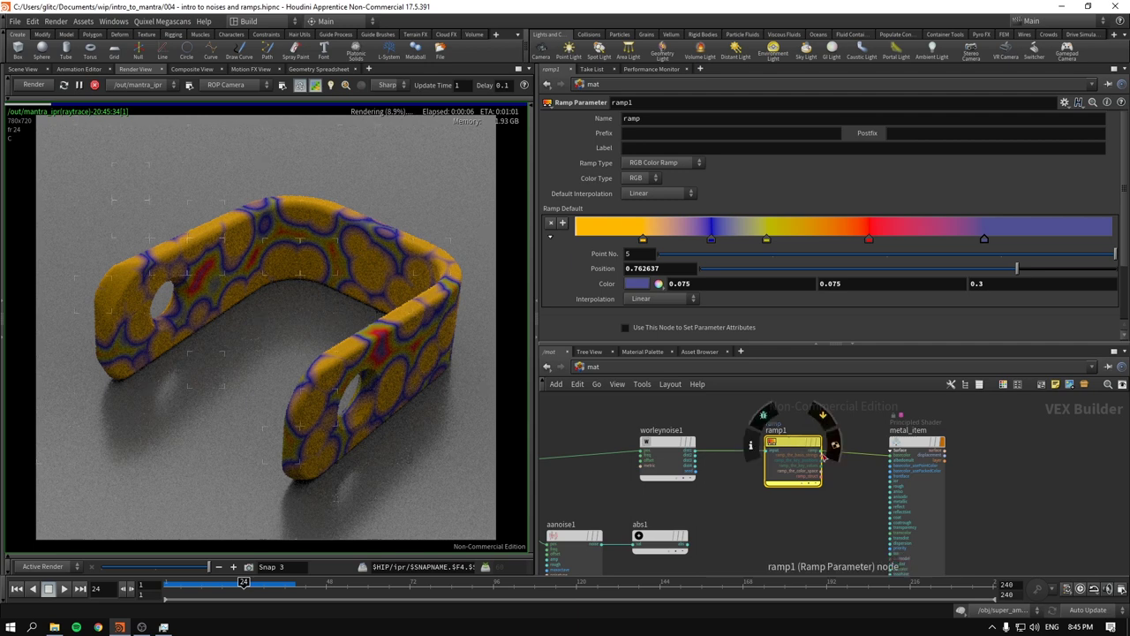
{"action": "left_click_drag", "start_coordinate": [922, 440], "coordinate": [917, 440]}
{"action": "scroll", "coordinate": [891, 460], "scroll_direction": "up", "scroll_amount": 5}
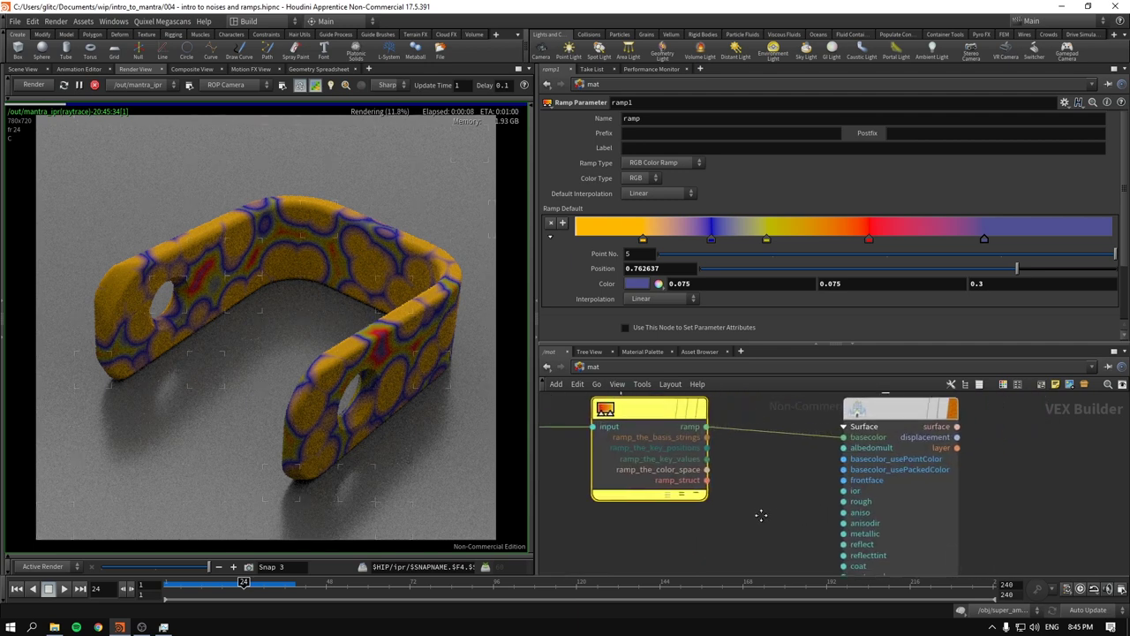
{"action": "left_click", "coordinate": [761, 413]}
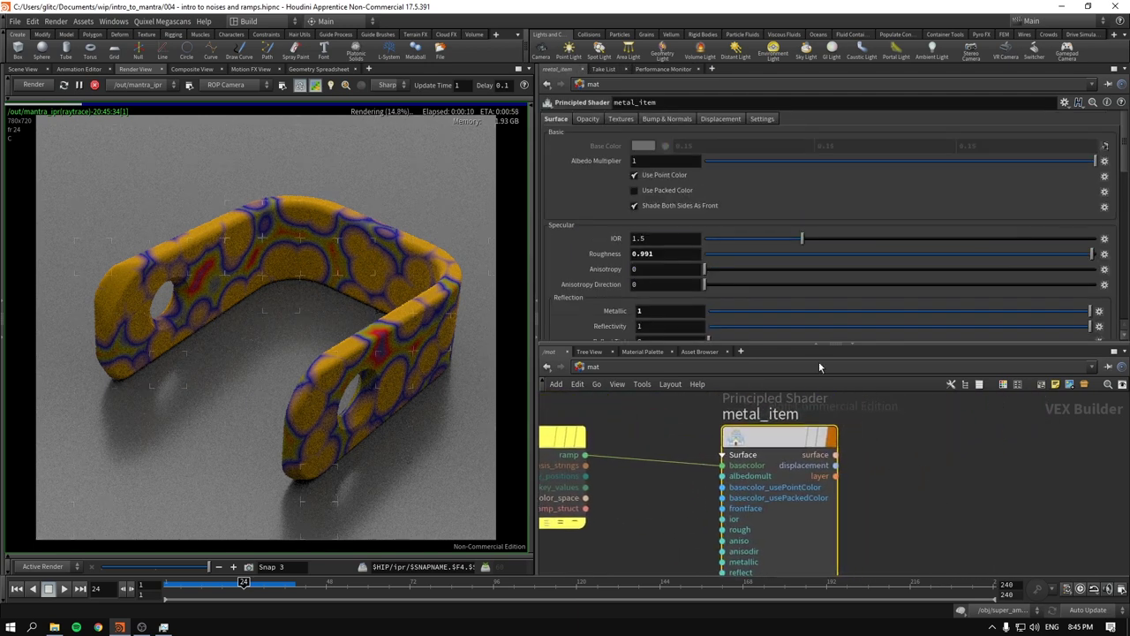
{"action": "left_click_drag", "start_coordinate": [836, 347], "coordinate": [836, 181]}
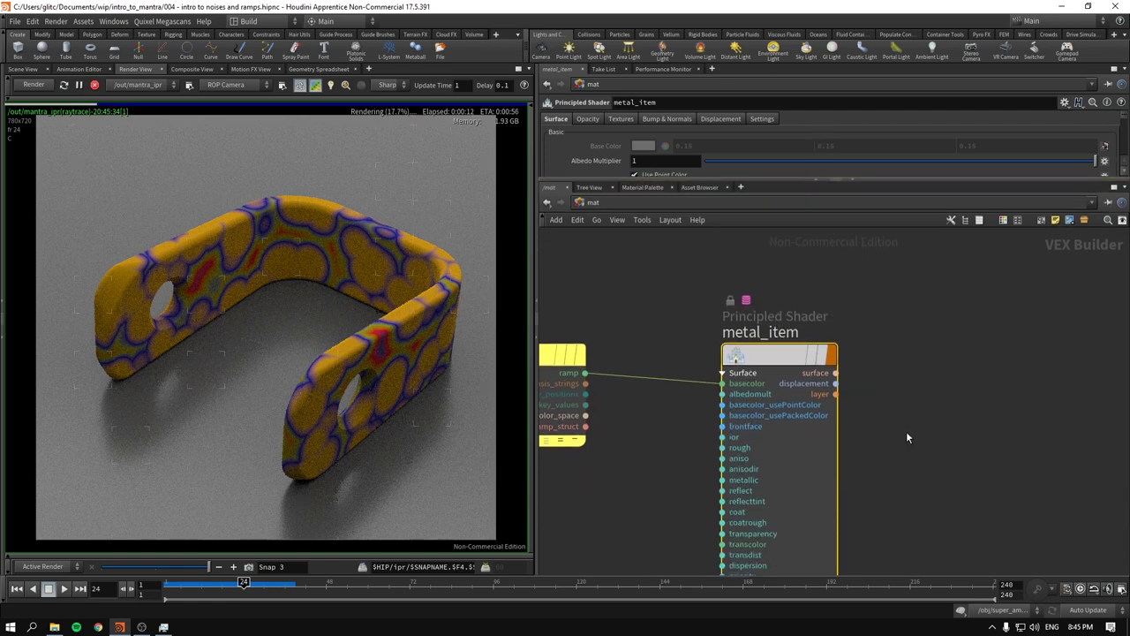
{"action": "middle_click_drag", "start_coordinate": [905, 430], "coordinate": [974, 360]}
{"action": "left_click_drag", "start_coordinate": [814, 277], "coordinate": [839, 277]}
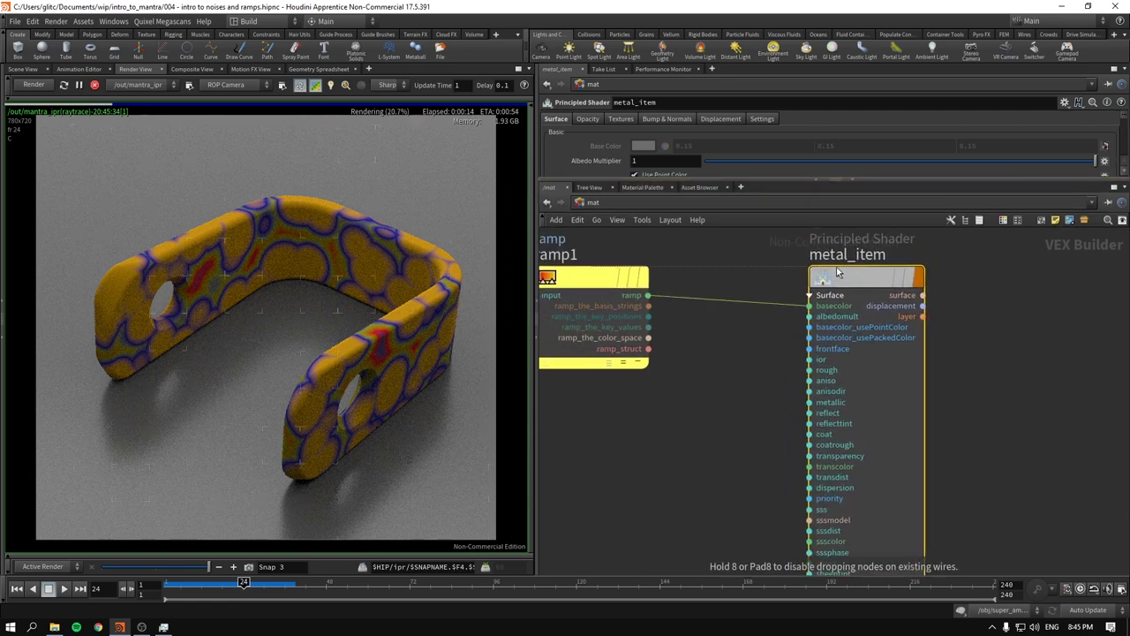
{"action": "middle_click_drag", "start_coordinate": [738, 385], "coordinate": [694, 405]}
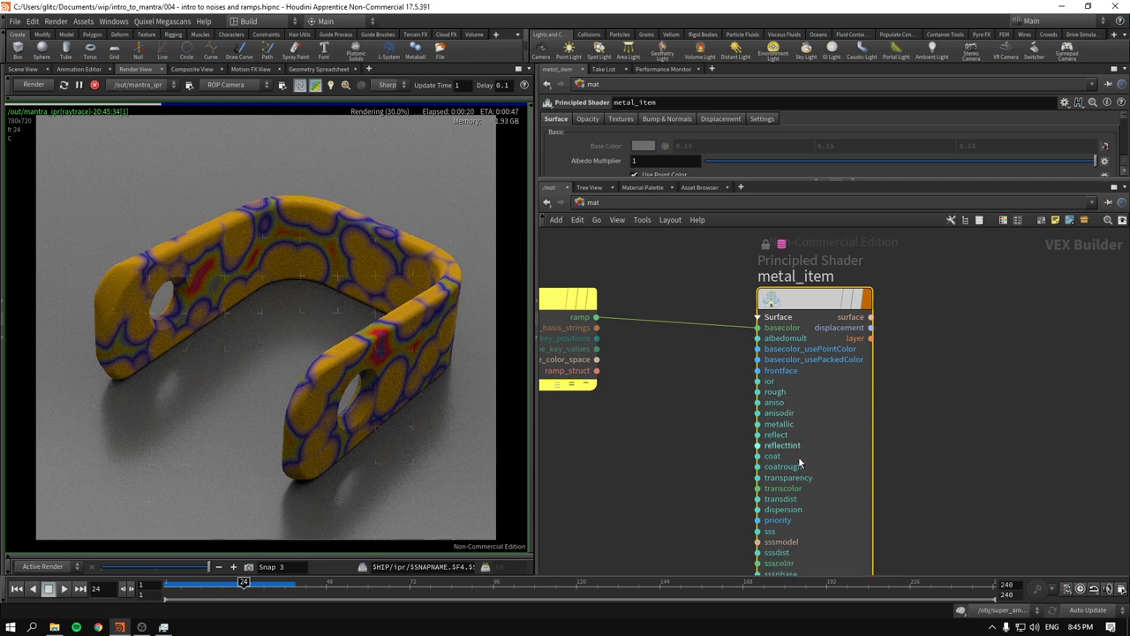
{"action": "middle_click_drag", "start_coordinate": [681, 471], "coordinate": [714, 512]}
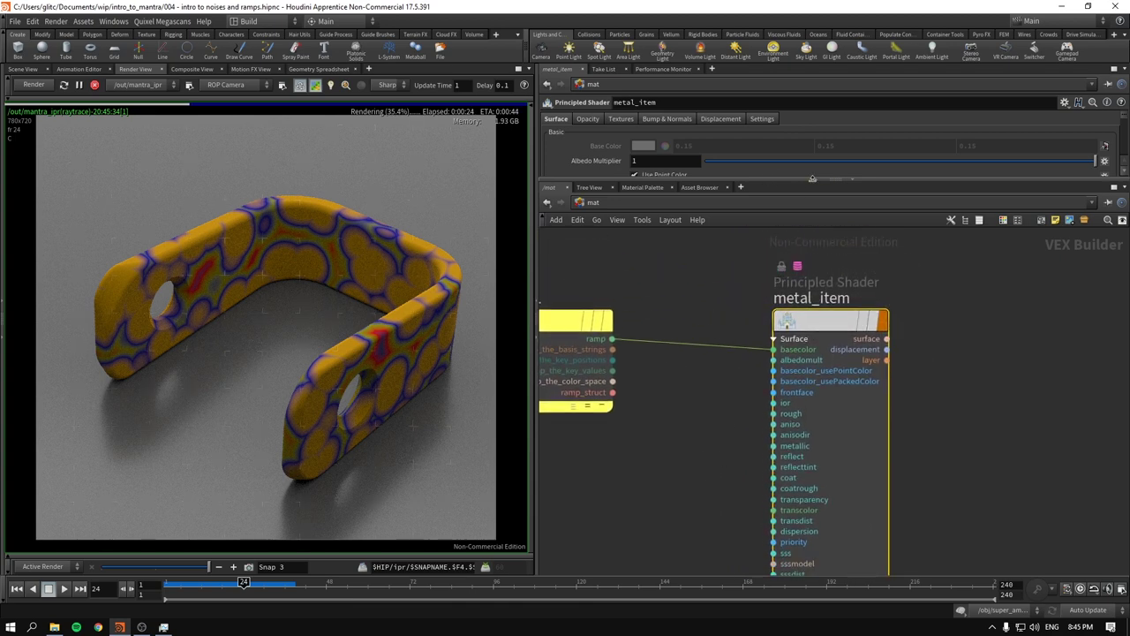
{"action": "left_click_drag", "start_coordinate": [832, 183], "coordinate": [832, 263]}
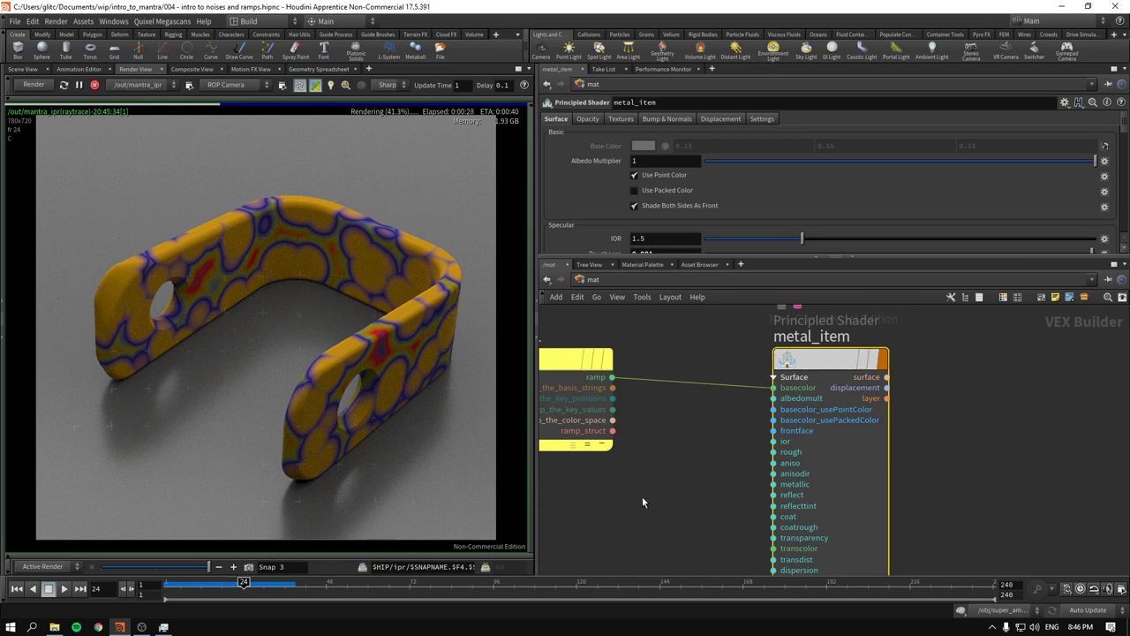
{"action": "scroll", "coordinate": [746, 467], "scroll_direction": "down", "scroll_amount": 2}
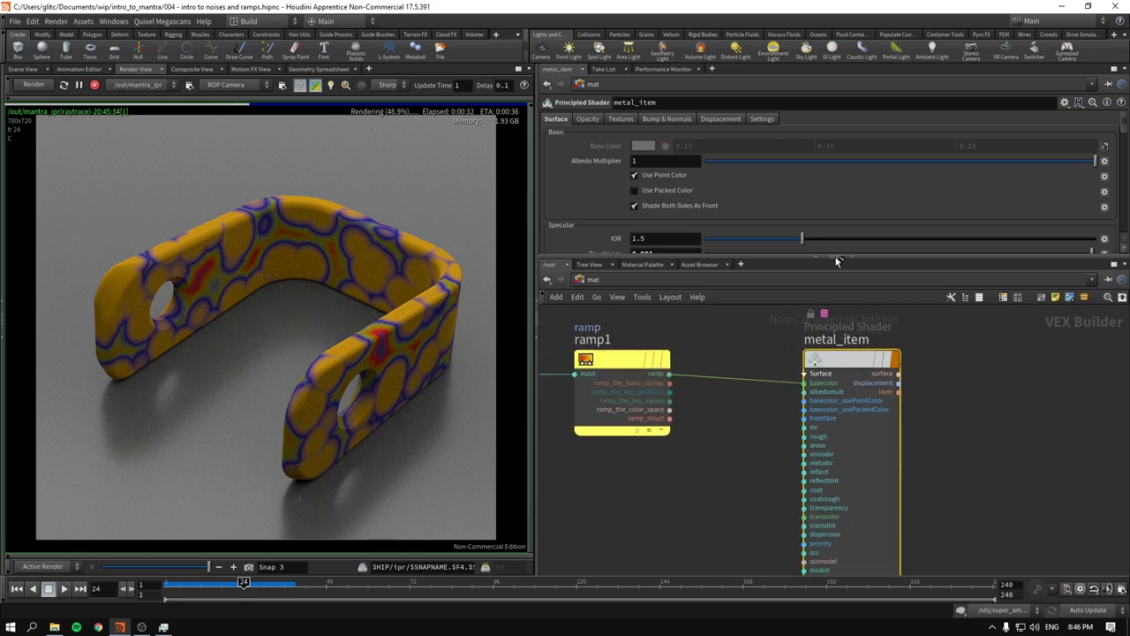
{"action": "left_click_drag", "start_coordinate": [837, 261], "coordinate": [828, 321]}
{"action": "scroll", "coordinate": [693, 257], "scroll_direction": "down", "scroll_amount": 8}
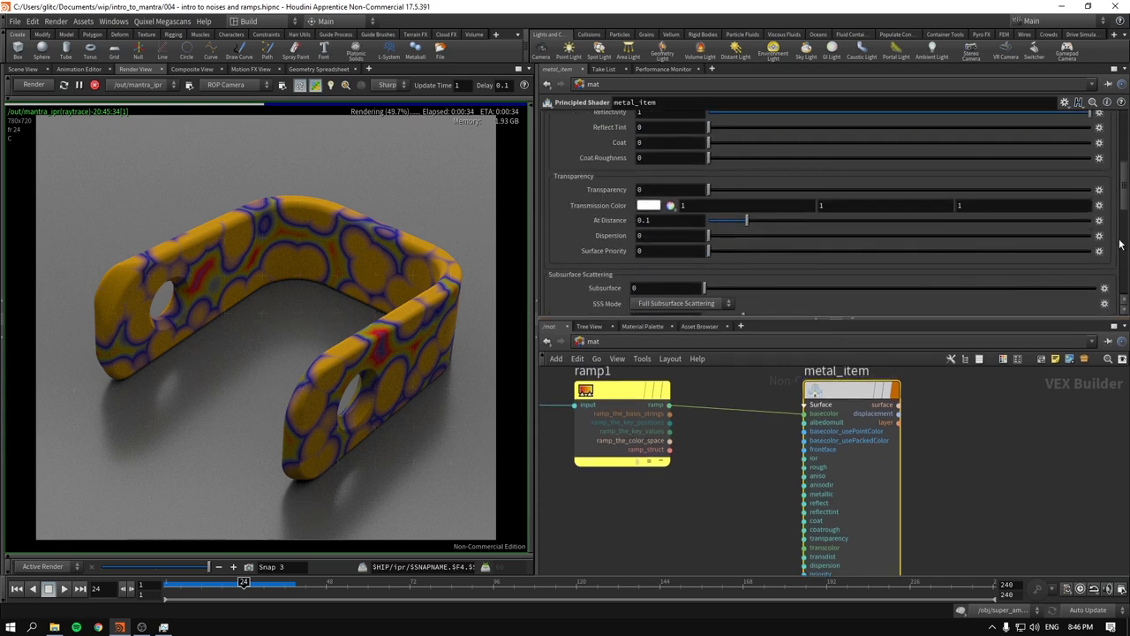
{"action": "scroll", "coordinate": [913, 242], "scroll_direction": "up", "scroll_amount": 8}
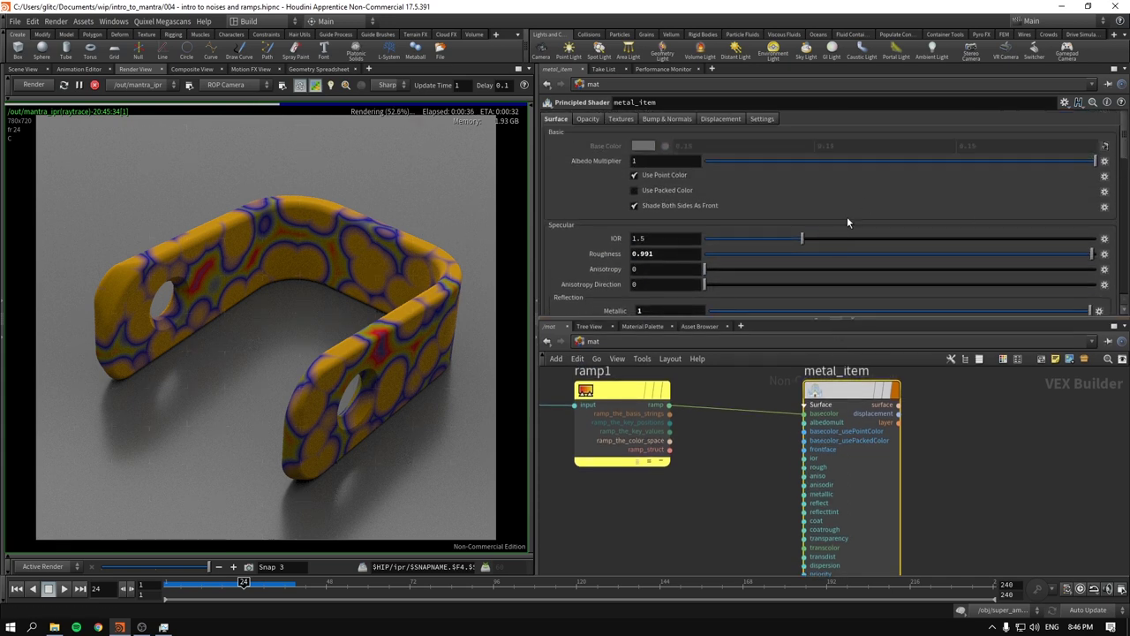
{"action": "scroll", "coordinate": [816, 201], "scroll_direction": "down", "scroll_amount": 4}
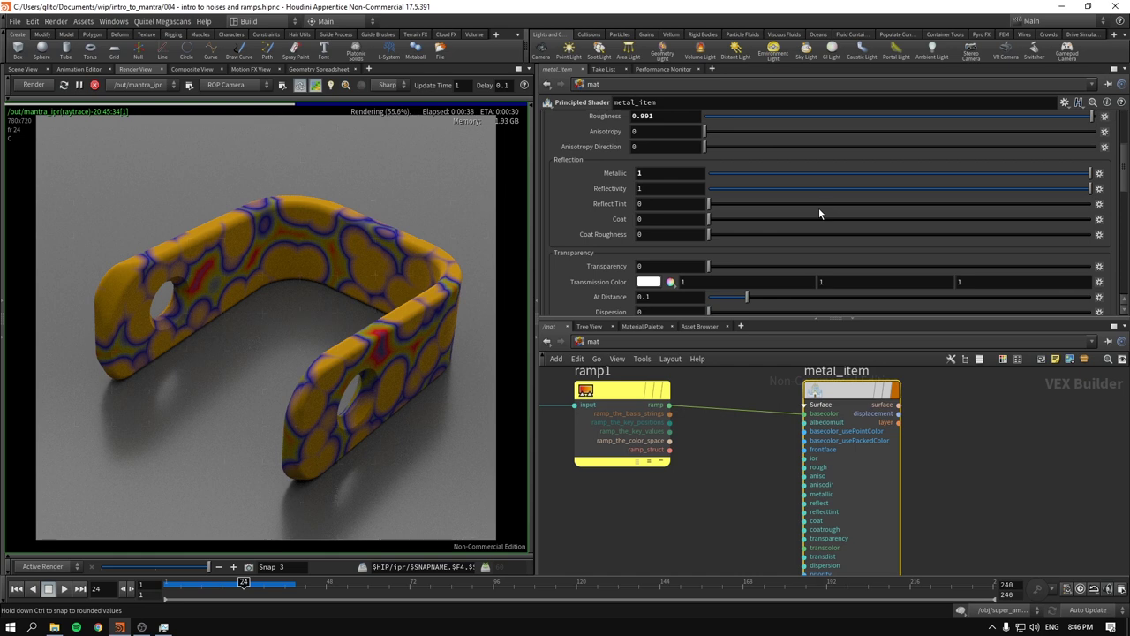
{"action": "scroll", "coordinate": [681, 286], "scroll_direction": "down", "scroll_amount": 2}
{"action": "left_click_drag", "start_coordinate": [848, 395], "coordinate": [854, 394]}
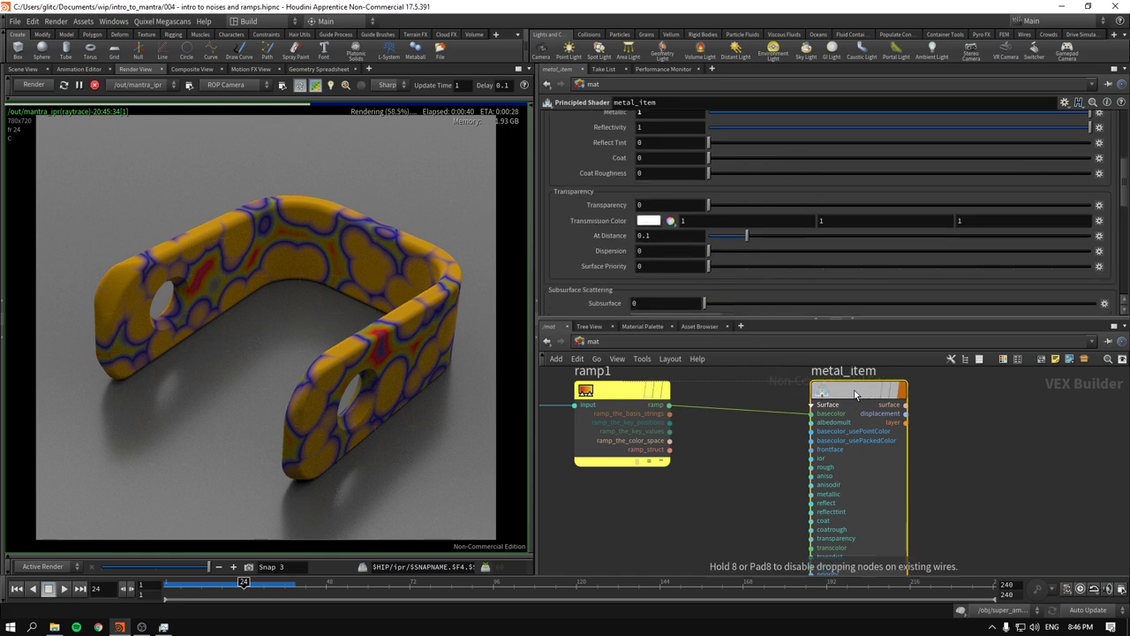
{"action": "middle_click_drag", "start_coordinate": [719, 475], "coordinate": [838, 448]}
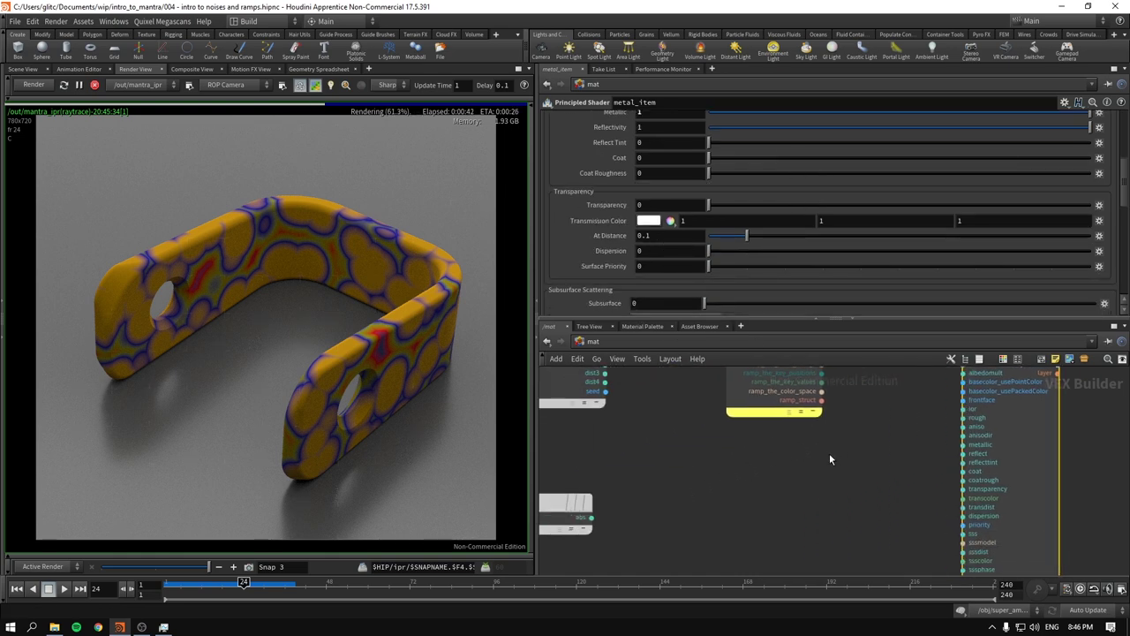
{"action": "scroll", "coordinate": [829, 452], "scroll_direction": "down", "scroll_amount": 5}
{"action": "middle_click_drag", "start_coordinate": [809, 503], "coordinate": [822, 499]}
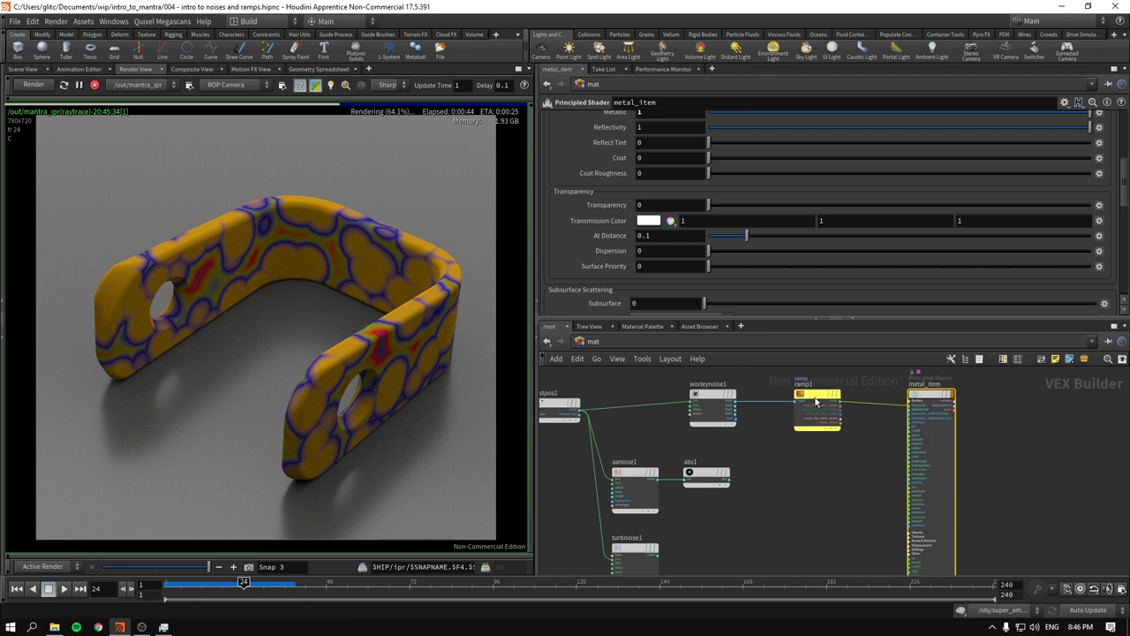
{"action": "left_click_drag", "start_coordinate": [816, 402], "coordinate": [790, 402]}
{"action": "middle_click_drag", "start_coordinate": [871, 450], "coordinate": [814, 484]}
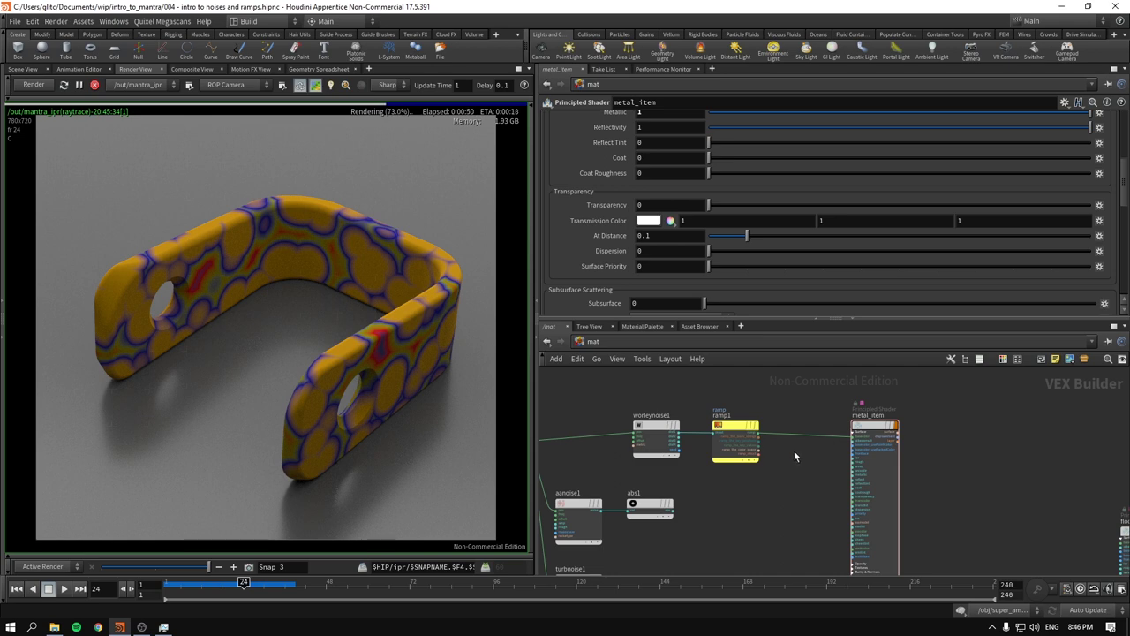
{"action": "scroll", "coordinate": [803, 422], "scroll_direction": "up", "scroll_amount": 4}
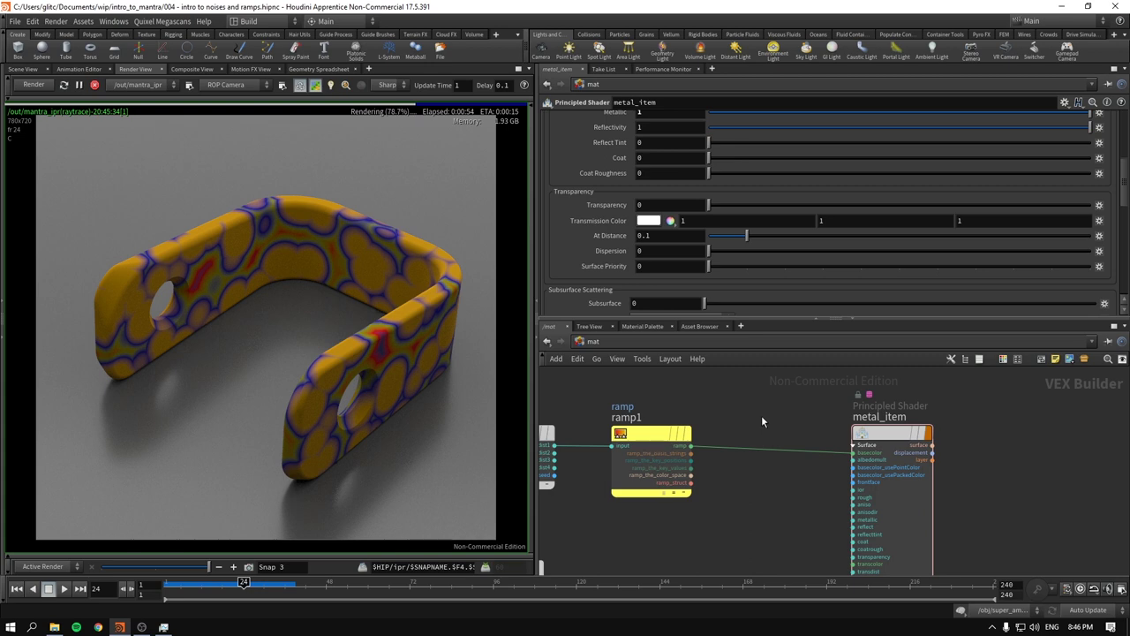
- Cut the wire from ramp1 to metal_item's basecolor input
{"action": "key", "text": "y"}
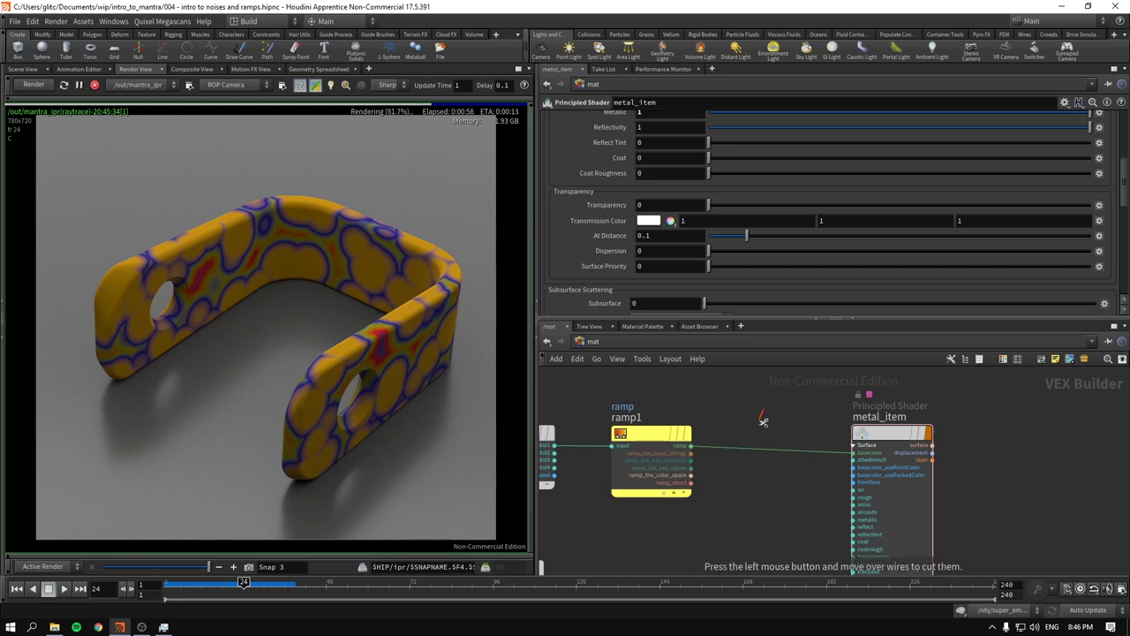
{"action": "left_click_drag", "start_coordinate": [760, 432], "coordinate": [762, 460]}
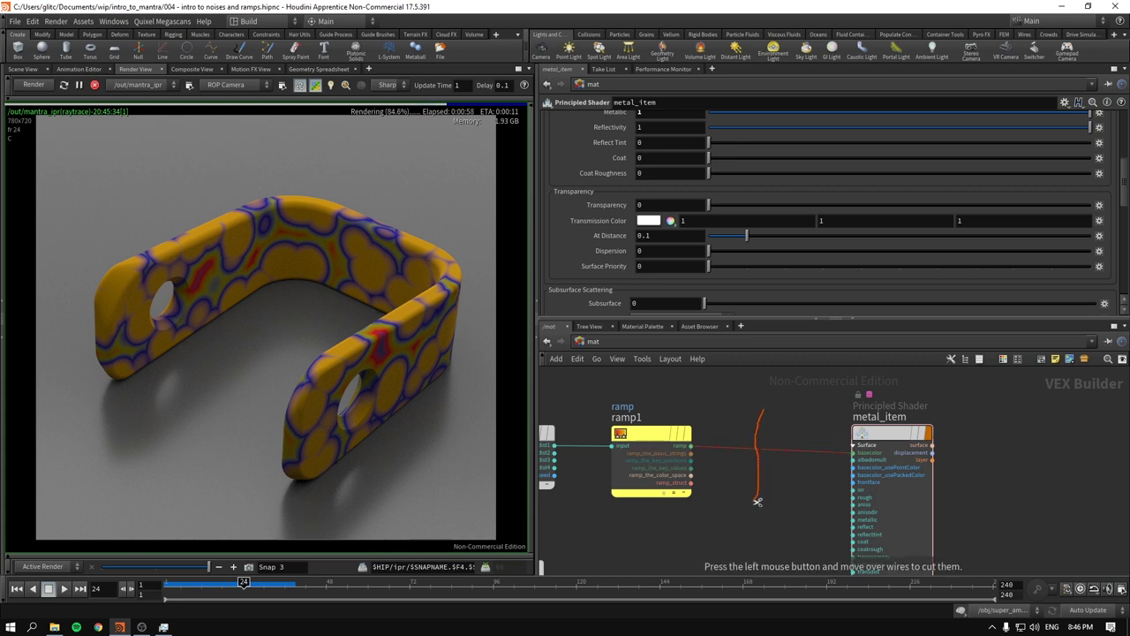
{"action": "left_click_drag", "start_coordinate": [758, 514], "coordinate": [759, 516]}
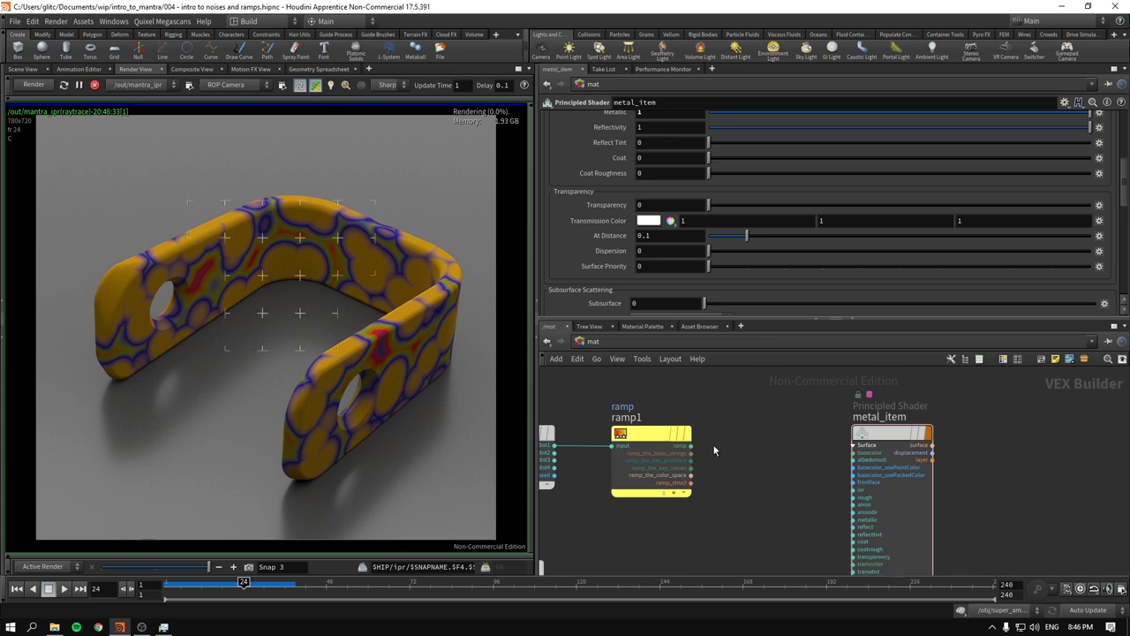
- Inspect the parameters of ramp1, metal_item, aanoise1 and abs1
{"action": "left_click", "coordinate": [680, 452]}
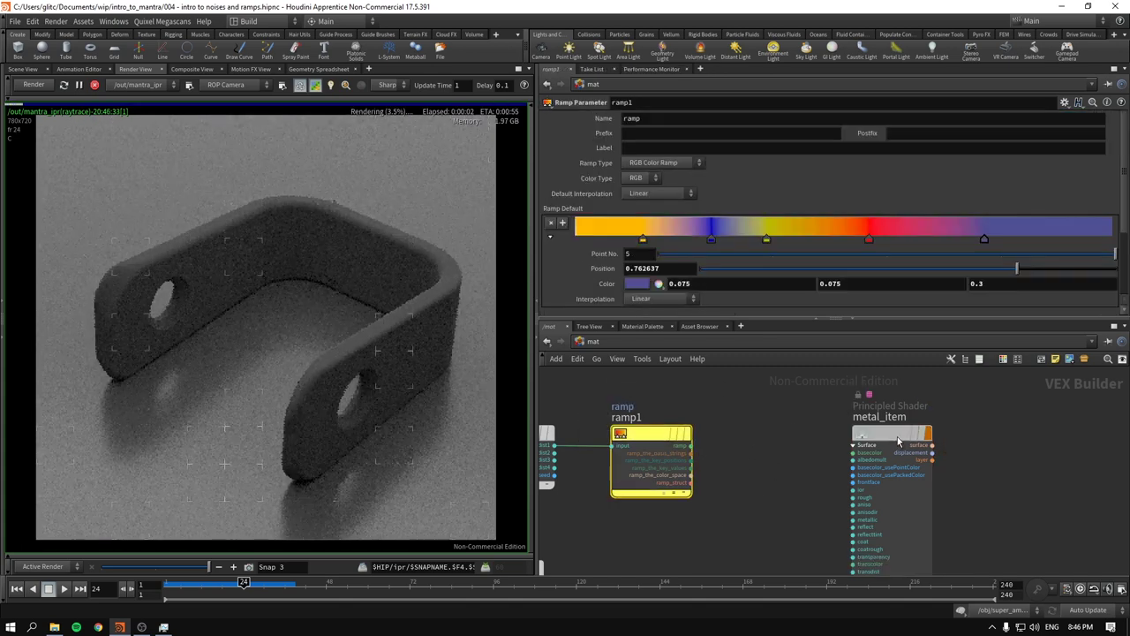
{"action": "left_click", "coordinate": [897, 436]}
{"action": "scroll", "coordinate": [833, 466], "scroll_direction": "down", "scroll_amount": 2}
{"action": "scroll", "coordinate": [892, 481], "scroll_direction": "down", "scroll_amount": 2}
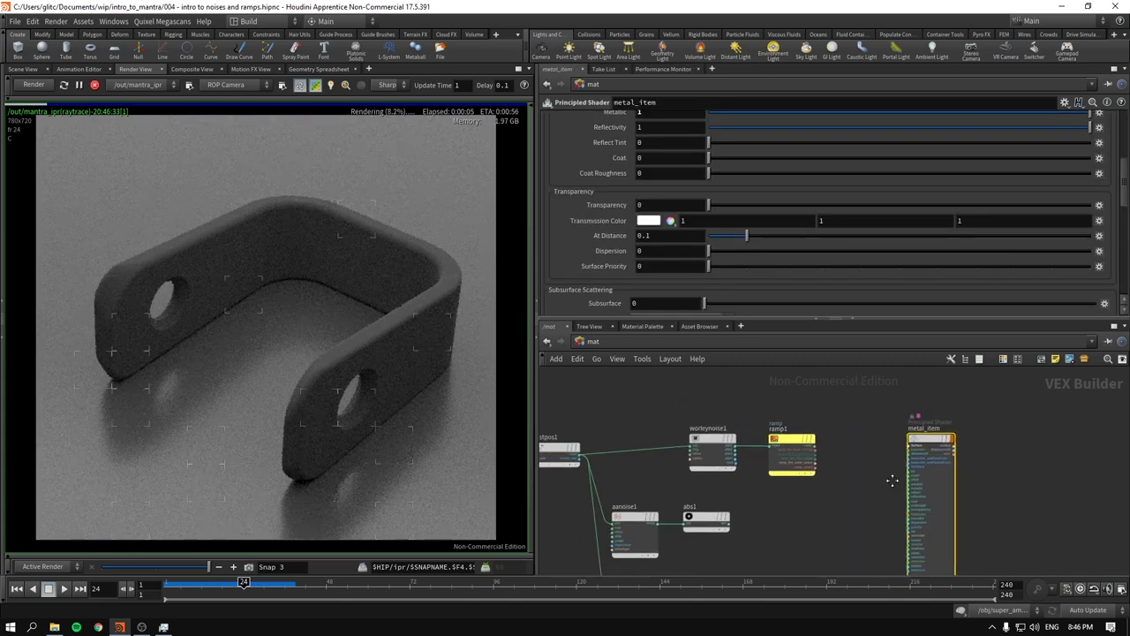
{"action": "scroll", "coordinate": [827, 467], "scroll_direction": "up", "scroll_amount": 3}
{"action": "left_click", "coordinate": [636, 477]}
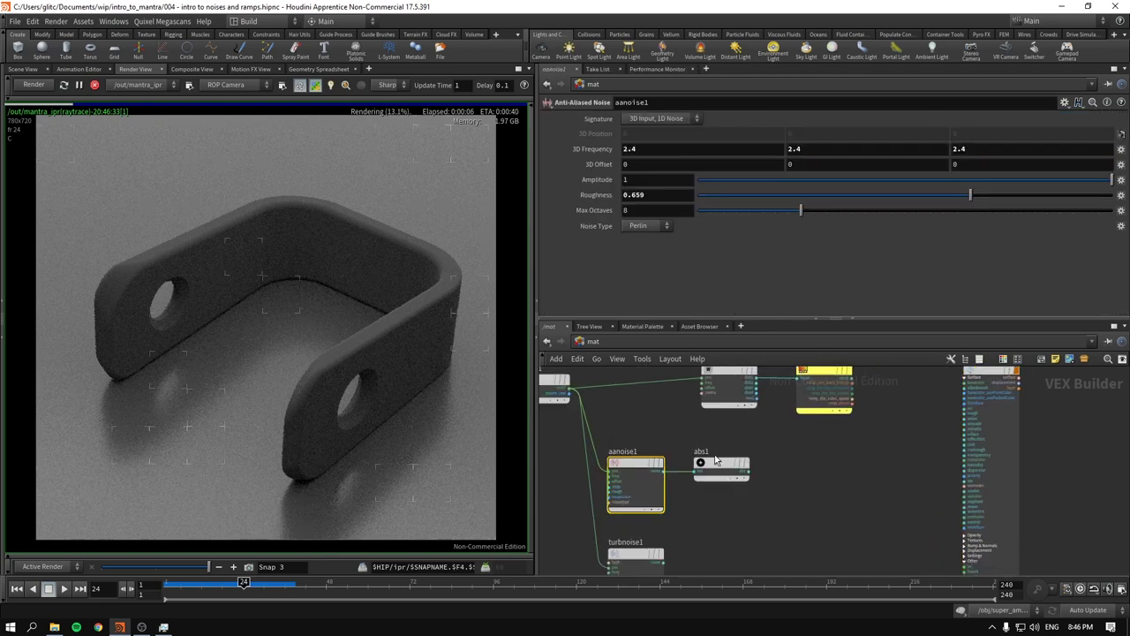
{"action": "left_click", "coordinate": [717, 462]}
{"action": "scroll", "coordinate": [848, 507], "scroll_direction": "up", "scroll_amount": 2}
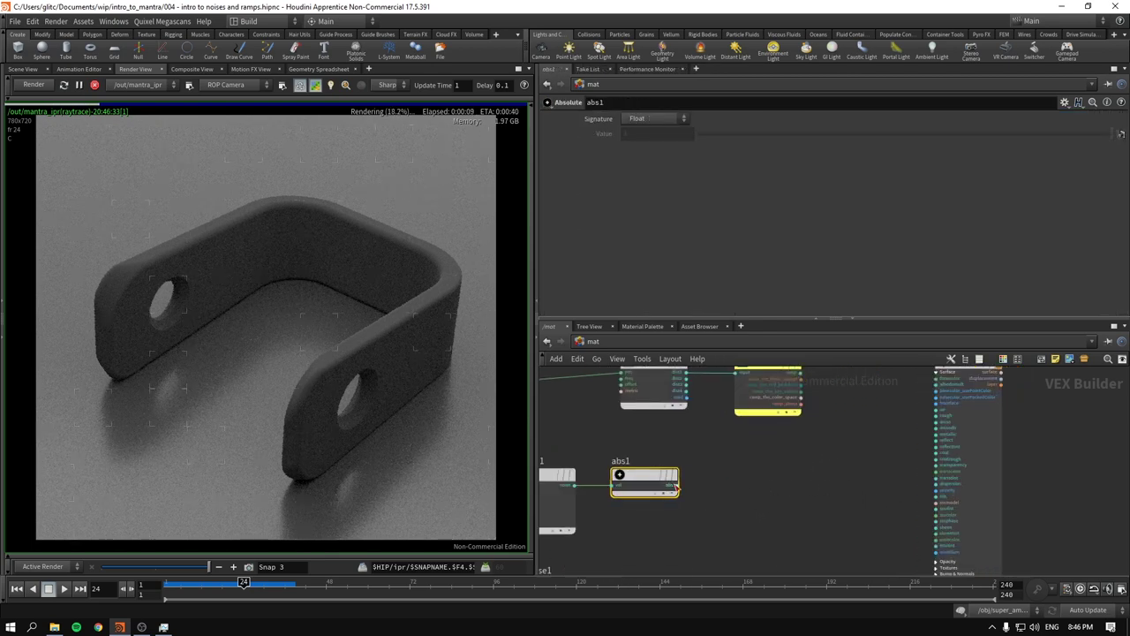
- Begin a wire from abs1's output, reframe abs1 and aanoise1, then cancel the wire
{"action": "left_click", "coordinate": [676, 485]}
{"action": "scroll", "coordinate": [706, 481], "scroll_direction": "up", "scroll_amount": 4}
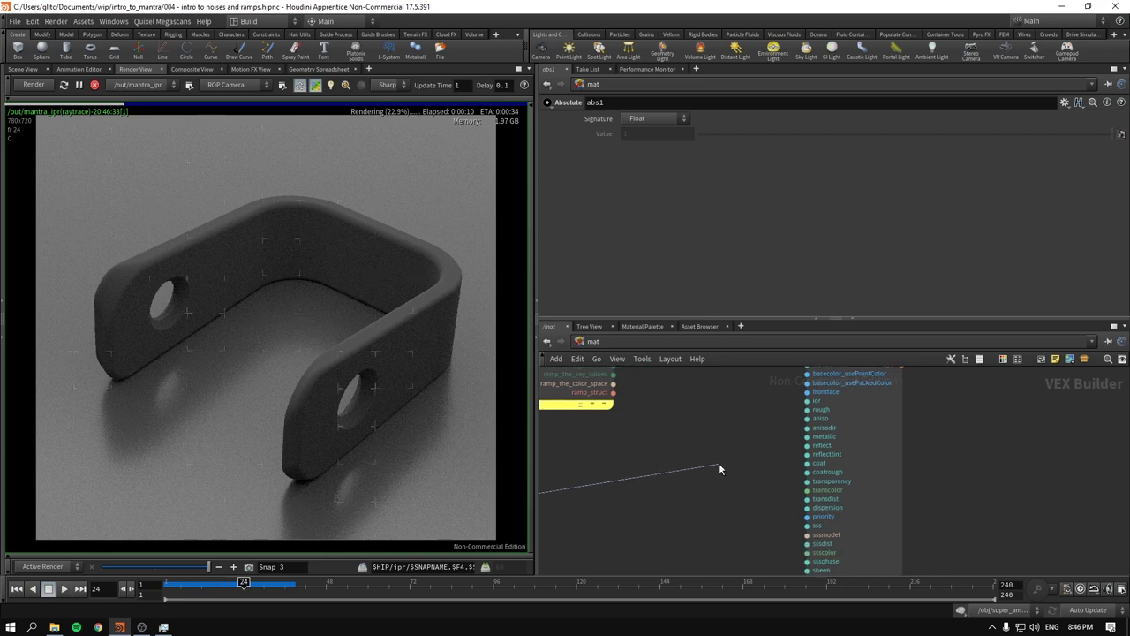
{"action": "middle_click_drag", "start_coordinate": [628, 489], "coordinate": [765, 472]}
{"action": "key", "text": "Escape"}
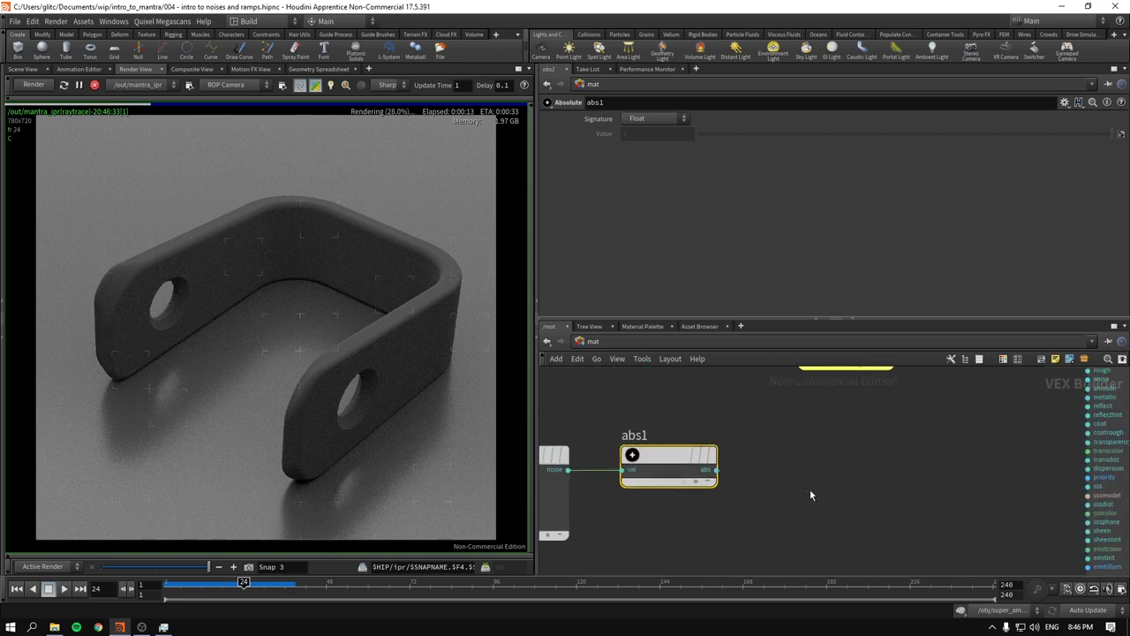
{"action": "scroll", "coordinate": [810, 489], "scroll_direction": "down", "scroll_amount": 4}
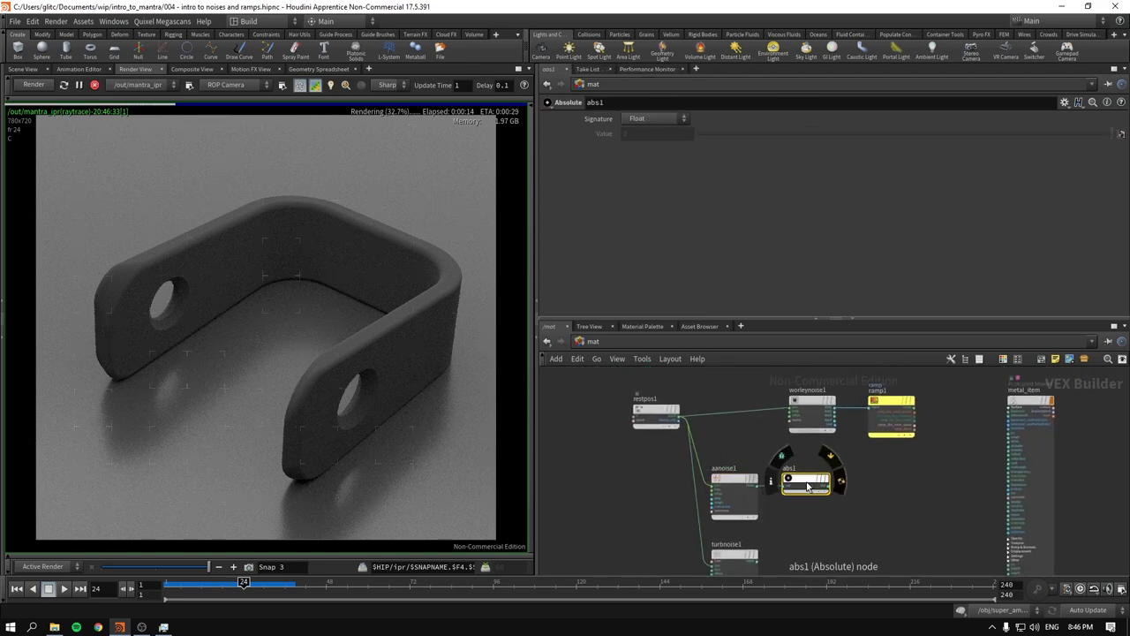
{"action": "scroll", "coordinate": [862, 502], "scroll_direction": "up", "scroll_amount": 1}
- Connect aanoise1's noise output into abs1
{"action": "left_click", "coordinate": [689, 484]}
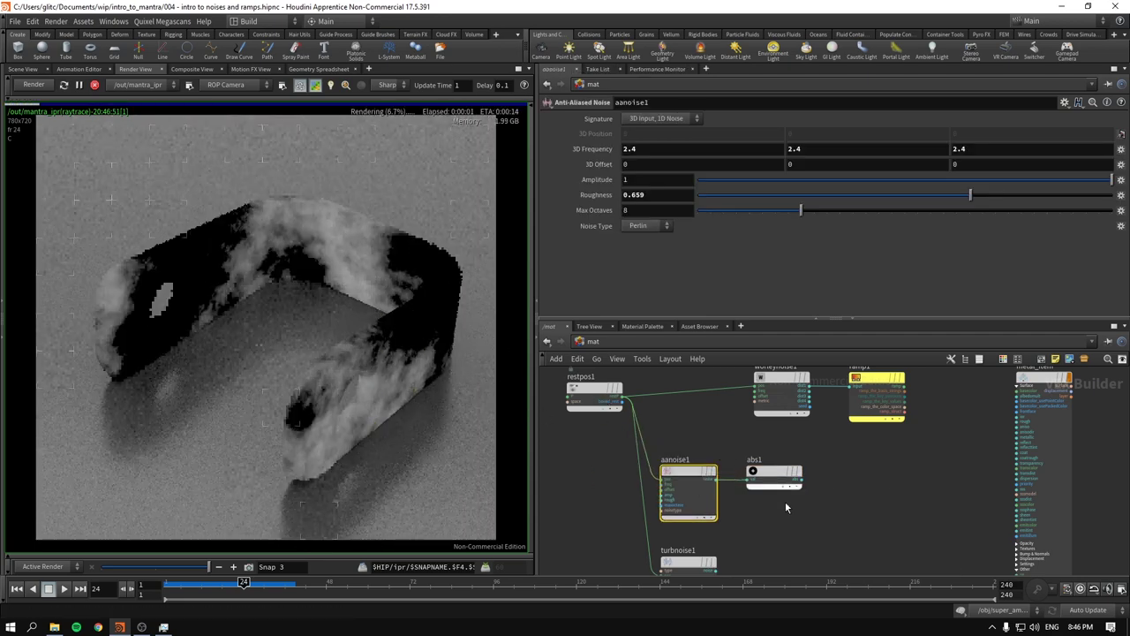
{"action": "left_click", "coordinate": [775, 475]}
{"action": "middle_click_drag", "start_coordinate": [932, 503], "coordinate": [875, 517]}
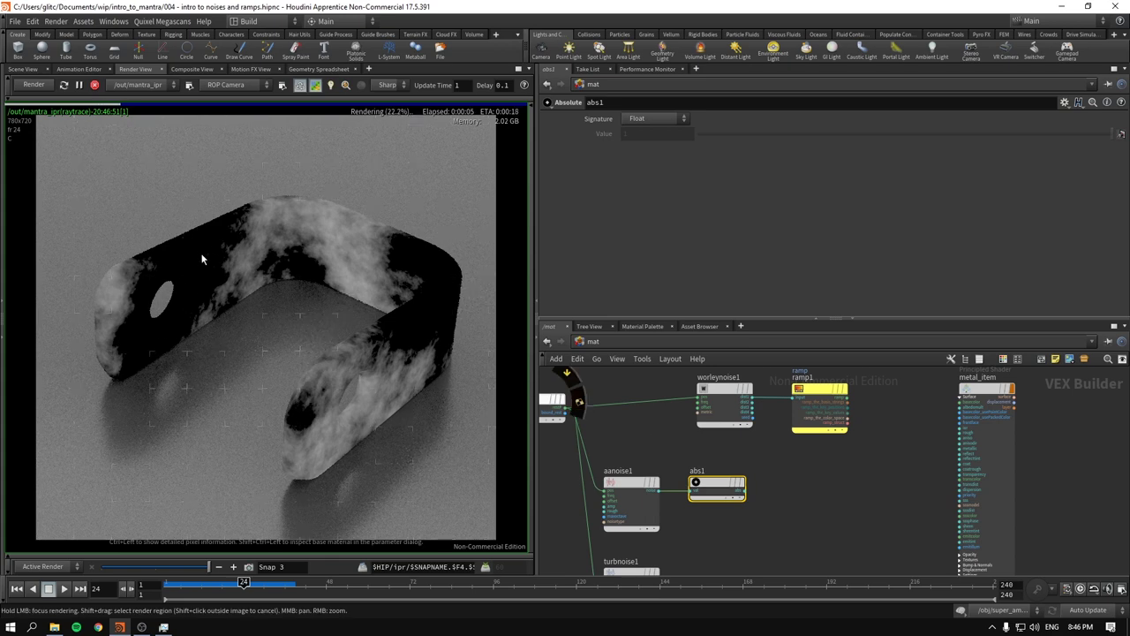
- Wire abs1's output into metal_item's rough input
{"action": "scroll", "coordinate": [874, 484], "scroll_direction": "up", "scroll_amount": 2}
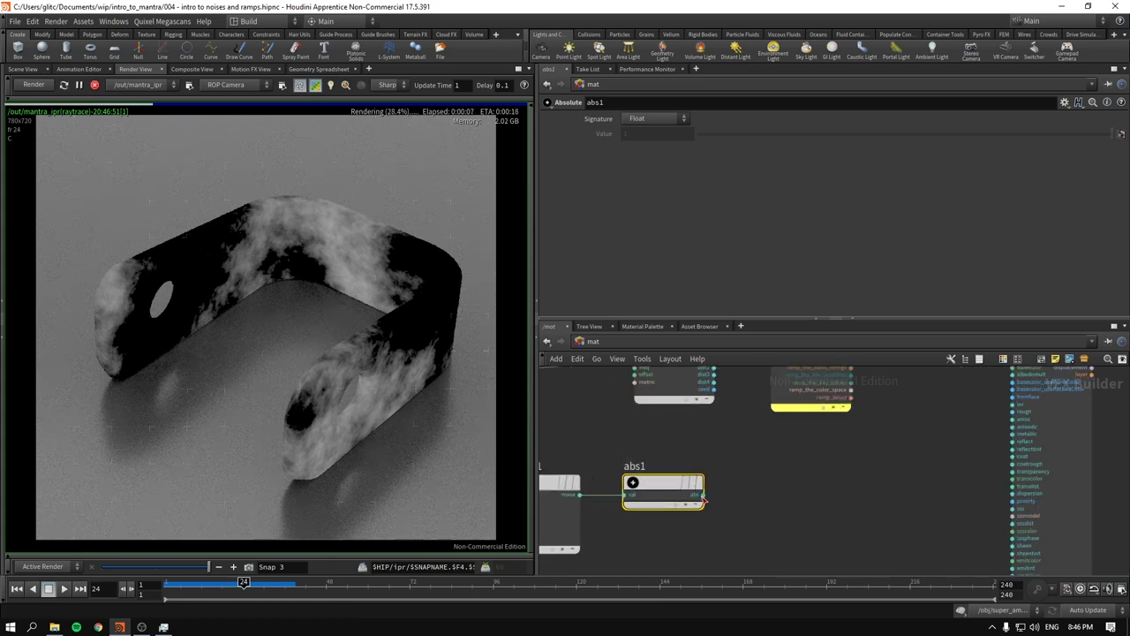
{"action": "left_click_drag", "start_coordinate": [687, 494], "coordinate": [853, 469]}
{"action": "middle_click_drag", "start_coordinate": [853, 469], "coordinate": [738, 492]}
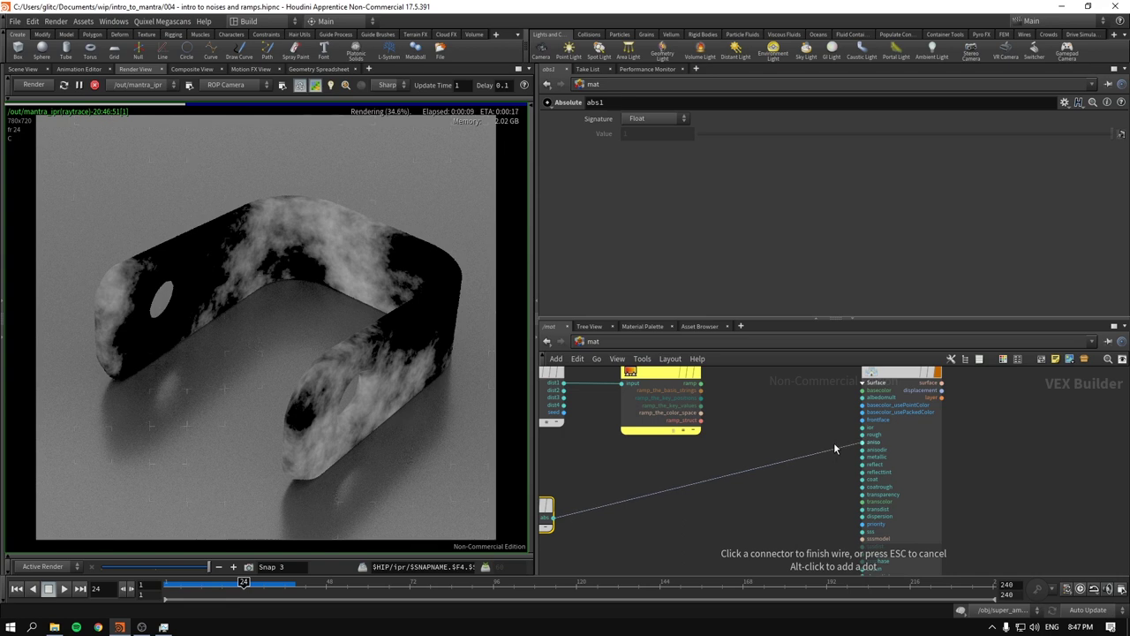
{"action": "left_click", "coordinate": [862, 435]}
{"action": "left_click", "coordinate": [906, 376]}
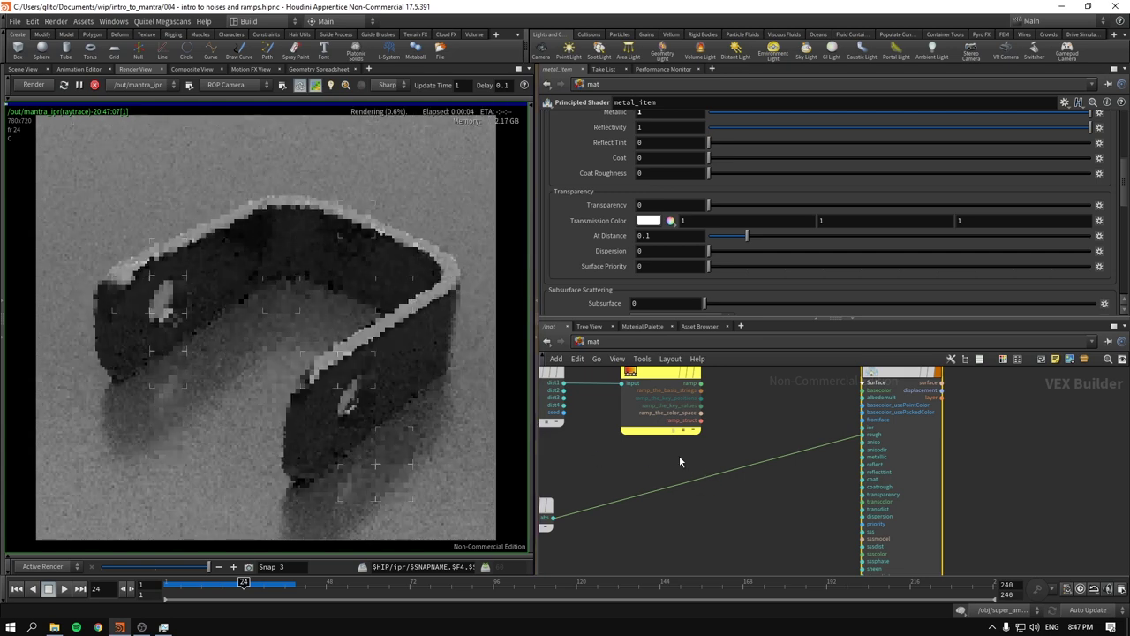
- Rearrange aanoise1, abs1 and metal_item into a compact chain
{"action": "middle_click_drag", "start_coordinate": [588, 449], "coordinate": [647, 464]}
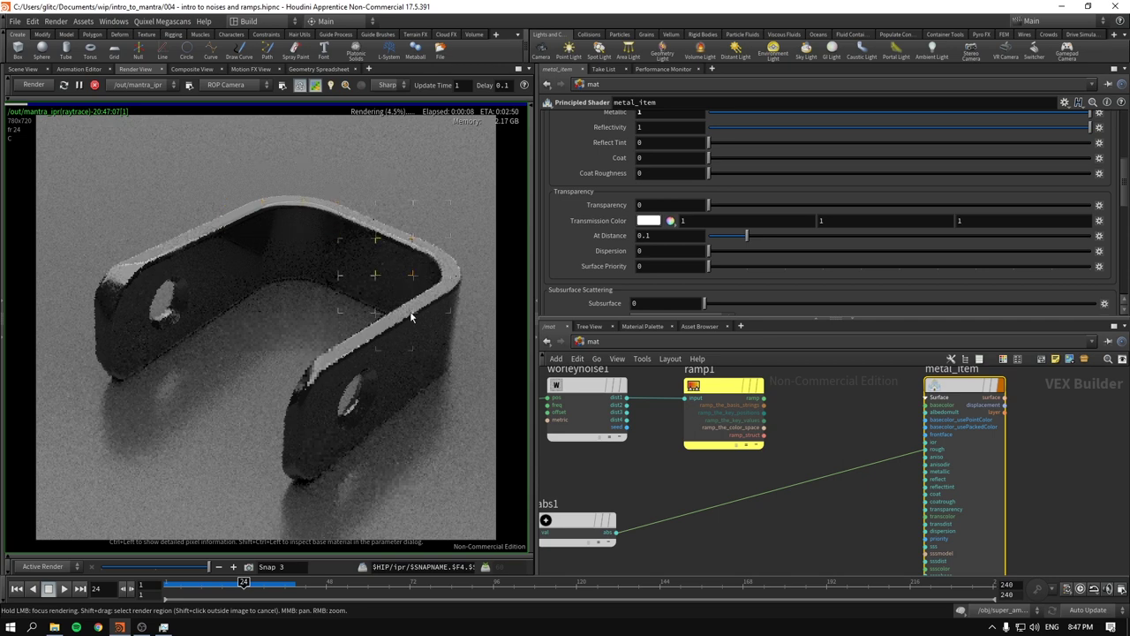
{"action": "left_click_drag", "start_coordinate": [554, 510], "coordinate": [636, 500]}
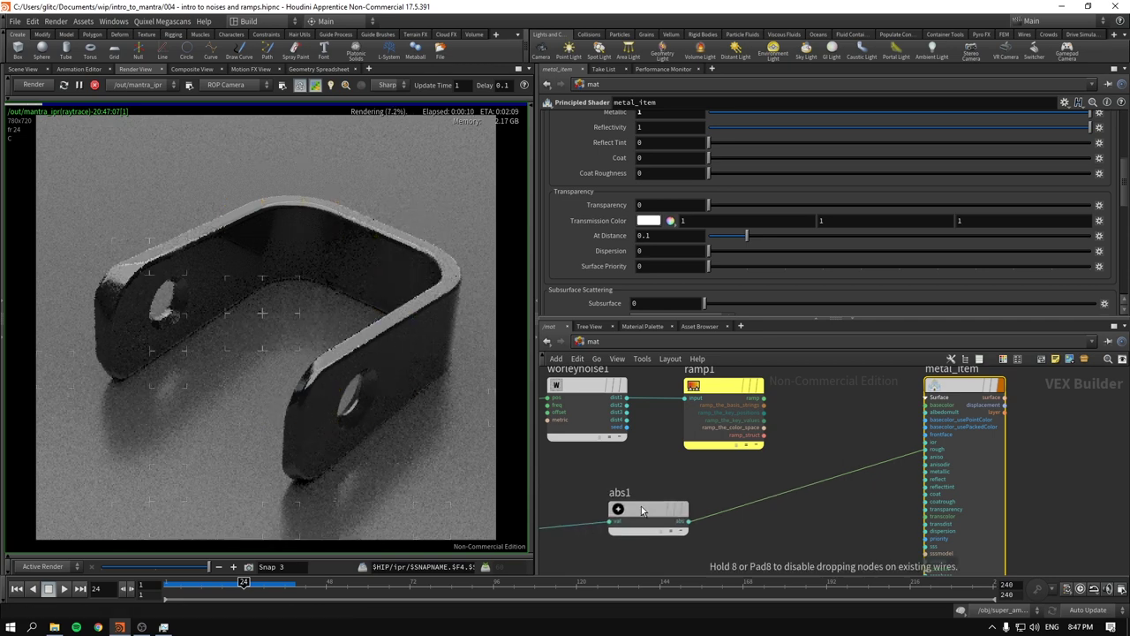
{"action": "left_click_drag", "start_coordinate": [960, 389], "coordinate": [936, 426]}
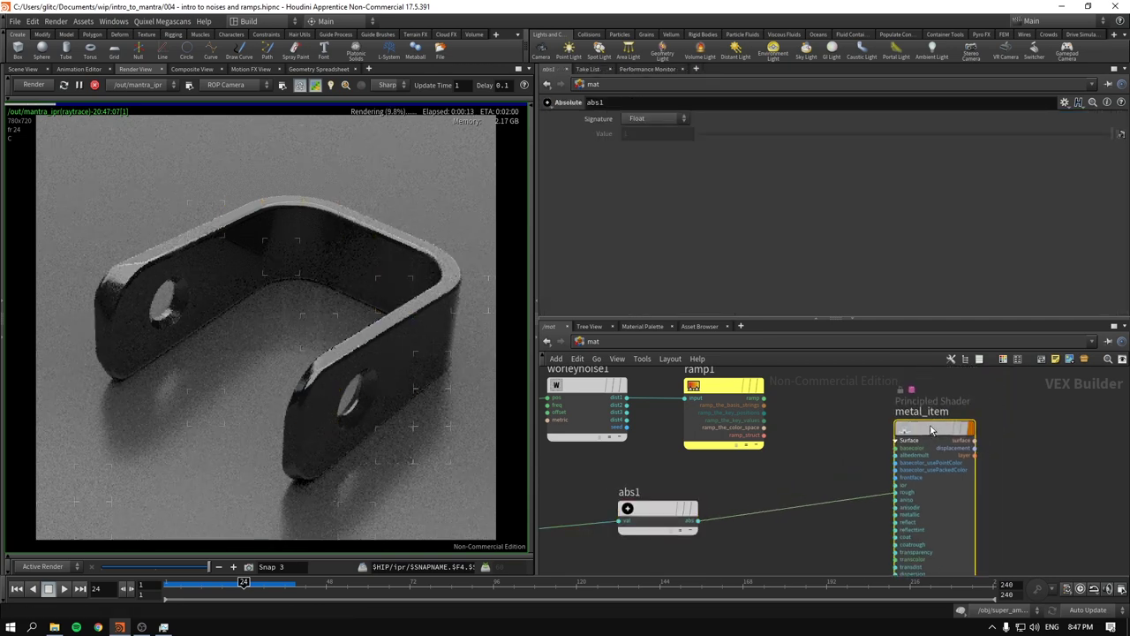
{"action": "scroll", "coordinate": [726, 466], "scroll_direction": "down", "scroll_amount": 2}
{"action": "middle_click_drag", "start_coordinate": [680, 463], "coordinate": [835, 444]}
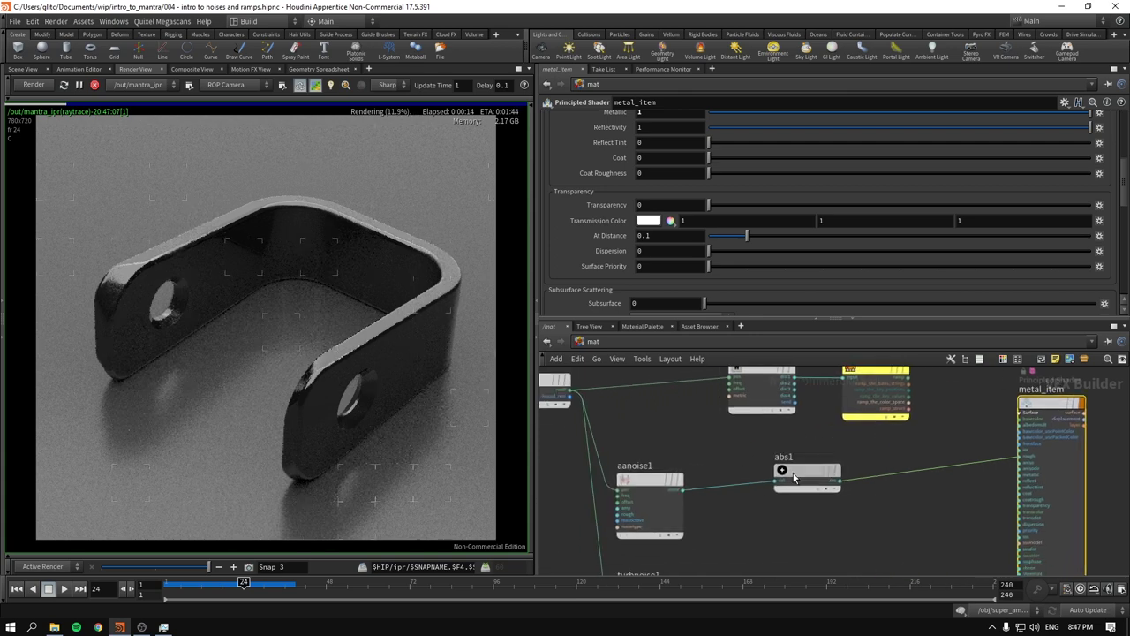
{"action": "left_click_drag", "start_coordinate": [825, 475], "coordinate": [789, 482]}
{"action": "left_click_drag", "start_coordinate": [1041, 409], "coordinate": [1015, 453]}
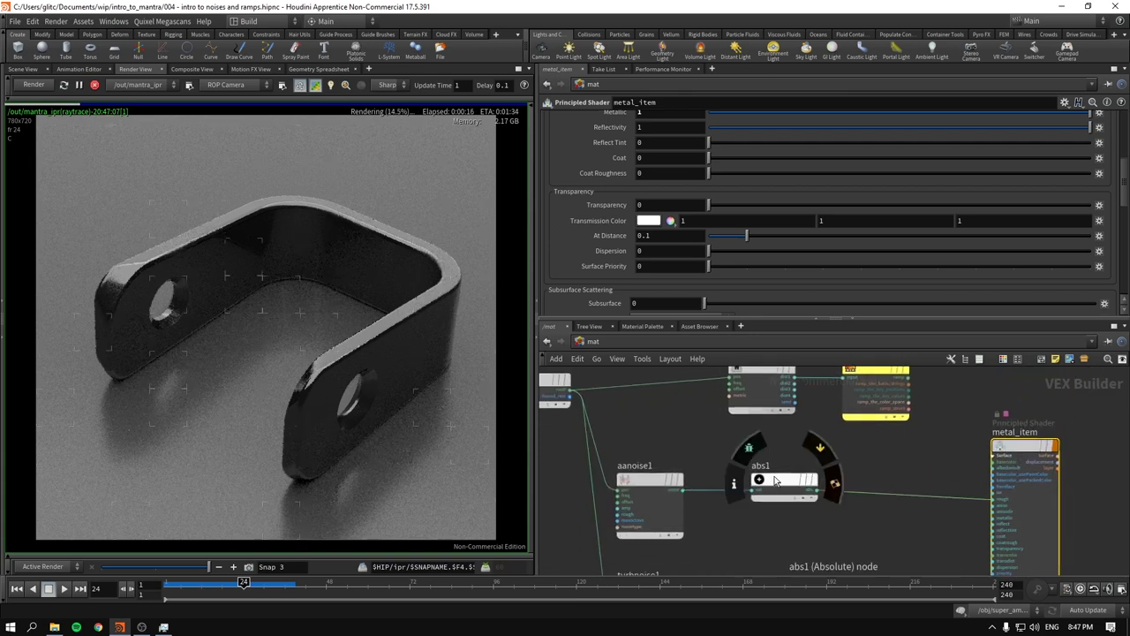
- Create a Ramp Parameter node (ram) on the abs1-to-metal_item wire, aligned with abs1
{"action": "left_click", "coordinate": [784, 485]}
{"action": "key", "text": "Tab"}
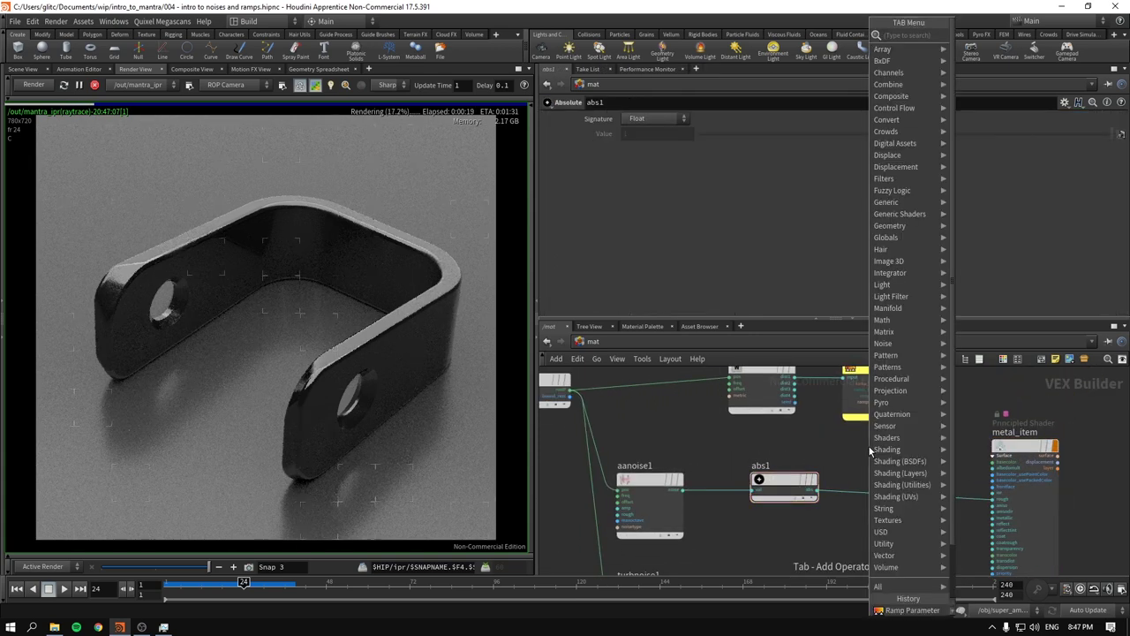
{"action": "type", "text": "ram"}
{"action": "key", "text": "Down"}
{"action": "key", "text": "Down"}
{"action": "key", "text": "Return"}
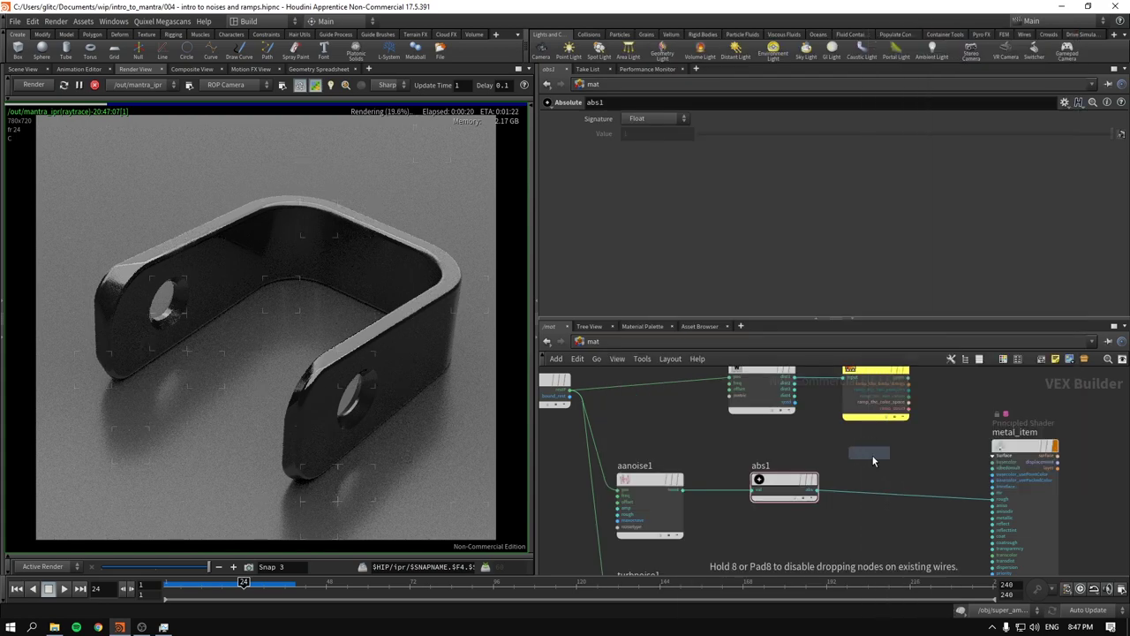
{"action": "left_click", "coordinate": [886, 491]}
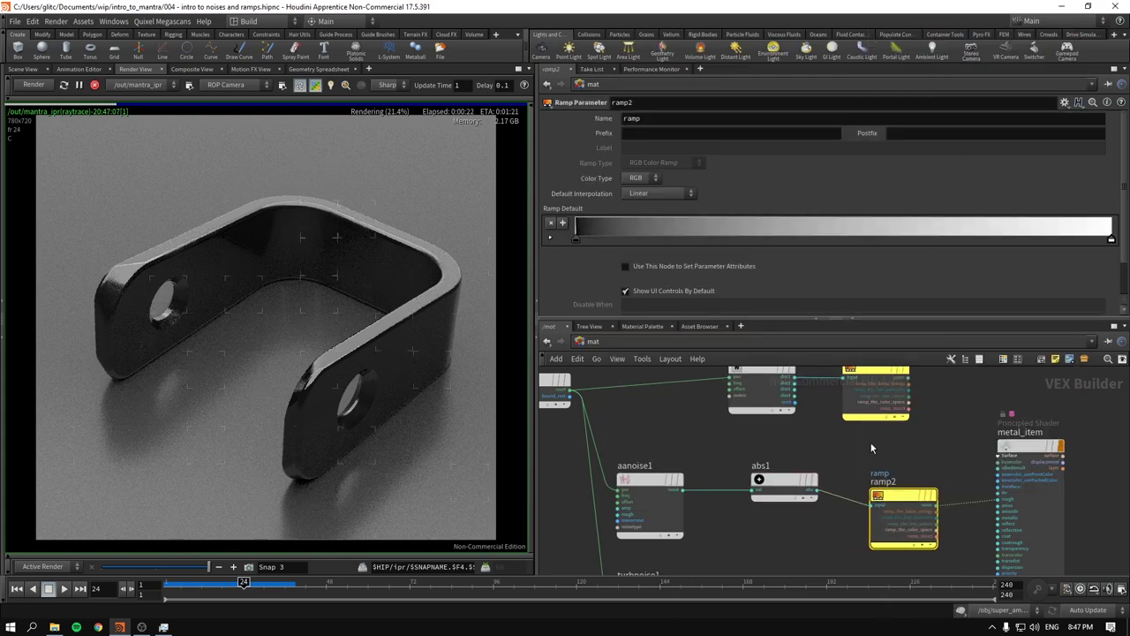
{"action": "left_click_drag", "start_coordinate": [851, 507], "coordinate": [849, 497]}
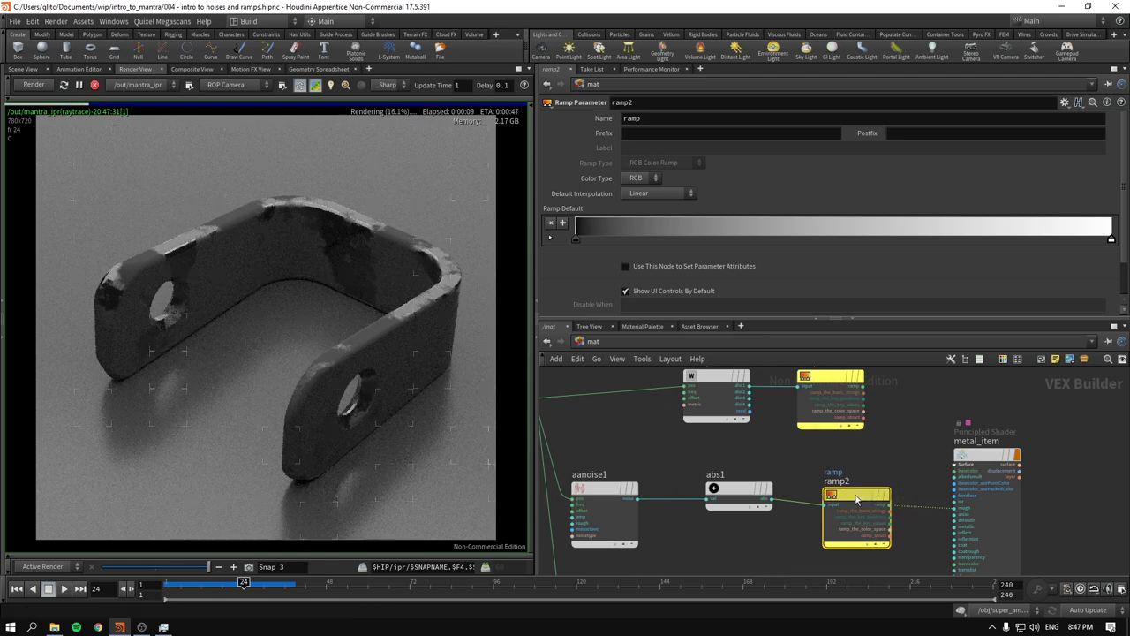
- Move ramp2 closer to abs1, shift worleynoise1 right, and review both ramps' parameters
{"action": "middle_click_drag", "start_coordinate": [943, 410], "coordinate": [937, 433]}
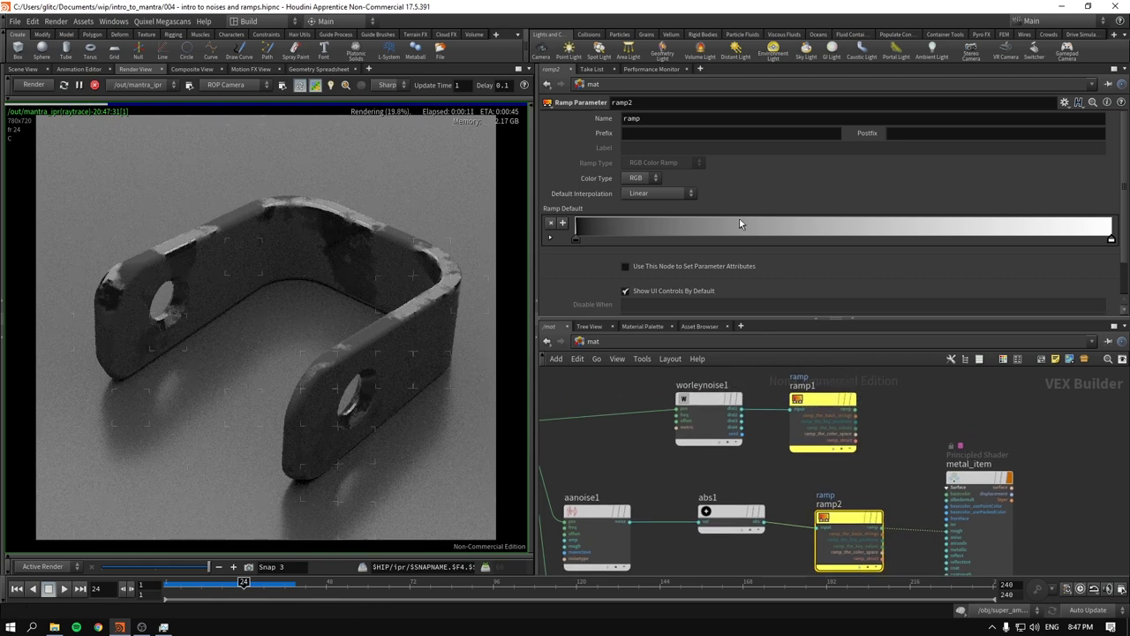
{"action": "left_click_drag", "start_coordinate": [841, 521], "coordinate": [816, 516]}
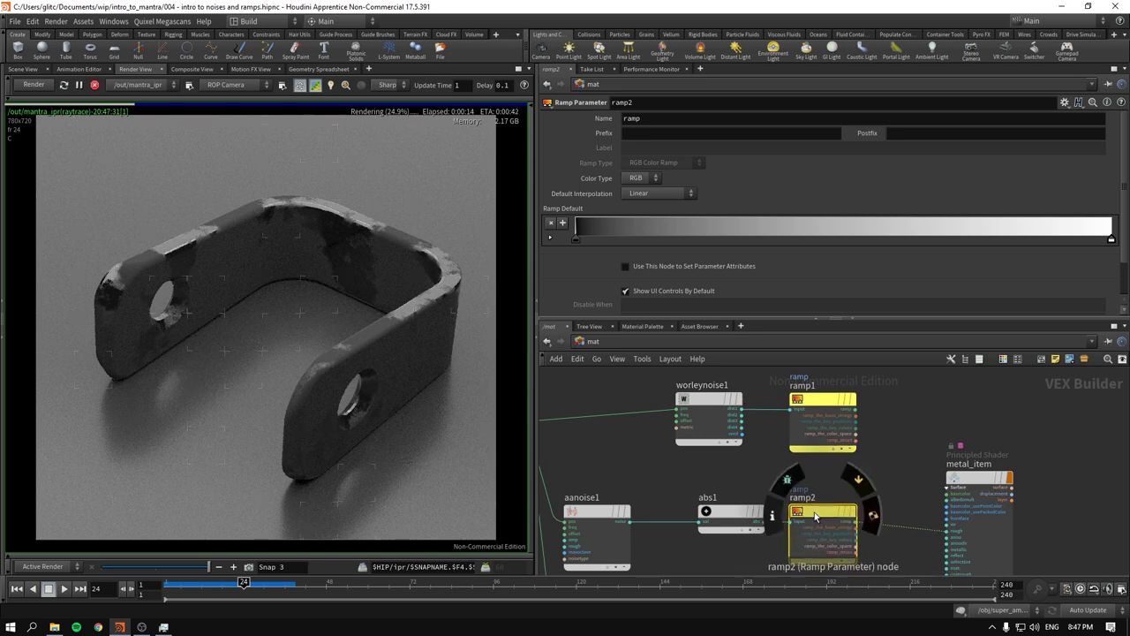
{"action": "left_click_drag", "start_coordinate": [695, 403], "coordinate": [717, 402]}
{"action": "left_click", "coordinate": [828, 403]}
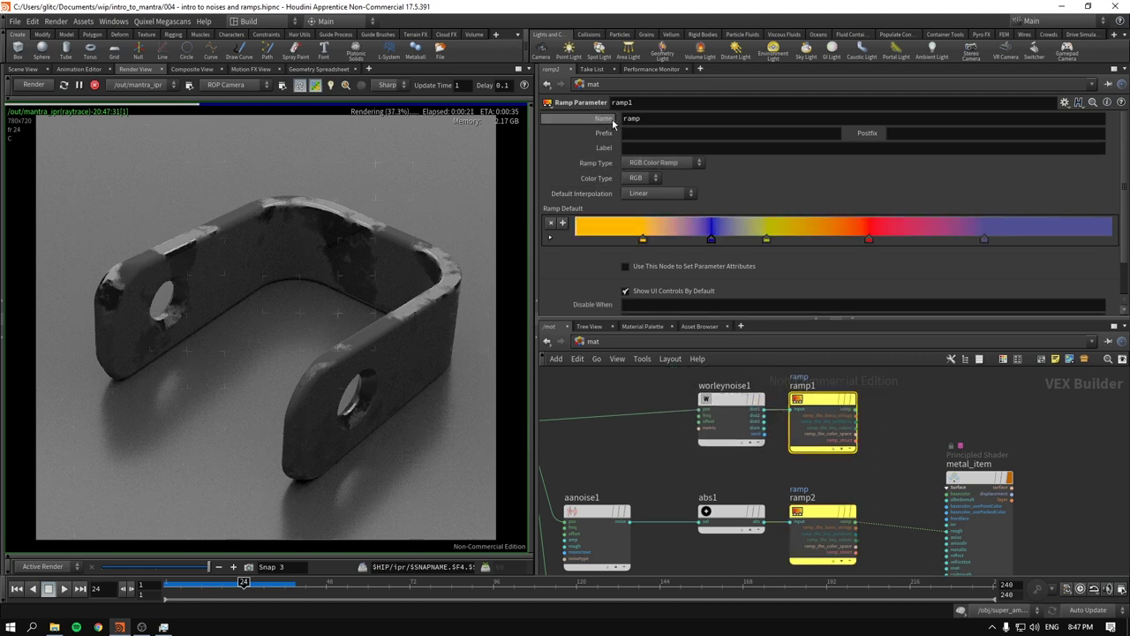
{"action": "left_click", "coordinate": [826, 528]}
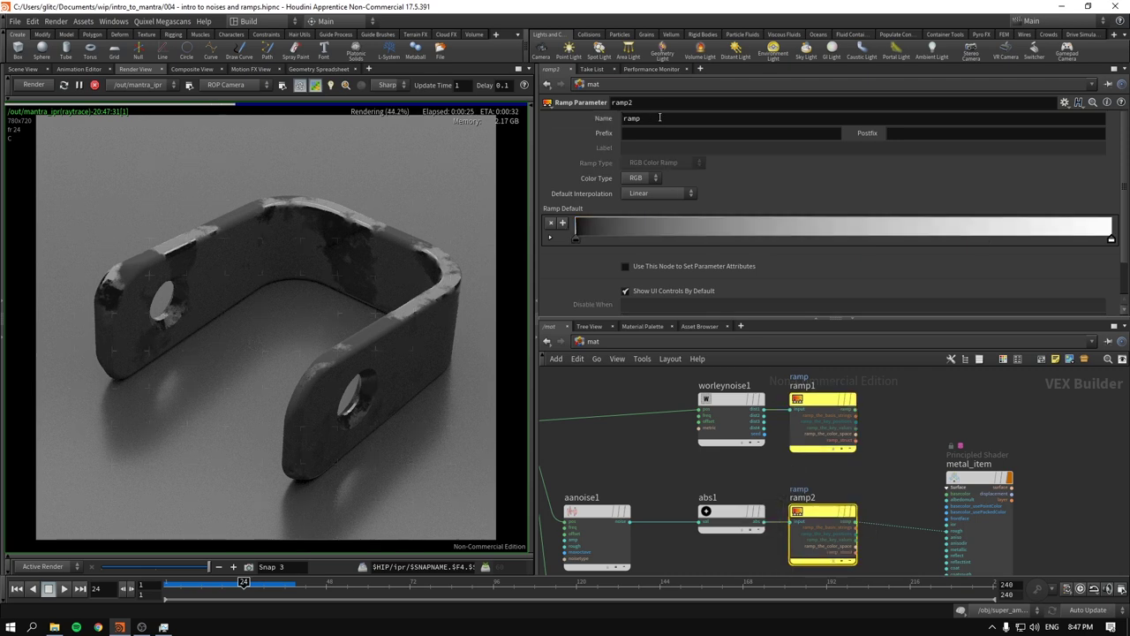
- Compare the Name fields of the two ramp parameter nodes
{"action": "mouse_move", "coordinate": [805, 503]}
{"action": "left_click", "coordinate": [642, 102]}
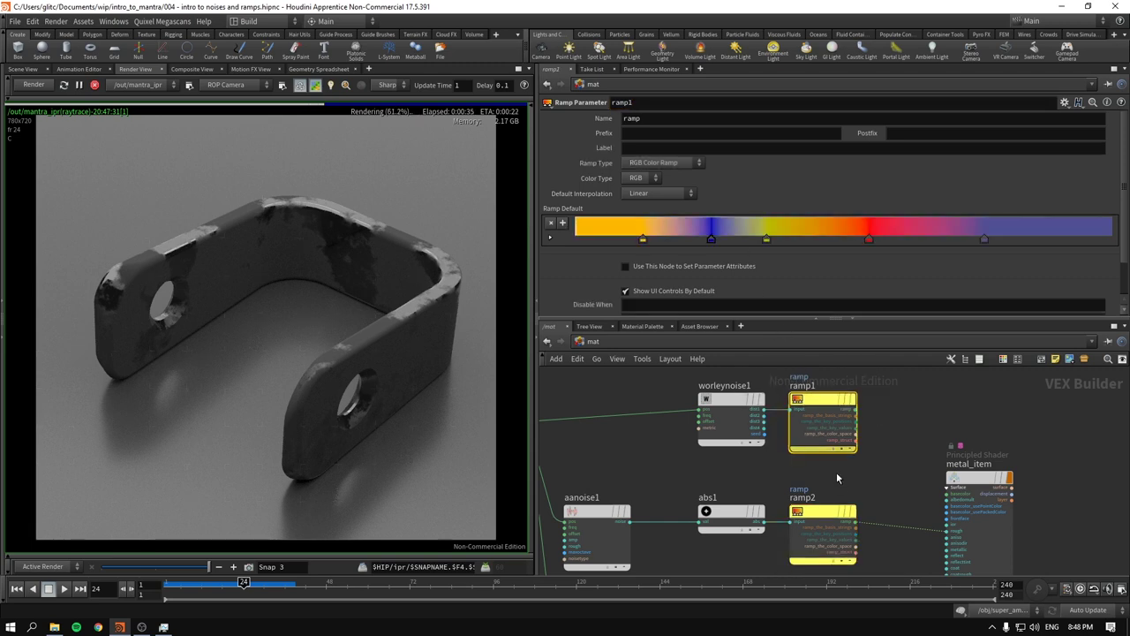
{"action": "left_click", "coordinate": [648, 119]}
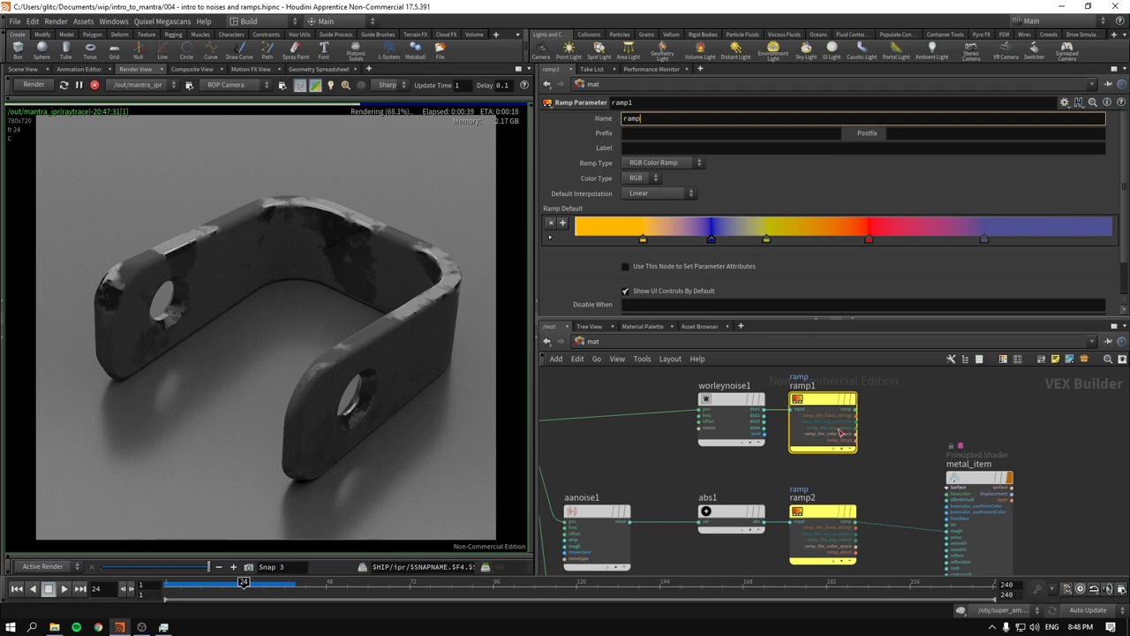
{"action": "left_click", "coordinate": [821, 530]}
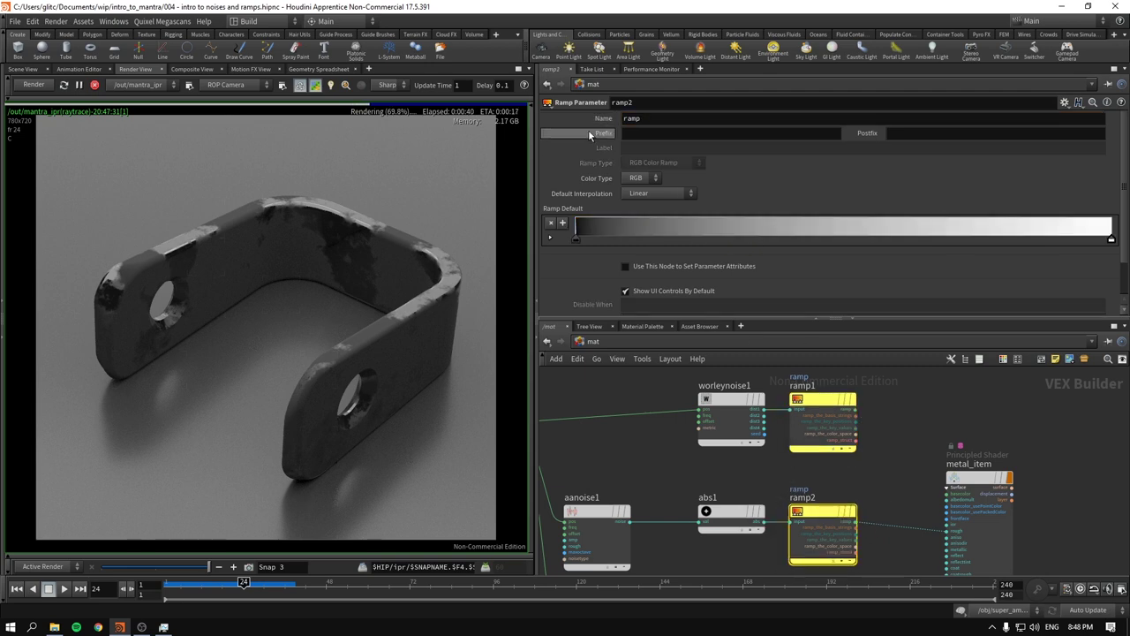
{"action": "left_click", "coordinate": [656, 119]}
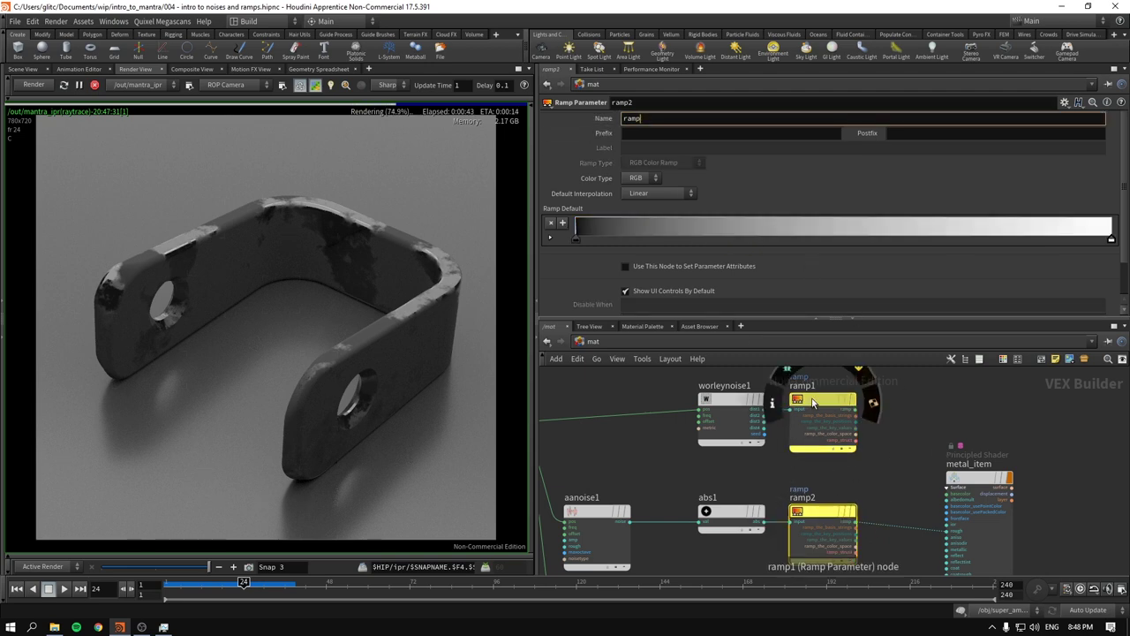
{"action": "left_click", "coordinate": [828, 434]}
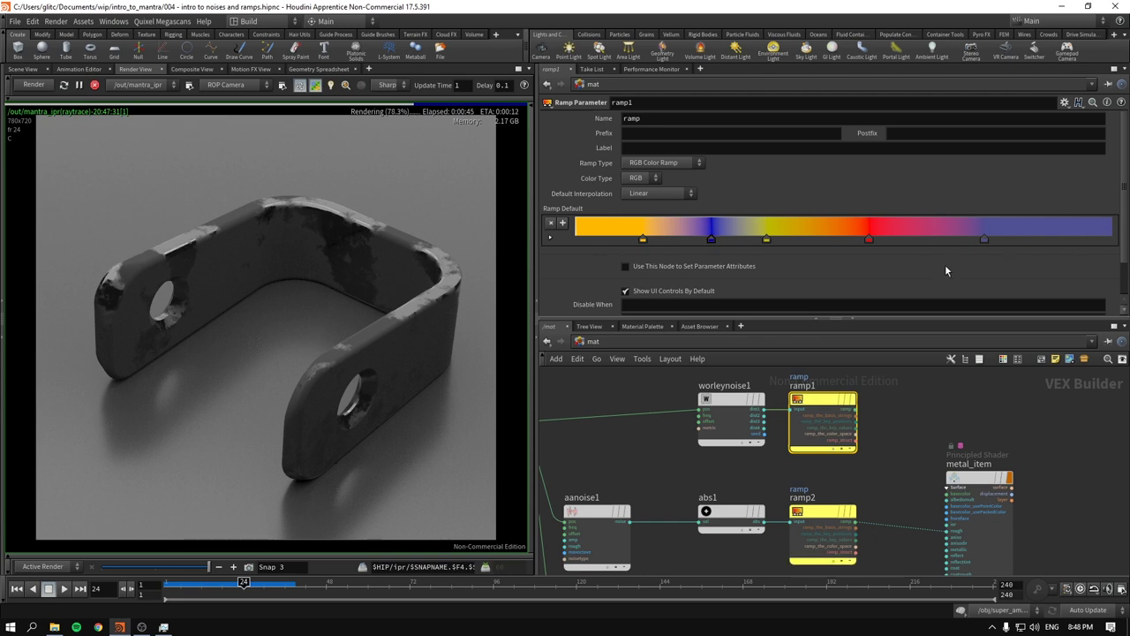
{"action": "mouse_move", "coordinate": [821, 519]}
- Set the Name fields to ramp1 and ramp2
{"action": "left_click", "coordinate": [664, 121]}
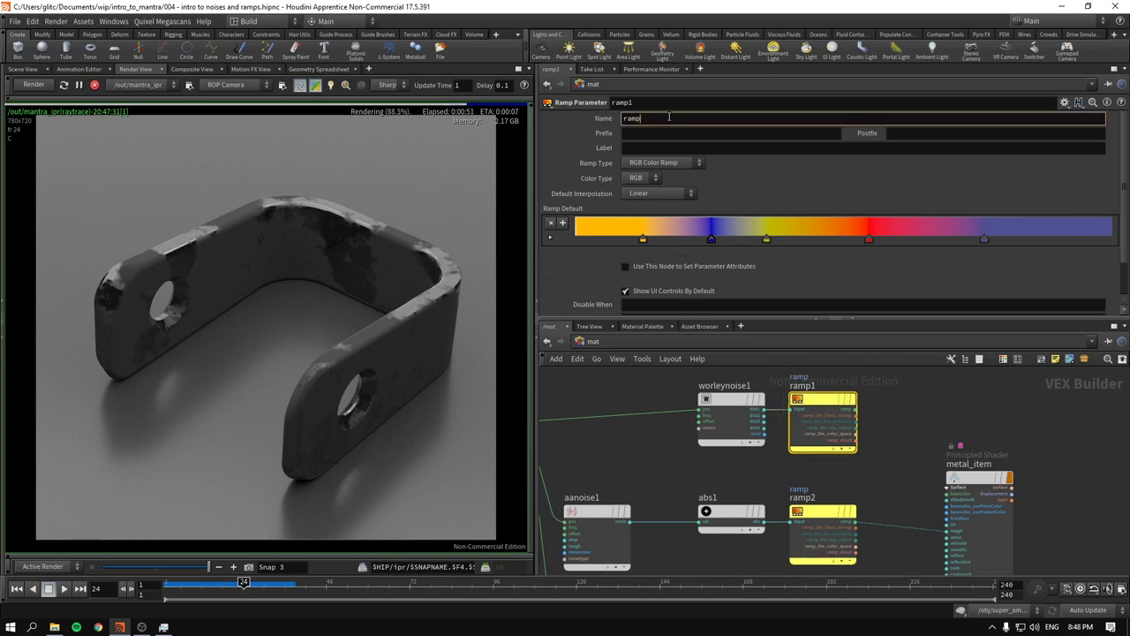
{"action": "type", "text": "1"}
{"action": "left_click", "coordinate": [806, 511]}
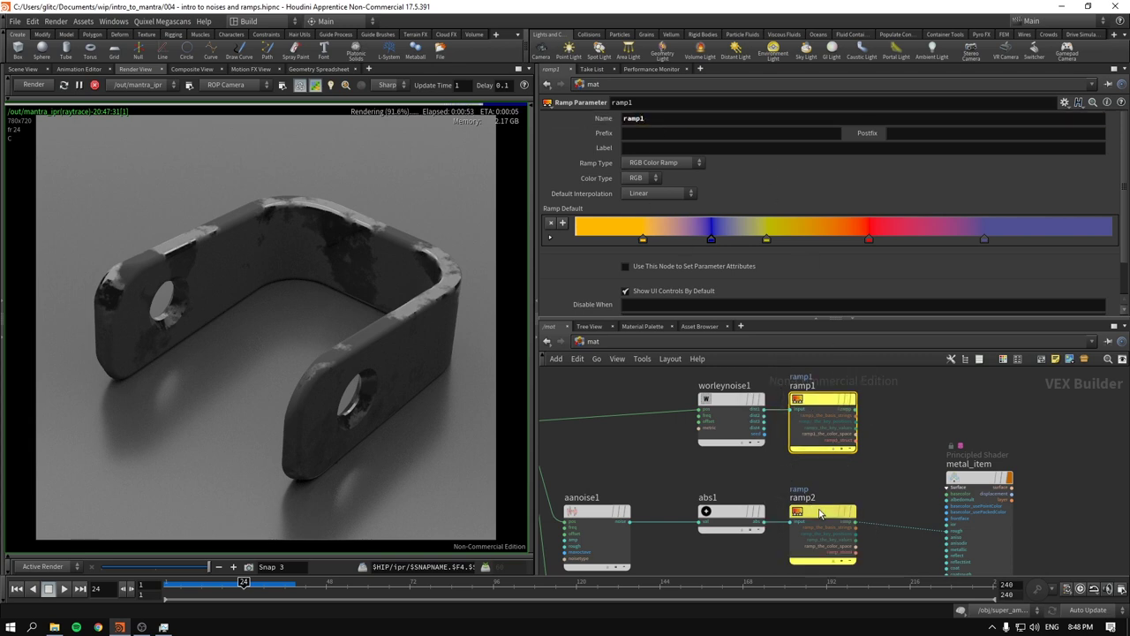
{"action": "type", "text": "2"}
{"action": "key", "text": "Return"}
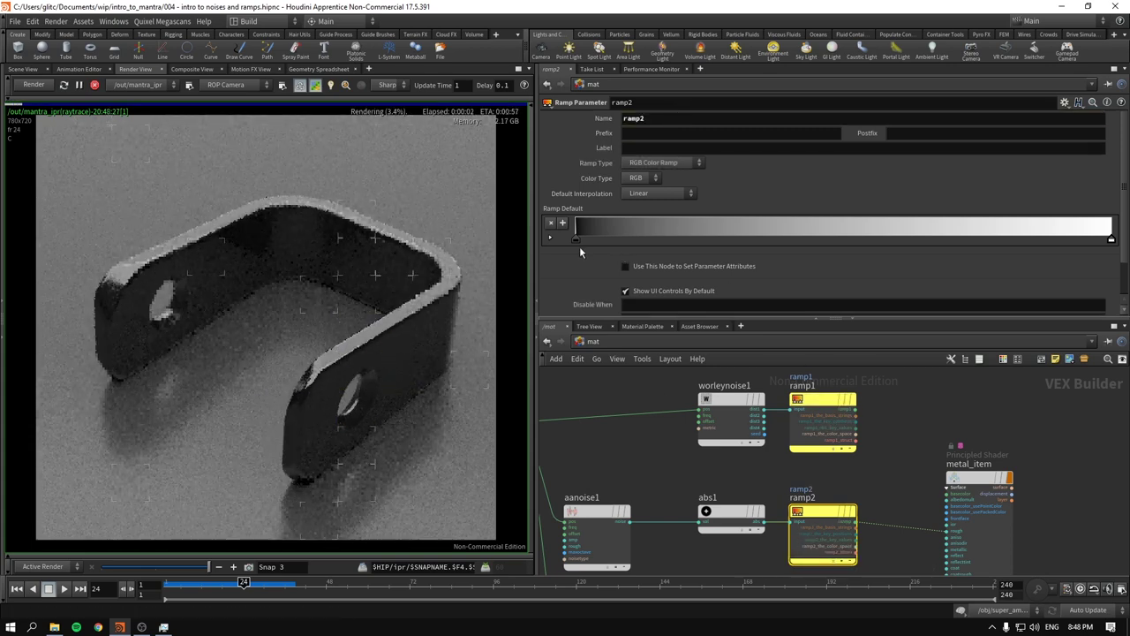
{"action": "scroll", "coordinate": [583, 269], "scroll_direction": "down", "scroll_amount": 2}
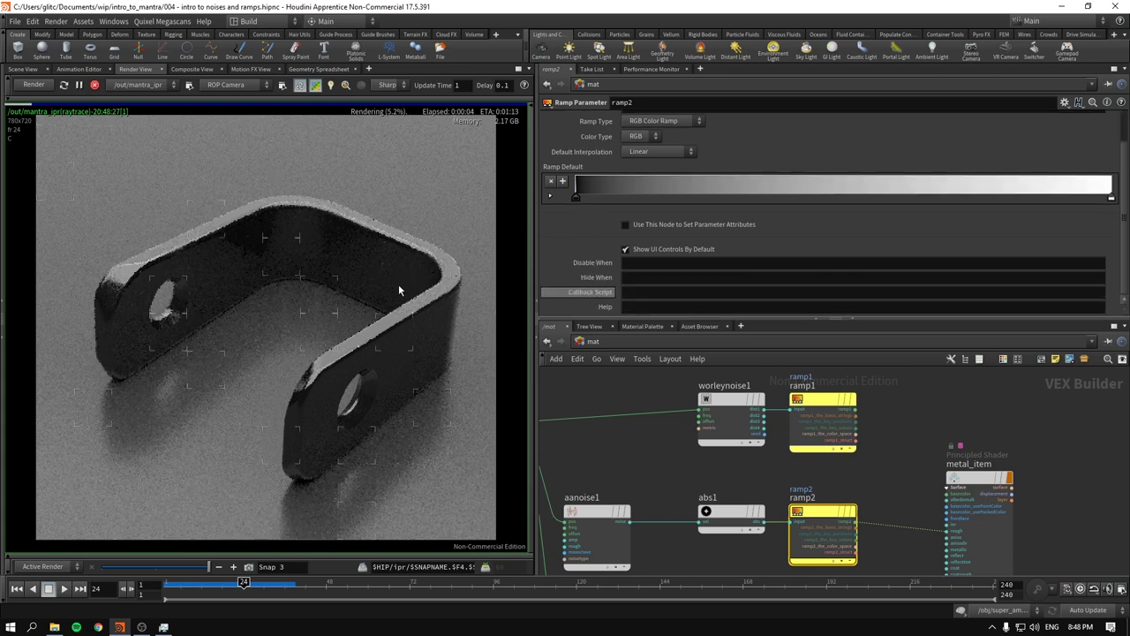
{"action": "scroll", "coordinate": [583, 258], "scroll_direction": "up", "scroll_amount": 2}
- Space ramp2 evenly between abs1 and metal_item and wire abs1's output into ramp2
{"action": "left_click_drag", "start_coordinate": [977, 469], "coordinate": [957, 502]}
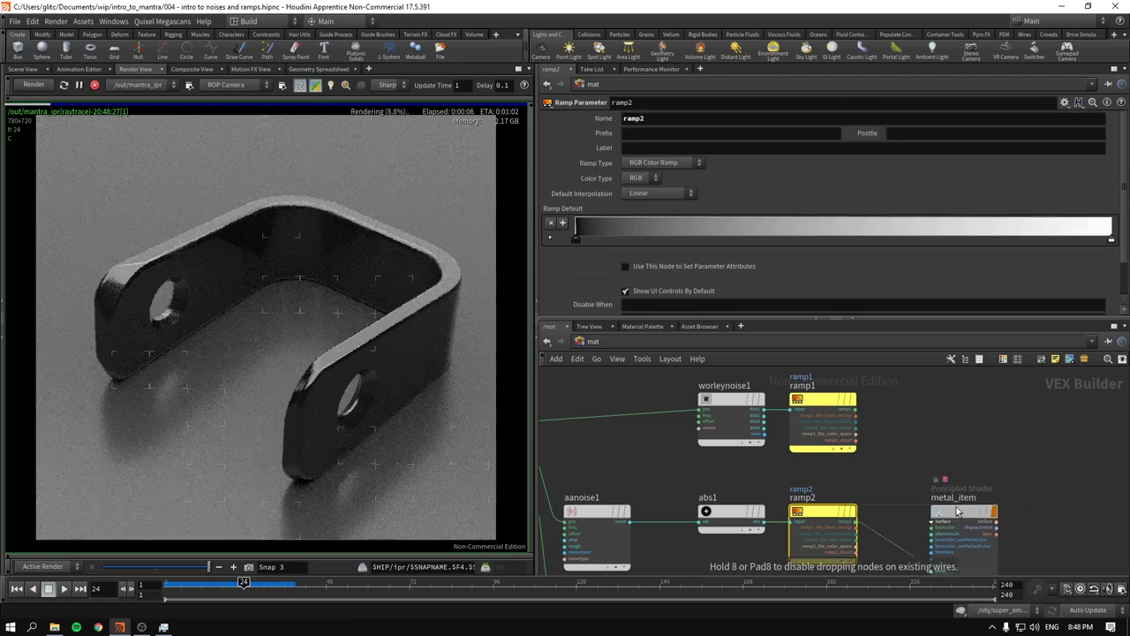
{"action": "middle_click_drag", "start_coordinate": [949, 454], "coordinate": [942, 402]}
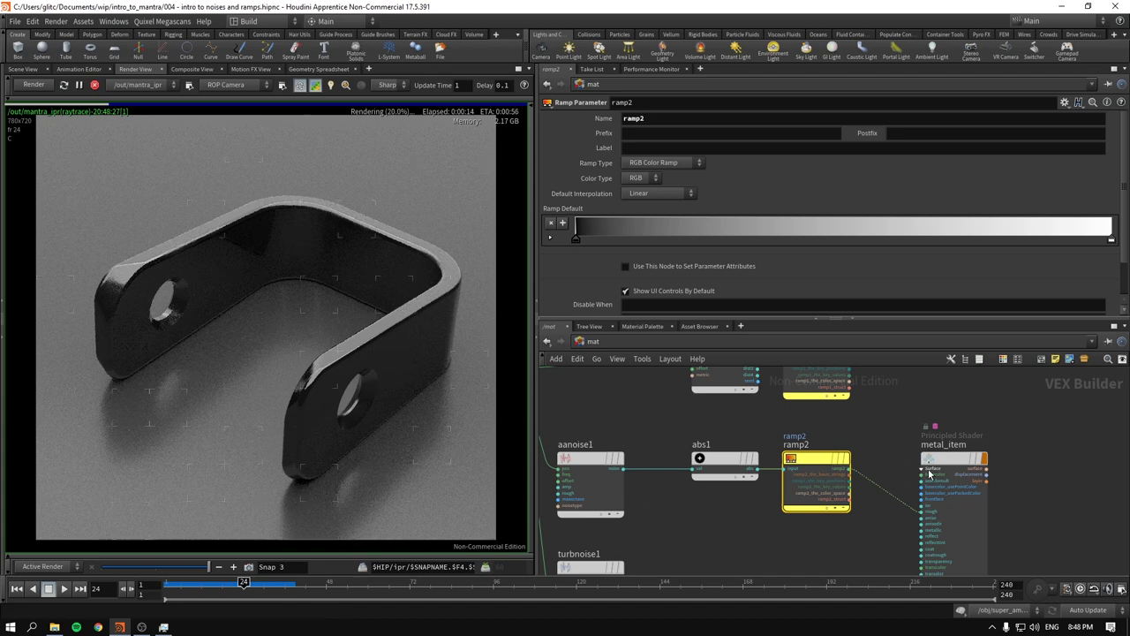
{"action": "left_click_drag", "start_coordinate": [943, 469], "coordinate": [951, 469]}
{"action": "left_click_drag", "start_coordinate": [830, 458], "coordinate": [849, 458]}
{"action": "left_click_drag", "start_coordinate": [750, 469], "coordinate": [807, 469]}
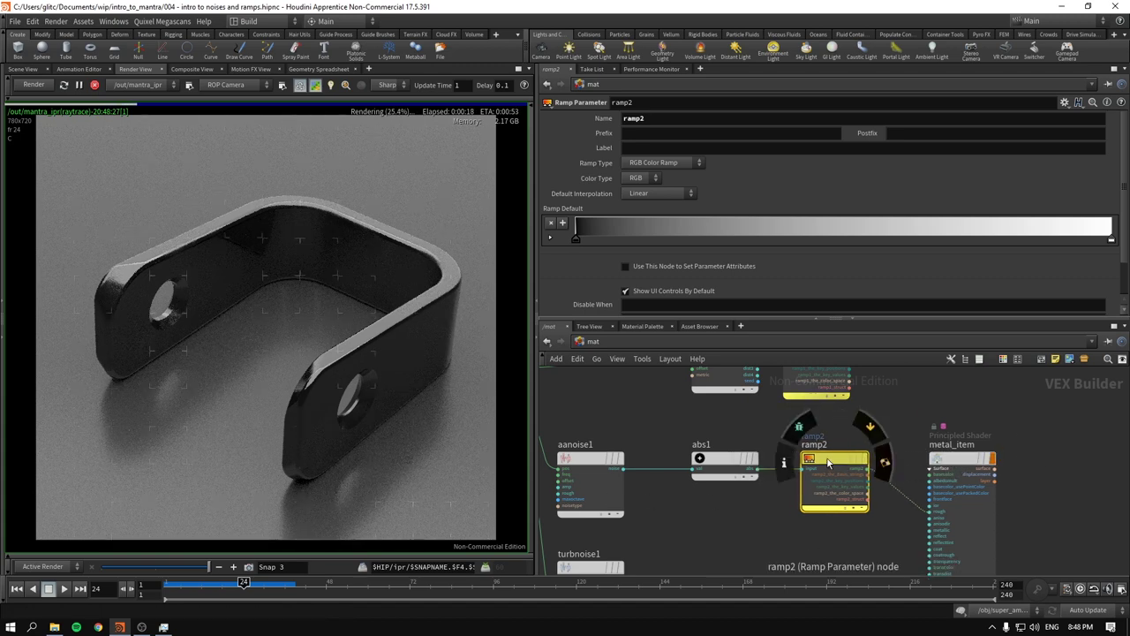
{"action": "scroll", "coordinate": [575, 245], "scroll_direction": "down", "scroll_amount": 1}
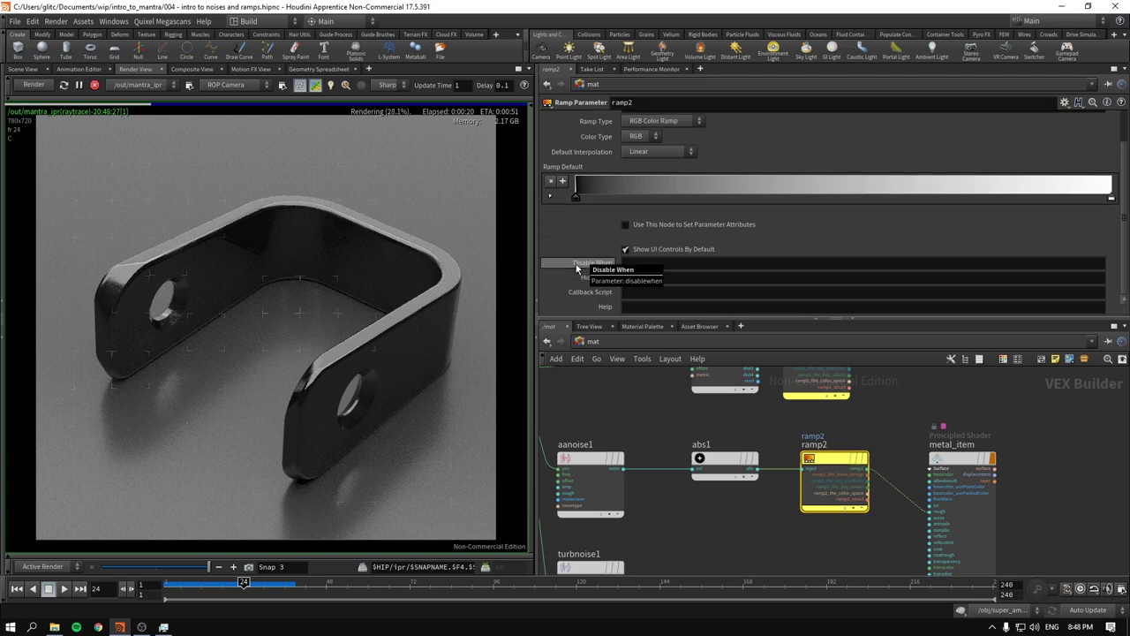
- Set ramp2's first point colour to 0.1 and its end point colour to 0.5
{"action": "left_click", "coordinate": [550, 197]}
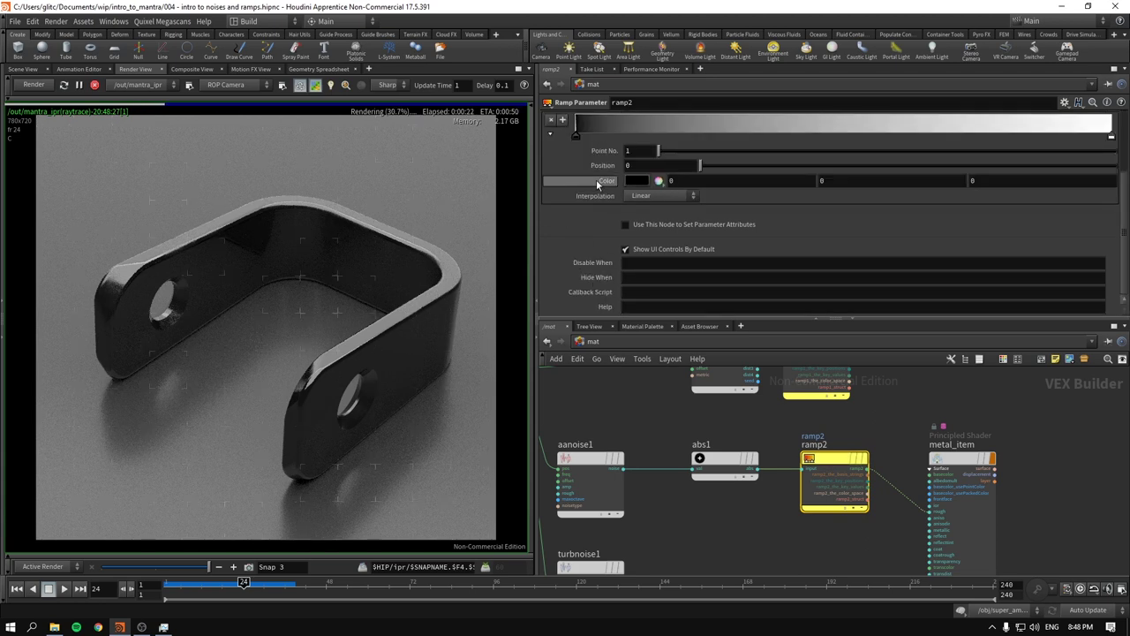
{"action": "middle_click_drag", "start_coordinate": [597, 181], "coordinate": [612, 180]}
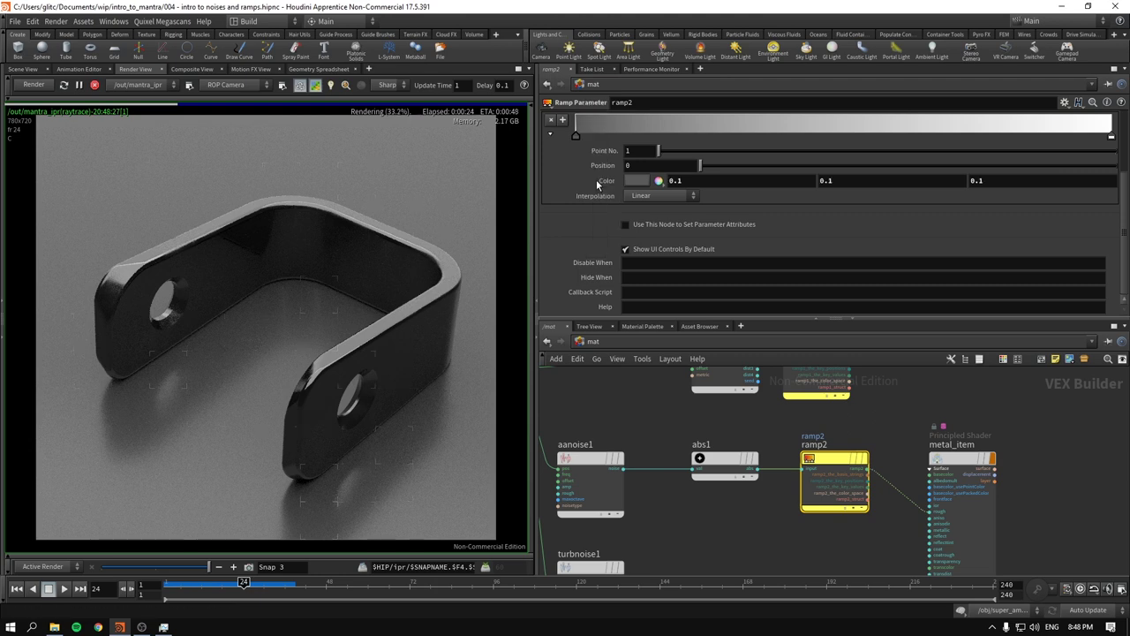
{"action": "left_click", "coordinate": [1112, 138]}
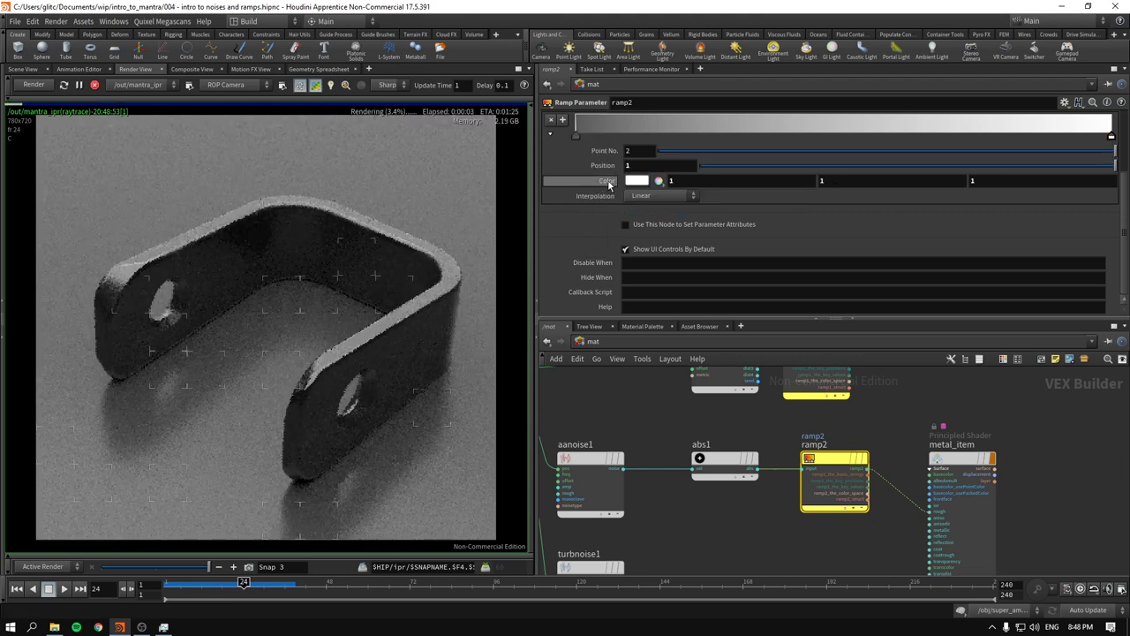
{"action": "middle_click_drag", "start_coordinate": [603, 183], "coordinate": [574, 181]}
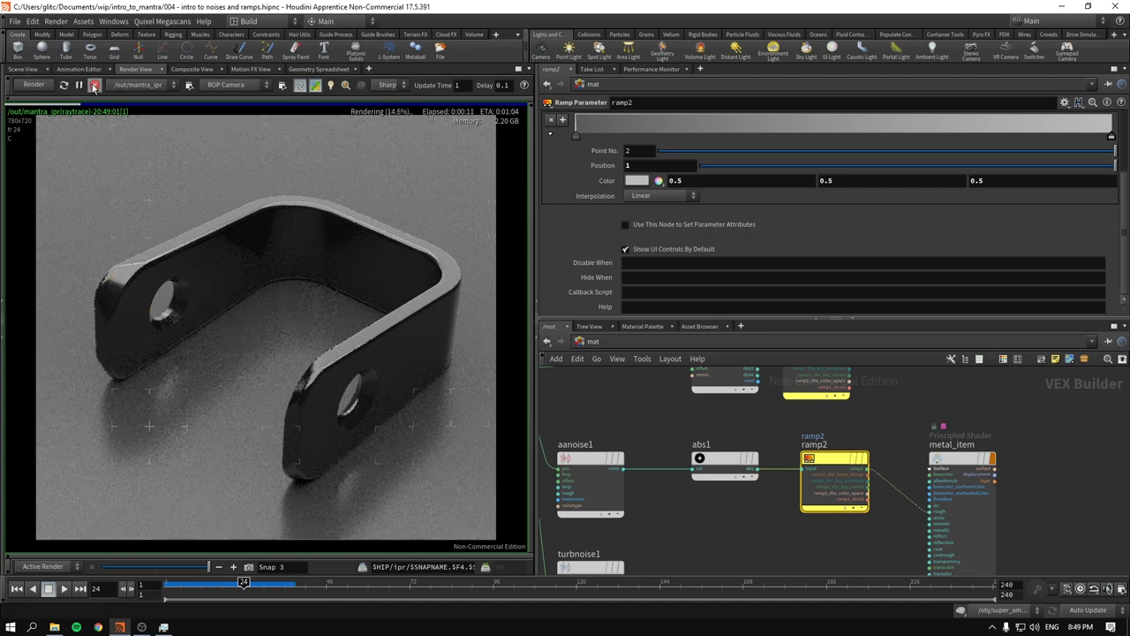
- Copy and paste cam1 in /obj to create a new cam2 camera
{"action": "left_click", "coordinate": [23, 69]}
{"action": "left_click", "coordinate": [587, 344]}
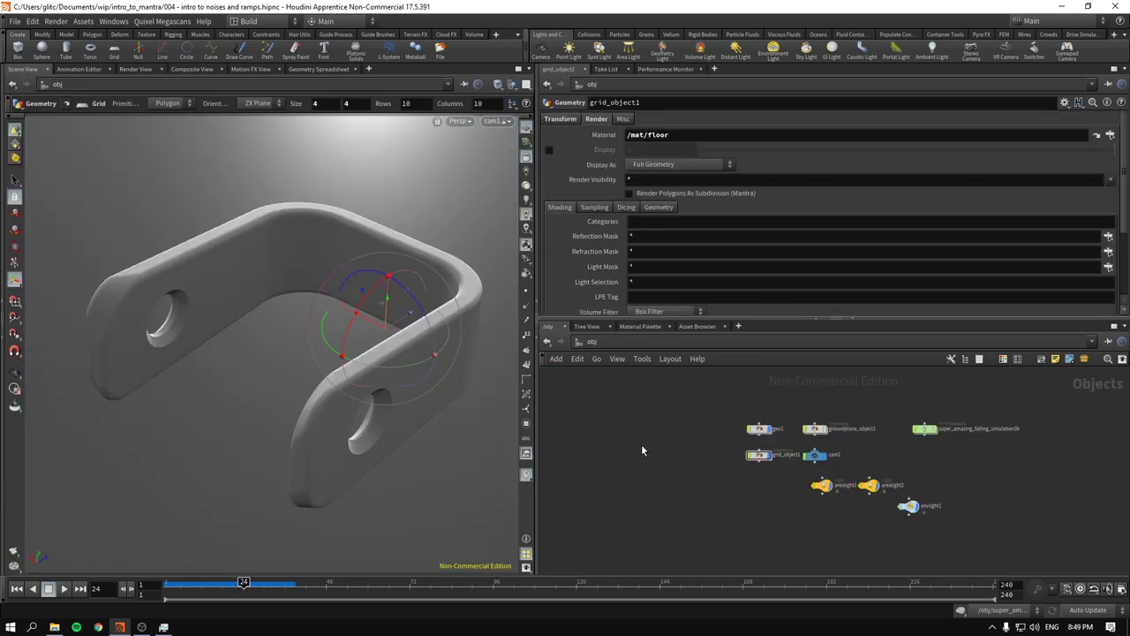
{"action": "scroll", "coordinate": [797, 443], "scroll_direction": "up", "scroll_amount": 1}
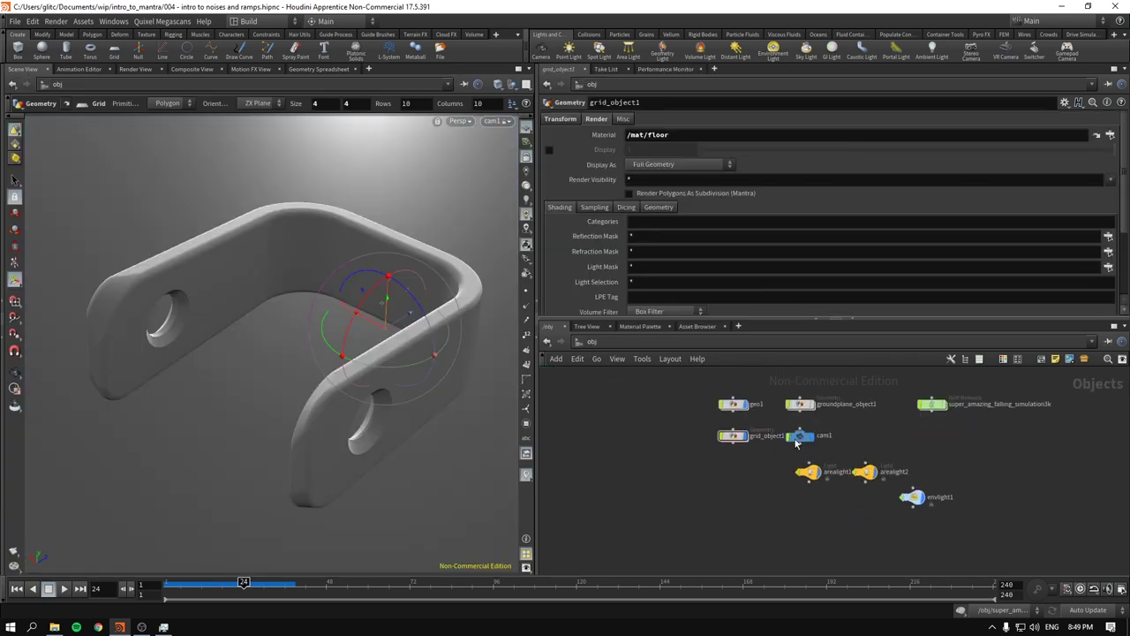
{"action": "left_click", "coordinate": [799, 436]}
{"action": "key", "text": "ctrl+c"}
{"action": "key", "text": "ctrl+v"}
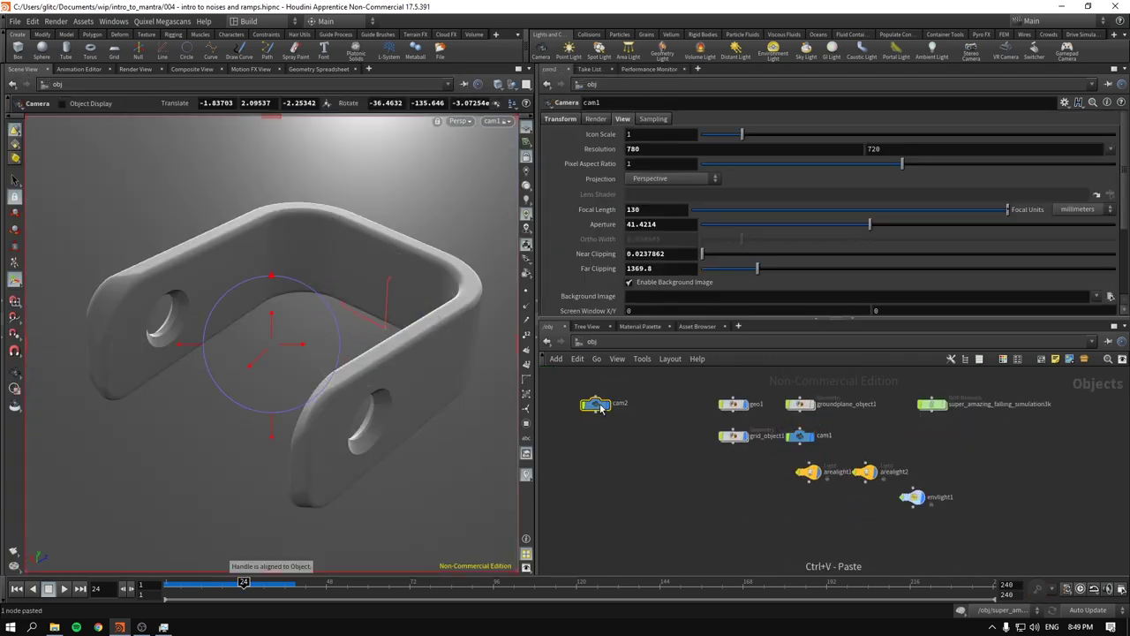
{"action": "left_click_drag", "start_coordinate": [597, 405], "coordinate": [622, 419]}
- Look through cam2 and reframe the bracket from its viewpoint
{"action": "left_click", "coordinate": [493, 121]}
{"action": "left_click", "coordinate": [521, 190]}
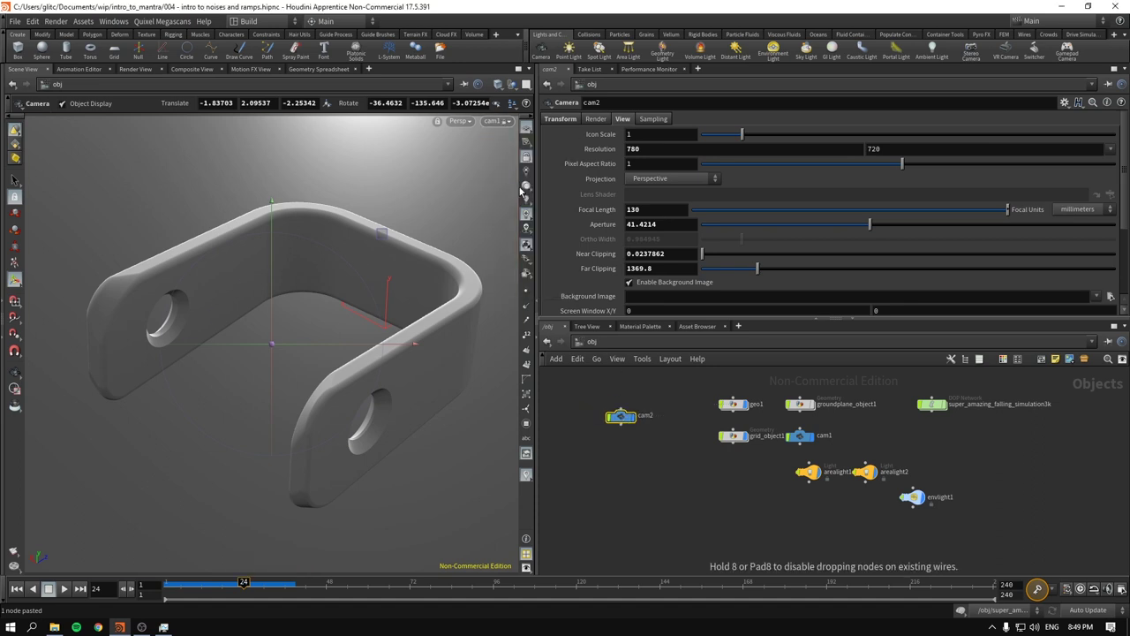
{"action": "left_click_drag", "start_coordinate": [392, 290], "coordinate": [400, 361]}
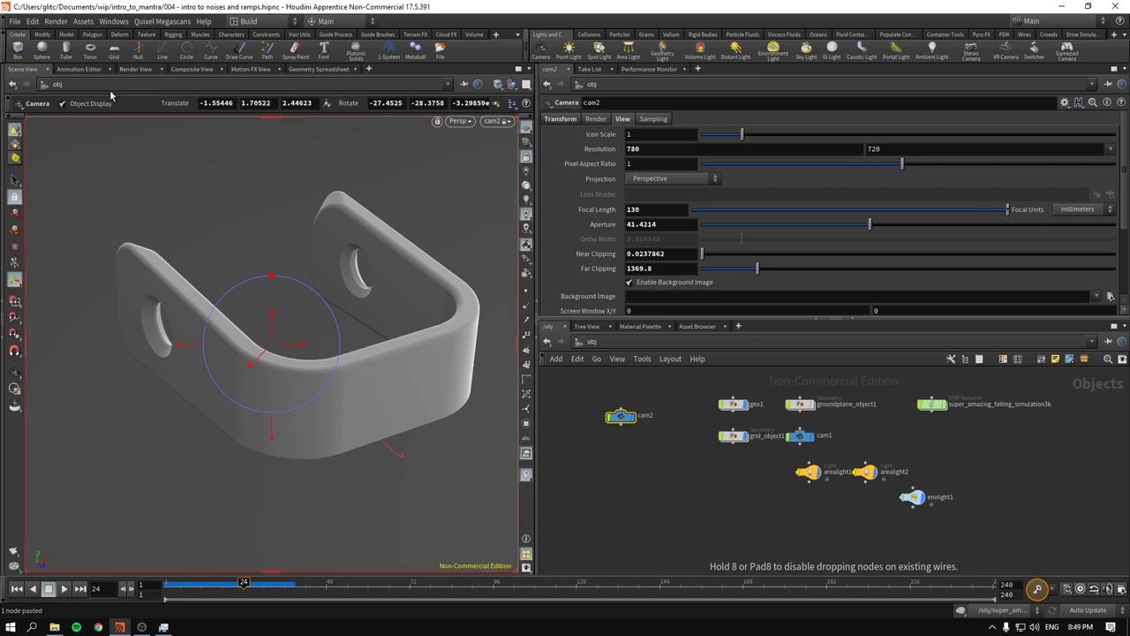
- Start an interactive Render View render using /obj/cam2 as the camera
{"action": "left_click", "coordinate": [135, 69]}
{"action": "left_click", "coordinate": [220, 86]}
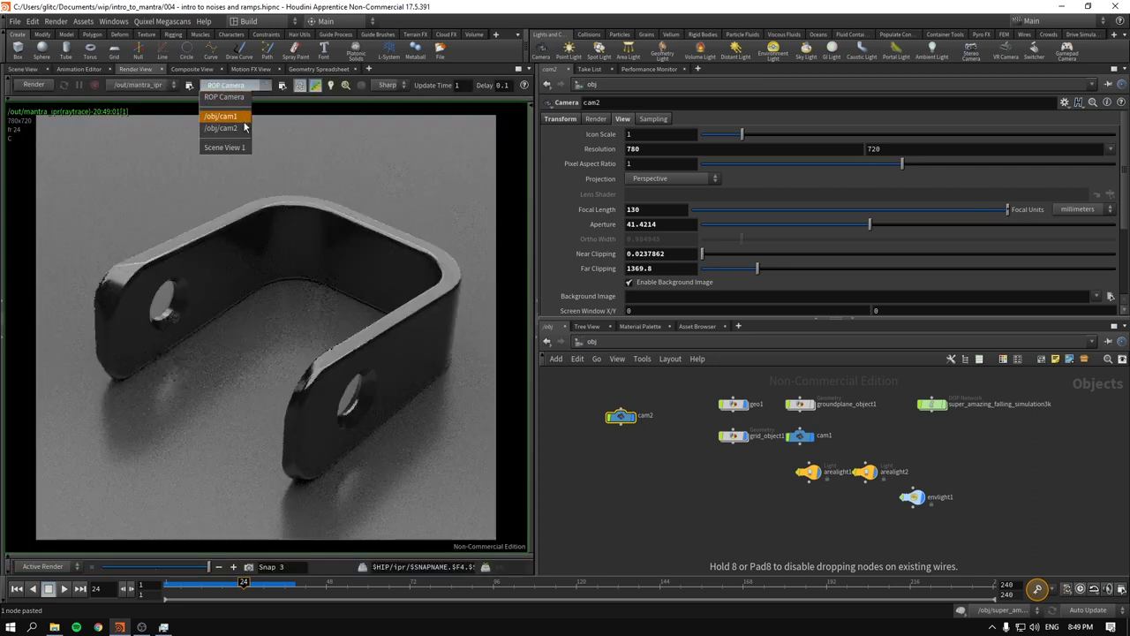
{"action": "left_click", "coordinate": [223, 126]}
{"action": "left_click", "coordinate": [39, 84]}
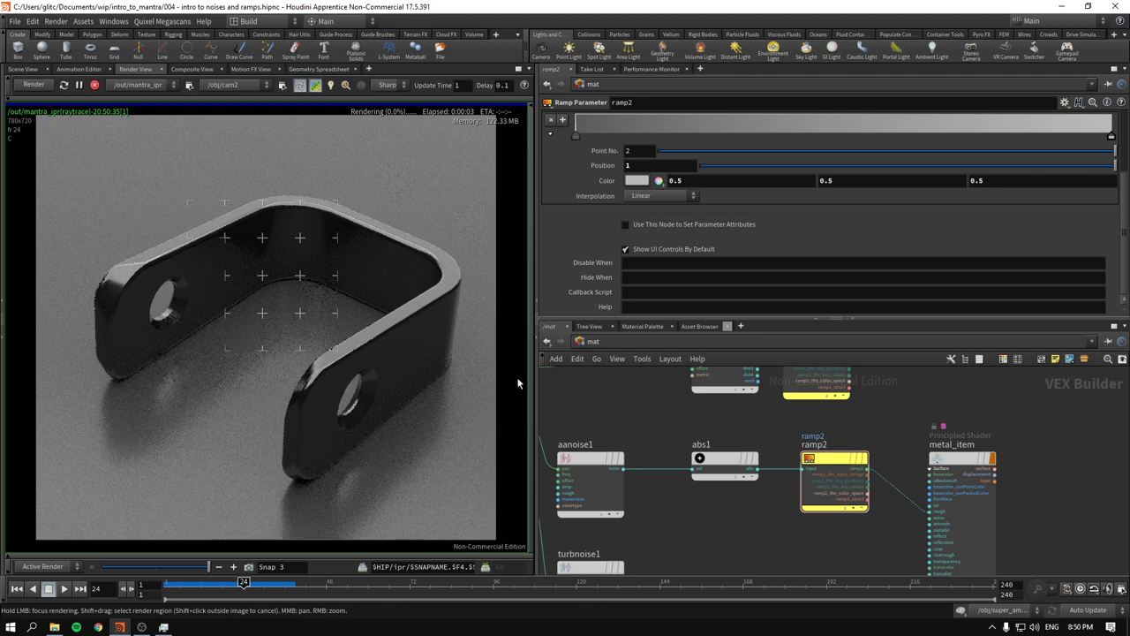
- Nudge ramp2, halt the cam2 interactive render, and return to the Scene View
{"action": "left_click_drag", "start_coordinate": [828, 459], "coordinate": [840, 458]}
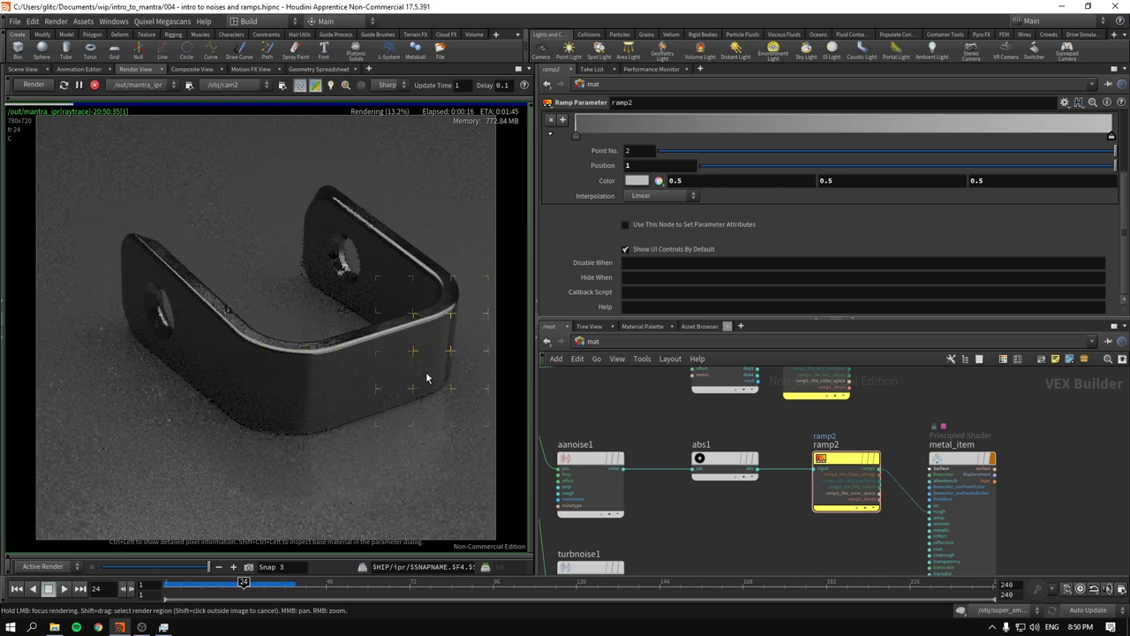
{"action": "left_click", "coordinate": [95, 85]}
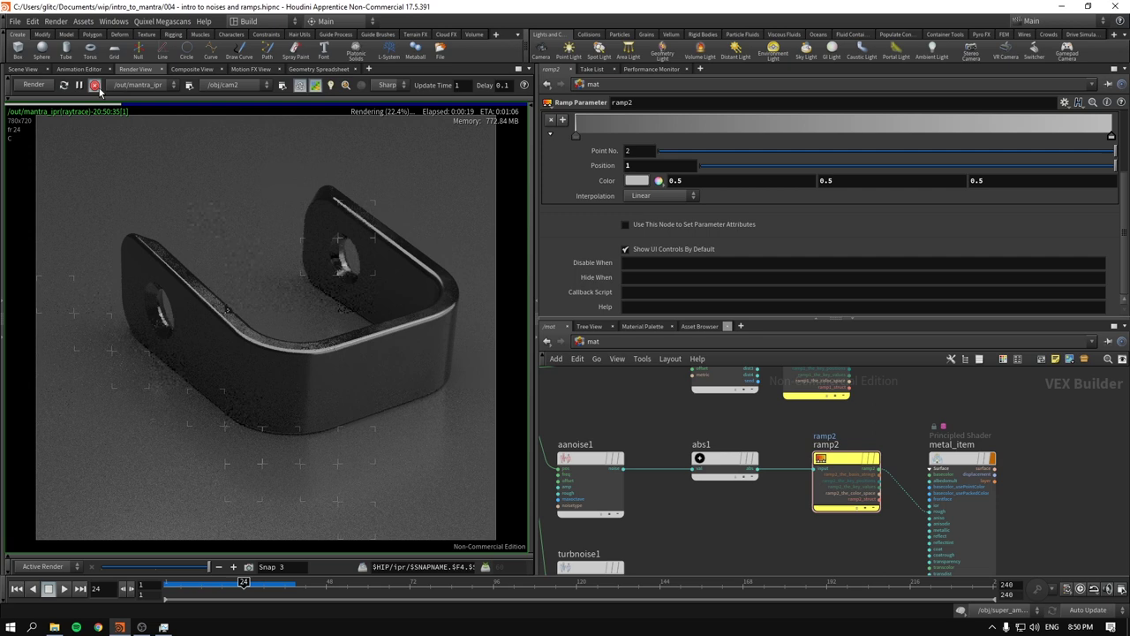
{"action": "left_click", "coordinate": [24, 68]}
- Detach the viewport from cam2, orbit freely, and select arealight2 in /obj
{"action": "left_click", "coordinate": [527, 157]}
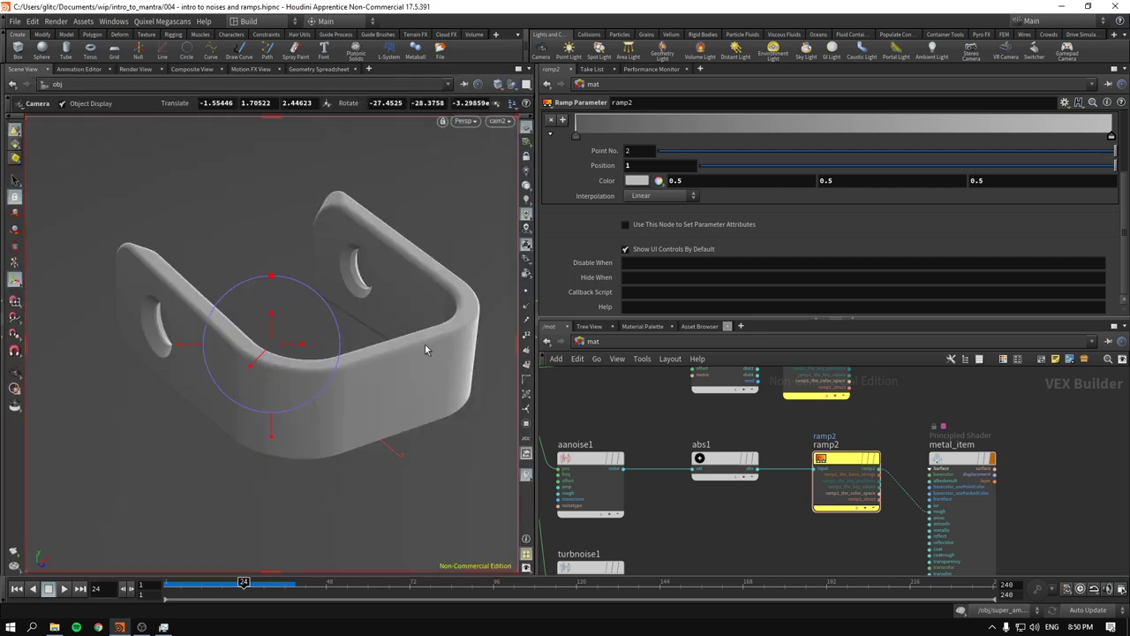
{"action": "key", "text": "Escape"}
{"action": "left_click_drag", "start_coordinate": [424, 344], "coordinate": [174, 350]}
{"action": "left_click", "coordinate": [598, 342]}
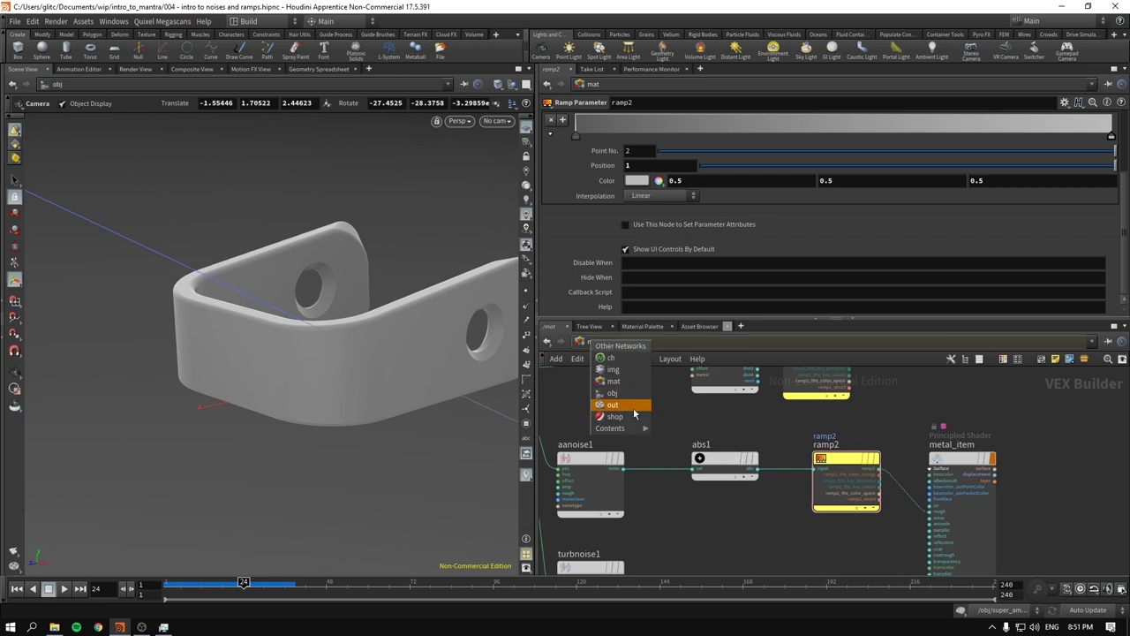
{"action": "left_click", "coordinate": [632, 406]}
{"action": "left_click", "coordinate": [605, 347]}
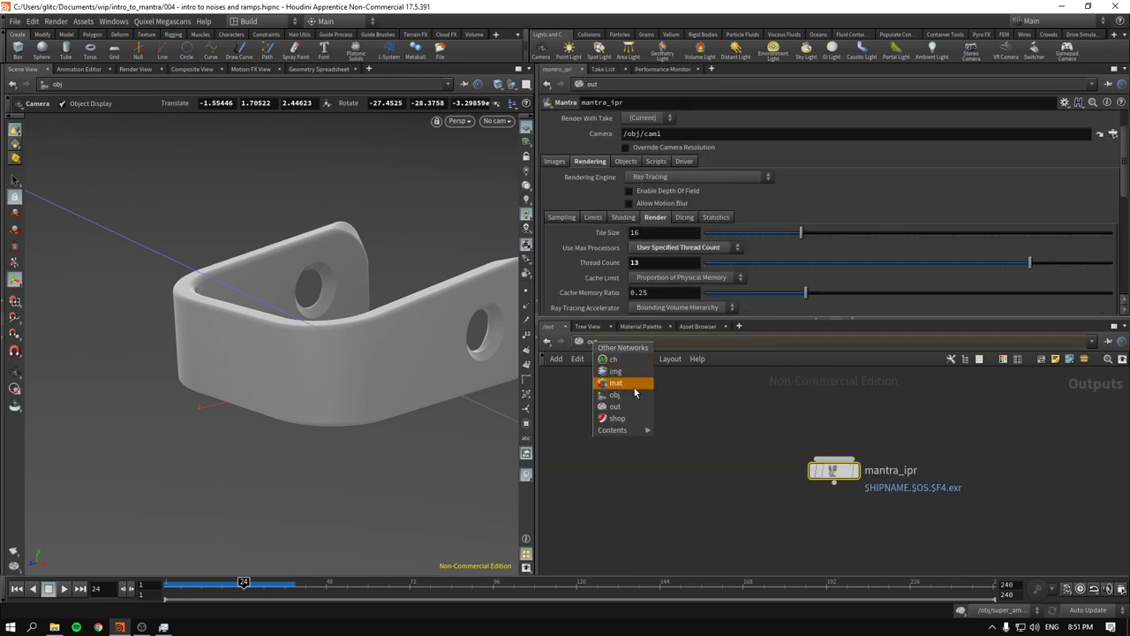
{"action": "left_click", "coordinate": [618, 394]}
{"action": "left_click_drag", "start_coordinate": [834, 510], "coordinate": [867, 470]}
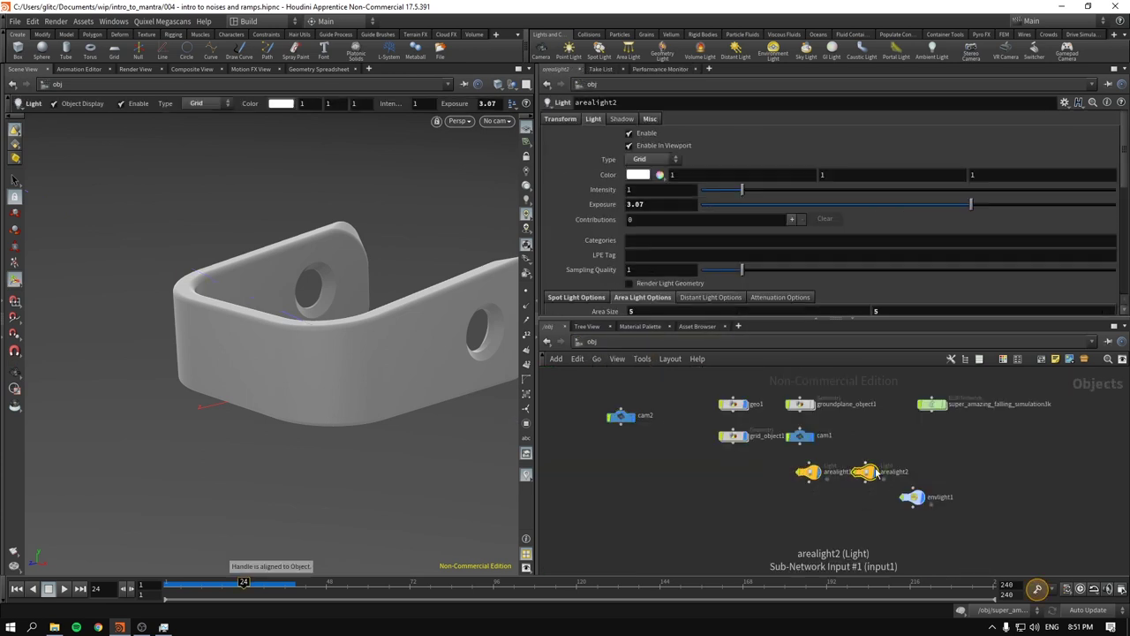
- Look through arealight2, then arealight1, tumbling arealight1's view around the bracket
{"action": "left_click", "coordinate": [497, 121]}
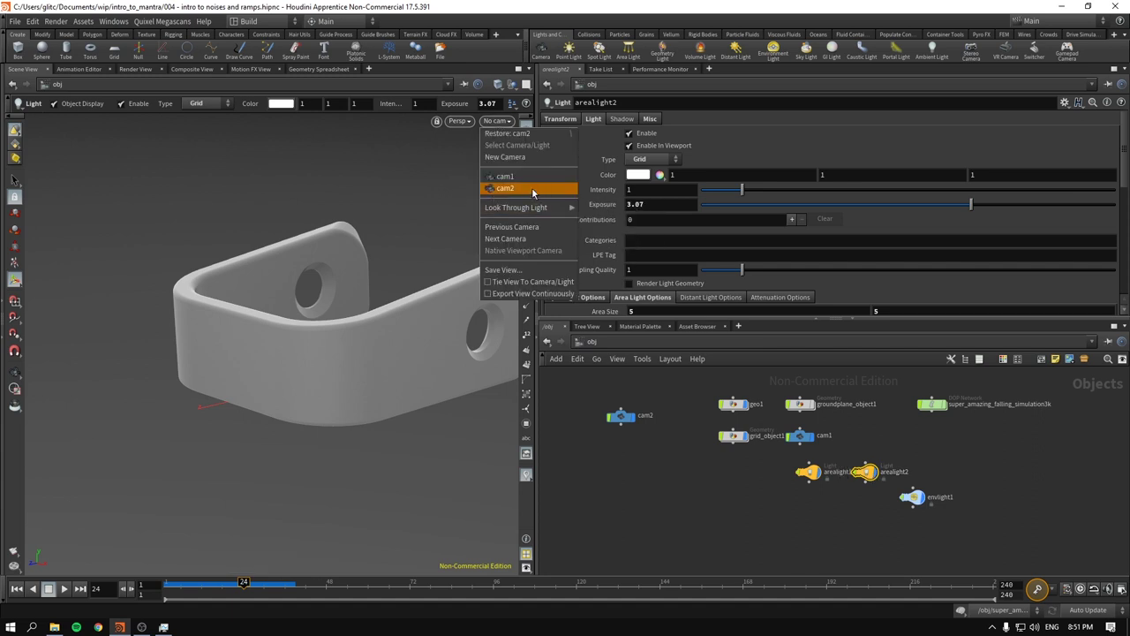
{"action": "mouse_move", "coordinate": [528, 208]}
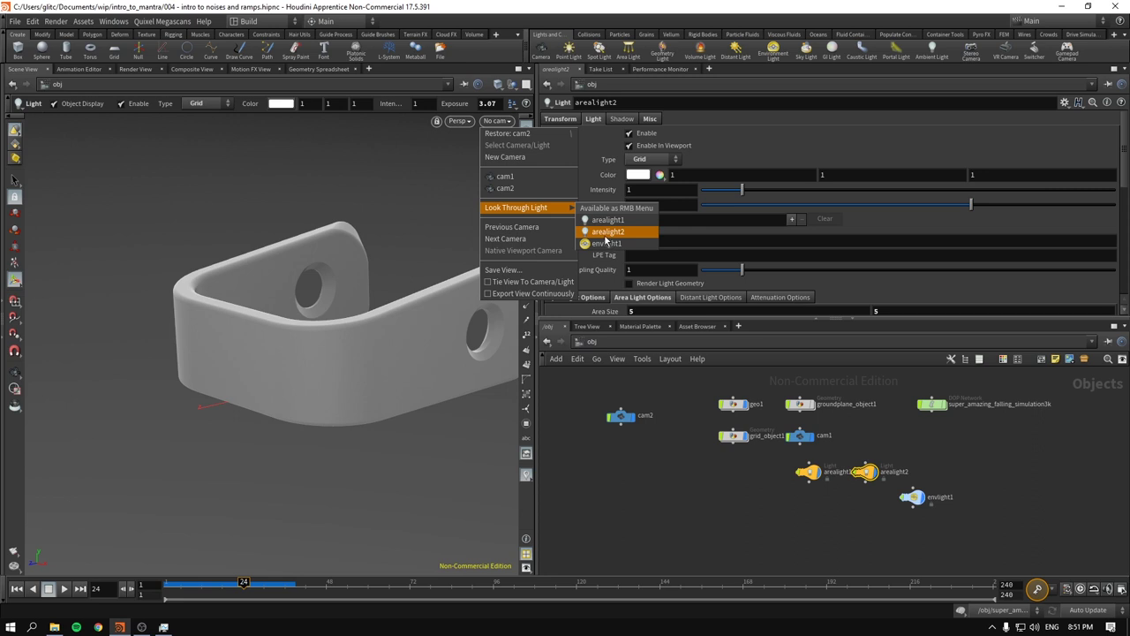
{"action": "left_click", "coordinate": [607, 232]}
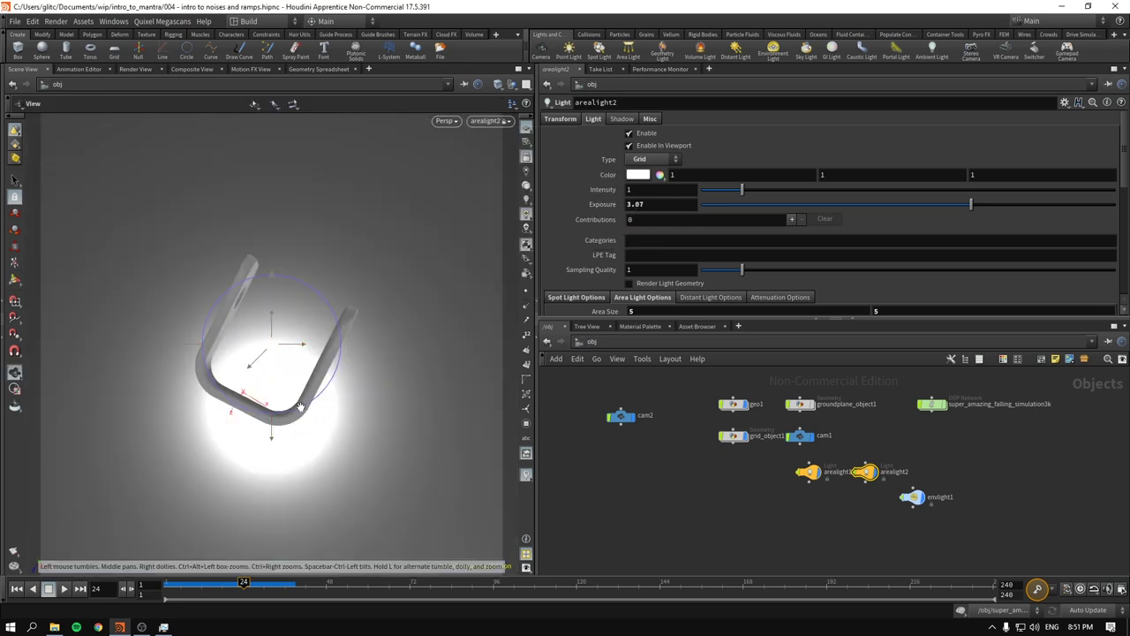
{"action": "left_click", "coordinate": [490, 120]}
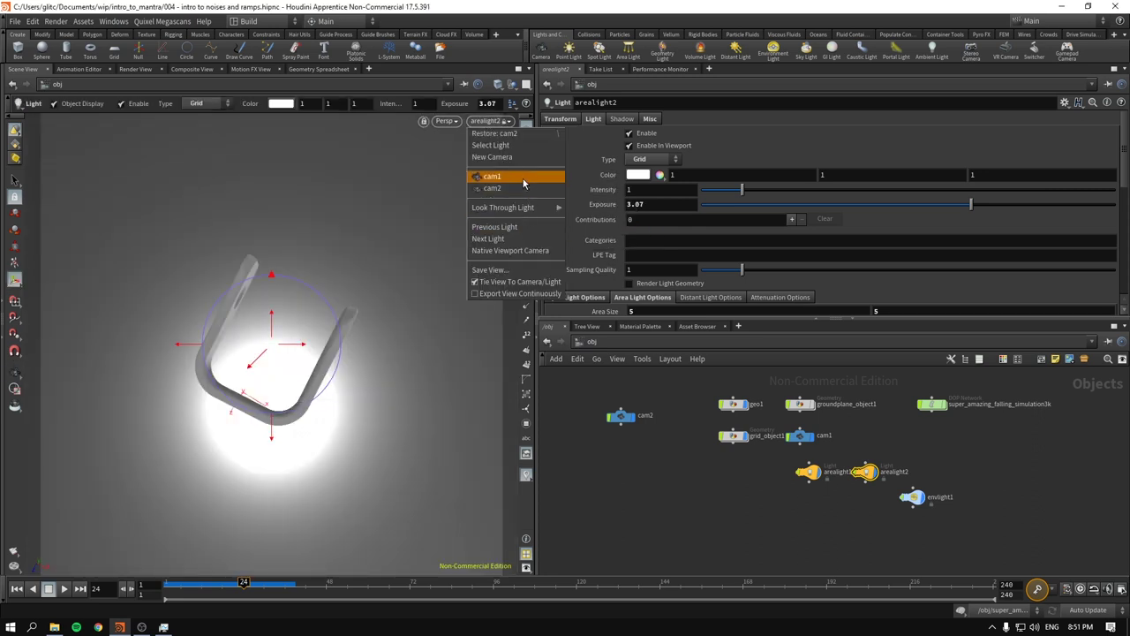
{"action": "mouse_move", "coordinate": [528, 210]}
{"action": "left_click", "coordinate": [590, 221]}
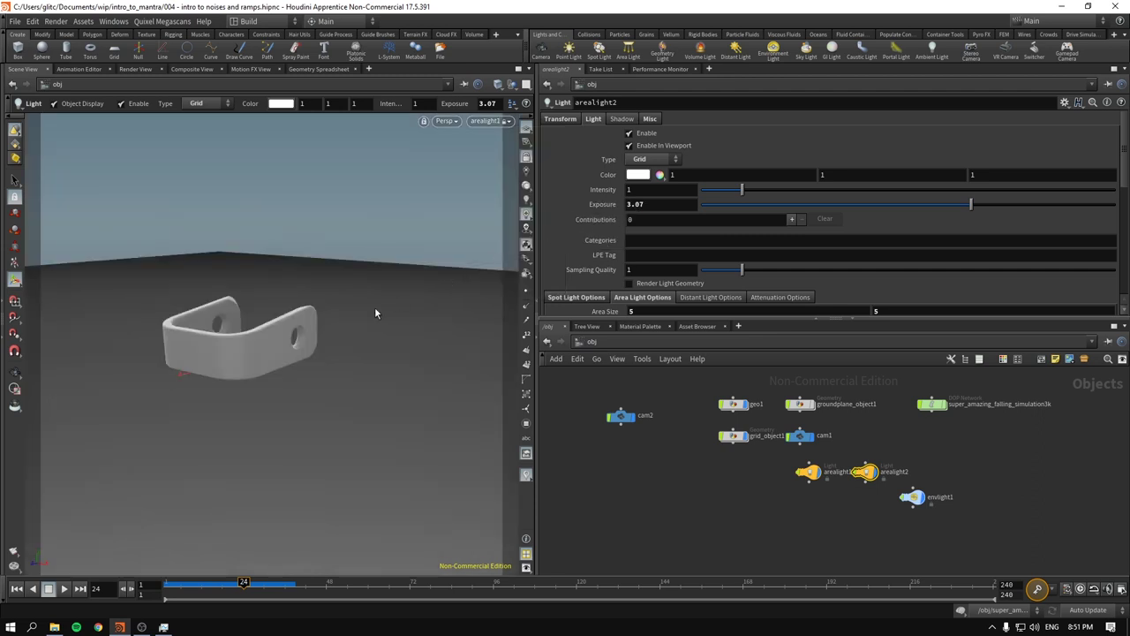
{"action": "key", "text": "Escape"}
{"action": "left_click_drag", "start_coordinate": [385, 281], "coordinate": [331, 350]}
{"action": "key", "text": "Return"}
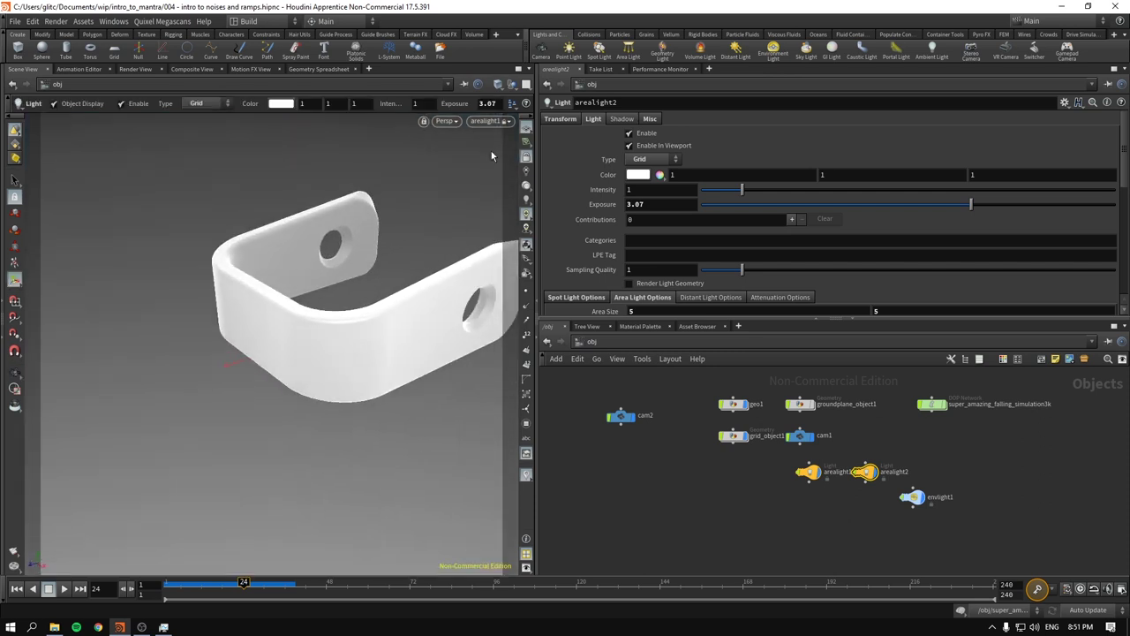
- Look through cam2 again and return to the Render View
{"action": "left_click", "coordinate": [487, 121]}
{"action": "left_click", "coordinate": [506, 188]}
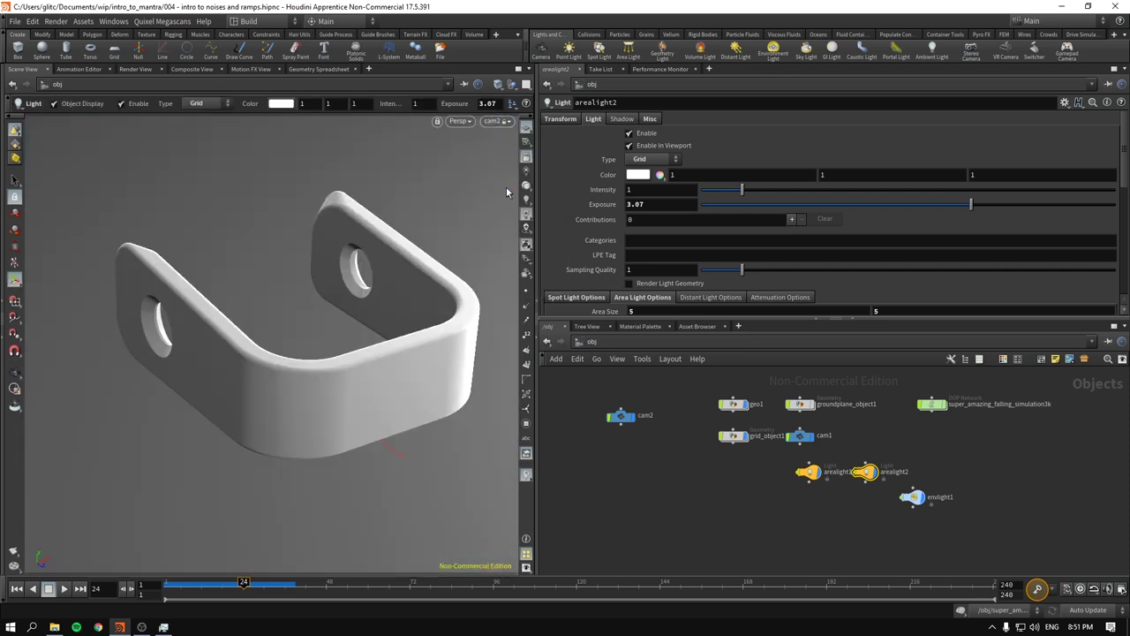
{"action": "left_click", "coordinate": [135, 69]}
- Show the cam2 render, switch the network editor to /mat, and nudge metal_item right
{"action": "left_click", "coordinate": [34, 84]}
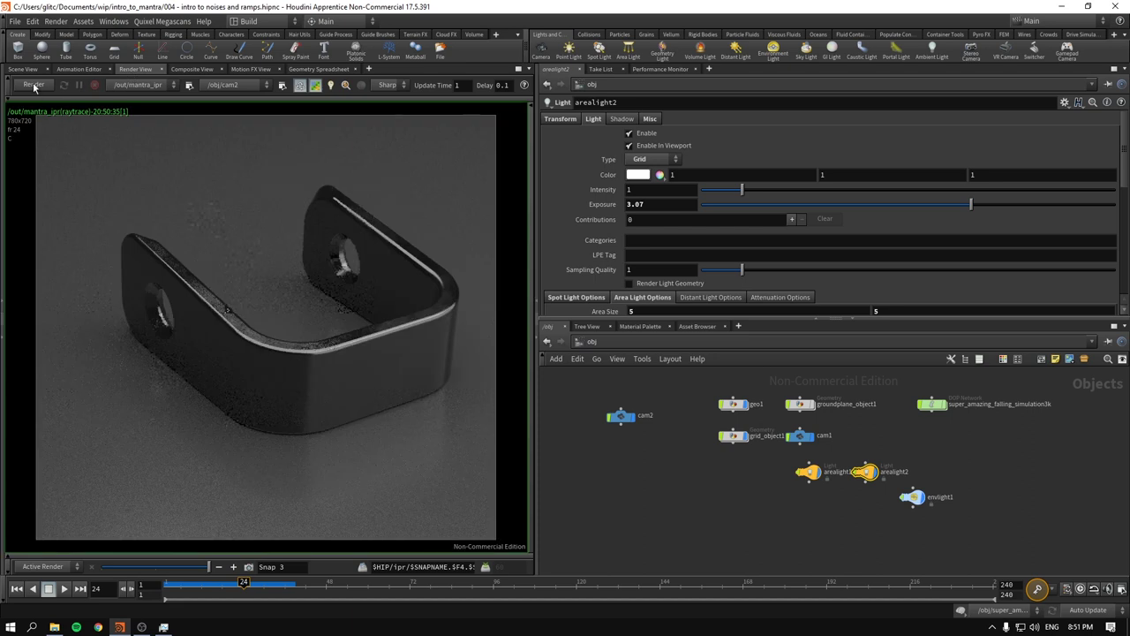
{"action": "left_click", "coordinate": [591, 342]}
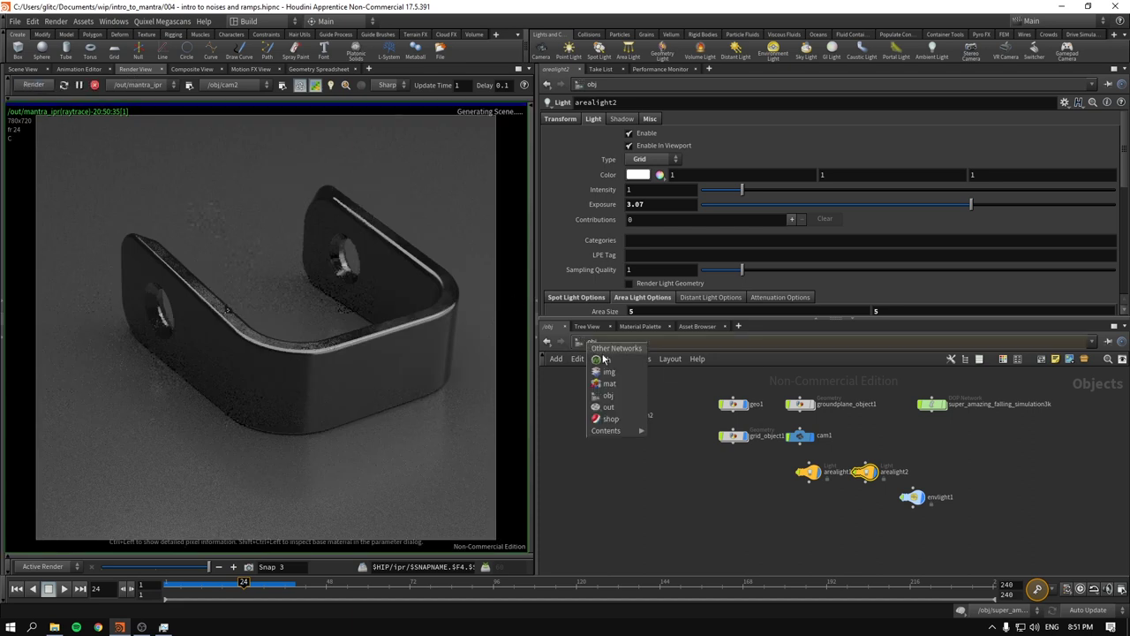
{"action": "left_click", "coordinate": [630, 393]}
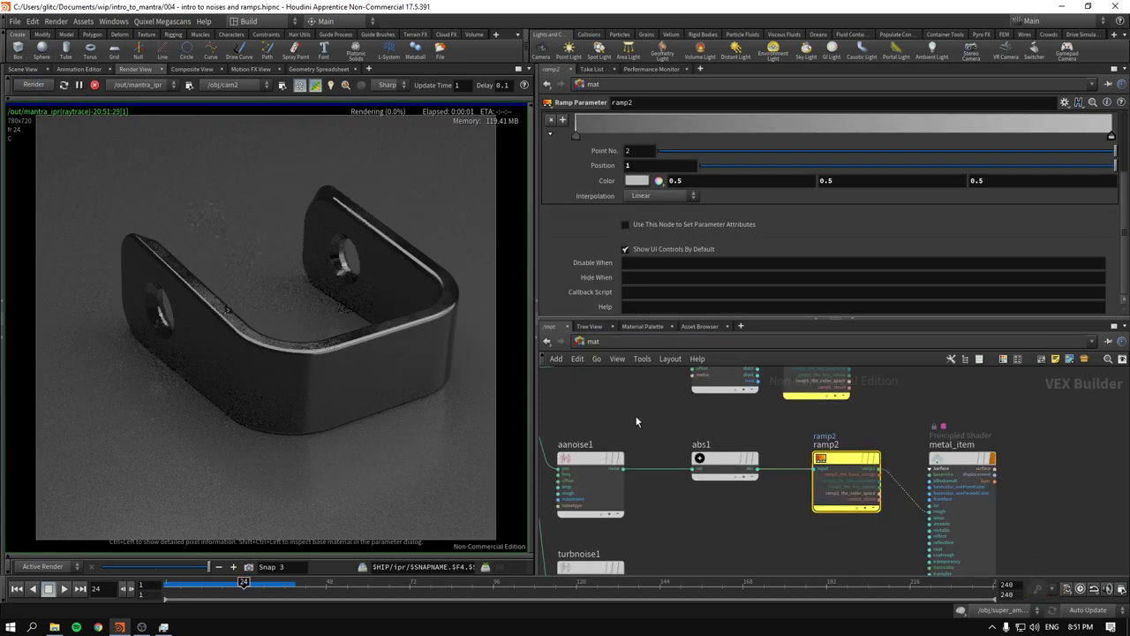
{"action": "left_click_drag", "start_coordinate": [958, 465], "coordinate": [966, 461]}
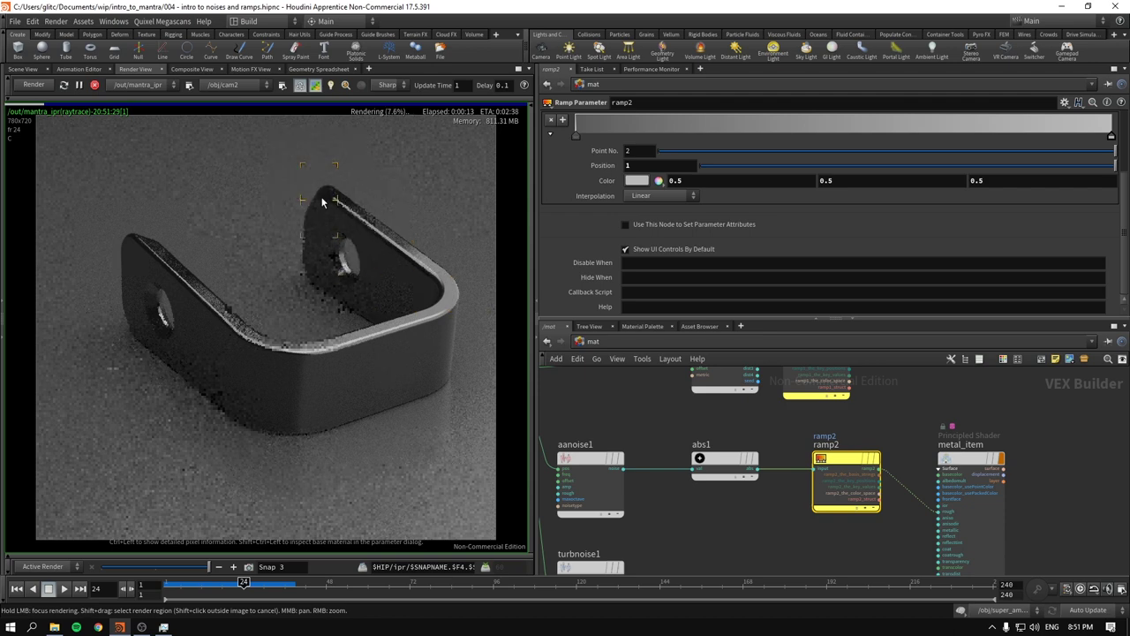
- Set aanoise1's Roughness to 0.952, then return to the Scene View
{"action": "left_click", "coordinate": [601, 460]}
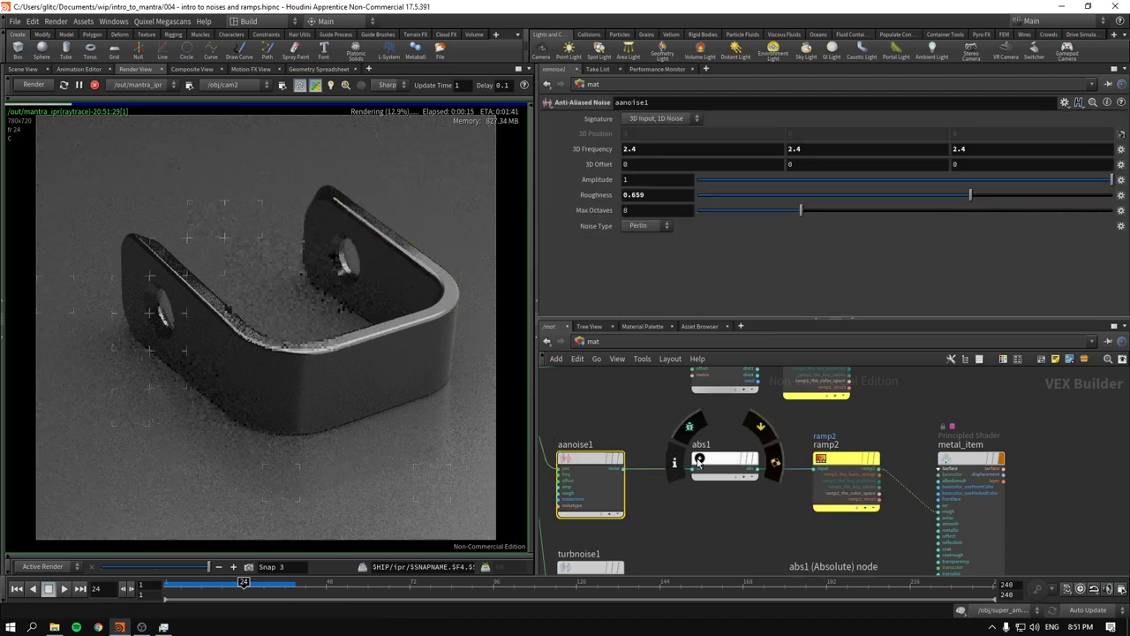
{"action": "middle_click_drag", "start_coordinate": [706, 525], "coordinate": [794, 512]}
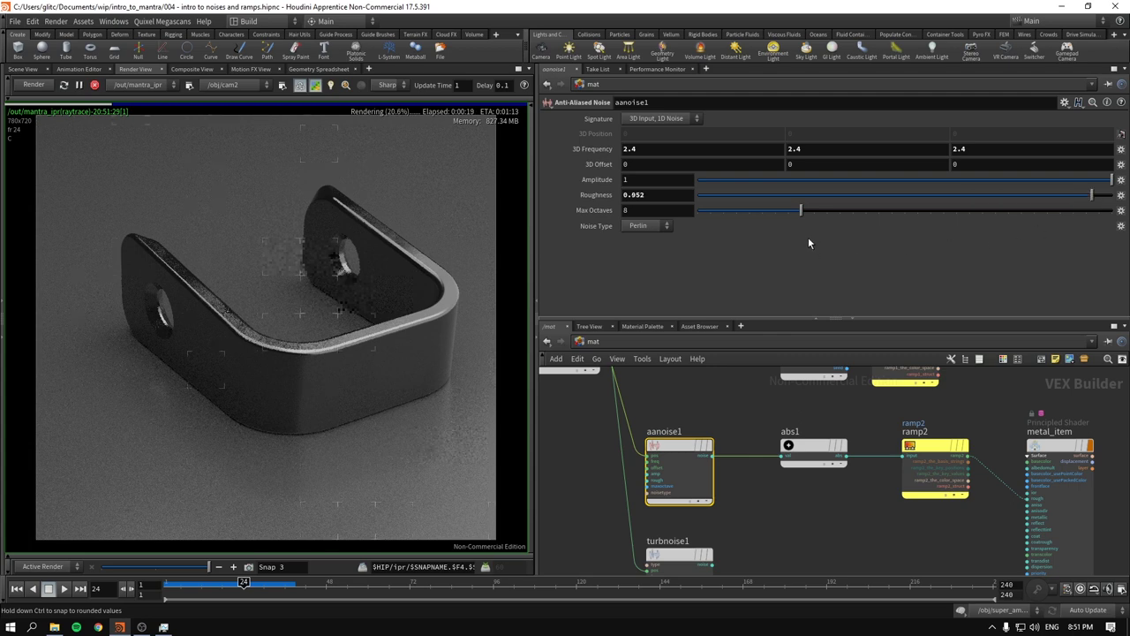
{"action": "left_click_drag", "start_coordinate": [455, 343], "coordinate": [433, 309]}
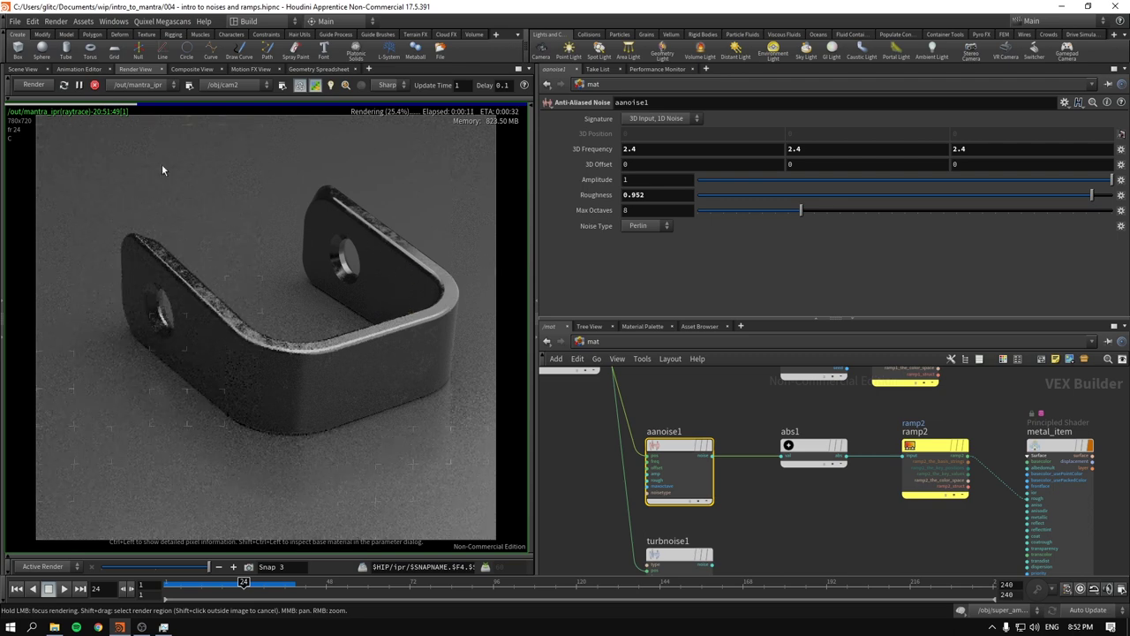
{"action": "left_click", "coordinate": [23, 69]}
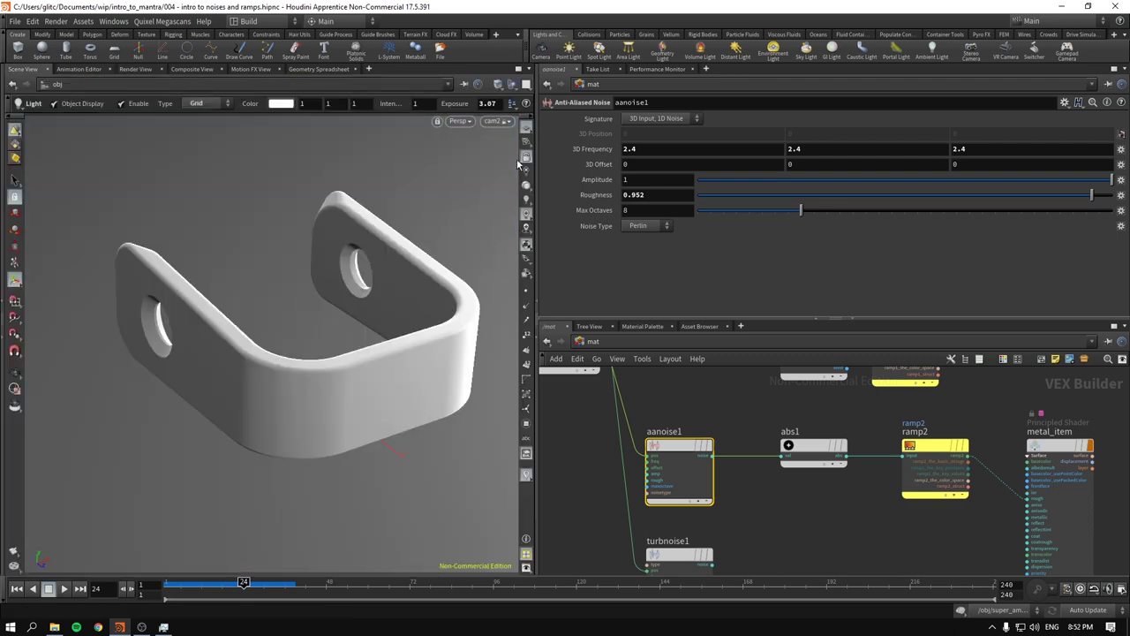
- Zoom onto the bracket's curved flange and focus-render its edge in Render View
{"action": "key", "text": "Escape"}
{"action": "scroll", "coordinate": [433, 257], "scroll_direction": "up", "scroll_amount": 5}
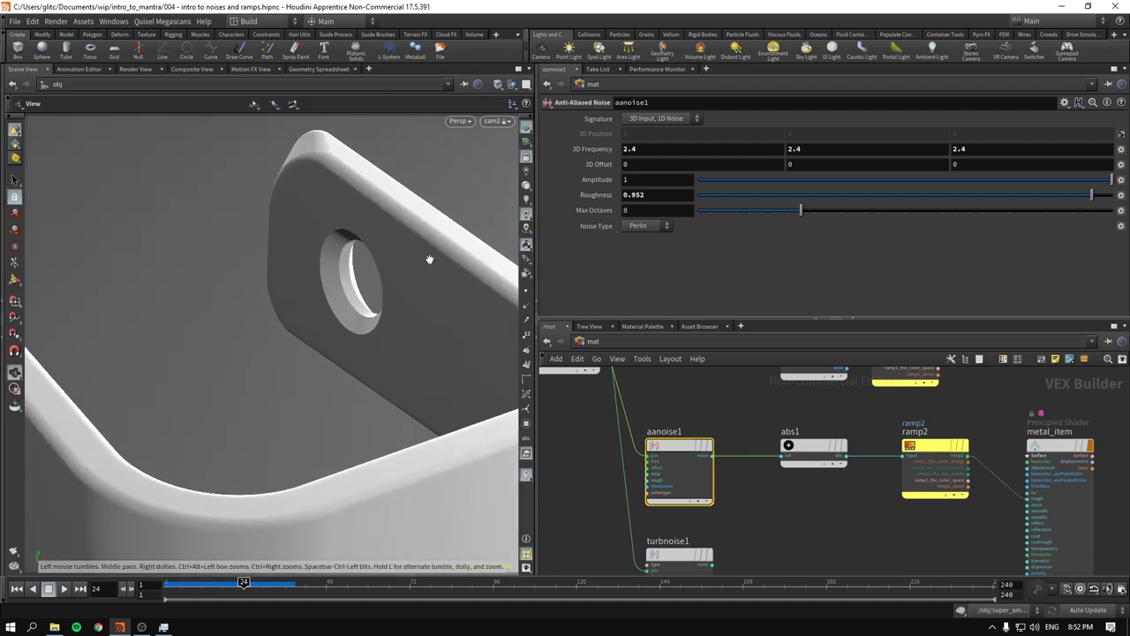
{"action": "left_click_drag", "start_coordinate": [434, 257], "coordinate": [327, 250]}
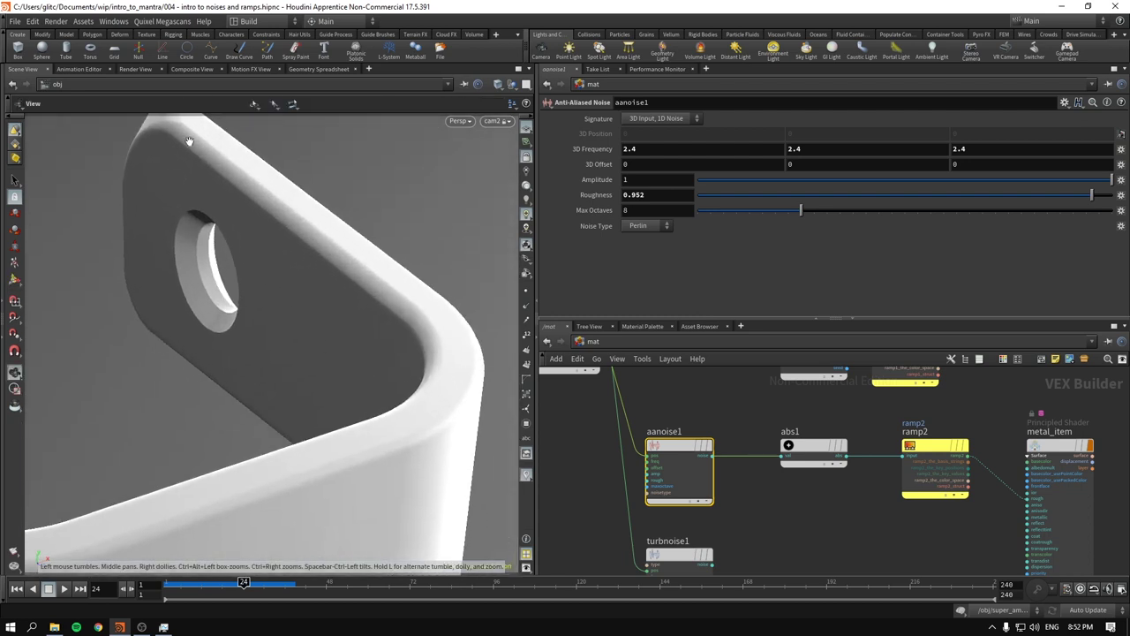
{"action": "left_click", "coordinate": [142, 70]}
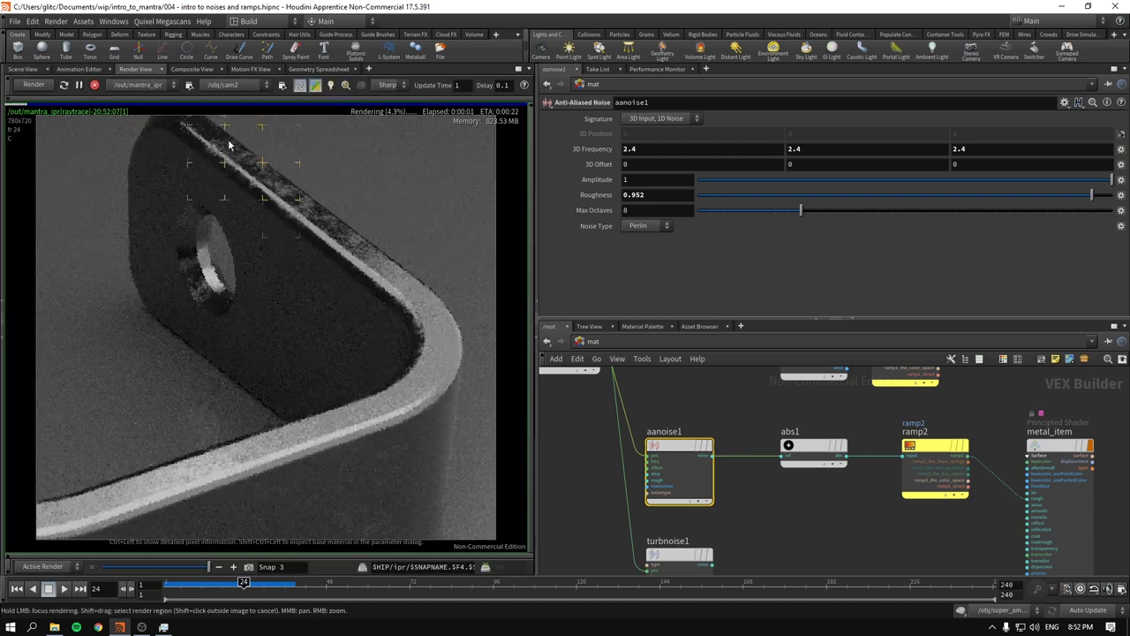
{"action": "mouse_move", "coordinate": [248, 194]}
{"action": "left_mouse_down"}
{"action": "mouse_move", "coordinate": [212, 152]}
{"action": "mouse_move", "coordinate": [361, 329]}
{"action": "left_mouse_up"}
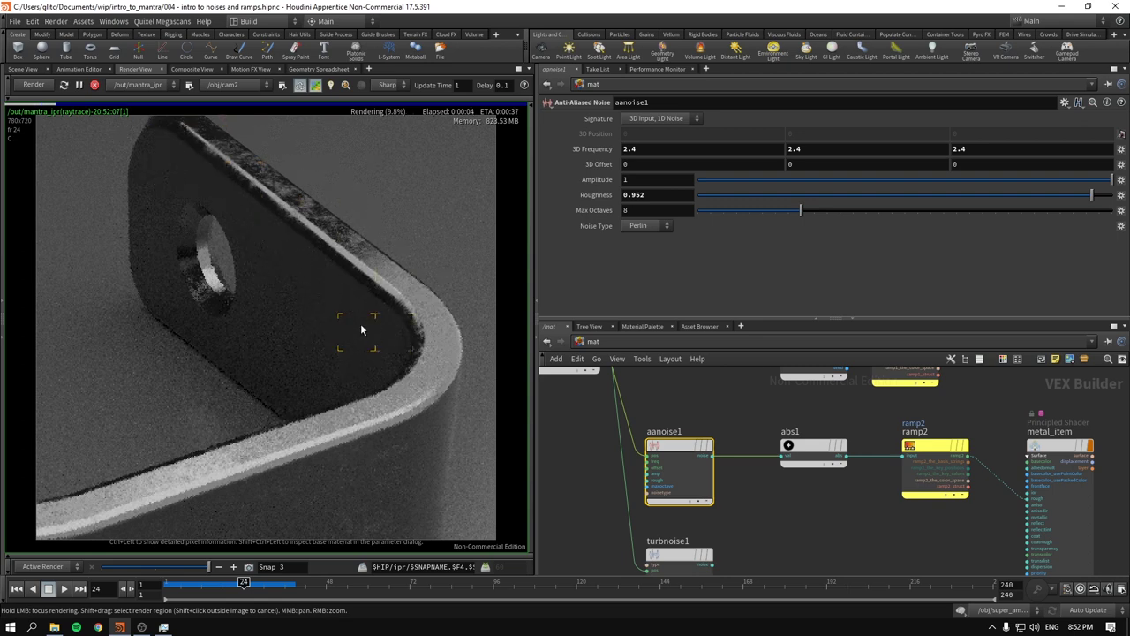
{"action": "mouse_move", "coordinate": [209, 188]}
{"action": "left_mouse_down"}
{"action": "mouse_move", "coordinate": [220, 287]}
{"action": "mouse_move", "coordinate": [199, 300]}
{"action": "mouse_move", "coordinate": [187, 165]}
{"action": "mouse_move", "coordinate": [277, 182]}
{"action": "mouse_move", "coordinate": [420, 399]}
{"action": "left_mouse_up"}
- Rearrange aanoise1, abs1, metal_item and turbnoise1 in the shader network
{"action": "left_click_drag", "start_coordinate": [678, 446], "coordinate": [697, 447]}
{"action": "left_click_drag", "start_coordinate": [812, 447], "coordinate": [833, 446]}
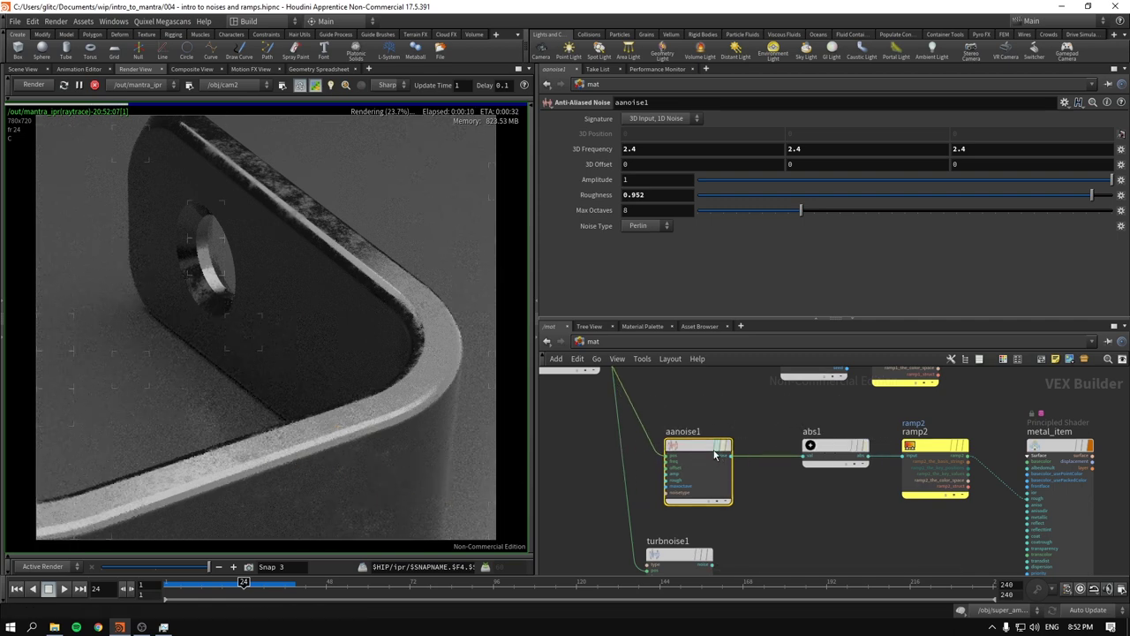
{"action": "left_click_drag", "start_coordinate": [715, 454], "coordinate": [721, 448]}
{"action": "scroll", "coordinate": [861, 516], "scroll_direction": "down", "scroll_amount": 3}
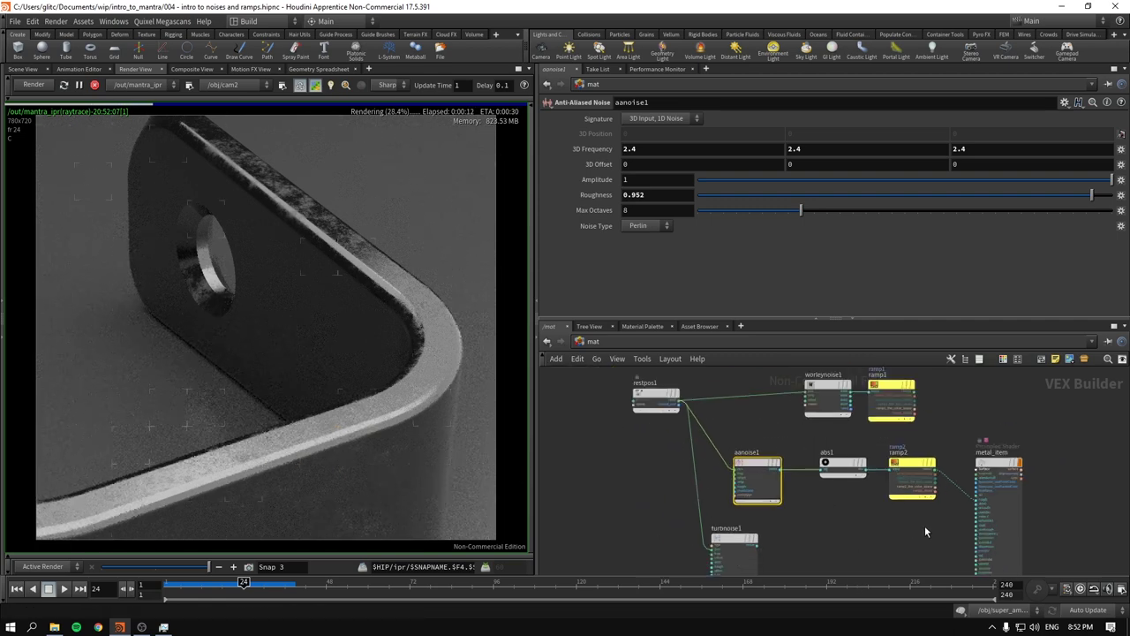
{"action": "left_click_drag", "start_coordinate": [995, 476], "coordinate": [1005, 477]}
{"action": "middle_click_drag", "start_coordinate": [843, 552], "coordinate": [831, 508]}
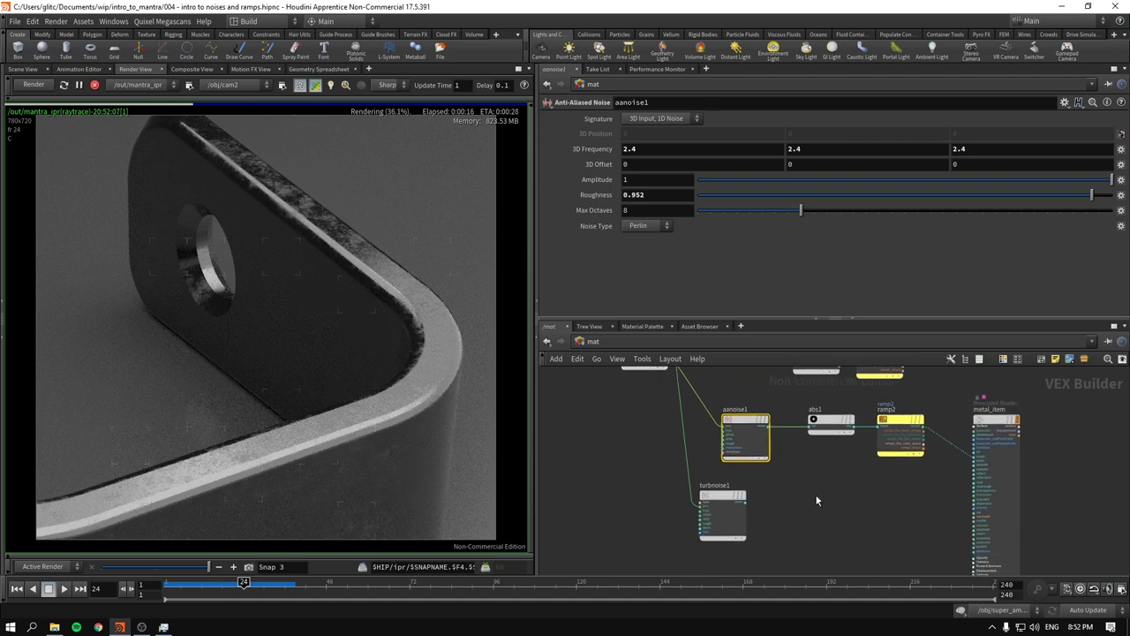
{"action": "left_click_drag", "start_coordinate": [738, 422], "coordinate": [748, 422]}
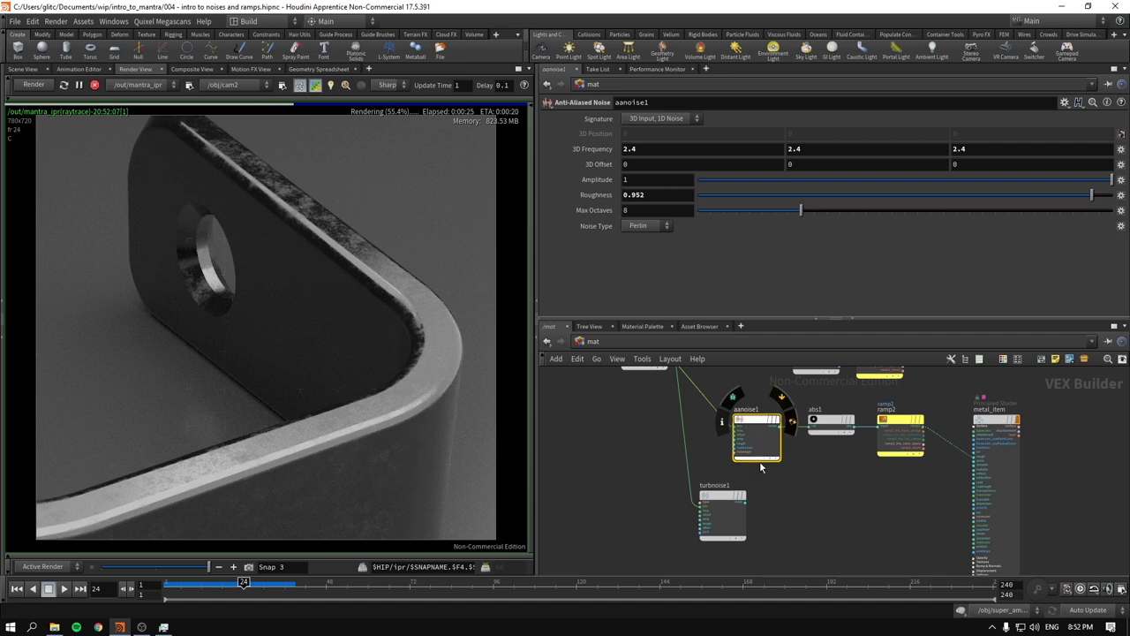
{"action": "mouse_move", "coordinate": [1015, 420]}
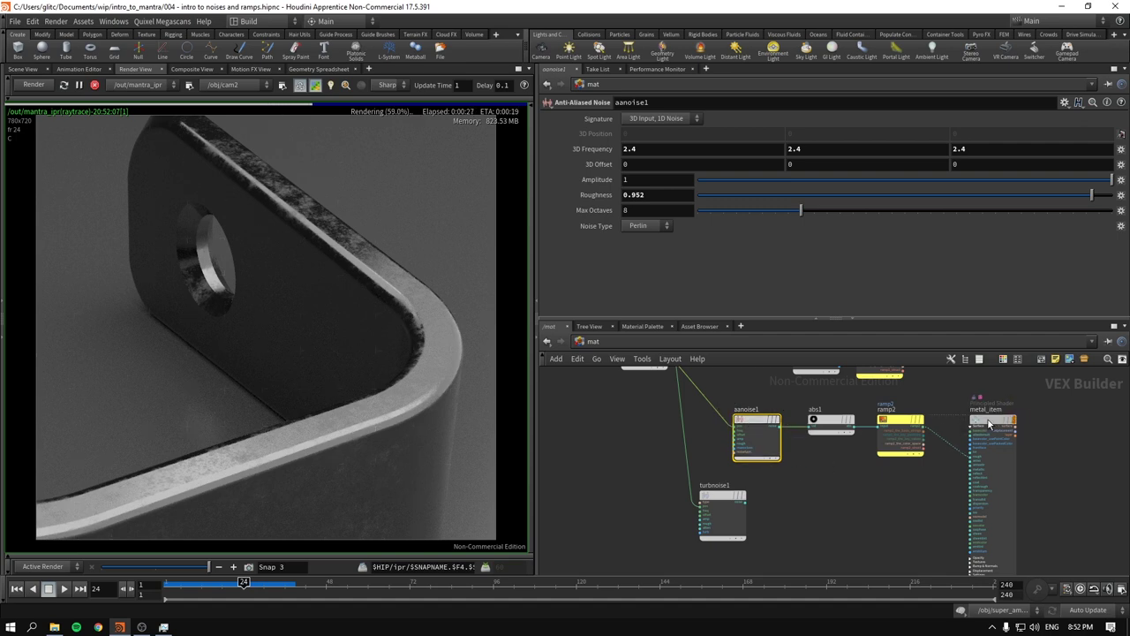
{"action": "left_click_drag", "start_coordinate": [1015, 420], "coordinate": [1007, 421]}
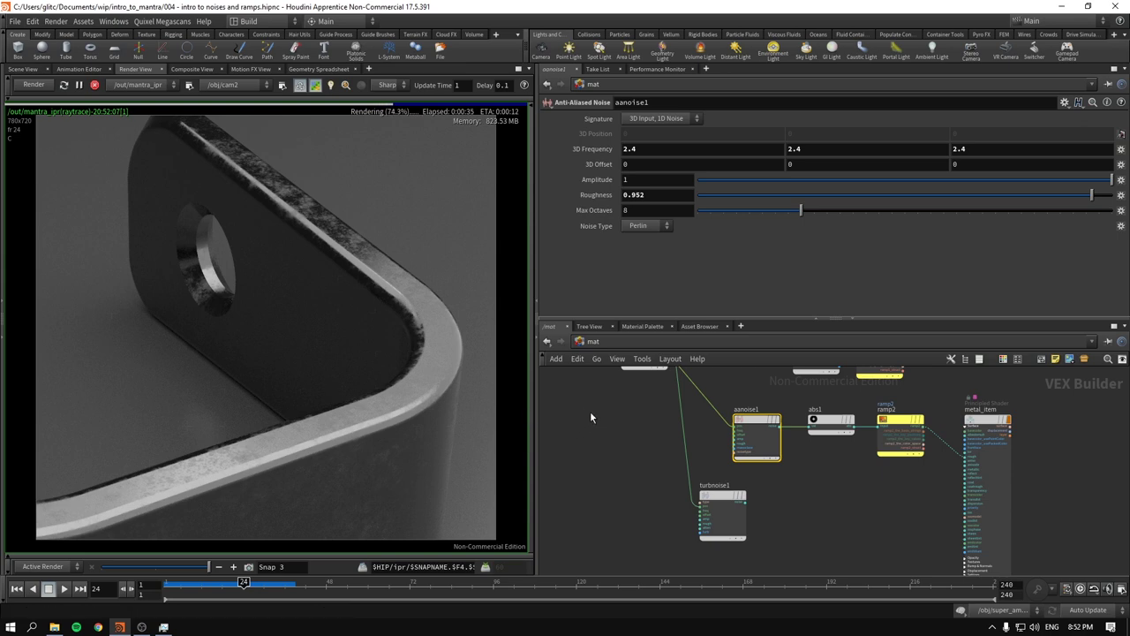
{"action": "left_click_drag", "start_coordinate": [758, 421], "coordinate": [750, 421]}
{"action": "left_click_drag", "start_coordinate": [722, 496], "coordinate": [653, 488]}
{"action": "scroll", "coordinate": [842, 481], "scroll_direction": "up", "scroll_amount": 2}
- Set ramp2's first key colour to 0.2, undoing an overly bright change
{"action": "middle_click_drag", "start_coordinate": [843, 481], "coordinate": [743, 525]}
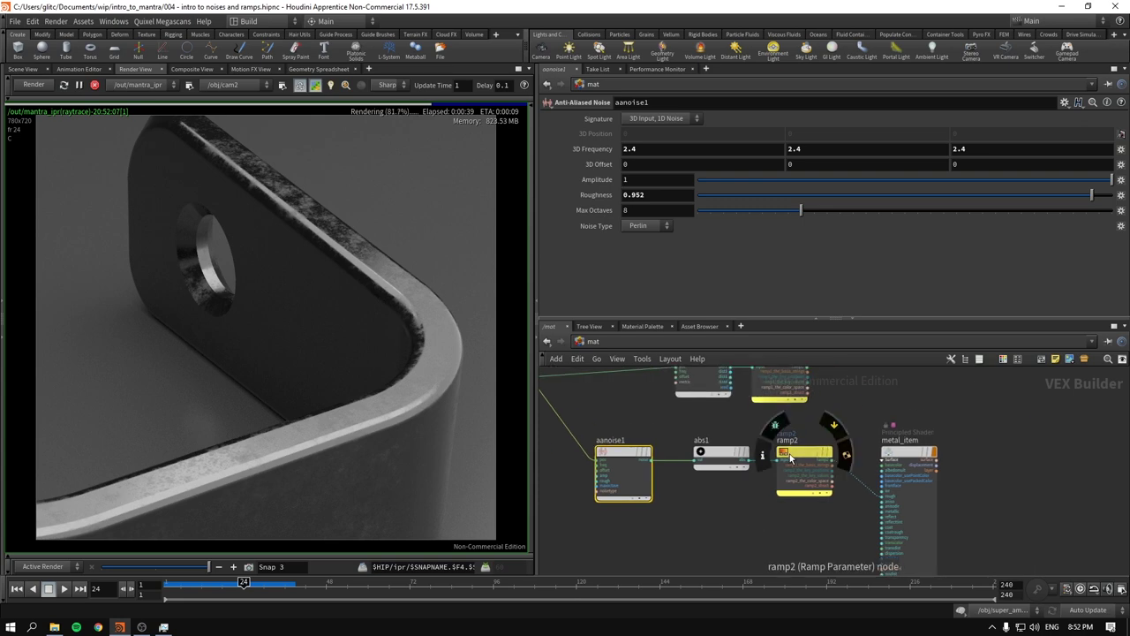
{"action": "left_click", "coordinate": [801, 464]}
{"action": "scroll", "coordinate": [555, 222], "scroll_direction": "up", "scroll_amount": 1}
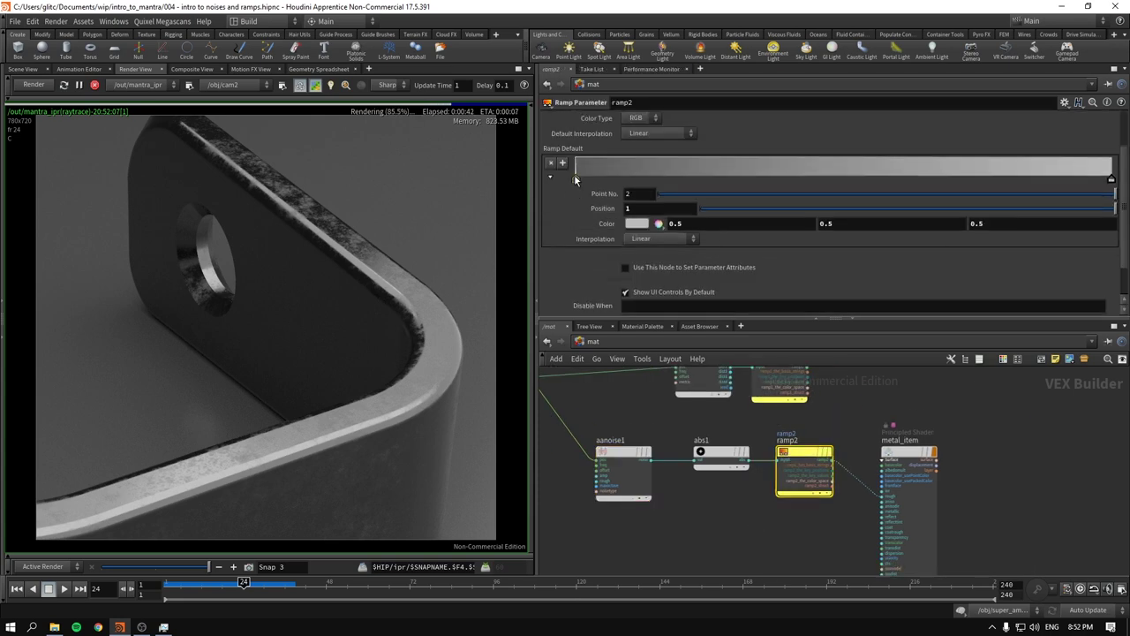
{"action": "left_click", "coordinate": [575, 176]}
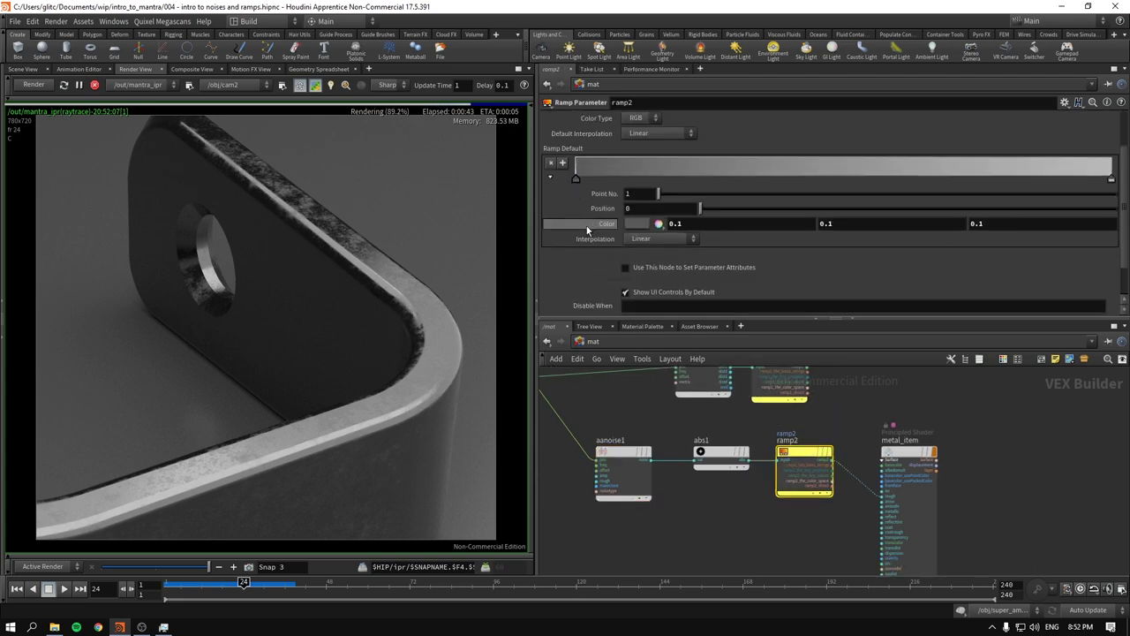
{"action": "middle_click_drag", "start_coordinate": [587, 230], "coordinate": [558, 228]}
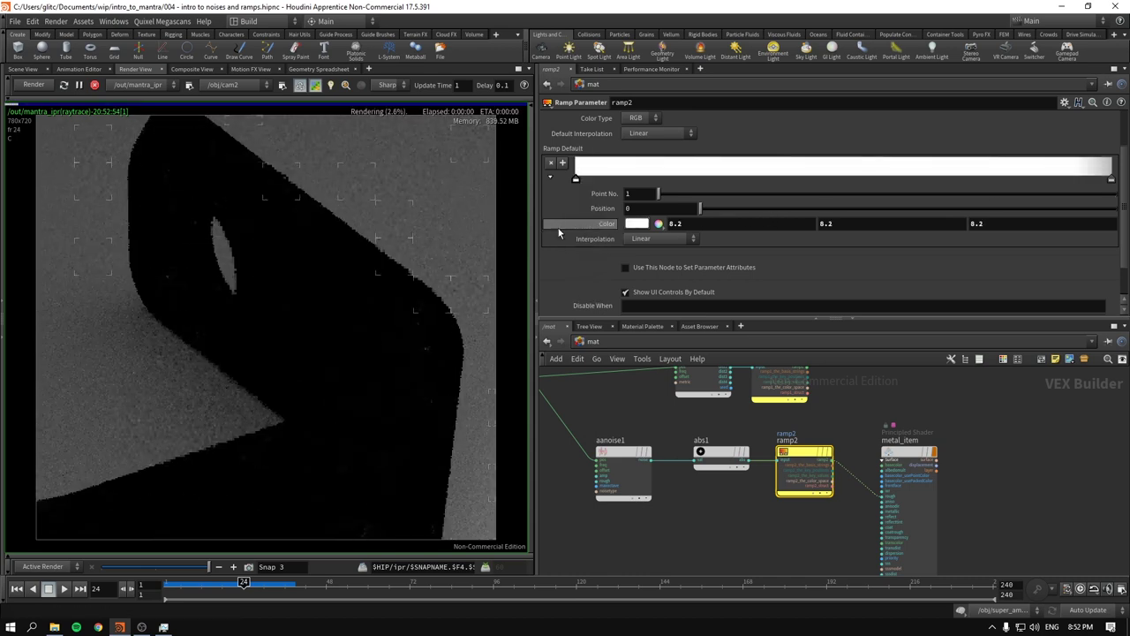
{"action": "key", "text": "ctrl+z"}
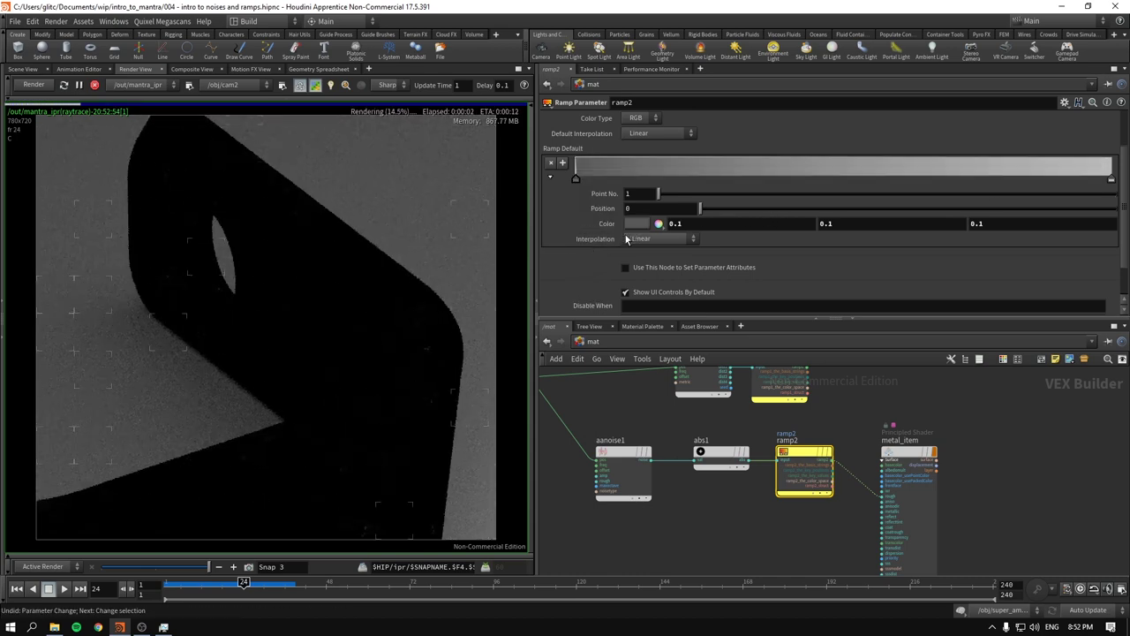
{"action": "mouse_move", "coordinate": [588, 223]}
{"action": "middle_mouse_down"}
{"action": "mouse_move", "coordinate": [606, 224]}
{"action": "mouse_move", "coordinate": [588, 223]}
{"action": "middle_mouse_up"}
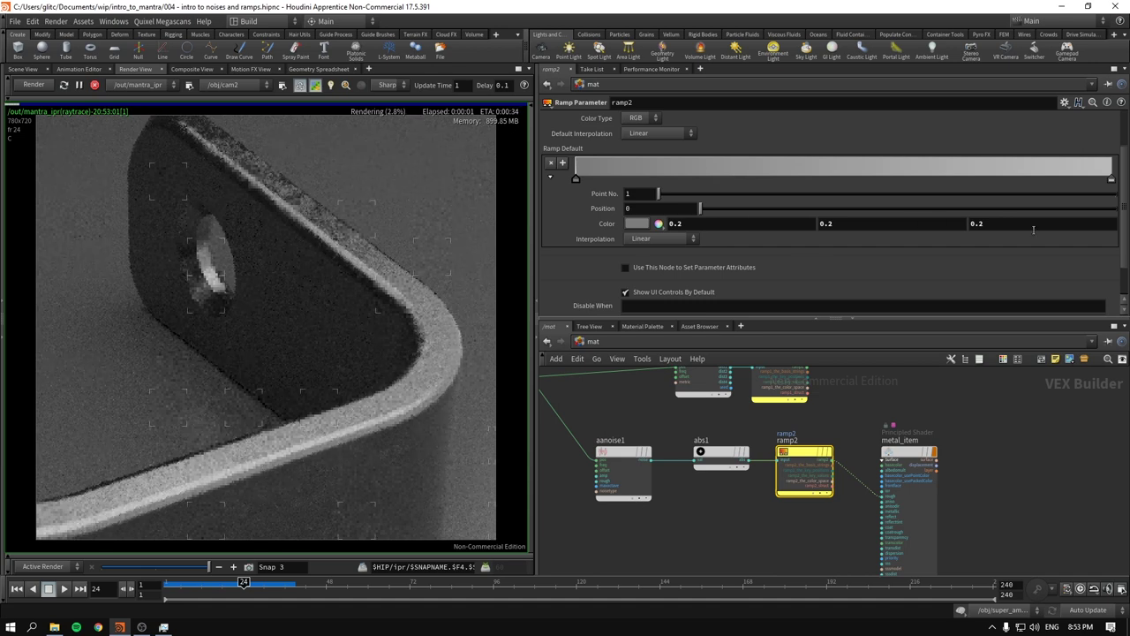
- Set ramp2's end key colour to 0.3, then inspect the metal_item shader
{"action": "left_click", "coordinate": [1112, 181]}
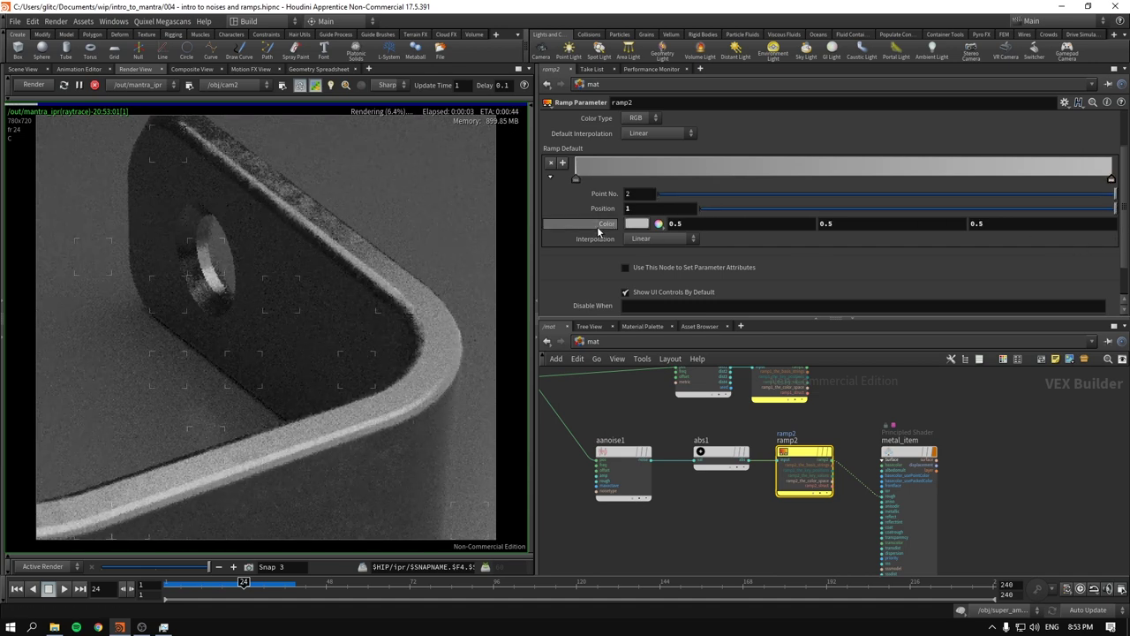
{"action": "middle_click_drag", "start_coordinate": [598, 226], "coordinate": [575, 227]}
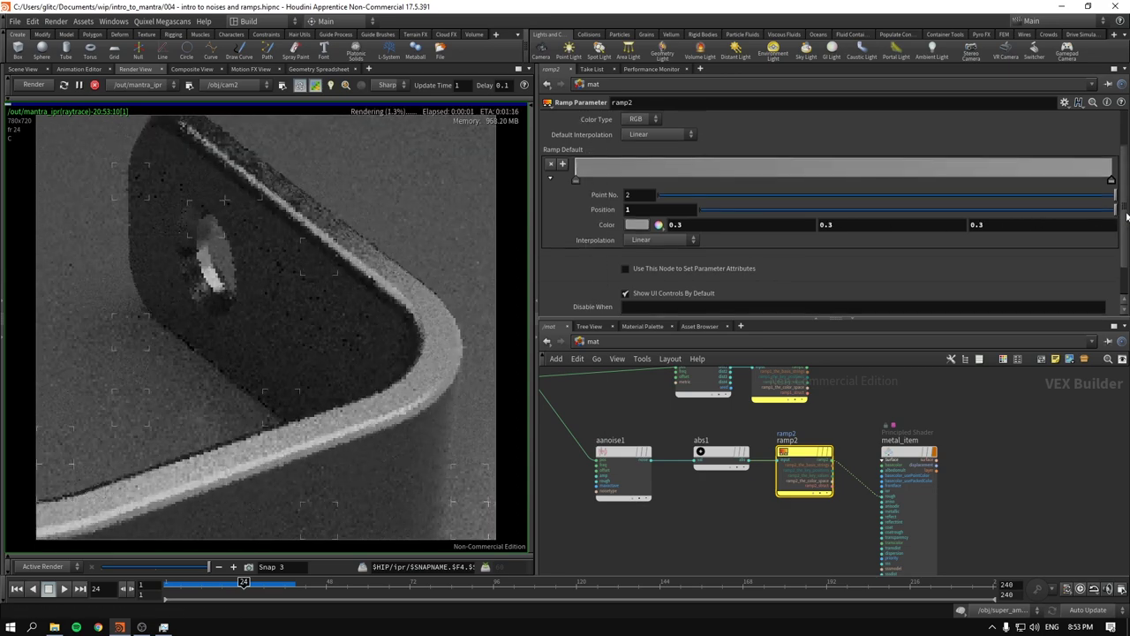
{"action": "scroll", "coordinate": [1126, 218], "scroll_direction": "up", "scroll_amount": 1}
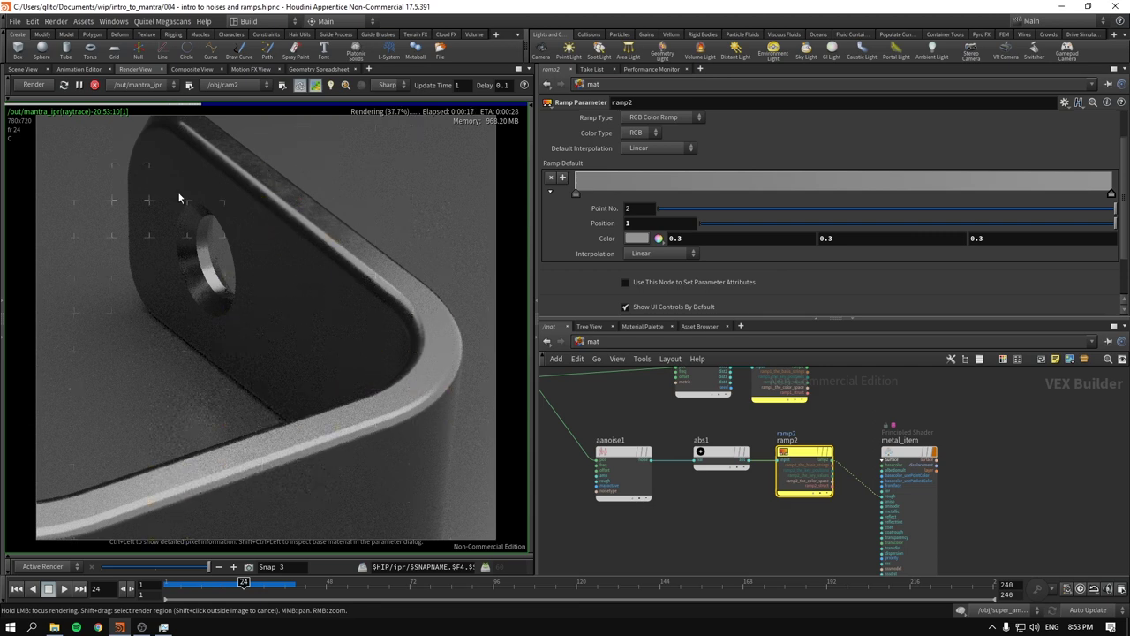
{"action": "left_click_drag", "start_coordinate": [910, 452], "coordinate": [977, 452]}
{"action": "scroll", "coordinate": [786, 237], "scroll_direction": "up", "scroll_amount": 5}
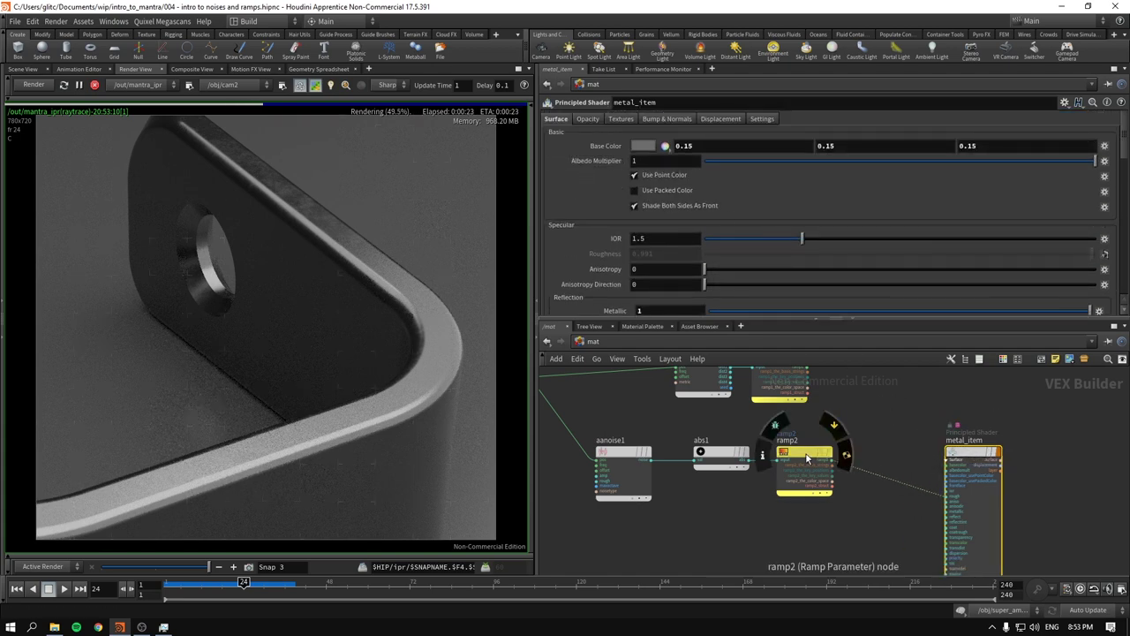
- Duplicate ramp2 as a new Ramp Parameter node named ramp3
{"action": "left_click_drag", "start_coordinate": [803, 452], "coordinate": [851, 416]}
{"action": "middle_click_drag", "start_coordinate": [902, 412], "coordinate": [823, 420]}
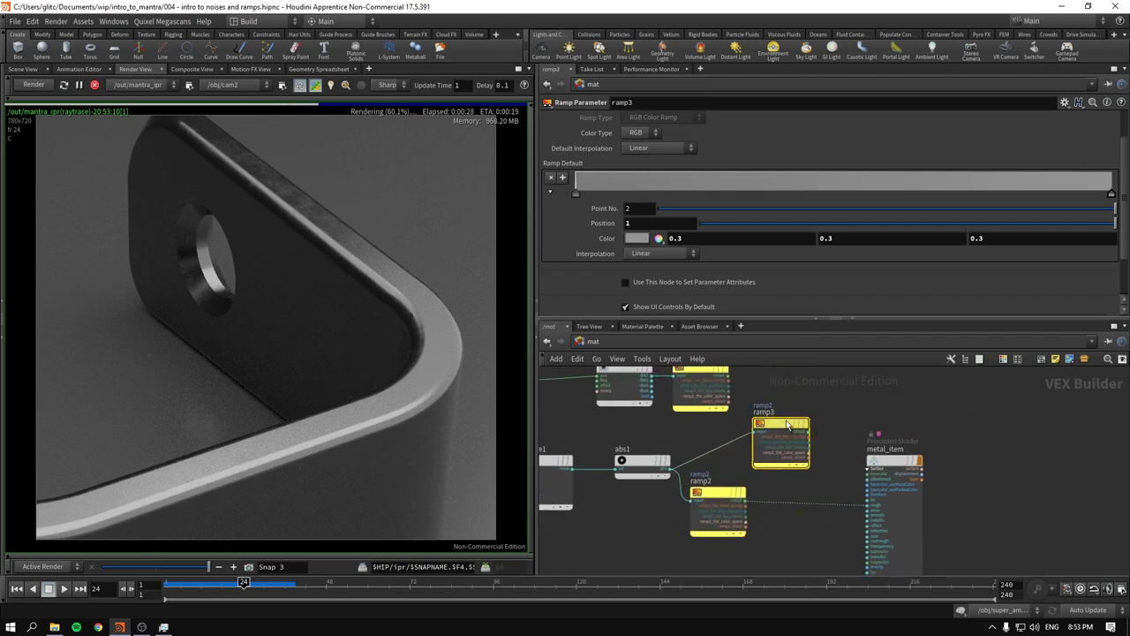
{"action": "scroll", "coordinate": [631, 156], "scroll_direction": "up", "scroll_amount": 2}
{"action": "left_click", "coordinate": [658, 117]}
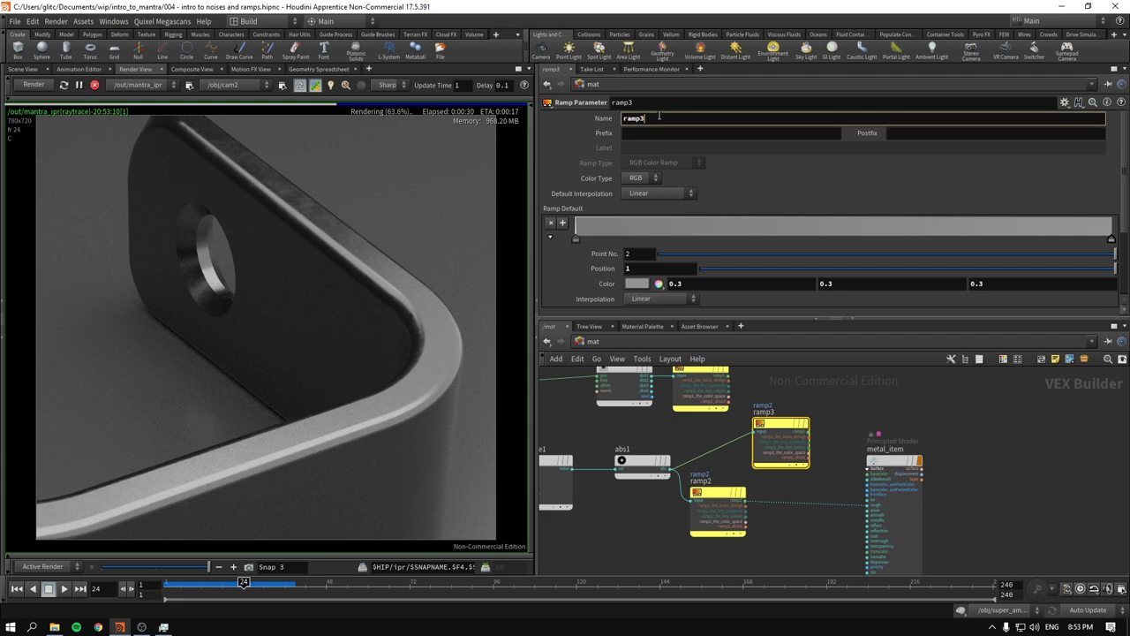
{"action": "type", "text": "3"}
{"action": "key", "text": "Return"}
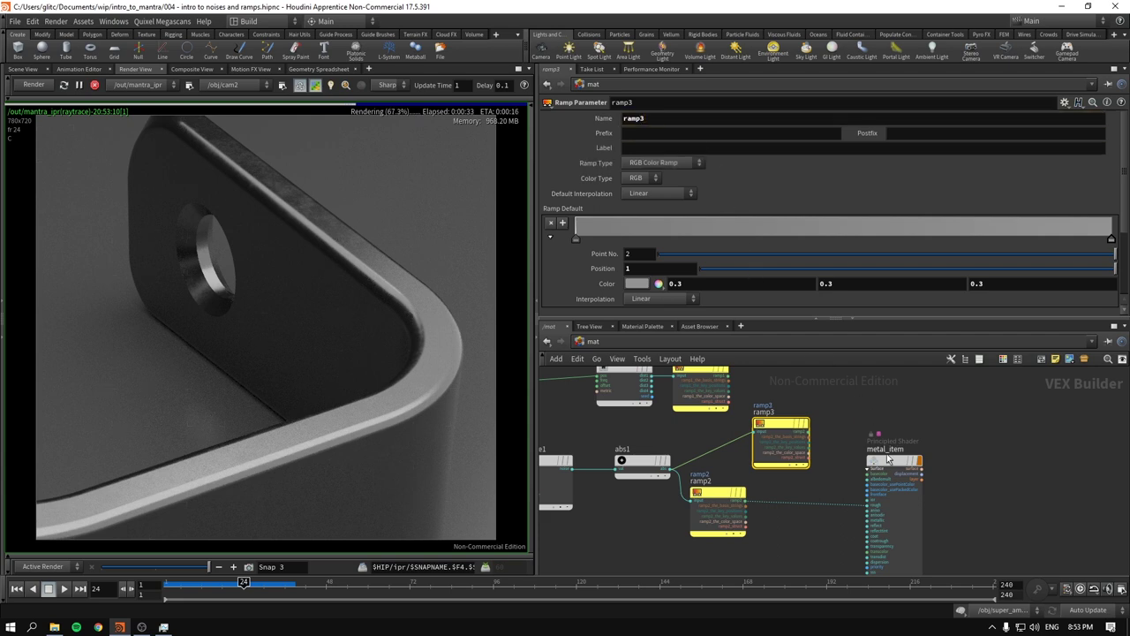
- Arrange the nodes and wire ramp3's output into metal_item's basecolor input
{"action": "left_click_drag", "start_coordinate": [889, 458], "coordinate": [921, 459]}
{"action": "left_click_drag", "start_coordinate": [718, 497], "coordinate": [778, 520]}
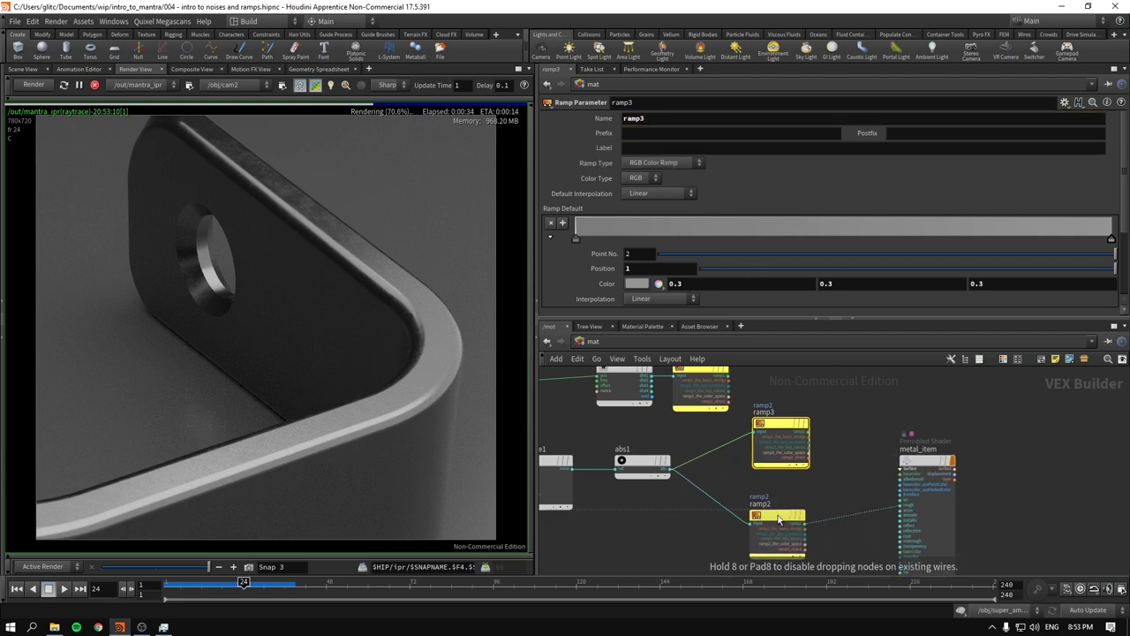
{"action": "left_click_drag", "start_coordinate": [775, 432], "coordinate": [771, 439]}
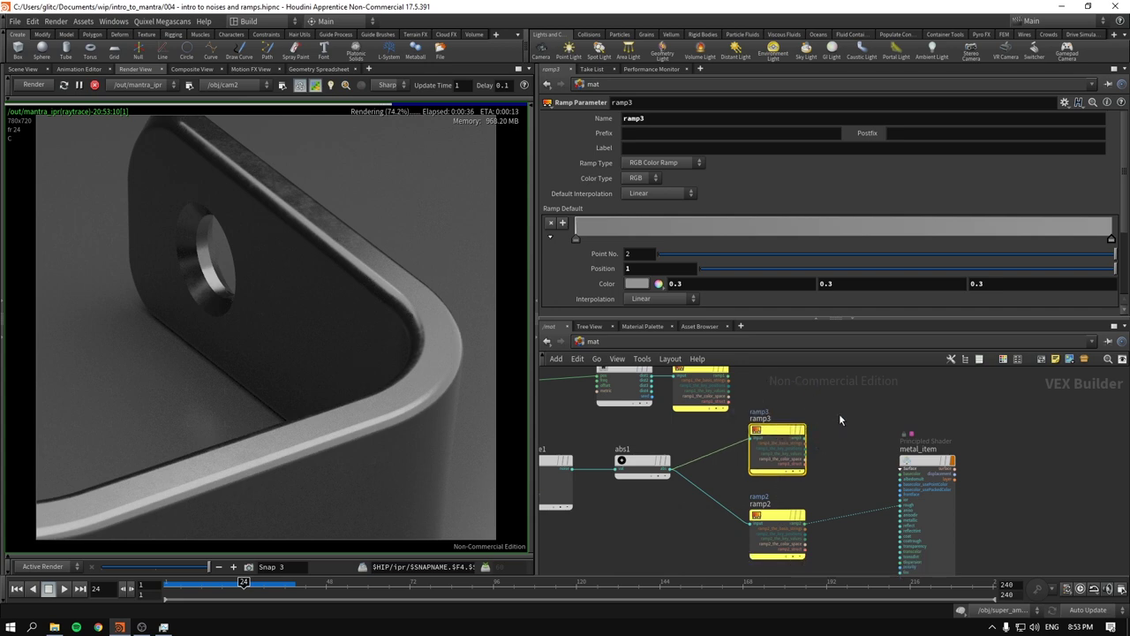
{"action": "scroll", "coordinate": [887, 437], "scroll_direction": "up", "scroll_amount": 3}
{"action": "left_click_drag", "start_coordinate": [909, 468], "coordinate": [915, 451]}
{"action": "mouse_move", "coordinate": [686, 426]}
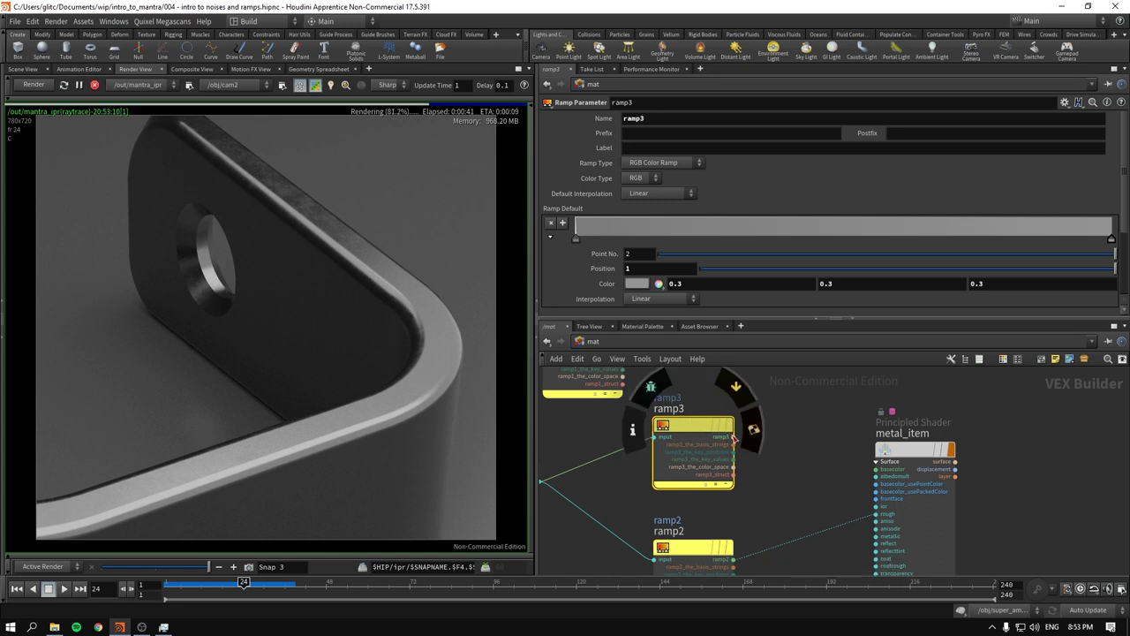
{"action": "left_click_drag", "start_coordinate": [733, 437], "coordinate": [876, 470]}
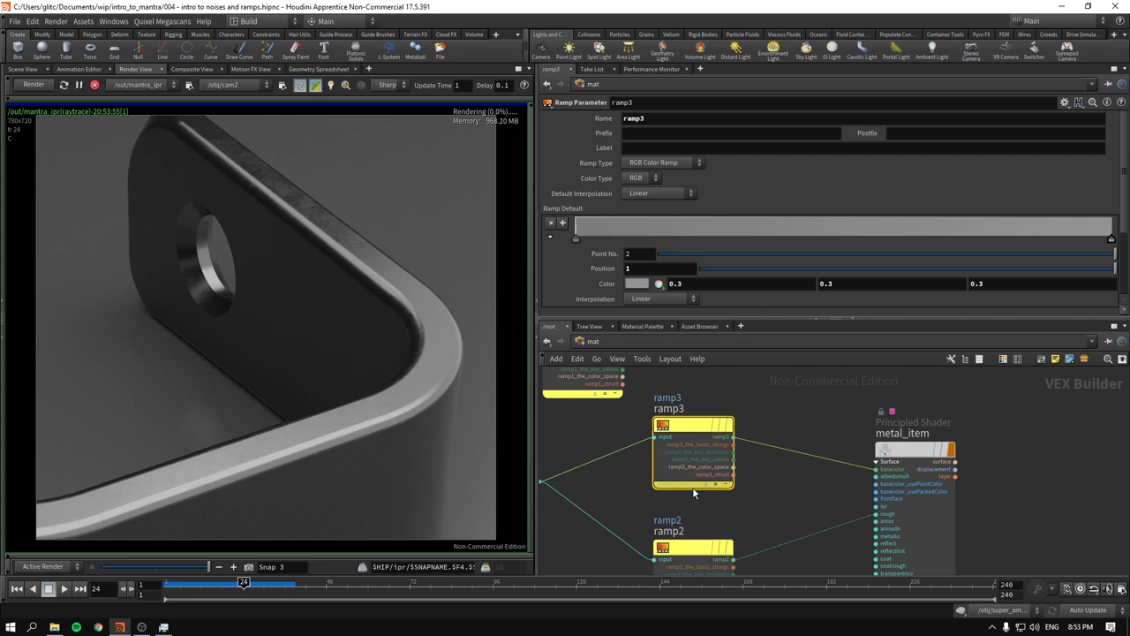
{"action": "left_click", "coordinate": [693, 549]}
{"action": "middle_click_drag", "start_coordinate": [820, 395], "coordinate": [838, 369]}
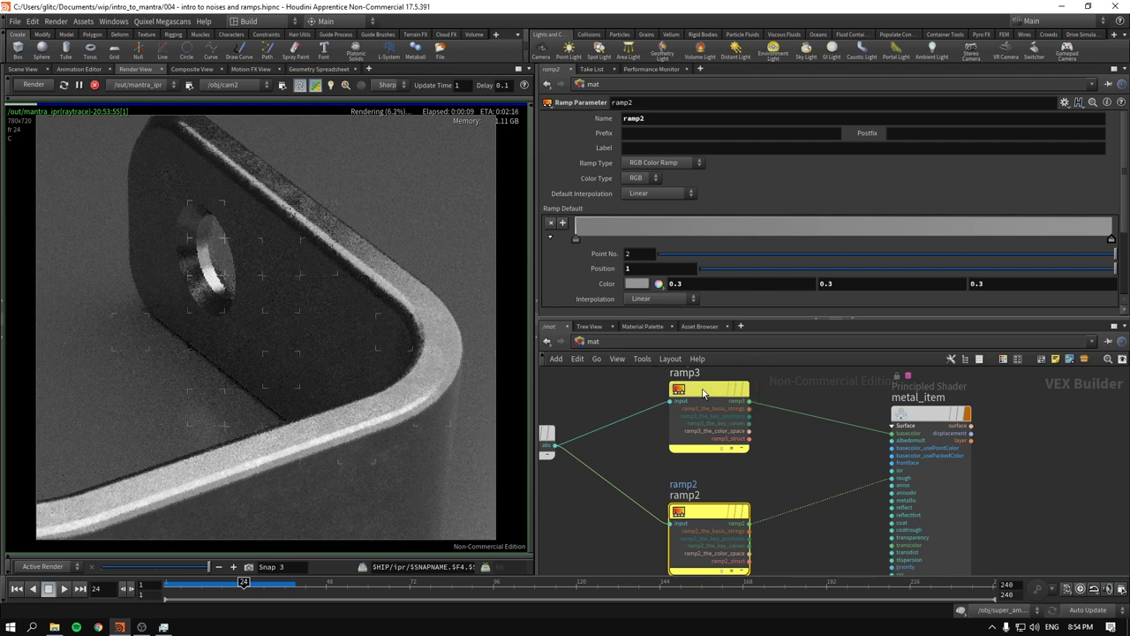
- Set ramp3's first key colour to white in the Color Editor
{"action": "left_click", "coordinate": [704, 392]}
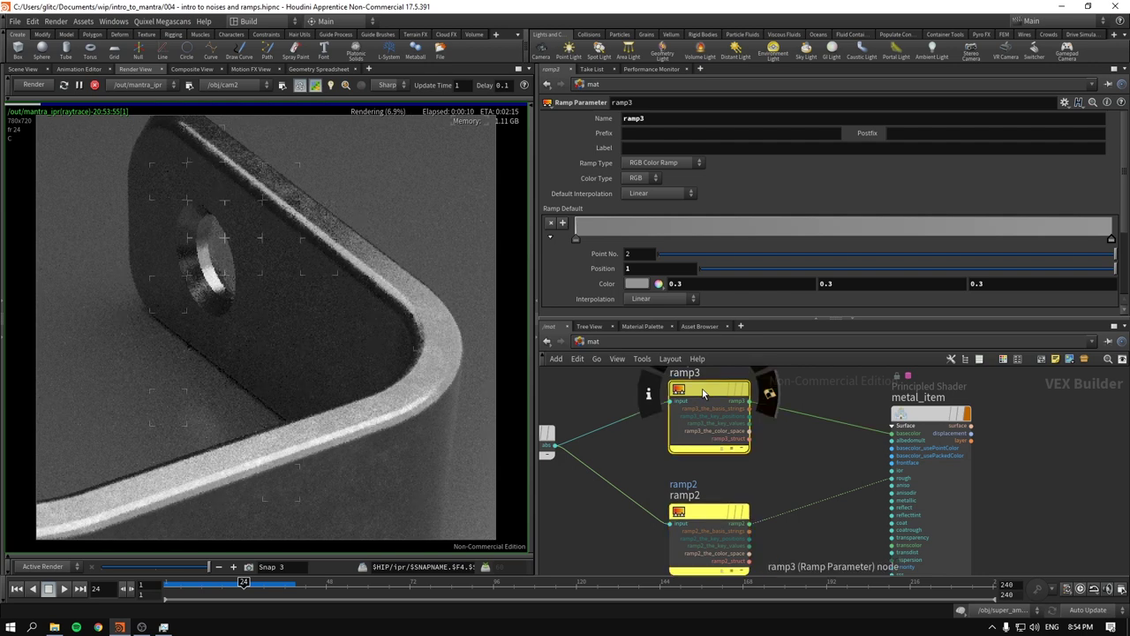
{"action": "left_click", "coordinate": [575, 238]}
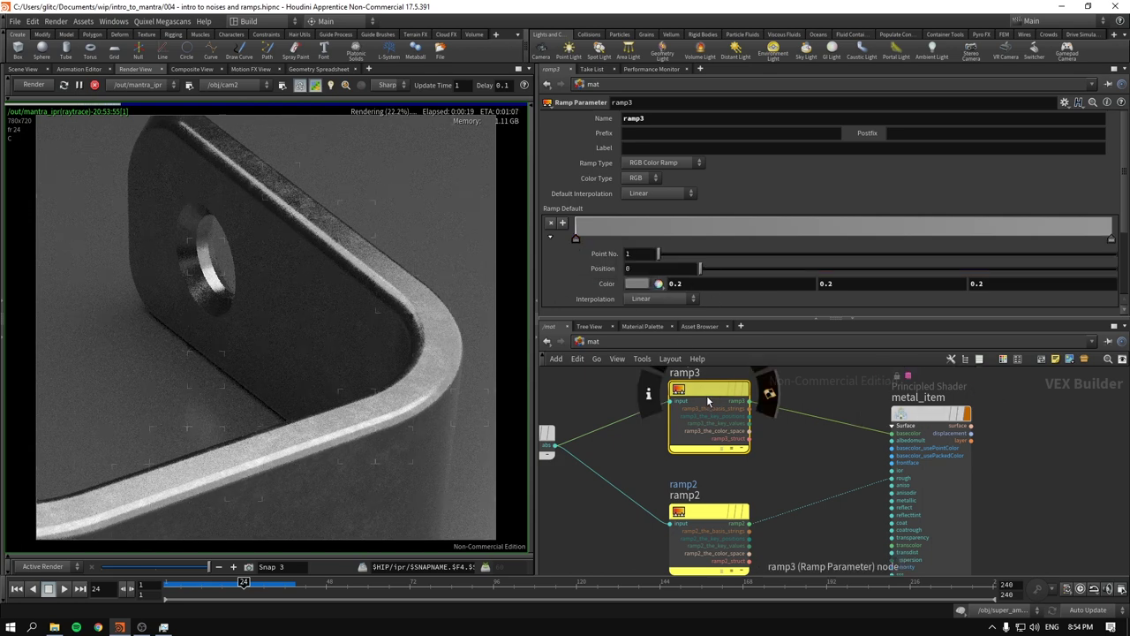
{"action": "scroll", "coordinate": [646, 263], "scroll_direction": "down", "scroll_amount": 2}
{"action": "left_click", "coordinate": [639, 227]}
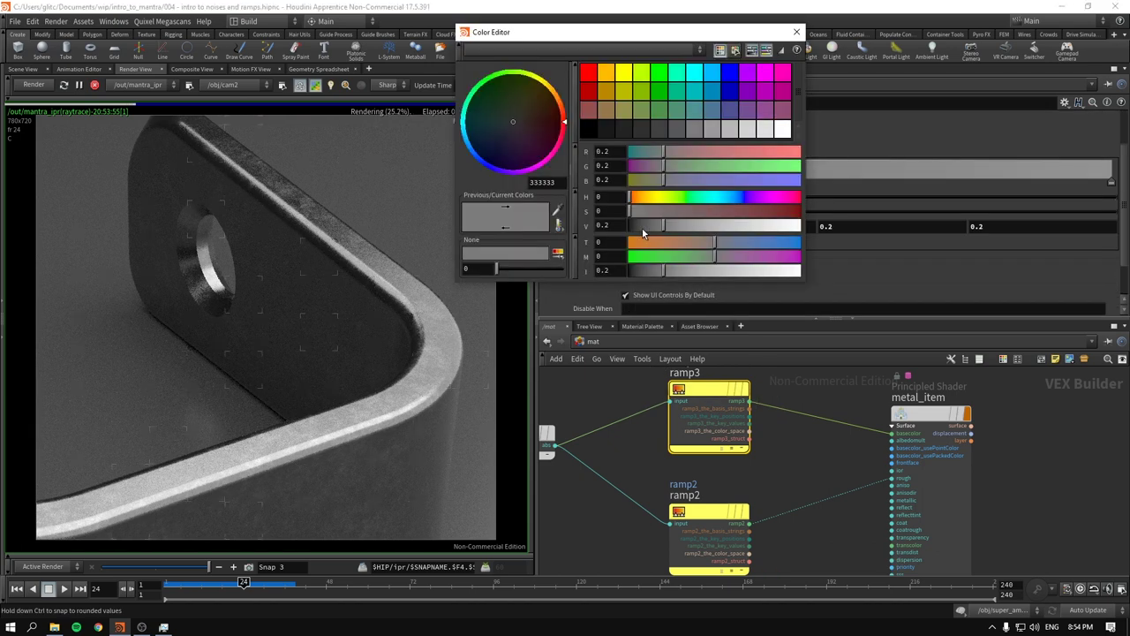
{"action": "left_click", "coordinate": [782, 129]}
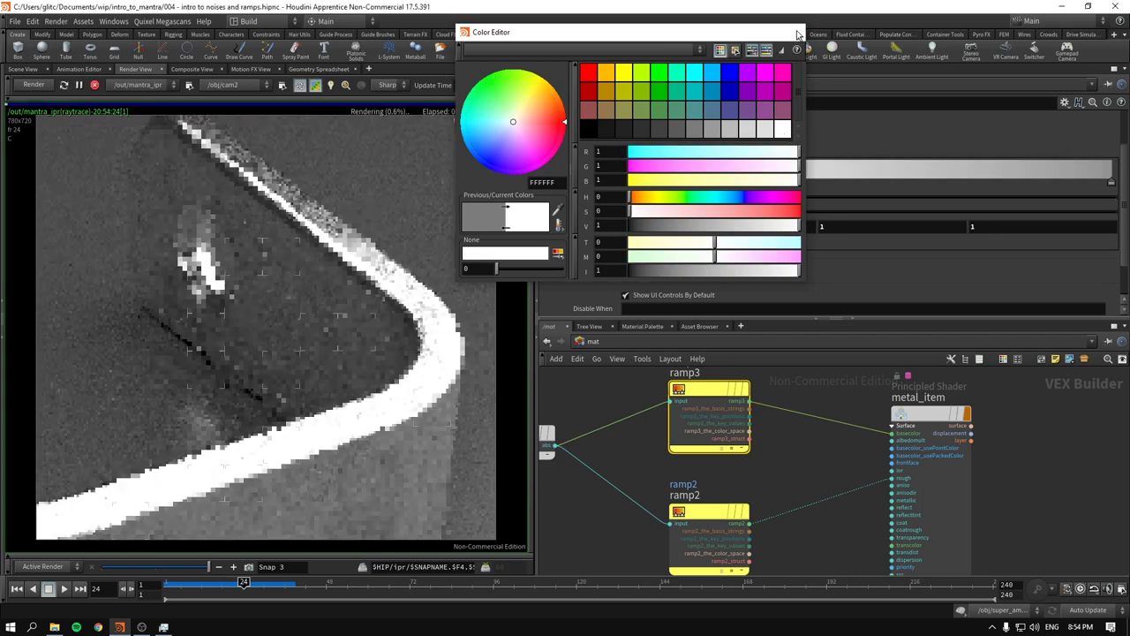
{"action": "left_click", "coordinate": [796, 33]}
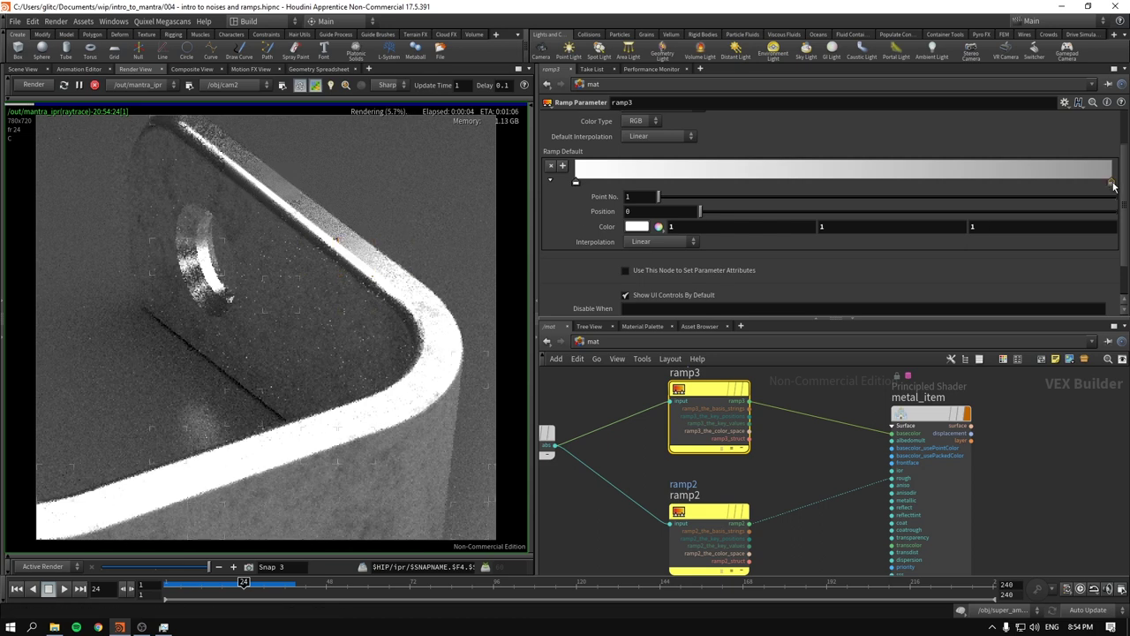
- Set ramp3's last key colour to near-black 0.00625
{"action": "left_click", "coordinate": [1111, 182]}
{"action": "left_click", "coordinate": [637, 226]}
{"action": "left_click", "coordinate": [606, 129]}
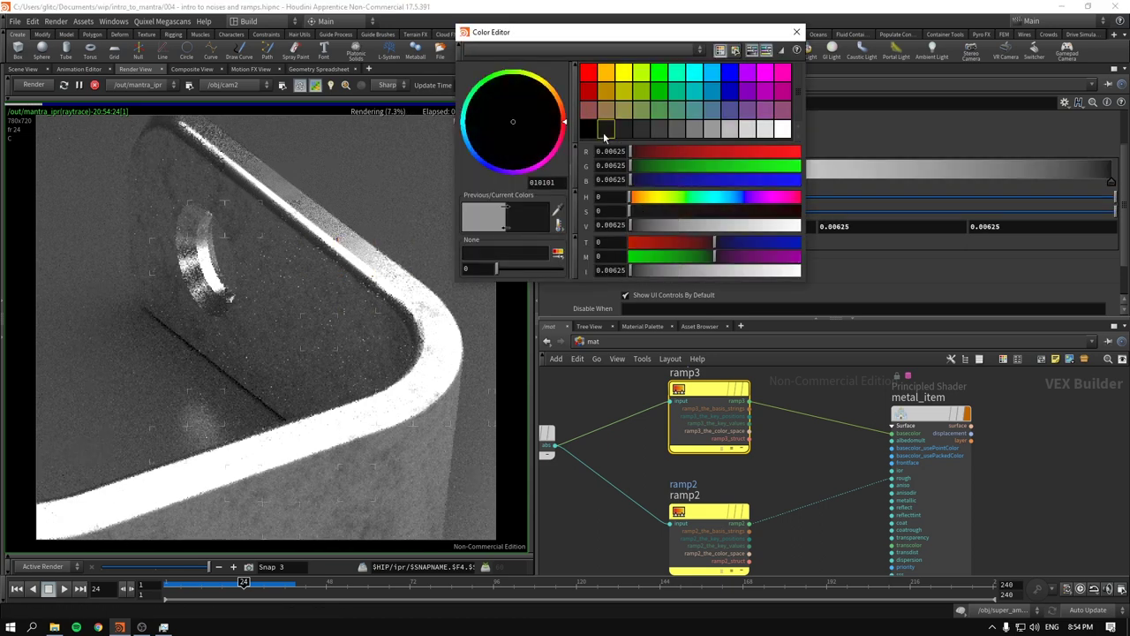
{"action": "left_click", "coordinate": [797, 33]}
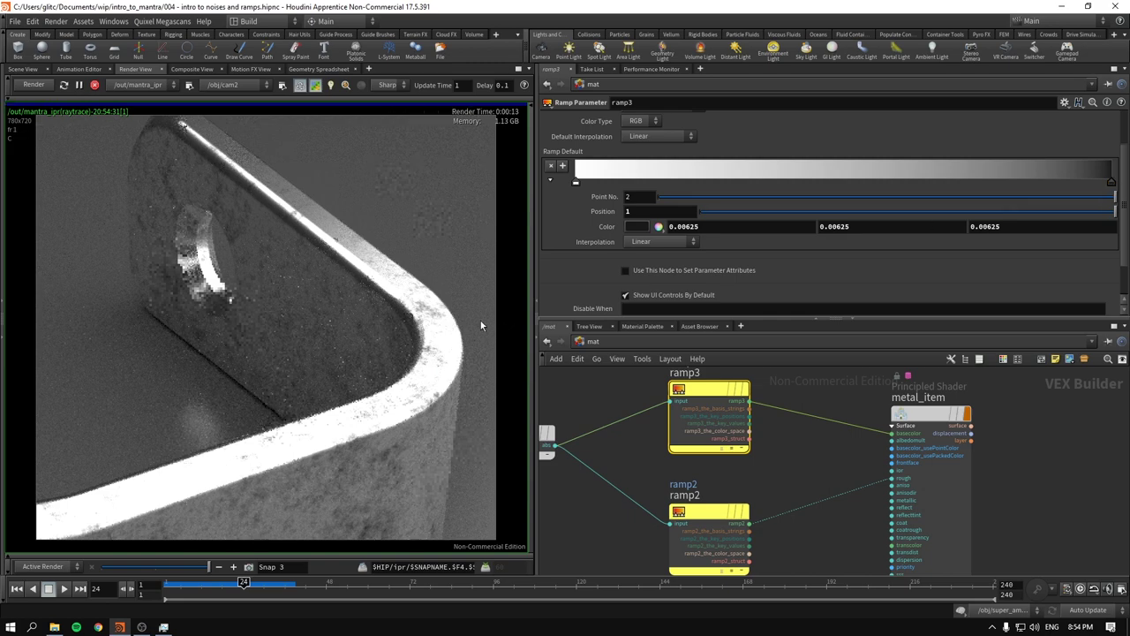
{"action": "scroll", "coordinate": [481, 320], "scroll_direction": "up", "scroll_amount": 3}
- Slide ramp3's dark key to around 0.69 and return the white key to position 0
{"action": "left_click", "coordinate": [697, 525]}
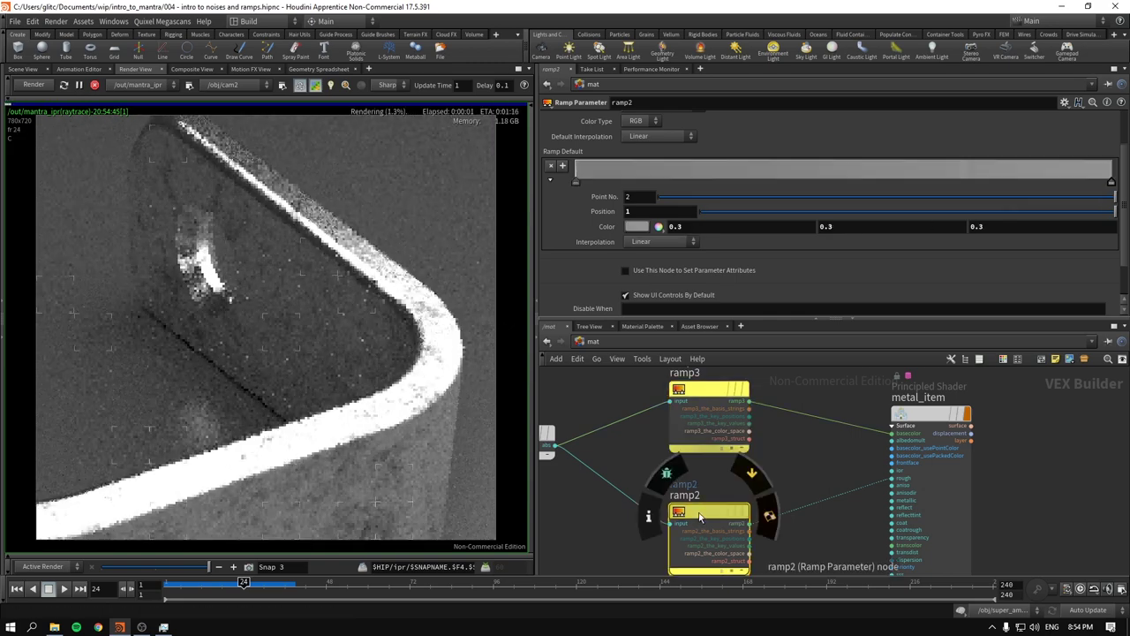
{"action": "middle_click_drag", "start_coordinate": [780, 485], "coordinate": [799, 485]}
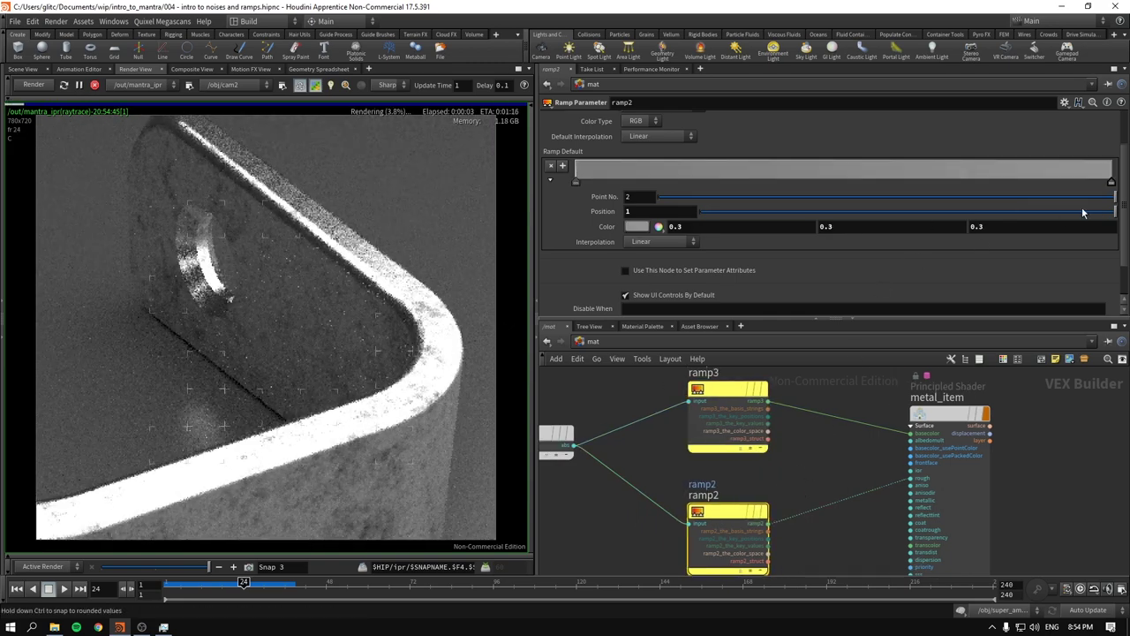
{"action": "left_click", "coordinate": [742, 393]}
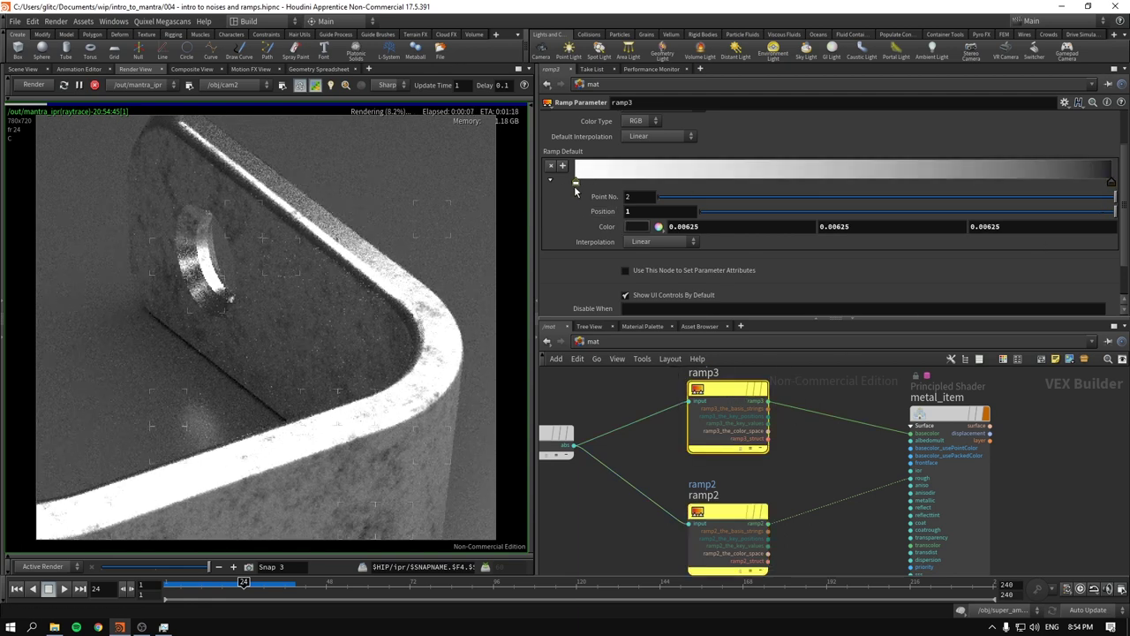
{"action": "left_click", "coordinate": [575, 182]}
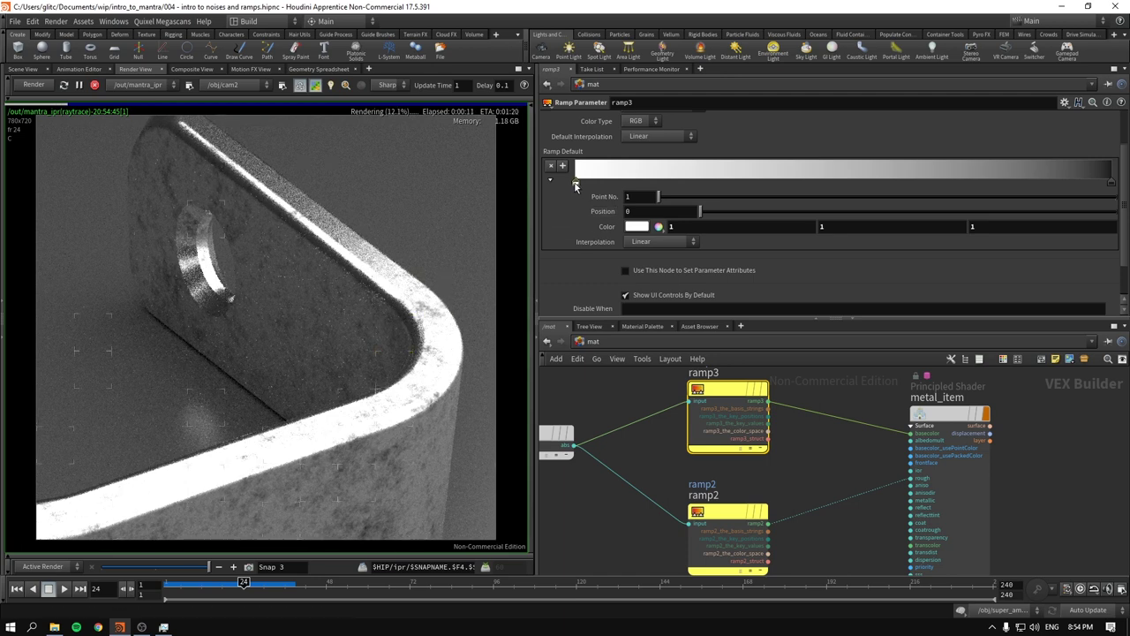
{"action": "left_click_drag", "start_coordinate": [575, 182], "coordinate": [677, 190]}
{"action": "left_click_drag", "start_coordinate": [1111, 183], "coordinate": [669, 181]}
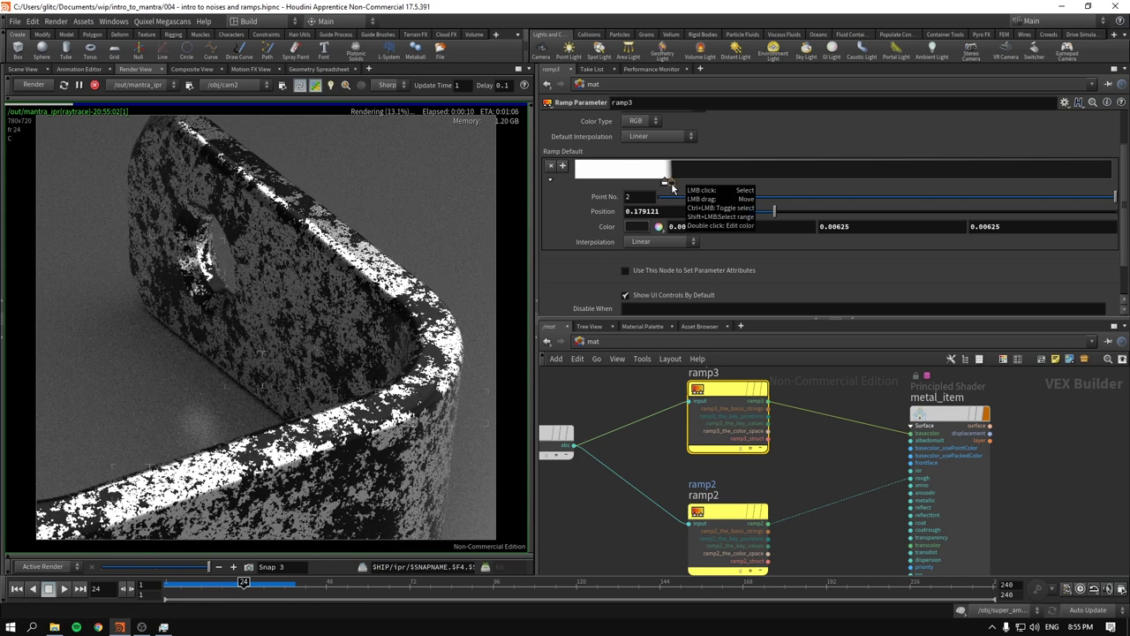
{"action": "left_click_drag", "start_coordinate": [671, 186], "coordinate": [700, 183]}
{"action": "left_click_drag", "start_coordinate": [797, 193], "coordinate": [944, 181]}
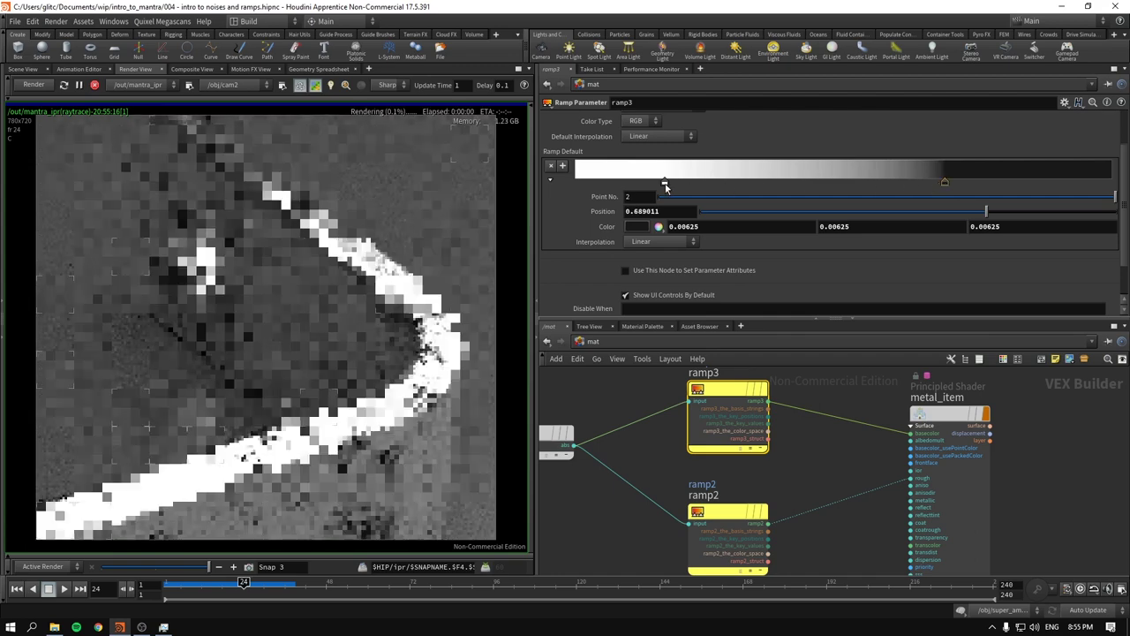
{"action": "left_click_drag", "start_coordinate": [664, 188], "coordinate": [568, 183]}
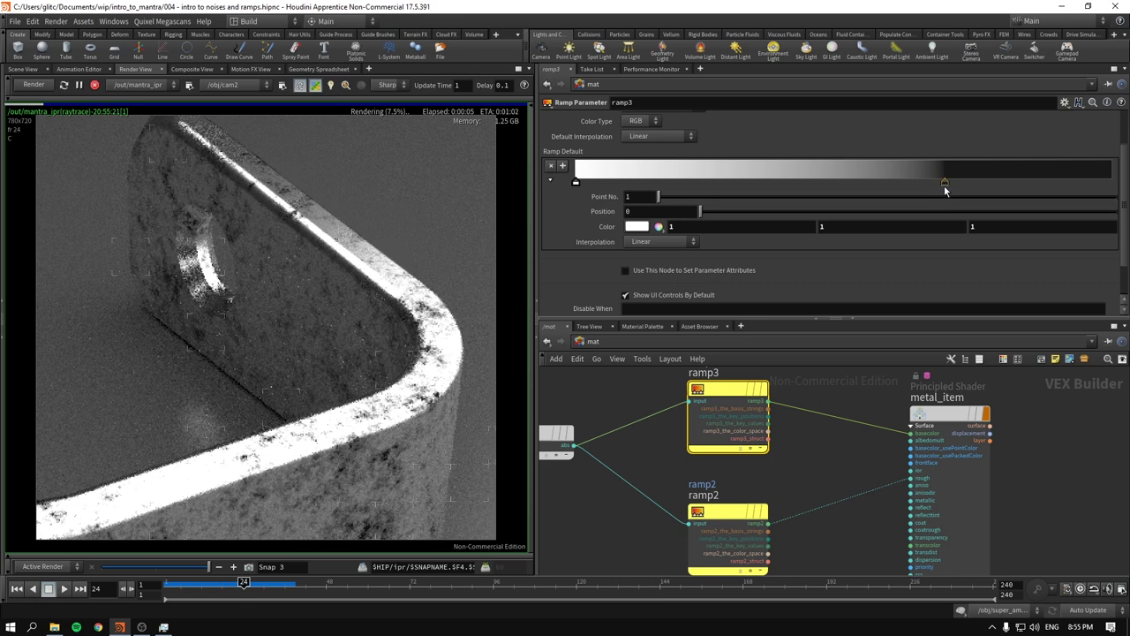
- Darken ramp3's white first key to about a 0.1 grey
{"action": "left_click", "coordinate": [945, 183]}
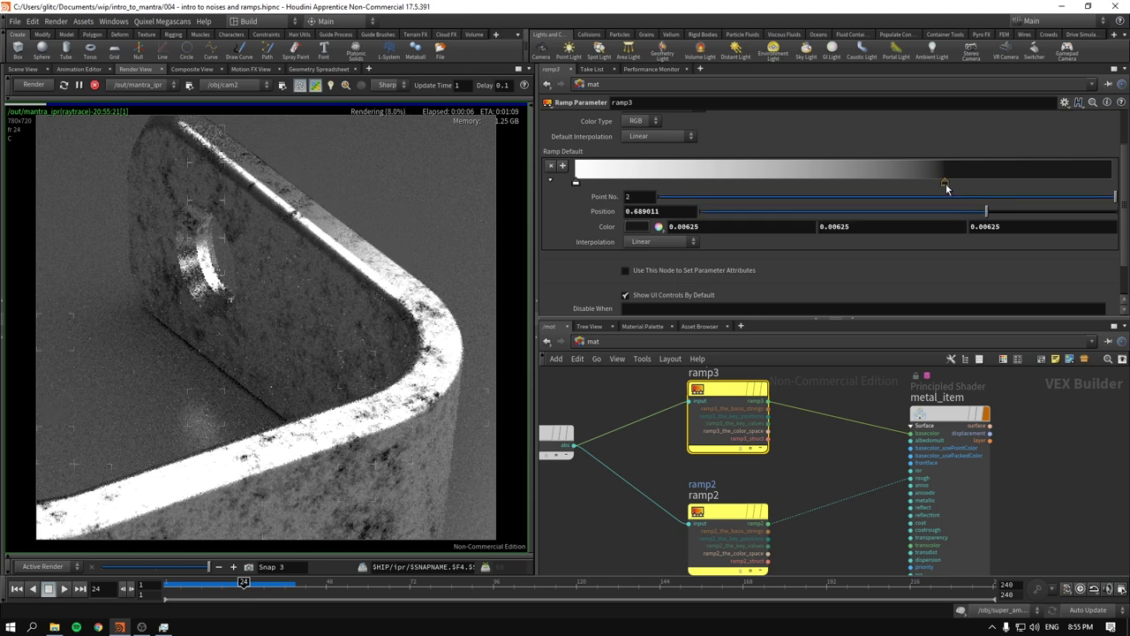
{"action": "left_click", "coordinate": [576, 184]}
{"action": "left_click", "coordinate": [635, 227]}
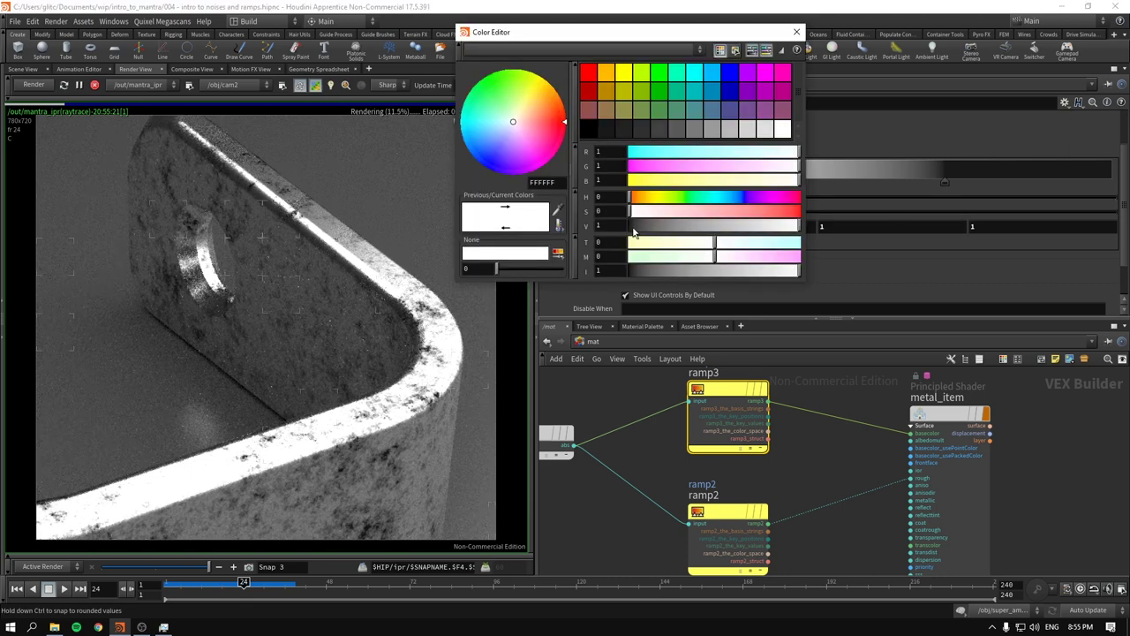
{"action": "left_click", "coordinate": [662, 130]}
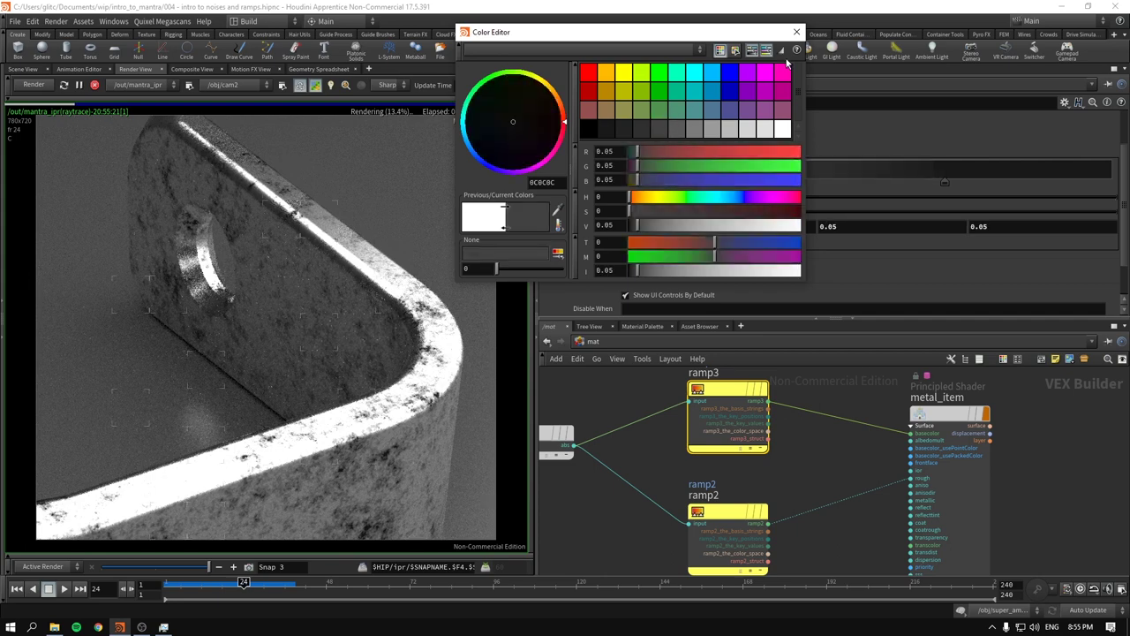
{"action": "left_click", "coordinate": [676, 129]}
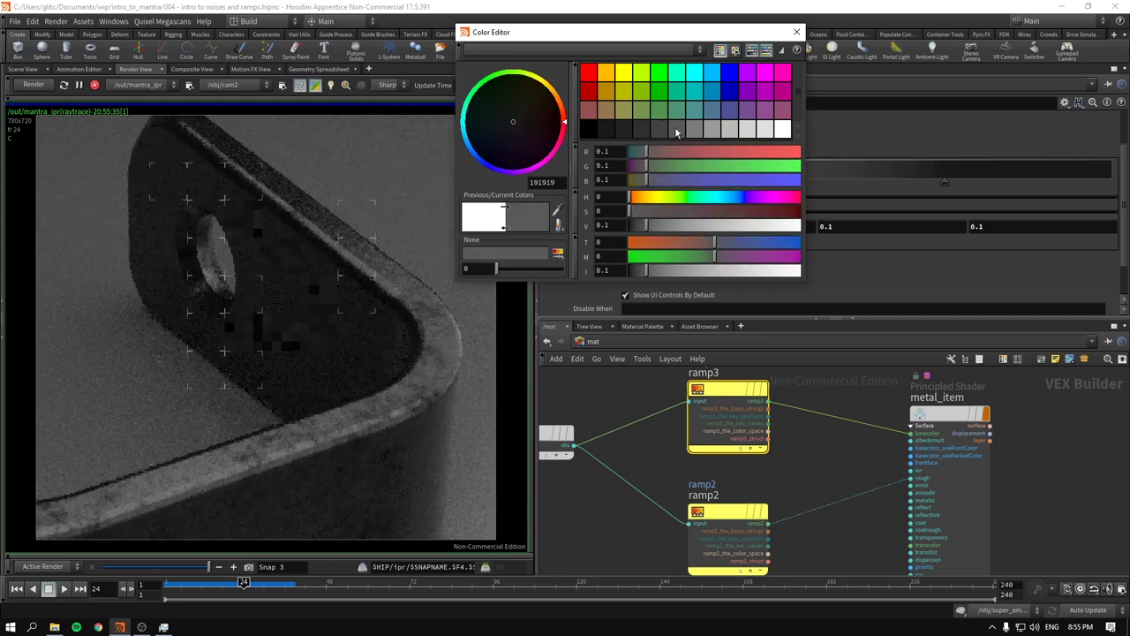
{"action": "left_click", "coordinate": [798, 33]}
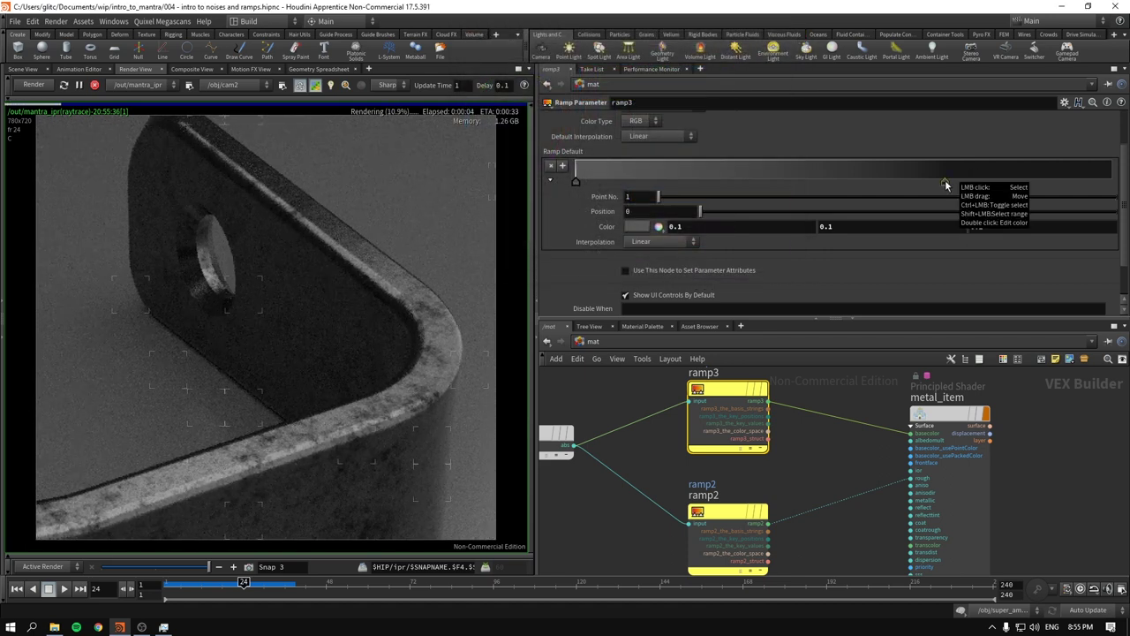
- Set ramp3's dark key at 0.689 to a 0.025 grey
{"action": "left_click", "coordinate": [946, 184]}
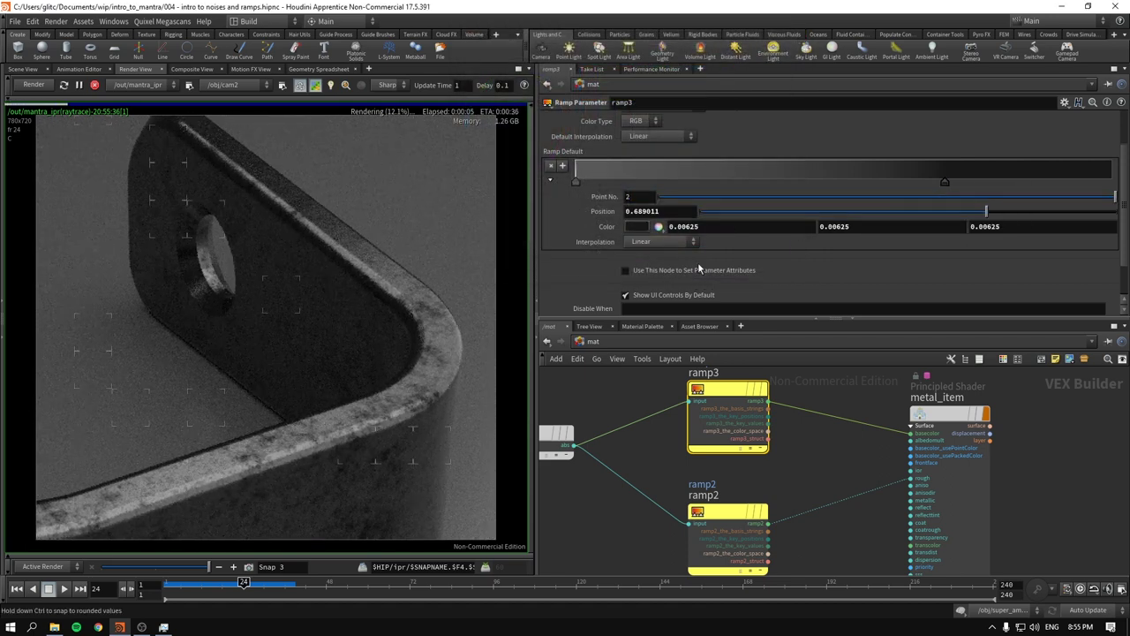
{"action": "left_click", "coordinate": [632, 228]}
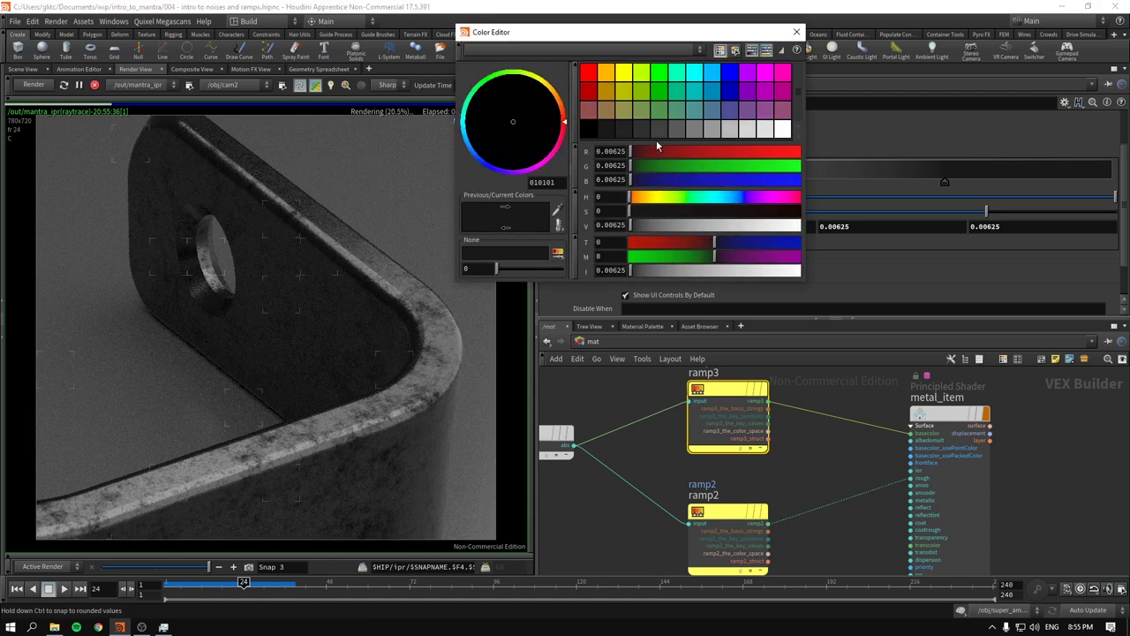
{"action": "left_click", "coordinate": [626, 134]}
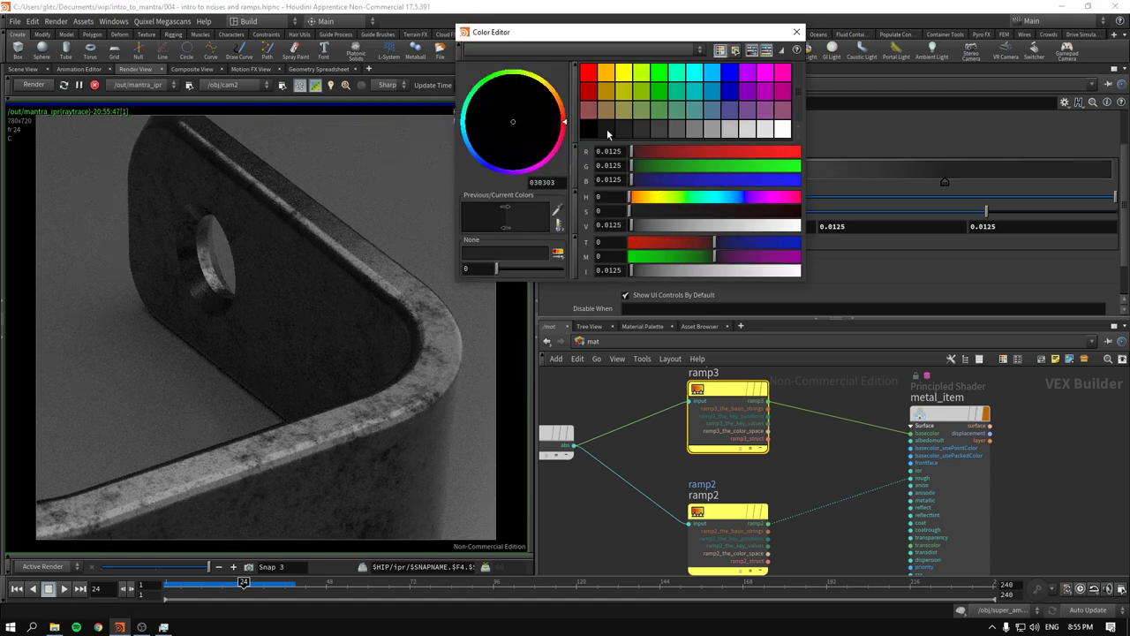
{"action": "left_click", "coordinate": [625, 134]}
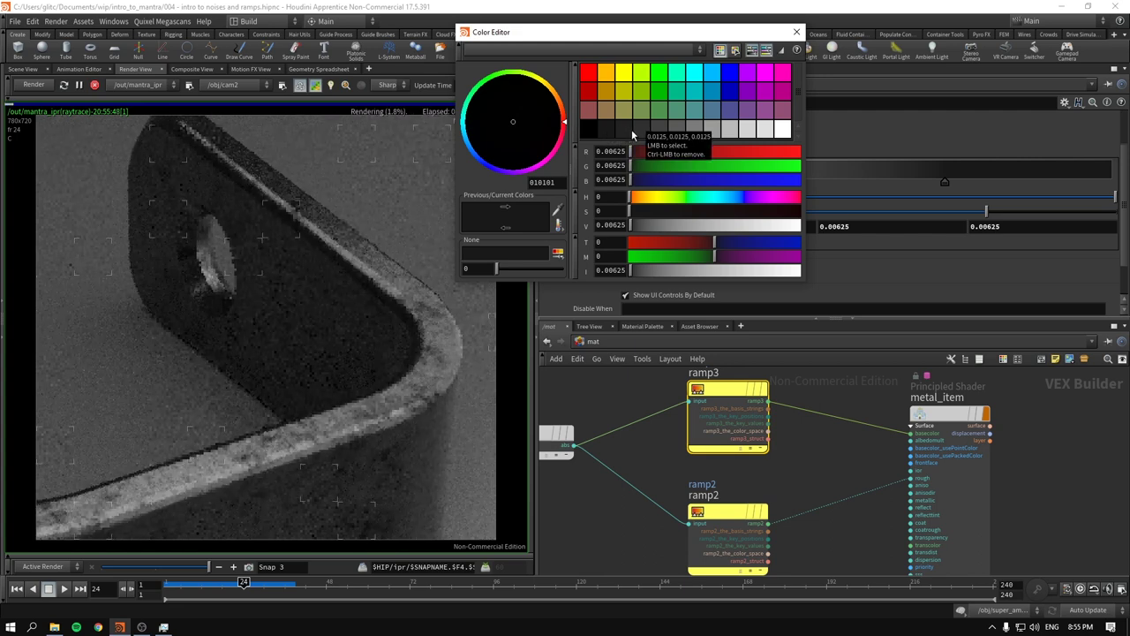
{"action": "left_click", "coordinate": [635, 133]}
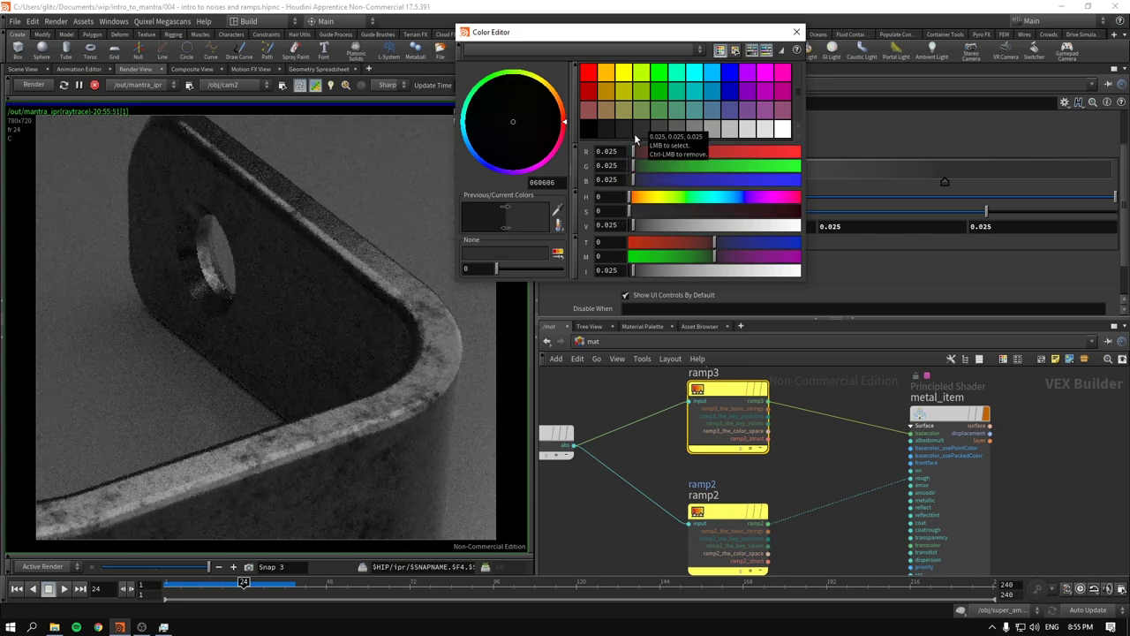
{"action": "left_click", "coordinate": [797, 34]}
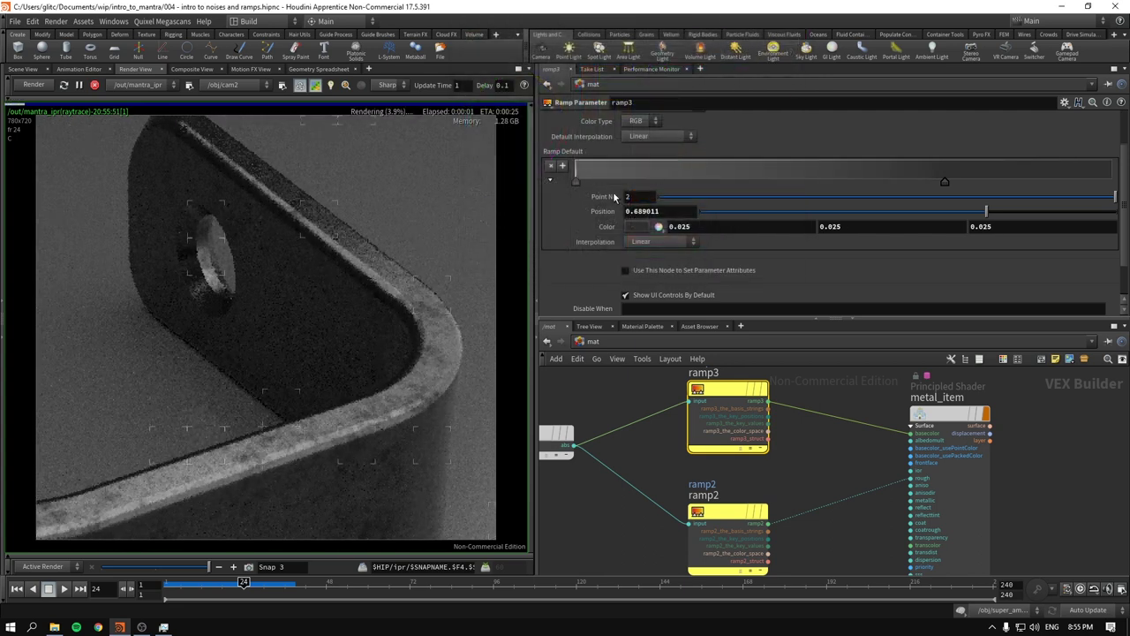
- Brighten that second key to a dark grey value of 0.069
{"action": "left_click", "coordinate": [576, 182]}
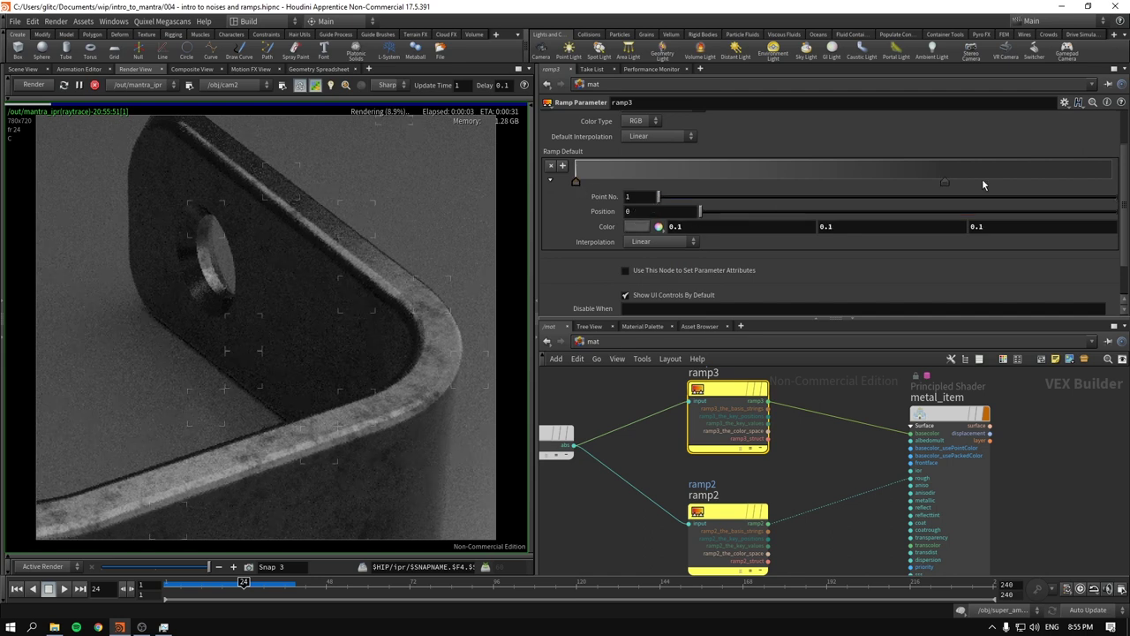
{"action": "left_click", "coordinate": [944, 181]}
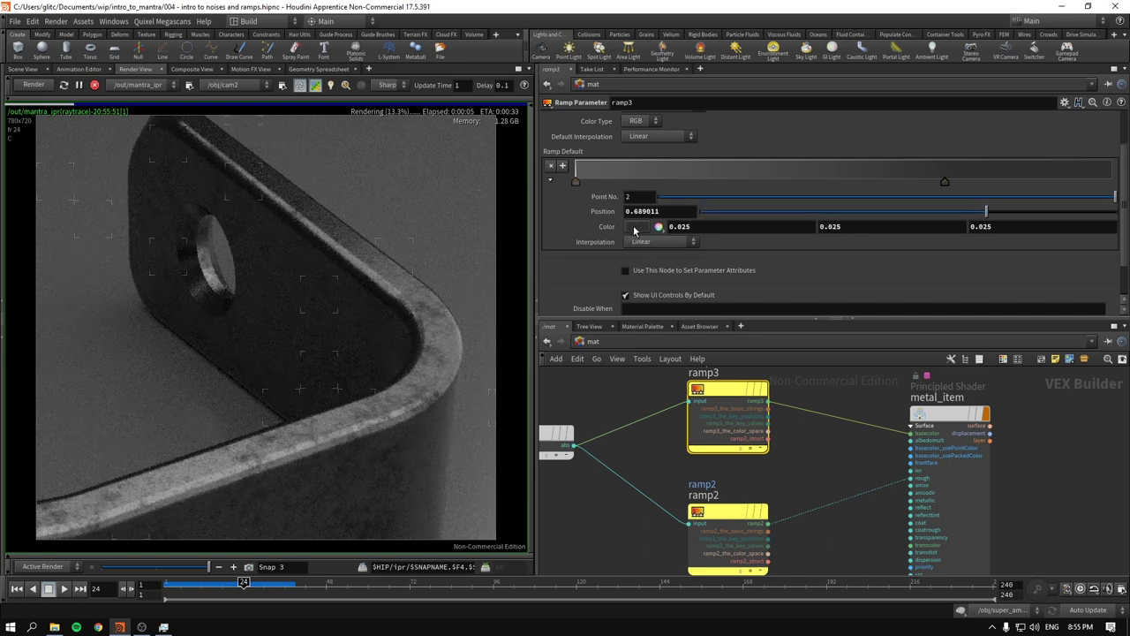
{"action": "left_click", "coordinate": [634, 228]}
{"action": "left_click", "coordinate": [671, 128]}
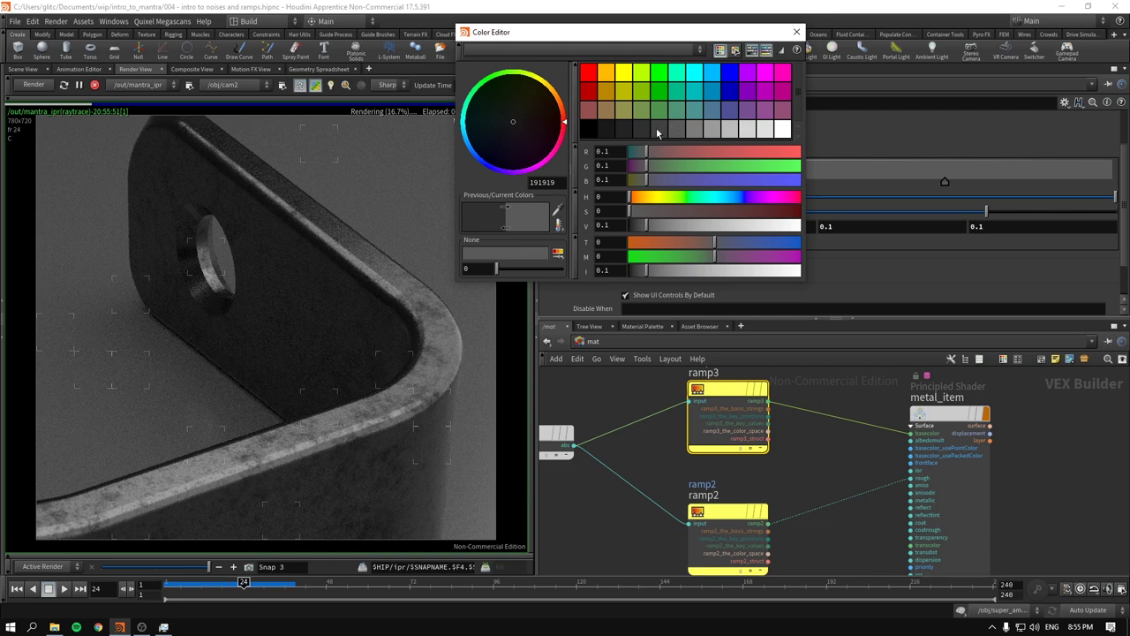
{"action": "left_click_drag", "start_coordinate": [646, 225], "coordinate": [641, 226]}
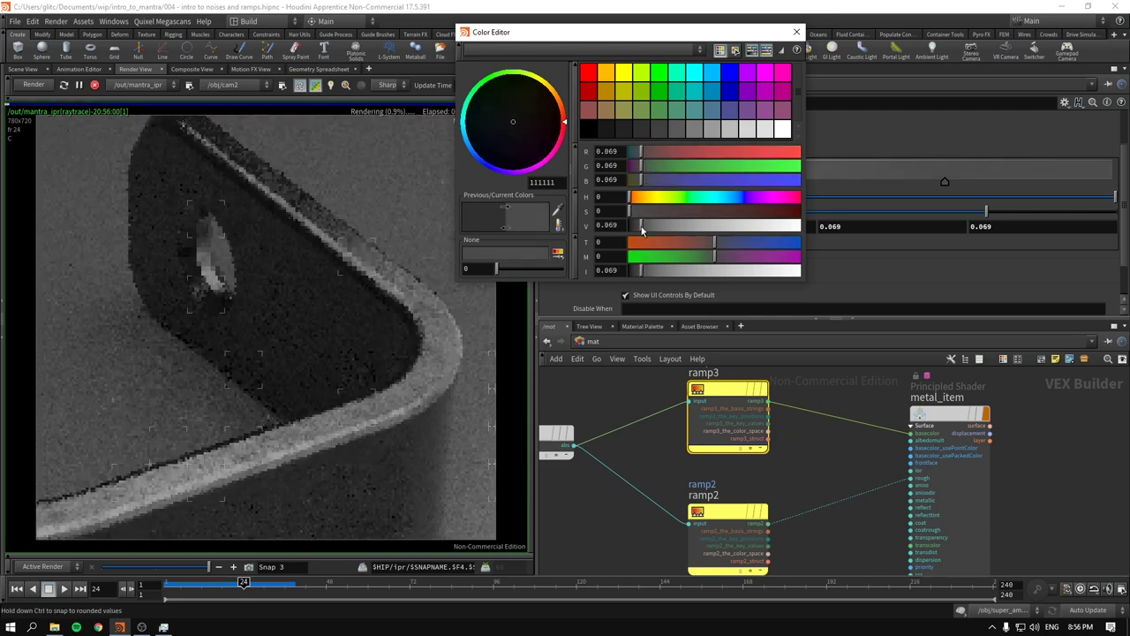
{"action": "left_click", "coordinate": [796, 32]}
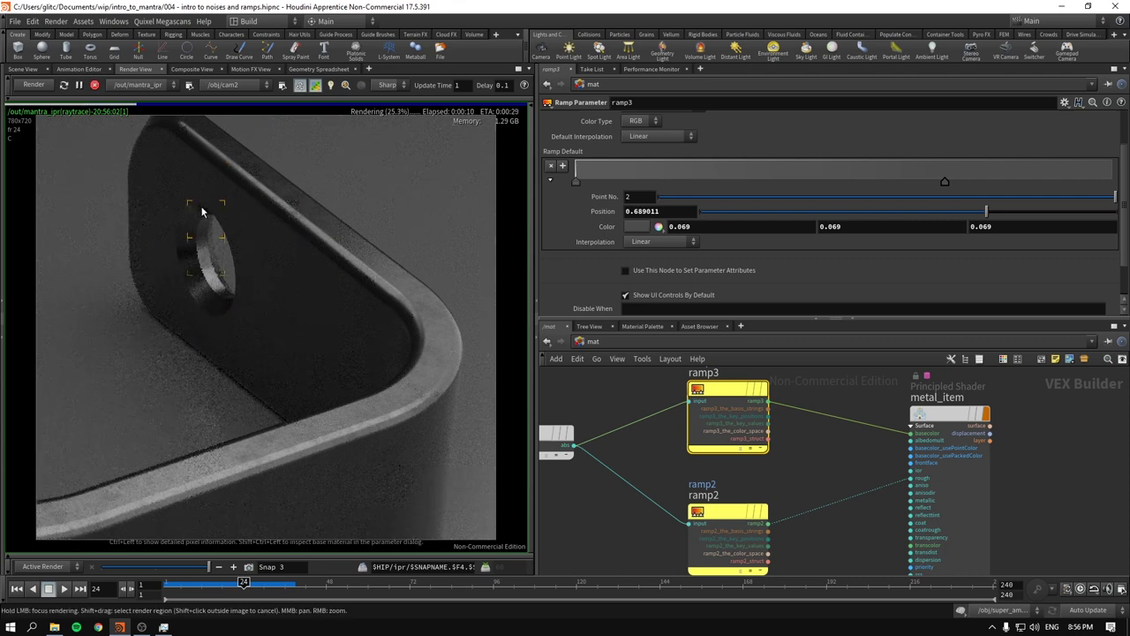
- Nudge the metal_item node, frame all material nodes with H, and enlarge the network pane
{"action": "scroll", "coordinate": [654, 425], "scroll_direction": "down", "scroll_amount": 2}
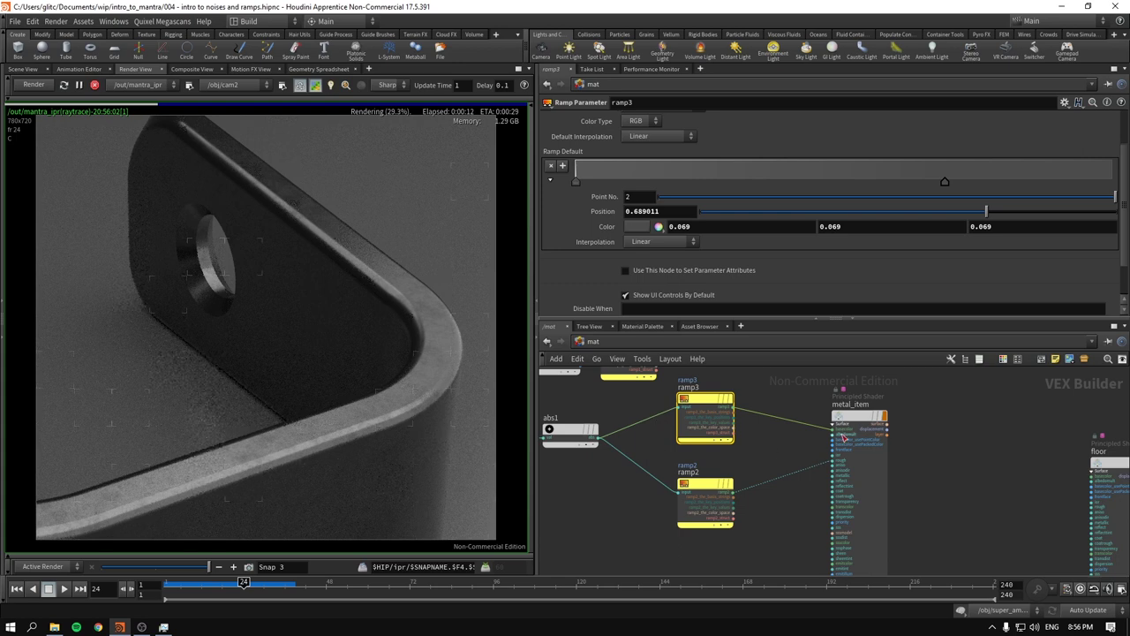
{"action": "left_click_drag", "start_coordinate": [861, 419], "coordinate": [841, 403]}
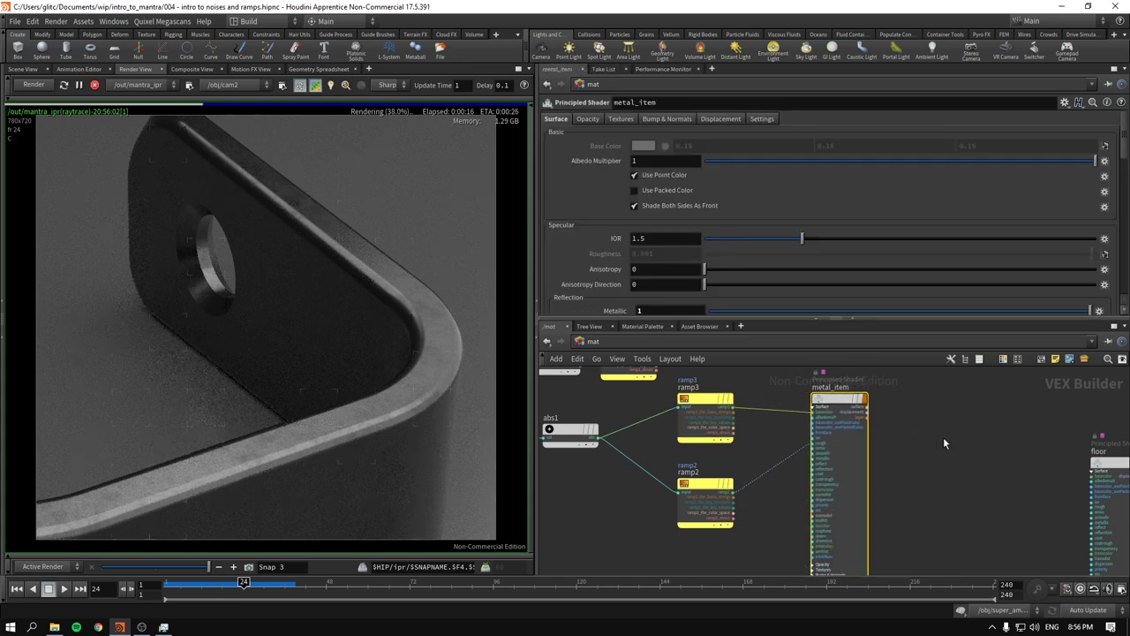
{"action": "key", "text": "h"}
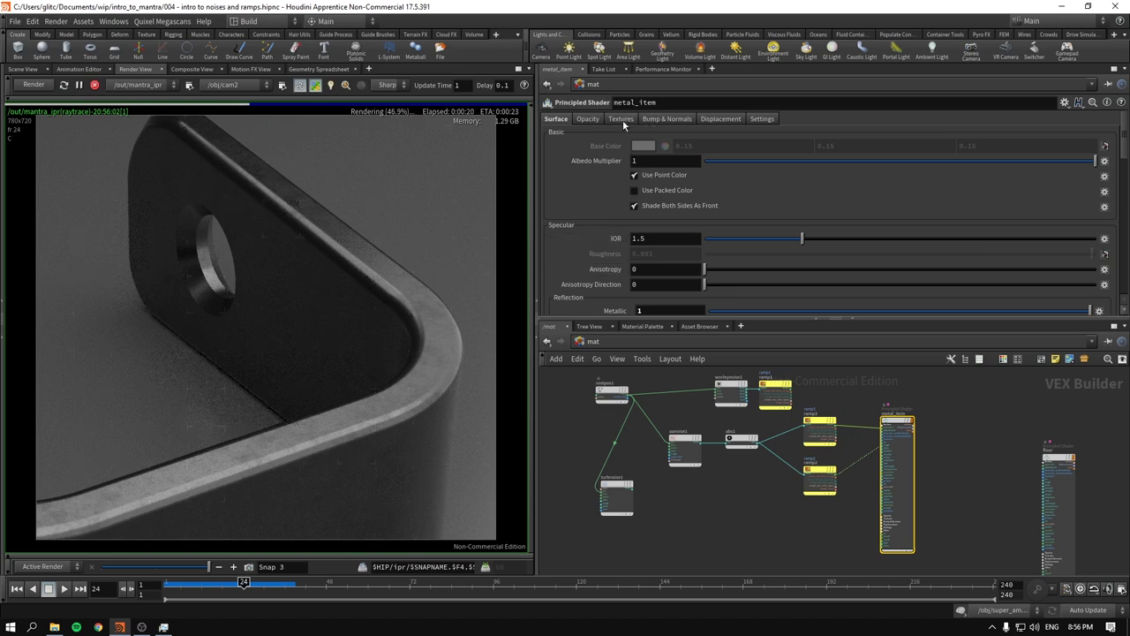
{"action": "middle_click_drag", "start_coordinate": [785, 530], "coordinate": [824, 546]}
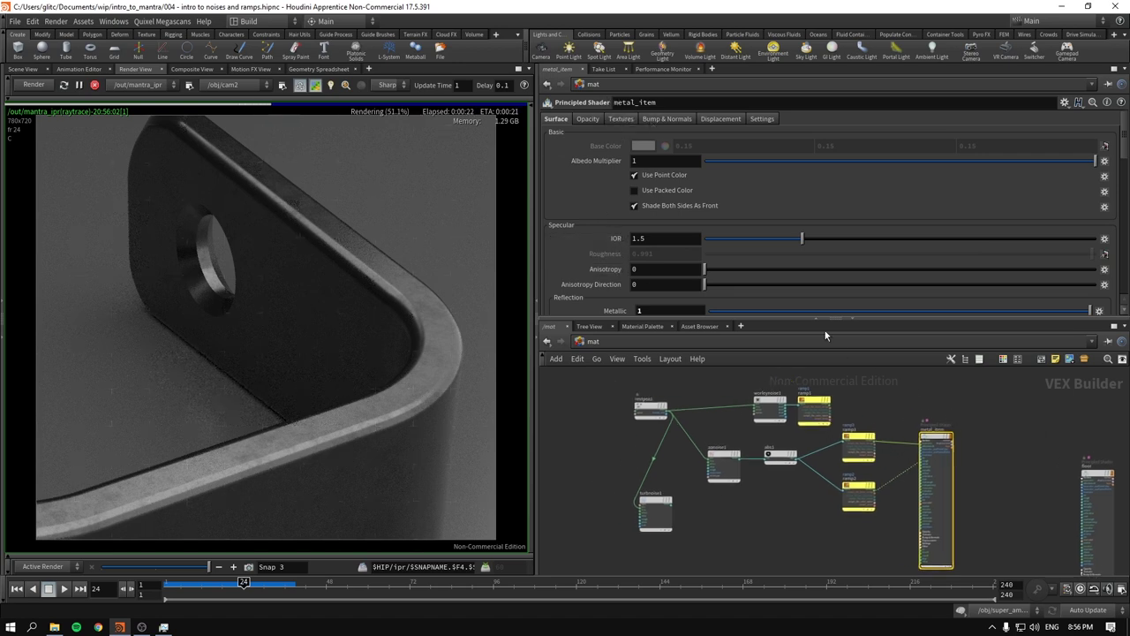
{"action": "left_click_drag", "start_coordinate": [837, 321], "coordinate": [839, 297]}
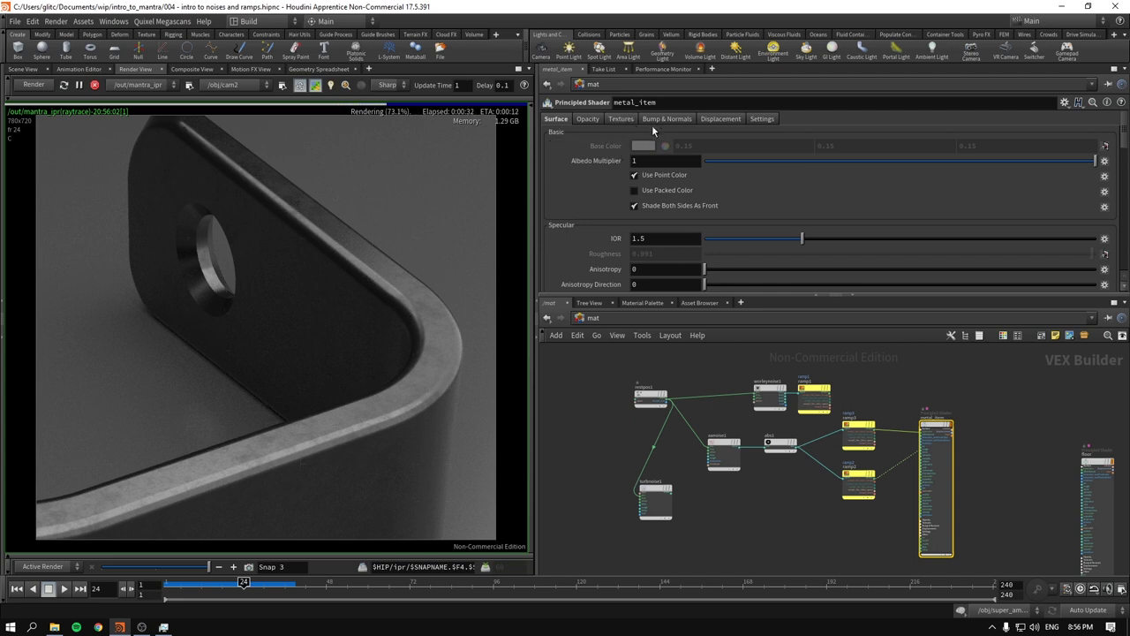
- Enable Round Edge Radius in Bump & Normals at 0.002, rendering only a region around the hole
{"action": "left_click", "coordinate": [621, 120]}
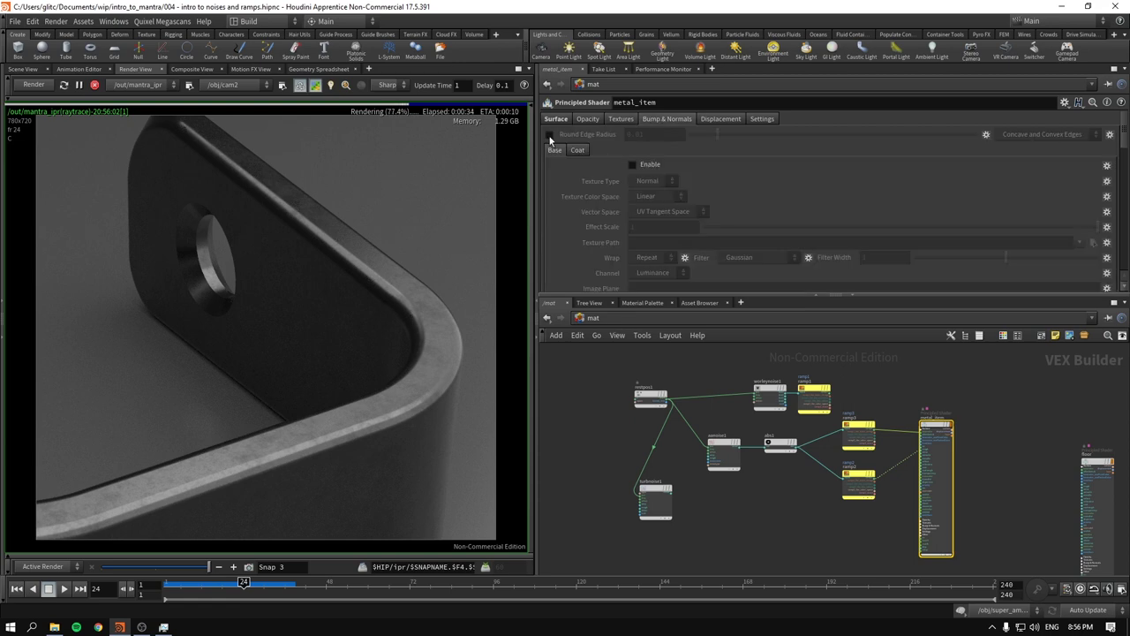
{"action": "left_click", "coordinate": [550, 135]}
{"action": "left_click", "coordinate": [653, 134]}
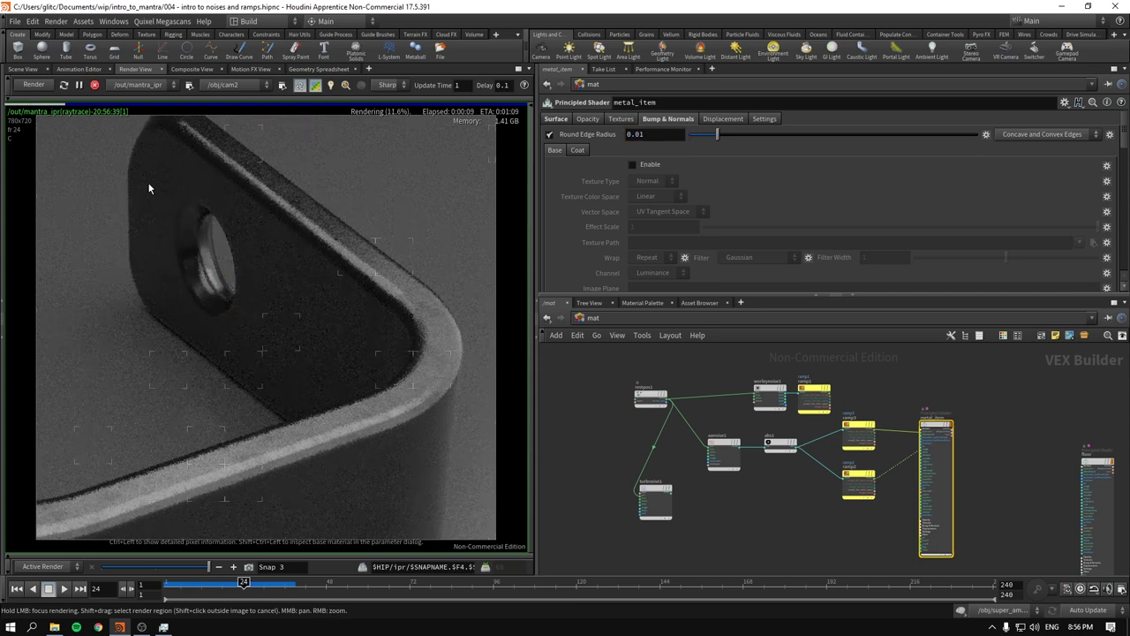
{"action": "left_click_drag", "start_coordinate": [125, 157], "coordinate": [288, 374], "text": "shift"}
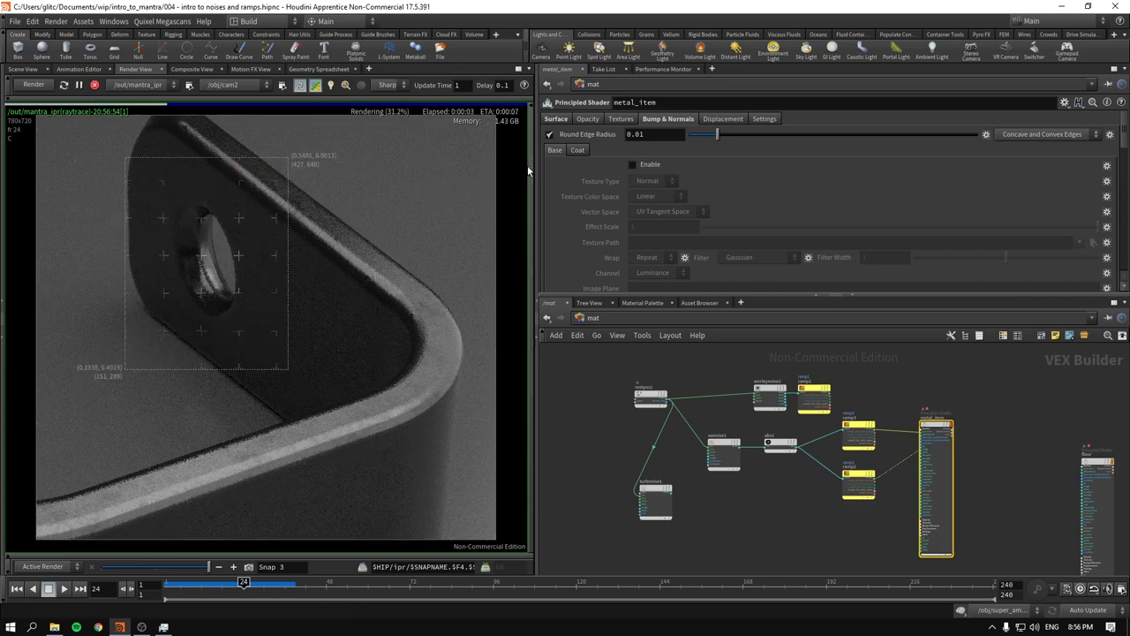
{"action": "left_click", "coordinate": [637, 134]}
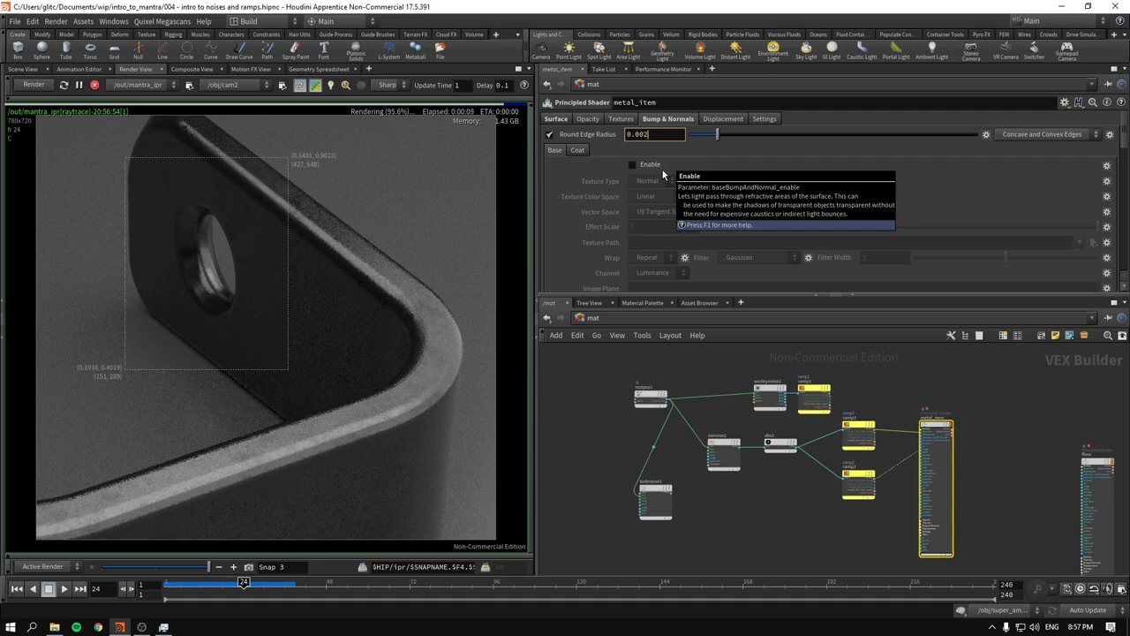
{"action": "type", "text": "2"}
{"action": "key", "text": "Return"}
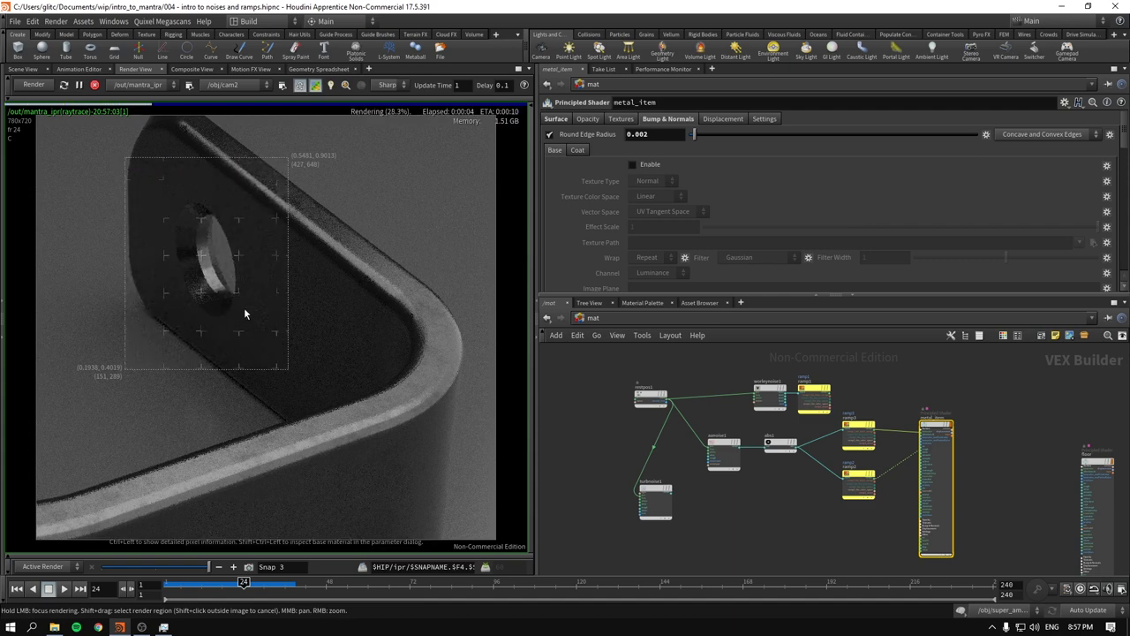
- Try a round edge radius of 0.004
{"action": "left_click", "coordinate": [646, 134]}
{"action": "type", "text": "4"}
{"action": "key", "text": "Return"}
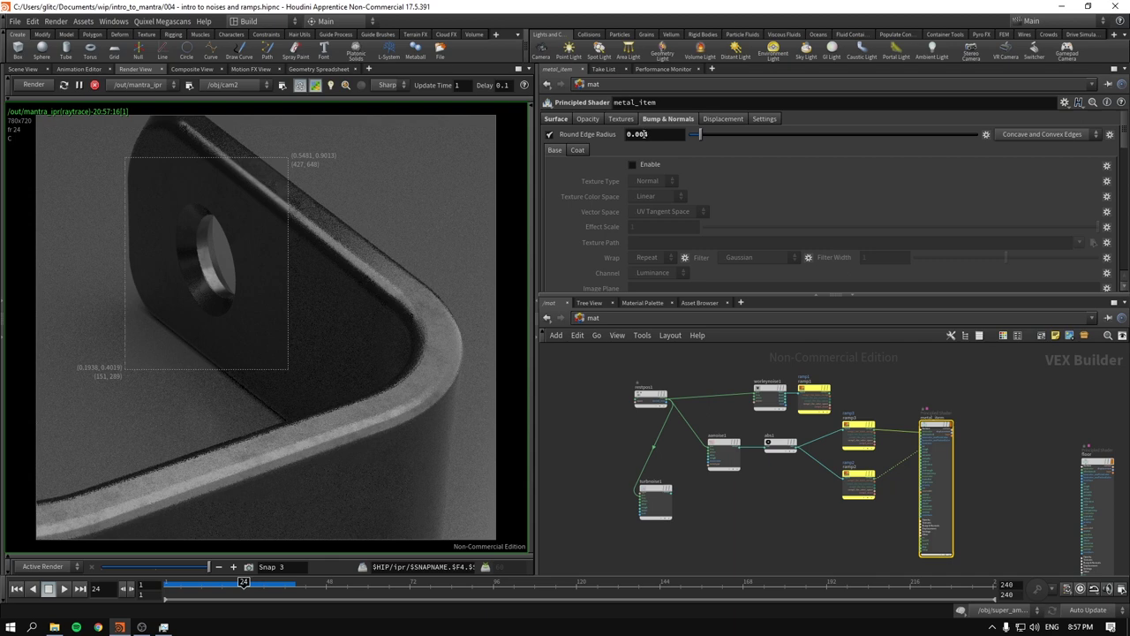
- Return the round edge radius to 0.002 and restart the interactive render
{"action": "left_click", "coordinate": [645, 134]}
{"action": "type", "text": "2"}
{"action": "key", "text": "Return"}
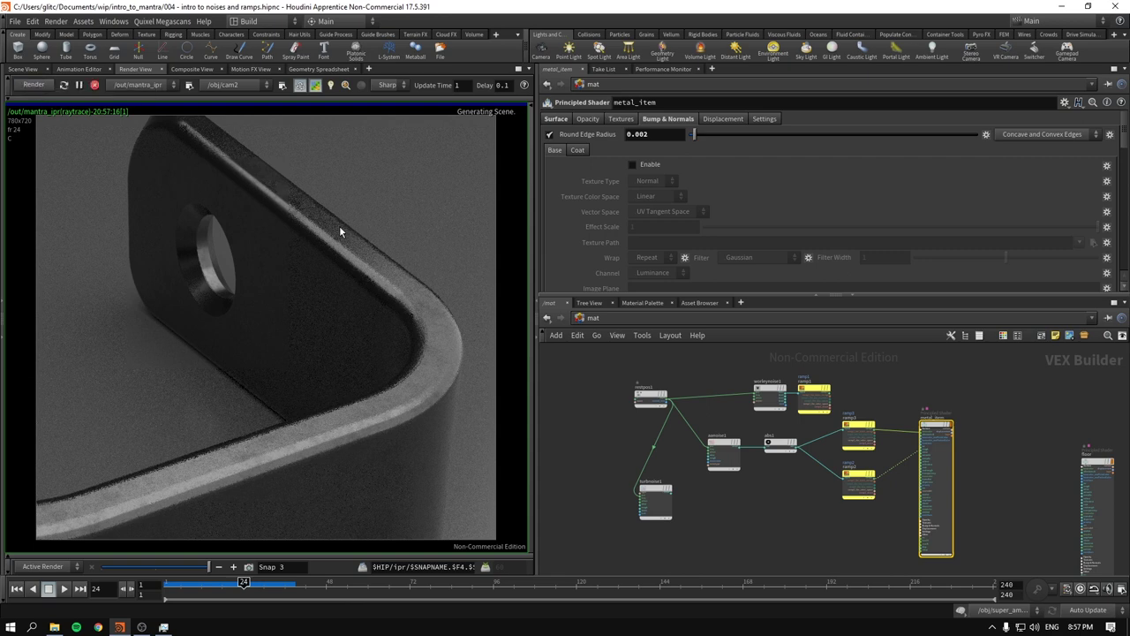
{"action": "left_click", "coordinate": [95, 84]}
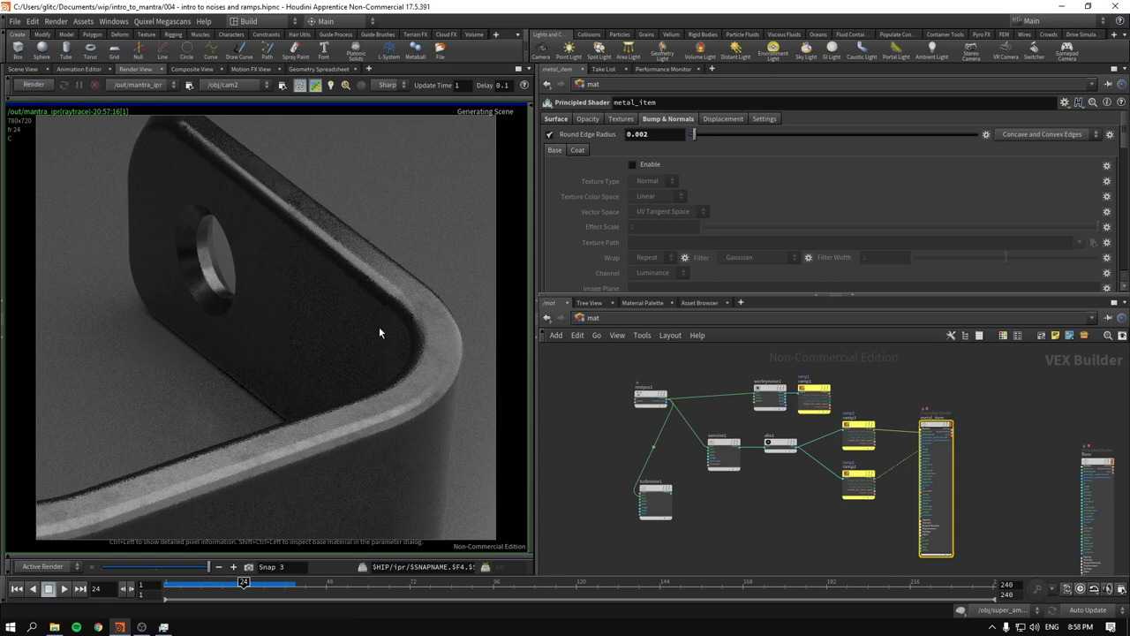
{"action": "left_click", "coordinate": [39, 86]}
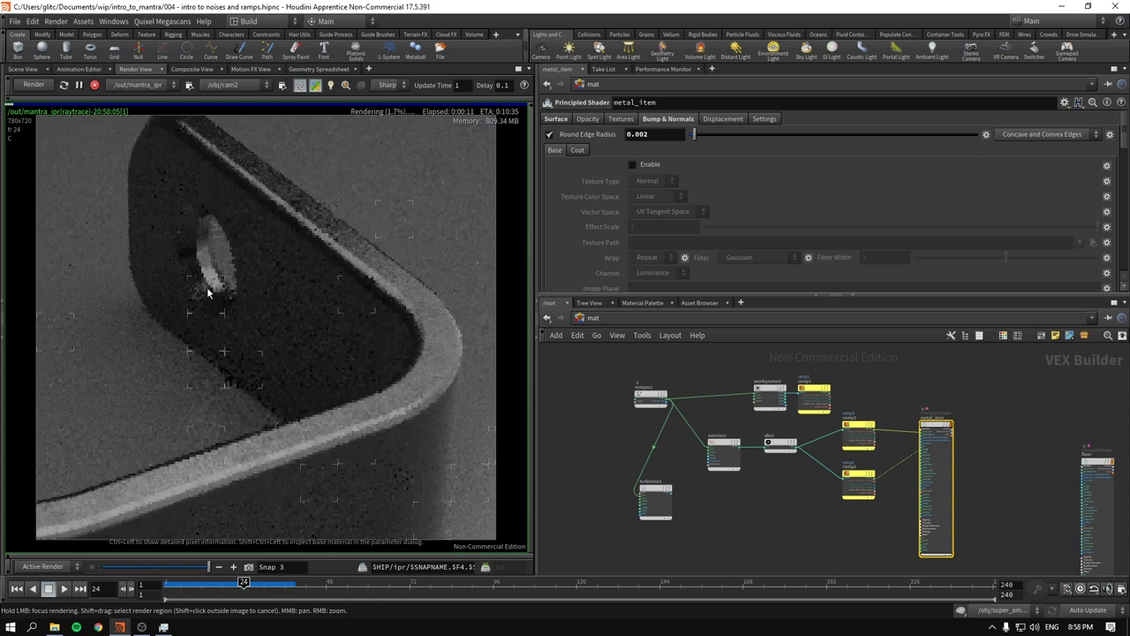
- Toggle preview refinement, fit the render image to the view, and take a snapshot
{"action": "left_click", "coordinate": [316, 86]}
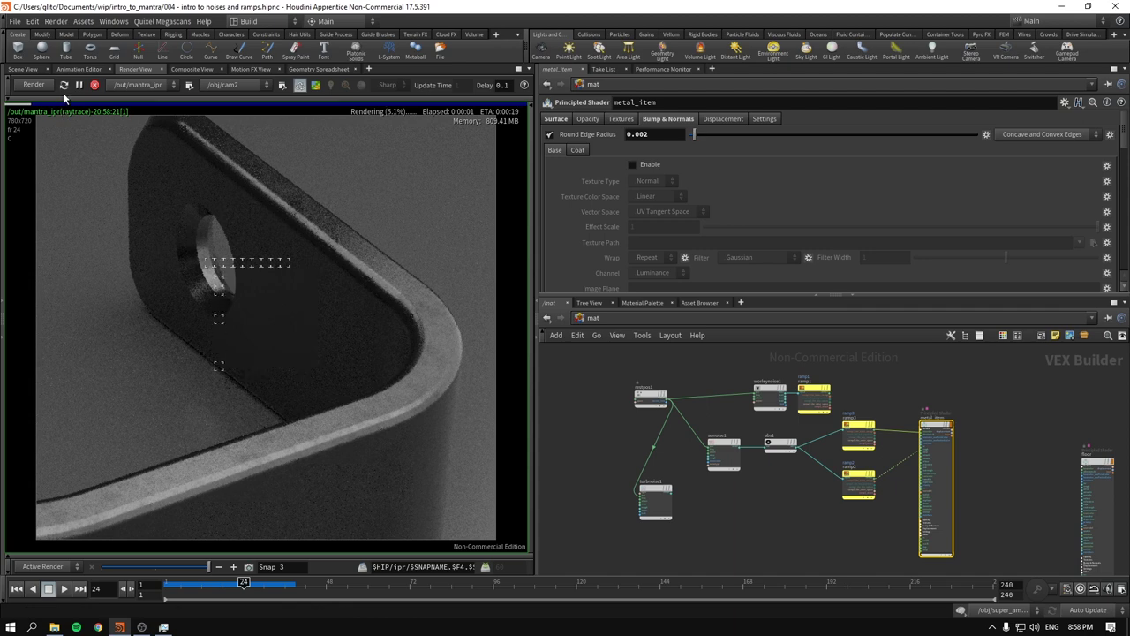
{"action": "left_click", "coordinate": [86, 102]}
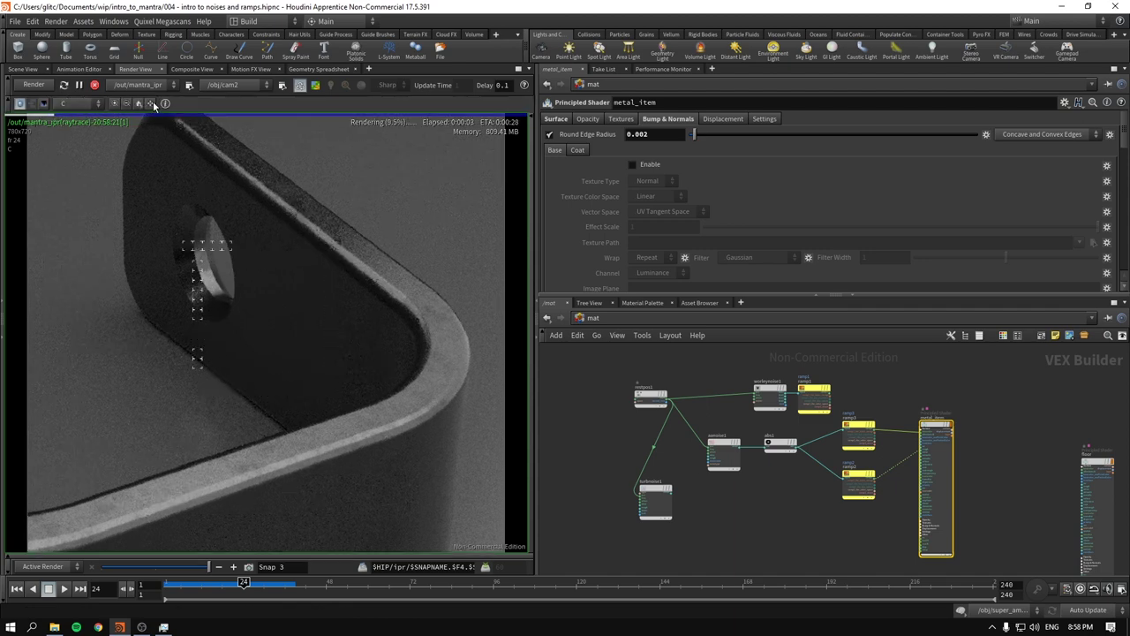
{"action": "left_click", "coordinate": [139, 103]}
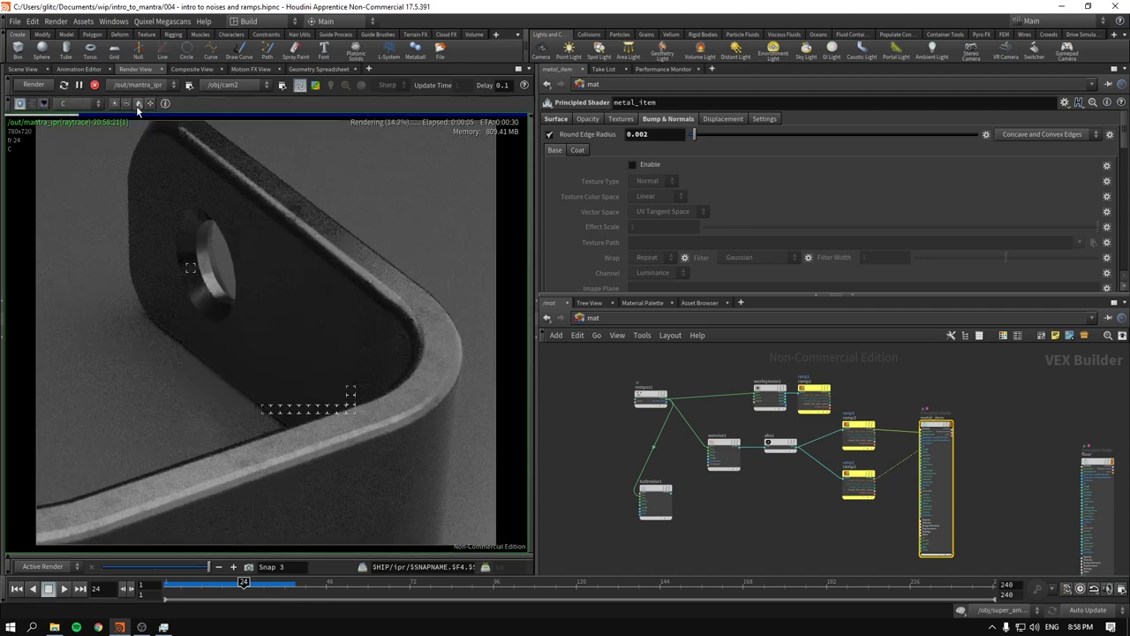
{"action": "left_click", "coordinate": [16, 103]}
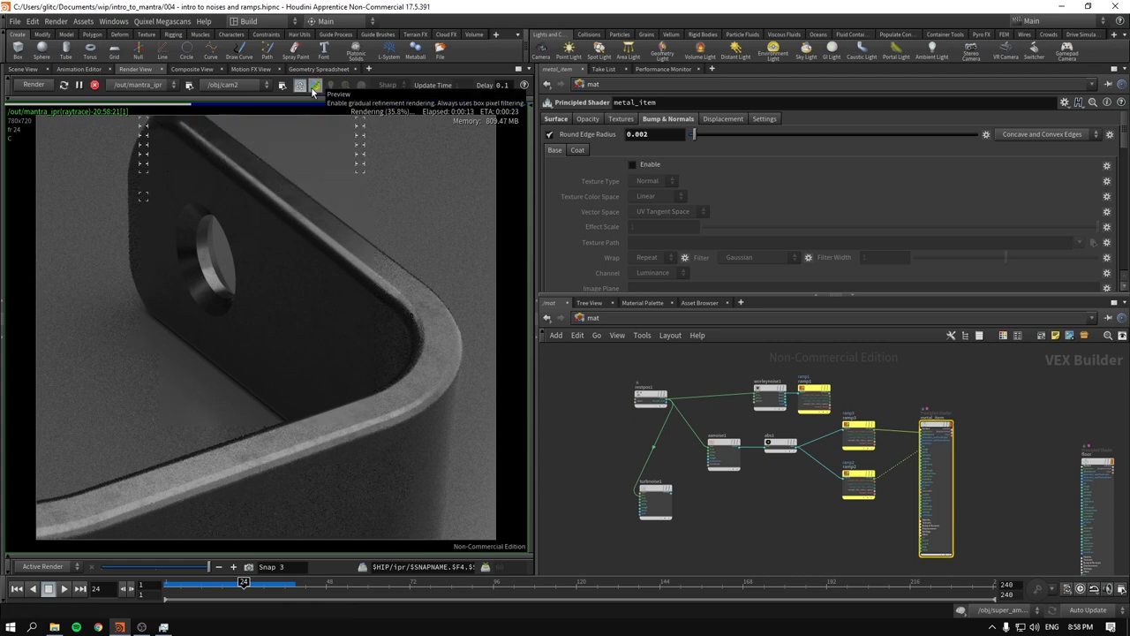
{"action": "left_click", "coordinate": [248, 567]}
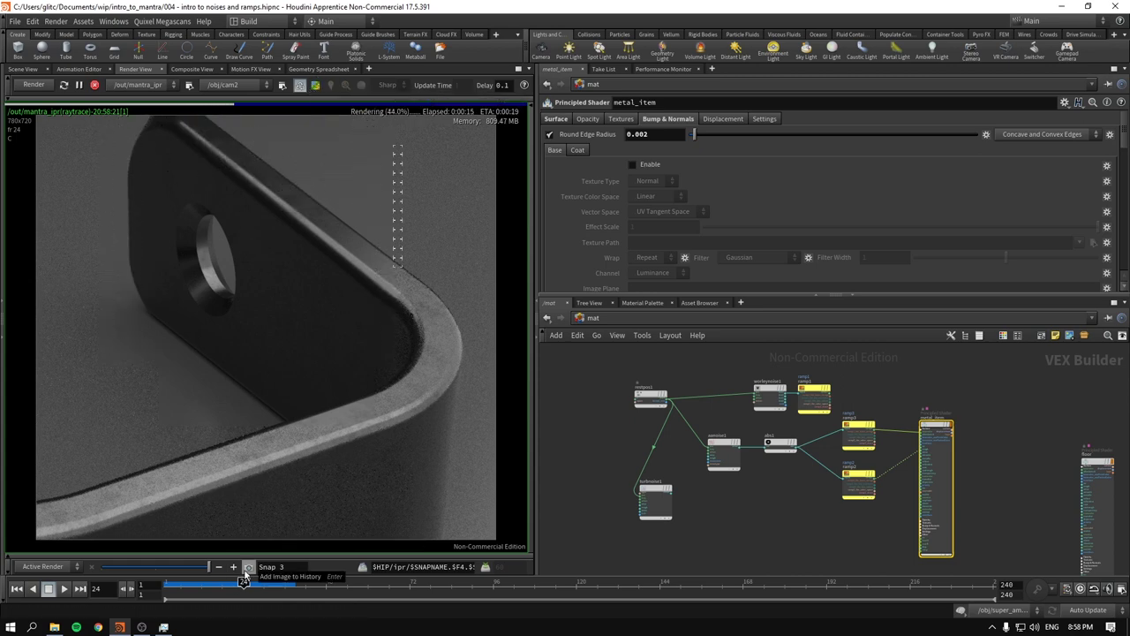
- Compare rounded edges off and on, then set the round edge radius to 0.003
{"action": "left_click", "coordinate": [549, 136]}
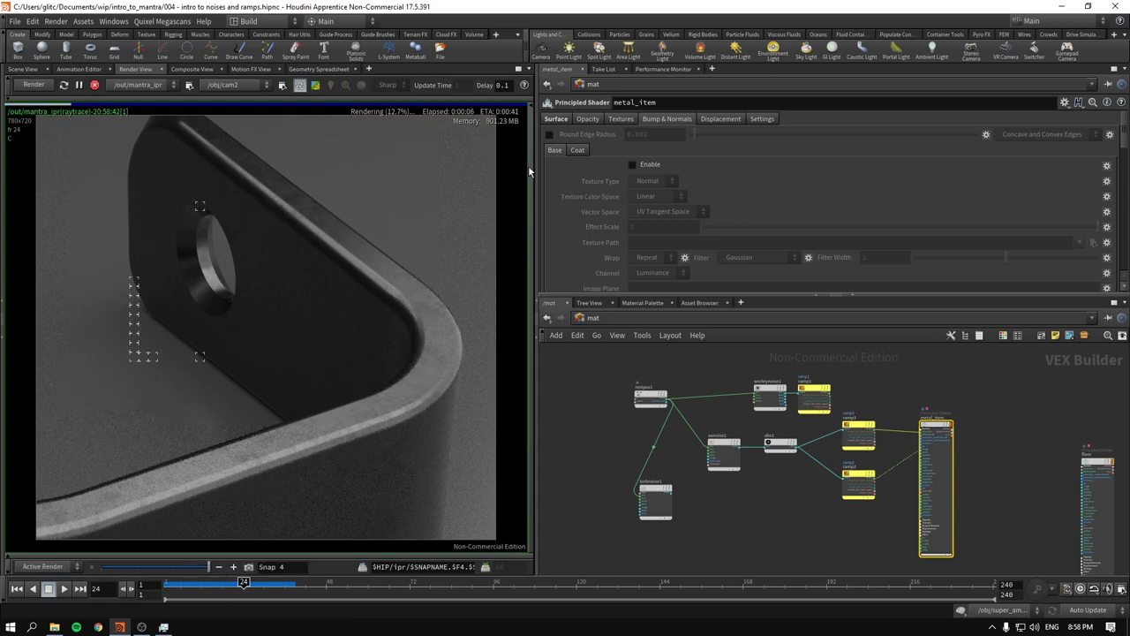
{"action": "left_click", "coordinate": [550, 134]}
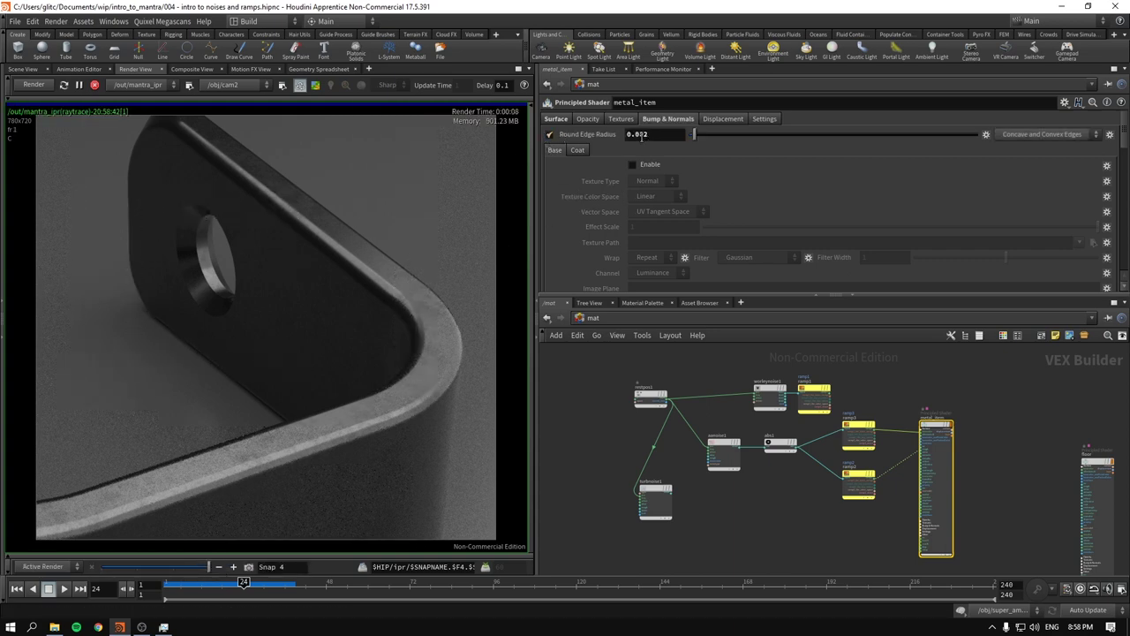
{"action": "left_click", "coordinate": [646, 134]}
{"action": "type", "text": "3"}
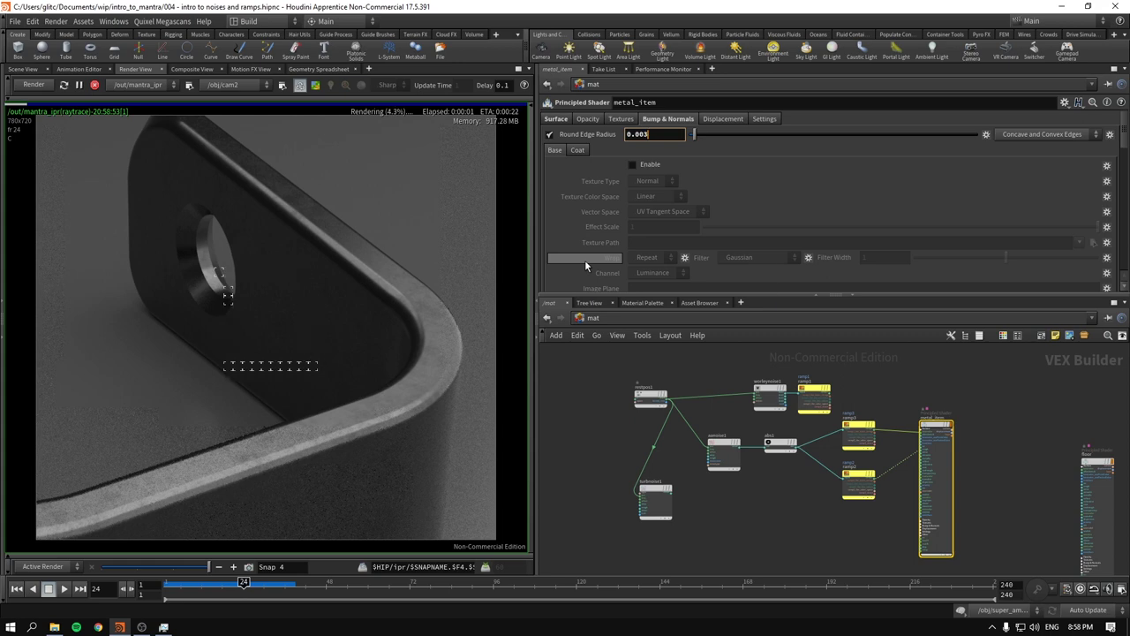
{"action": "key", "text": "Return"}
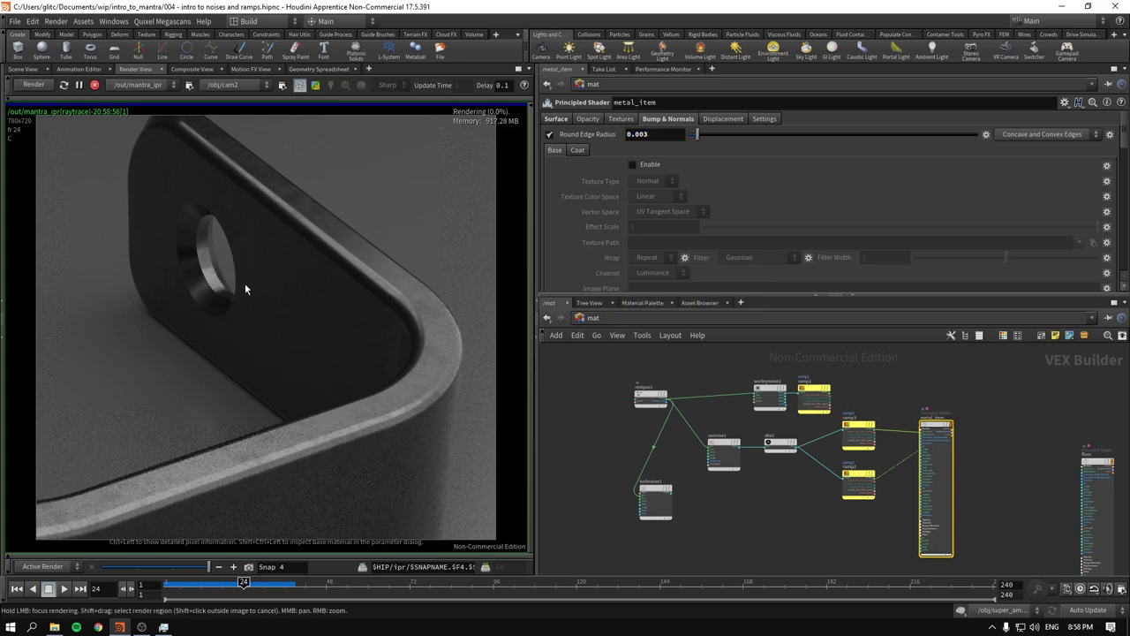
- Focus render buckets around the hole and scroll the radius up to 0.004
{"action": "left_click", "coordinate": [240, 290]}
{"action": "left_click", "coordinate": [203, 260]}
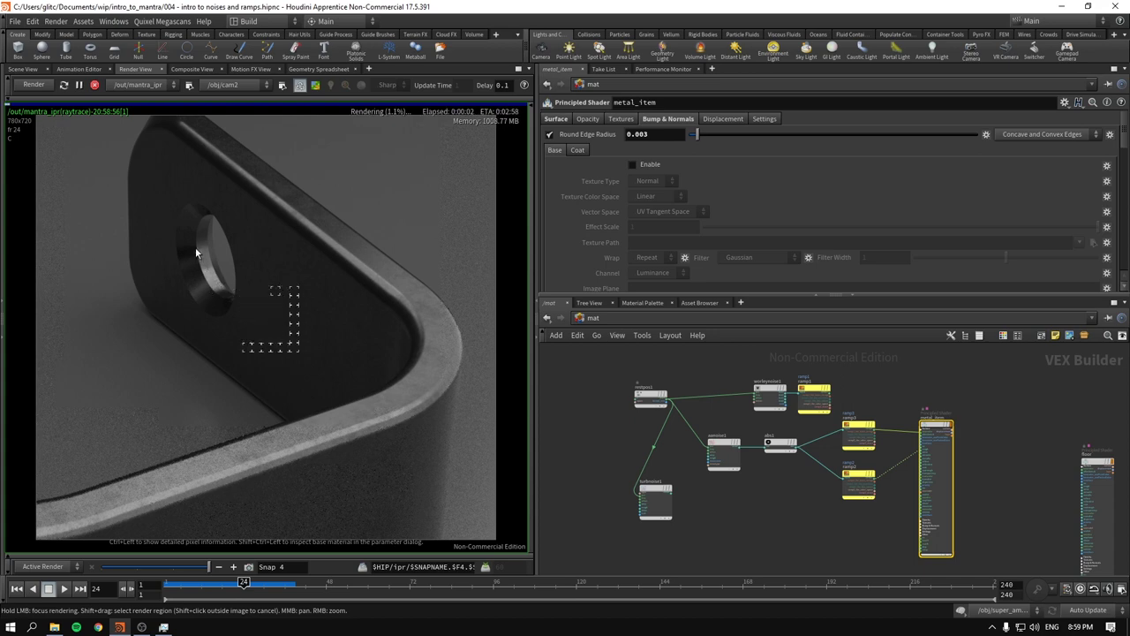
{"action": "mouse_move", "coordinate": [214, 306]}
{"action": "left_mouse_down"}
{"action": "mouse_move", "coordinate": [193, 245]}
{"action": "mouse_move", "coordinate": [219, 220]}
{"action": "left_mouse_up"}
{"action": "mouse_move", "coordinate": [187, 298]}
{"action": "left_mouse_down"}
{"action": "mouse_move", "coordinate": [242, 251]}
{"action": "mouse_move", "coordinate": [207, 207]}
{"action": "mouse_move", "coordinate": [202, 258]}
{"action": "mouse_move", "coordinate": [226, 297]}
{"action": "mouse_move", "coordinate": [216, 342]}
{"action": "mouse_move", "coordinate": [209, 257]}
{"action": "left_mouse_up"}
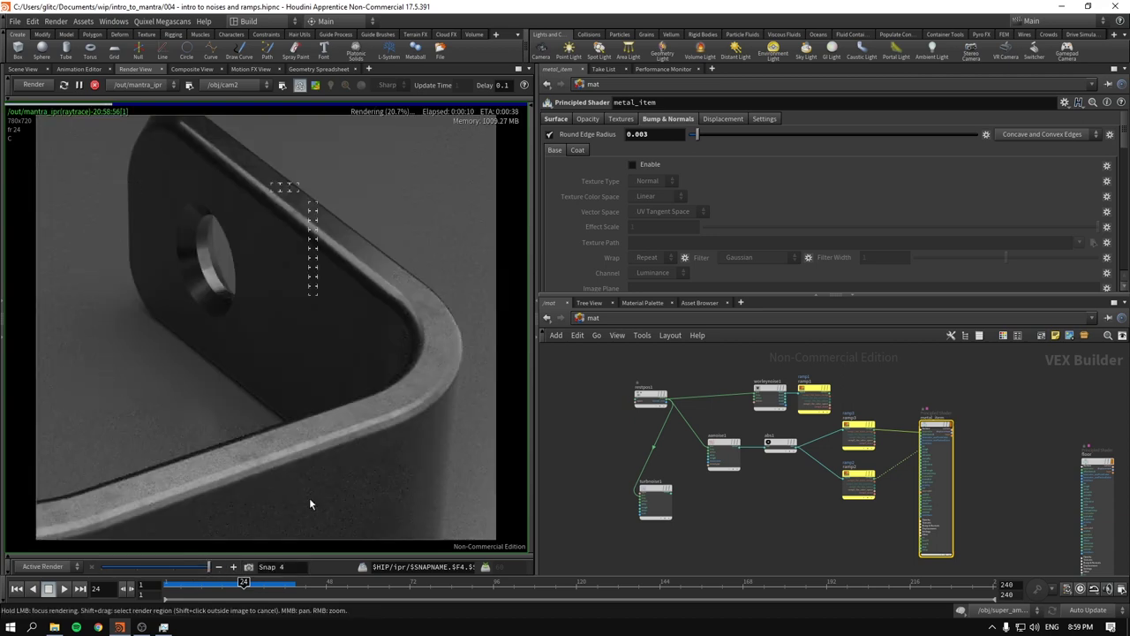
{"action": "scroll", "coordinate": [640, 134], "scroll_direction": "up", "scroll_amount": 1}
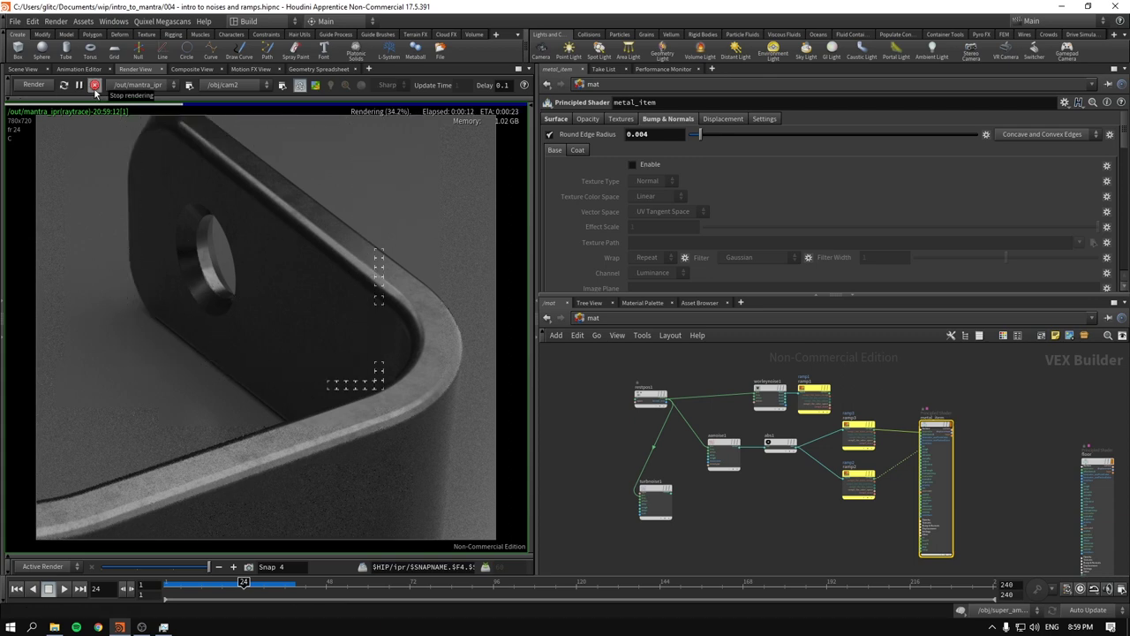
- Render through /obj/cam1 and focus buckets on the hole, the area above it, and the lower bracket
{"action": "left_click", "coordinate": [225, 86]}
{"action": "left_click", "coordinate": [240, 121]}
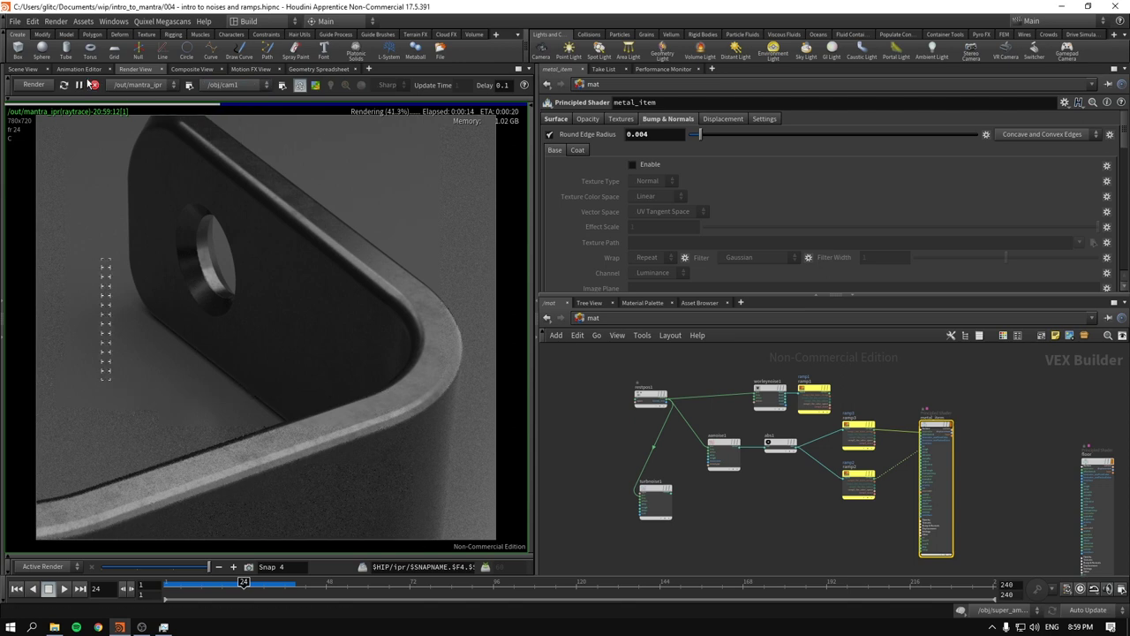
{"action": "left_click", "coordinate": [64, 86]}
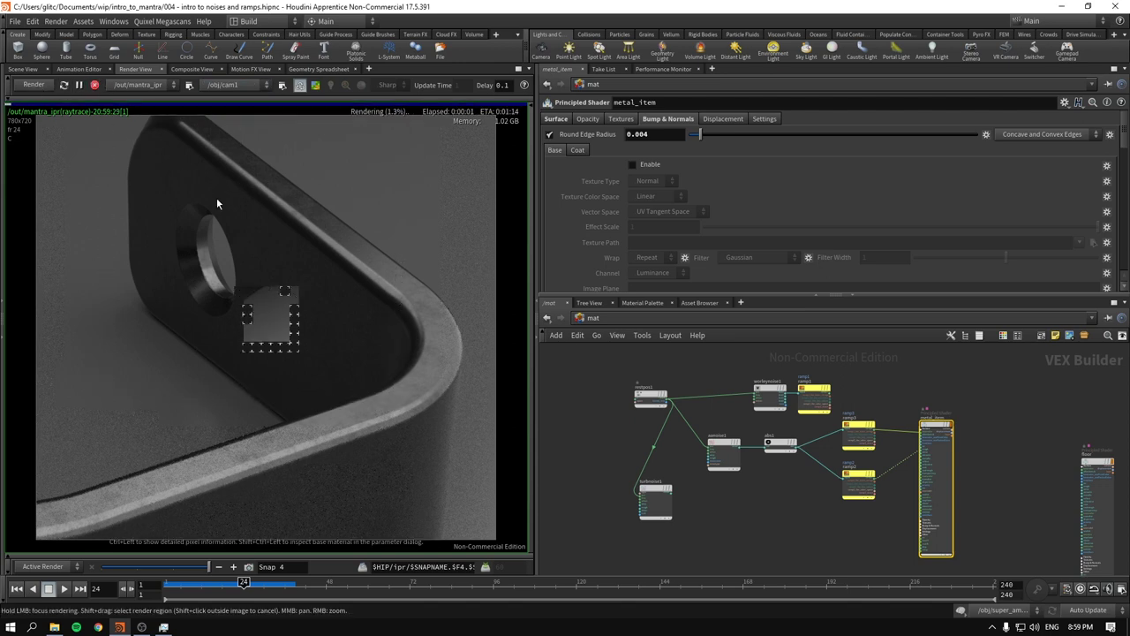
{"action": "mouse_move", "coordinate": [213, 218]}
{"action": "left_mouse_down"}
{"action": "mouse_move", "coordinate": [224, 242]}
{"action": "mouse_move", "coordinate": [138, 295]}
{"action": "mouse_move", "coordinate": [197, 316]}
{"action": "mouse_move", "coordinate": [177, 299]}
{"action": "mouse_move", "coordinate": [159, 322]}
{"action": "mouse_move", "coordinate": [124, 320]}
{"action": "mouse_move", "coordinate": [152, 318]}
{"action": "left_mouse_up"}
{"action": "left_click_drag", "start_coordinate": [217, 300], "coordinate": [205, 307]}
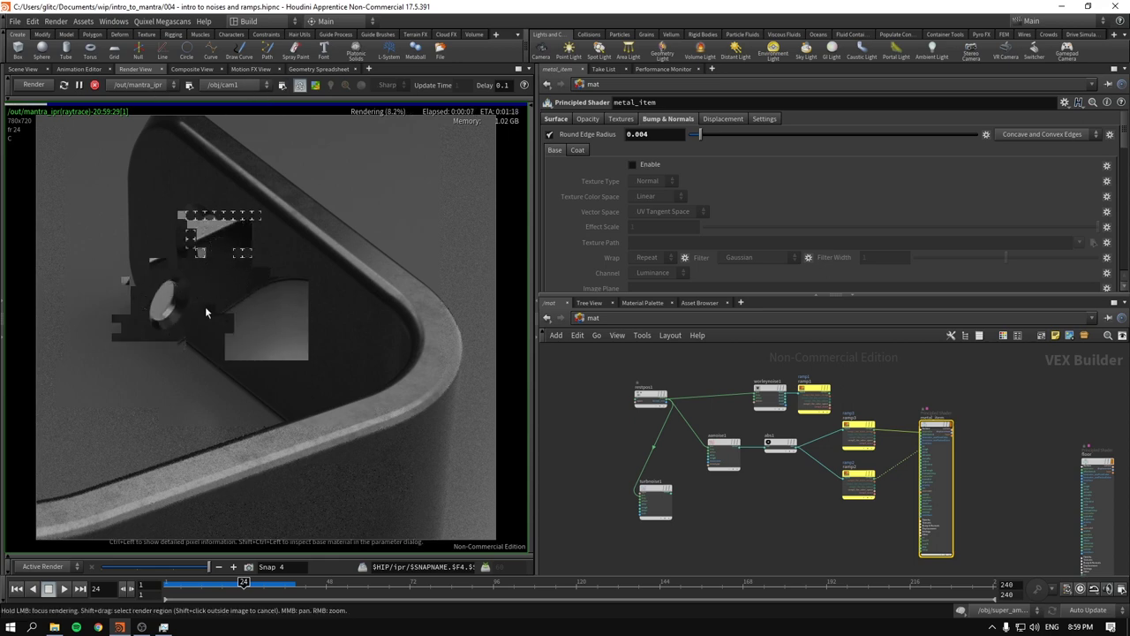
{"action": "mouse_move", "coordinate": [341, 434]}
{"action": "left_mouse_down"}
{"action": "mouse_move", "coordinate": [311, 397]}
{"action": "mouse_move", "coordinate": [314, 449]}
{"action": "mouse_move", "coordinate": [313, 412]}
{"action": "mouse_move", "coordinate": [320, 424]}
{"action": "mouse_move", "coordinate": [292, 443]}
{"action": "mouse_move", "coordinate": [362, 414]}
{"action": "mouse_move", "coordinate": [374, 372]}
{"action": "mouse_move", "coordinate": [337, 419]}
{"action": "mouse_move", "coordinate": [373, 407]}
{"action": "mouse_move", "coordinate": [321, 424]}
{"action": "mouse_move", "coordinate": [350, 441]}
{"action": "mouse_move", "coordinate": [338, 410]}
{"action": "mouse_move", "coordinate": [372, 375]}
{"action": "left_mouse_up"}
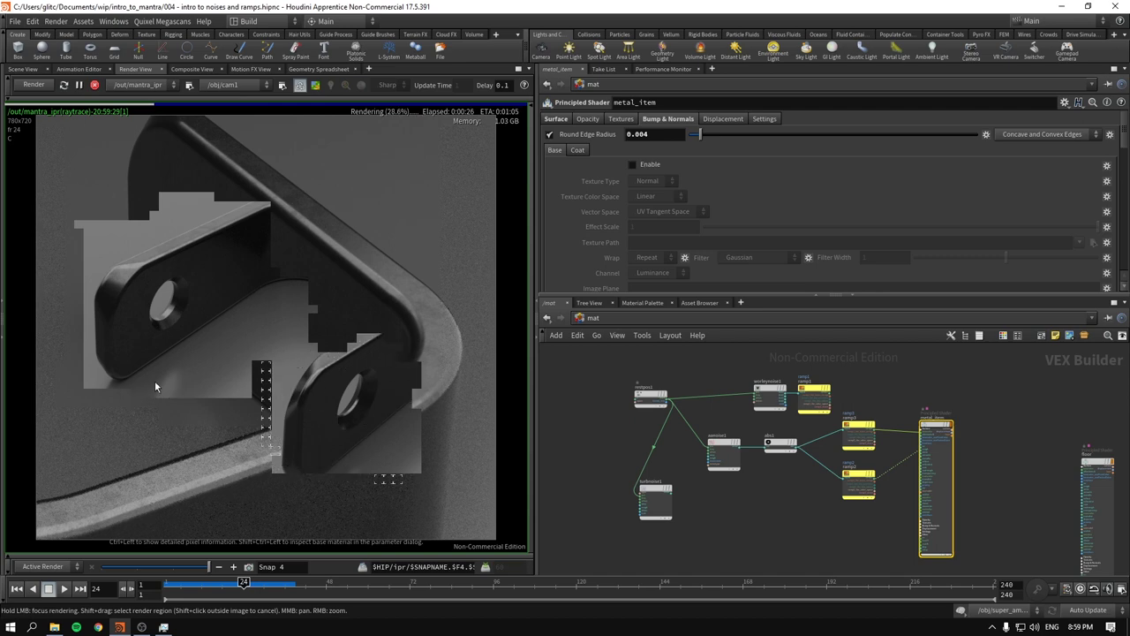
- Turn off rounded edges and compare the render against the Snap 4 snapshot
{"action": "left_click", "coordinate": [548, 137]}
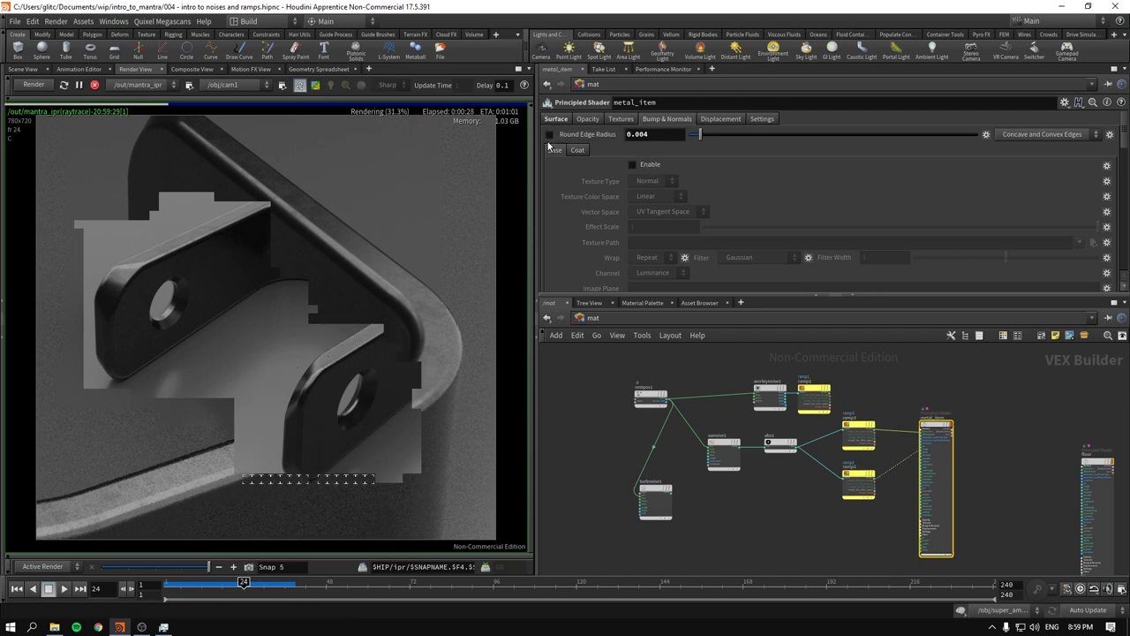
{"action": "left_click", "coordinate": [167, 317]}
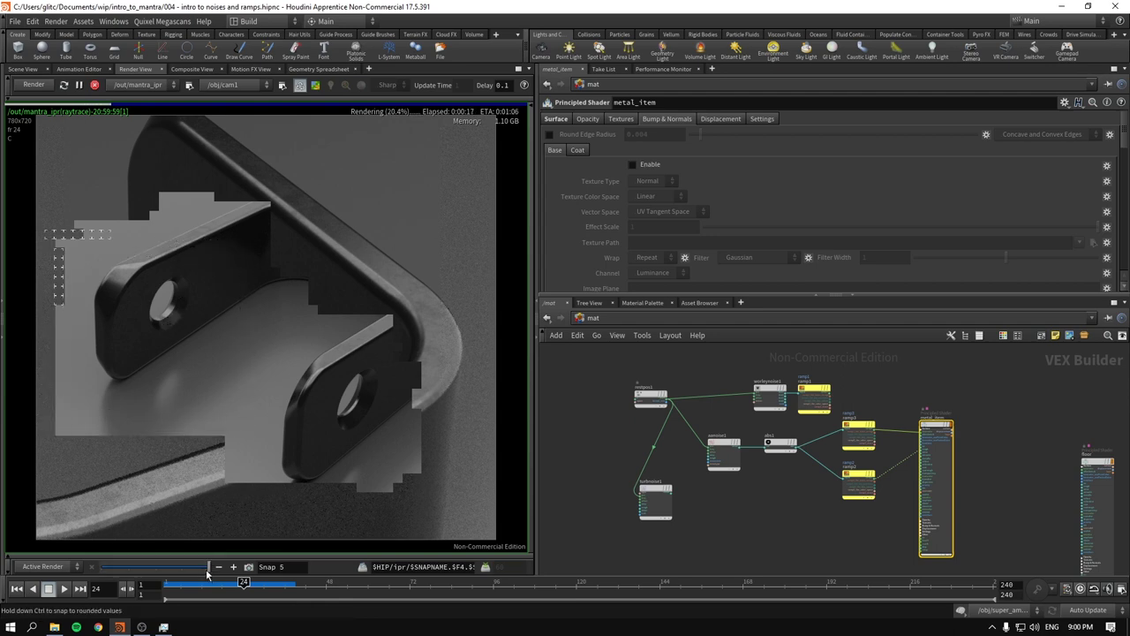
{"action": "left_click_drag", "start_coordinate": [208, 574], "coordinate": [187, 569]}
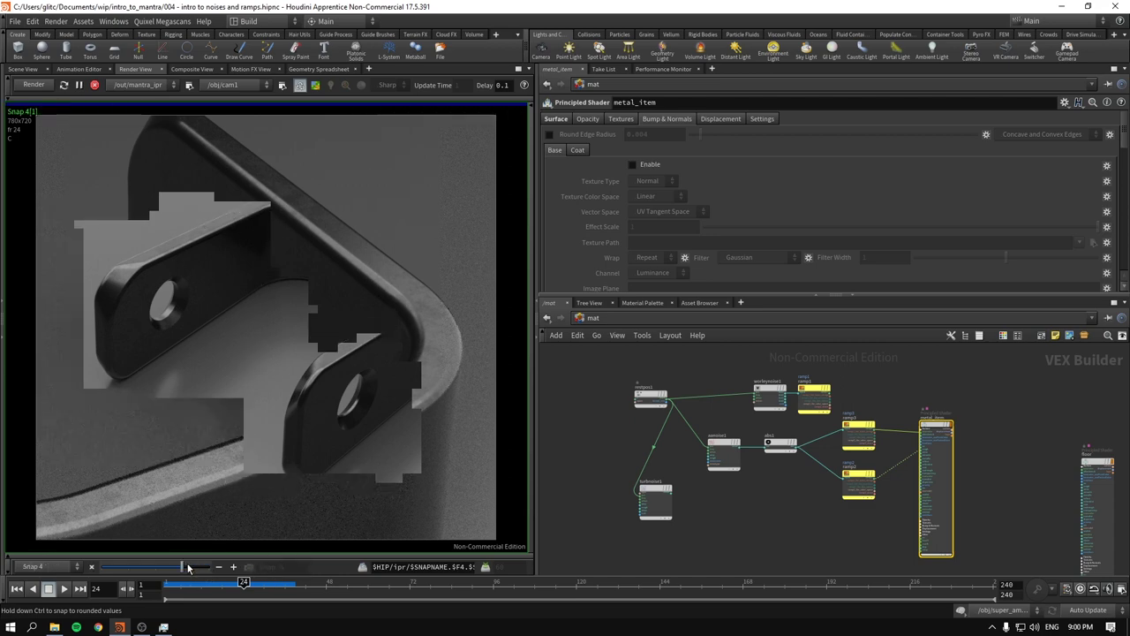
{"action": "left_click_drag", "start_coordinate": [192, 568], "coordinate": [212, 568]}
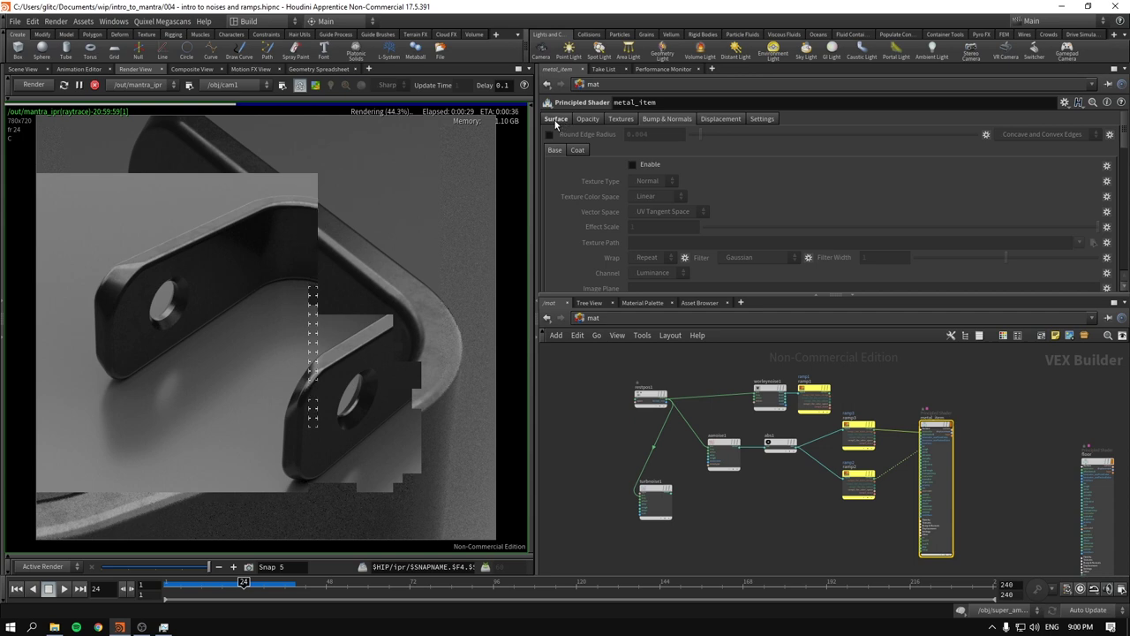
- Switch the render camera back to /obj/cam2 and restart the preview render
{"action": "left_click", "coordinate": [555, 121]}
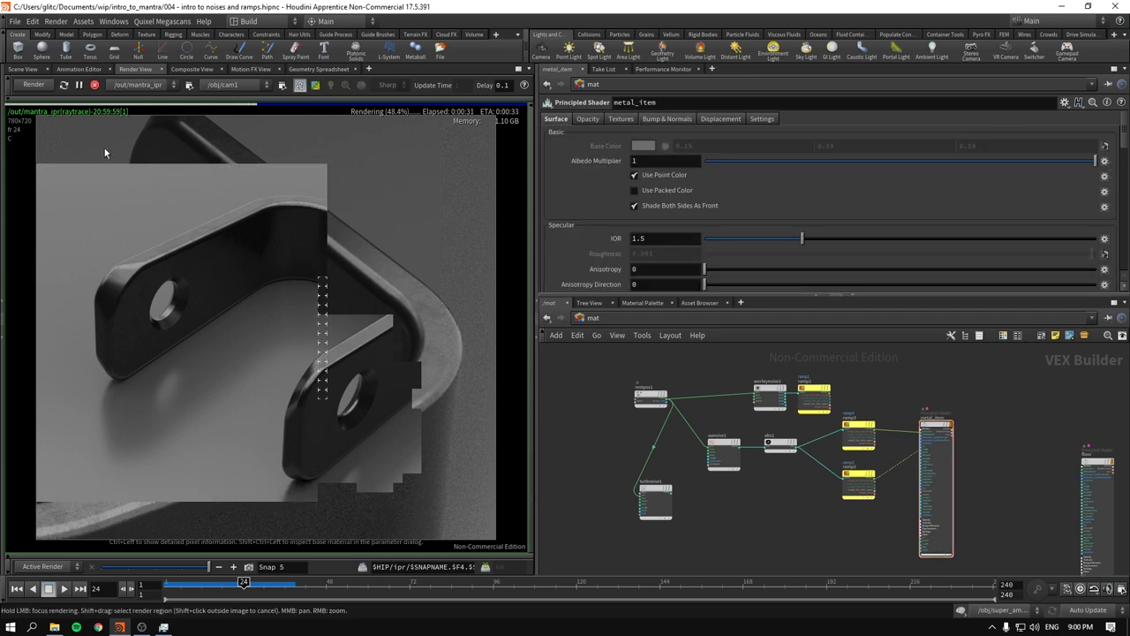
{"action": "left_click", "coordinate": [234, 84]}
{"action": "left_click", "coordinate": [238, 128]}
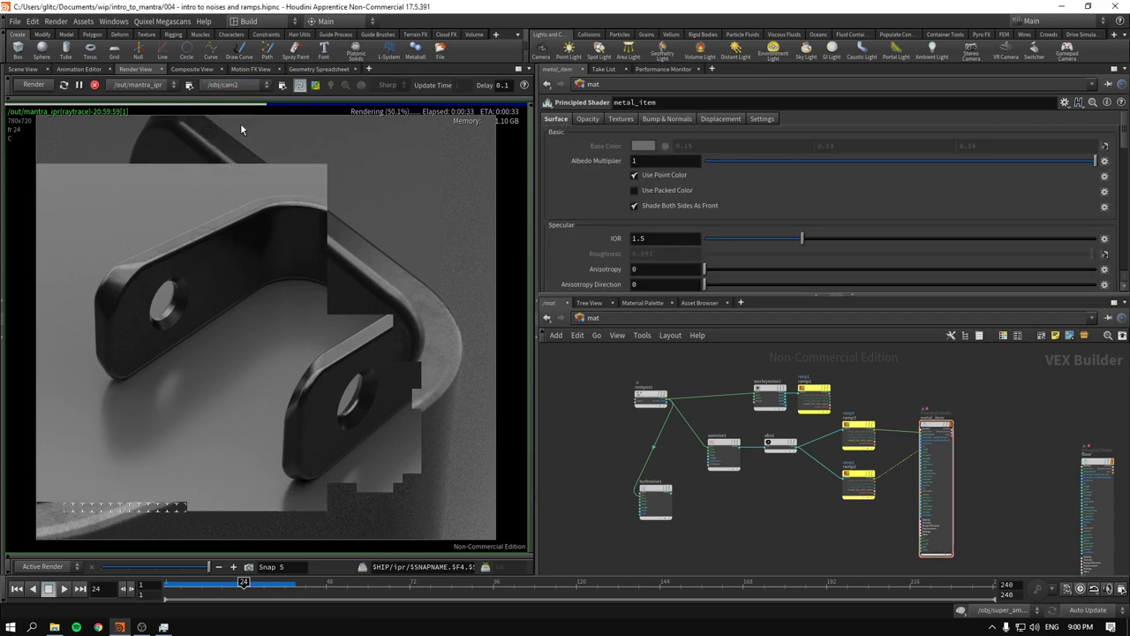
{"action": "left_click", "coordinate": [64, 86]}
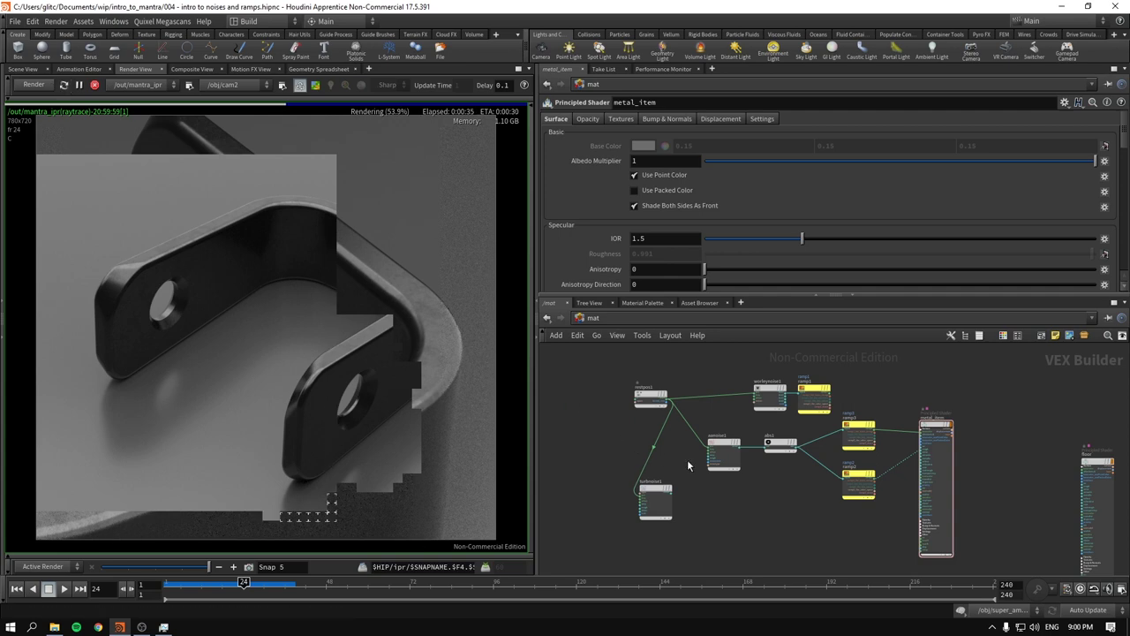
{"action": "scroll", "coordinate": [781, 534], "scroll_direction": "up", "scroll_amount": 2}
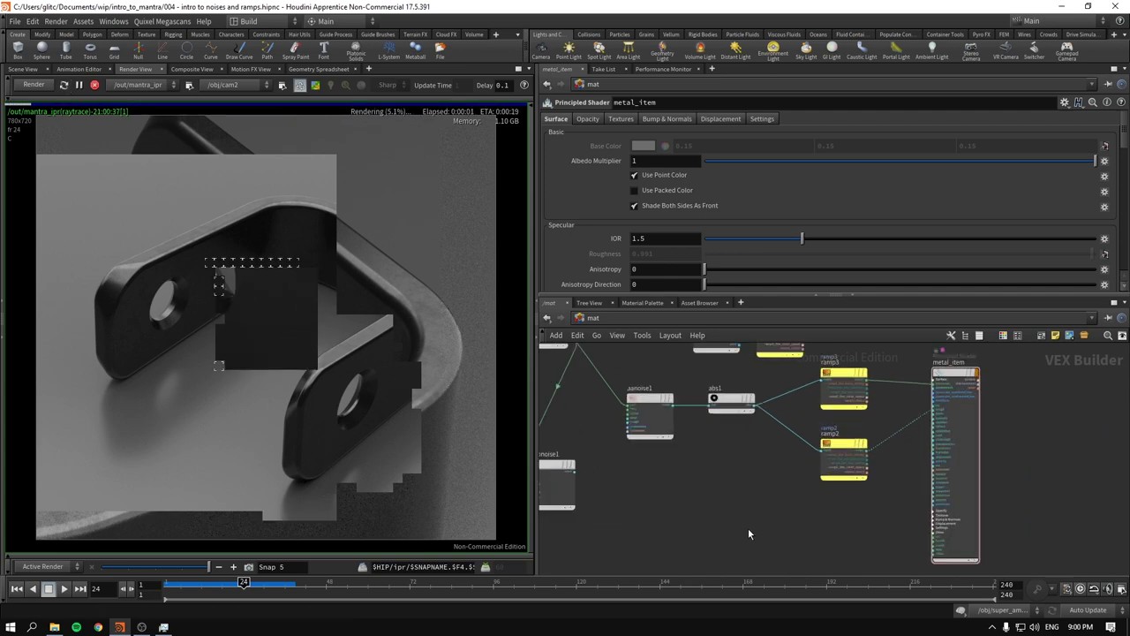
- Inspect the ramp3 and ramp2 node settings and center the ramps in the network
{"action": "left_click_drag", "start_coordinate": [931, 379], "coordinate": [946, 379]}
{"action": "left_click", "coordinate": [843, 381]}
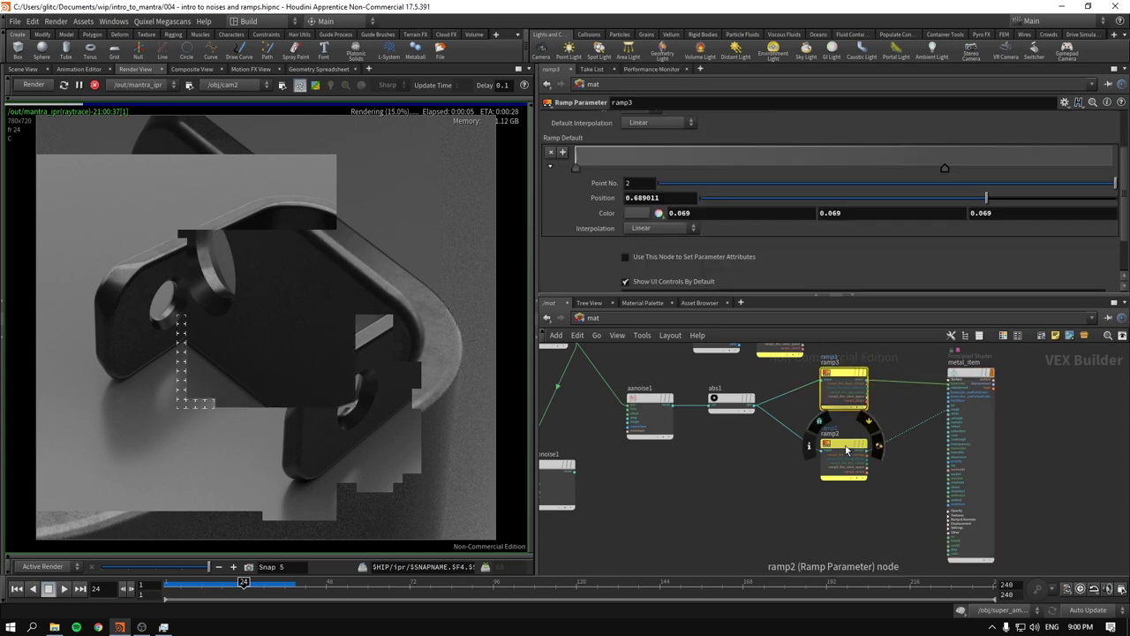
{"action": "left_click", "coordinate": [846, 450]}
{"action": "middle_click_drag", "start_coordinate": [722, 477], "coordinate": [656, 486]}
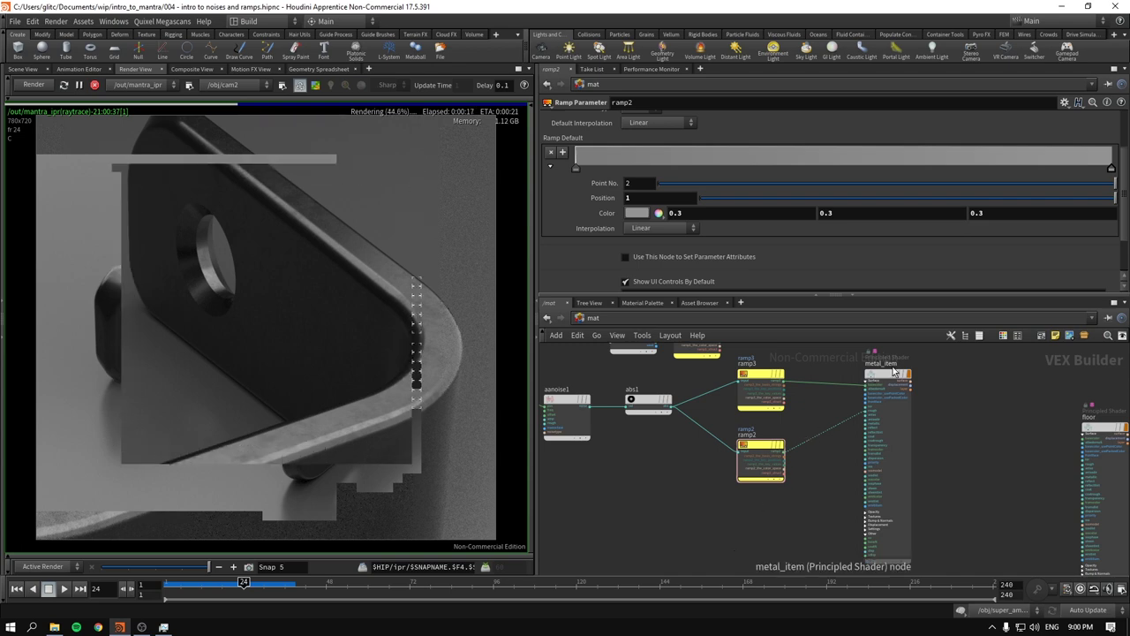
- Select metal_item, look through its Opacity and Bump & Normals settings, and return to Surface
{"action": "left_click", "coordinate": [890, 375]}
{"action": "left_click", "coordinate": [588, 118]}
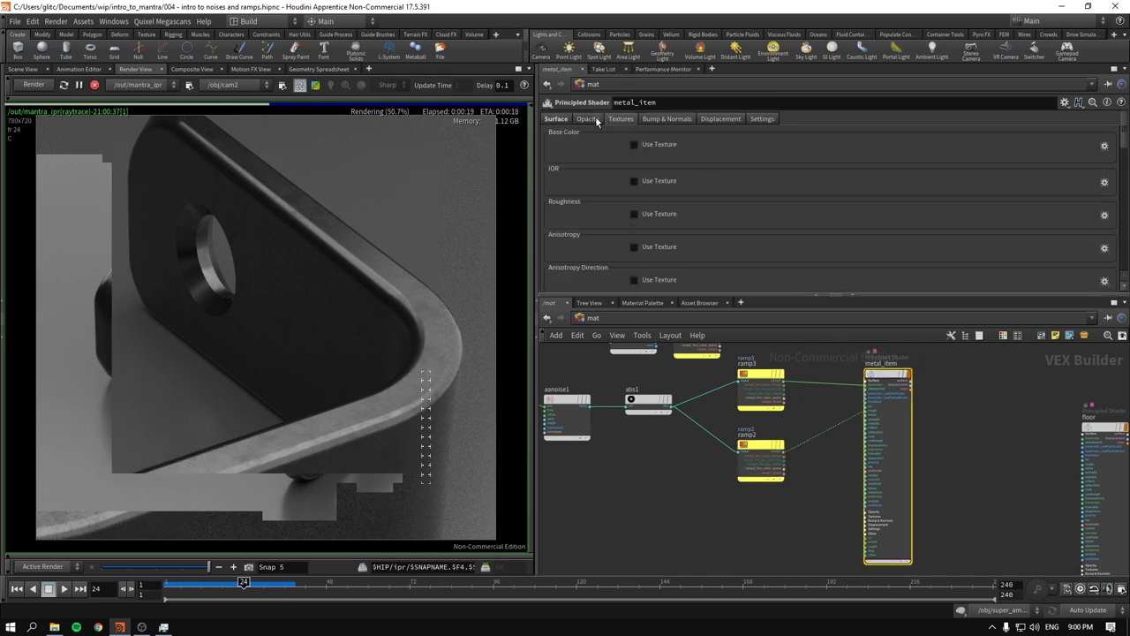
{"action": "left_click", "coordinate": [667, 119]}
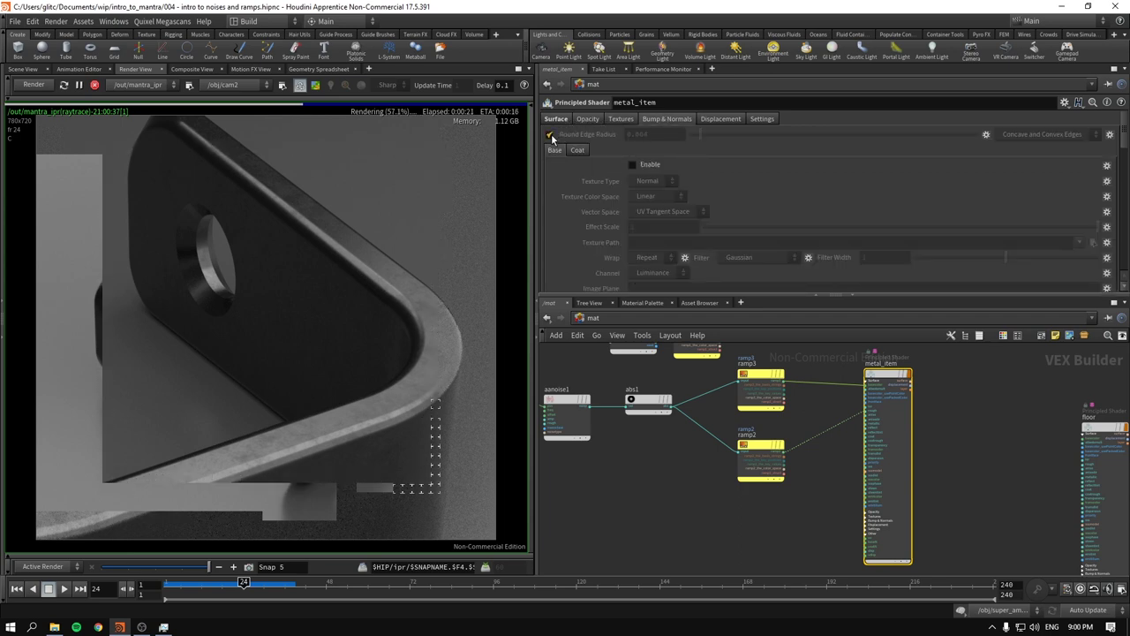
{"action": "left_click", "coordinate": [558, 121]}
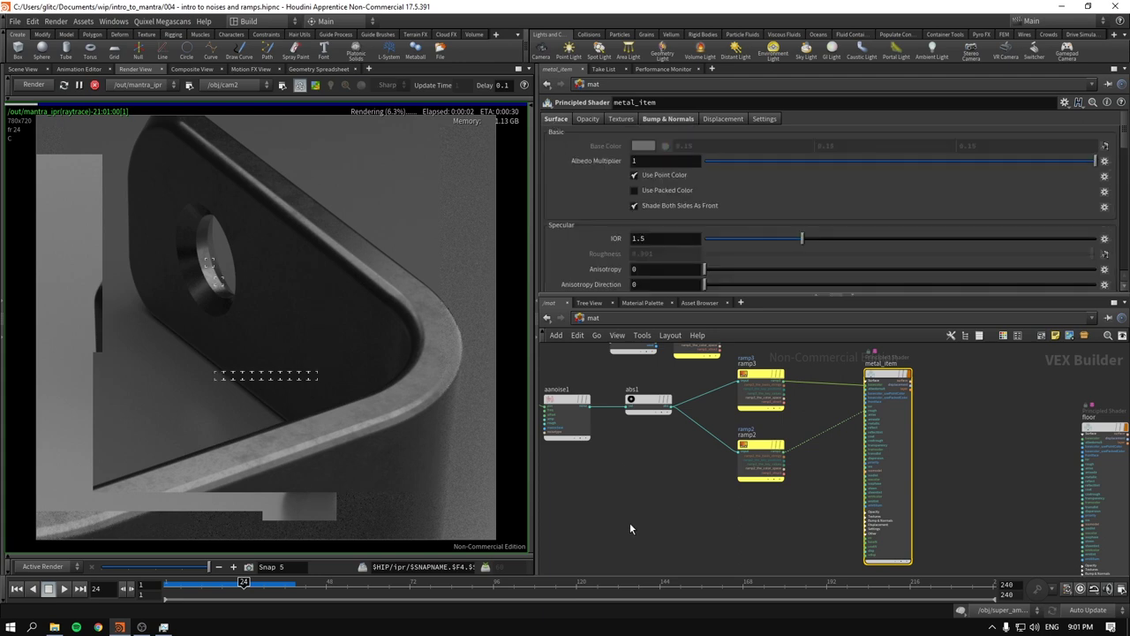
{"action": "middle_click_drag", "start_coordinate": [716, 520], "coordinate": [692, 493]}
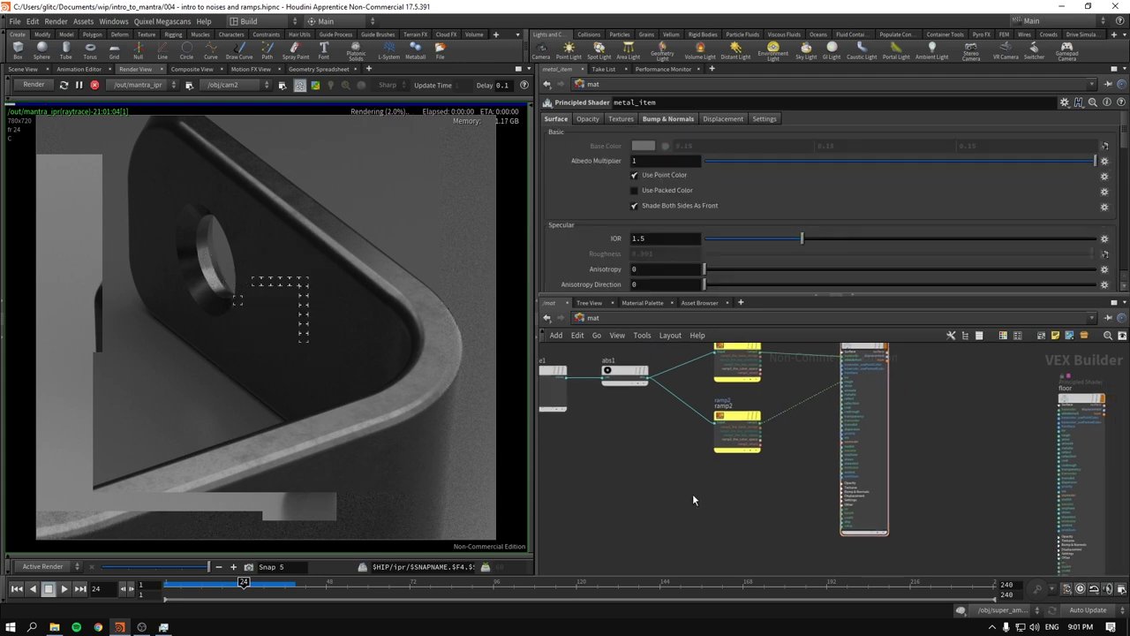
- Search 'norm' and place a Displace Along Normal node, displacenml1, below the ramps
{"action": "key", "text": "Tab"}
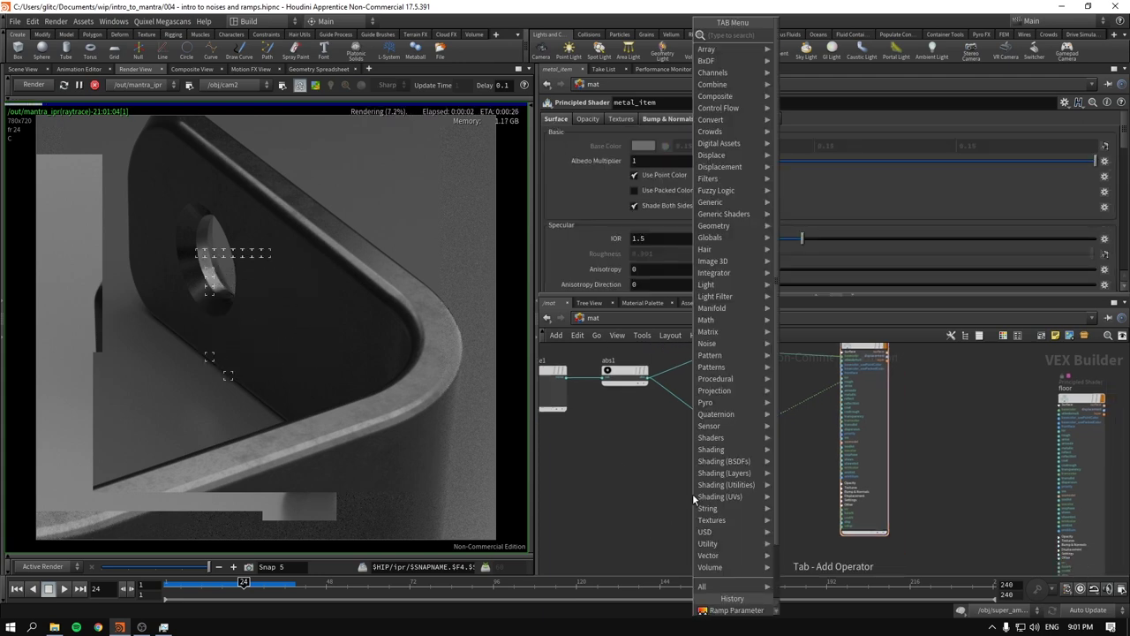
{"action": "type", "text": "normal"}
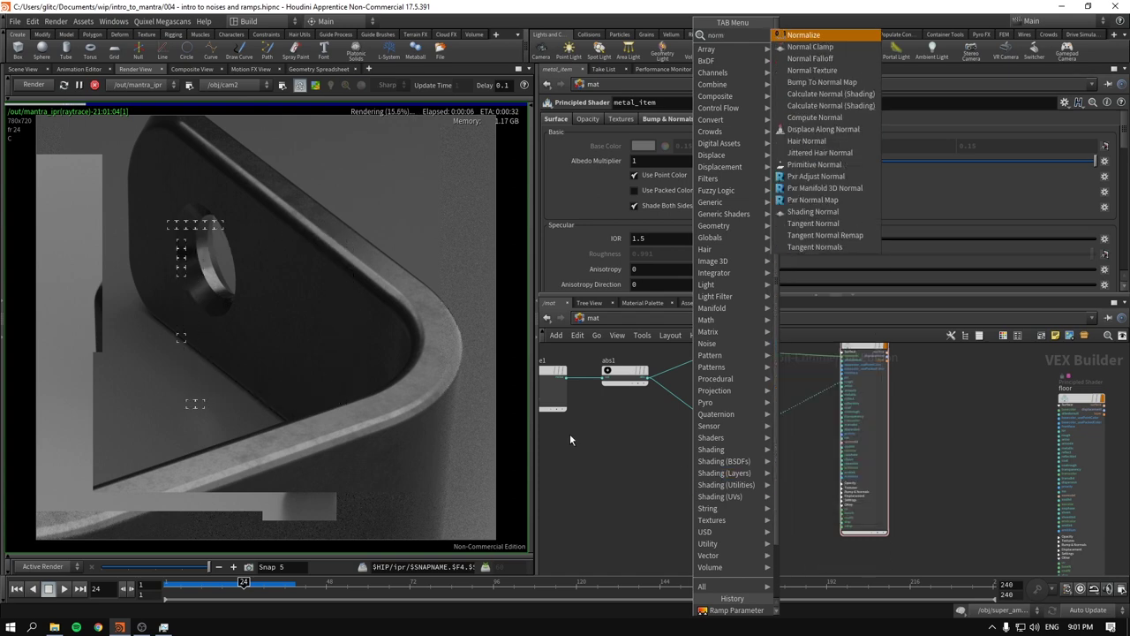
{"action": "left_click", "coordinate": [861, 133]}
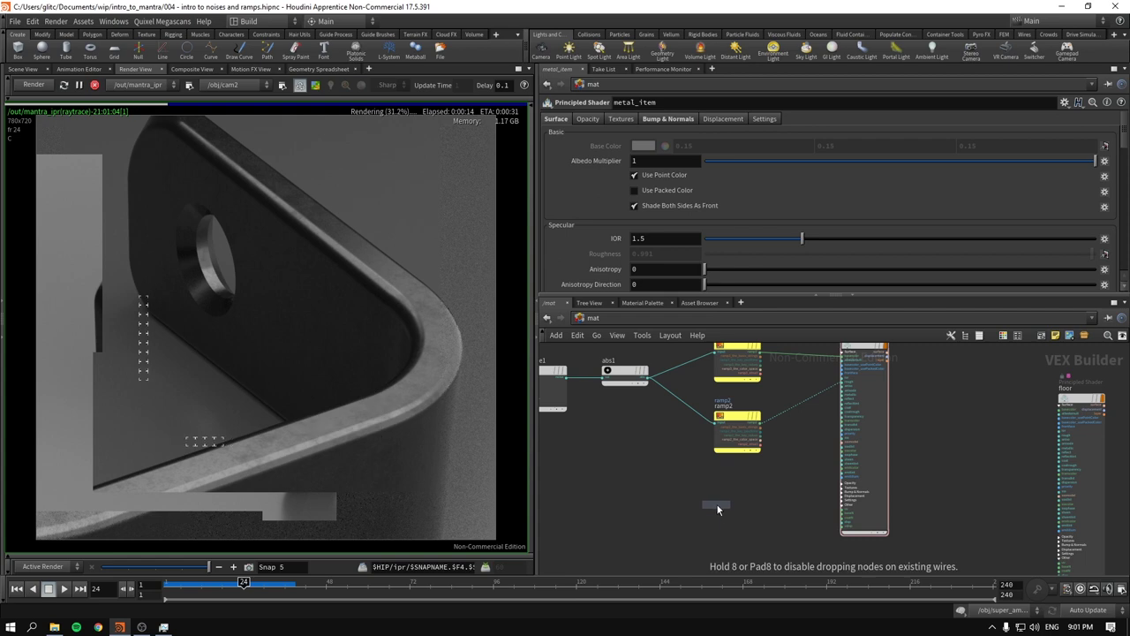
{"action": "left_click", "coordinate": [706, 510]}
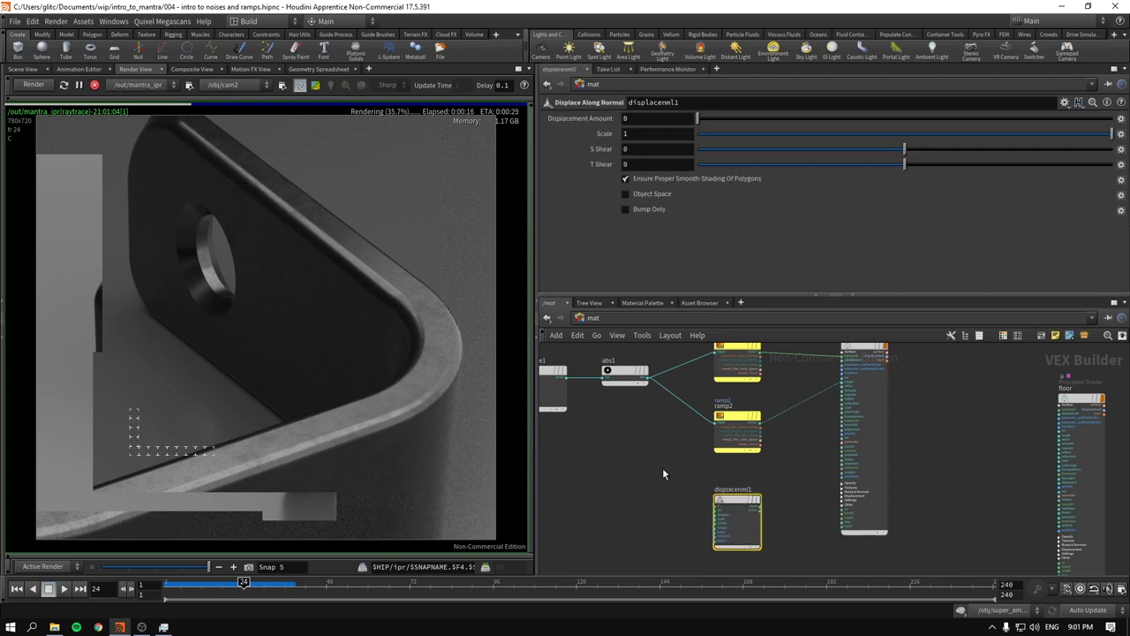
- Zoom out over the whole shader network and check ramp3's settings
{"action": "scroll", "coordinate": [725, 428], "scroll_direction": "up", "scroll_amount": 1}
{"action": "mouse_move", "coordinate": [662, 467]}
{"action": "middle_mouse_down"}
{"action": "mouse_move", "coordinate": [725, 427]}
{"action": "mouse_move", "coordinate": [678, 464]}
{"action": "middle_mouse_up"}
{"action": "left_click_drag", "start_coordinate": [649, 375], "coordinate": [644, 431]}
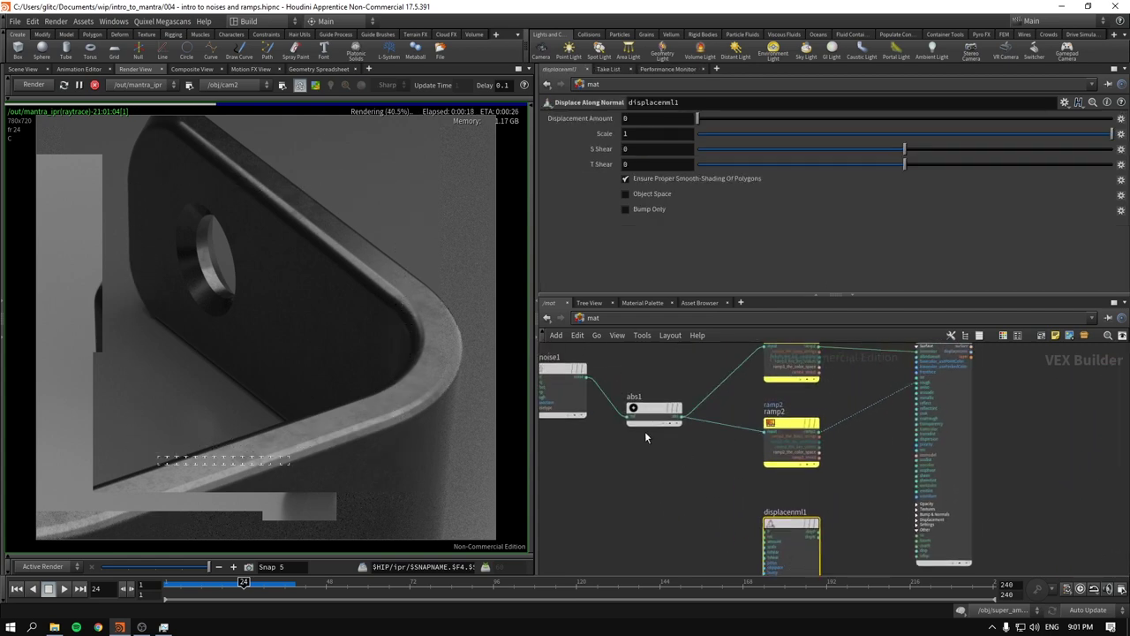
{"action": "scroll", "coordinate": [674, 480], "scroll_direction": "down", "scroll_amount": 1}
{"action": "left_click", "coordinate": [740, 399]}
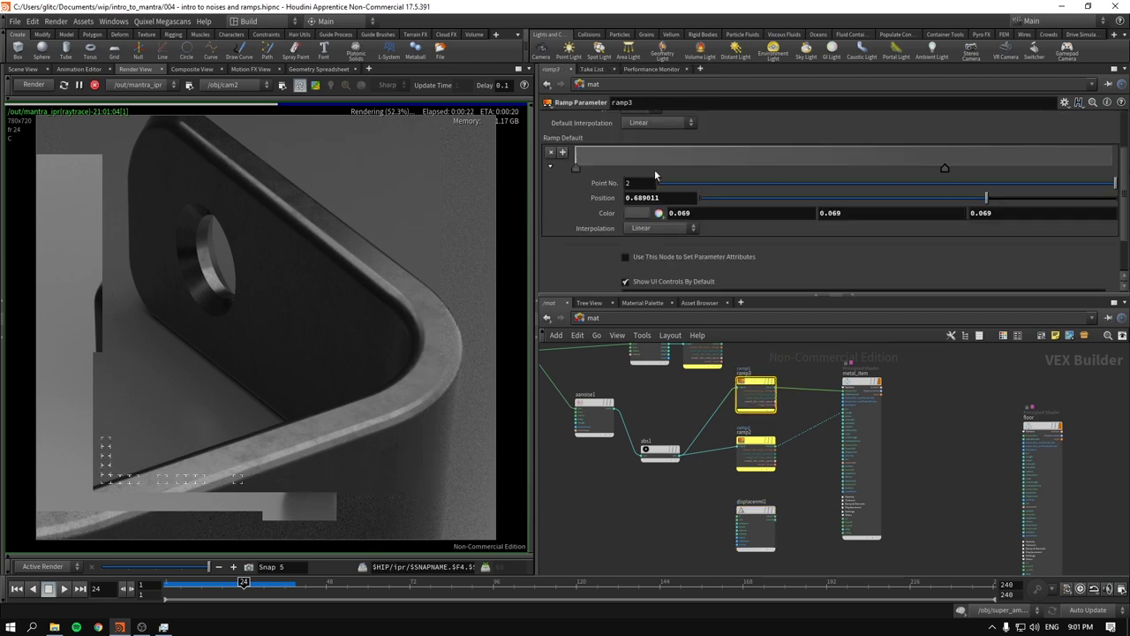
{"action": "mouse_move", "coordinate": [755, 386]}
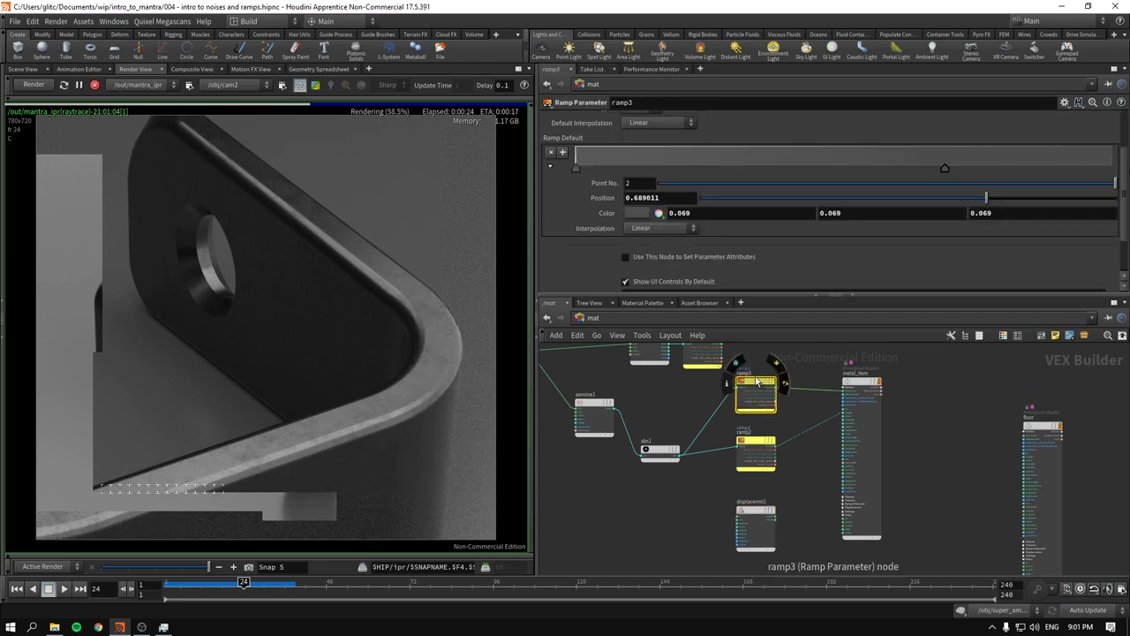
{"action": "middle_click_drag", "start_coordinate": [685, 496], "coordinate": [671, 413]}
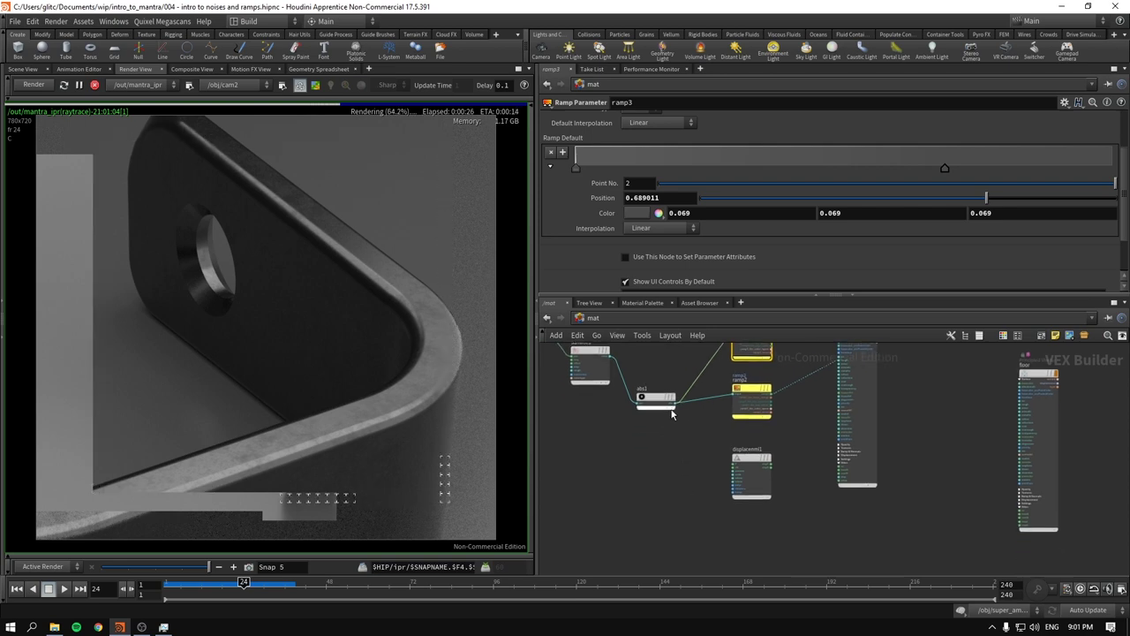
{"action": "scroll", "coordinate": [671, 414], "scroll_direction": "up", "scroll_amount": 2}
- Wire abs1's output into displacenml1's amount input and display displacenml1's parameters
{"action": "left_click", "coordinate": [678, 385]}
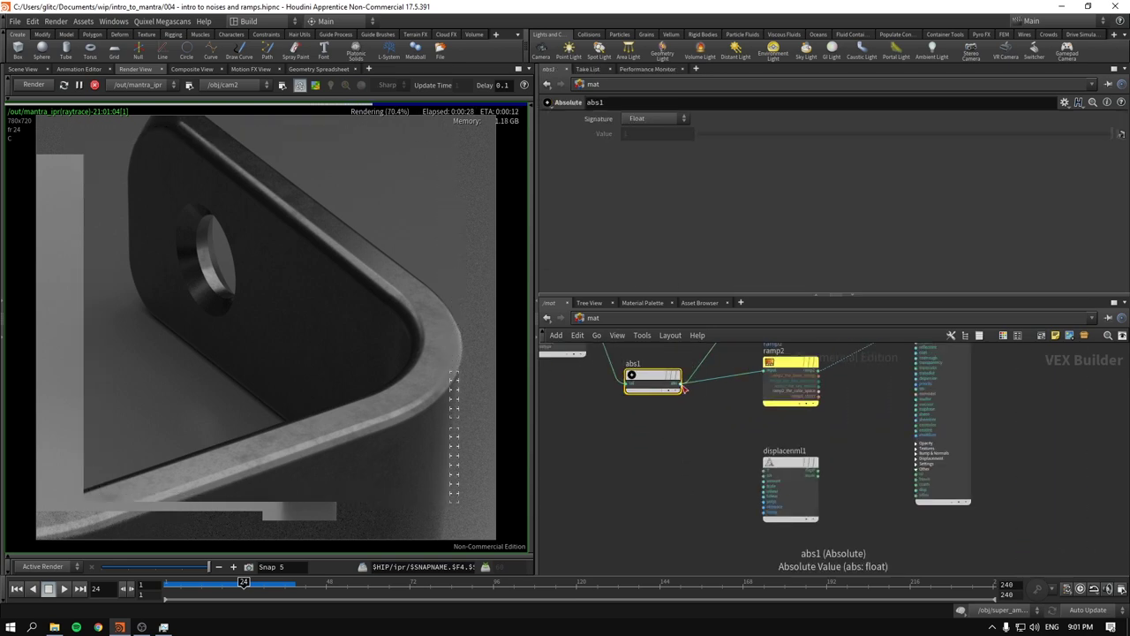
{"action": "left_click", "coordinate": [682, 388]}
{"action": "scroll", "coordinate": [704, 448], "scroll_direction": "up", "scroll_amount": 1}
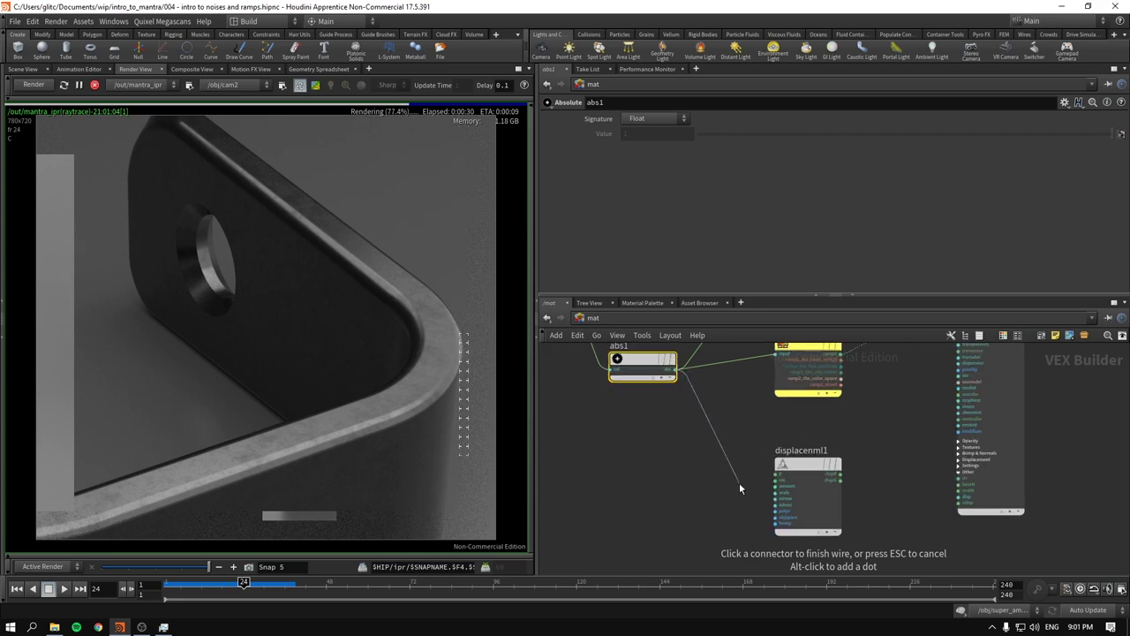
{"action": "middle_click_drag", "start_coordinate": [739, 482], "coordinate": [674, 468]}
{"action": "middle_click_drag", "start_coordinate": [601, 413], "coordinate": [641, 453]}
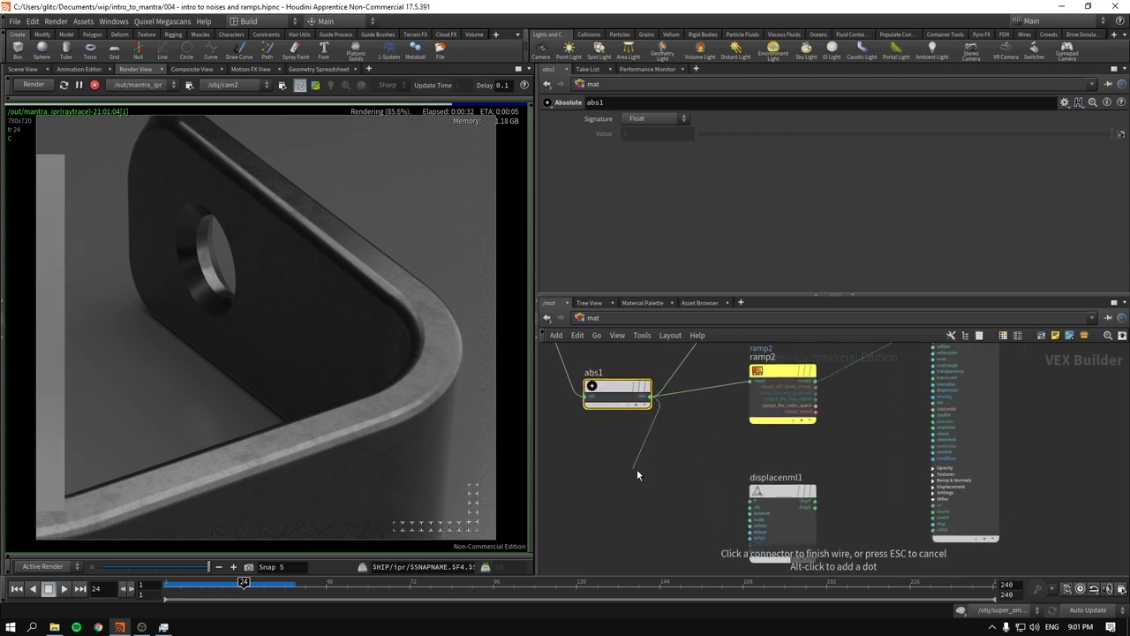
{"action": "middle_click_drag", "start_coordinate": [699, 514], "coordinate": [624, 426]}
{"action": "scroll", "coordinate": [624, 426], "scroll_direction": "up", "scroll_amount": 1}
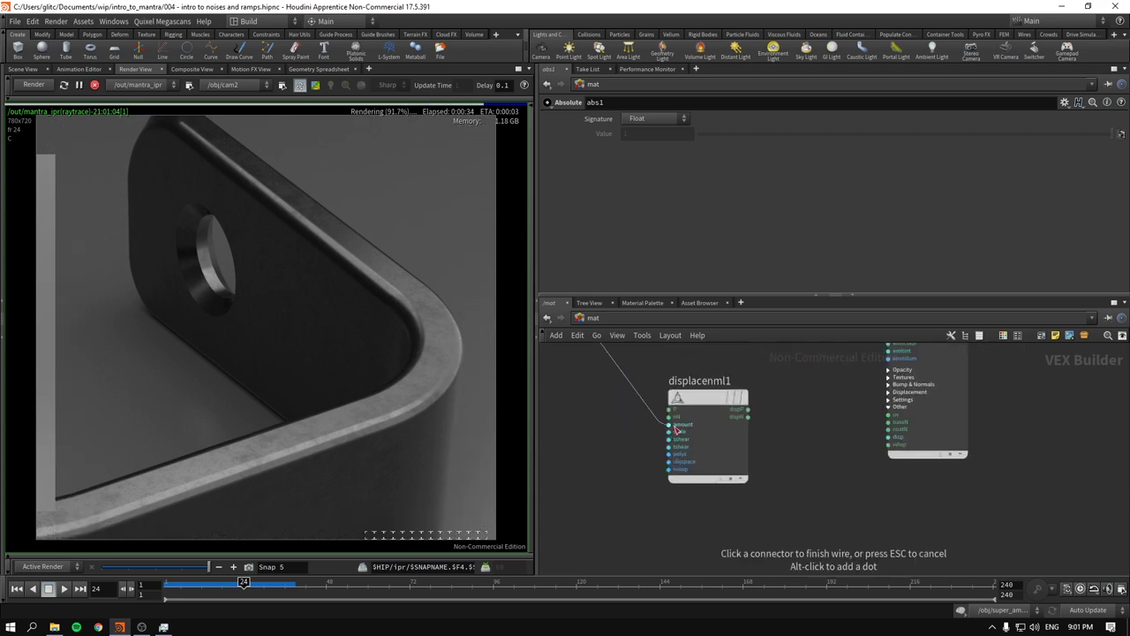
{"action": "left_click", "coordinate": [669, 424]}
{"action": "left_click", "coordinate": [707, 402]}
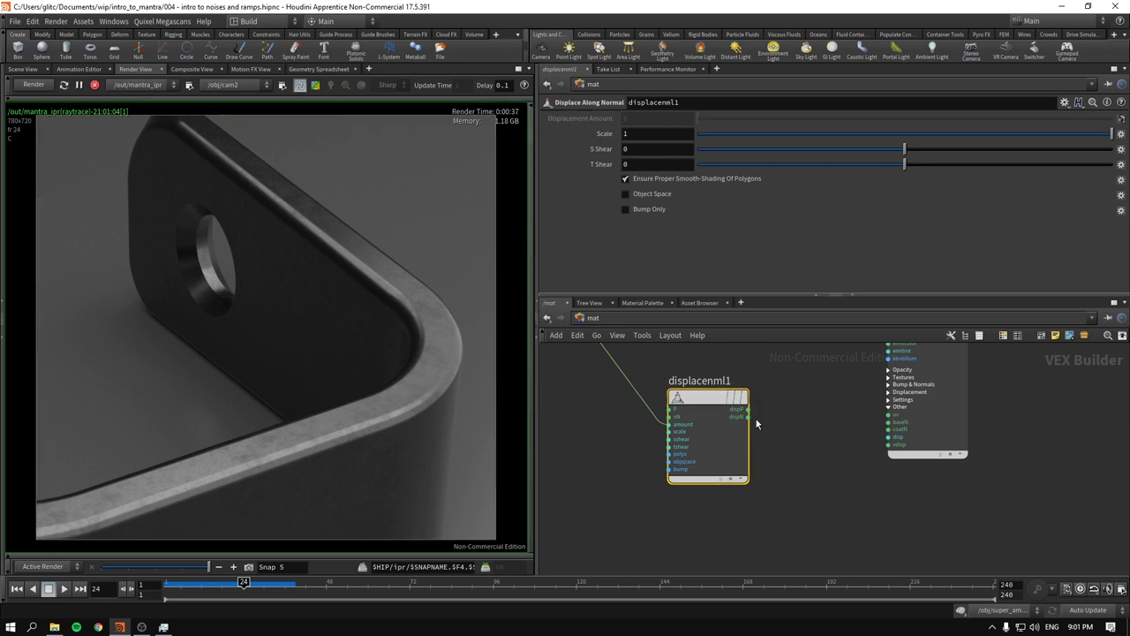
{"action": "scroll", "coordinate": [756, 424], "scroll_direction": "down", "scroll_amount": 2}
- Enter 0.005 as displacenml1's Scale and nudge the node slightly lower
{"action": "middle_click_drag", "start_coordinate": [795, 447], "coordinate": [792, 491]}
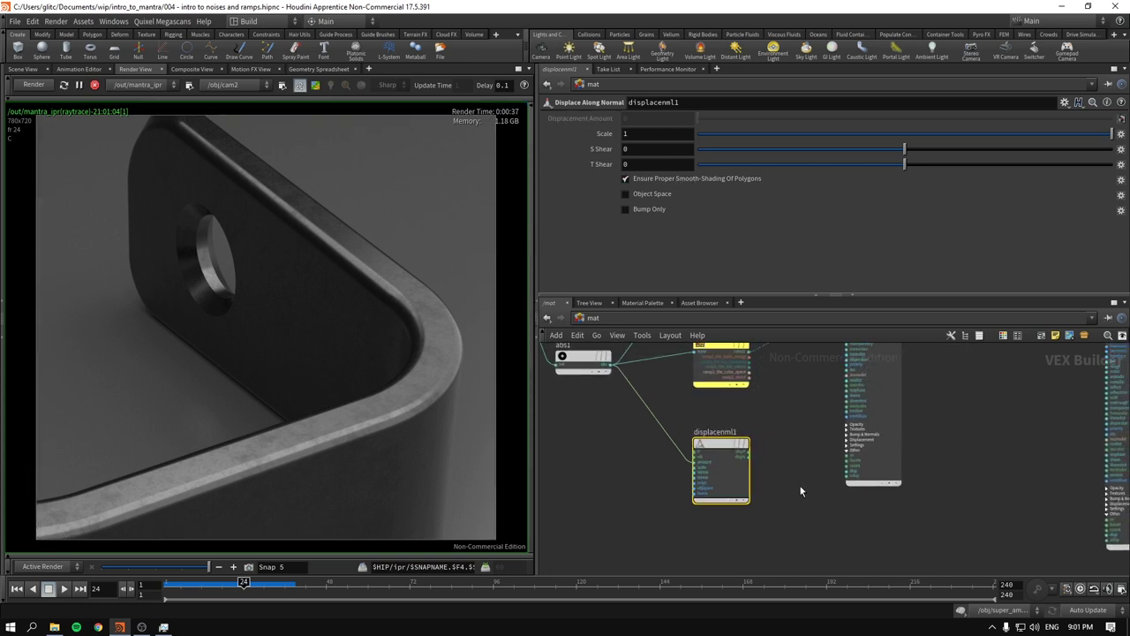
{"action": "left_click", "coordinate": [652, 133]}
{"action": "left_click_drag", "start_coordinate": [711, 443], "coordinate": [712, 474]}
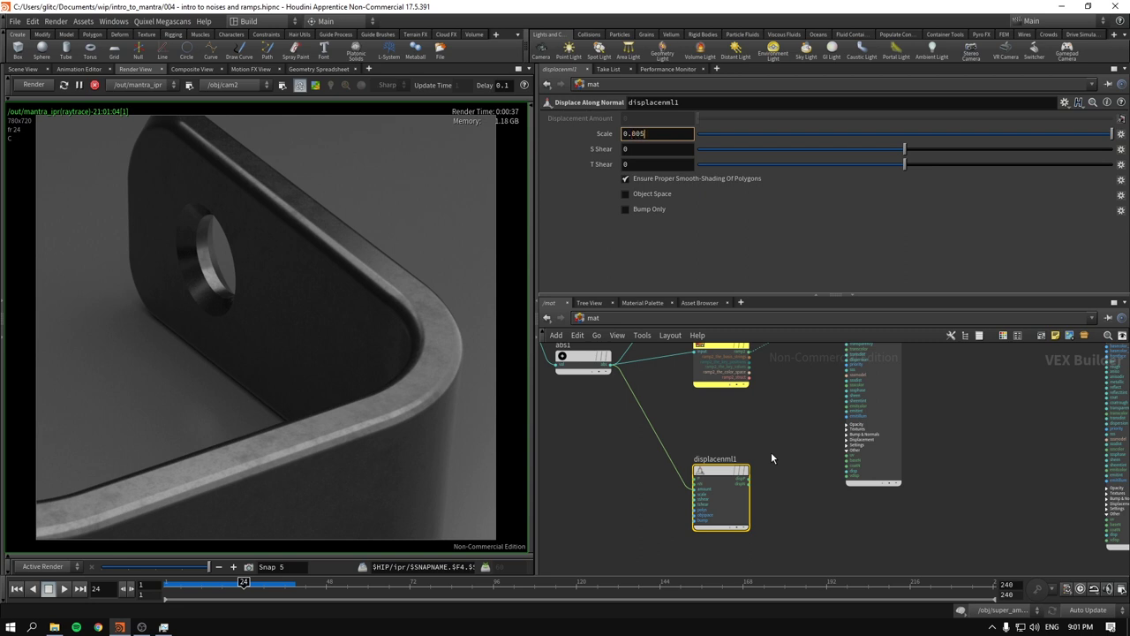
{"action": "left_click", "coordinate": [800, 491]}
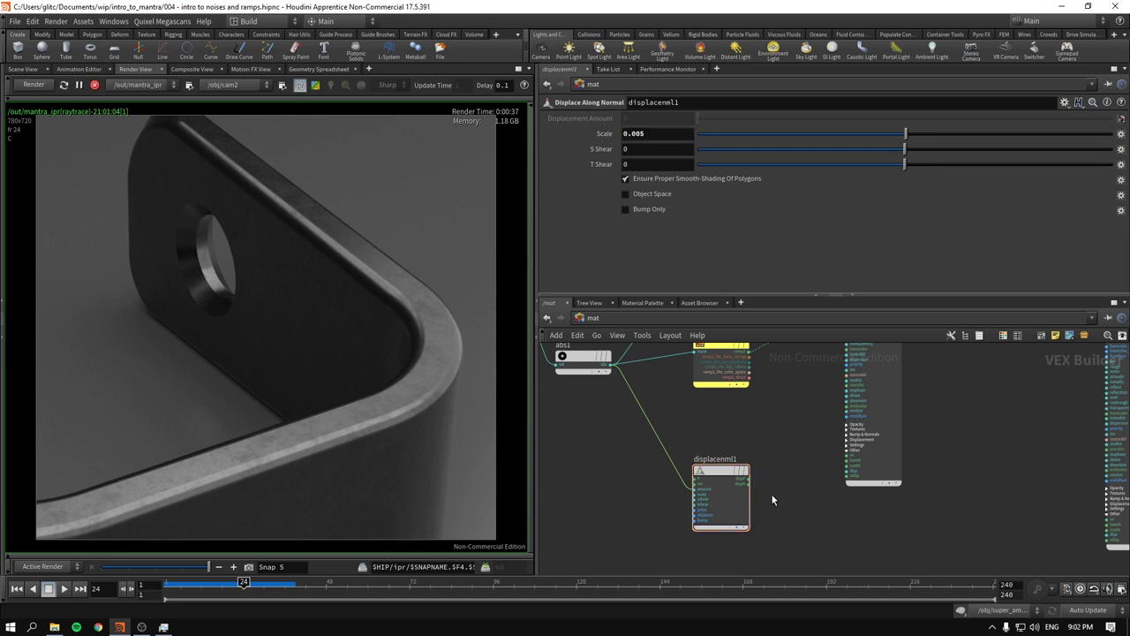
- Pan the network past ramp2 and abs1, then review metal_item's and displacenml1's parameters
{"action": "left_click_drag", "start_coordinate": [720, 494], "coordinate": [720, 465]}
{"action": "middle_click_drag", "start_coordinate": [823, 485], "coordinate": [792, 504]}
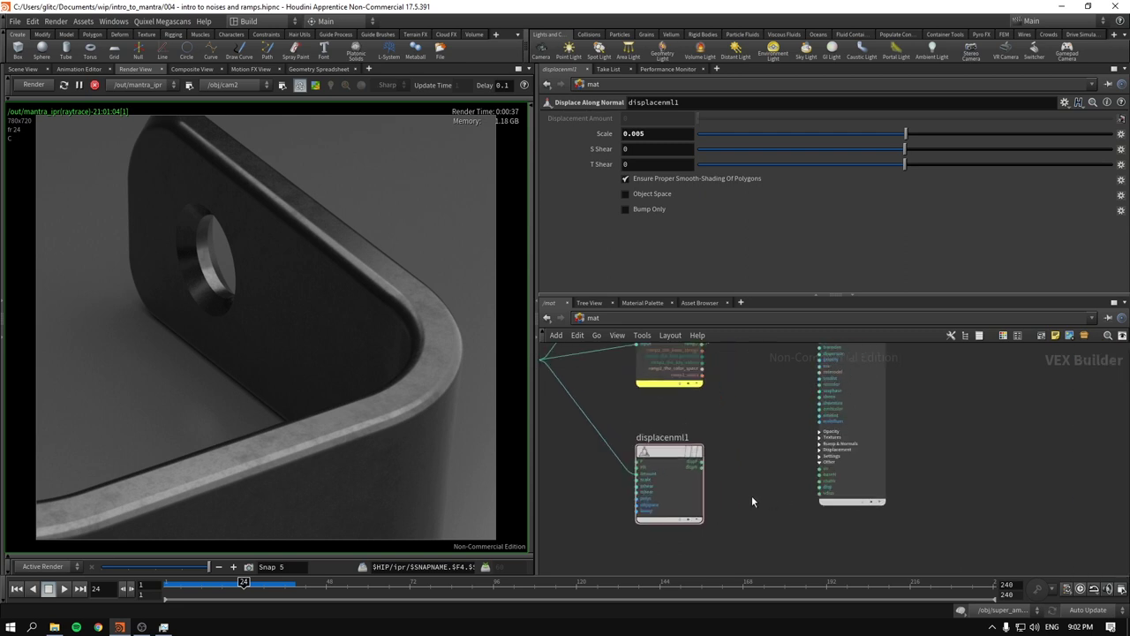
{"action": "scroll", "coordinate": [751, 495], "scroll_direction": "down", "scroll_amount": 1}
{"action": "middle_click_drag", "start_coordinate": [722, 493], "coordinate": [768, 503]}
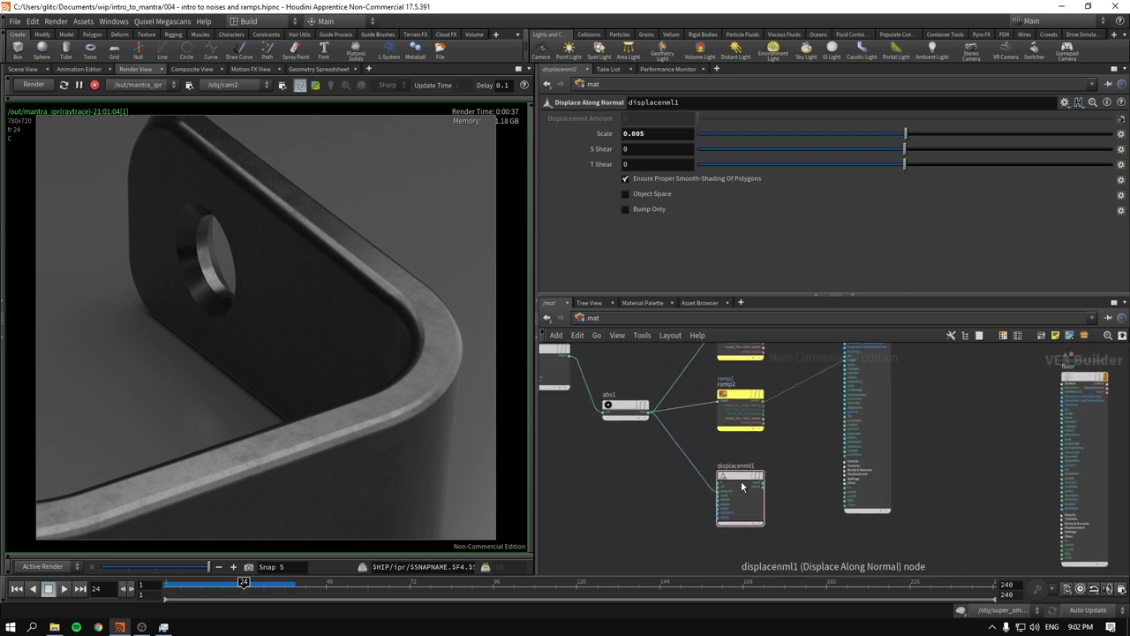
{"action": "left_click", "coordinate": [741, 479]}
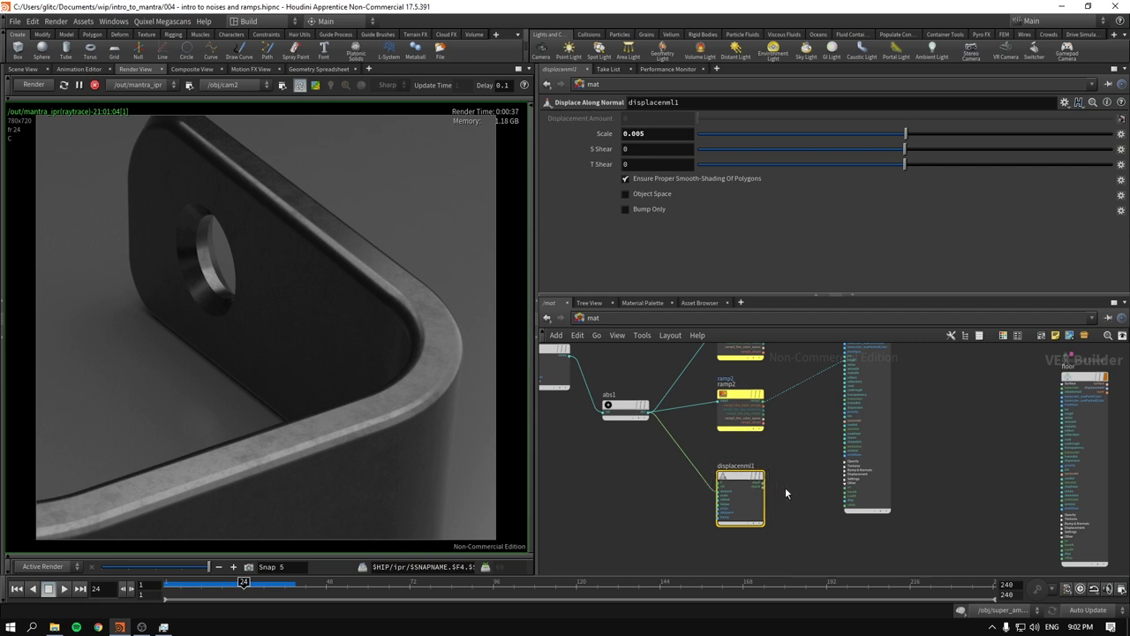
{"action": "scroll", "coordinate": [785, 493], "scroll_direction": "up", "scroll_amount": 1}
{"action": "left_click", "coordinate": [867, 442]}
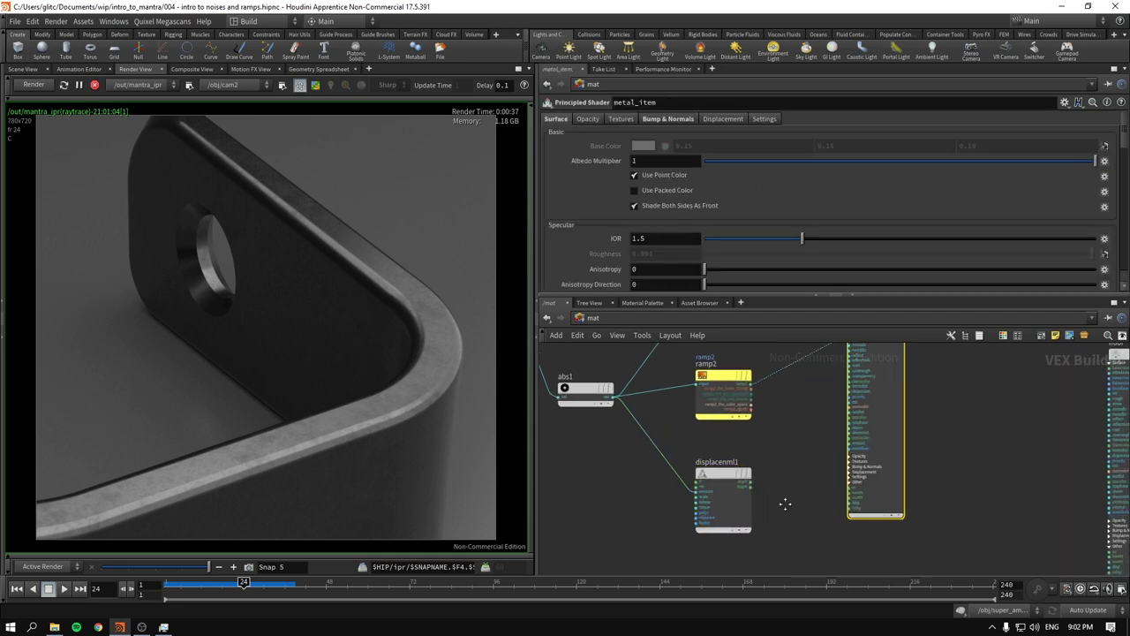
{"action": "left_click", "coordinate": [709, 471]}
{"action": "scroll", "coordinate": [797, 444], "scroll_direction": "up", "scroll_amount": 2}
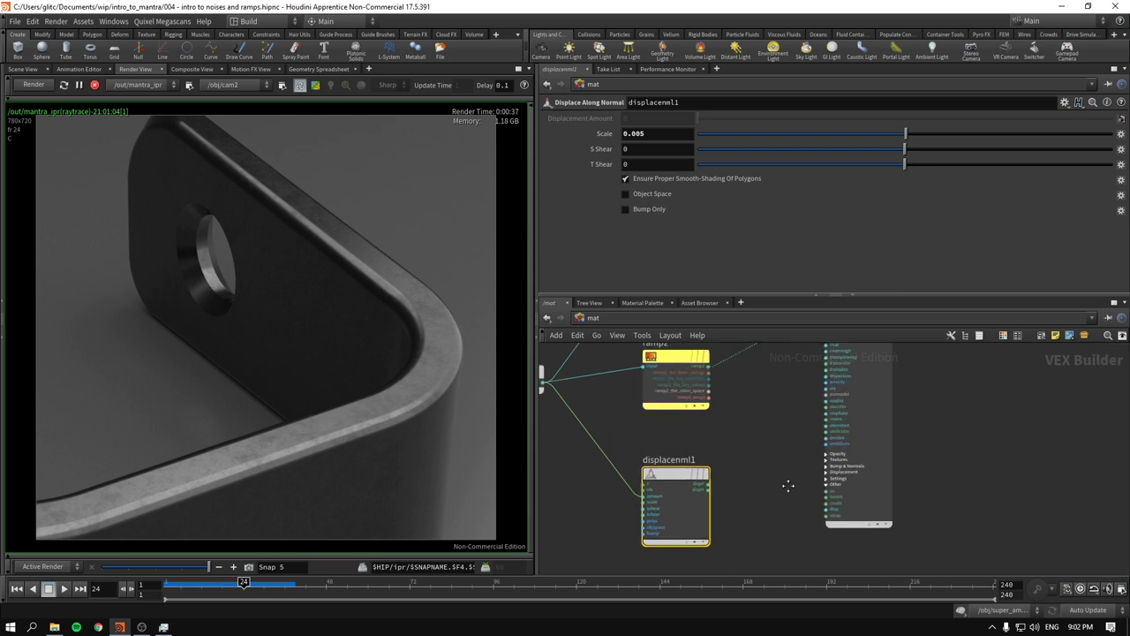
{"action": "scroll", "coordinate": [701, 472], "scroll_direction": "up", "scroll_amount": 2}
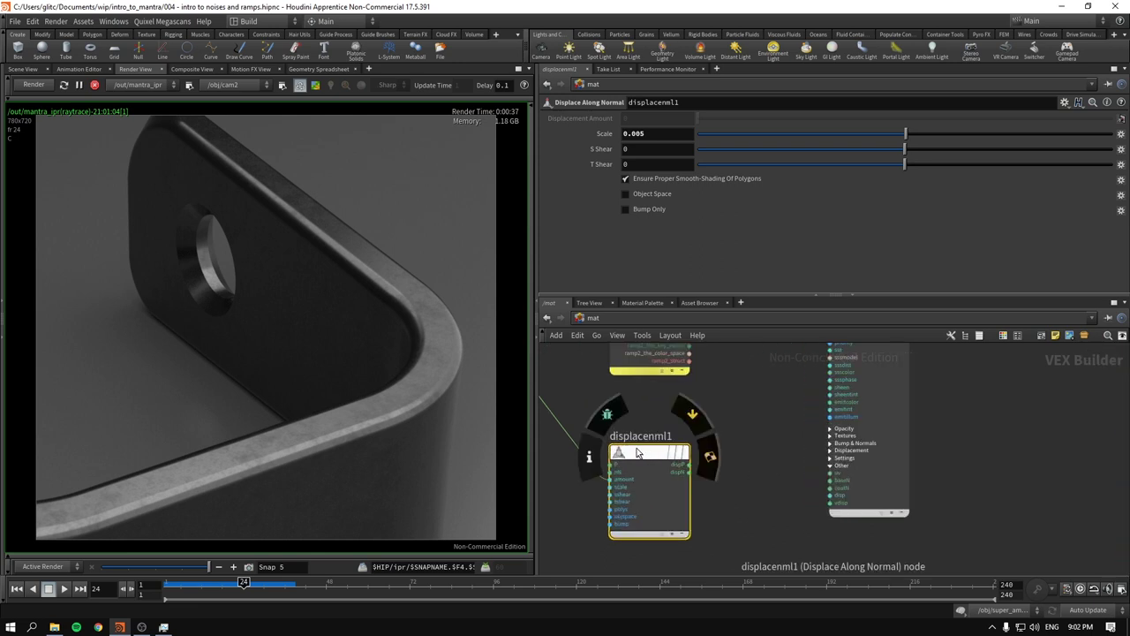
- Wire displacenml1's dispN output into metal_item's baseN input and recenter the network
{"action": "left_click", "coordinate": [690, 472]}
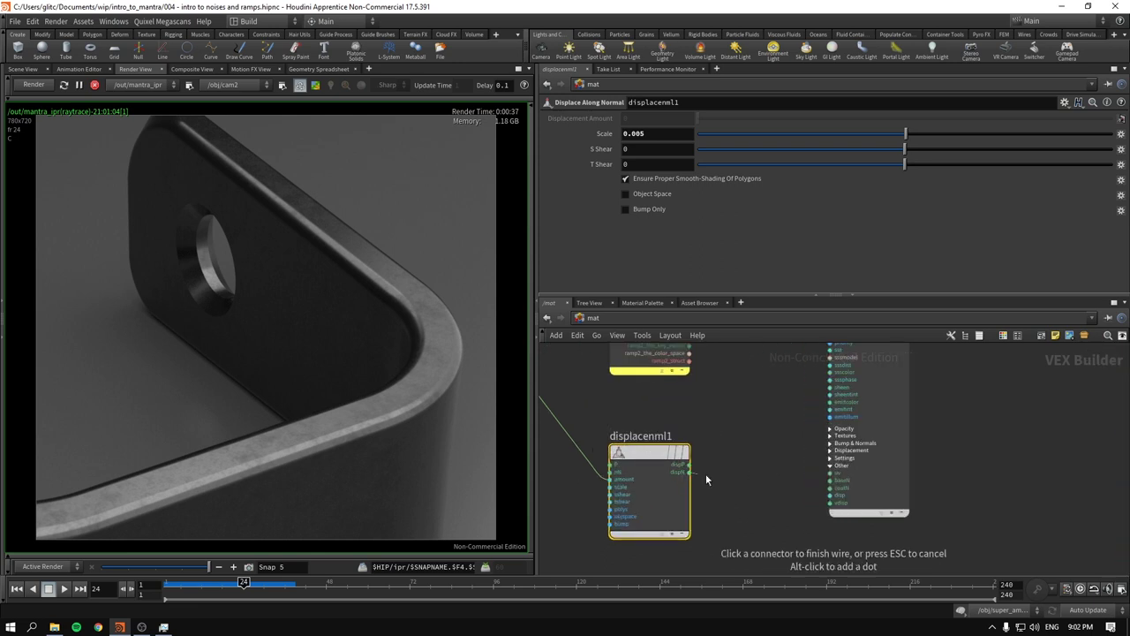
{"action": "left_click", "coordinate": [833, 482]}
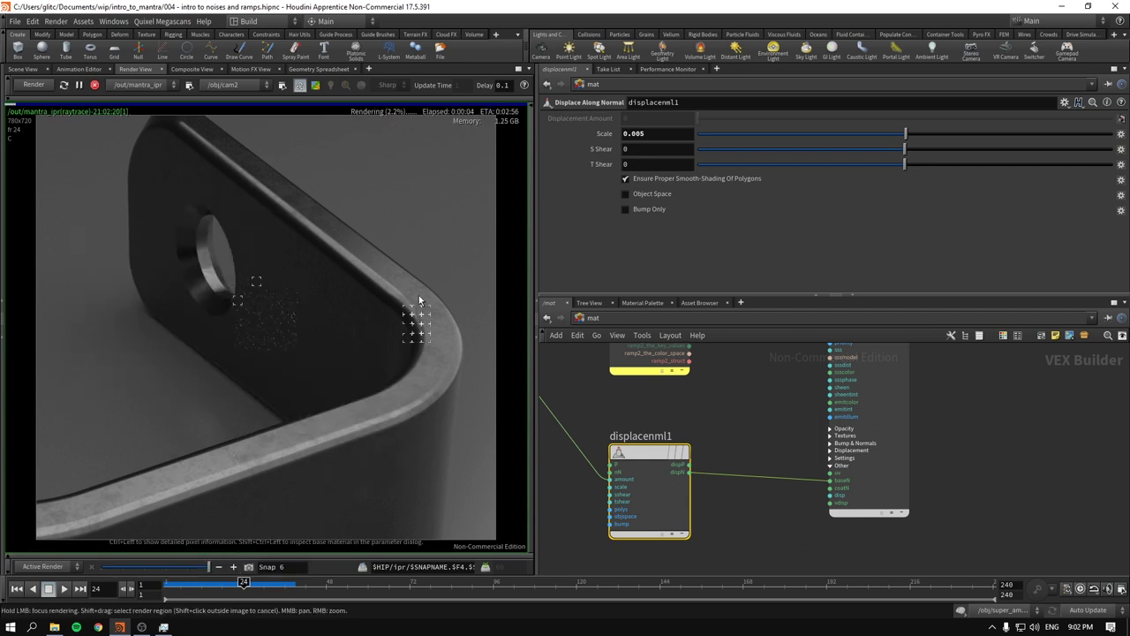
{"action": "mouse_move", "coordinate": [646, 455]}
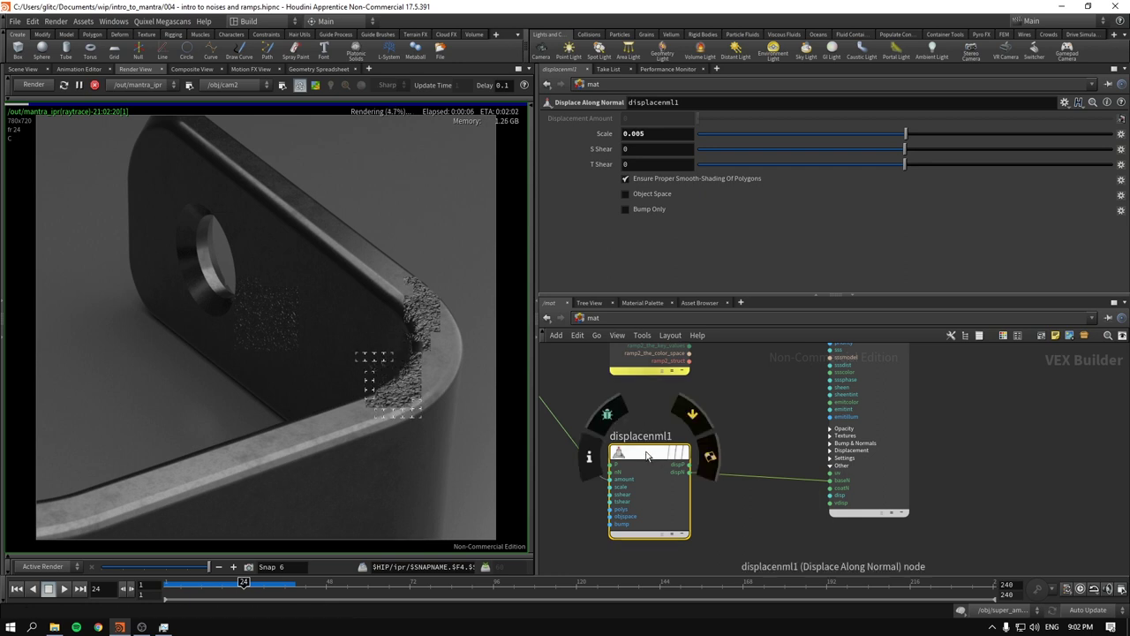
{"action": "middle_click_drag", "start_coordinate": [750, 410], "coordinate": [819, 435]}
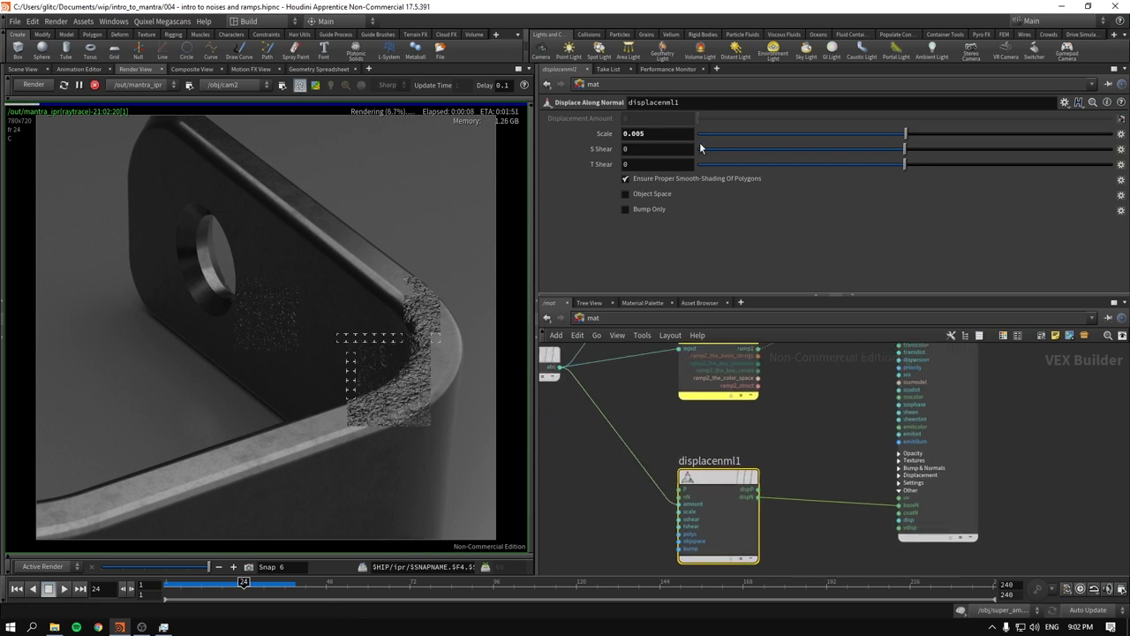
- Lower displacenml1's Scale from 0.005 to 0.001, then to 0.0002
{"action": "left_click", "coordinate": [637, 134]}
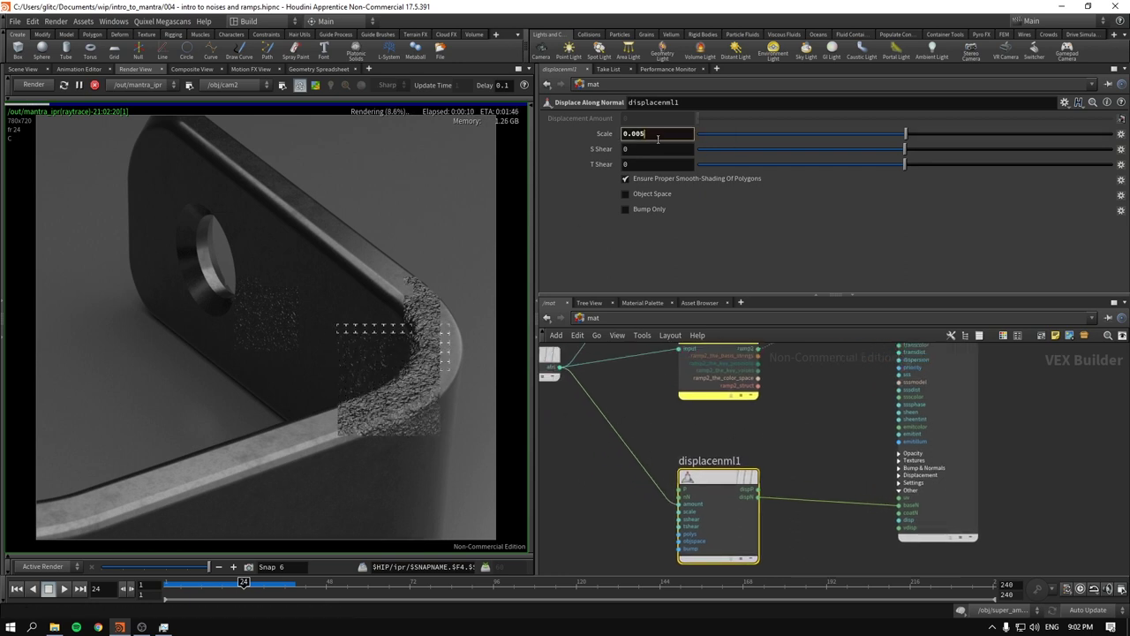
{"action": "key", "text": "BackSpace"}
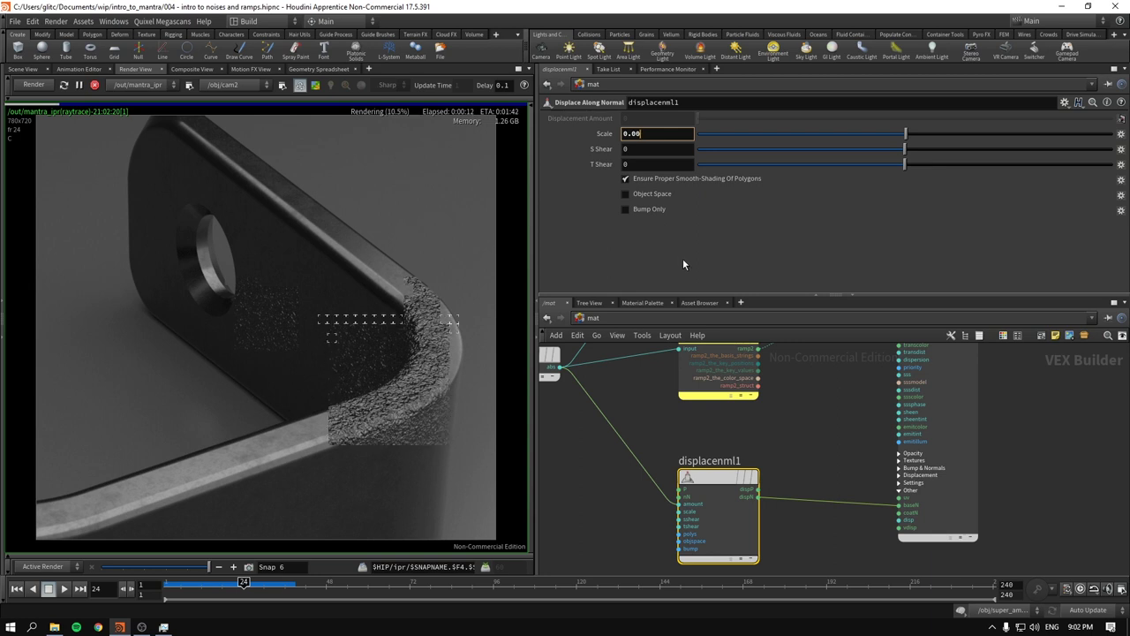
{"action": "type", "text": "1"}
{"action": "key", "text": "Return"}
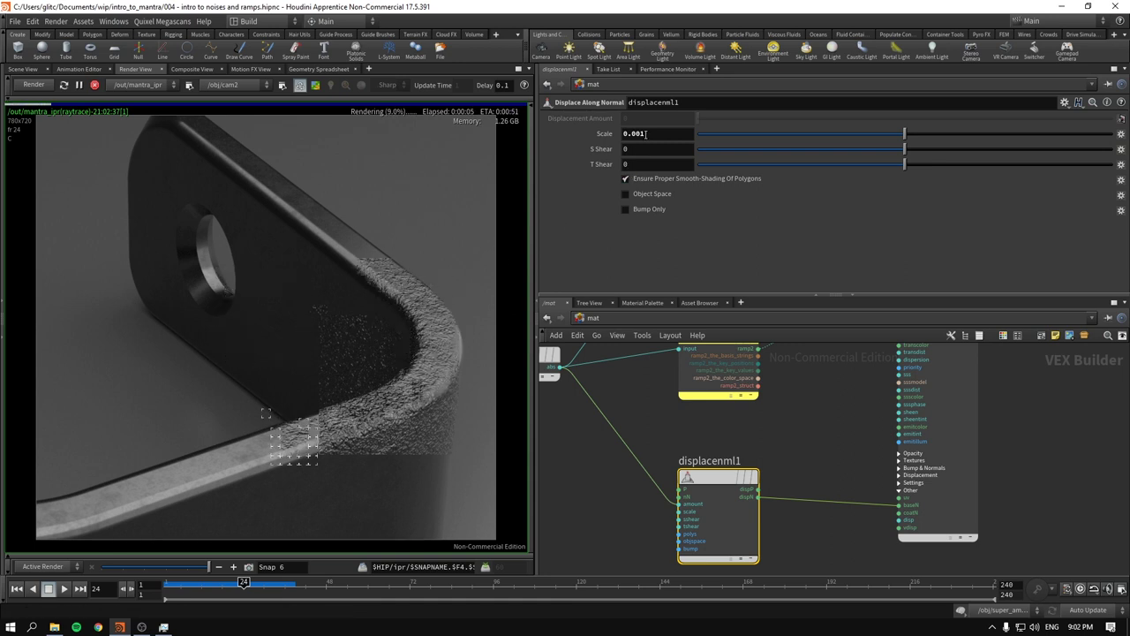
{"action": "type", "text": "0"}
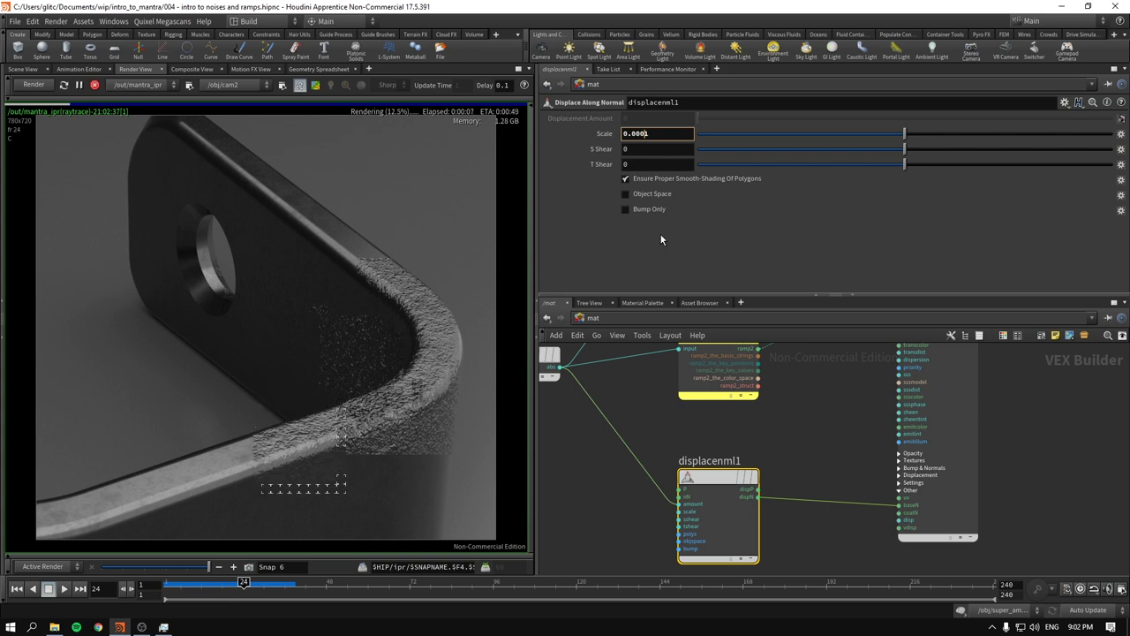
{"action": "type", "text": "2"}
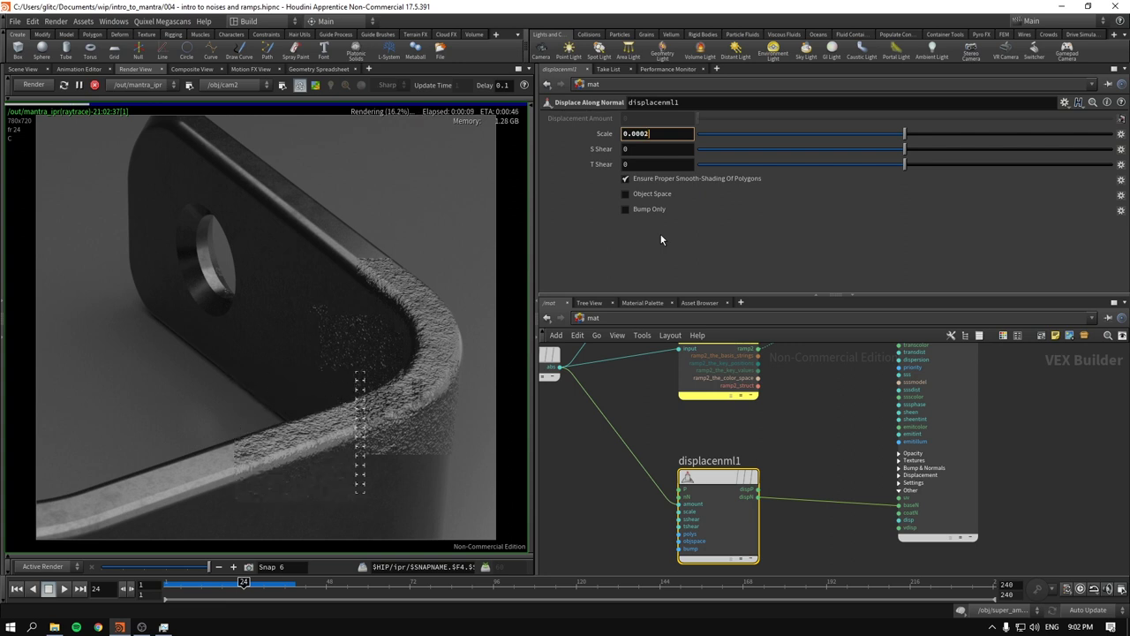
{"action": "key", "text": "Return"}
{"action": "mouse_move", "coordinate": [715, 479]}
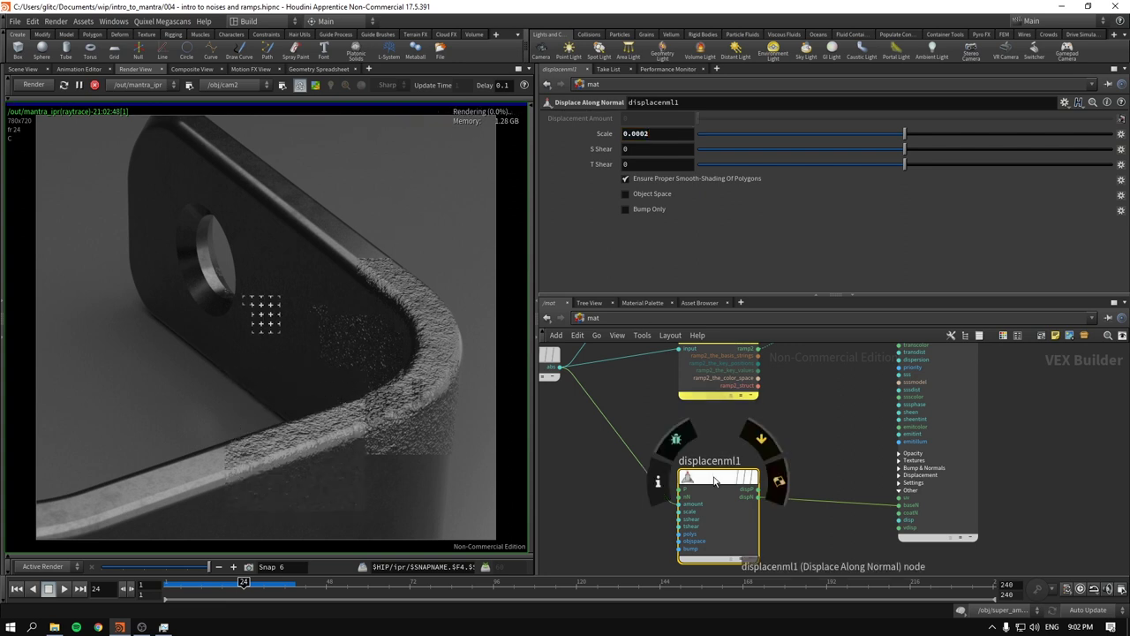
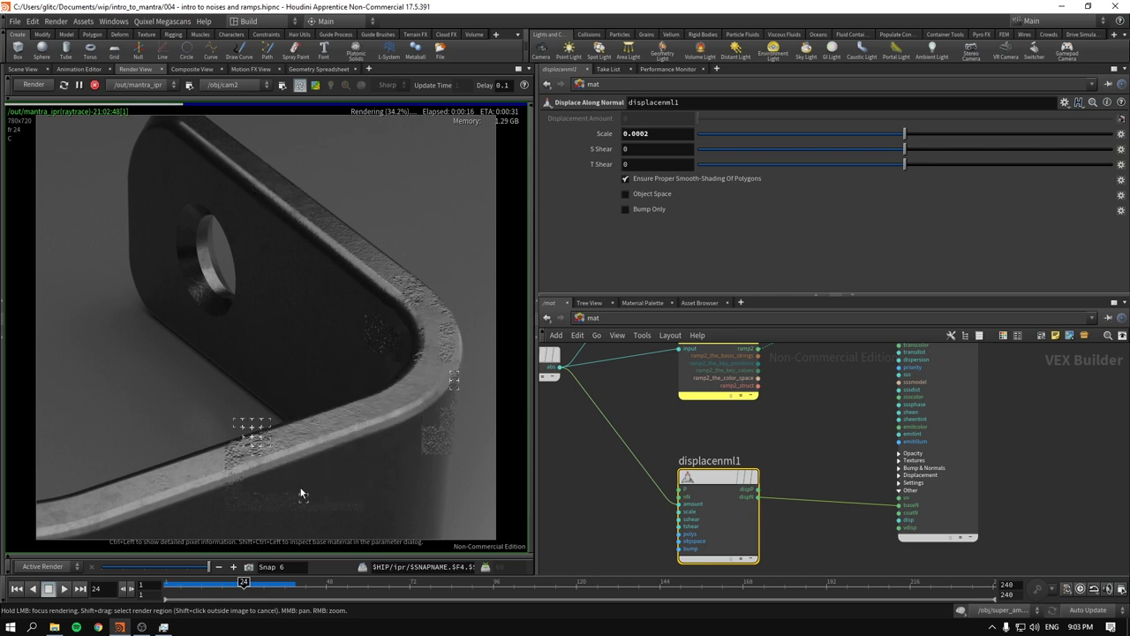
- Move abs1 aside and add a Ramp Parameter node below it in the mat network
{"action": "scroll", "coordinate": [706, 495], "scroll_direction": "down", "scroll_amount": 3}
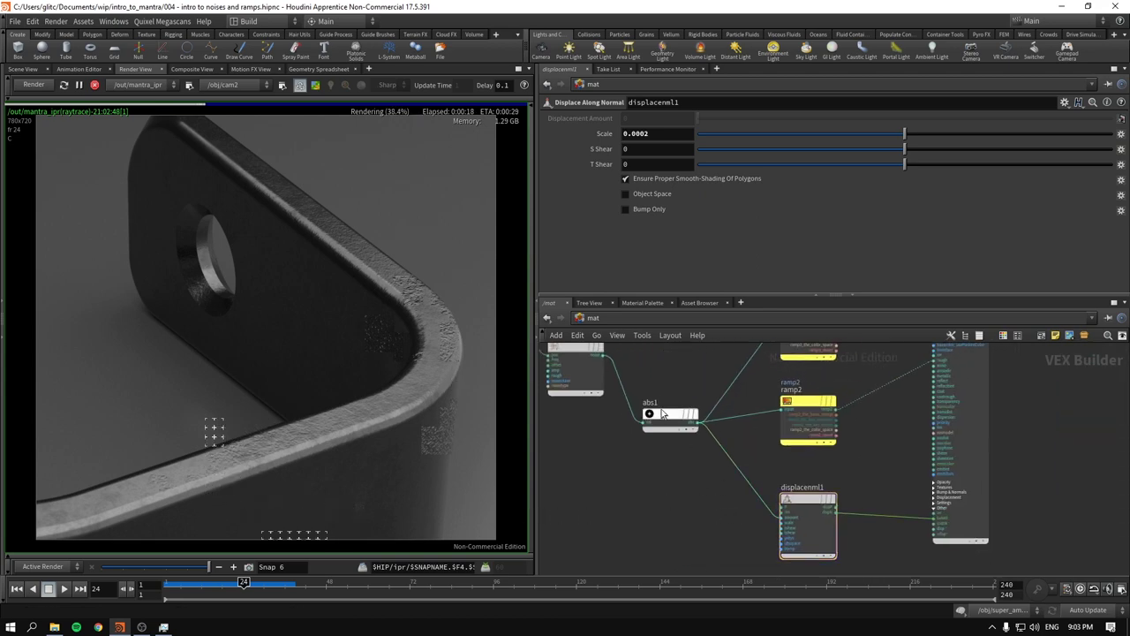
{"action": "left_click_drag", "start_coordinate": [669, 415], "coordinate": [546, 469]}
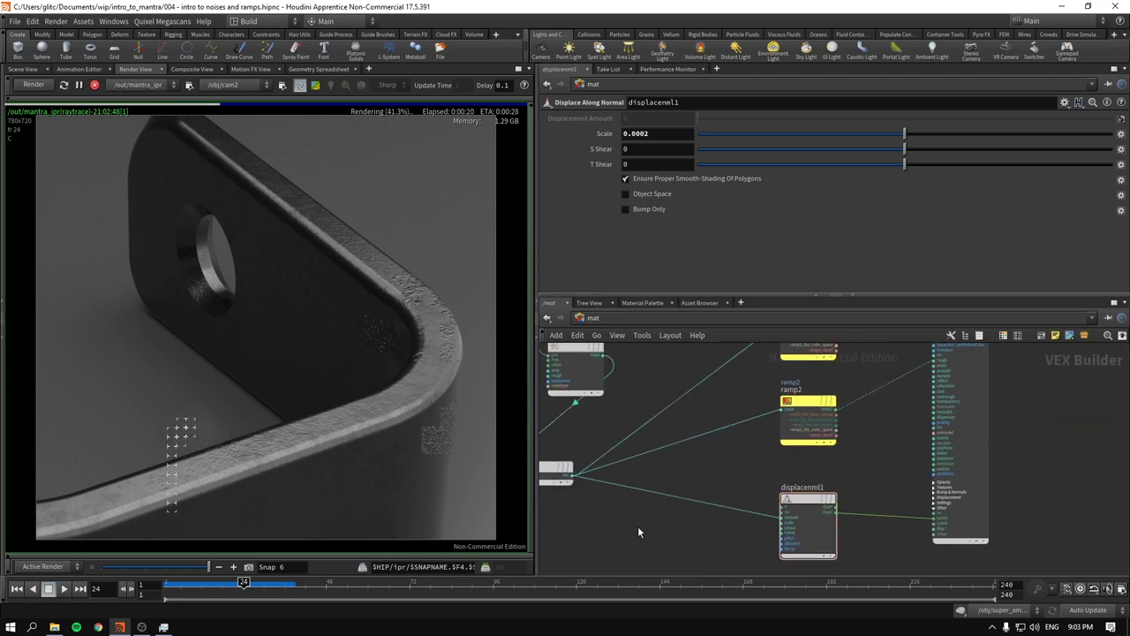
{"action": "key", "text": "Tab"}
{"action": "type", "text": "ramp"}
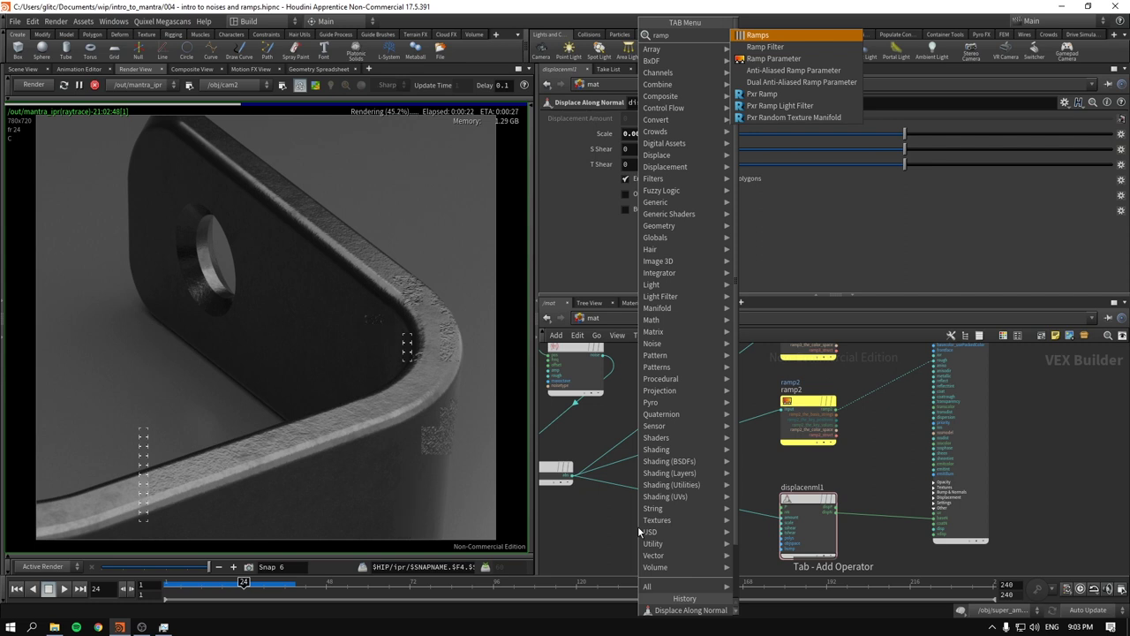
{"action": "key", "text": "Down"}
{"action": "key", "text": "Return"}
{"action": "left_click", "coordinate": [643, 528]}
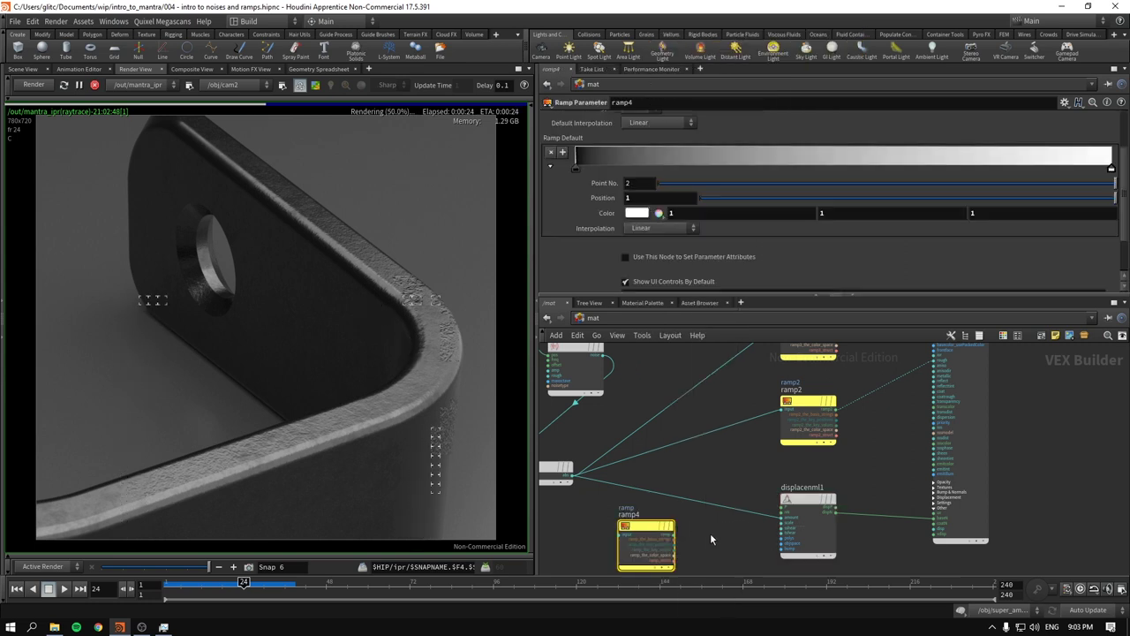
- Name the node ramp4 and splice it into the abs1 → displacenml1 connection
{"action": "scroll", "coordinate": [733, 526], "scroll_direction": "down", "scroll_amount": 2}
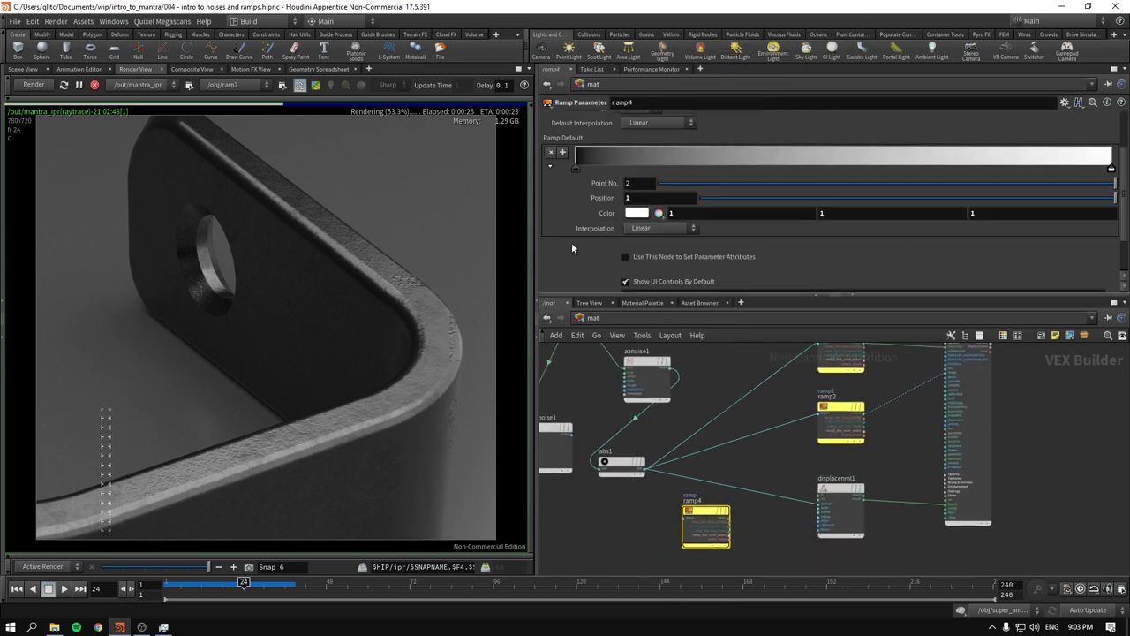
{"action": "scroll", "coordinate": [623, 154], "scroll_direction": "up", "scroll_amount": 2}
{"action": "left_click", "coordinate": [664, 120]}
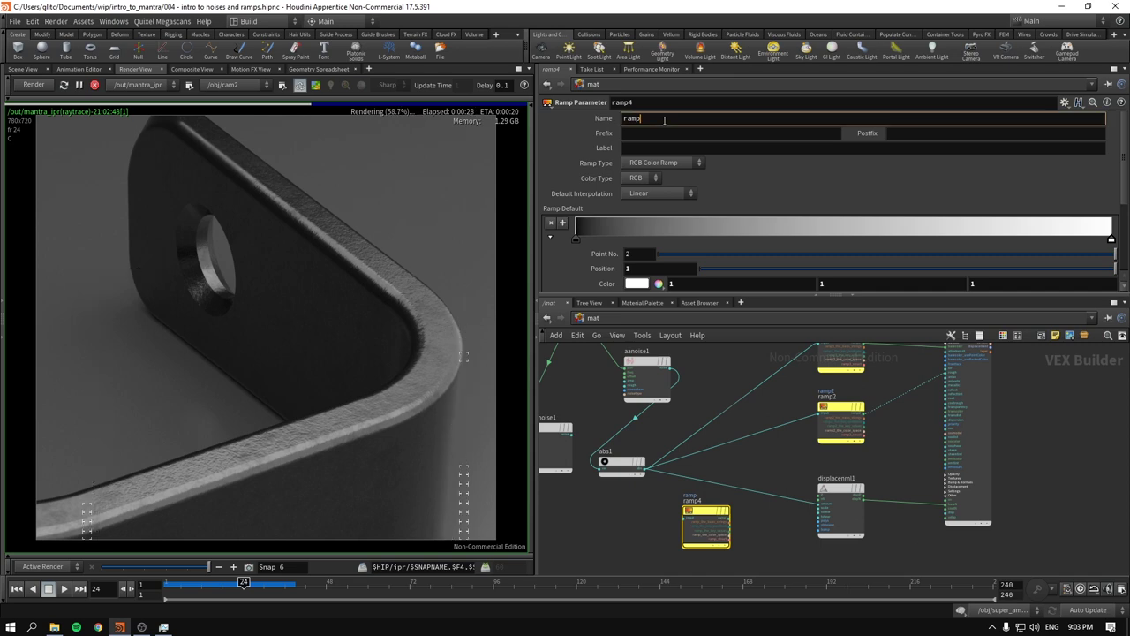
{"action": "type", "text": "4"}
{"action": "key", "text": "Return"}
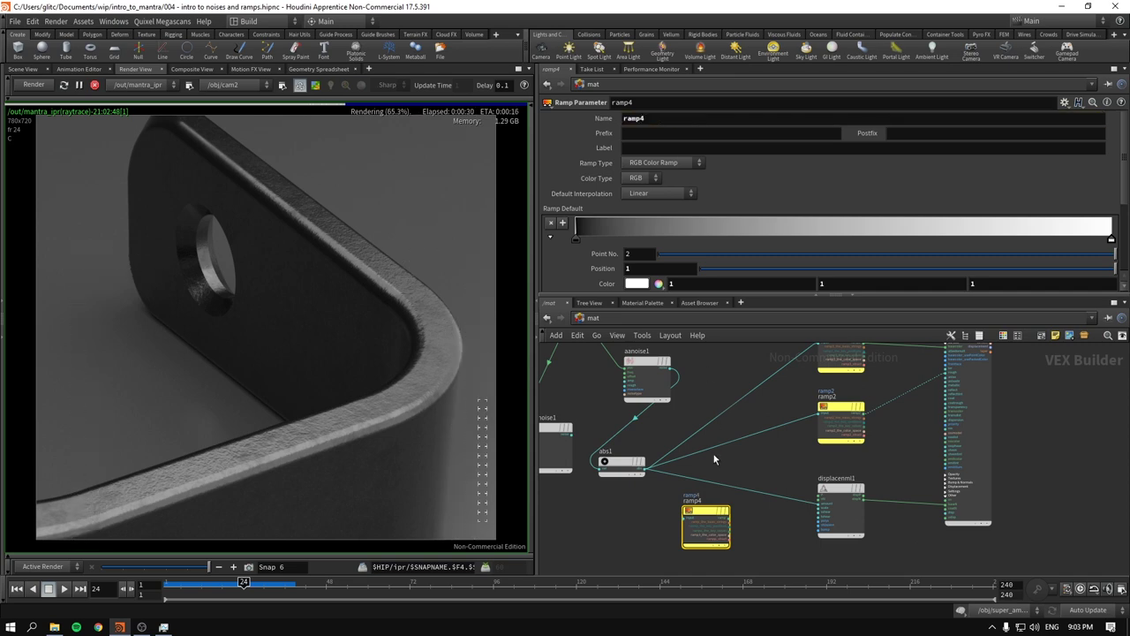
{"action": "left_click_drag", "start_coordinate": [705, 521], "coordinate": [742, 498]}
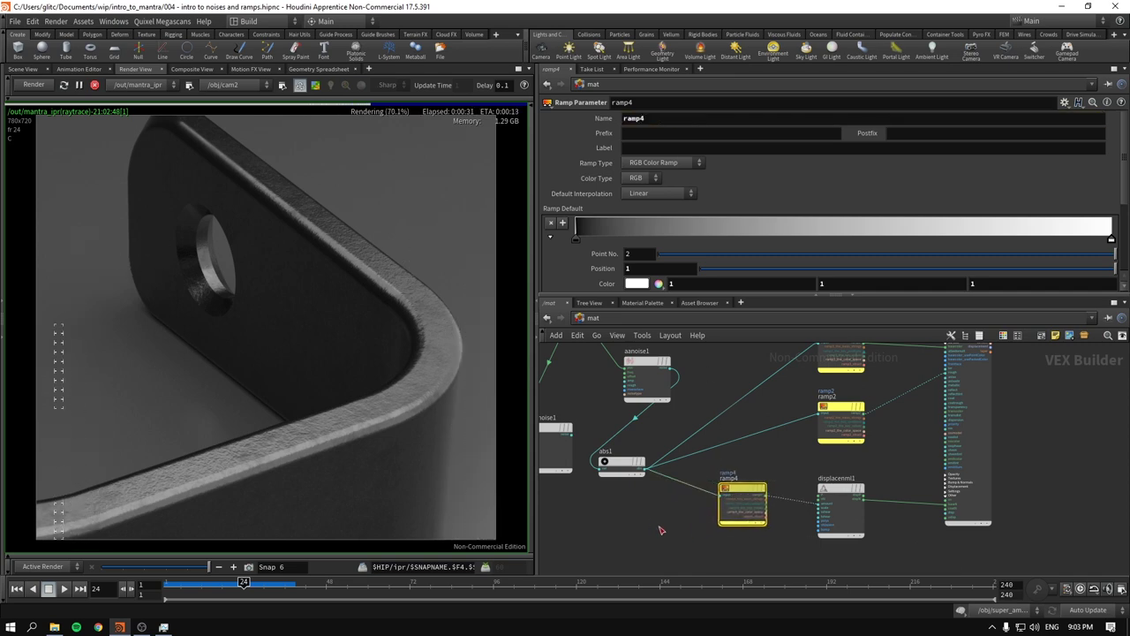
- Add two new keys side by side near the middle of the ramp4 ramp
{"action": "scroll", "coordinate": [963, 231], "scroll_direction": "down", "scroll_amount": 2}
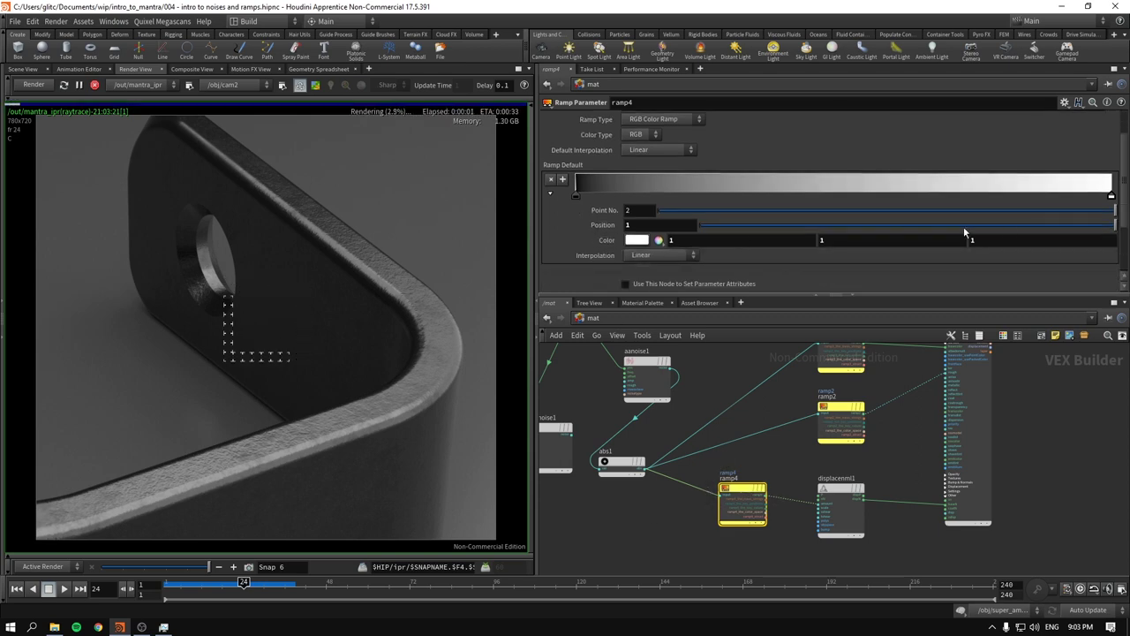
{"action": "left_click", "coordinate": [575, 195]}
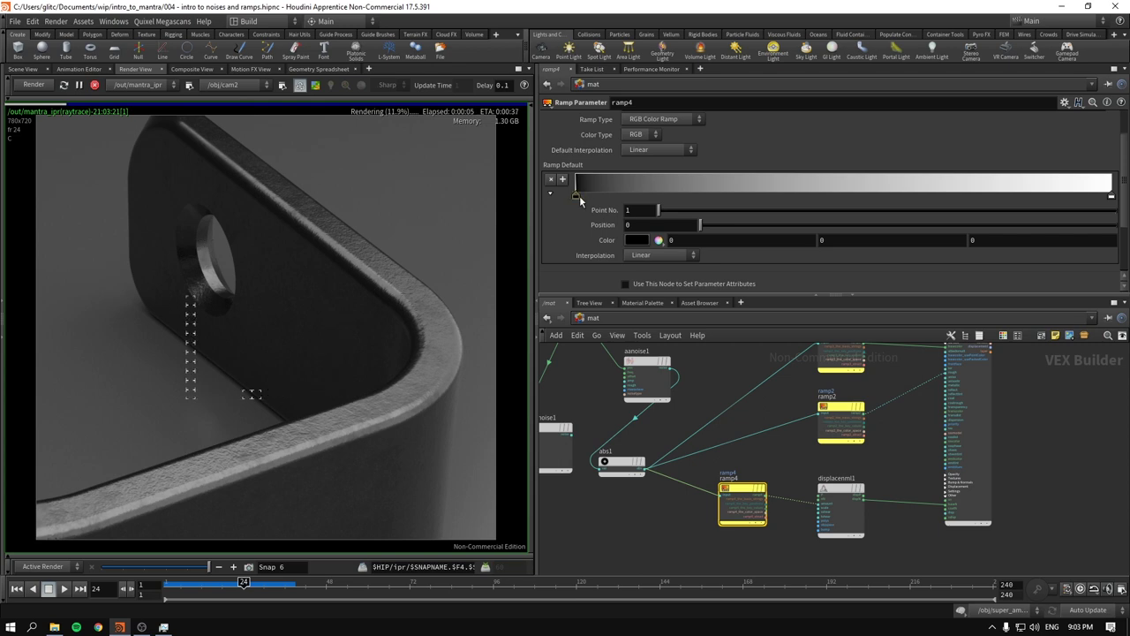
{"action": "left_click", "coordinate": [739, 190]}
{"action": "left_click_drag", "start_coordinate": [737, 215], "coordinate": [744, 215]}
{"action": "scroll", "coordinate": [774, 178], "scroll_direction": "down", "scroll_amount": 2}
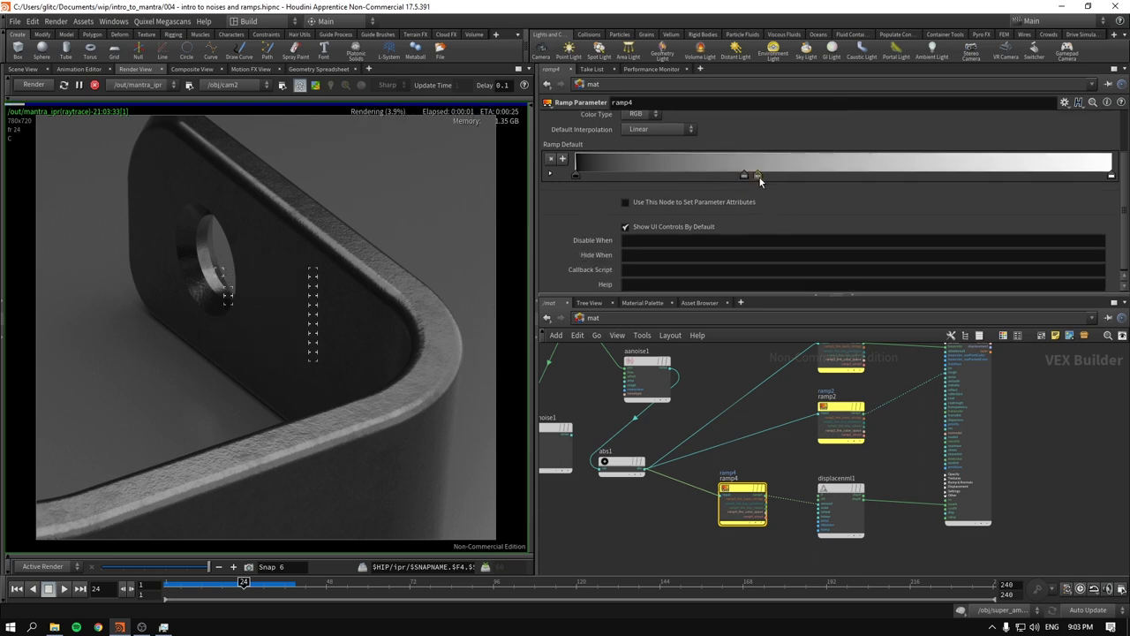
{"action": "left_click_drag", "start_coordinate": [759, 178], "coordinate": [765, 177]}
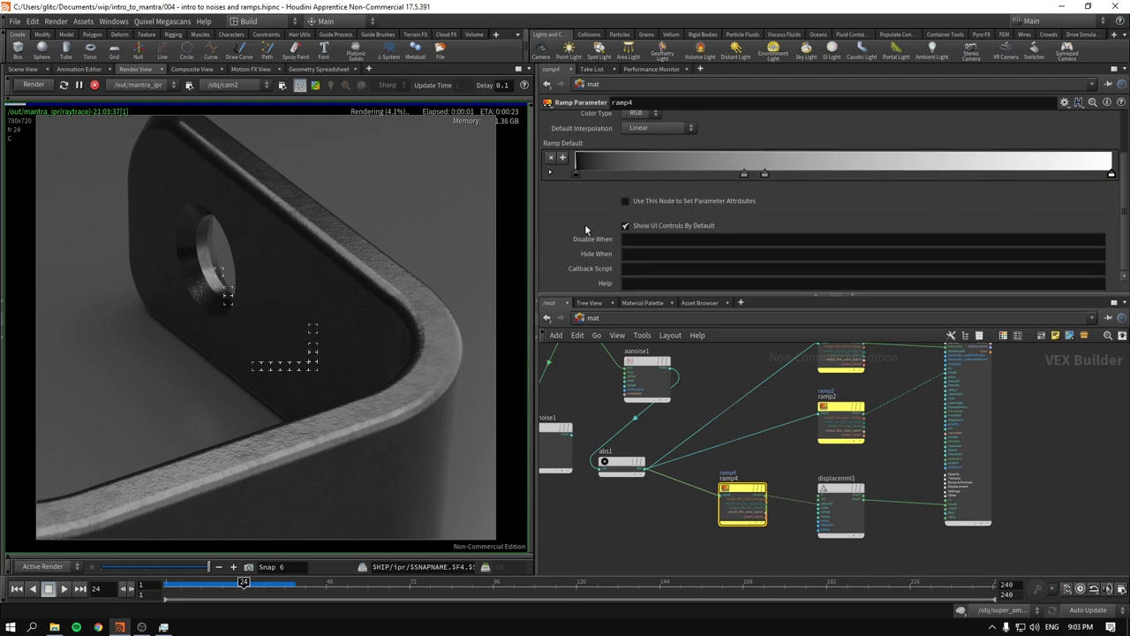
- Set the ramp's end key colour to black (0, 0, 0)
{"action": "left_click", "coordinate": [550, 171]}
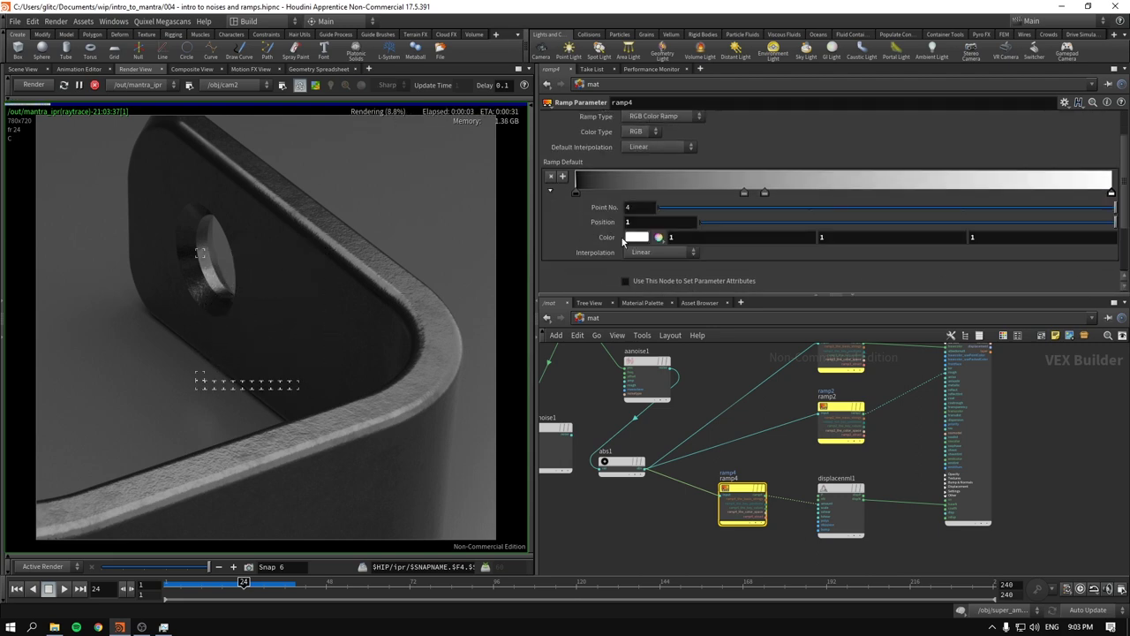
{"action": "left_click", "coordinate": [692, 238]}
{"action": "type", "text": "0"}
{"action": "key", "text": "Tab"}
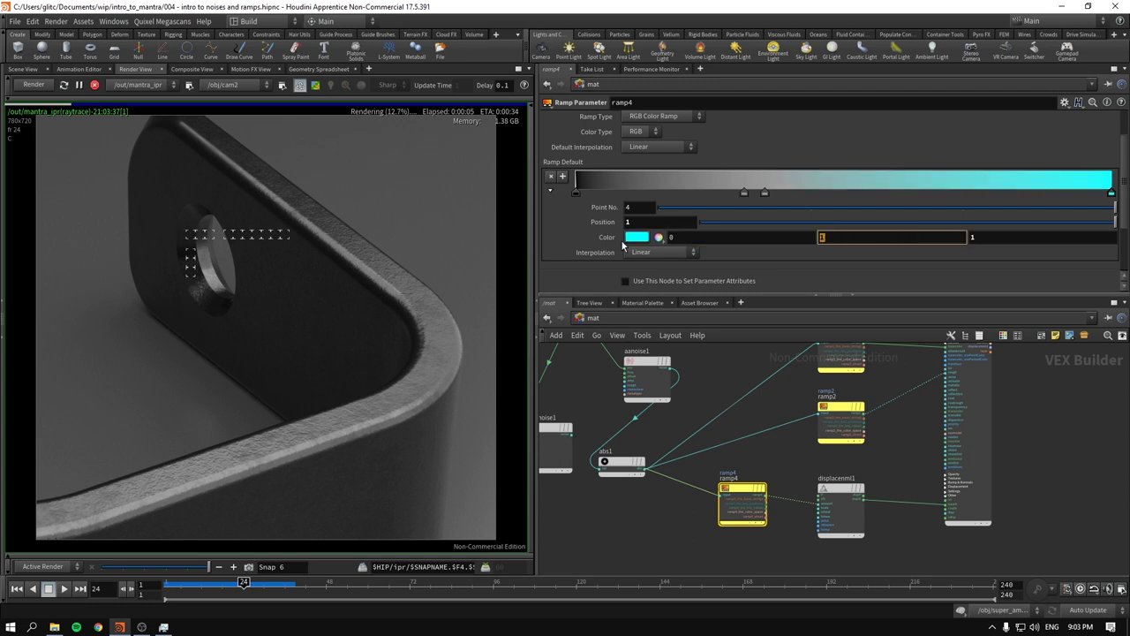
{"action": "type", "text": "0"}
{"action": "key", "text": "Tab"}
{"action": "type", "text": "0"}
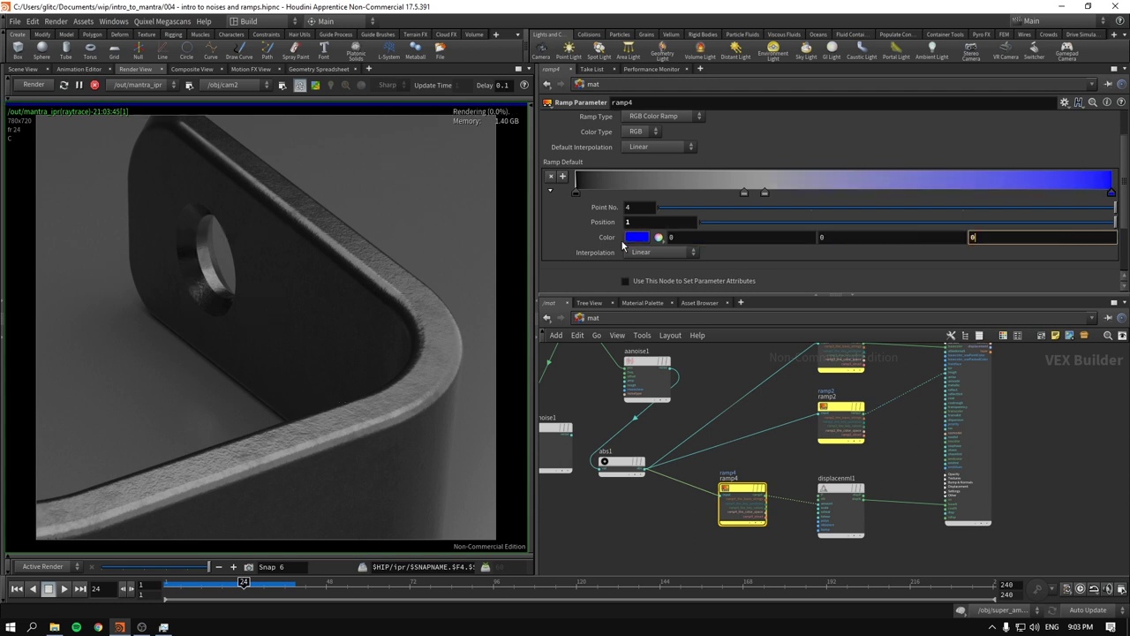
{"action": "key", "text": "Return"}
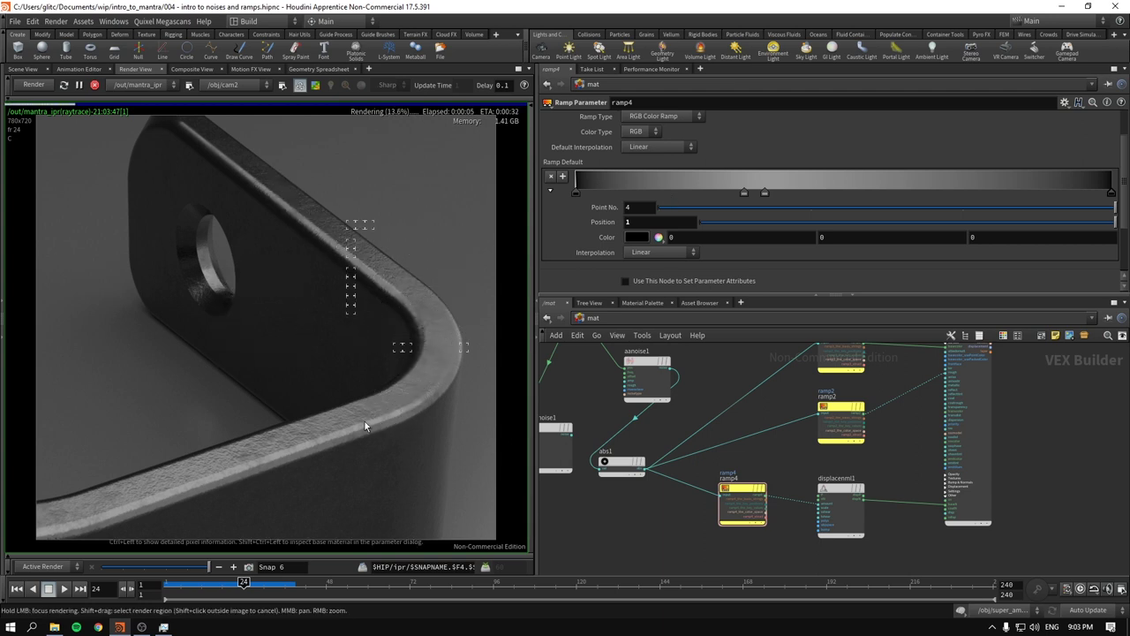
- Slide ramp4's first black key in to about 0.19 and the last to about 0.49
{"action": "left_click_drag", "start_coordinate": [365, 422], "coordinate": [285, 451]}
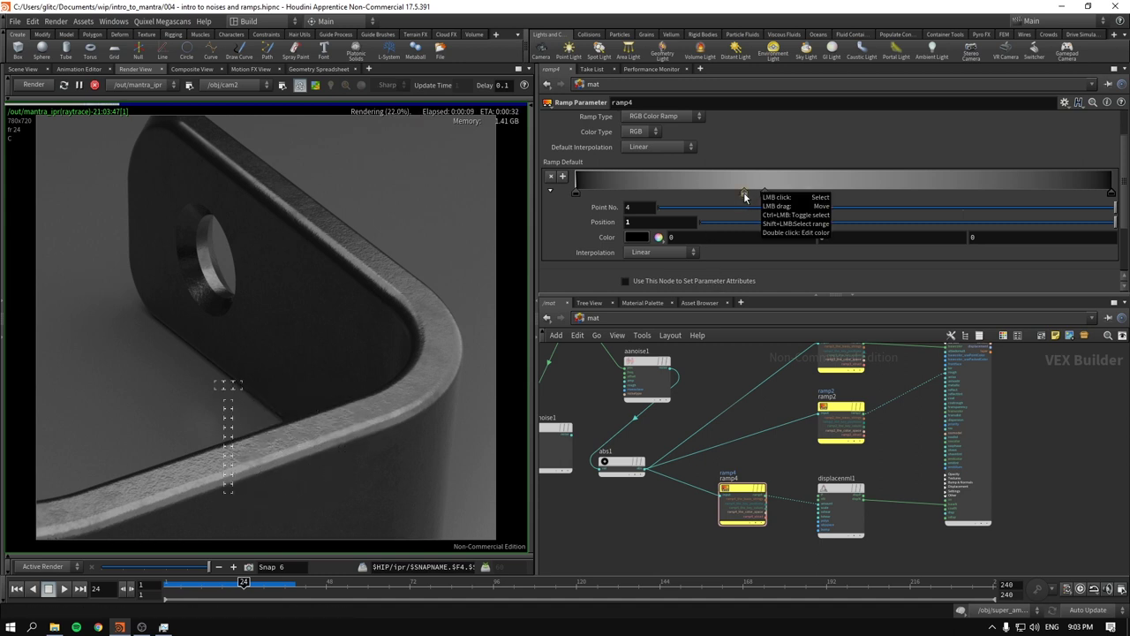
{"action": "left_click_drag", "start_coordinate": [576, 192], "coordinate": [616, 193]}
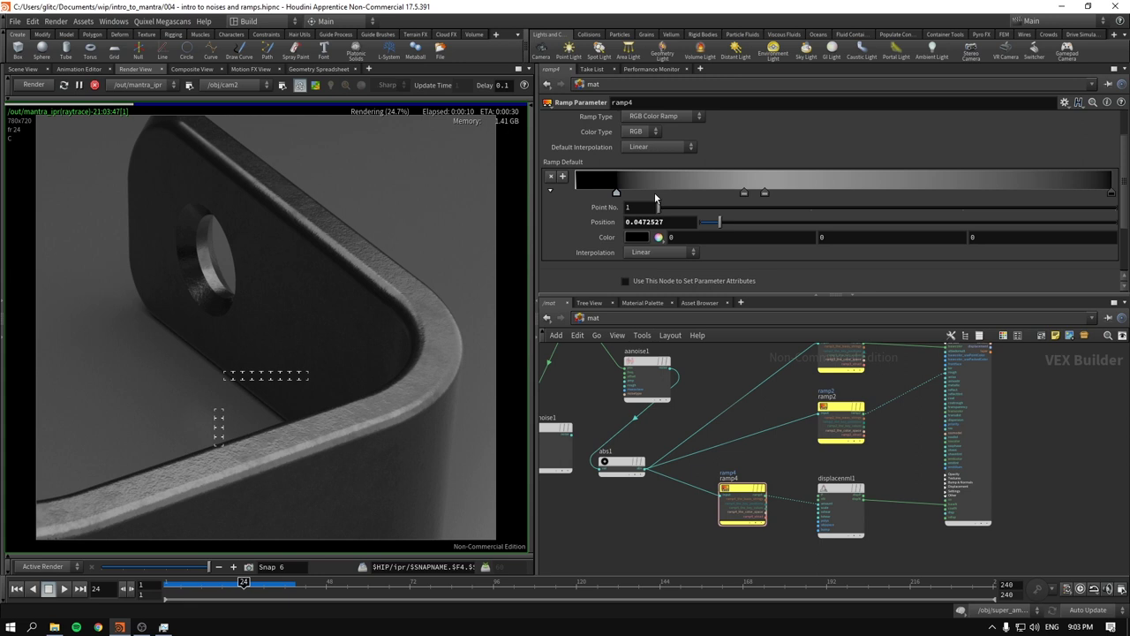
{"action": "left_click", "coordinate": [654, 195]}
{"action": "left_click_drag", "start_coordinate": [1113, 194], "coordinate": [925, 193]}
{"action": "left_click_drag", "start_coordinate": [839, 190], "coordinate": [839, 193]}
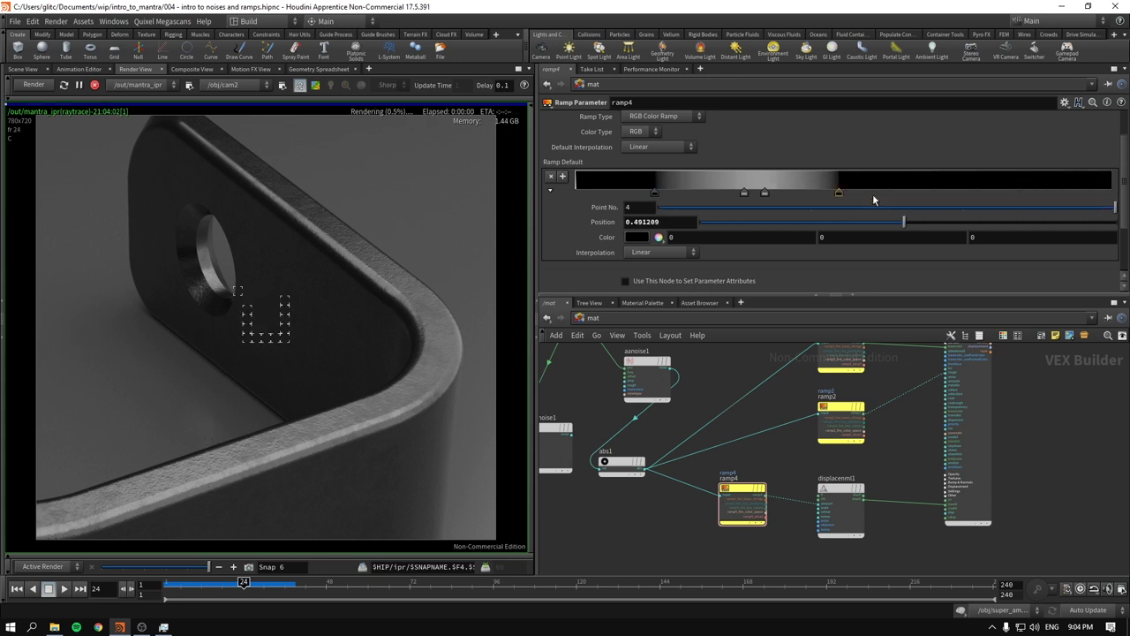
{"action": "left_click_drag", "start_coordinate": [654, 193], "coordinate": [676, 195]}
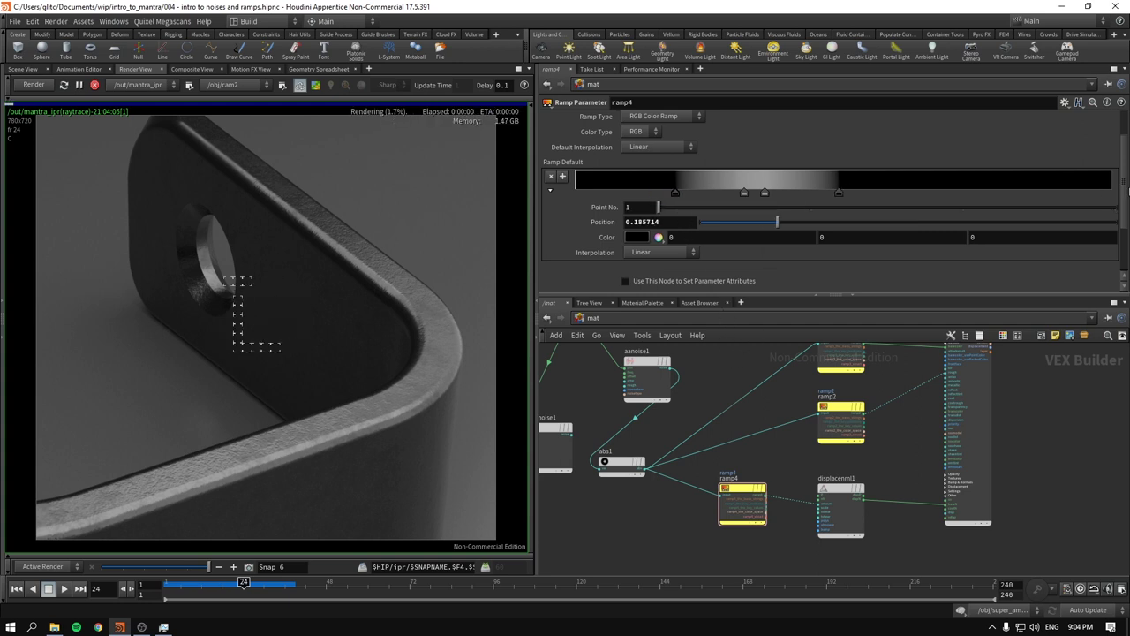
{"action": "scroll", "coordinate": [1128, 183], "scroll_direction": "up", "scroll_amount": 2}
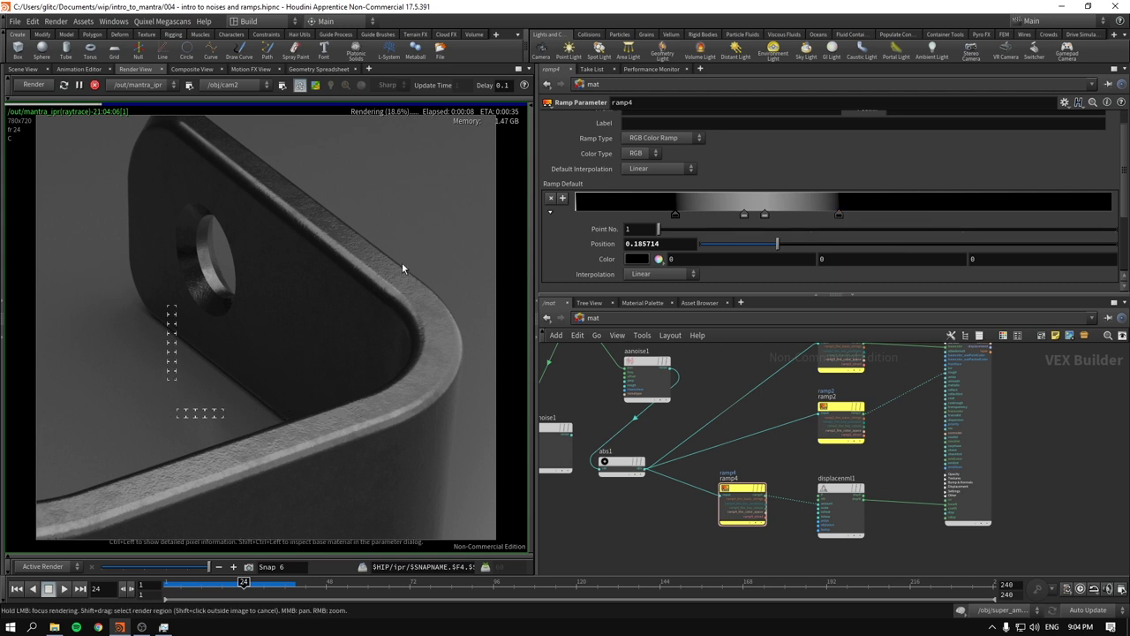
{"action": "mouse_move", "coordinate": [421, 331]}
{"action": "left_mouse_down"}
{"action": "mouse_move", "coordinate": [426, 375]}
{"action": "mouse_move", "coordinate": [385, 401]}
{"action": "mouse_move", "coordinate": [364, 445]}
{"action": "mouse_move", "coordinate": [320, 451]}
{"action": "mouse_move", "coordinate": [428, 384]}
{"action": "mouse_move", "coordinate": [456, 343]}
{"action": "mouse_move", "coordinate": [437, 302]}
{"action": "mouse_move", "coordinate": [361, 258]}
{"action": "mouse_move", "coordinate": [420, 297]}
{"action": "left_mouse_up"}
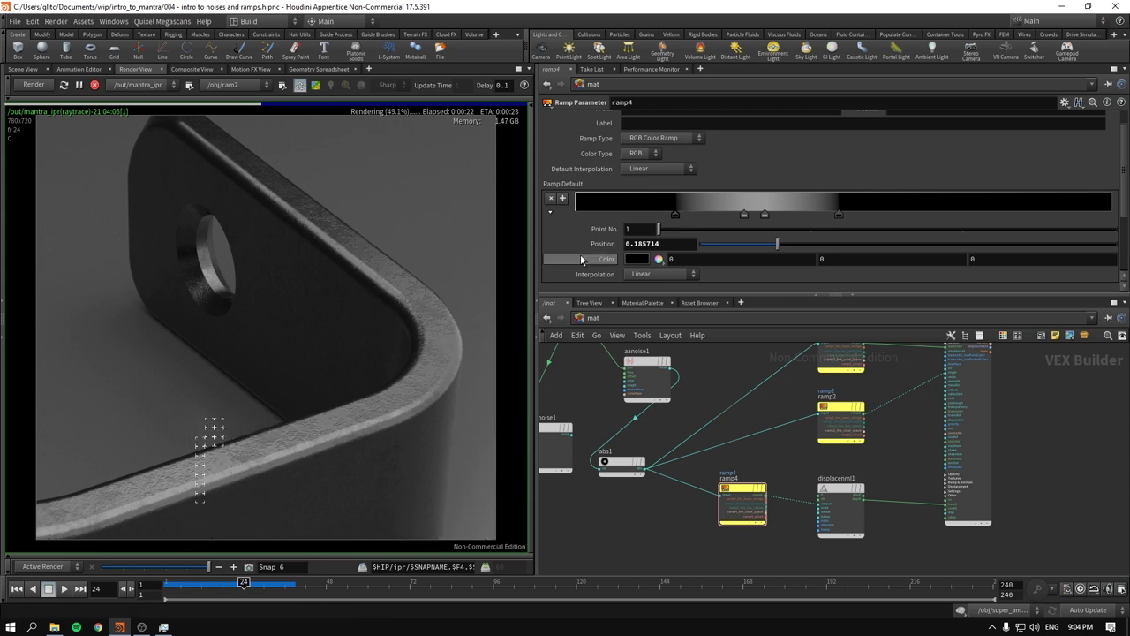
- Switch the first and second ramp4 keys to Bezier interpolation
{"action": "scroll", "coordinate": [579, 254], "scroll_direction": "down", "scroll_amount": 2}
{"action": "scroll", "coordinate": [578, 254], "scroll_direction": "up", "scroll_amount": 1}
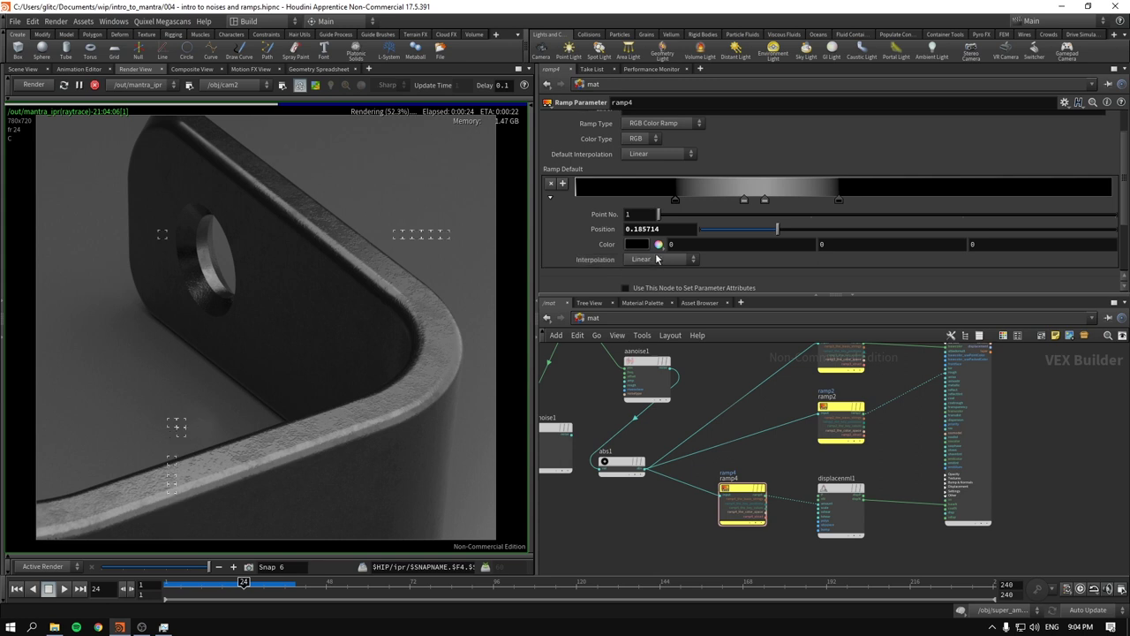
{"action": "left_click", "coordinate": [659, 261]}
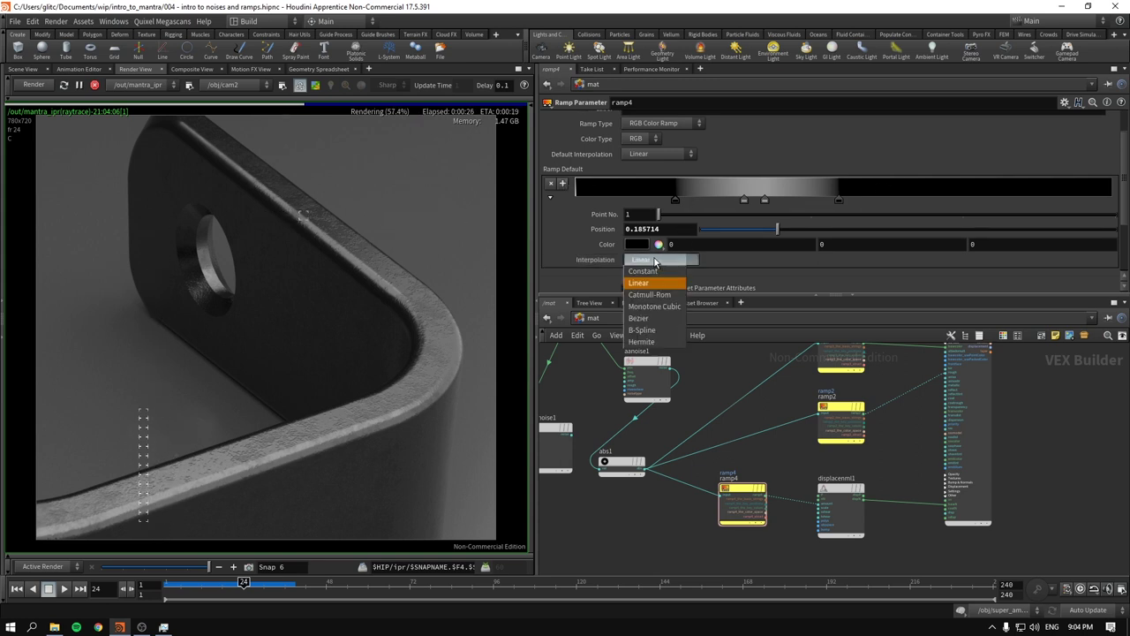
{"action": "left_click", "coordinate": [661, 319]}
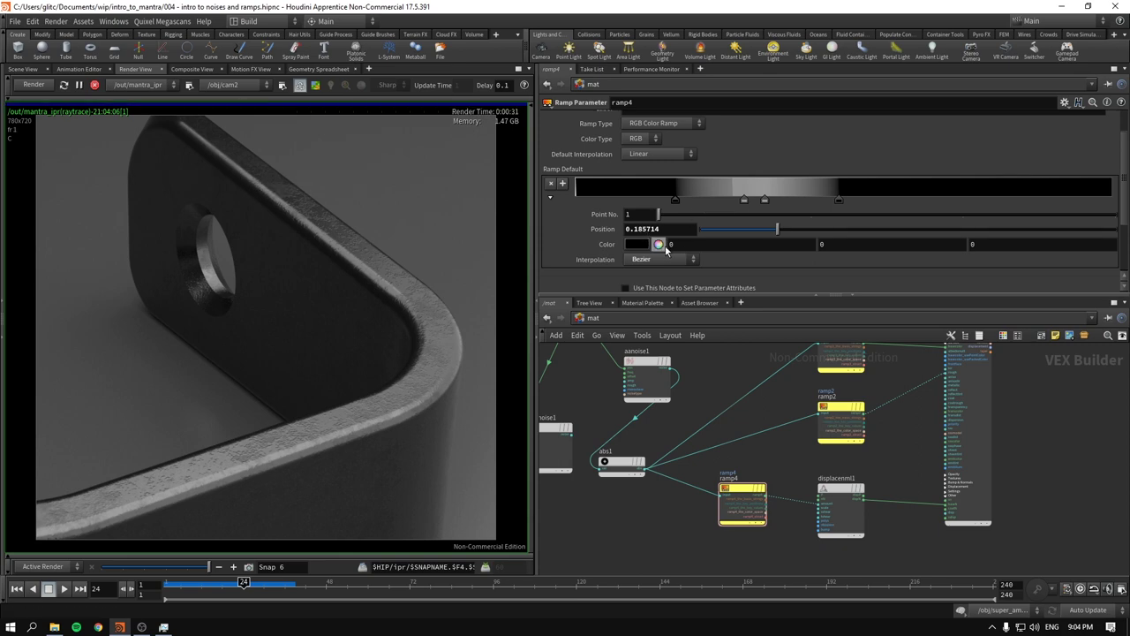
{"action": "left_click", "coordinate": [744, 200]}
{"action": "left_click", "coordinate": [661, 260]}
{"action": "left_click", "coordinate": [655, 318]}
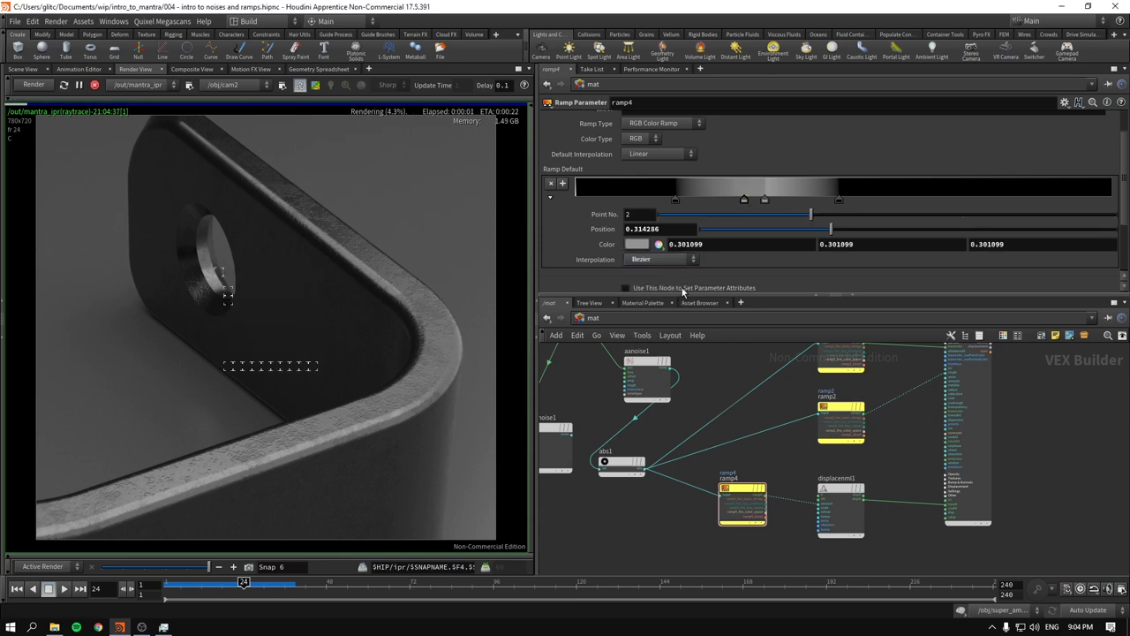
- Switch the third and fourth ramp4 keys to Bezier interpolation as well
{"action": "left_click", "coordinate": [765, 205]}
{"action": "left_click", "coordinate": [662, 260]}
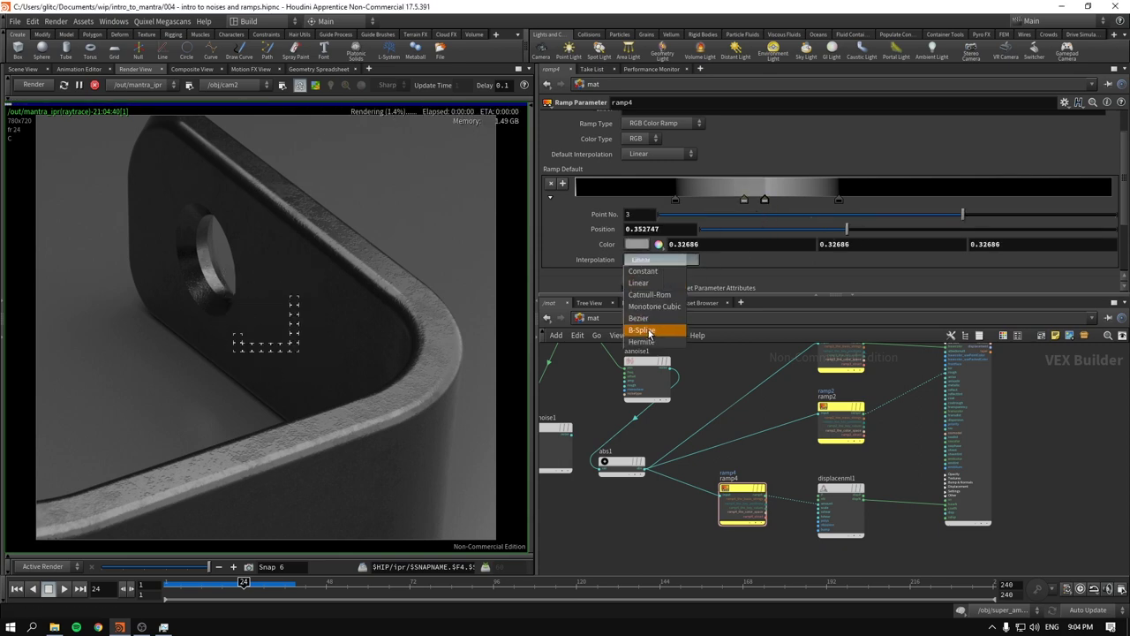
{"action": "left_click", "coordinate": [649, 320]}
{"action": "left_click", "coordinate": [838, 201]}
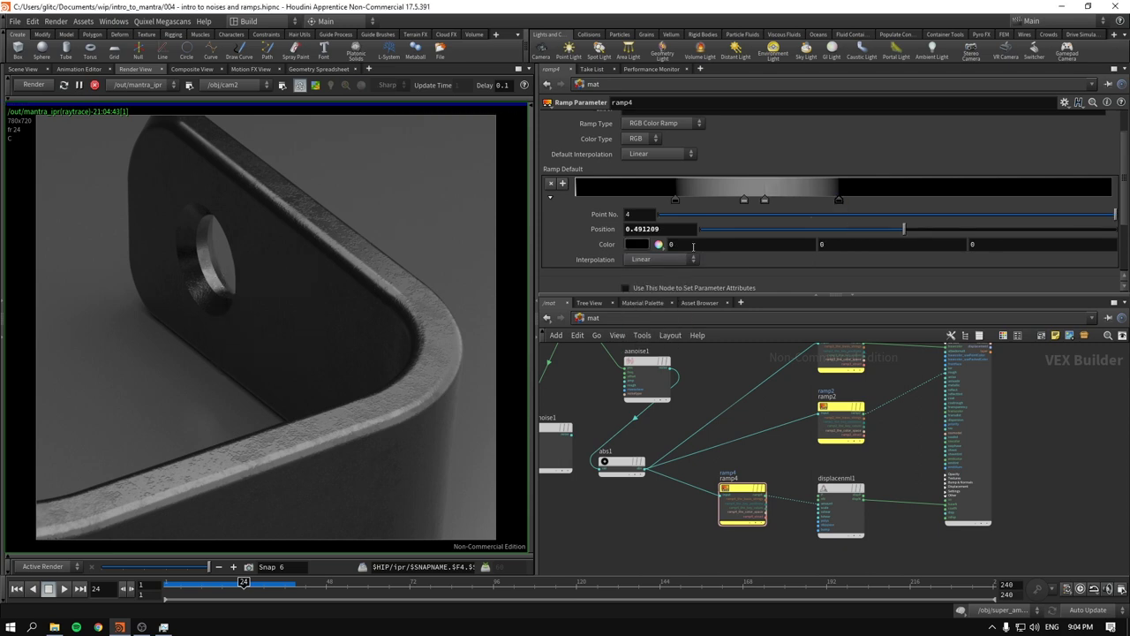
{"action": "left_click", "coordinate": [662, 260]}
{"action": "left_click", "coordinate": [663, 316]}
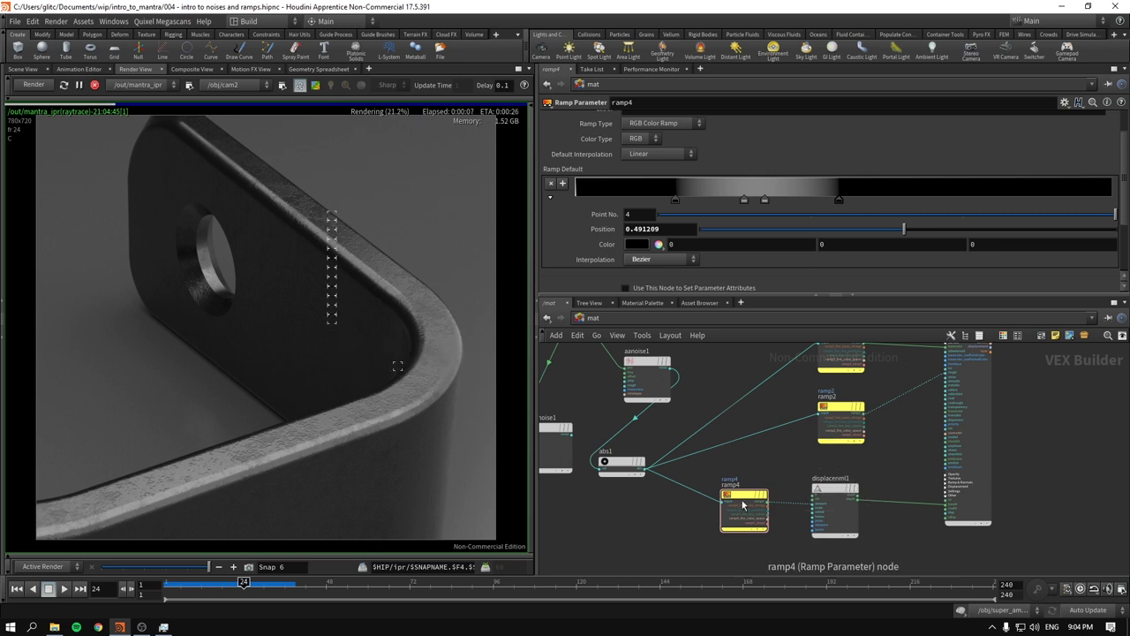
- Change displacenml1's Scale from 0.0002 to -0.0001 so the wear pushes inward
{"action": "left_click_drag", "start_coordinate": [741, 505], "coordinate": [747, 498]}
{"action": "left_click", "coordinate": [827, 491]}
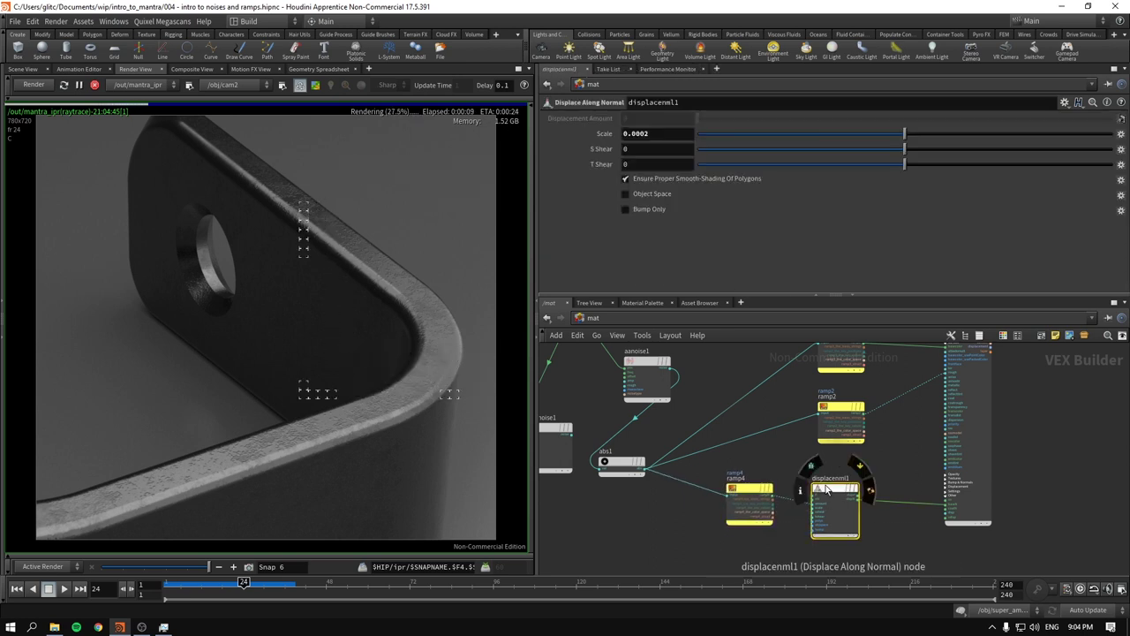
{"action": "left_click", "coordinate": [624, 133]}
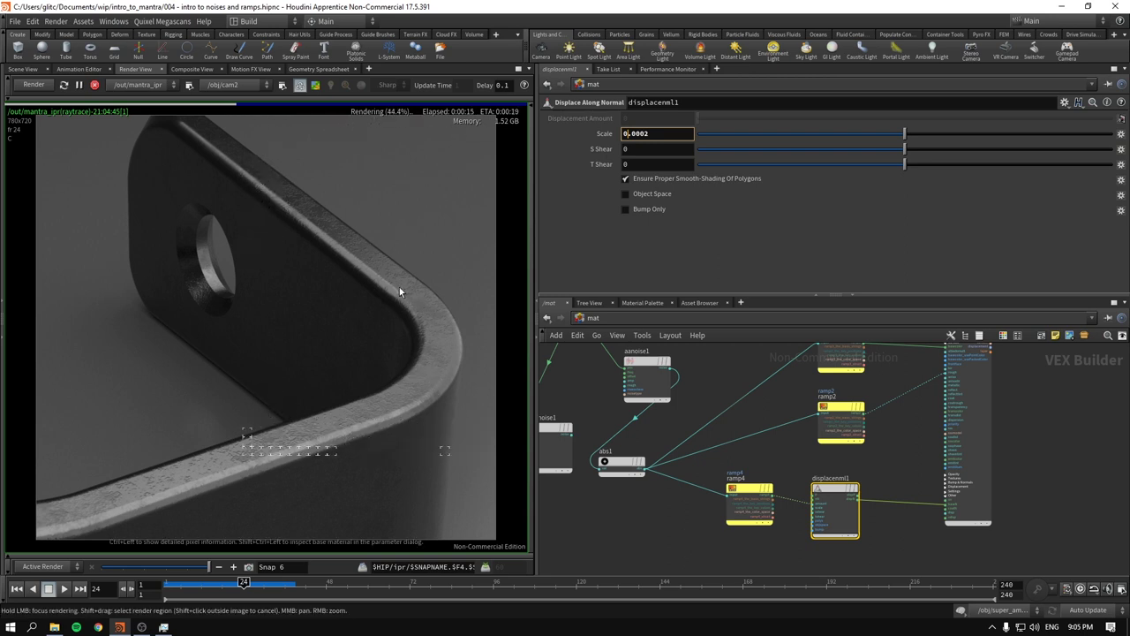
{"action": "mouse_move", "coordinate": [180, 290]}
{"action": "left_mouse_down"}
{"action": "mouse_move", "coordinate": [251, 238]}
{"action": "mouse_move", "coordinate": [292, 223]}
{"action": "left_mouse_up"}
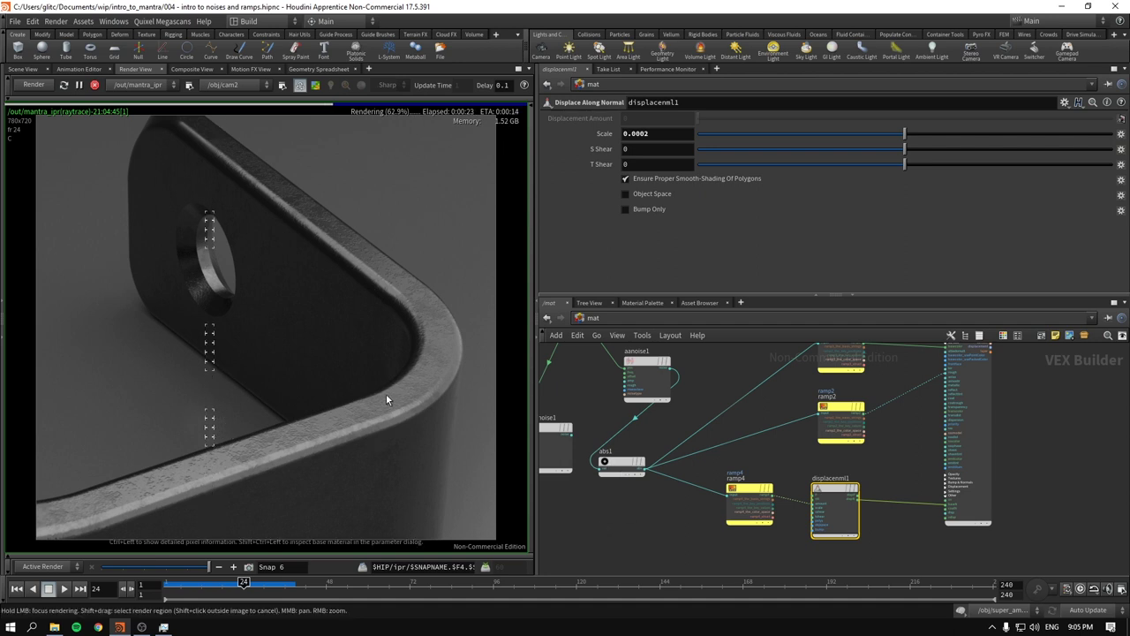
{"action": "left_click", "coordinate": [623, 133]}
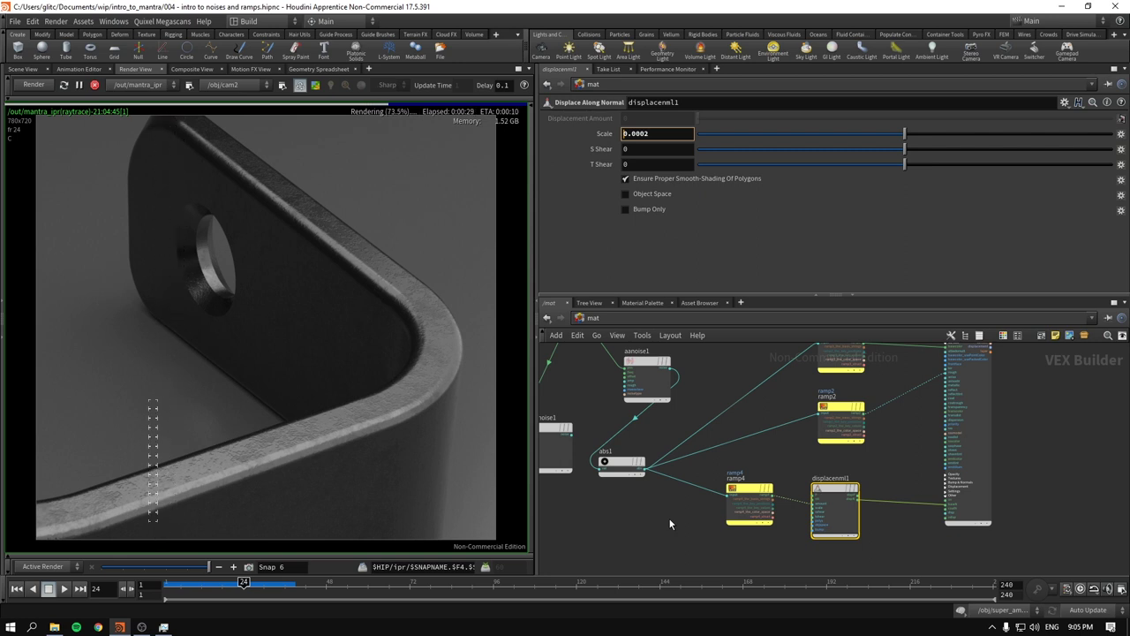
{"action": "type", "text": "-"}
{"action": "key", "text": "Return"}
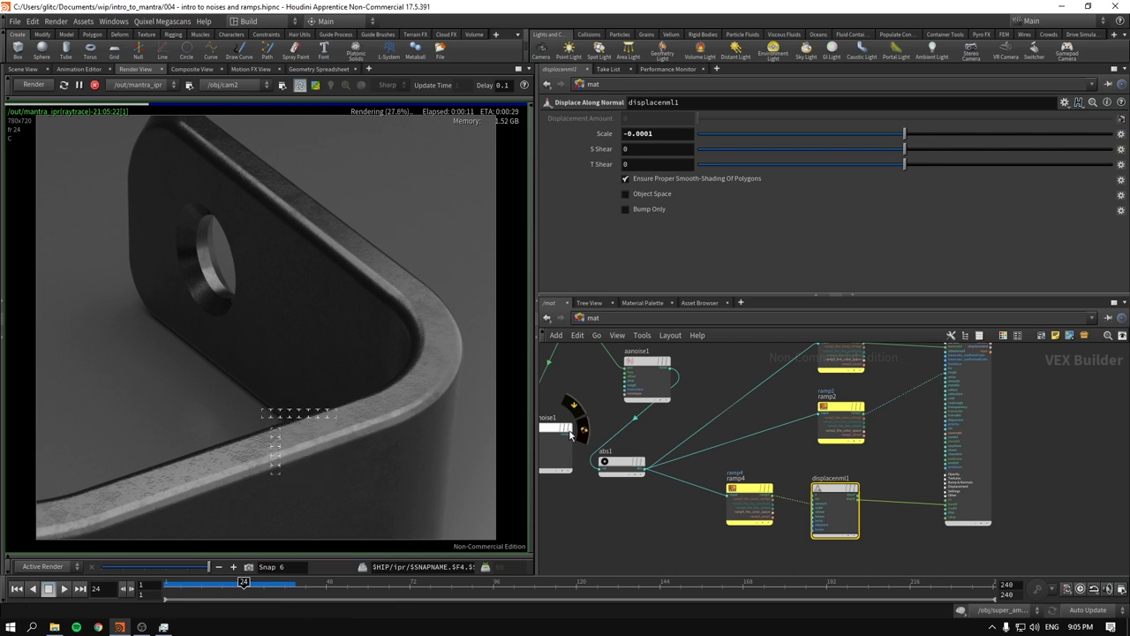
- Spread ramp4's black outer keys wider, putting the last key at 0.68022
{"action": "left_click", "coordinate": [740, 489]}
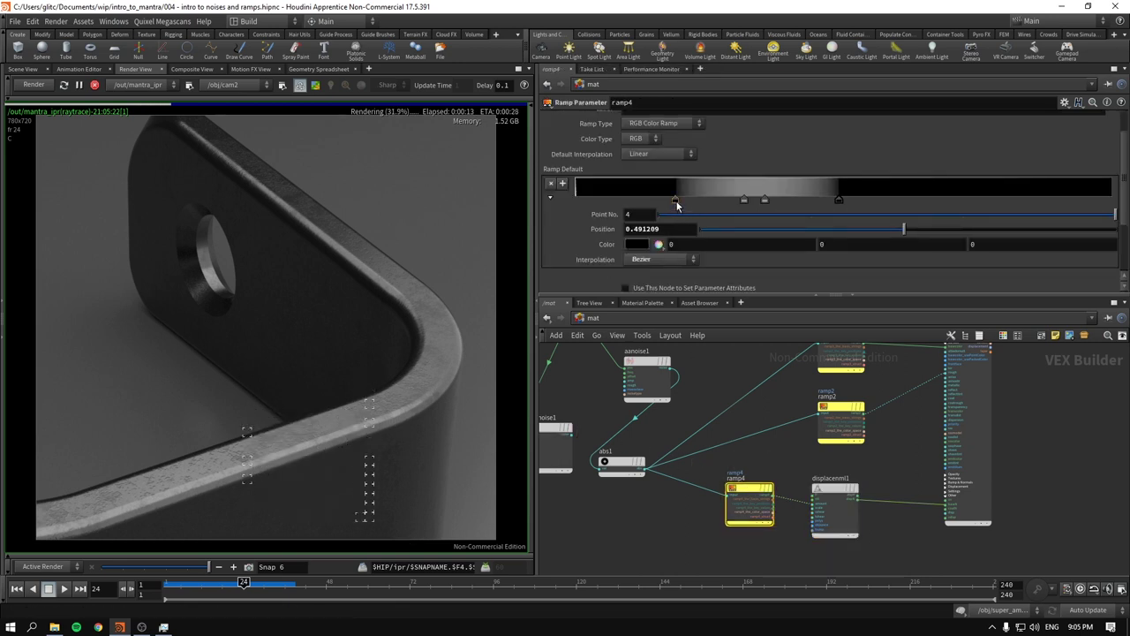
{"action": "left_click_drag", "start_coordinate": [674, 202], "coordinate": [618, 202]}
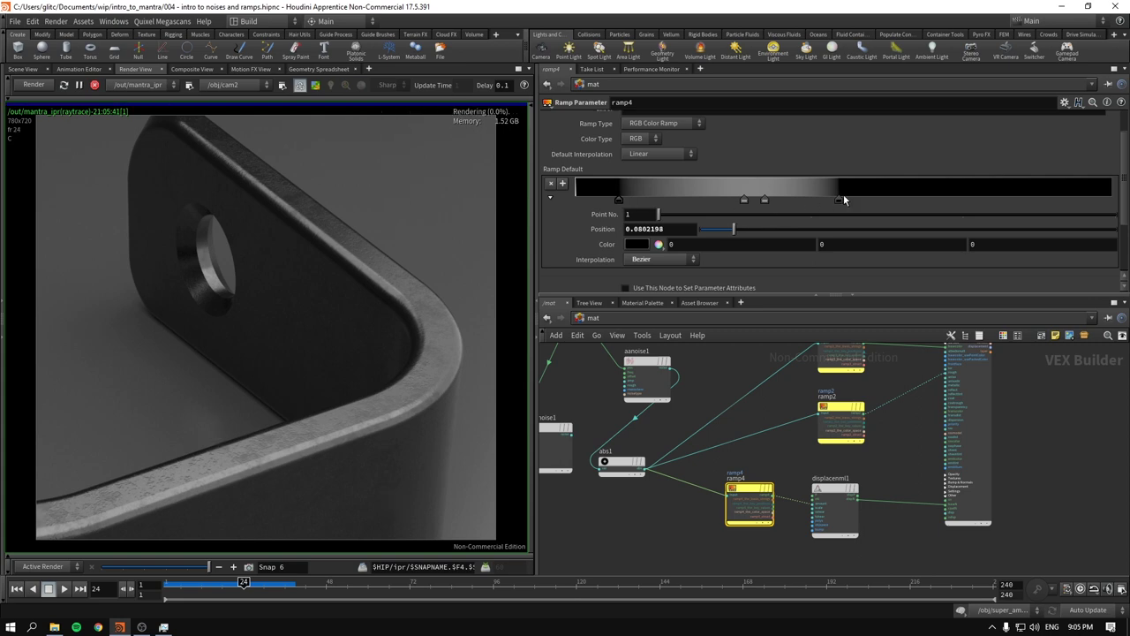
{"action": "left_click_drag", "start_coordinate": [840, 200], "coordinate": [940, 201]}
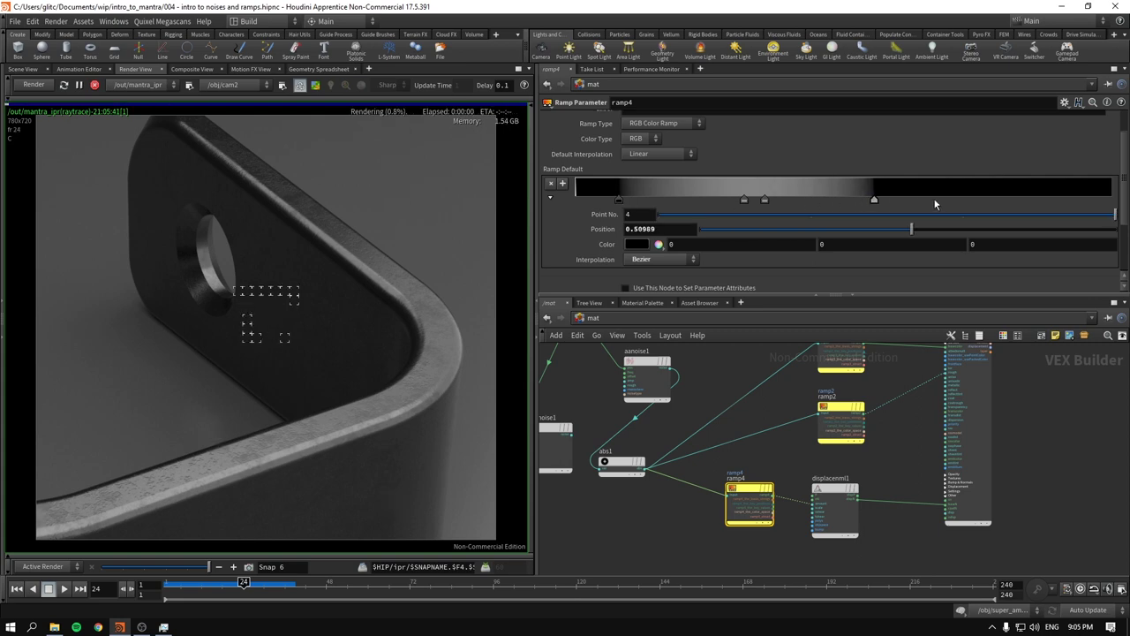
- Delete the third ramp key and shift the grey middle key to 0.342857
{"action": "left_click", "coordinate": [765, 200]}
{"action": "right_click", "coordinate": [763, 201]}
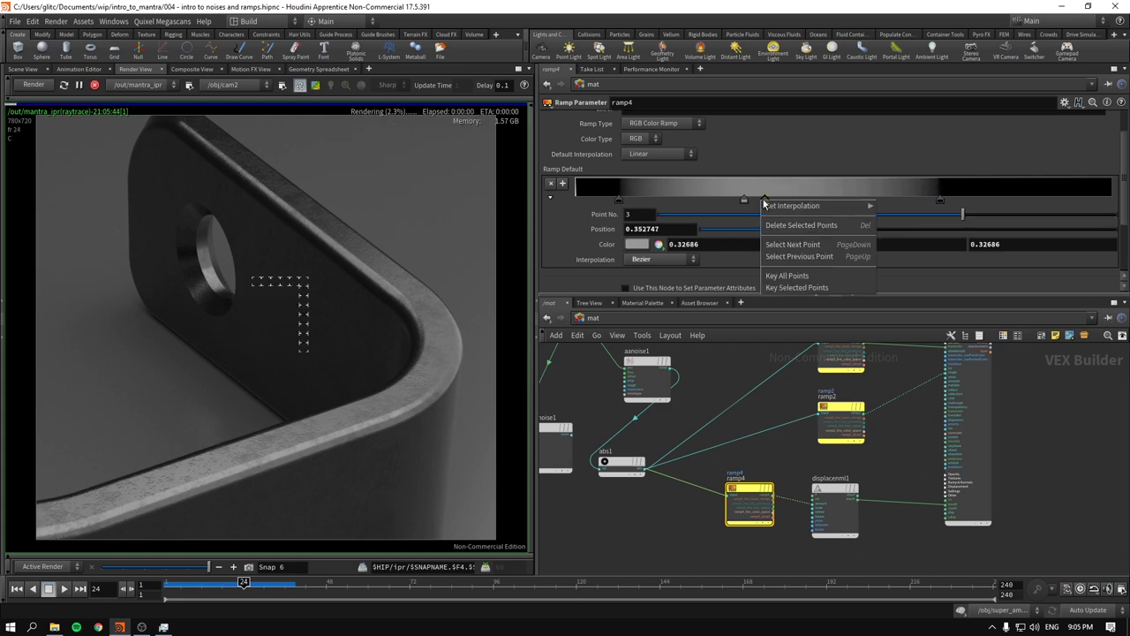
{"action": "left_click", "coordinate": [800, 224]}
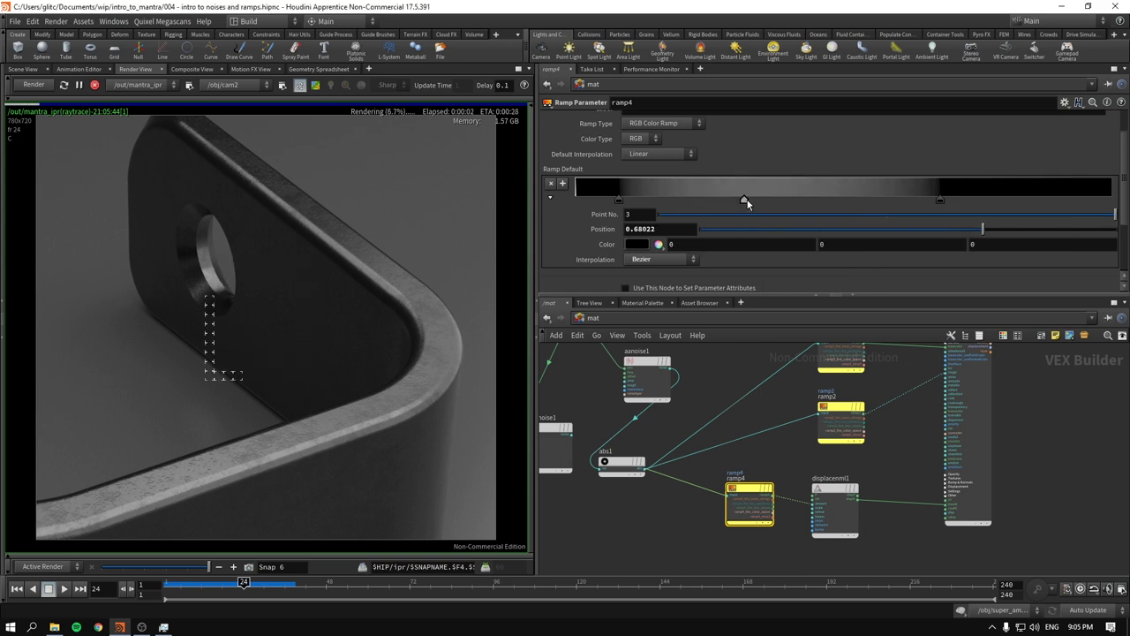
{"action": "left_click", "coordinate": [747, 200]}
{"action": "left_click_drag", "start_coordinate": [747, 201], "coordinate": [759, 202]}
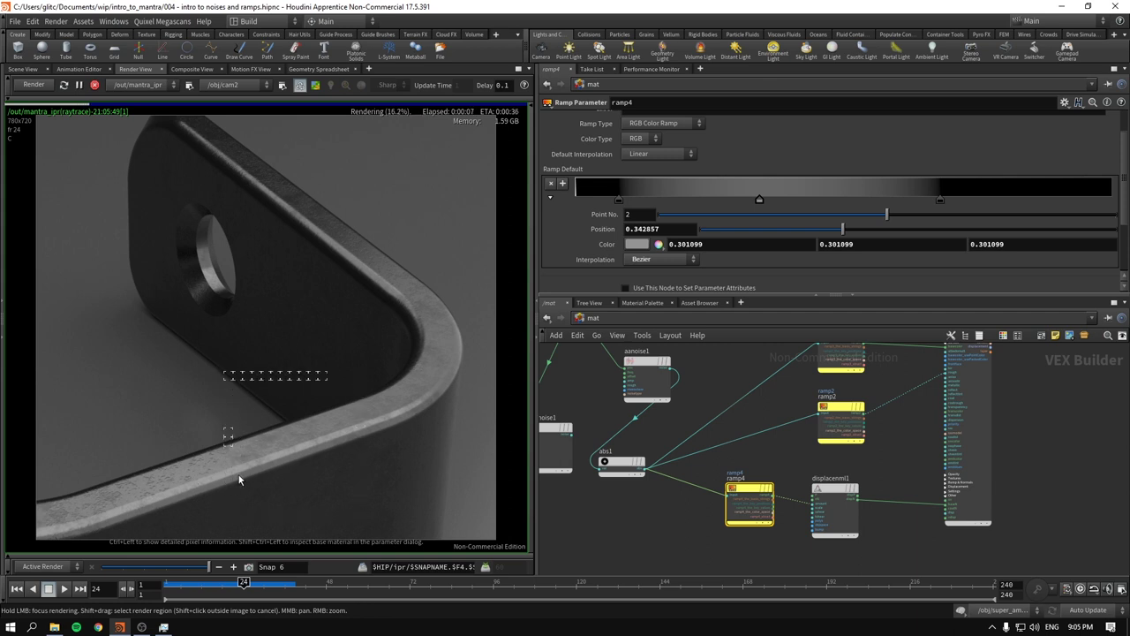
- Move abs1 to the right of aanoise1 and check the ramp3, aanoise1 and restpos1 settings
{"action": "scroll", "coordinate": [786, 423], "scroll_direction": "down", "scroll_amount": 2}
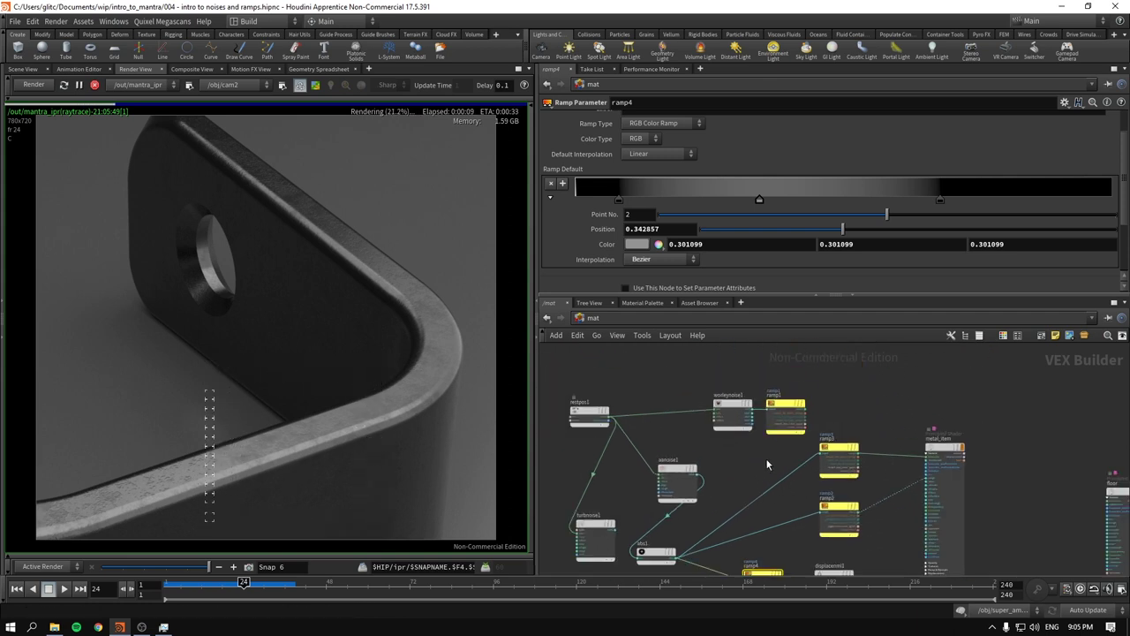
{"action": "scroll", "coordinate": [748, 474], "scroll_direction": "up", "scroll_amount": 2}
{"action": "left_click", "coordinate": [806, 456]}
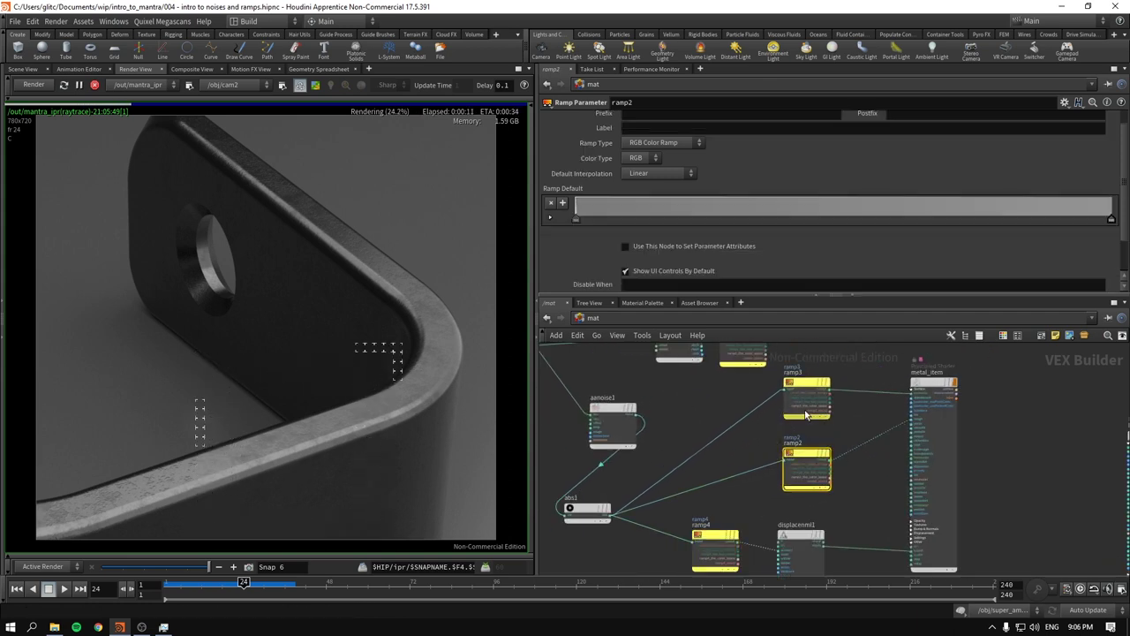
{"action": "left_click", "coordinate": [806, 388]}
{"action": "middle_click_drag", "start_coordinate": [642, 437], "coordinate": [738, 404]}
{"action": "left_click_drag", "start_coordinate": [668, 476], "coordinate": [788, 388]}
{"action": "middle_click_drag", "start_coordinate": [746, 482], "coordinate": [768, 545]}
{"action": "left_click", "coordinate": [734, 461]}
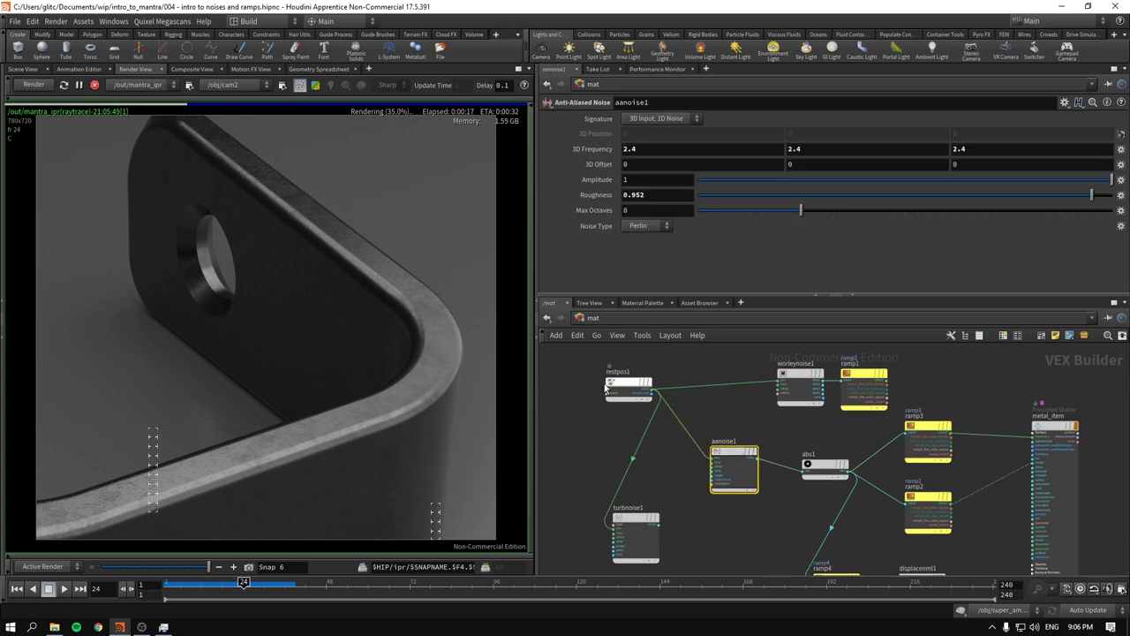
{"action": "left_click", "coordinate": [624, 390]}
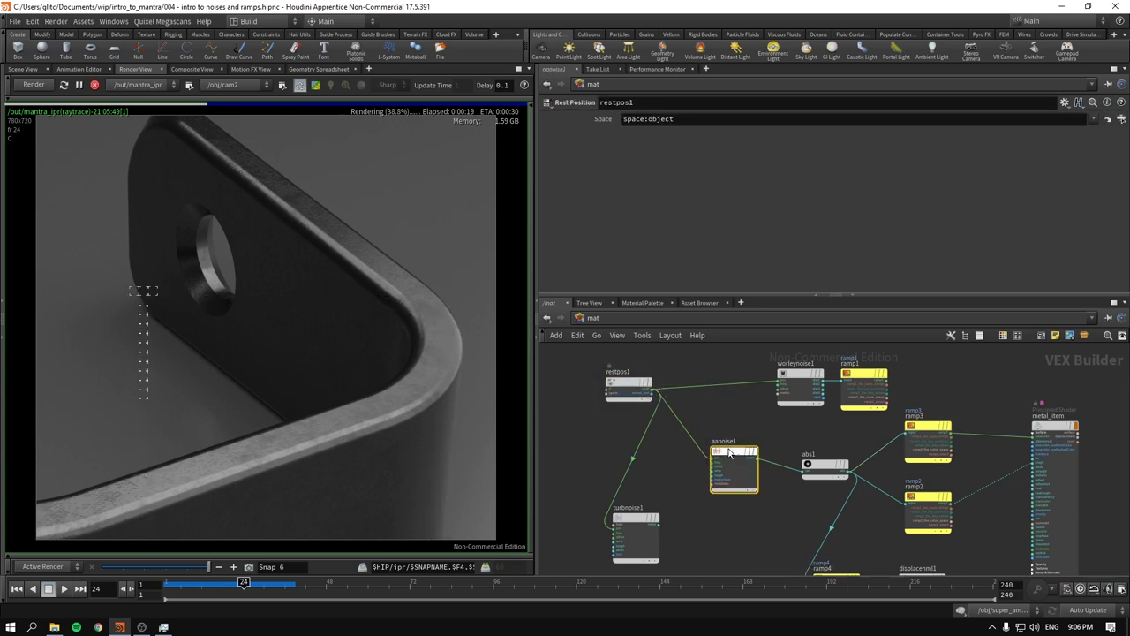
{"action": "left_click", "coordinate": [734, 461]}
{"action": "middle_click_drag", "start_coordinate": [807, 430], "coordinate": [742, 414]}
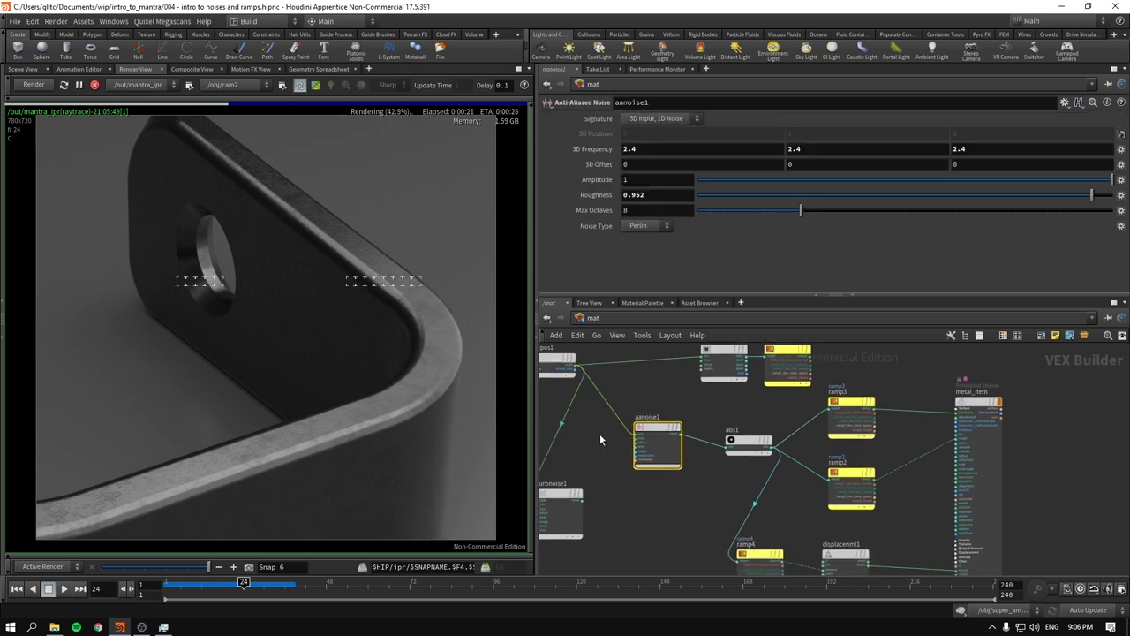
- Put displacenml1 beside ramp4 and align abs1, aanoise1 and restpos1 in one row
{"action": "scroll", "coordinate": [706, 455], "scroll_direction": "down", "scroll_amount": 3}
{"action": "scroll", "coordinate": [959, 506], "scroll_direction": "up", "scroll_amount": 2}
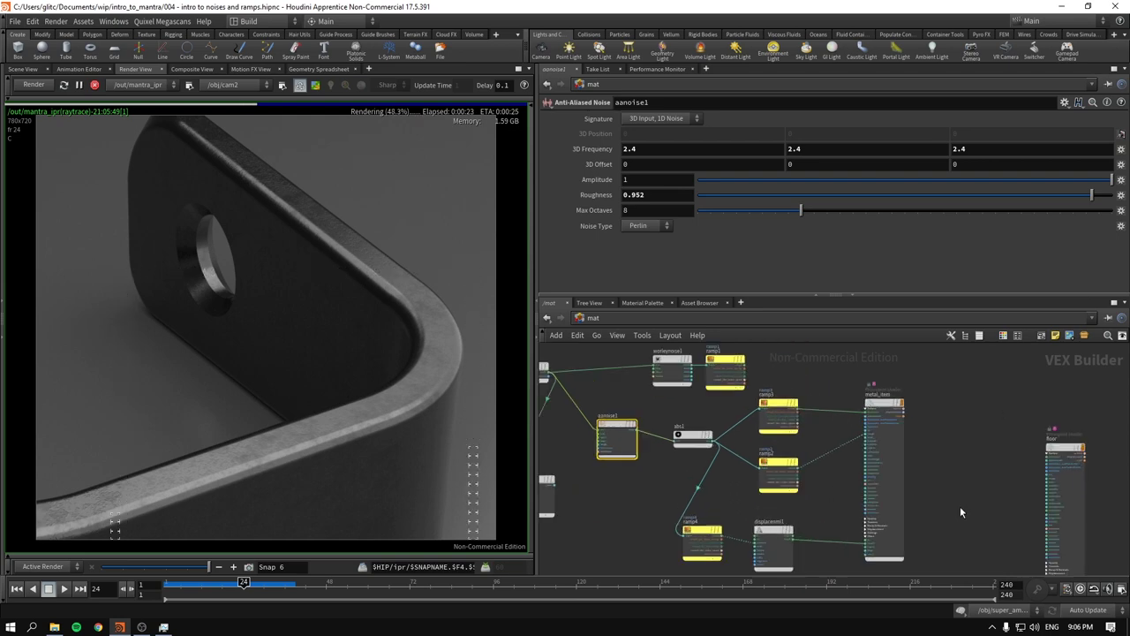
{"action": "left_click_drag", "start_coordinate": [773, 535], "coordinate": [777, 516]}
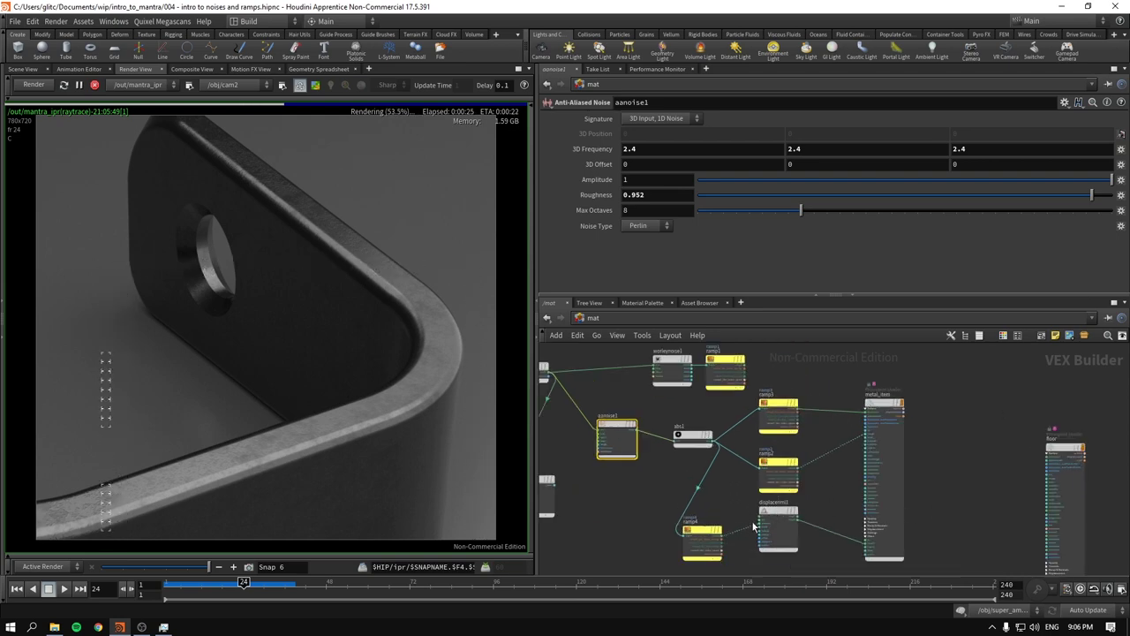
{"action": "left_click_drag", "start_coordinate": [707, 529], "coordinate": [719, 511]}
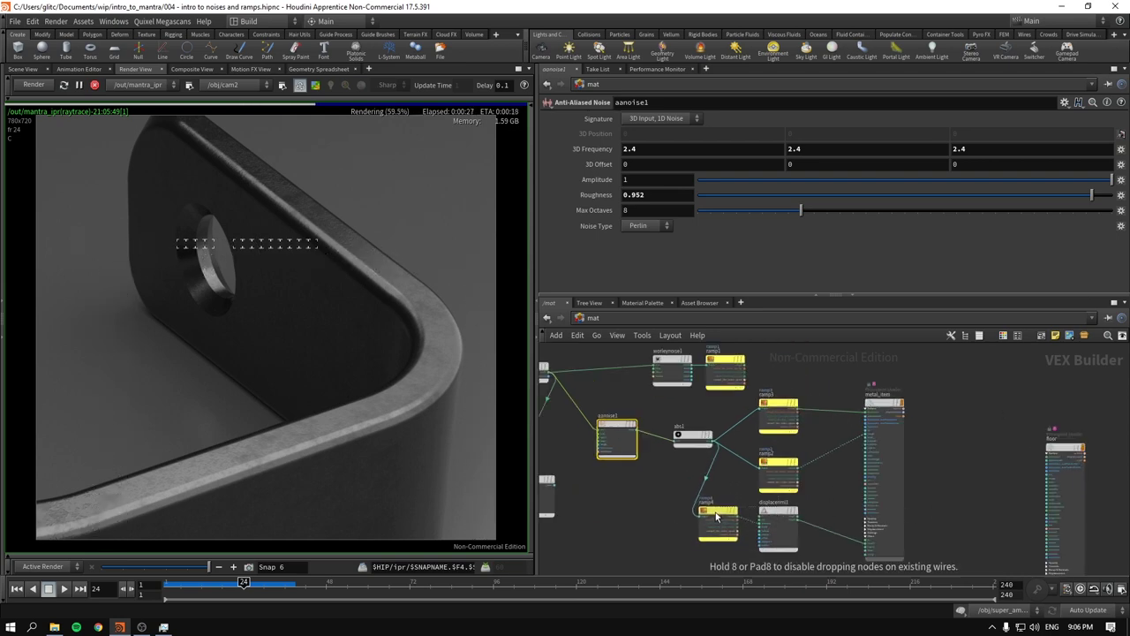
{"action": "left_click_drag", "start_coordinate": [695, 441], "coordinate": [684, 409]}
{"action": "left_click_drag", "start_coordinate": [618, 429], "coordinate": [609, 407]}
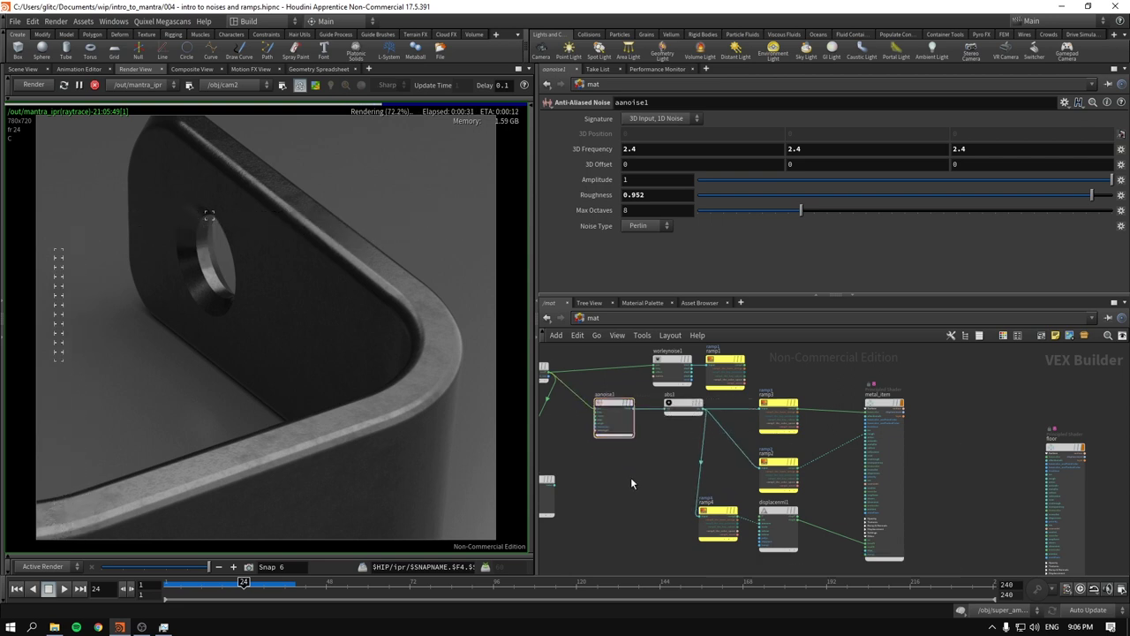
{"action": "middle_click_drag", "start_coordinate": [629, 482], "coordinate": [723, 496]}
{"action": "left_click_drag", "start_coordinate": [620, 416], "coordinate": [632, 425]}
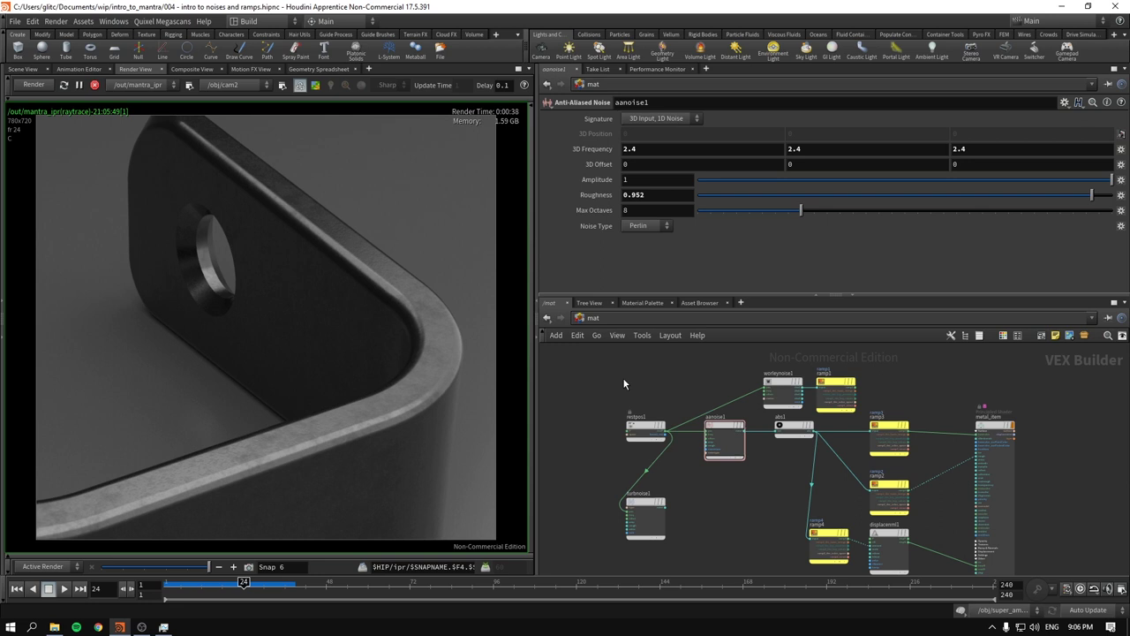
- Select and delete the unused turbnoise1 node, then zoom out to review the network
{"action": "scroll", "coordinate": [622, 383], "scroll_direction": "up", "scroll_amount": 3}
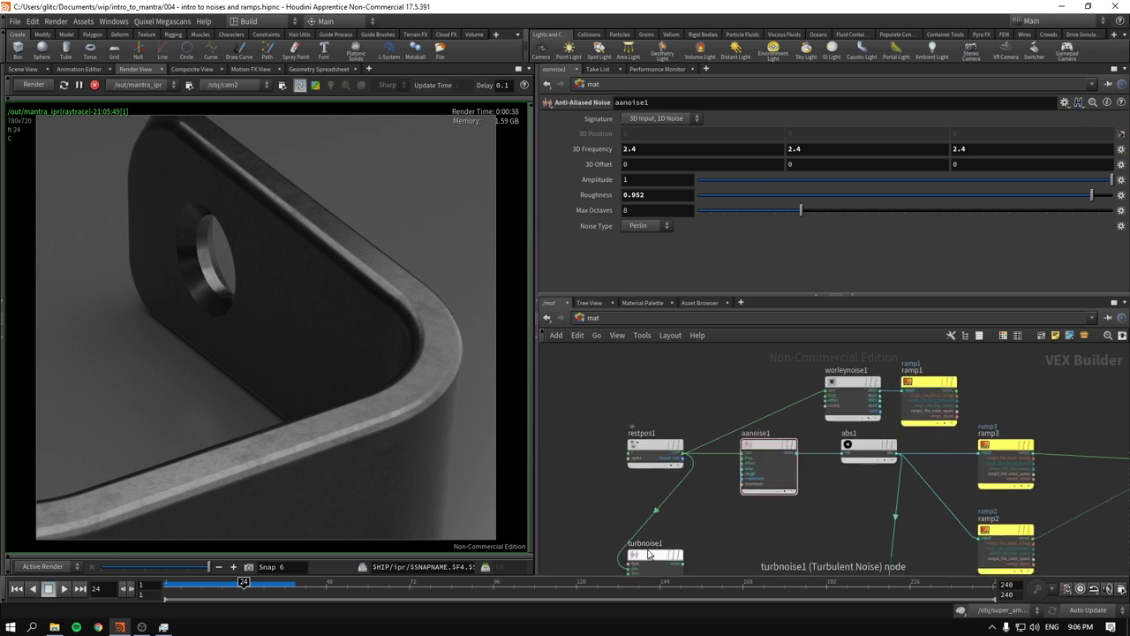
{"action": "left_click_drag", "start_coordinate": [648, 550], "coordinate": [765, 534]}
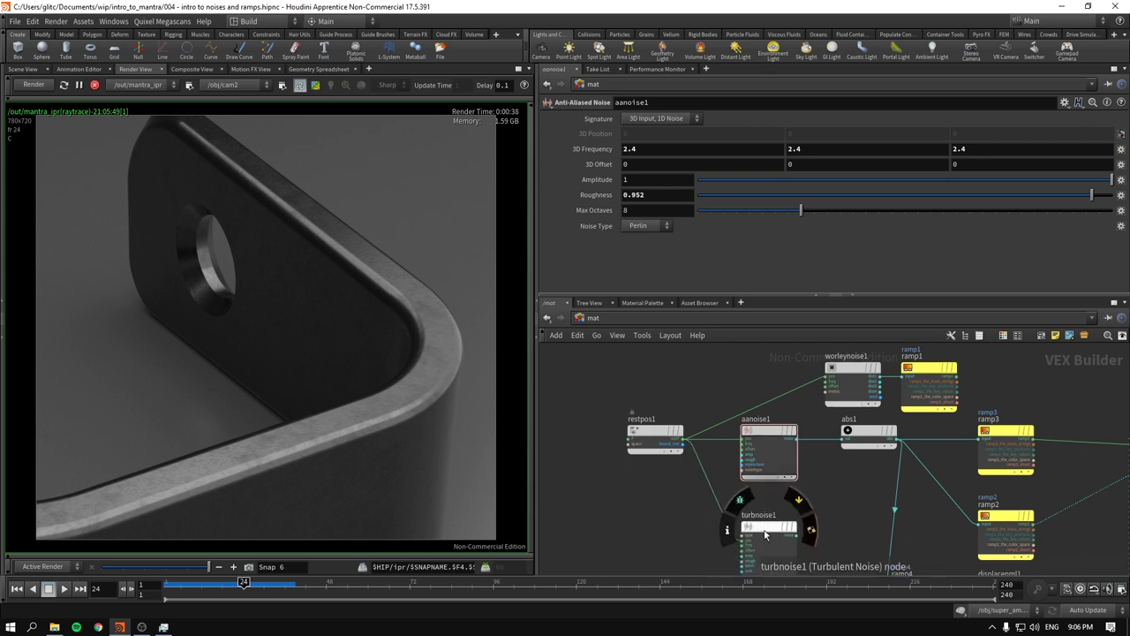
{"action": "key", "text": "Delete"}
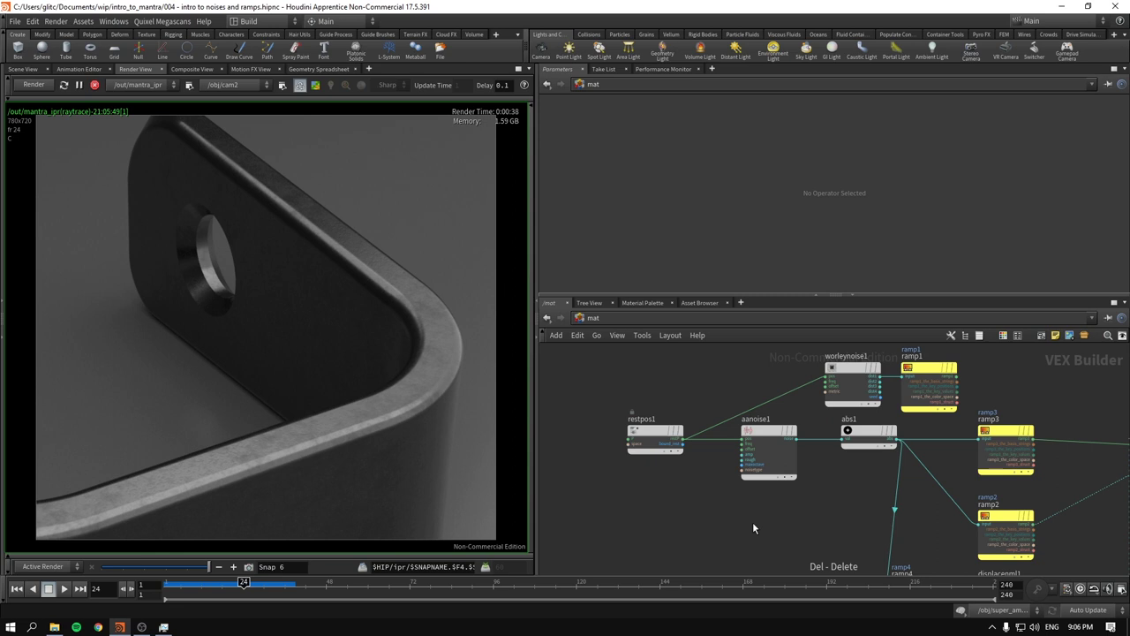
{"action": "scroll", "coordinate": [752, 528], "scroll_direction": "down", "scroll_amount": 4}
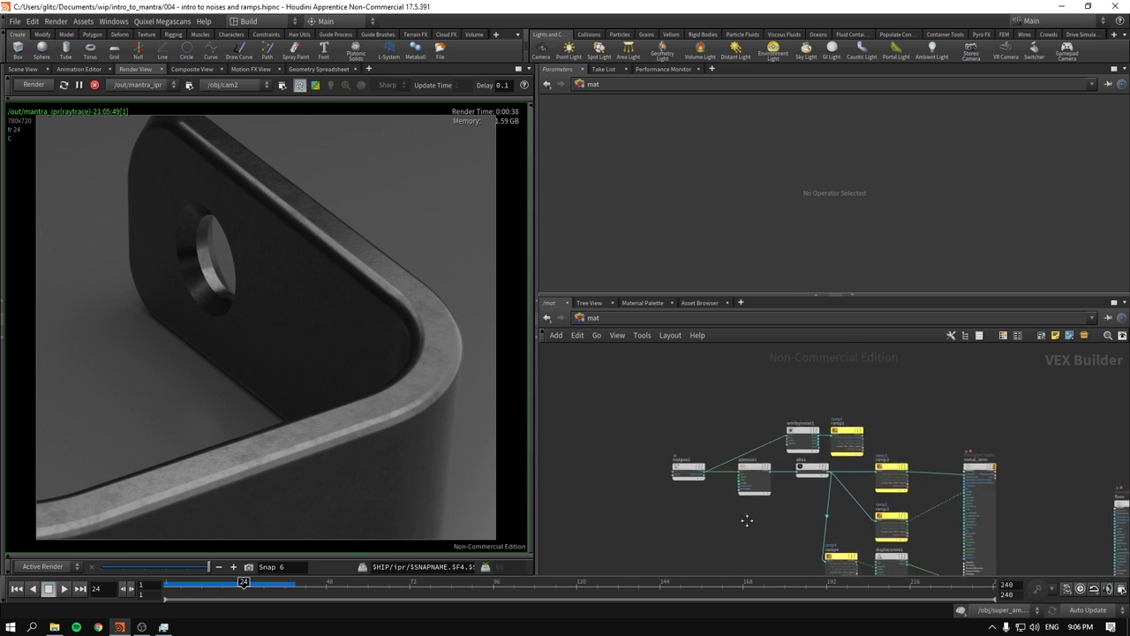
{"action": "scroll", "coordinate": [719, 502], "scroll_direction": "up", "scroll_amount": 1}
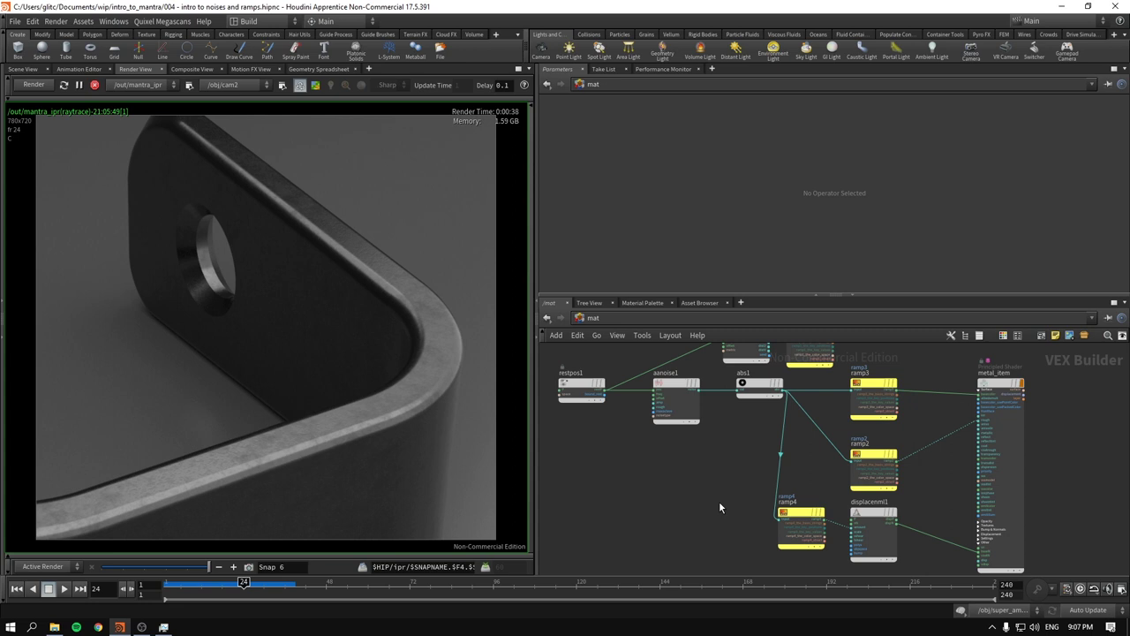
- Move worleynoise1 left so it sits above aanoise1
{"action": "middle_click_drag", "start_coordinate": [719, 508], "coordinate": [725, 553]}
{"action": "left_click", "coordinate": [676, 432]}
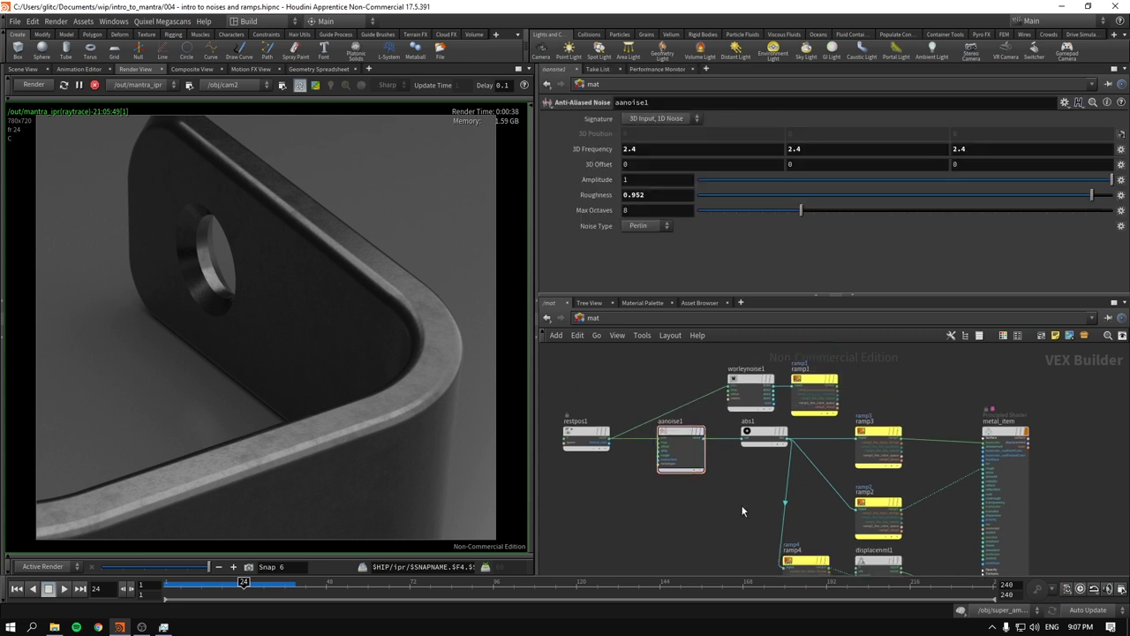
{"action": "left_click_drag", "start_coordinate": [747, 380], "coordinate": [677, 382]}
{"action": "left_click", "coordinate": [678, 381]}
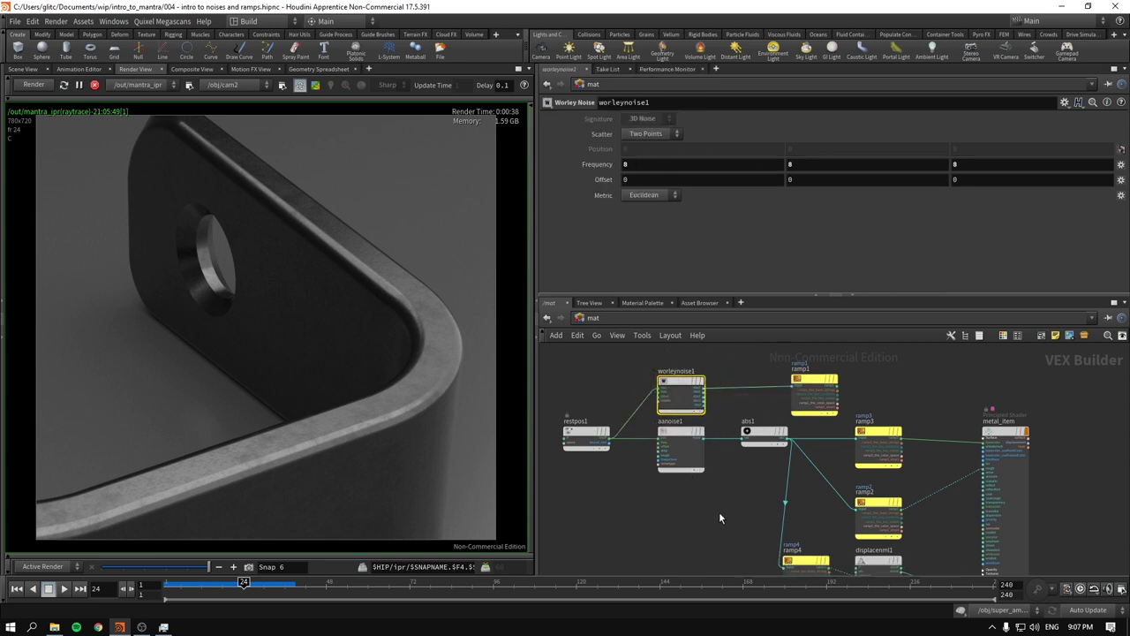
{"action": "middle_click_drag", "start_coordinate": [727, 520], "coordinate": [731, 449]}
{"action": "left_click", "coordinate": [644, 383]}
{"action": "mouse_move", "coordinate": [761, 482]}
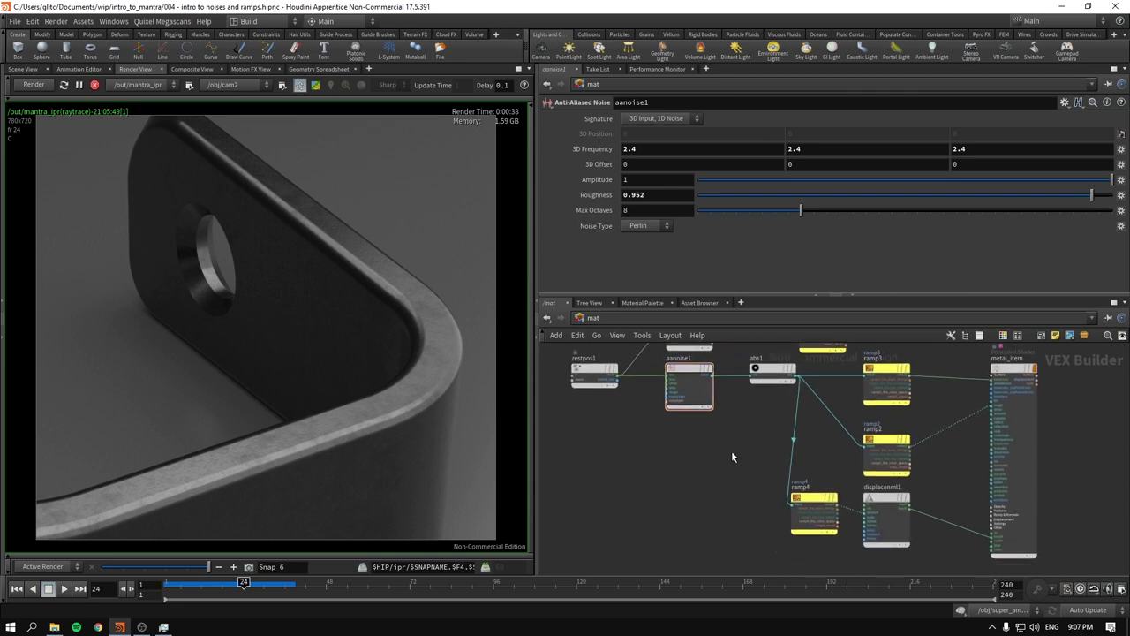
{"action": "scroll", "coordinate": [732, 456], "scroll_direction": "up", "scroll_amount": 1}
{"action": "middle_click_drag", "start_coordinate": [734, 457], "coordinate": [785, 429]}
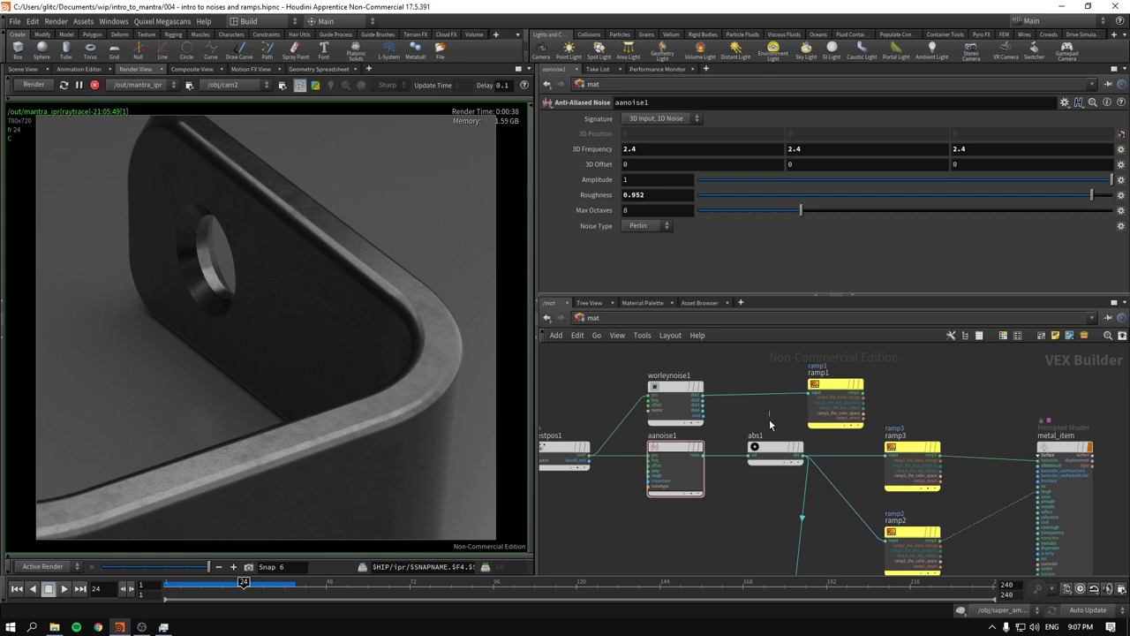
- Nudge abs1 slightly left and ramp4 slightly right to line them up
{"action": "left_click", "coordinate": [759, 448]}
{"action": "mouse_move", "coordinate": [756, 448]}
{"action": "left_click_drag", "start_coordinate": [756, 448], "coordinate": [738, 448]}
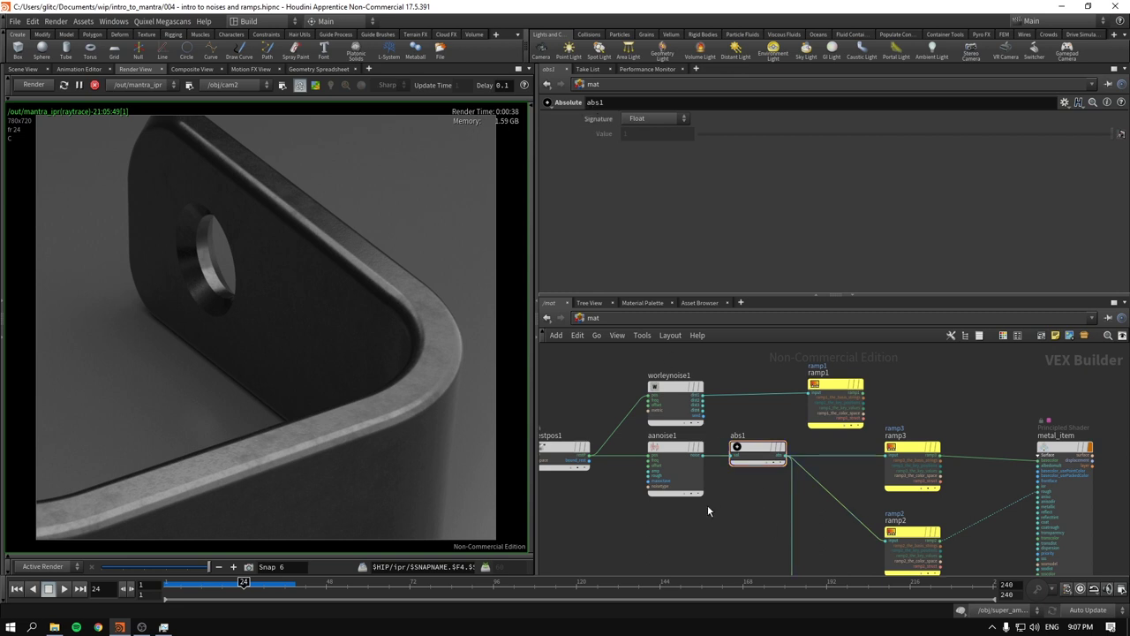
{"action": "scroll", "coordinate": [707, 505], "scroll_direction": "down", "scroll_amount": 2}
{"action": "middle_click_drag", "start_coordinate": [695, 538], "coordinate": [725, 517]}
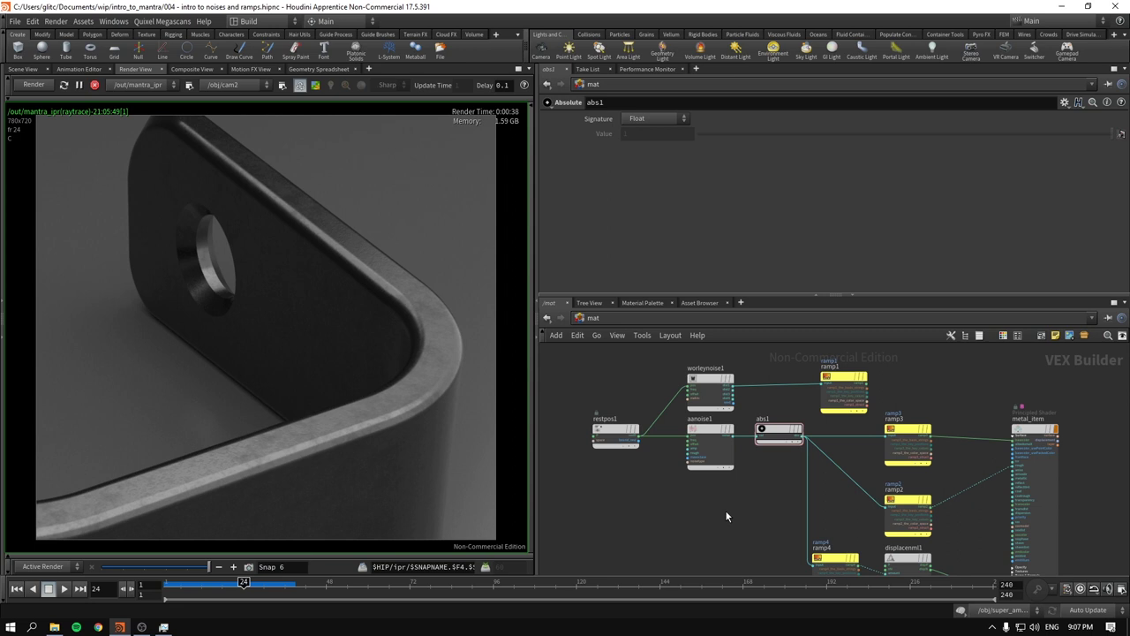
{"action": "middle_click_drag", "start_coordinate": [727, 517], "coordinate": [651, 462]}
{"action": "scroll", "coordinate": [709, 468], "scroll_direction": "up", "scroll_amount": 1}
{"action": "mouse_move", "coordinate": [778, 519]}
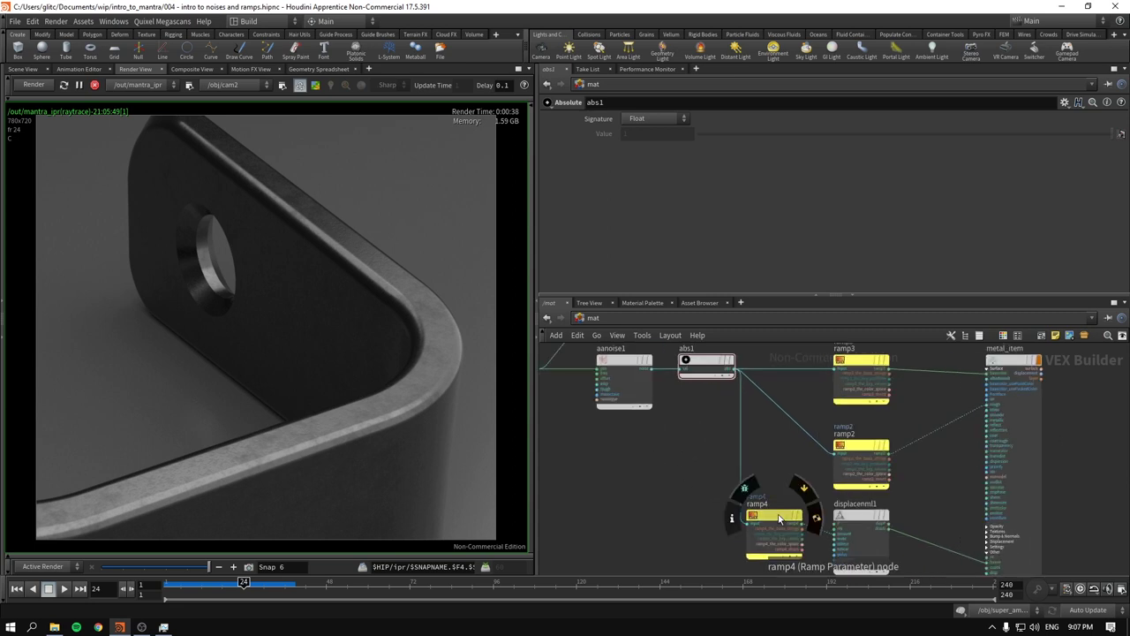
{"action": "left_click_drag", "start_coordinate": [778, 519], "coordinate": [789, 520]}
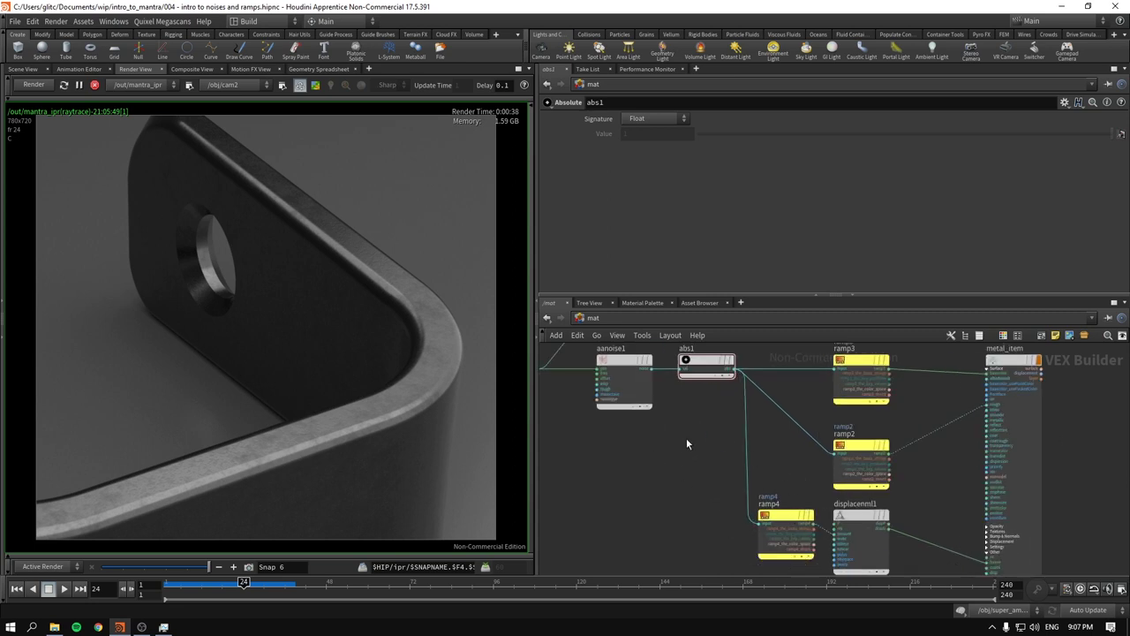
{"action": "middle_click_drag", "start_coordinate": [655, 460], "coordinate": [693, 488]}
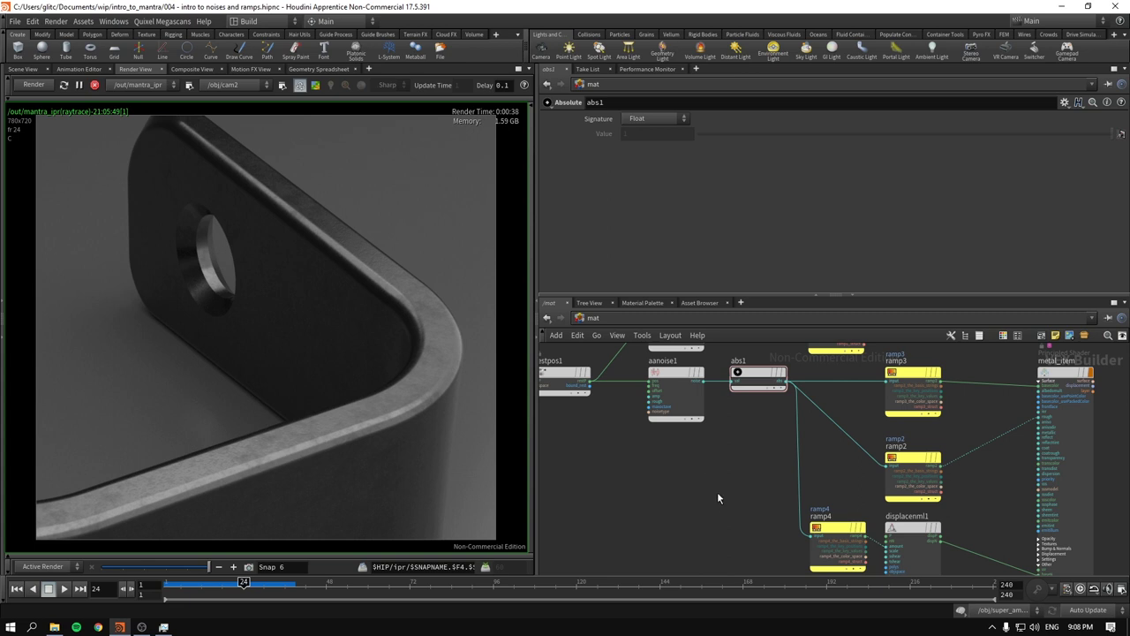
- Save the scene as 004 - intro to noises and ramps.hipnc
{"action": "left_click", "coordinate": [15, 21]}
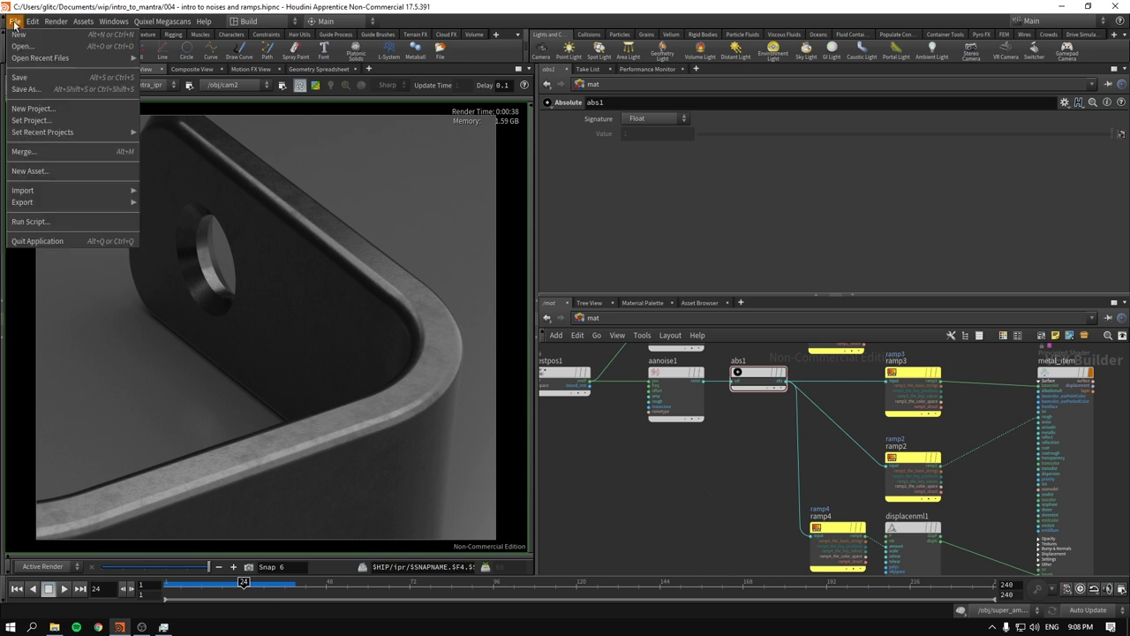
{"action": "left_click", "coordinate": [42, 80]}
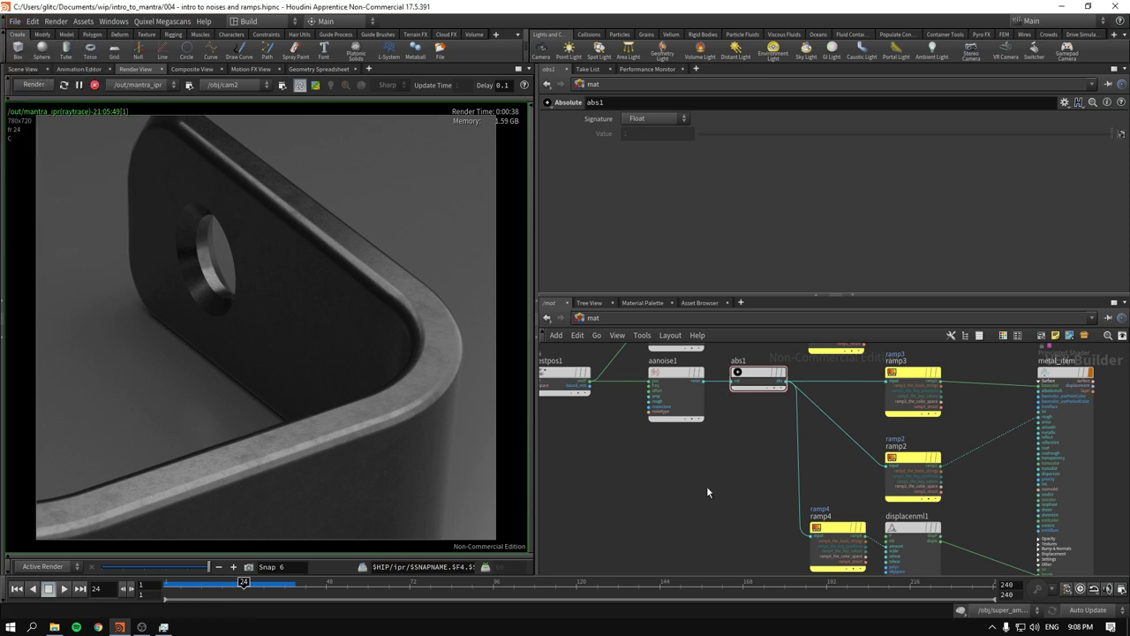
{"action": "scroll", "coordinate": [768, 468], "scroll_direction": "down", "scroll_amount": 1}
{"action": "scroll", "coordinate": [662, 463], "scroll_direction": "down", "scroll_amount": 1}
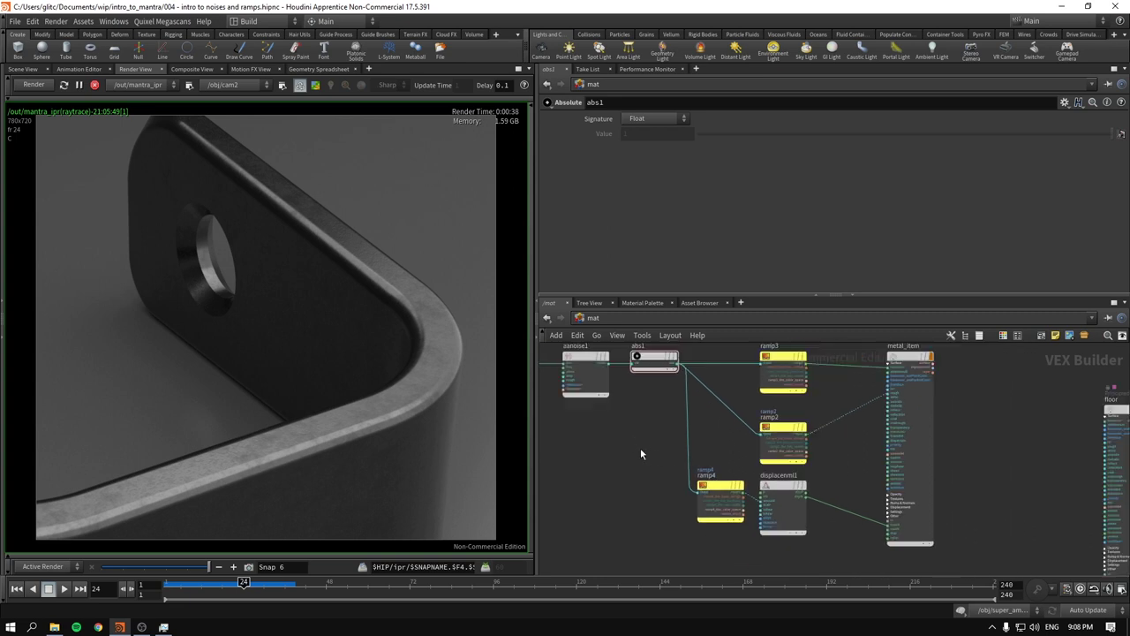
{"action": "middle_click_drag", "start_coordinate": [640, 453], "coordinate": [639, 465]}
- Review the ramp3 settings and the metal_item Principled Shader parameters
{"action": "left_click", "coordinate": [781, 387]}
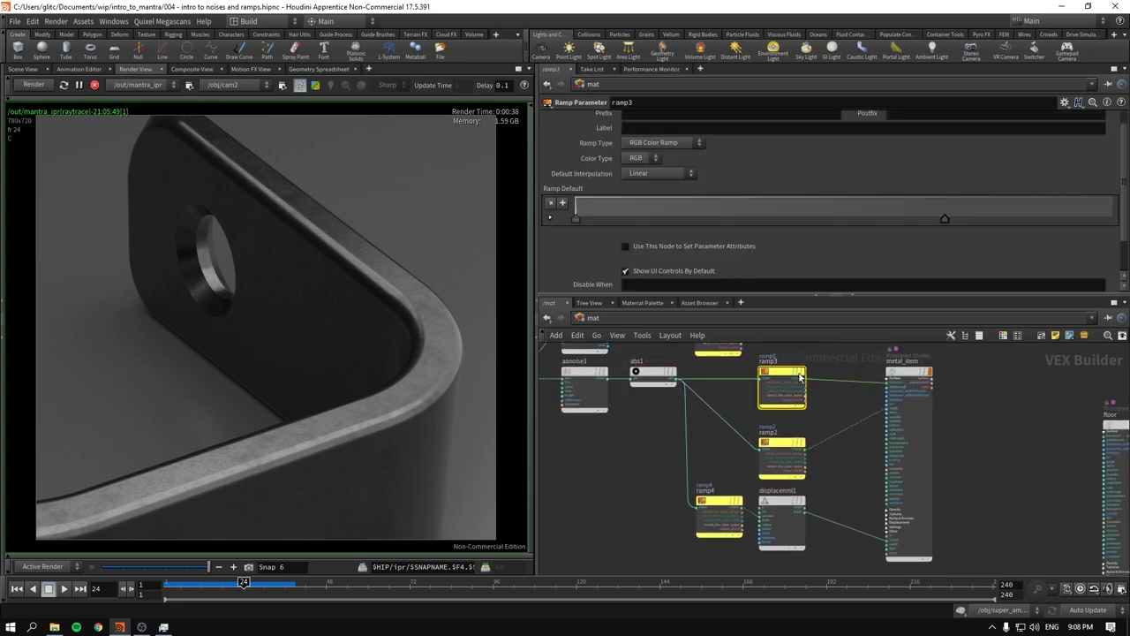
{"action": "left_click", "coordinate": [899, 378]}
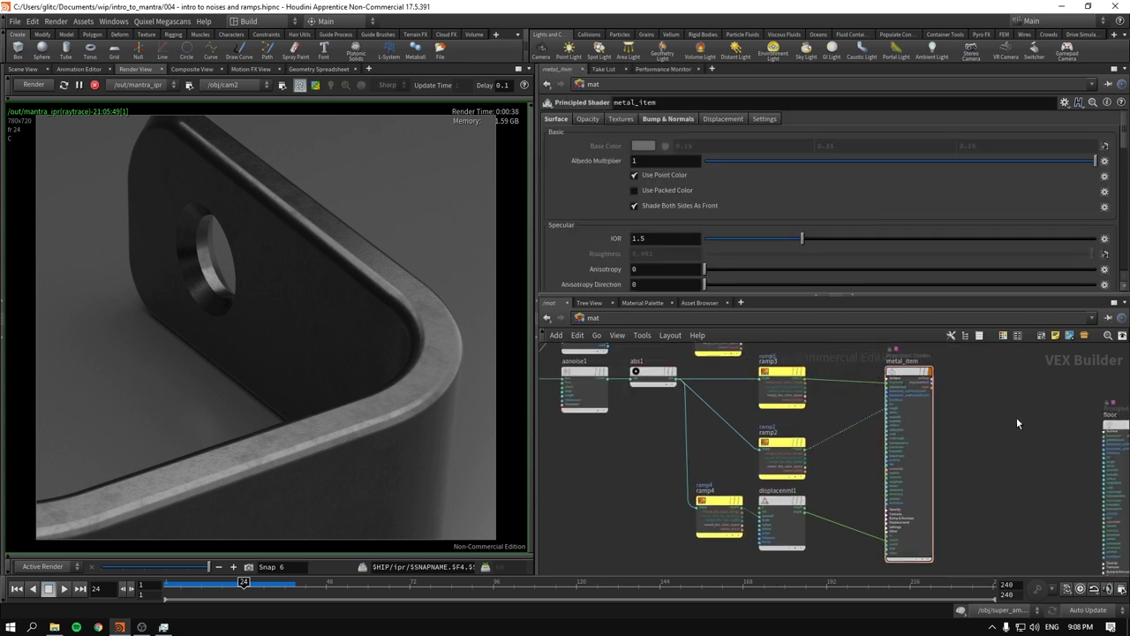
{"action": "scroll", "coordinate": [752, 269], "scroll_direction": "down", "scroll_amount": 2}
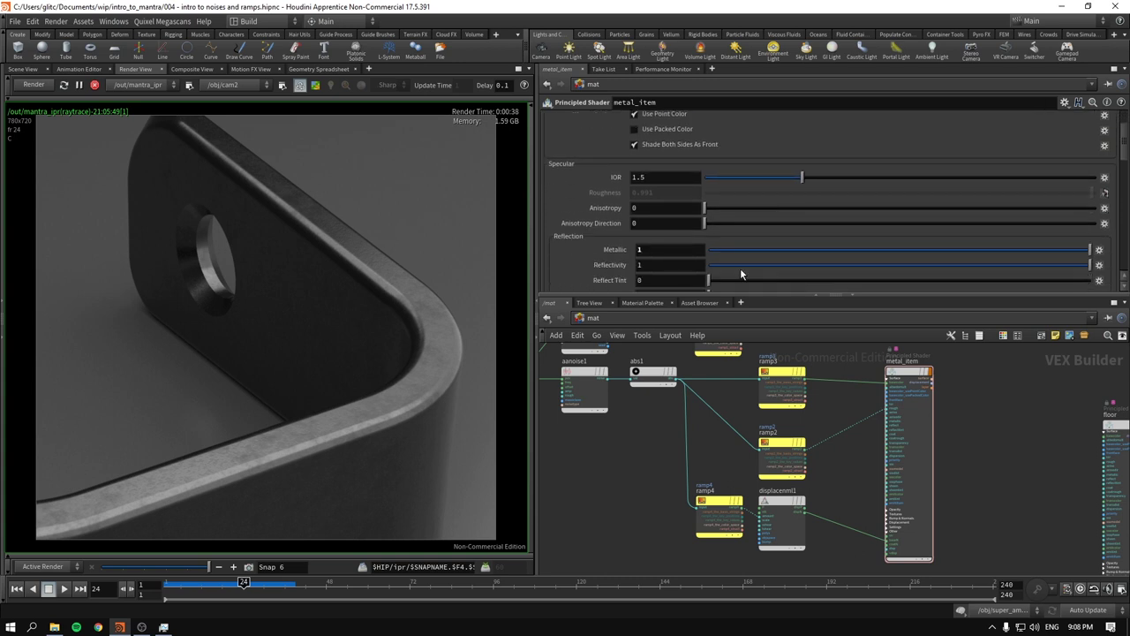
{"action": "scroll", "coordinate": [740, 267], "scroll_direction": "up", "scroll_amount": 2}
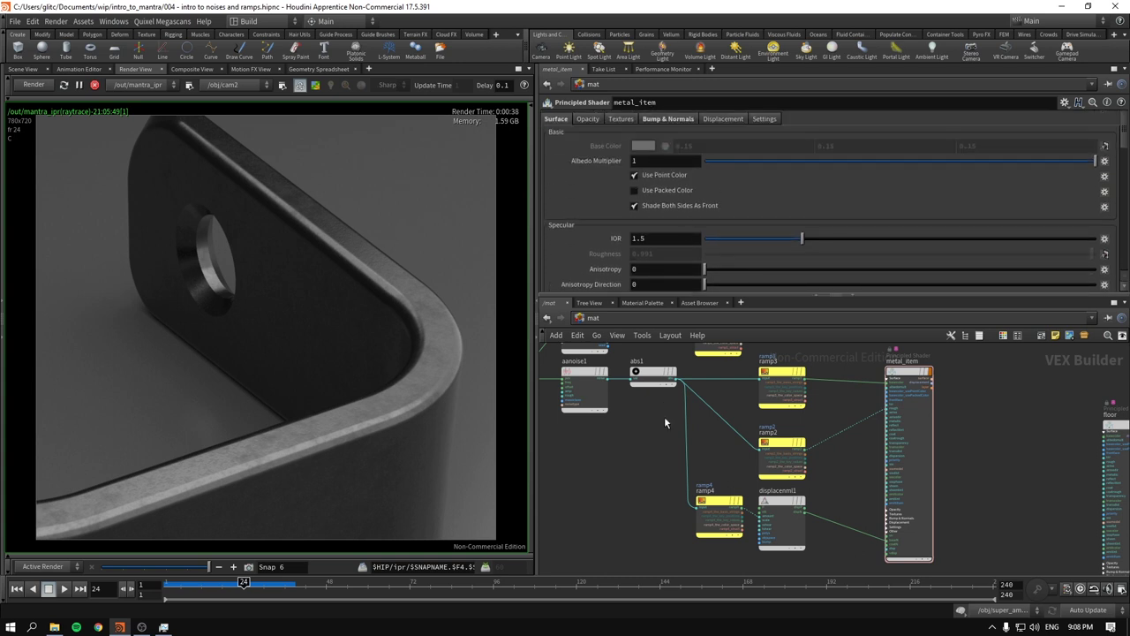